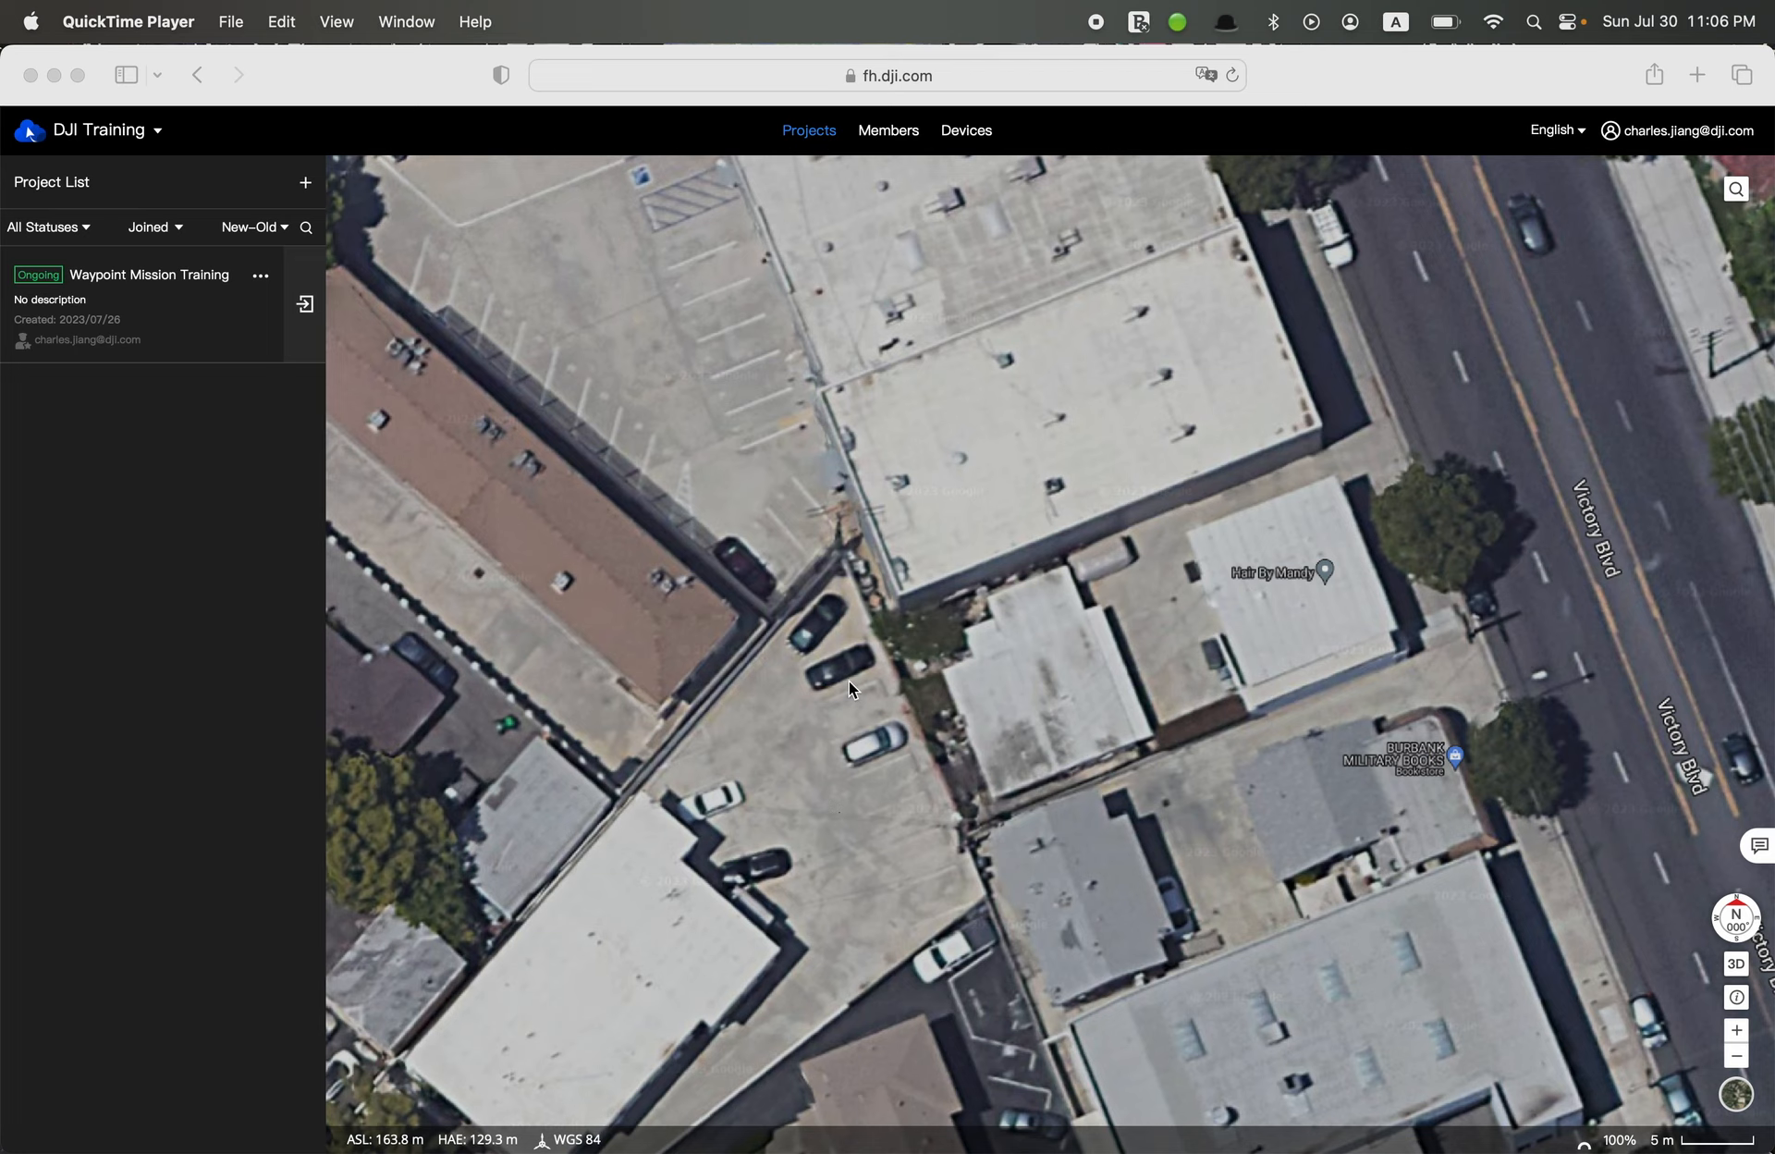
Enter the Waypoint Mission Training project and open its Flight Route Library
scroll(849, 684, "down", 3)
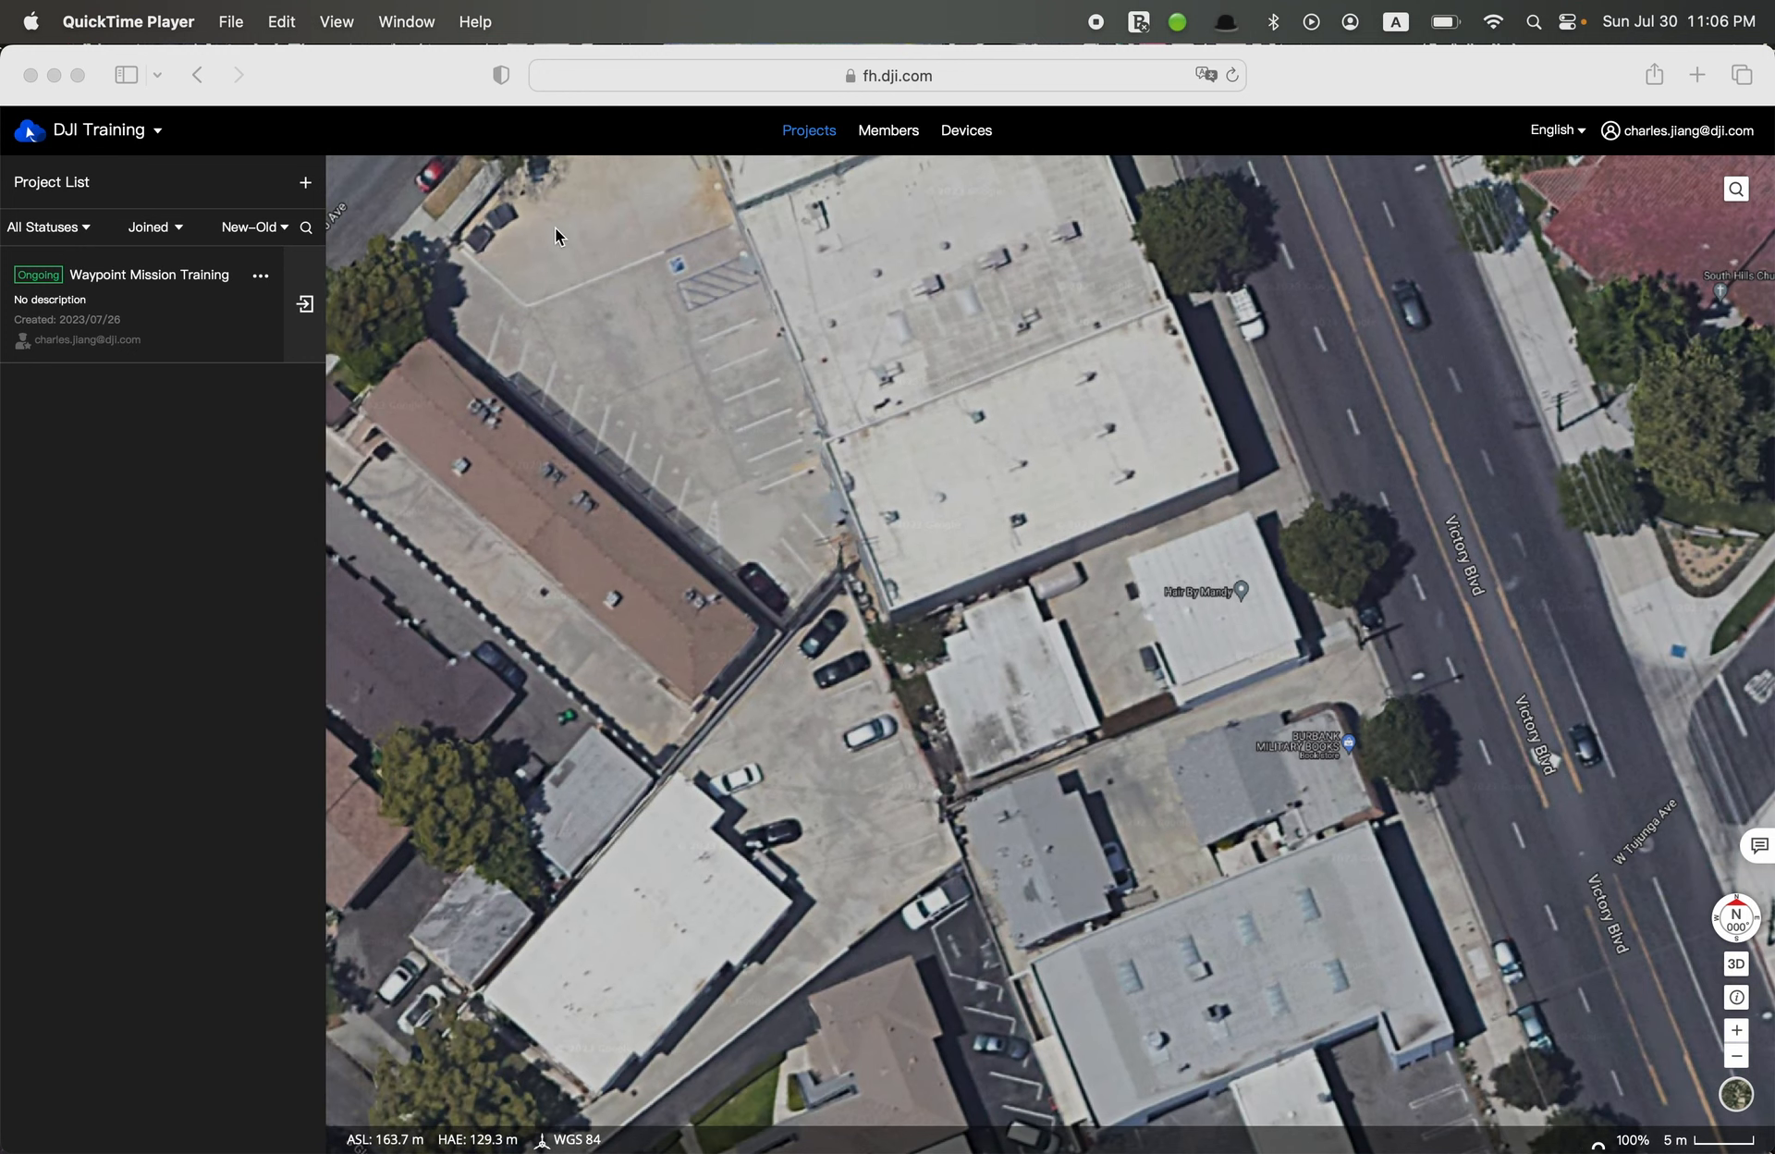
left_click(363, 133)
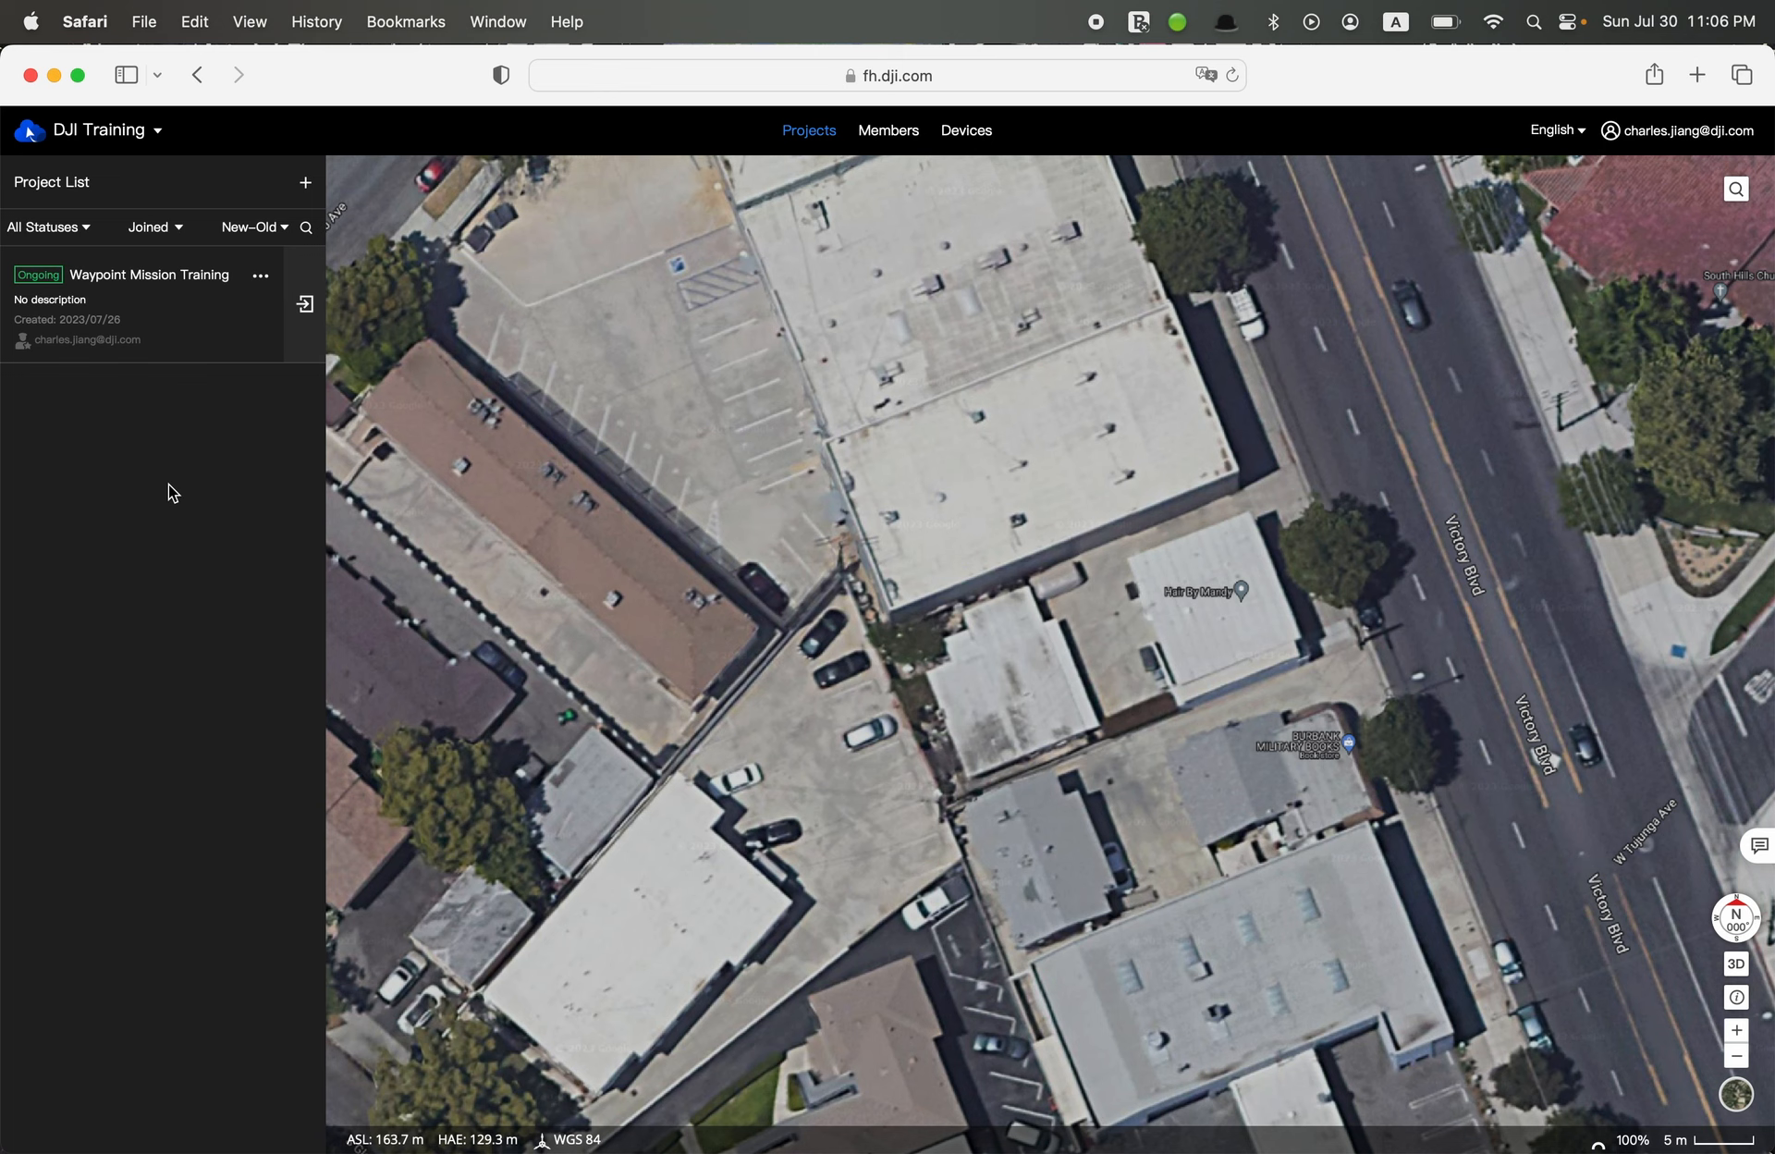
left_click_drag(719, 369, 719, 784)
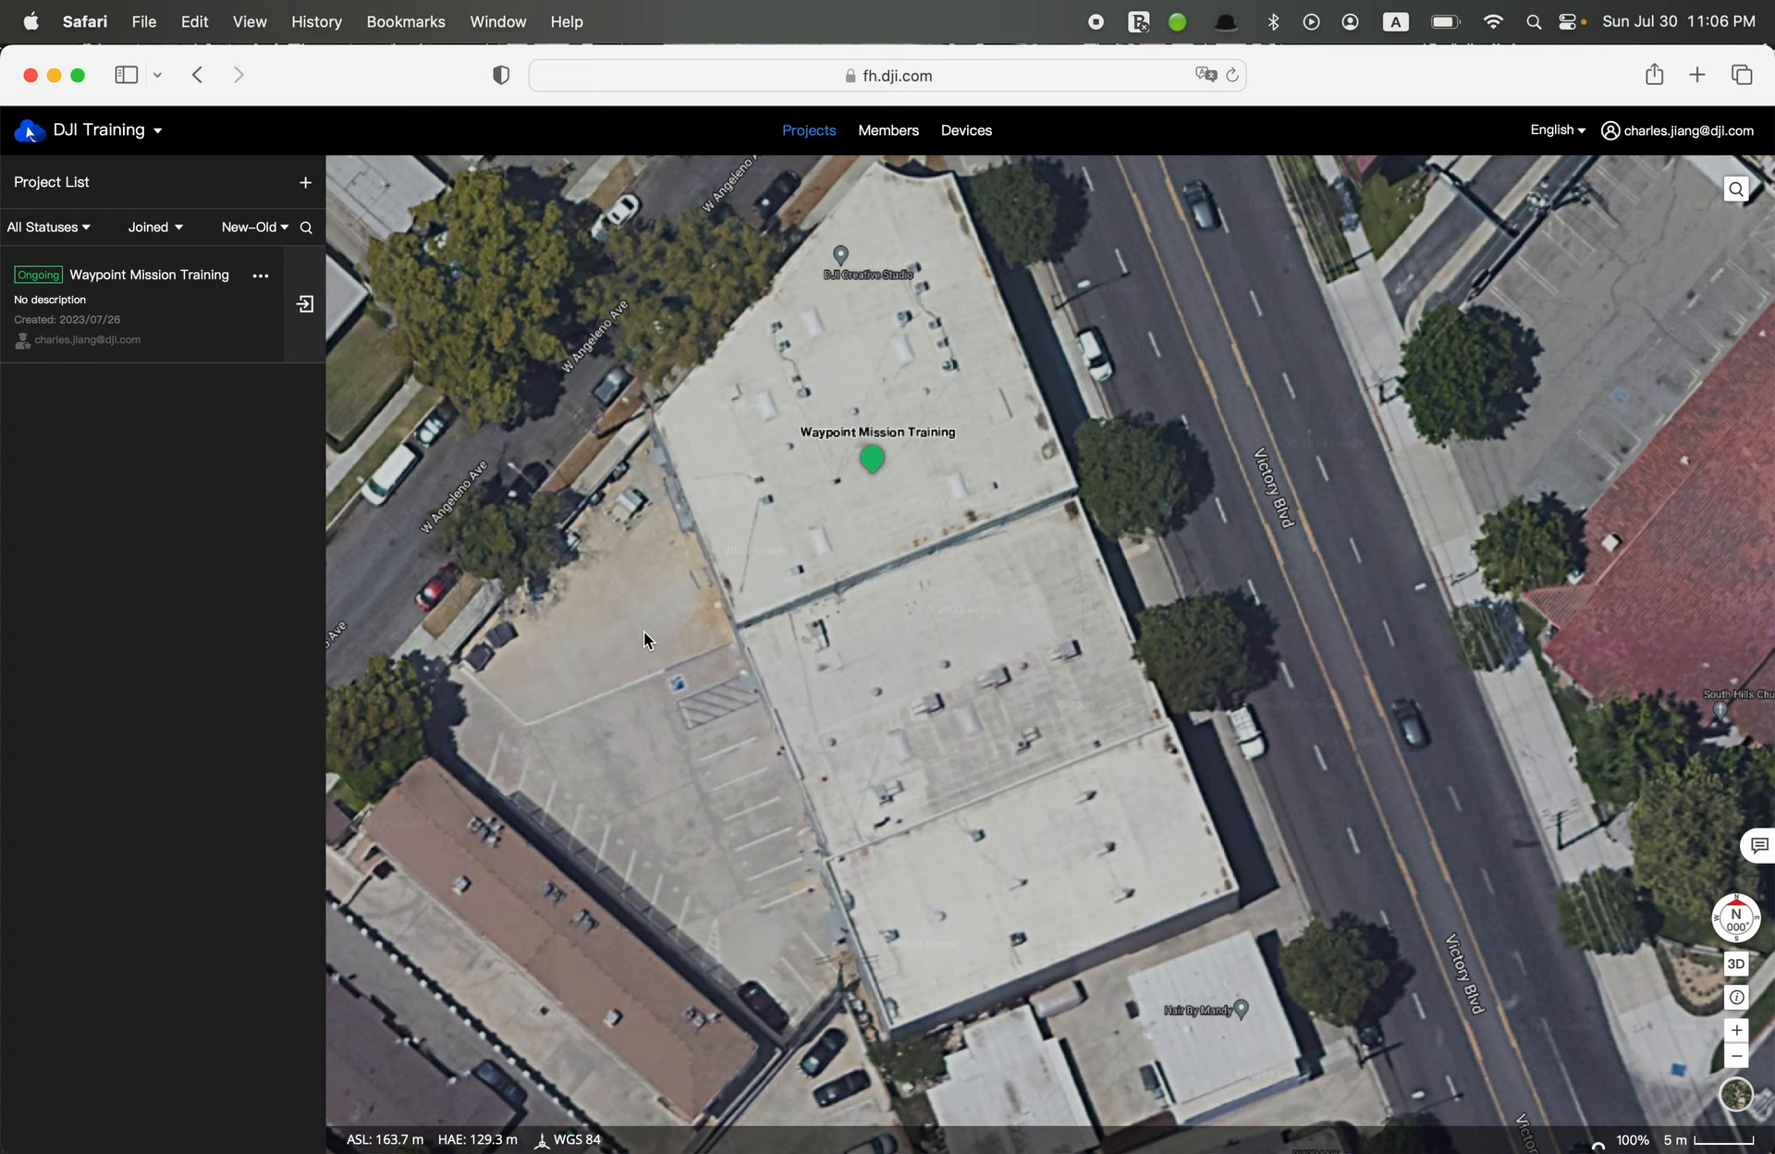
left_click(303, 312)
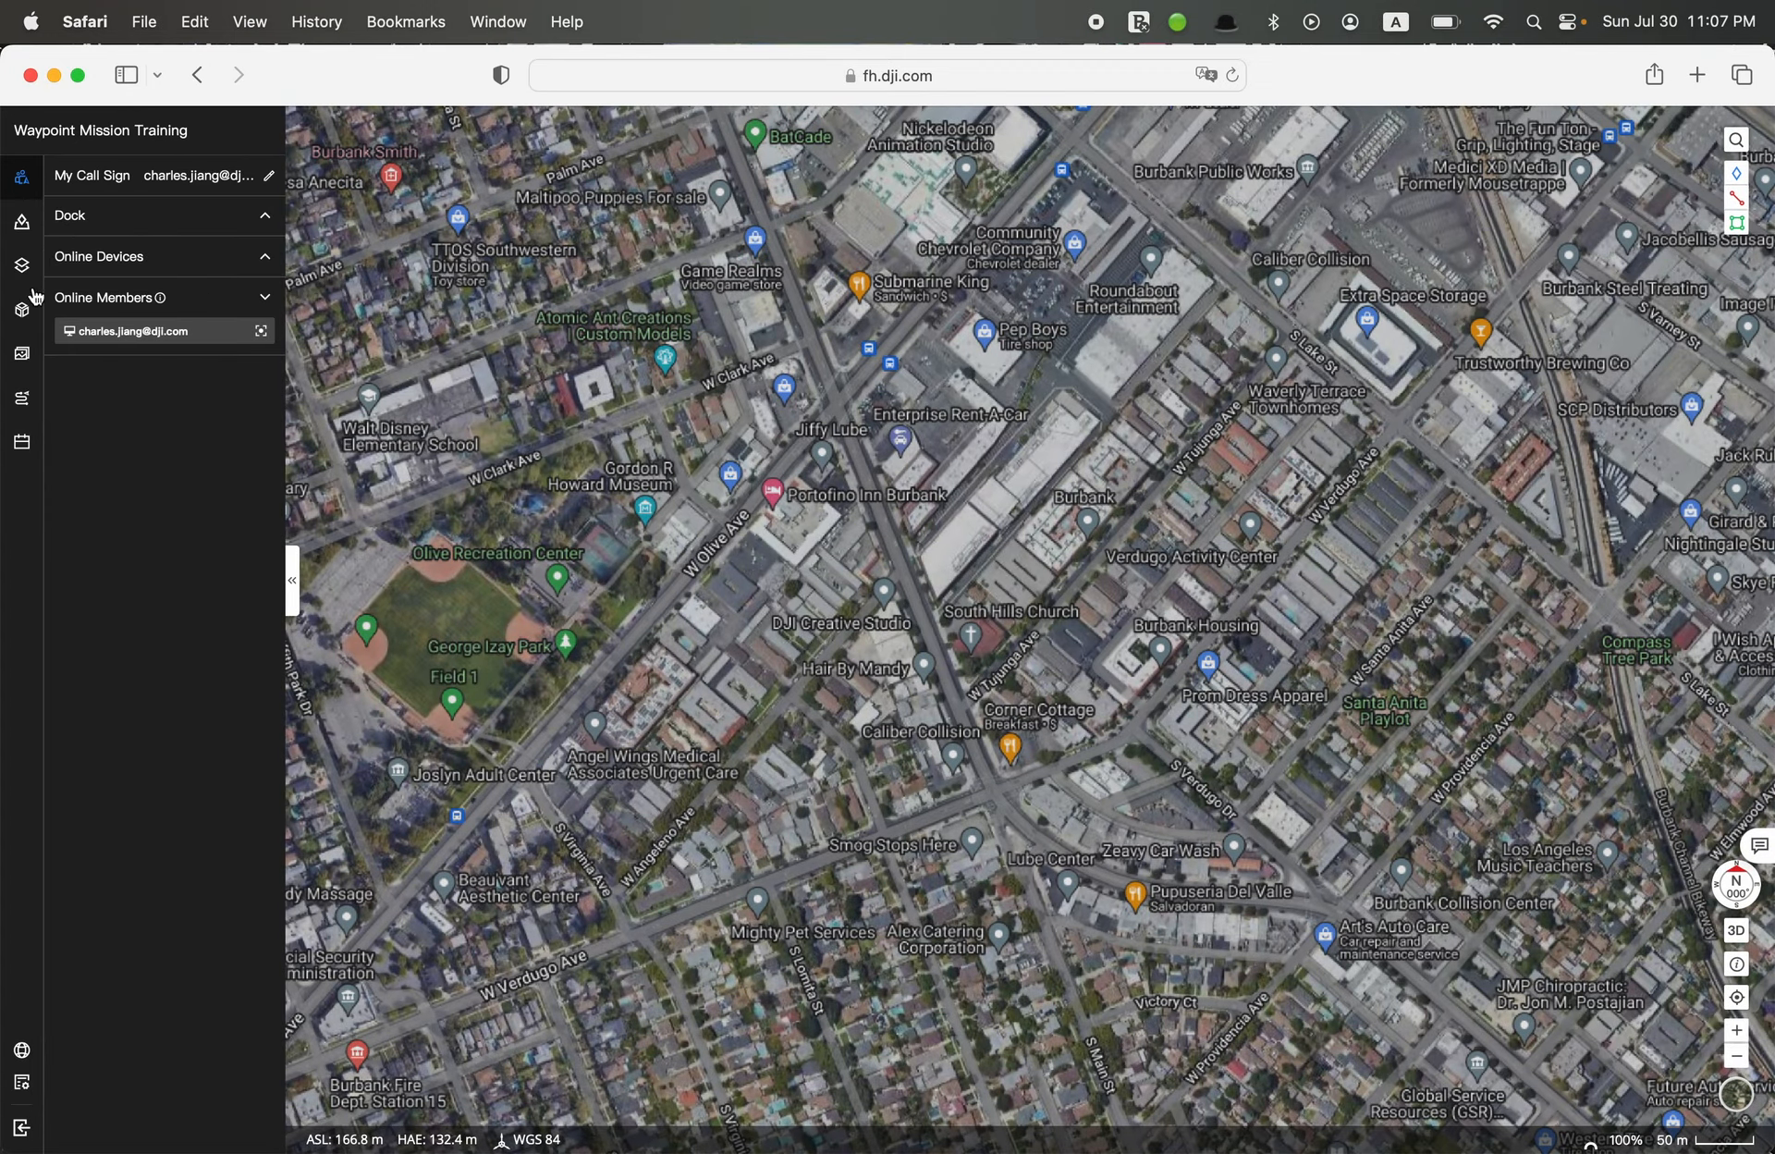
left_click(26, 403)
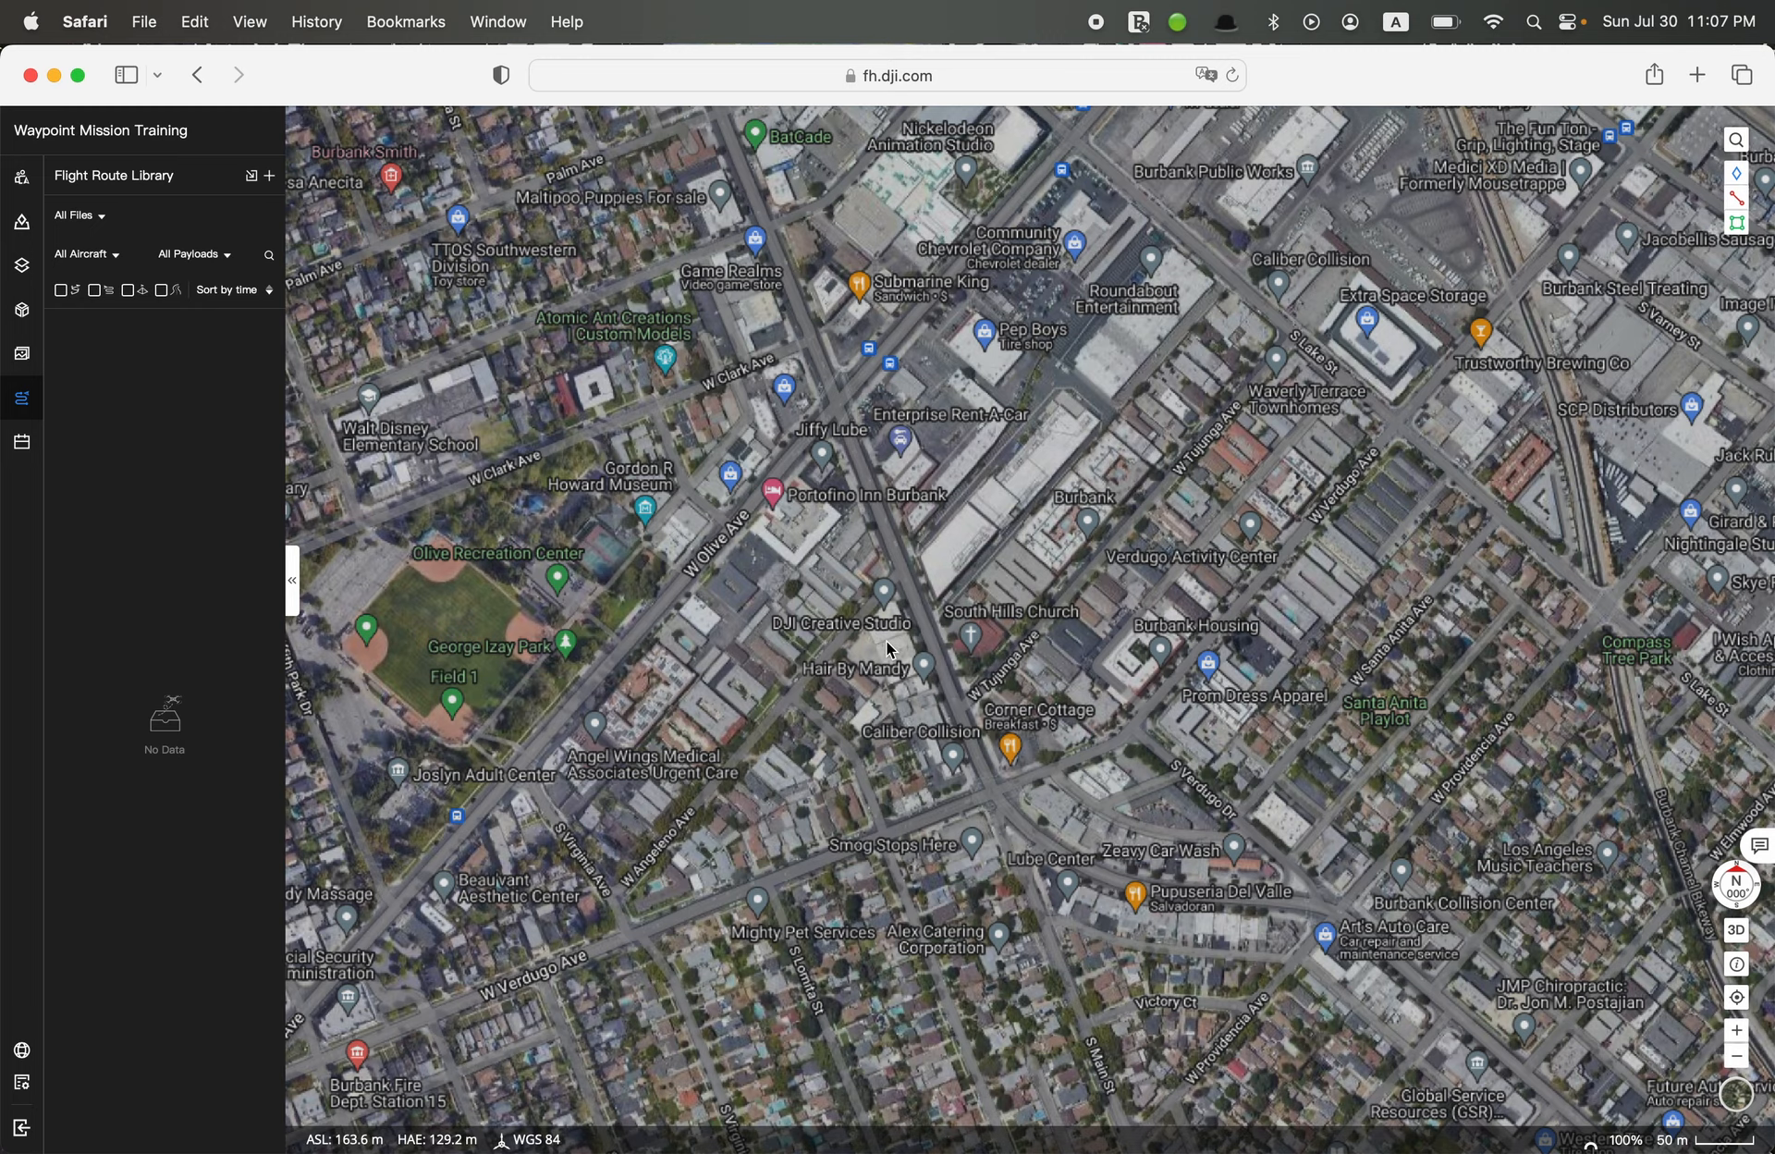
Draw a green five-sided area annotation of about 1880 m² around the roof of the DJI Creative Studio building
scroll(885, 640, "up", 5)
scroll(886, 640, "up", 3)
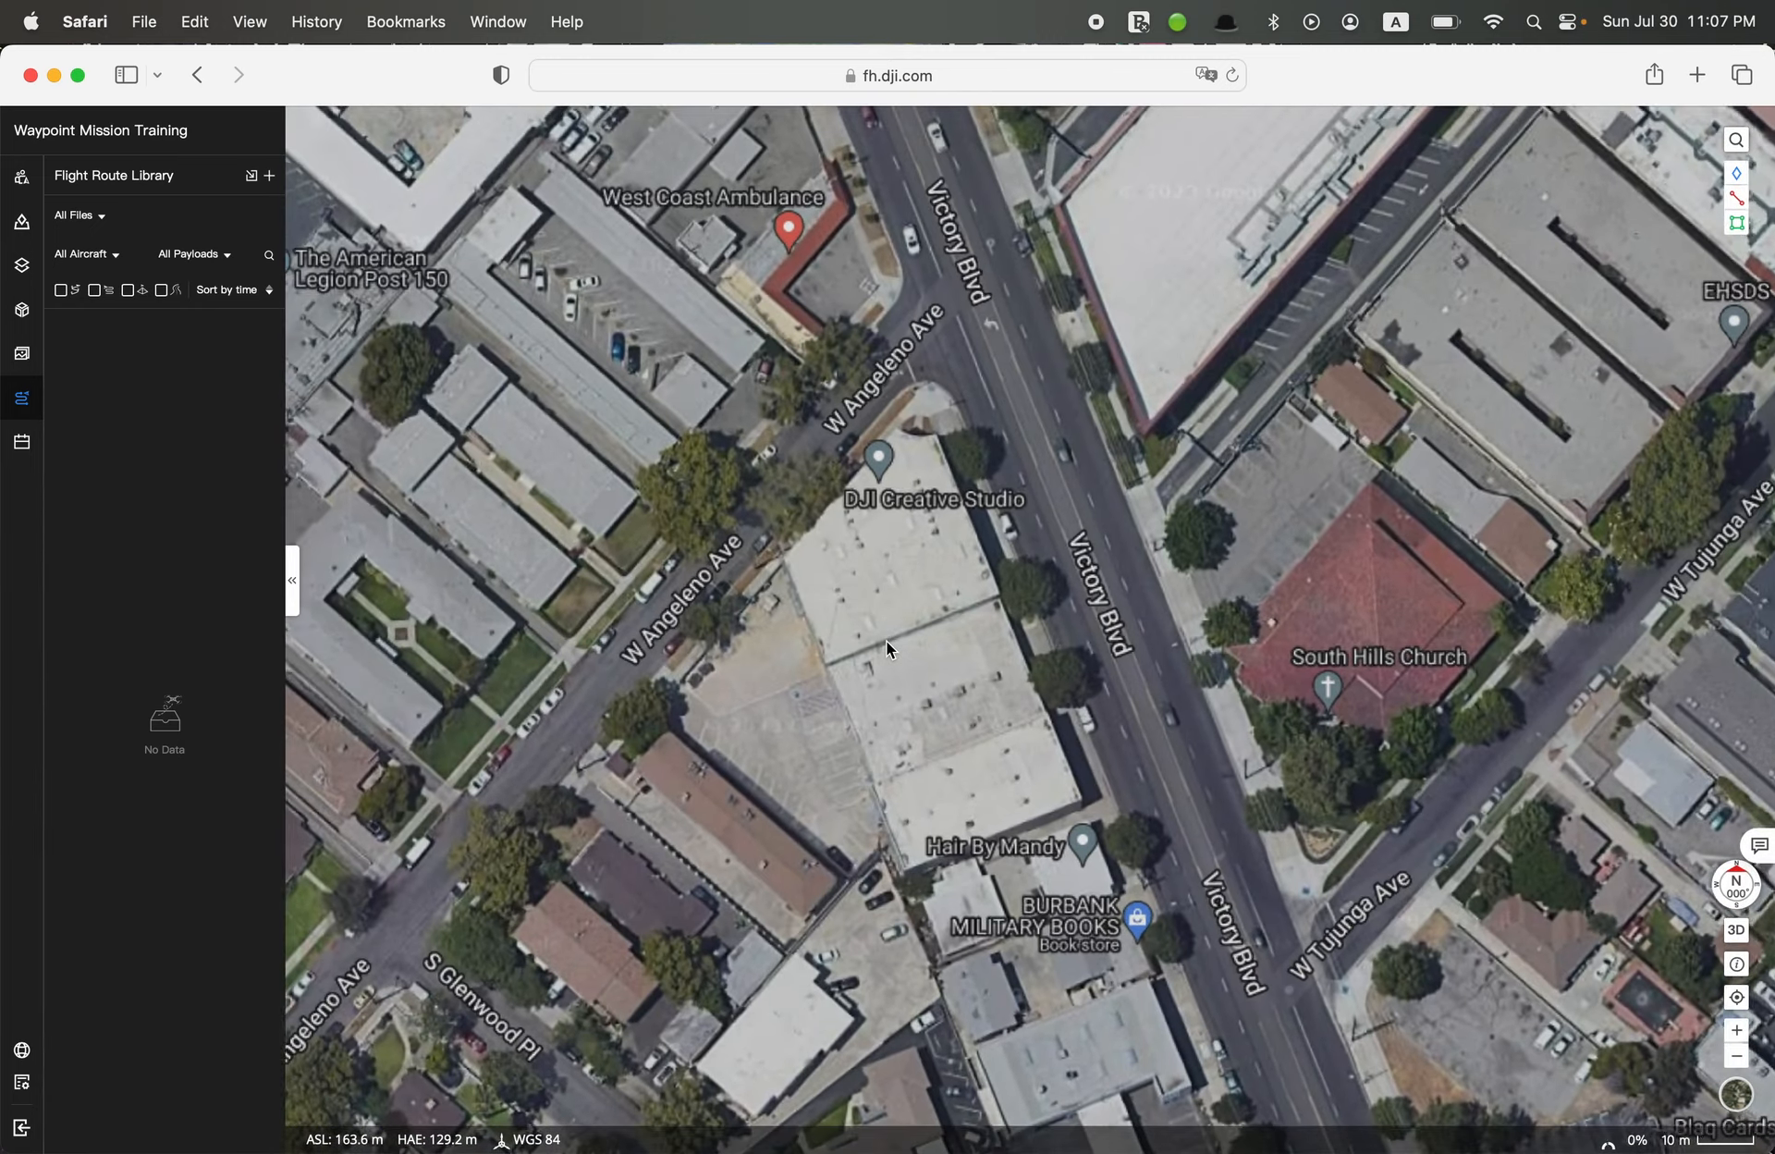
scroll(896, 663, "up", 2)
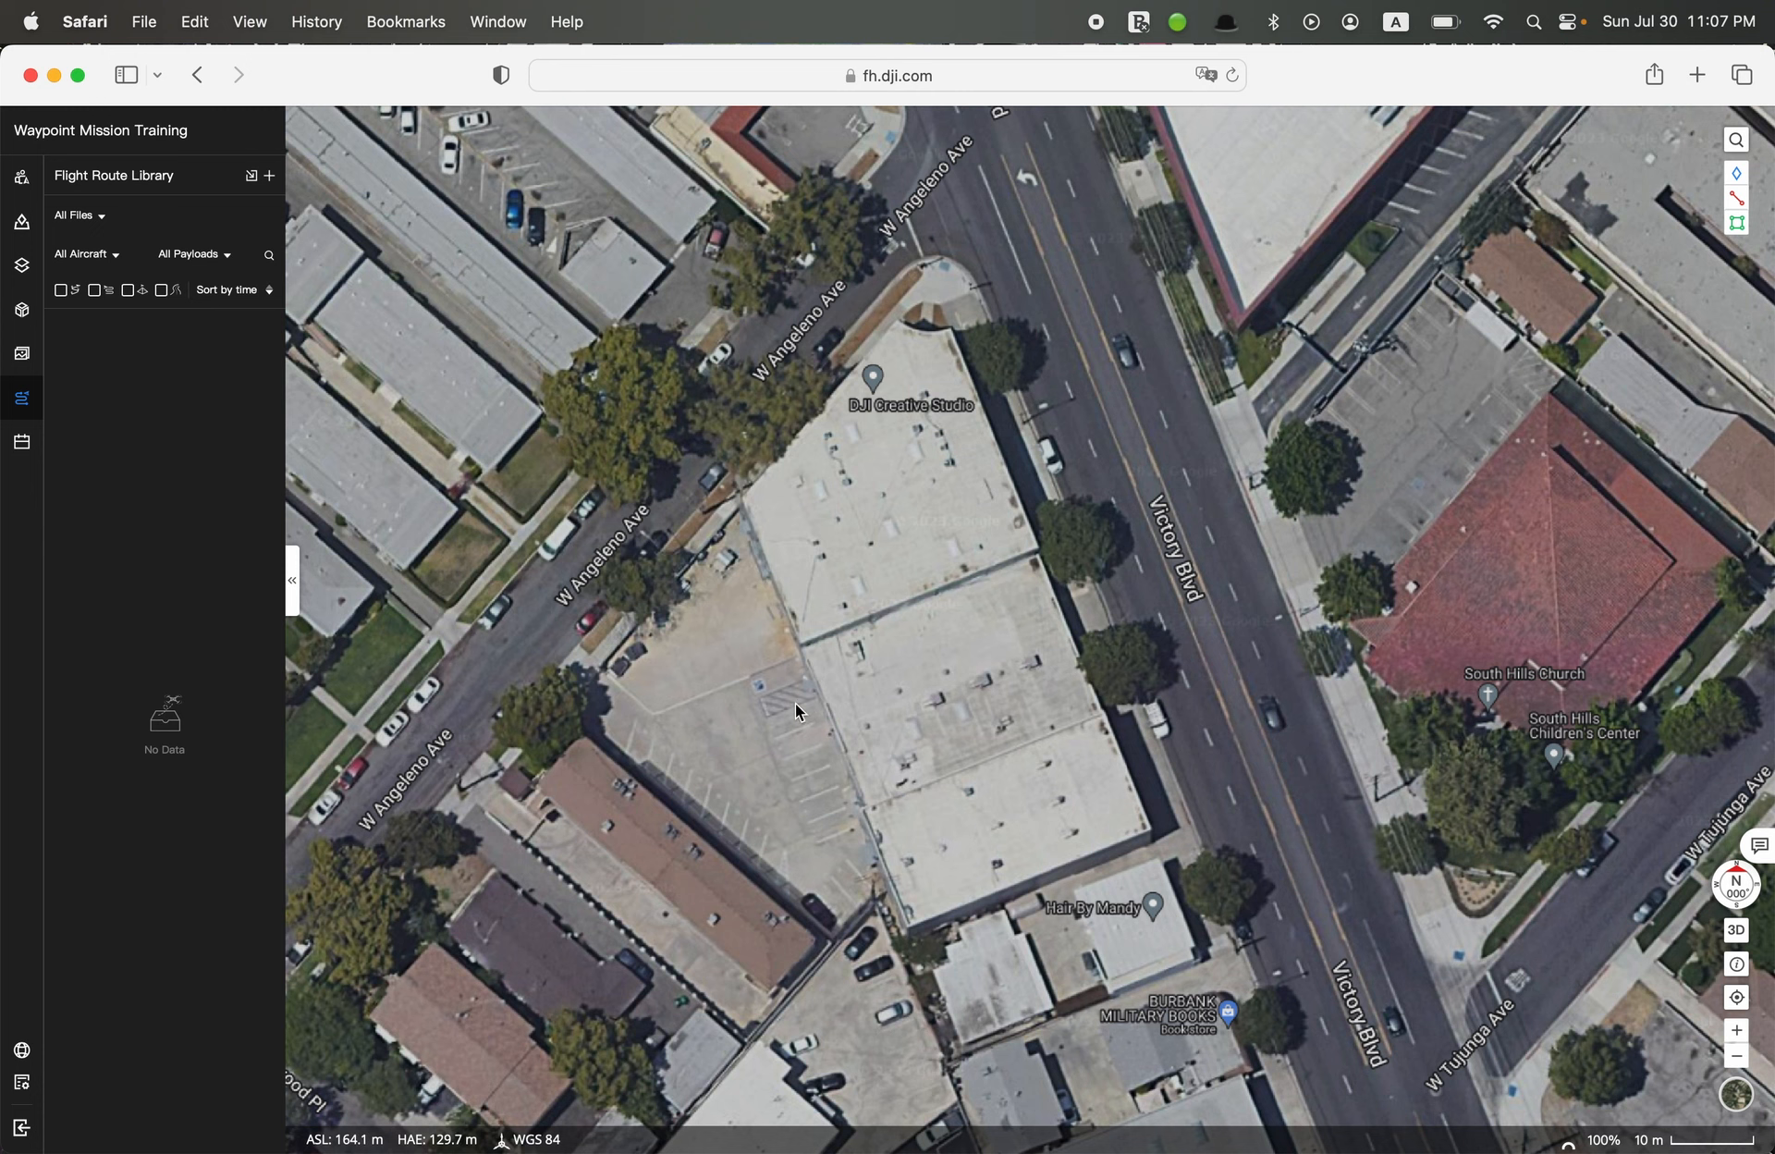
scroll(760, 756, "up", 2)
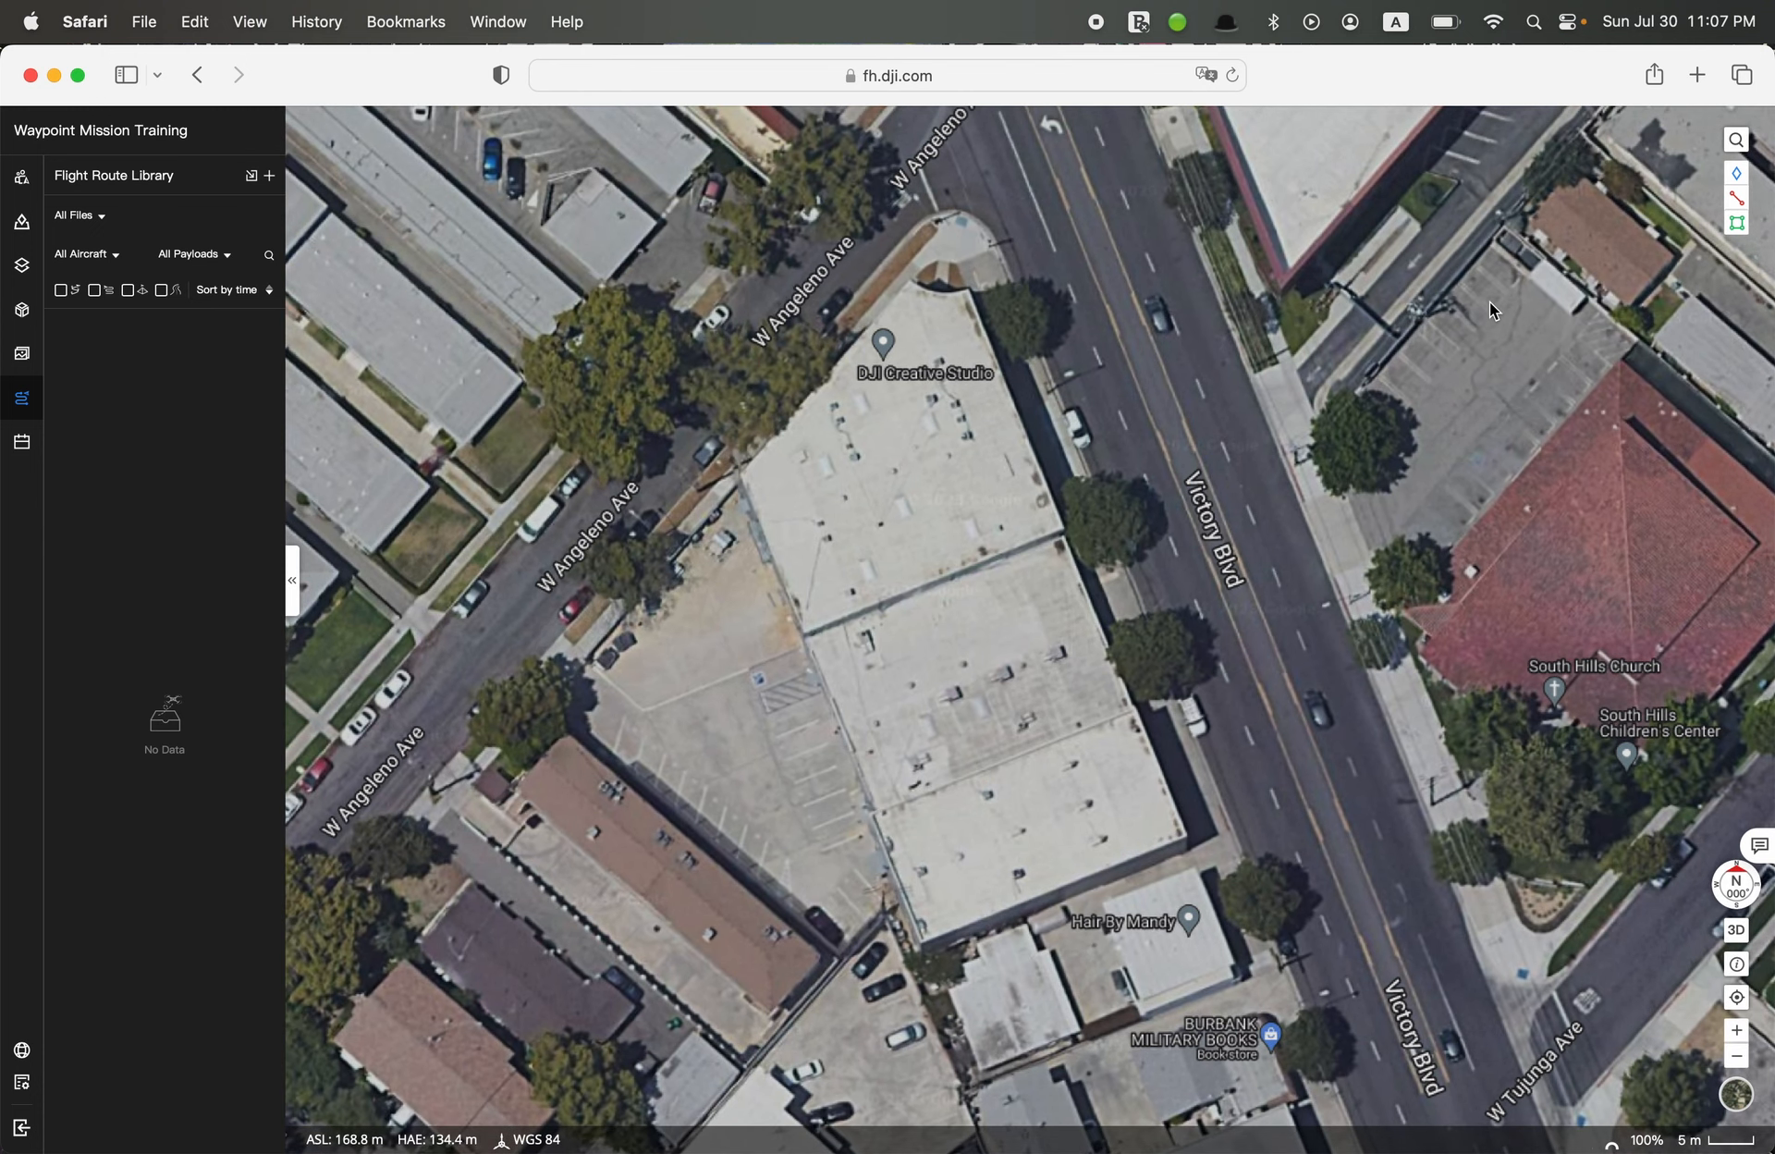
mouse_move(1744, 230)
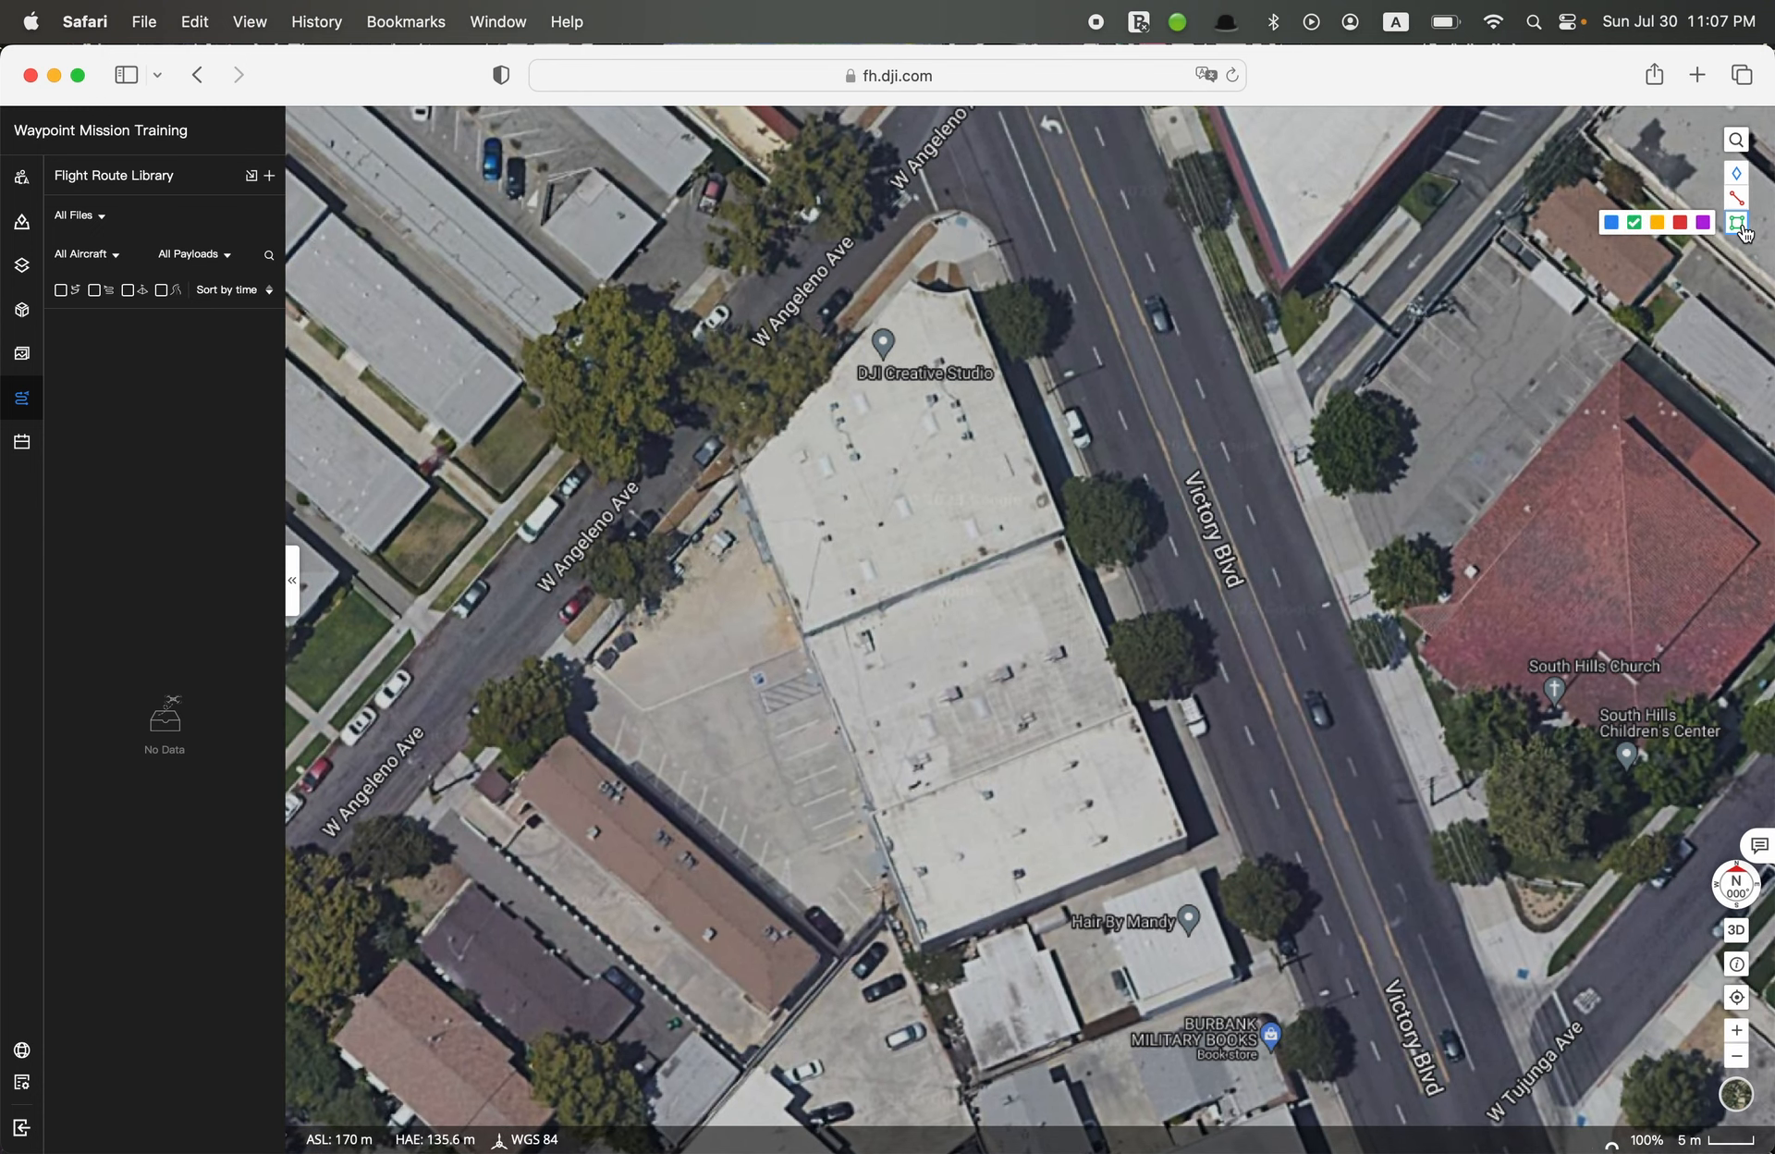
left_click(1738, 223)
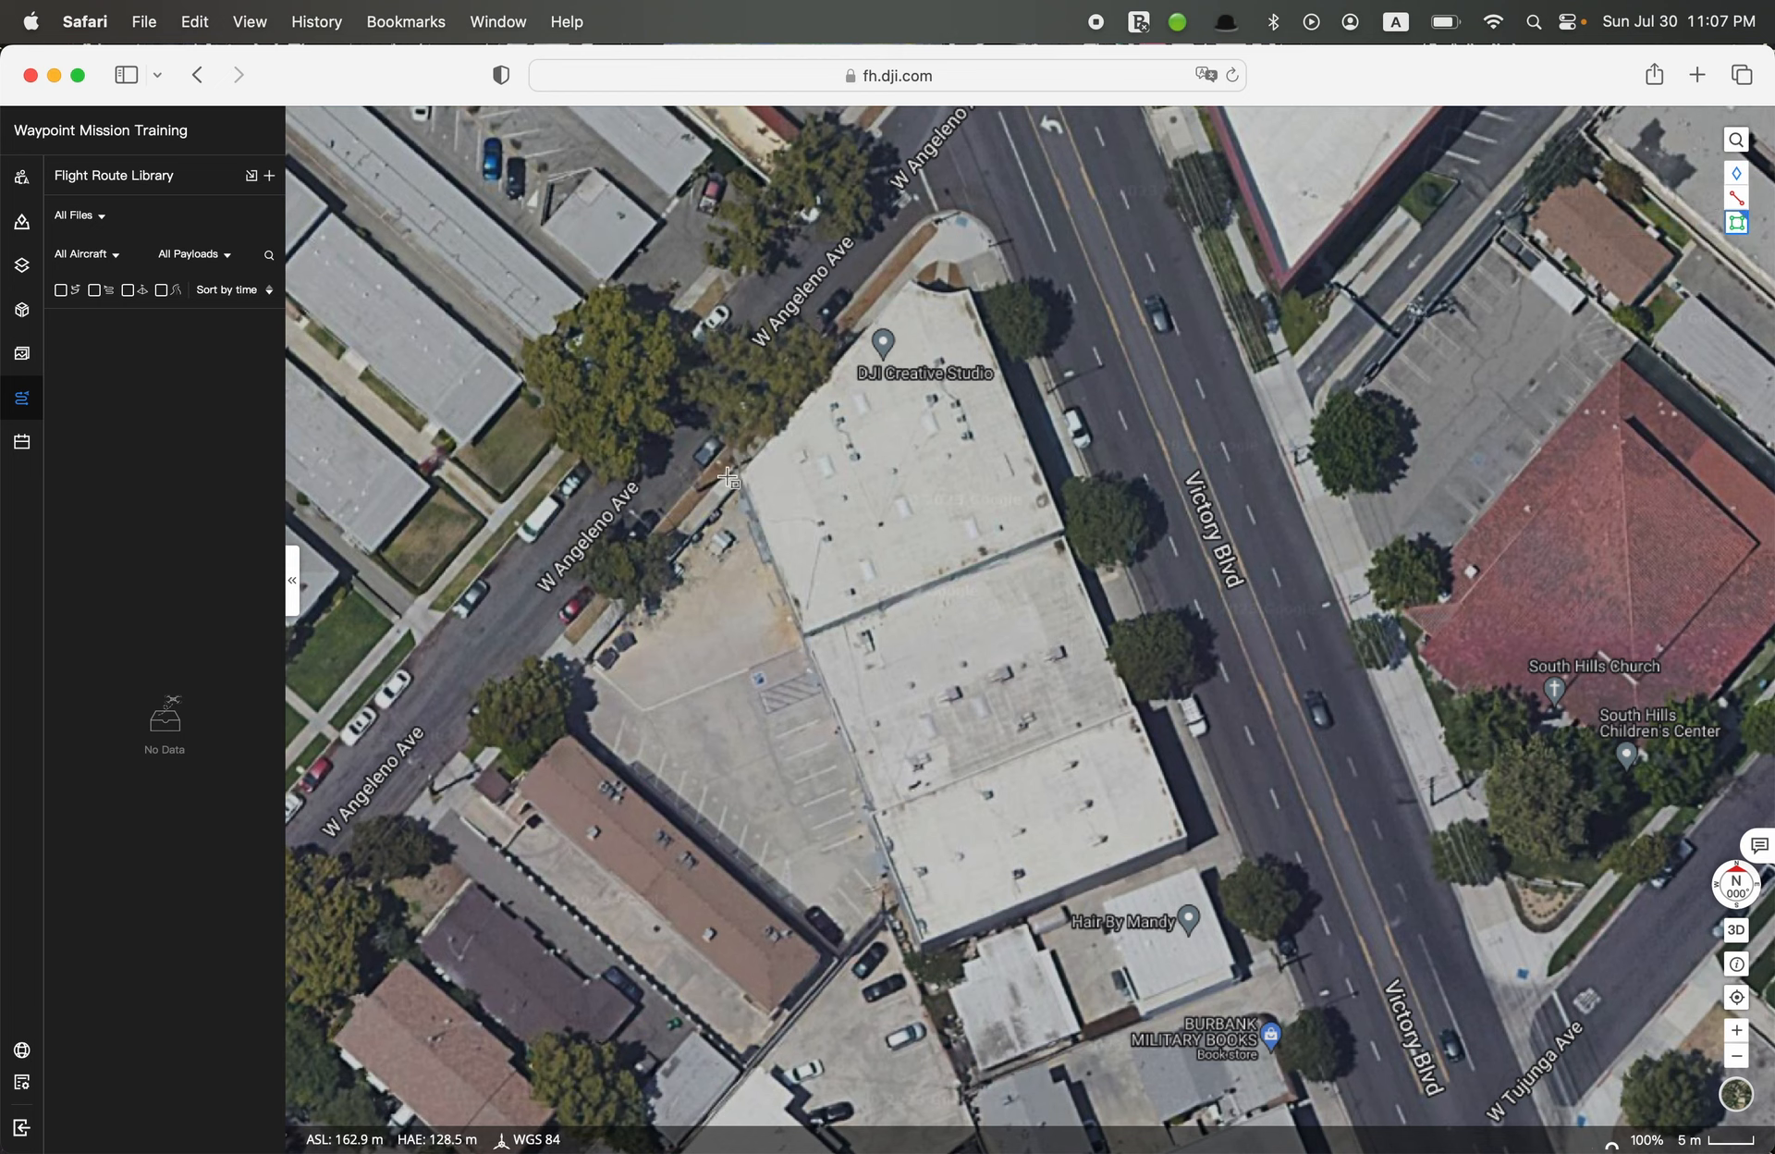
left_click(743, 476)
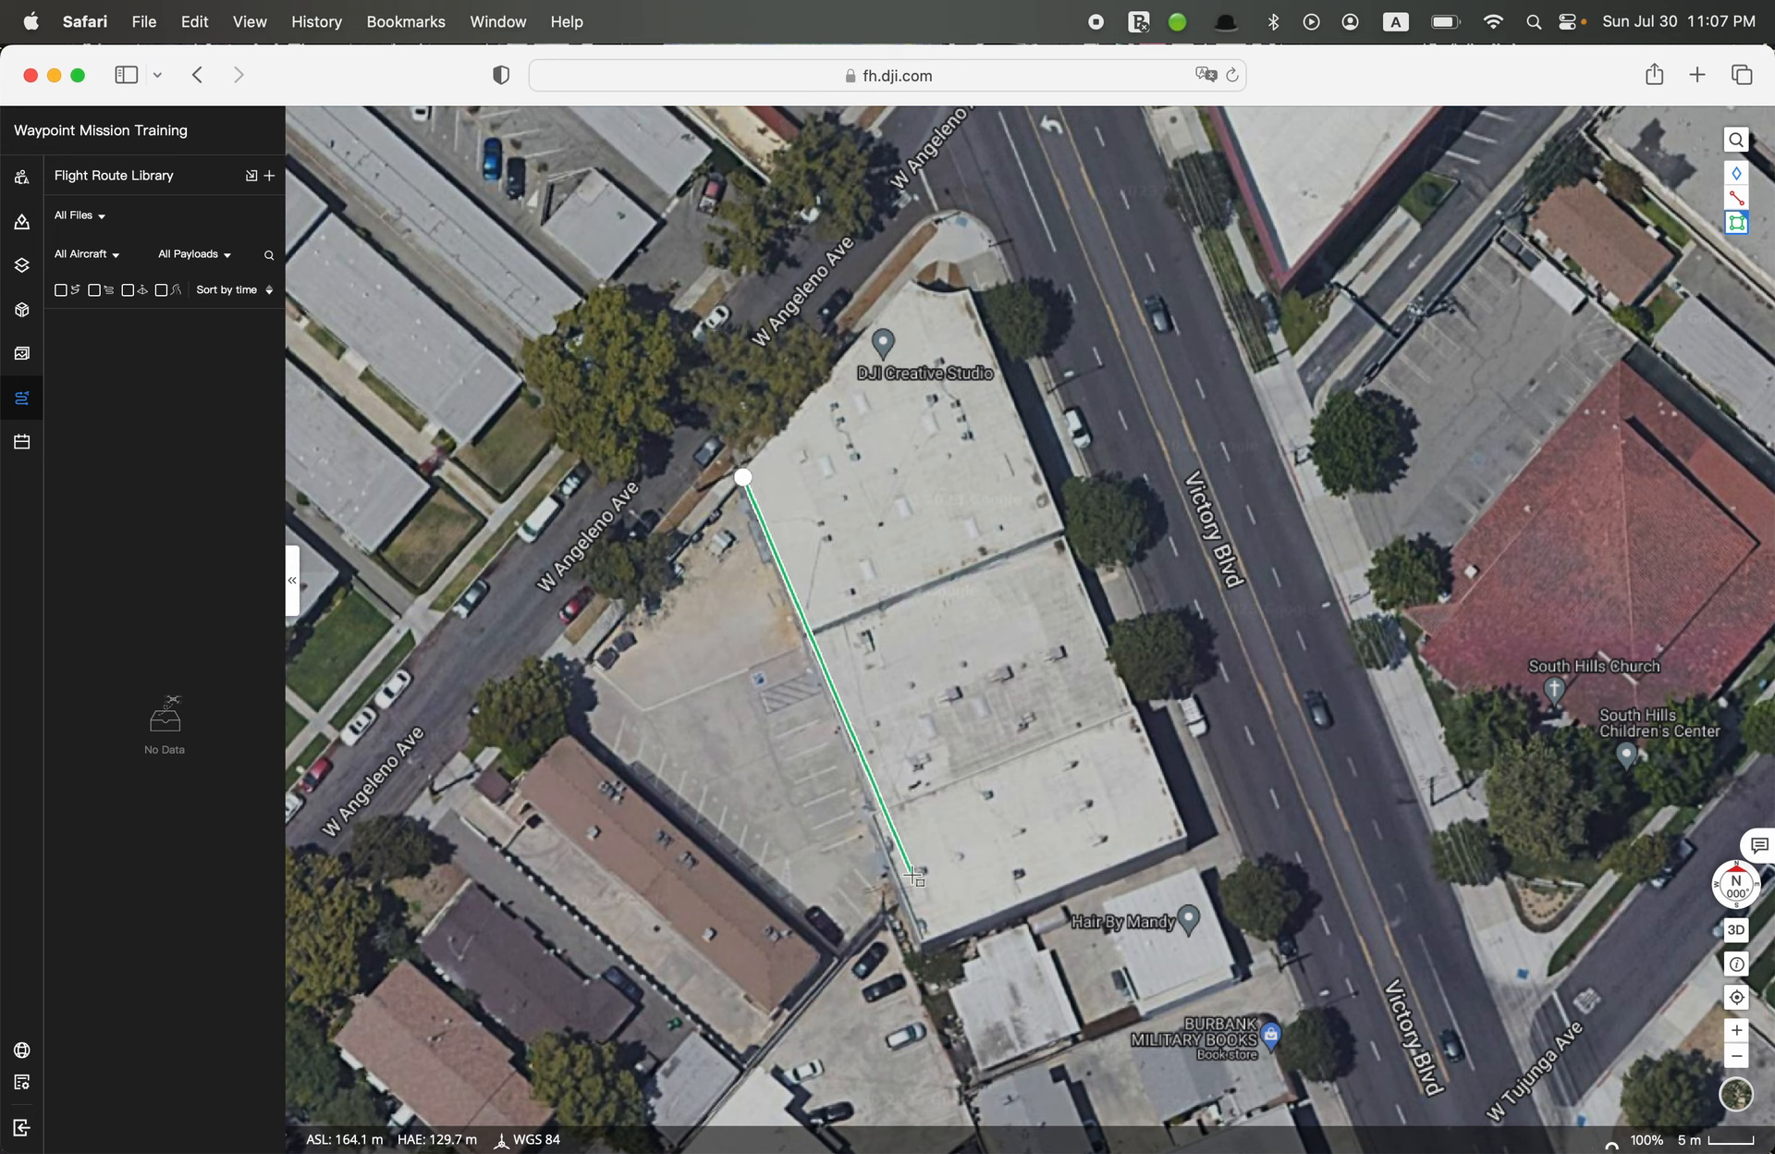
left_click(924, 944)
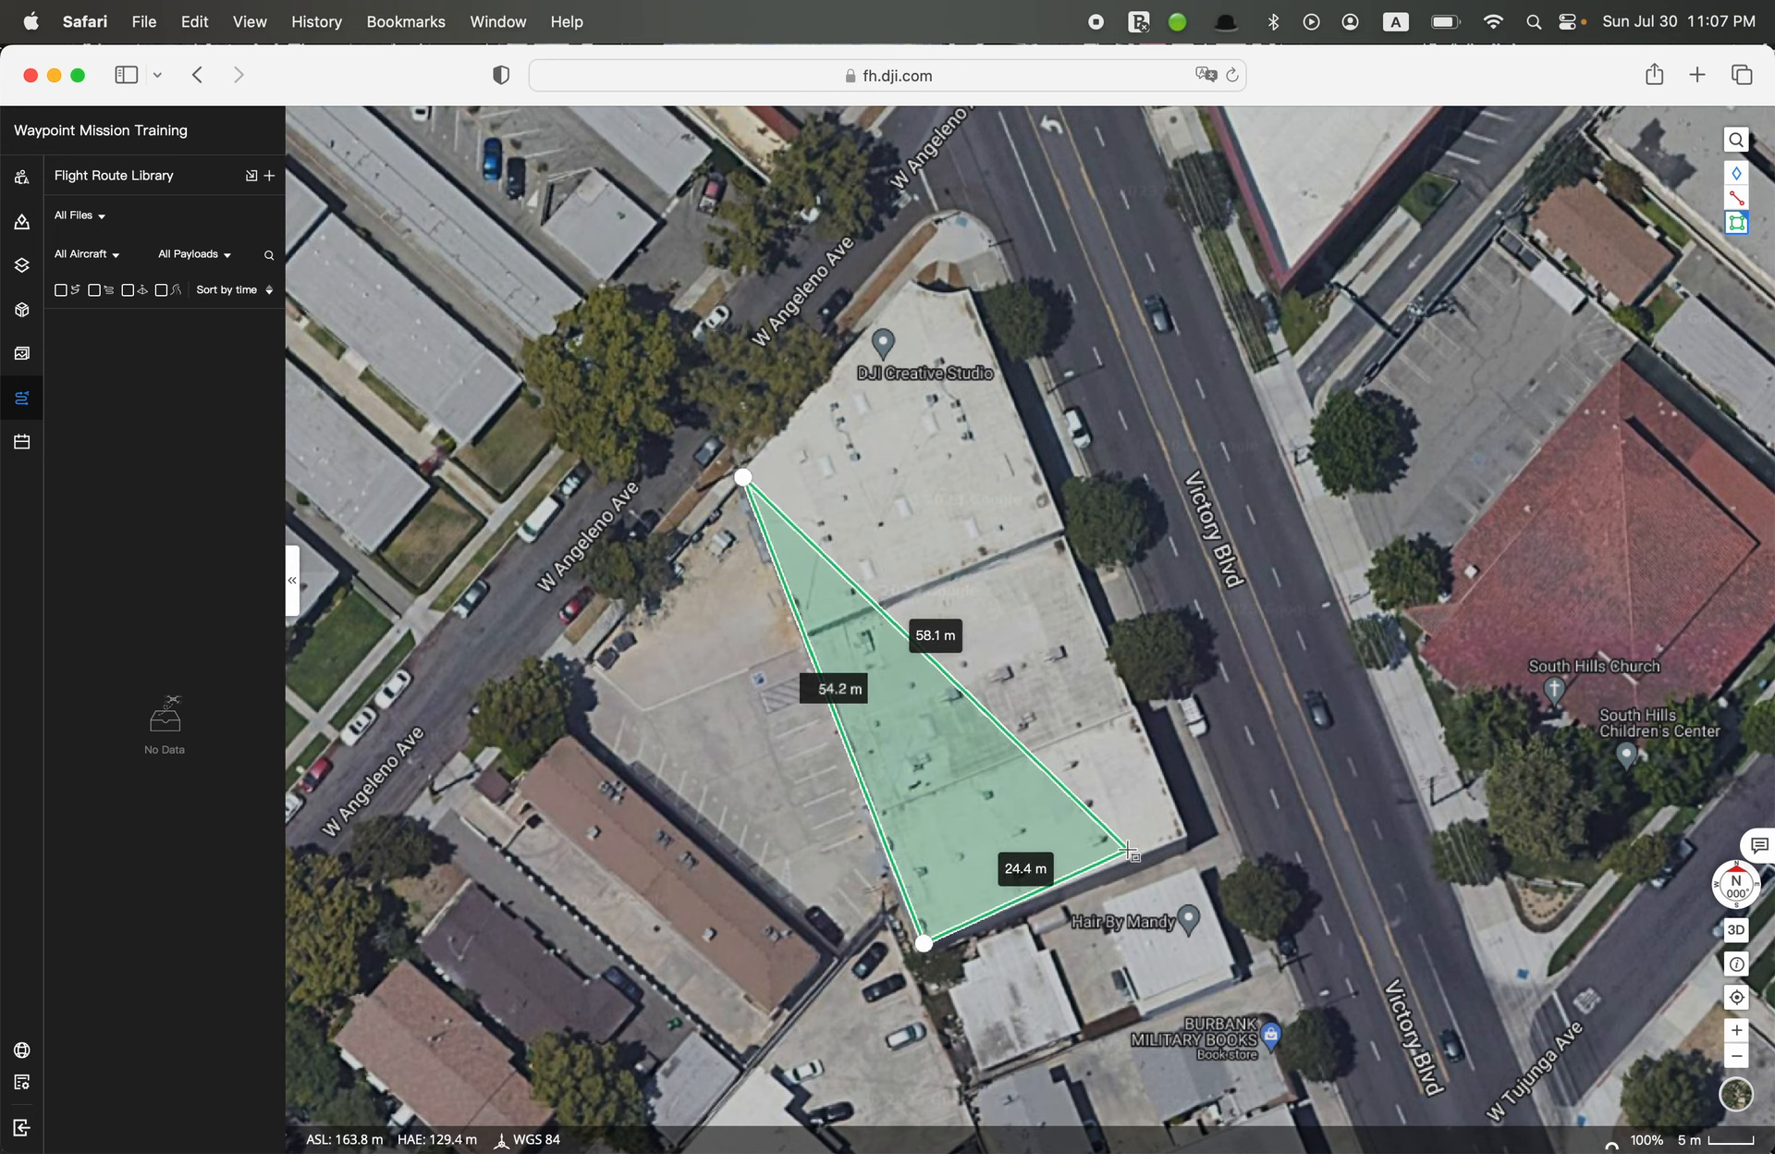
left_click(1188, 837)
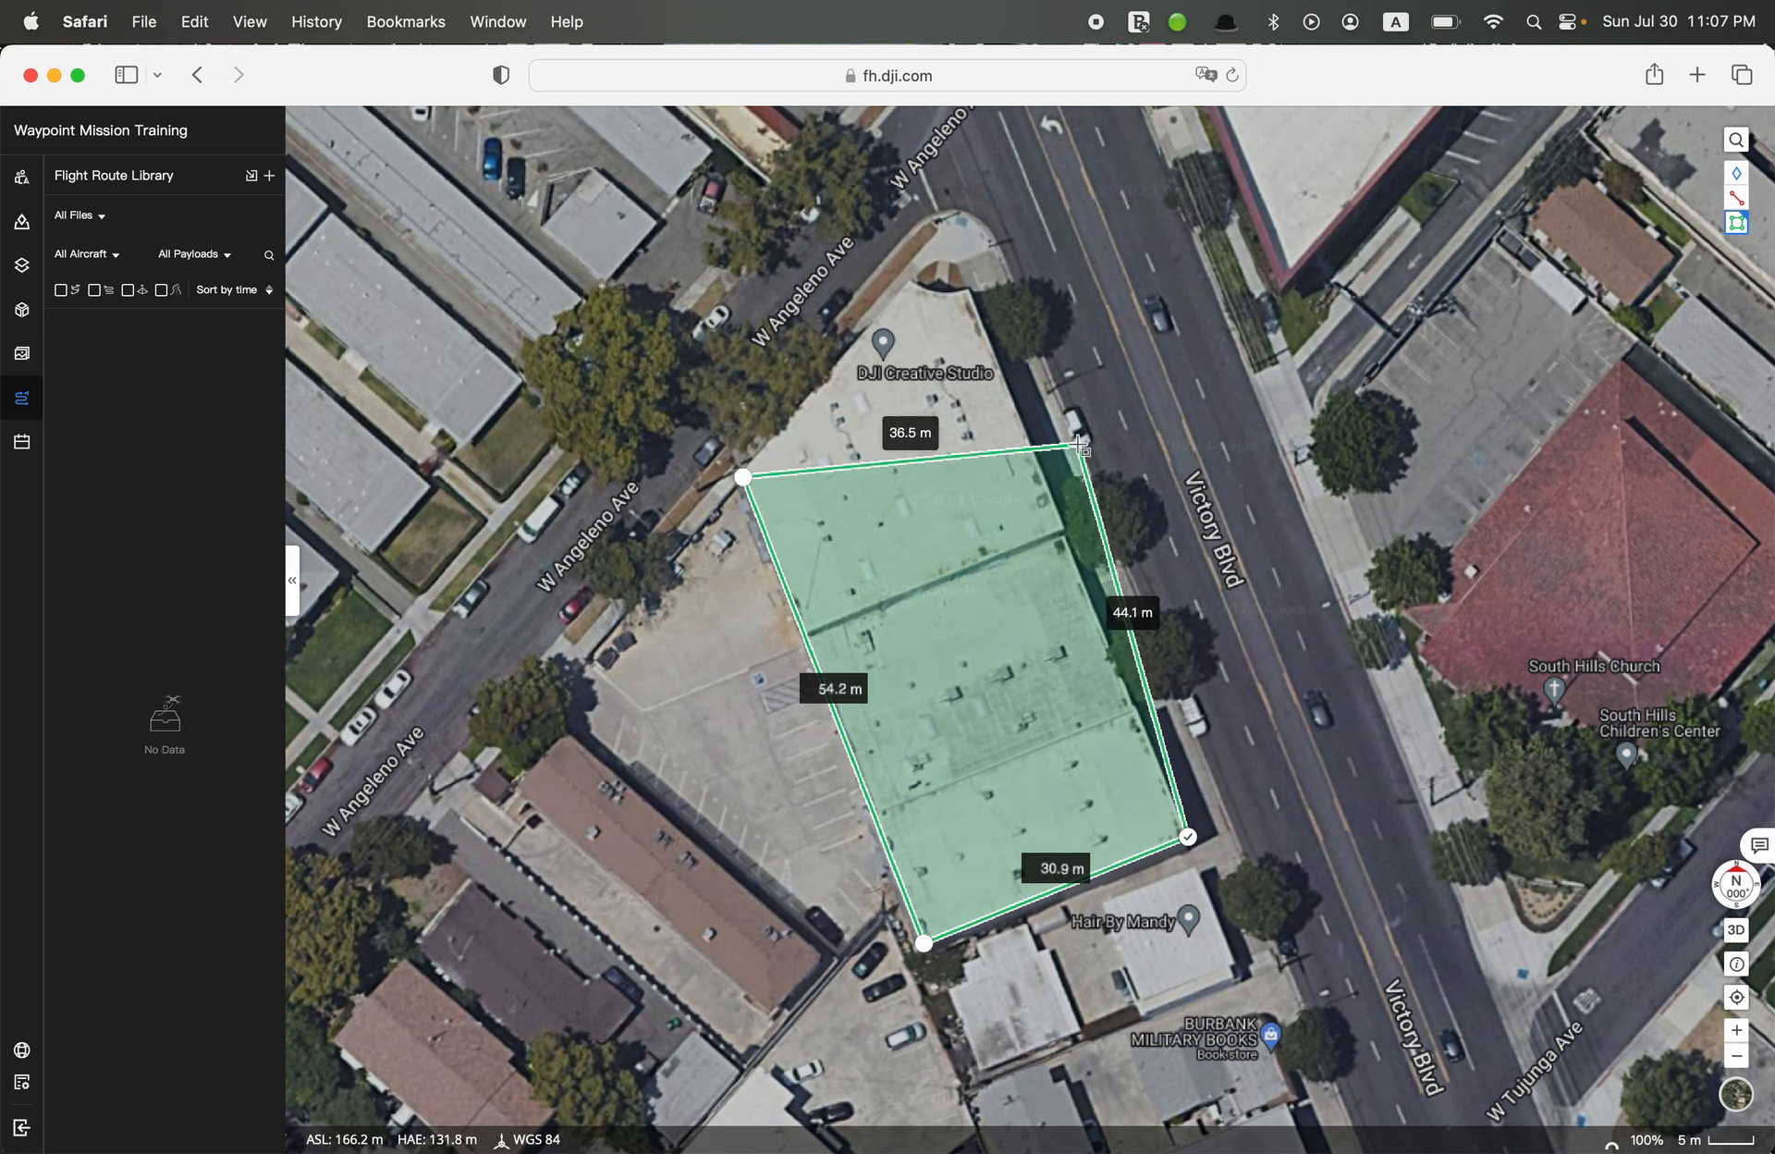
left_click(968, 291)
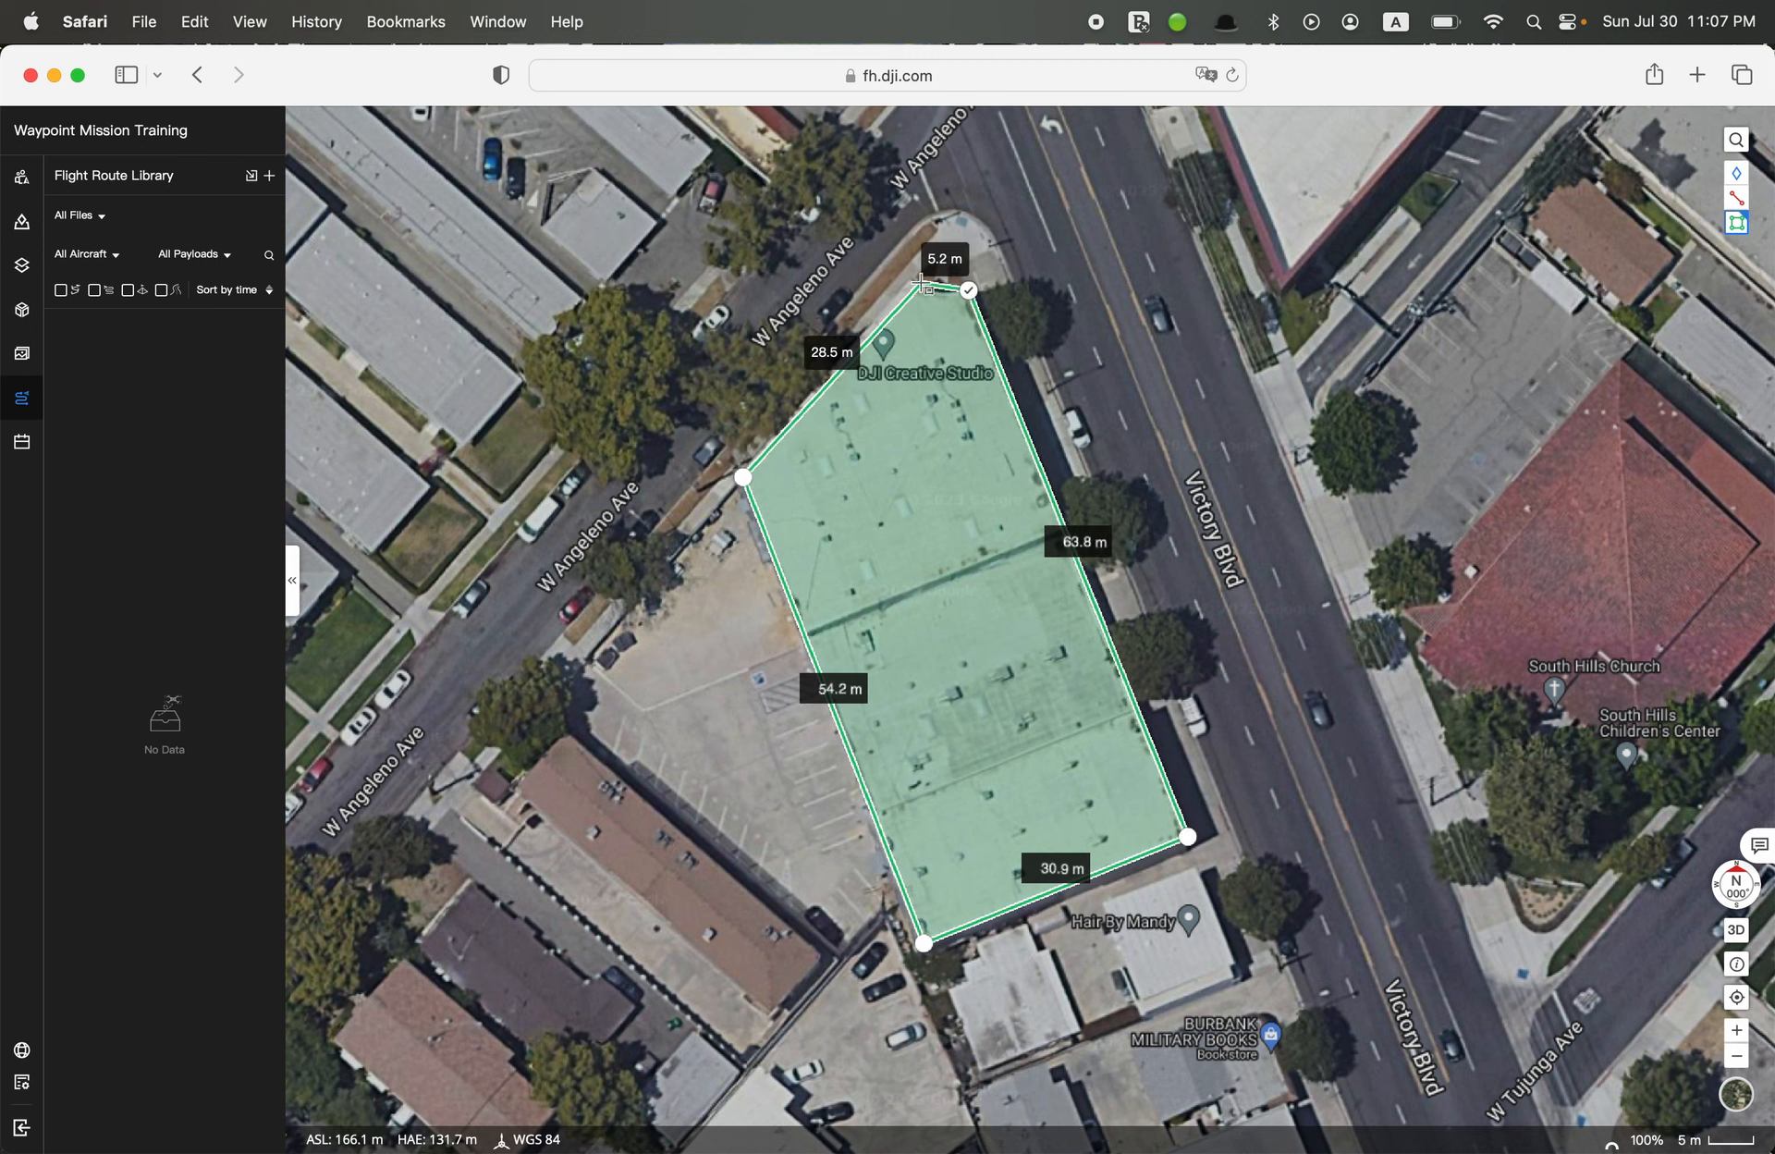
left_click(912, 279)
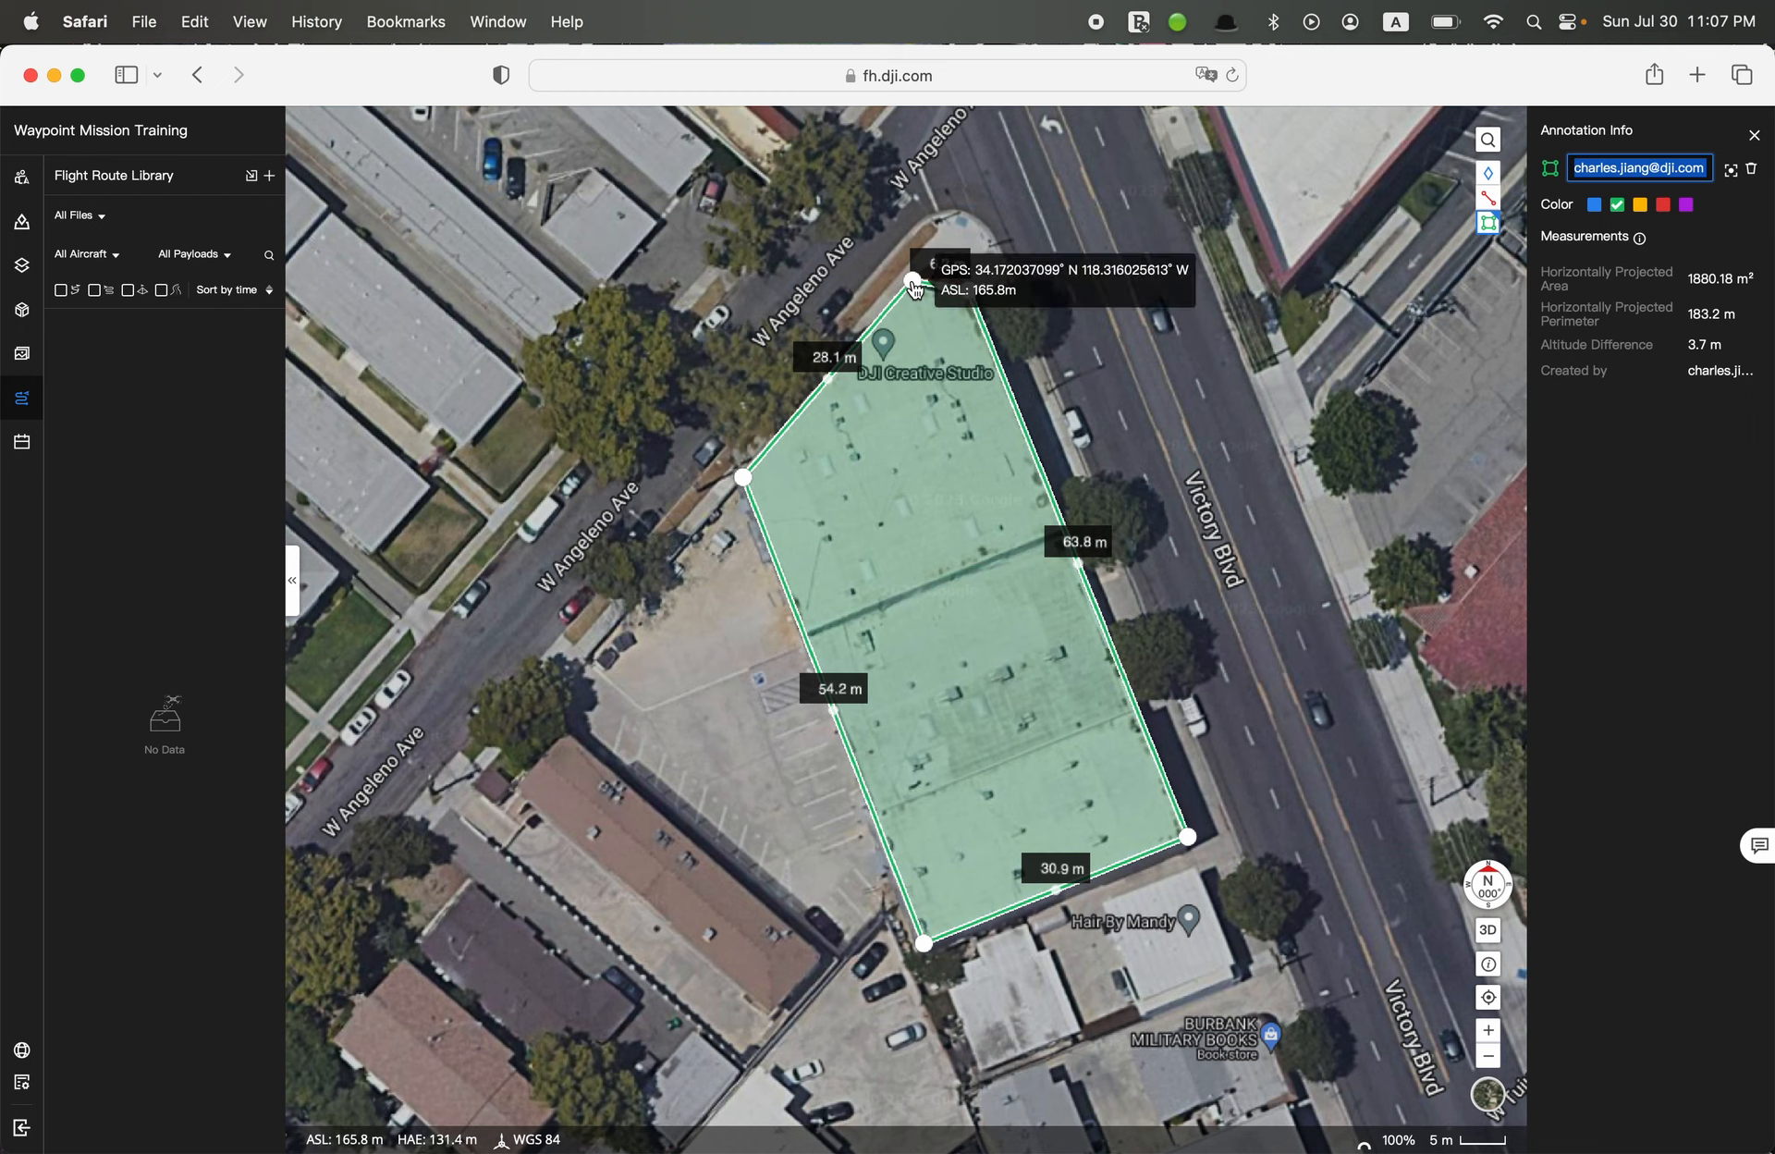
Name the roof area annotation "Inspection Area" and close its details
type("Inspection")
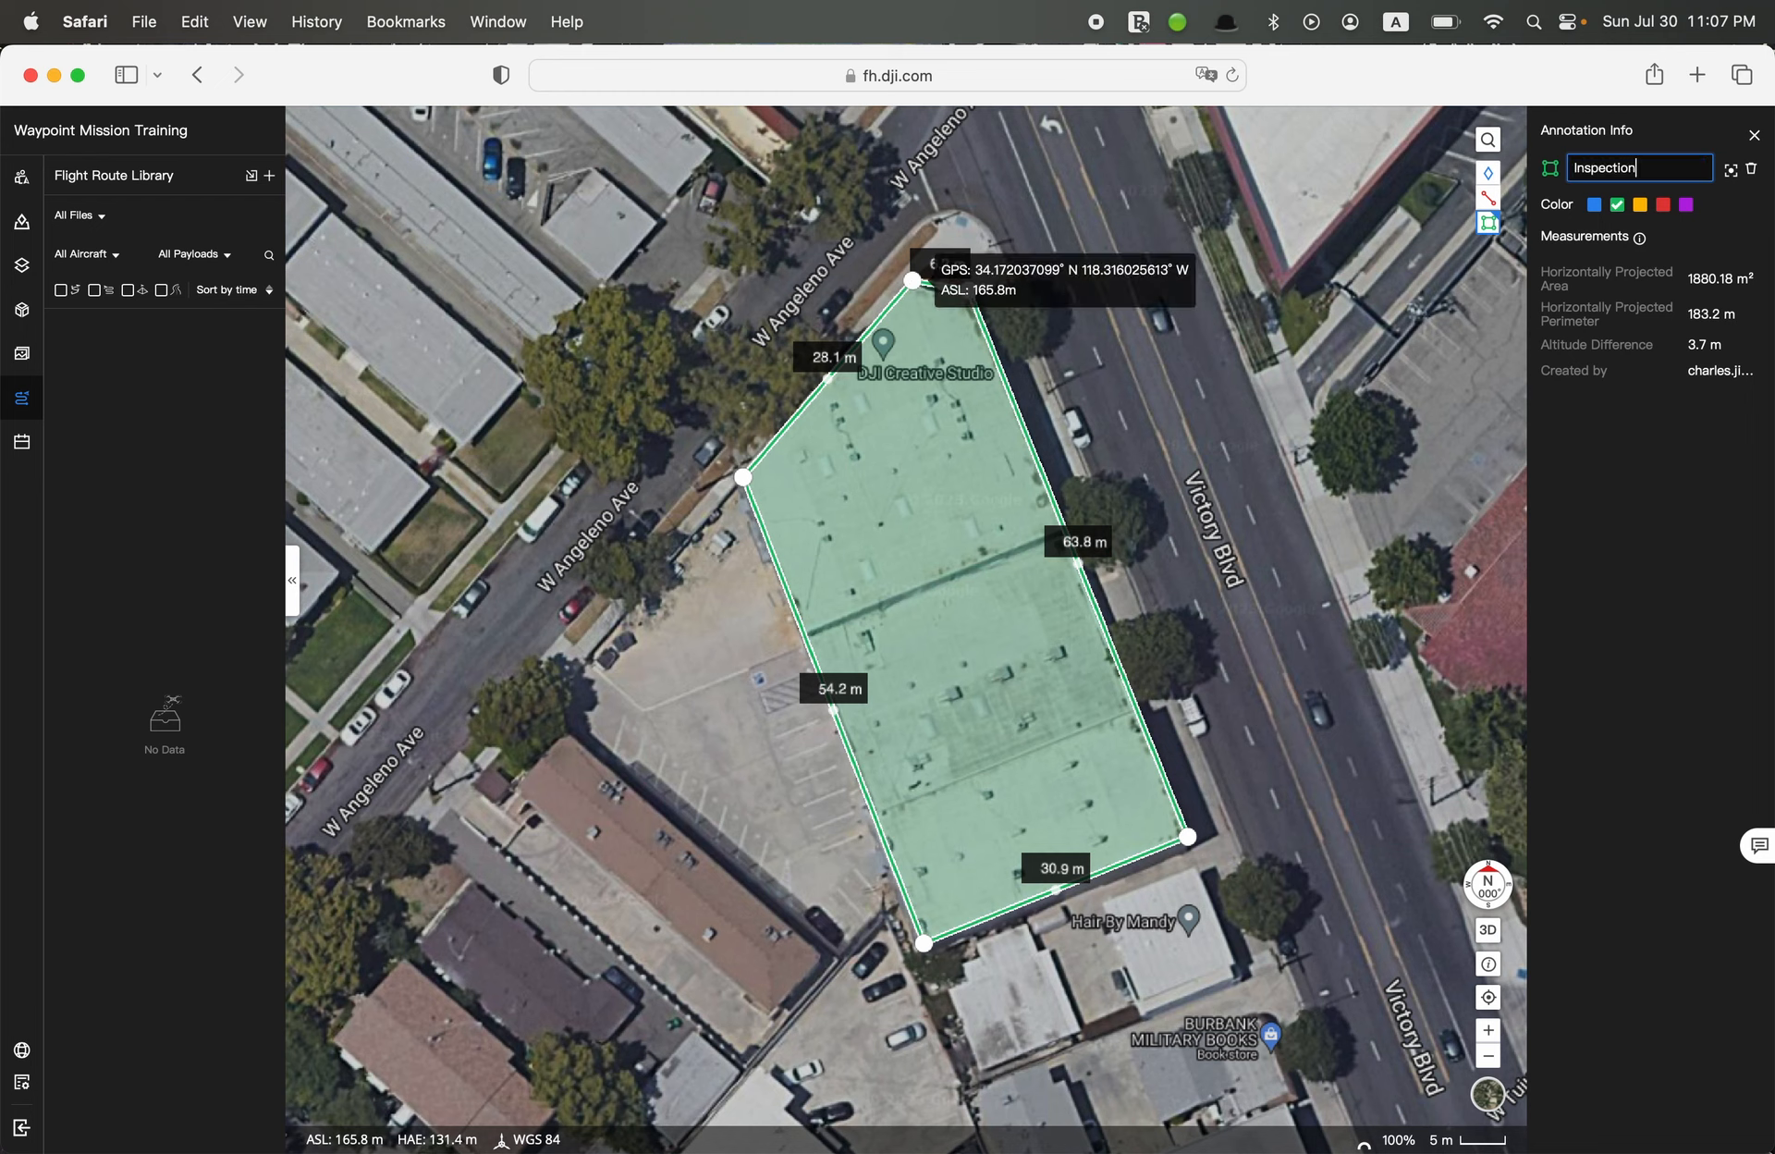
type(" Aire")
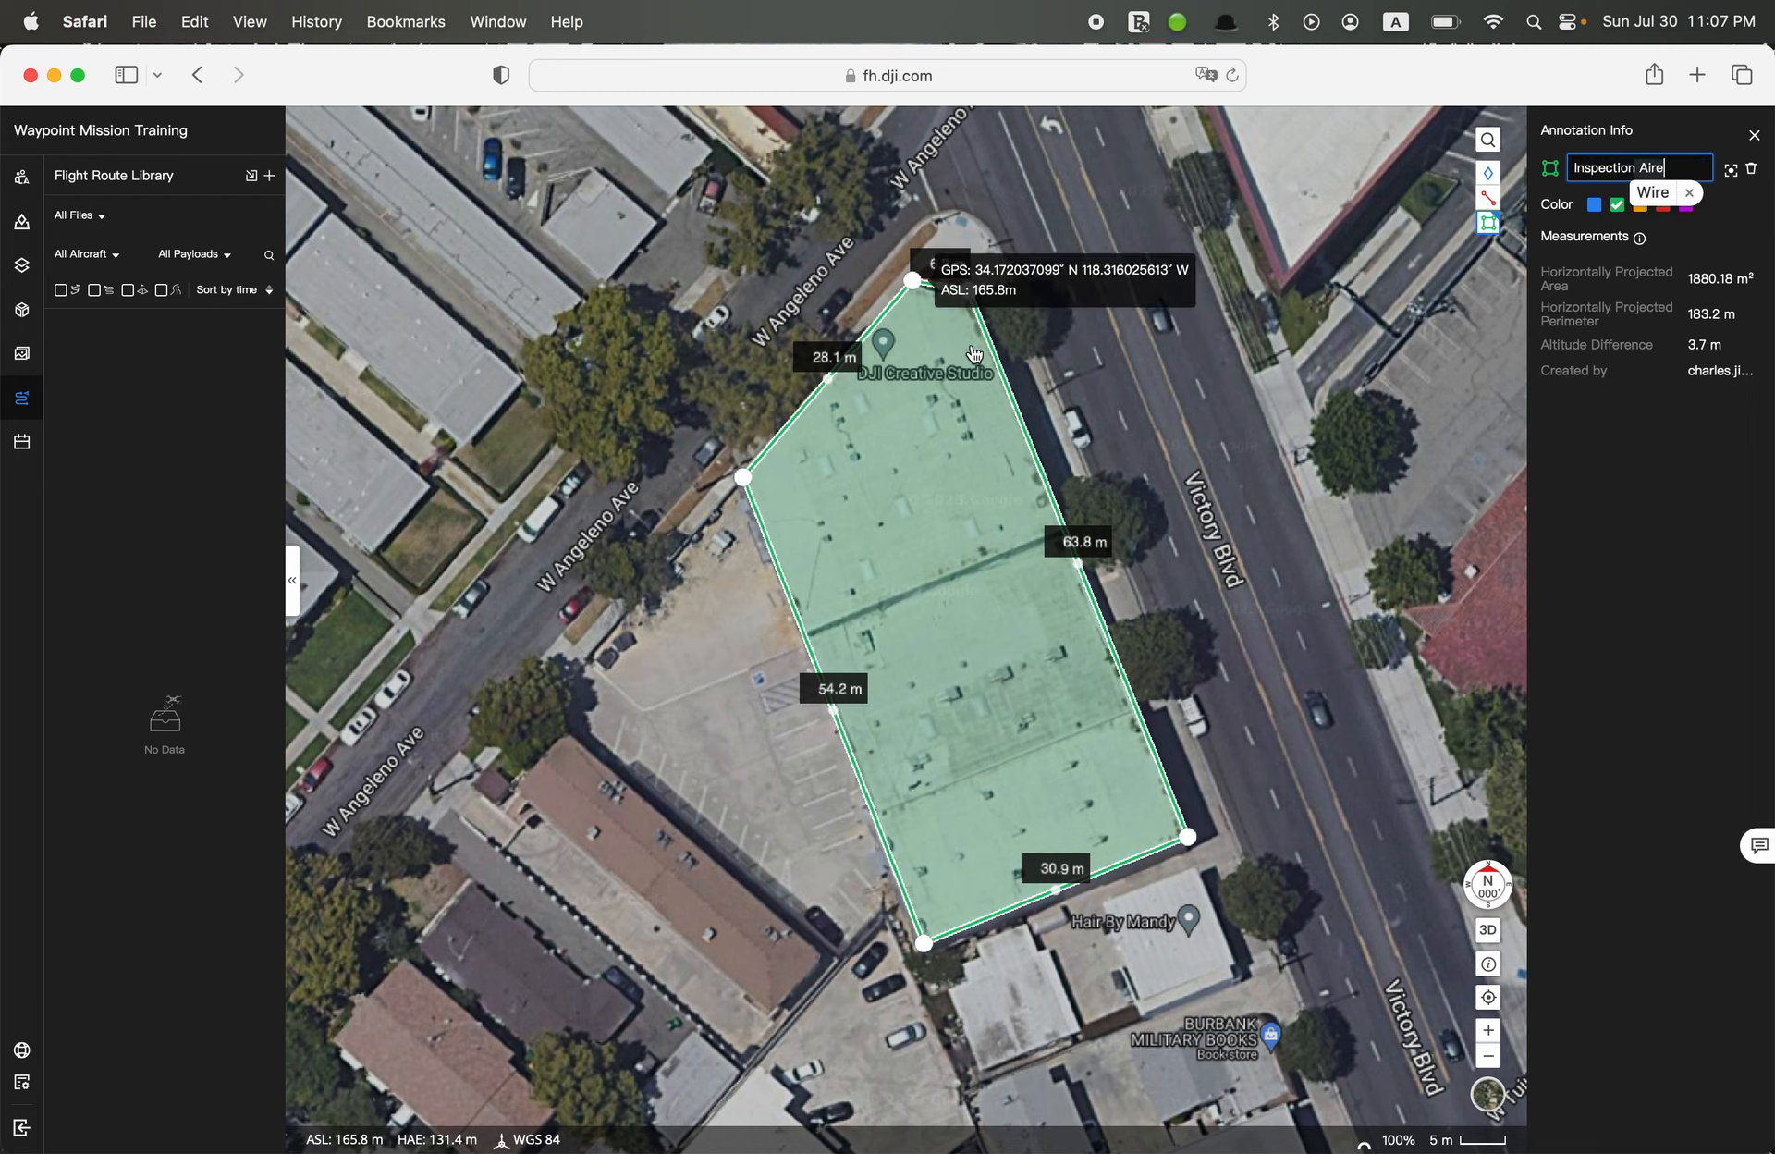
key("BackSpace")
key("BackSpace")
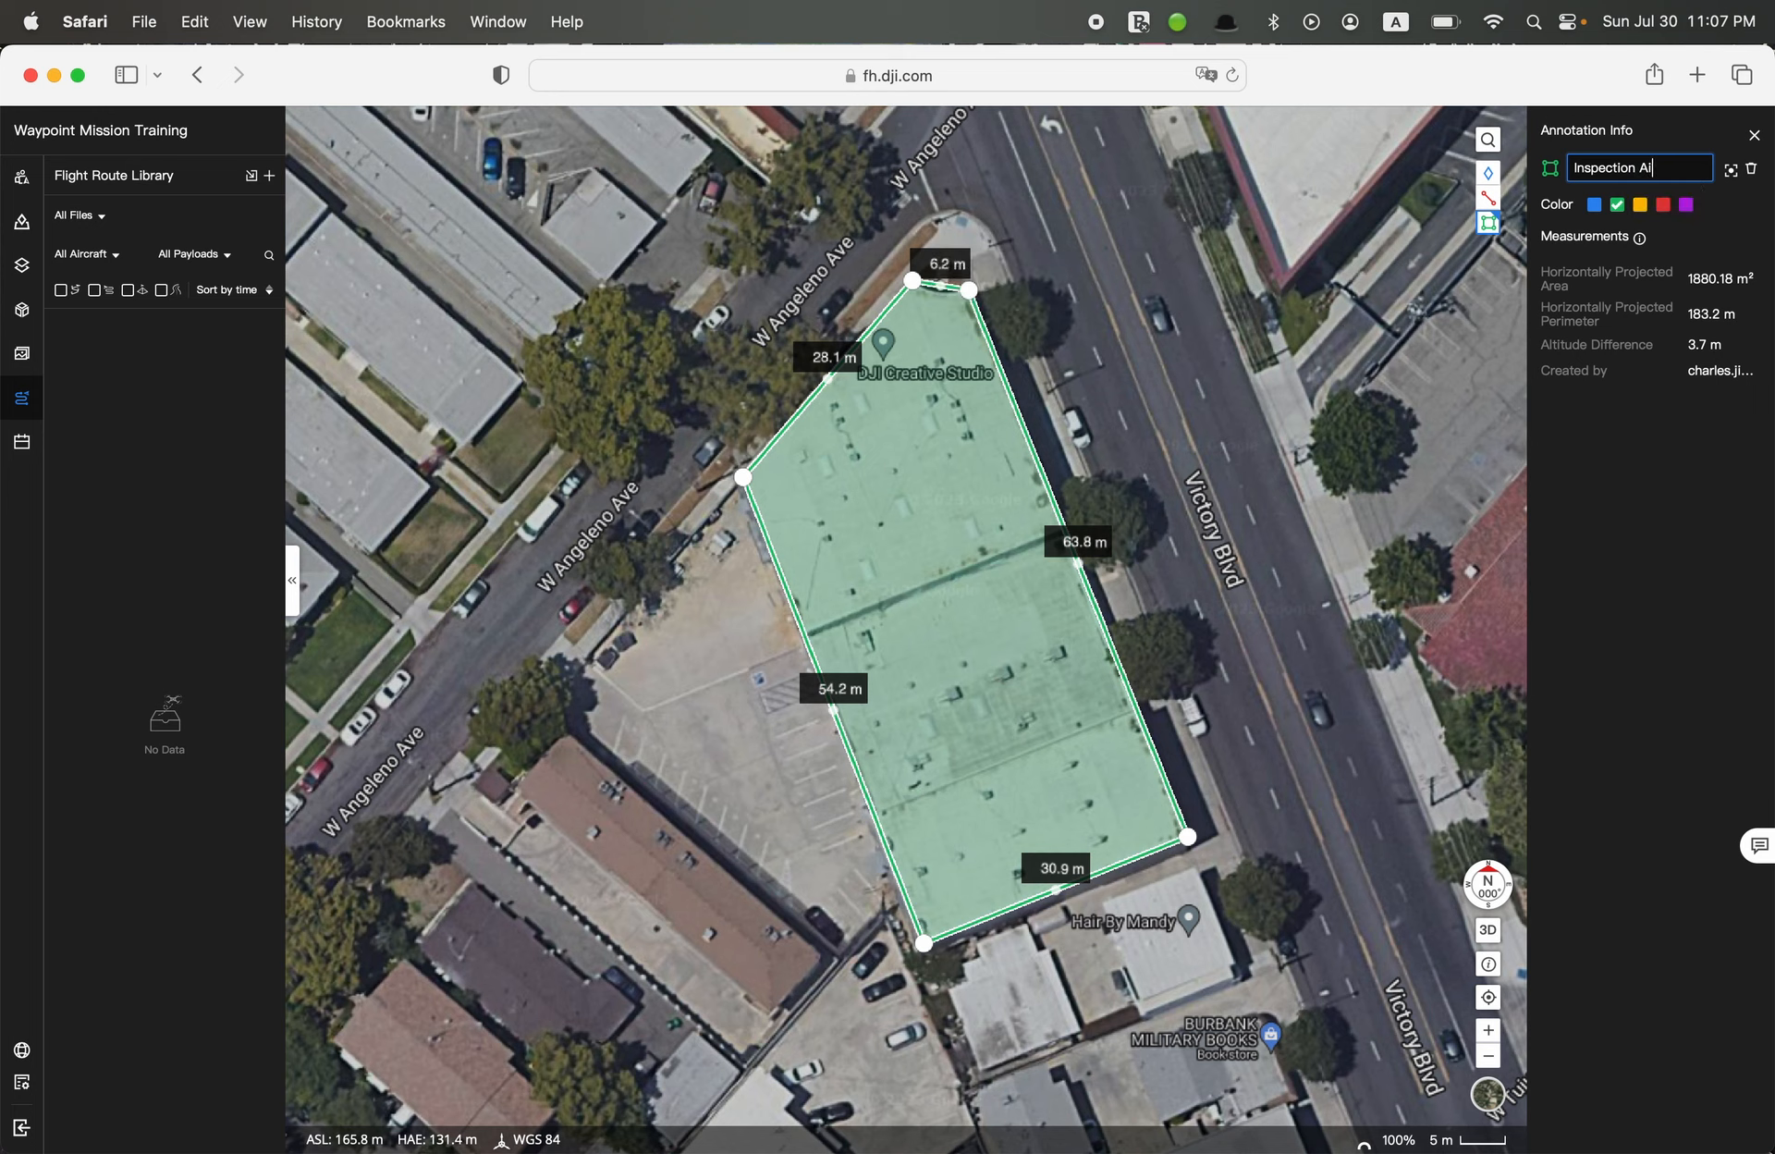
type("ea")
key("Return")
left_click(1753, 135)
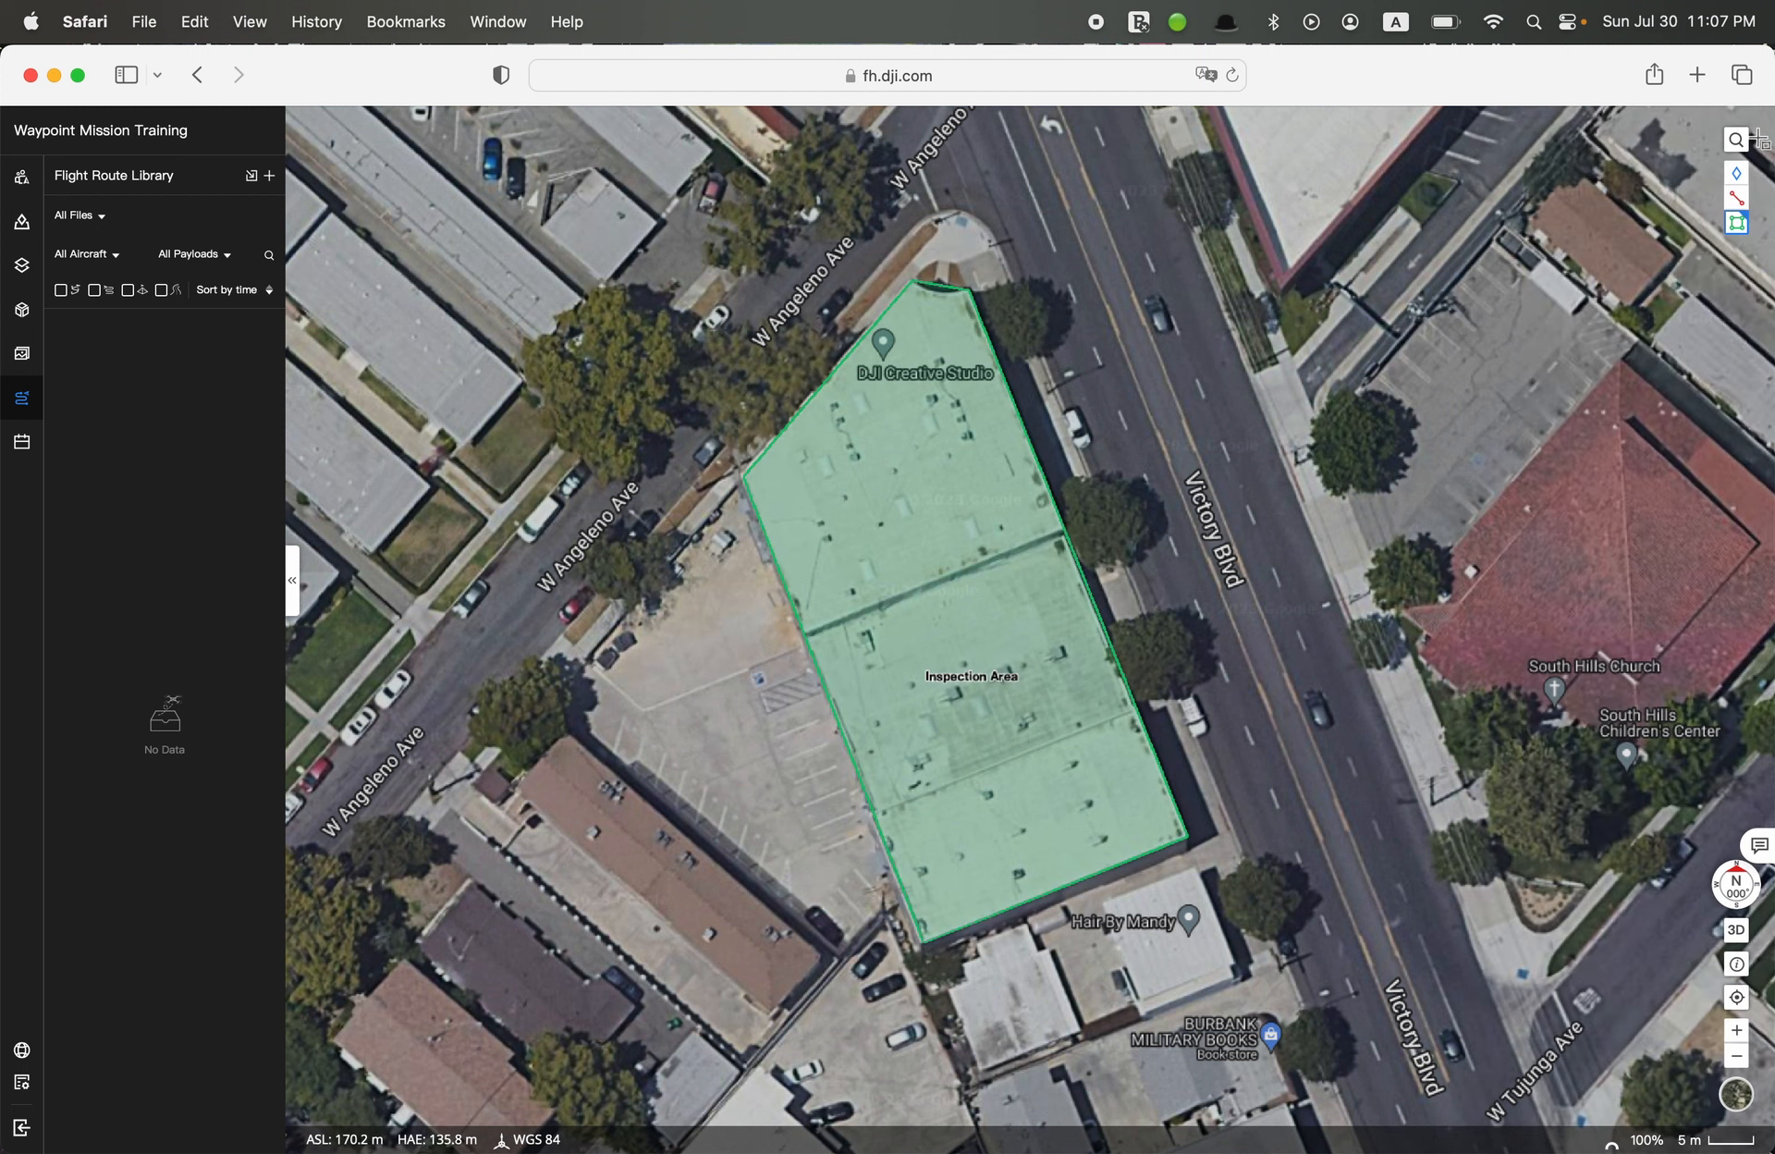
Draw a red line annotation about 3.8 m long in the parking lot beside the building and clear its name
left_click(1736, 197)
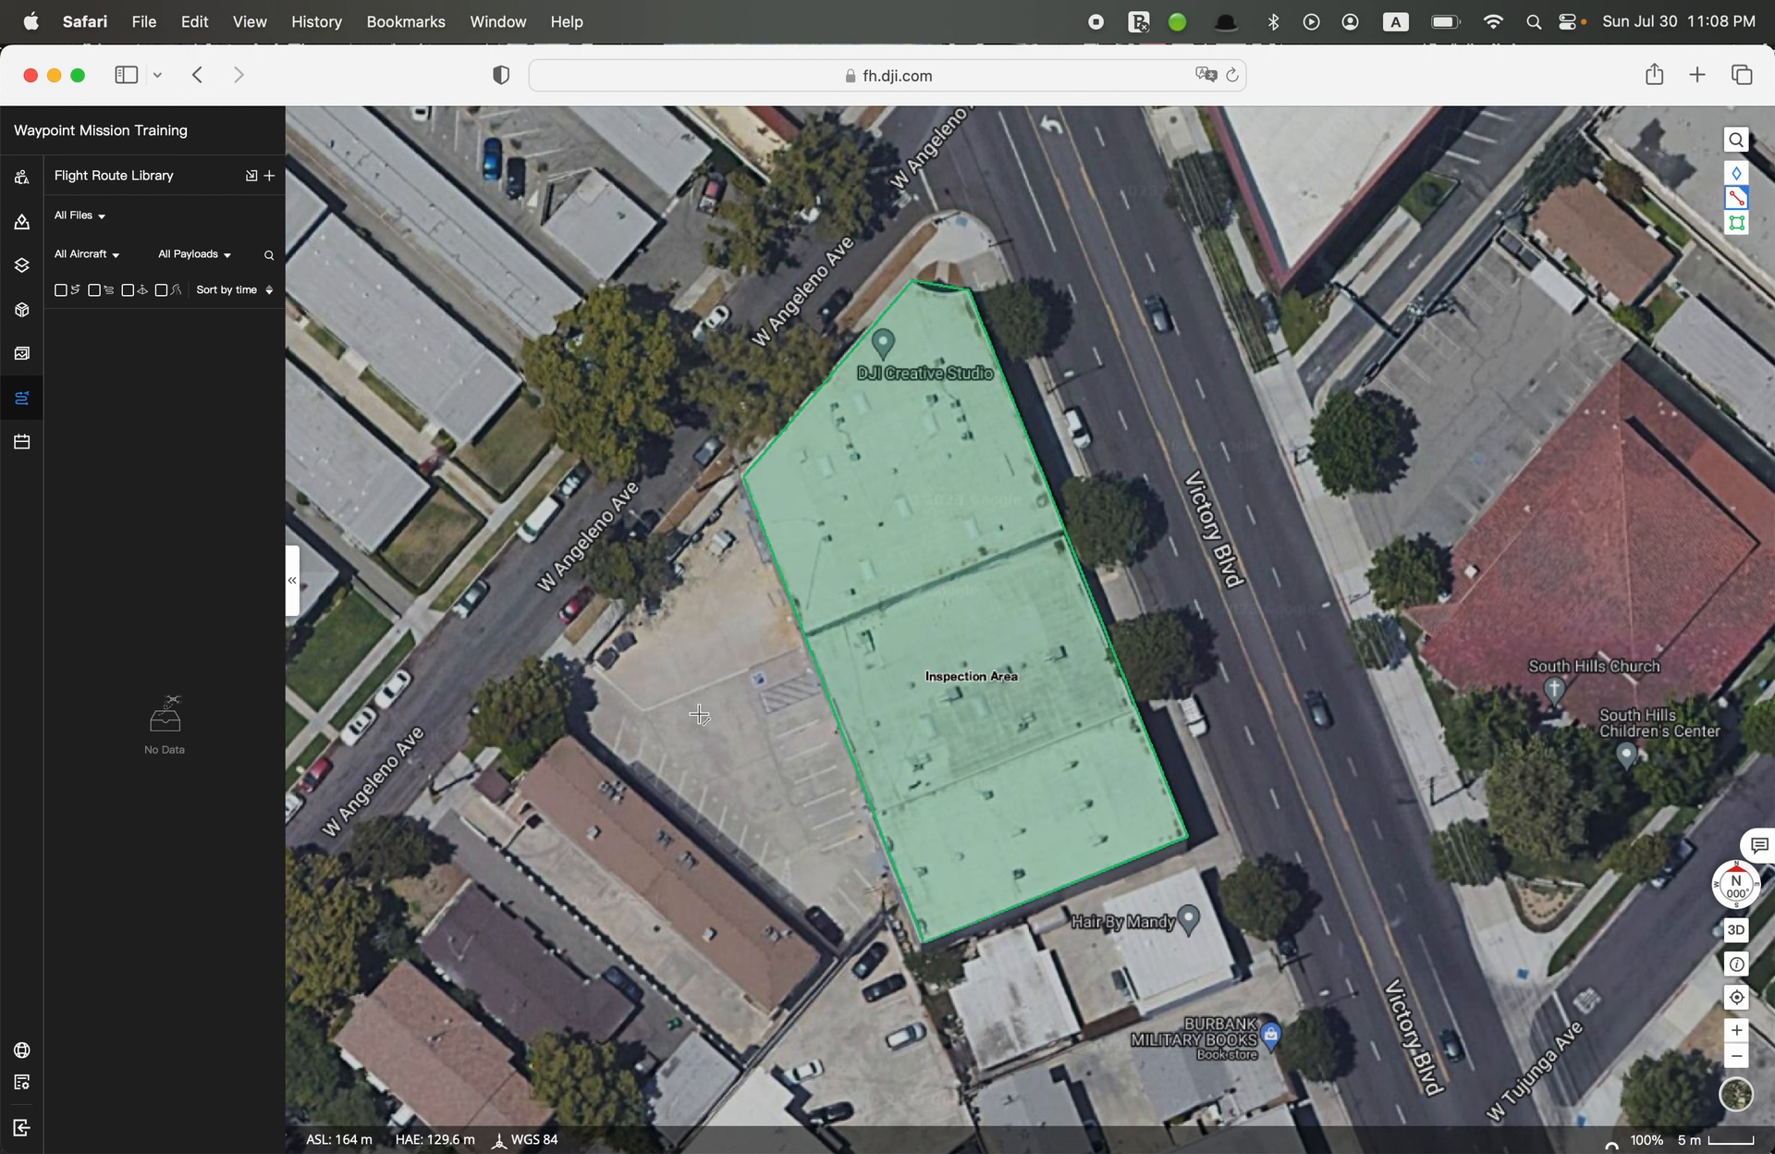
left_click(699, 716)
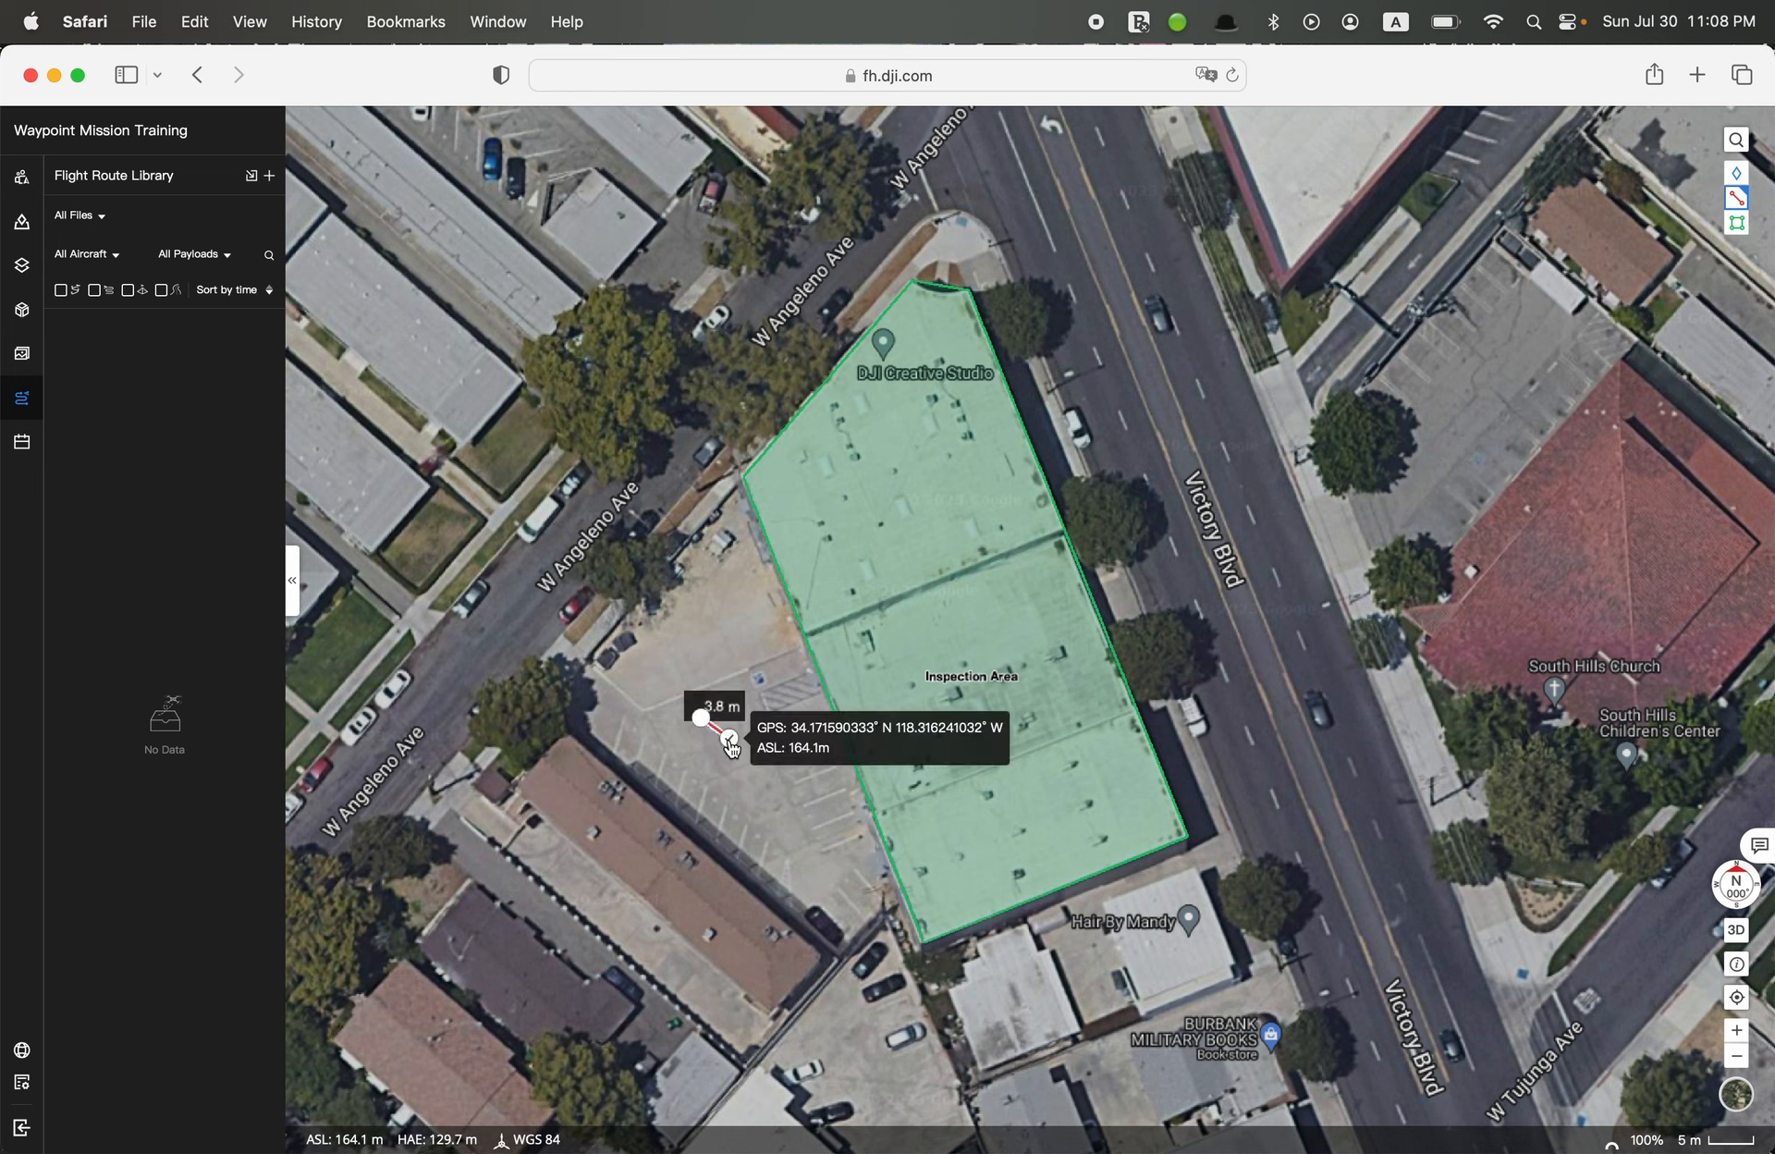
double_click(730, 738)
triple_click(1675, 175)
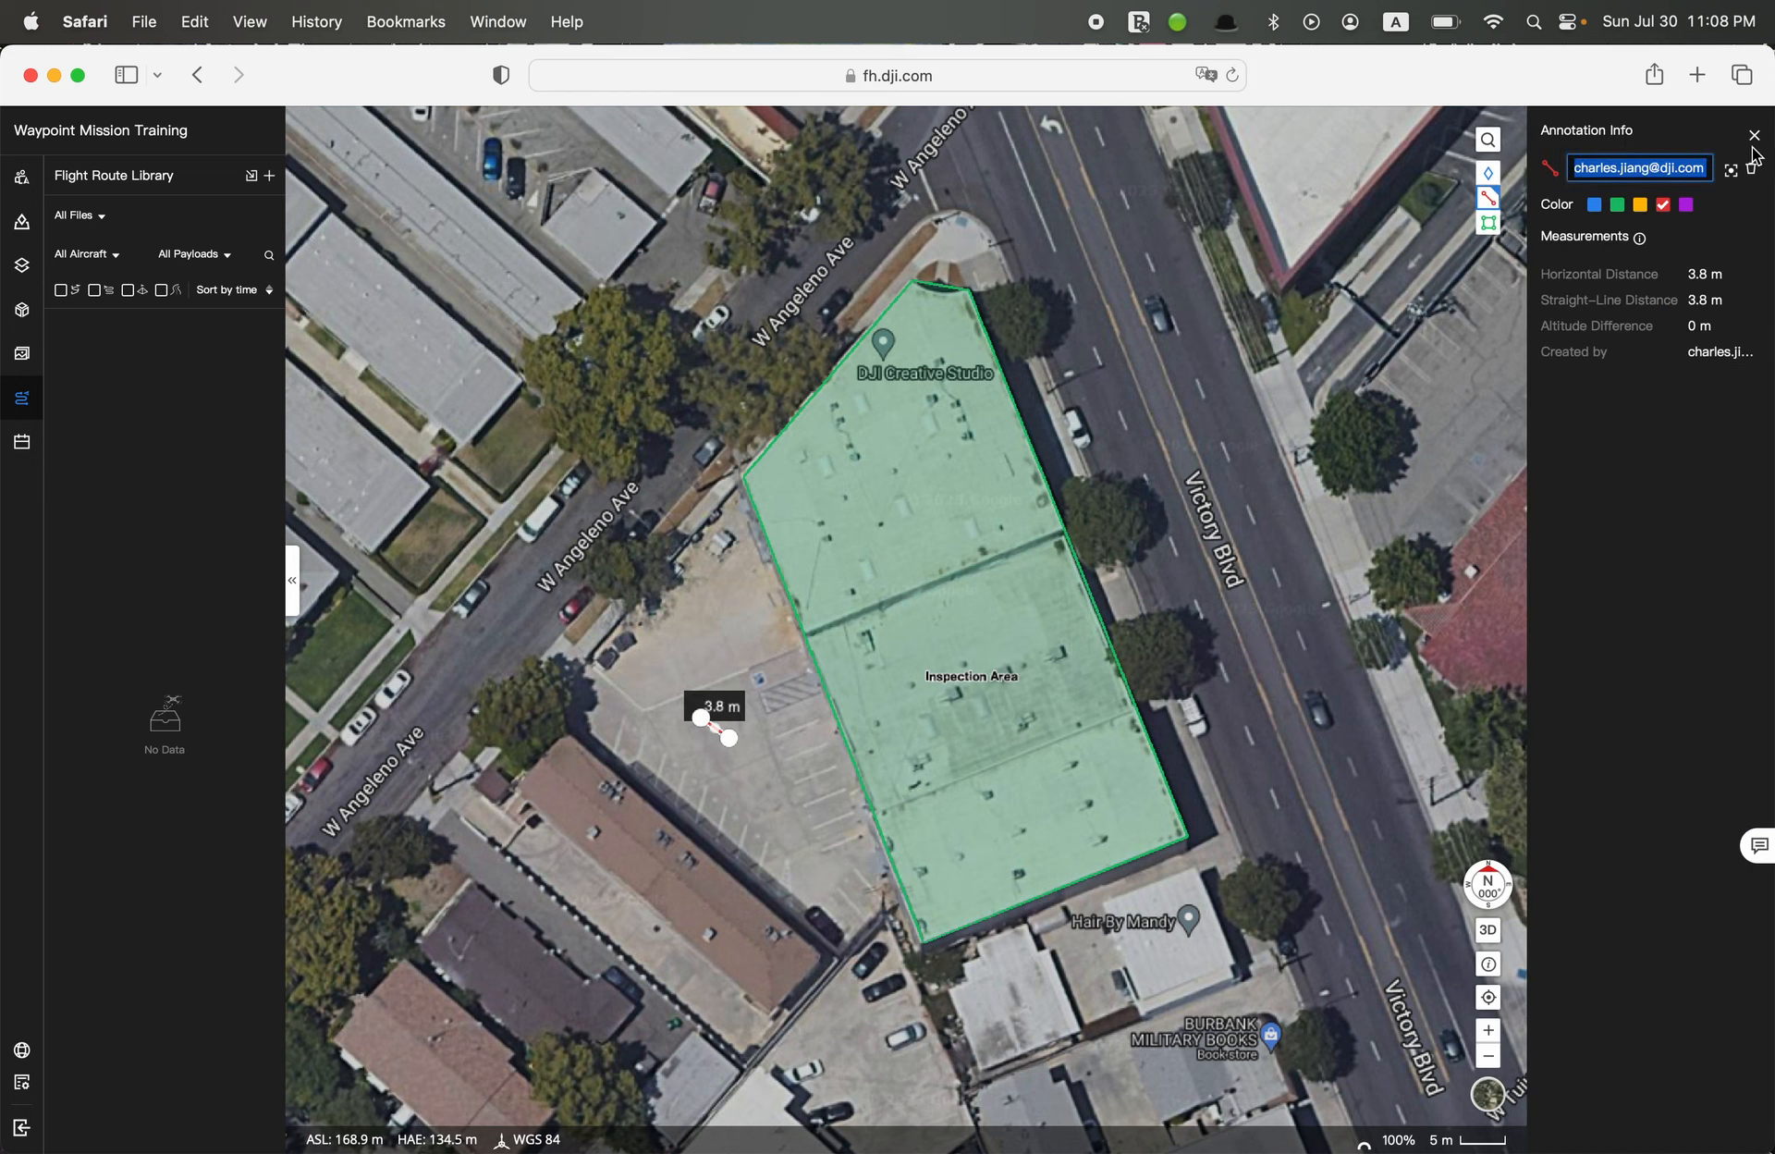
key("BackSpace")
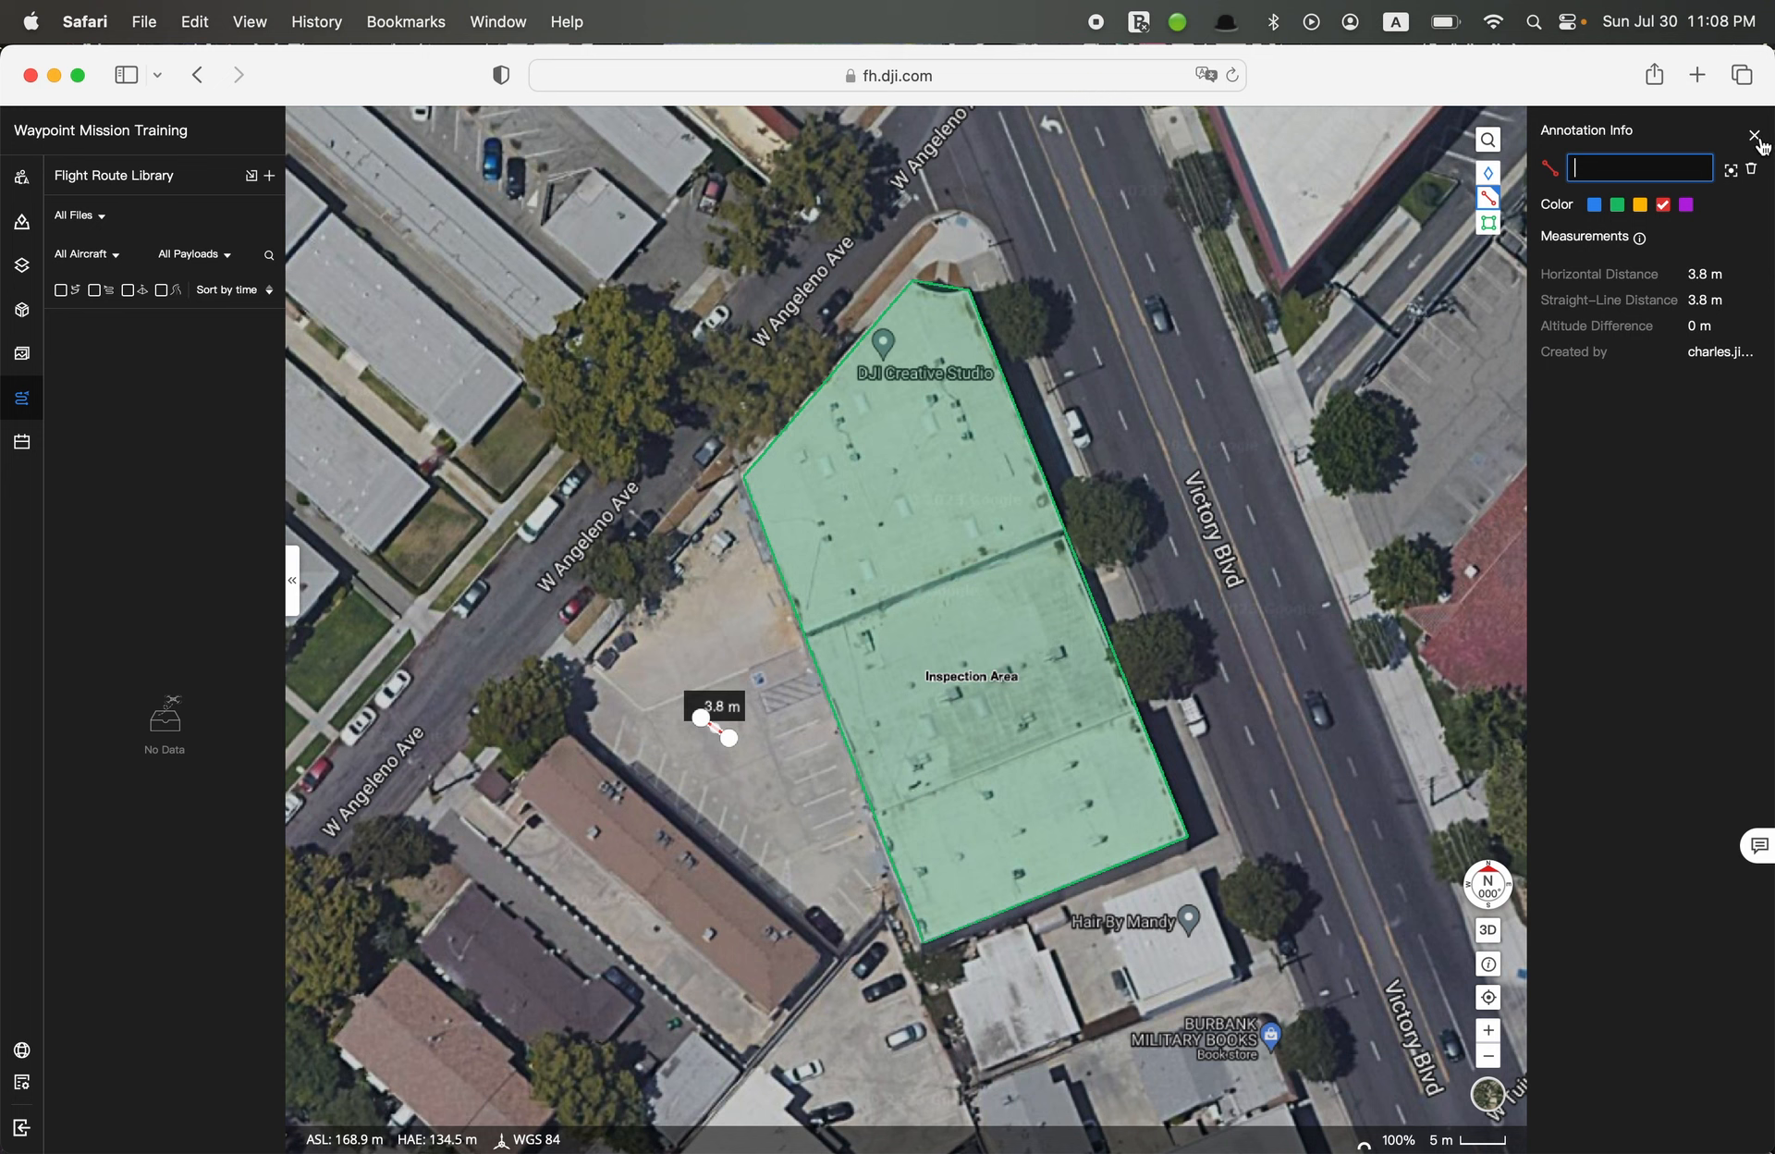
left_click(1753, 135)
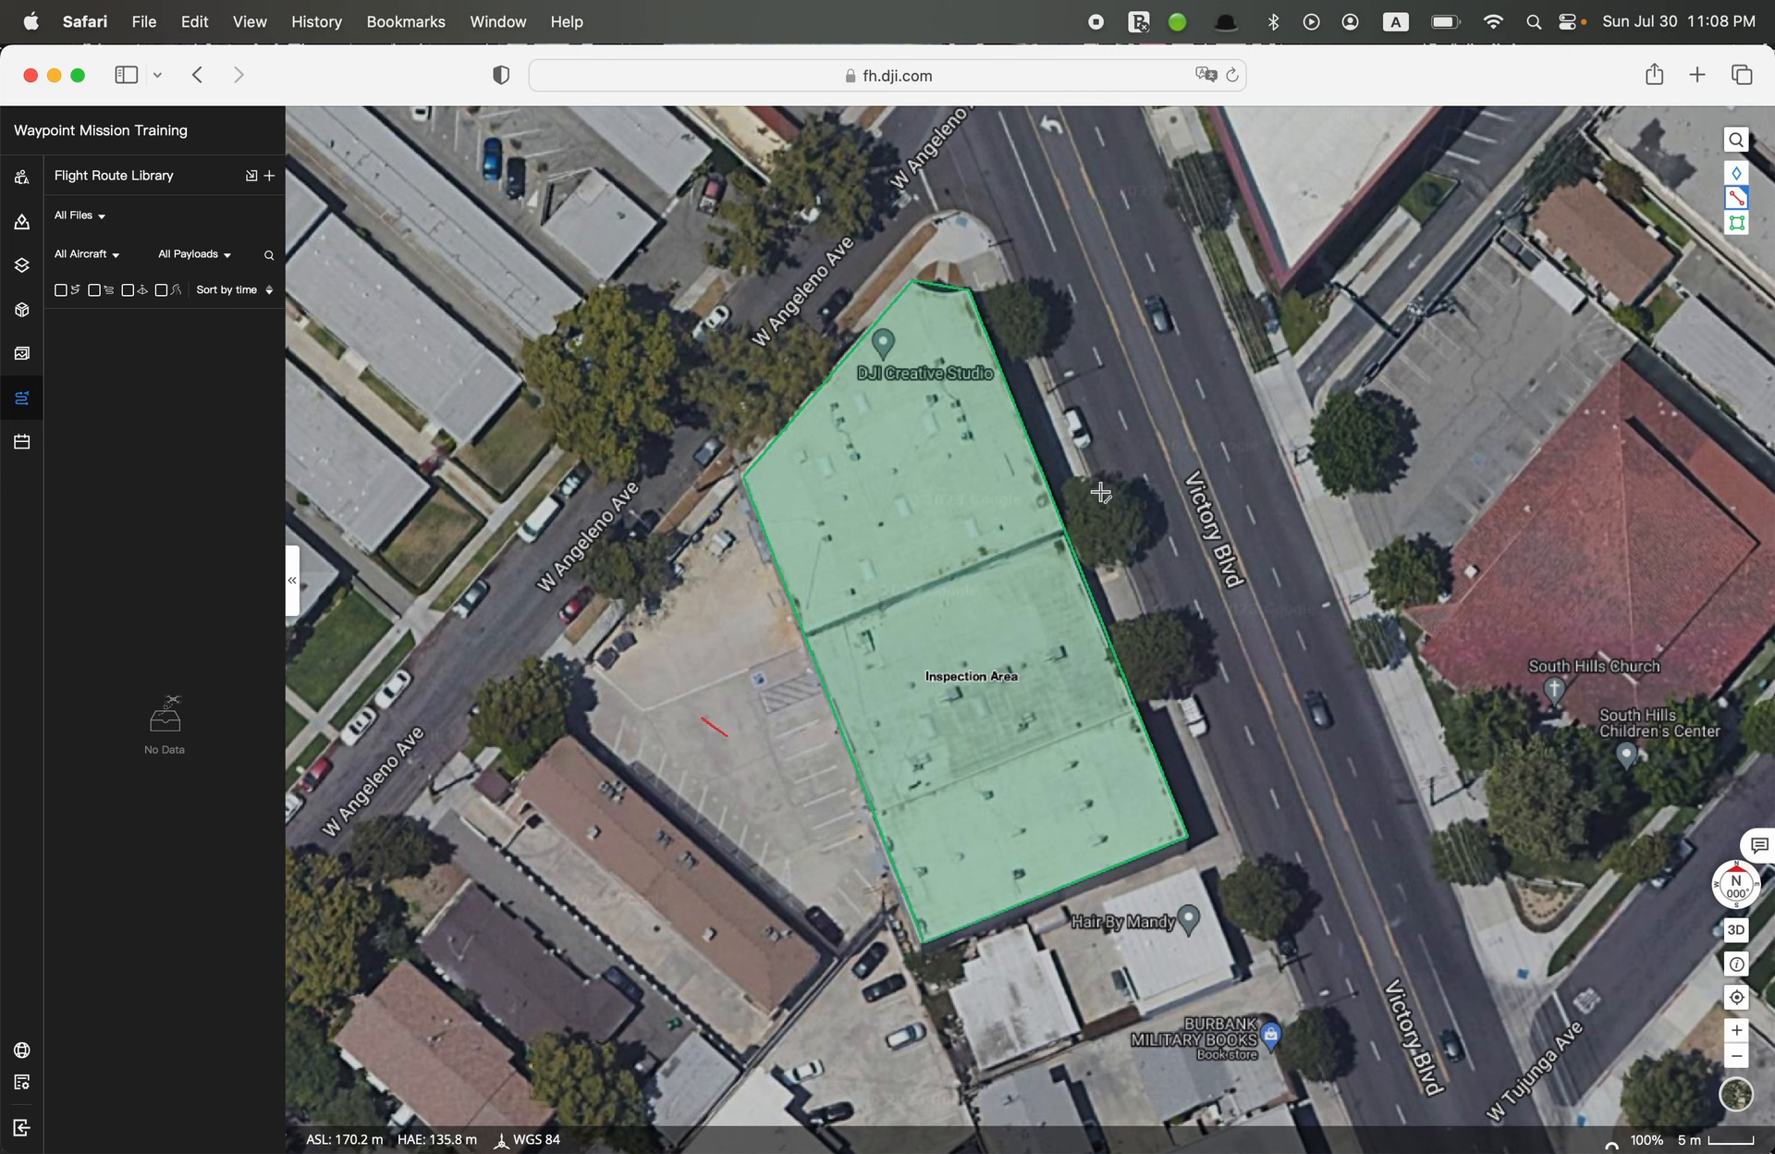
Draw a second red line about 2.4 m long crossing the first in the parking lot and name it "Home Point"
left_click(708, 737)
left_click(723, 719)
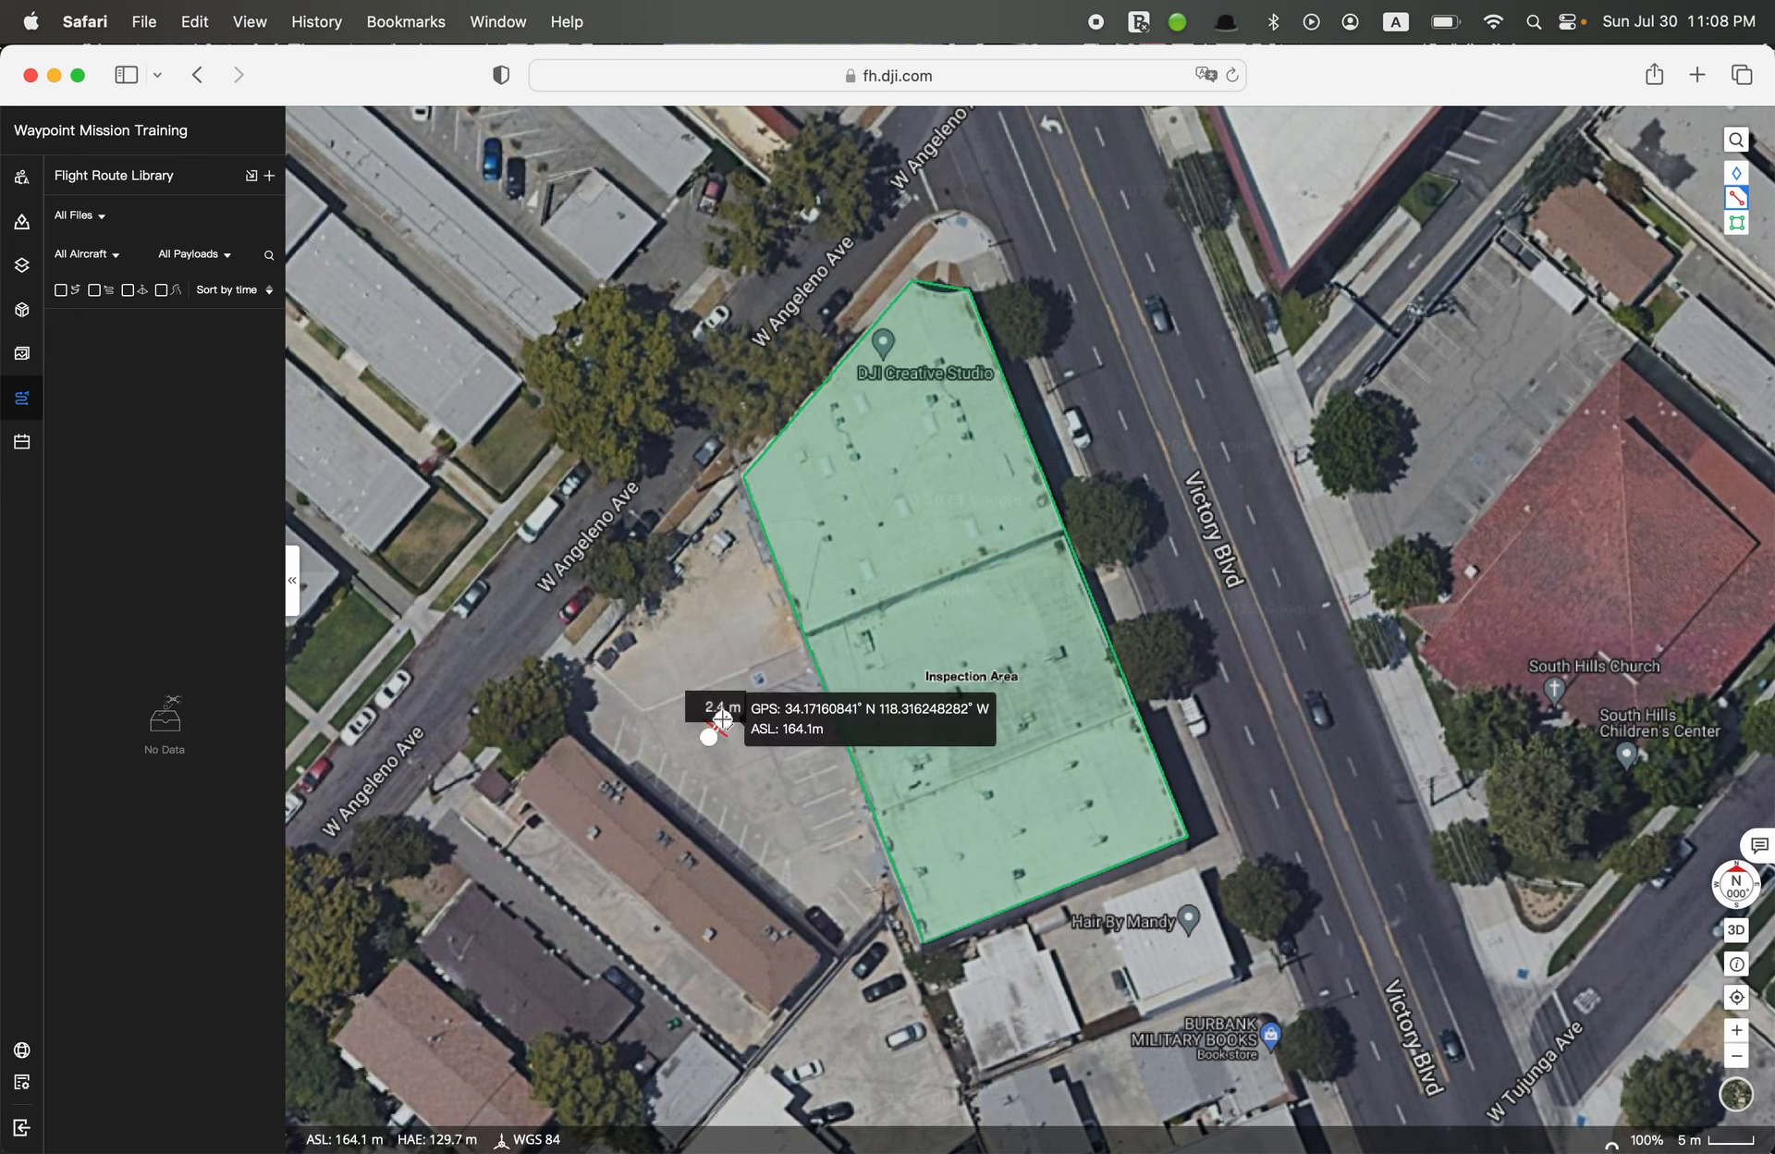
left_click(723, 719)
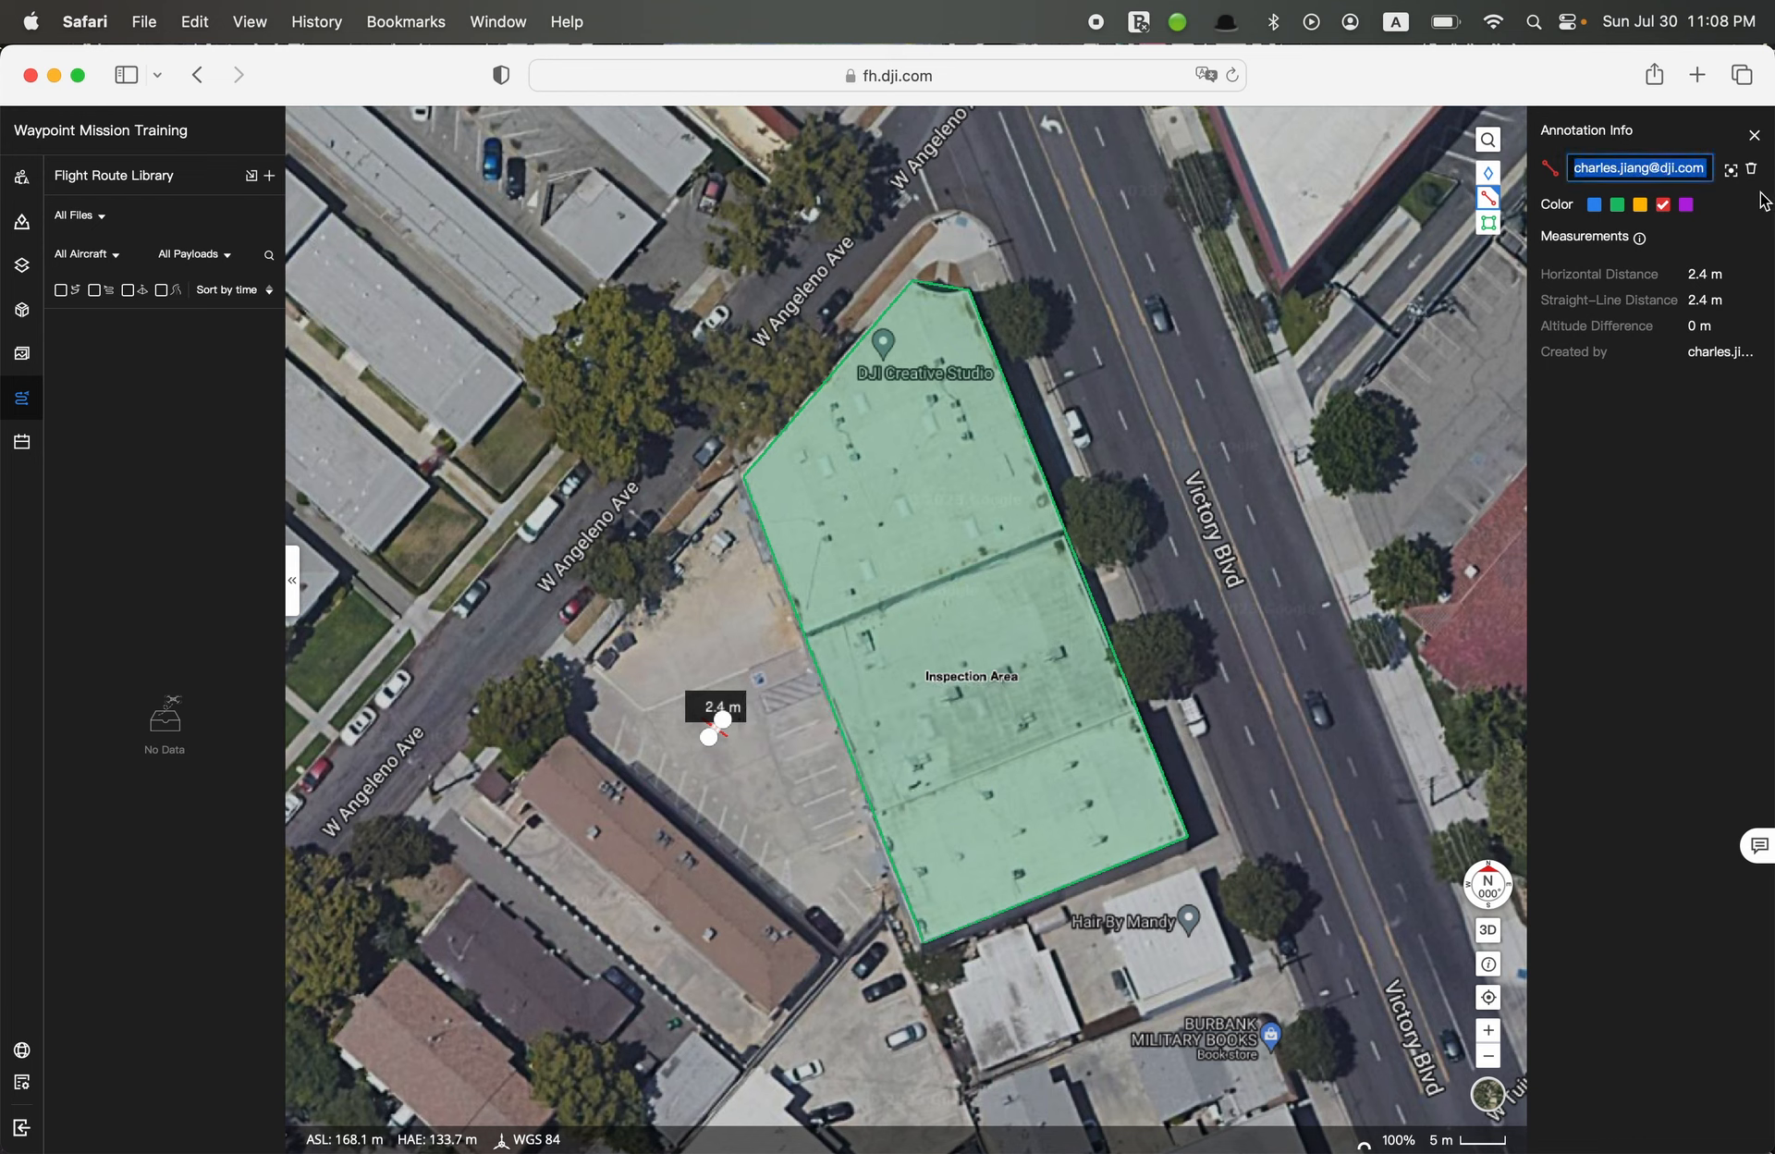
type("Home Point")
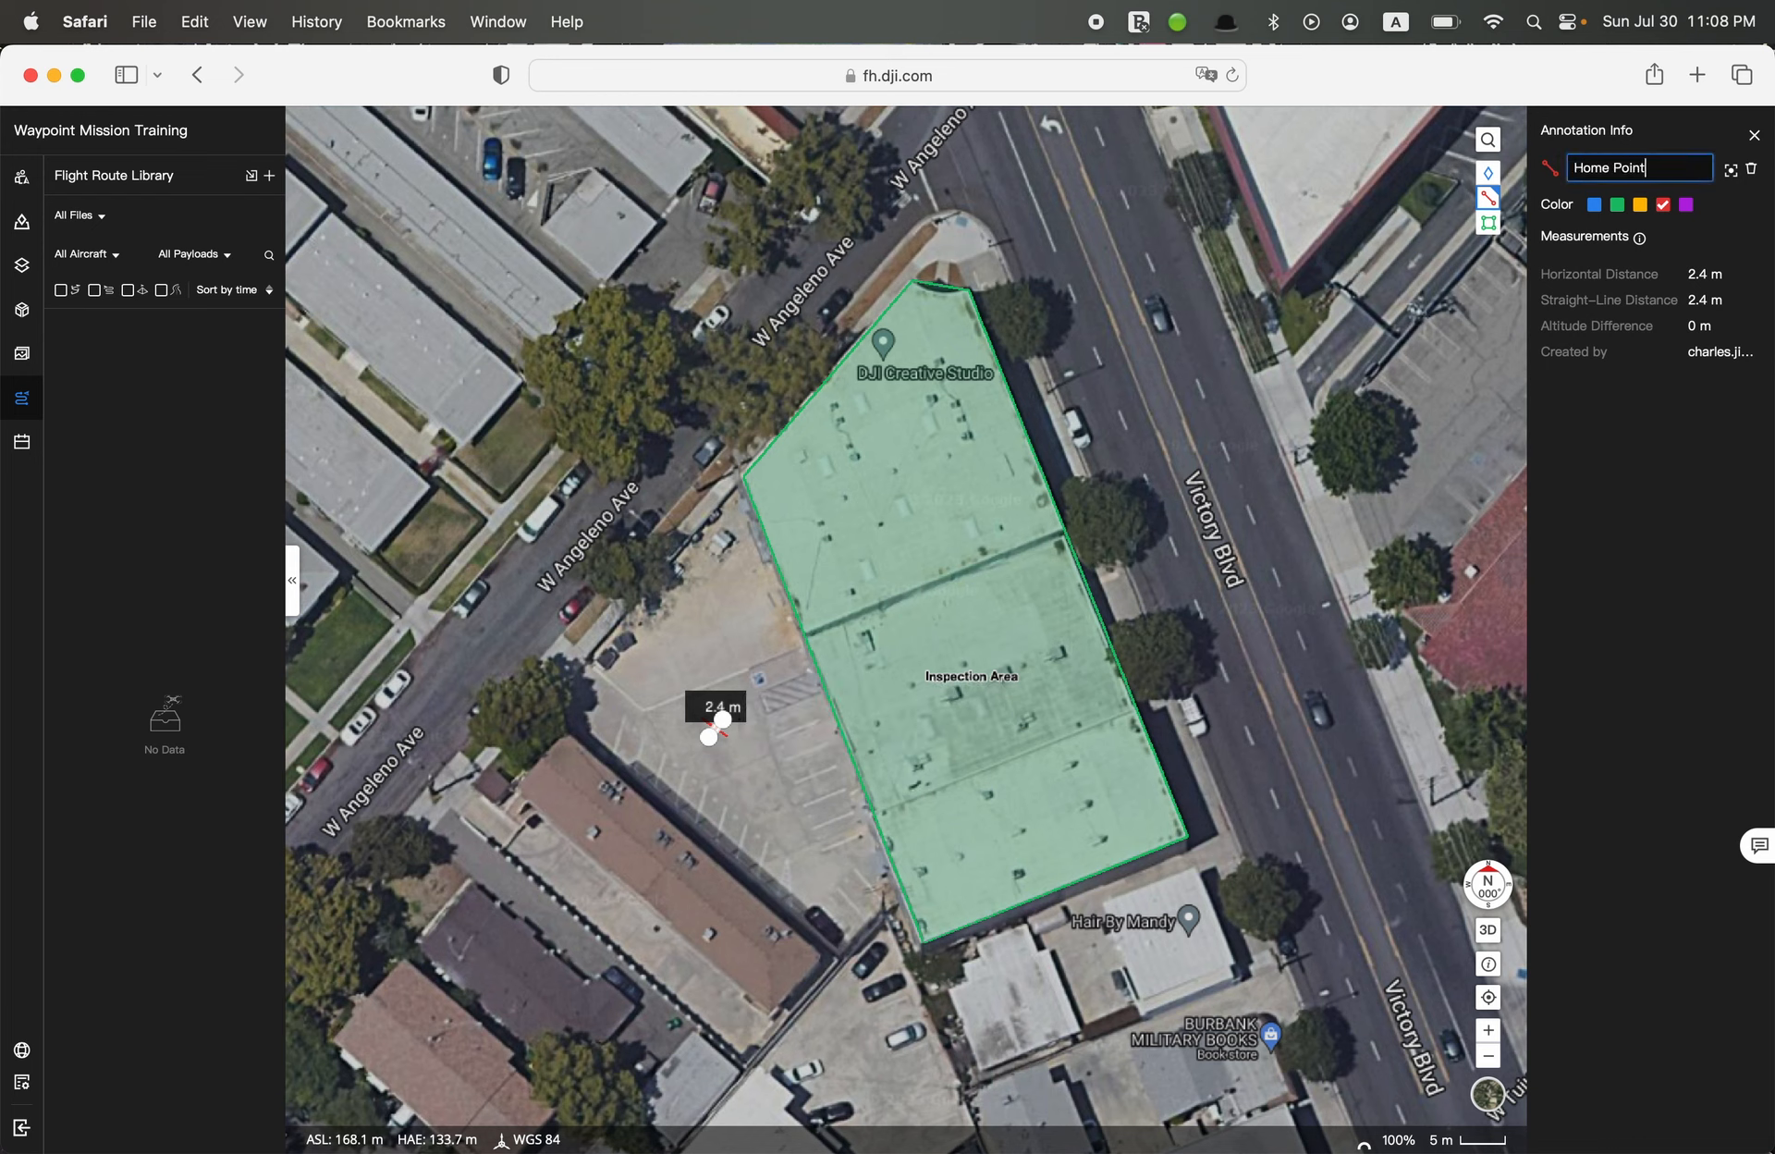
key("Return")
left_click(1753, 135)
left_click(1736, 197)
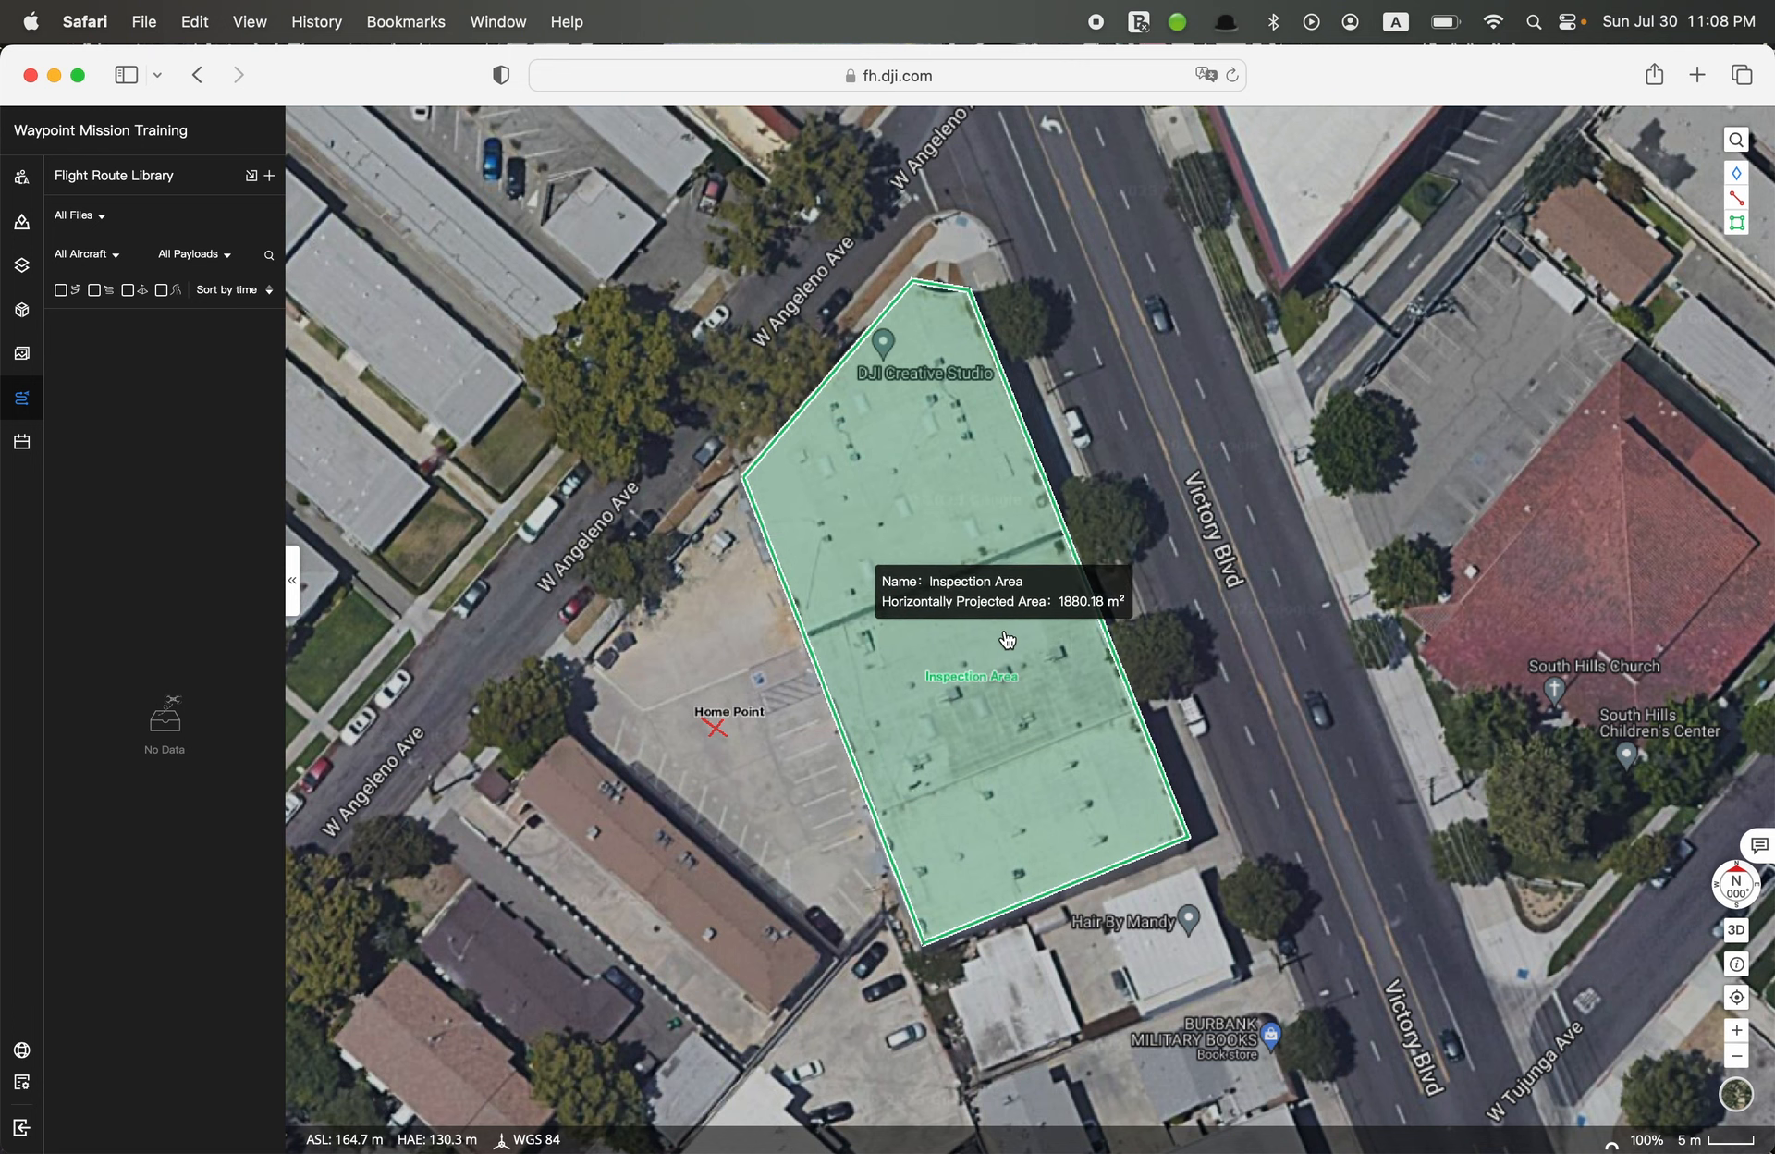
scroll(746, 775, "down", 2)
scroll(747, 774, "right", 2)
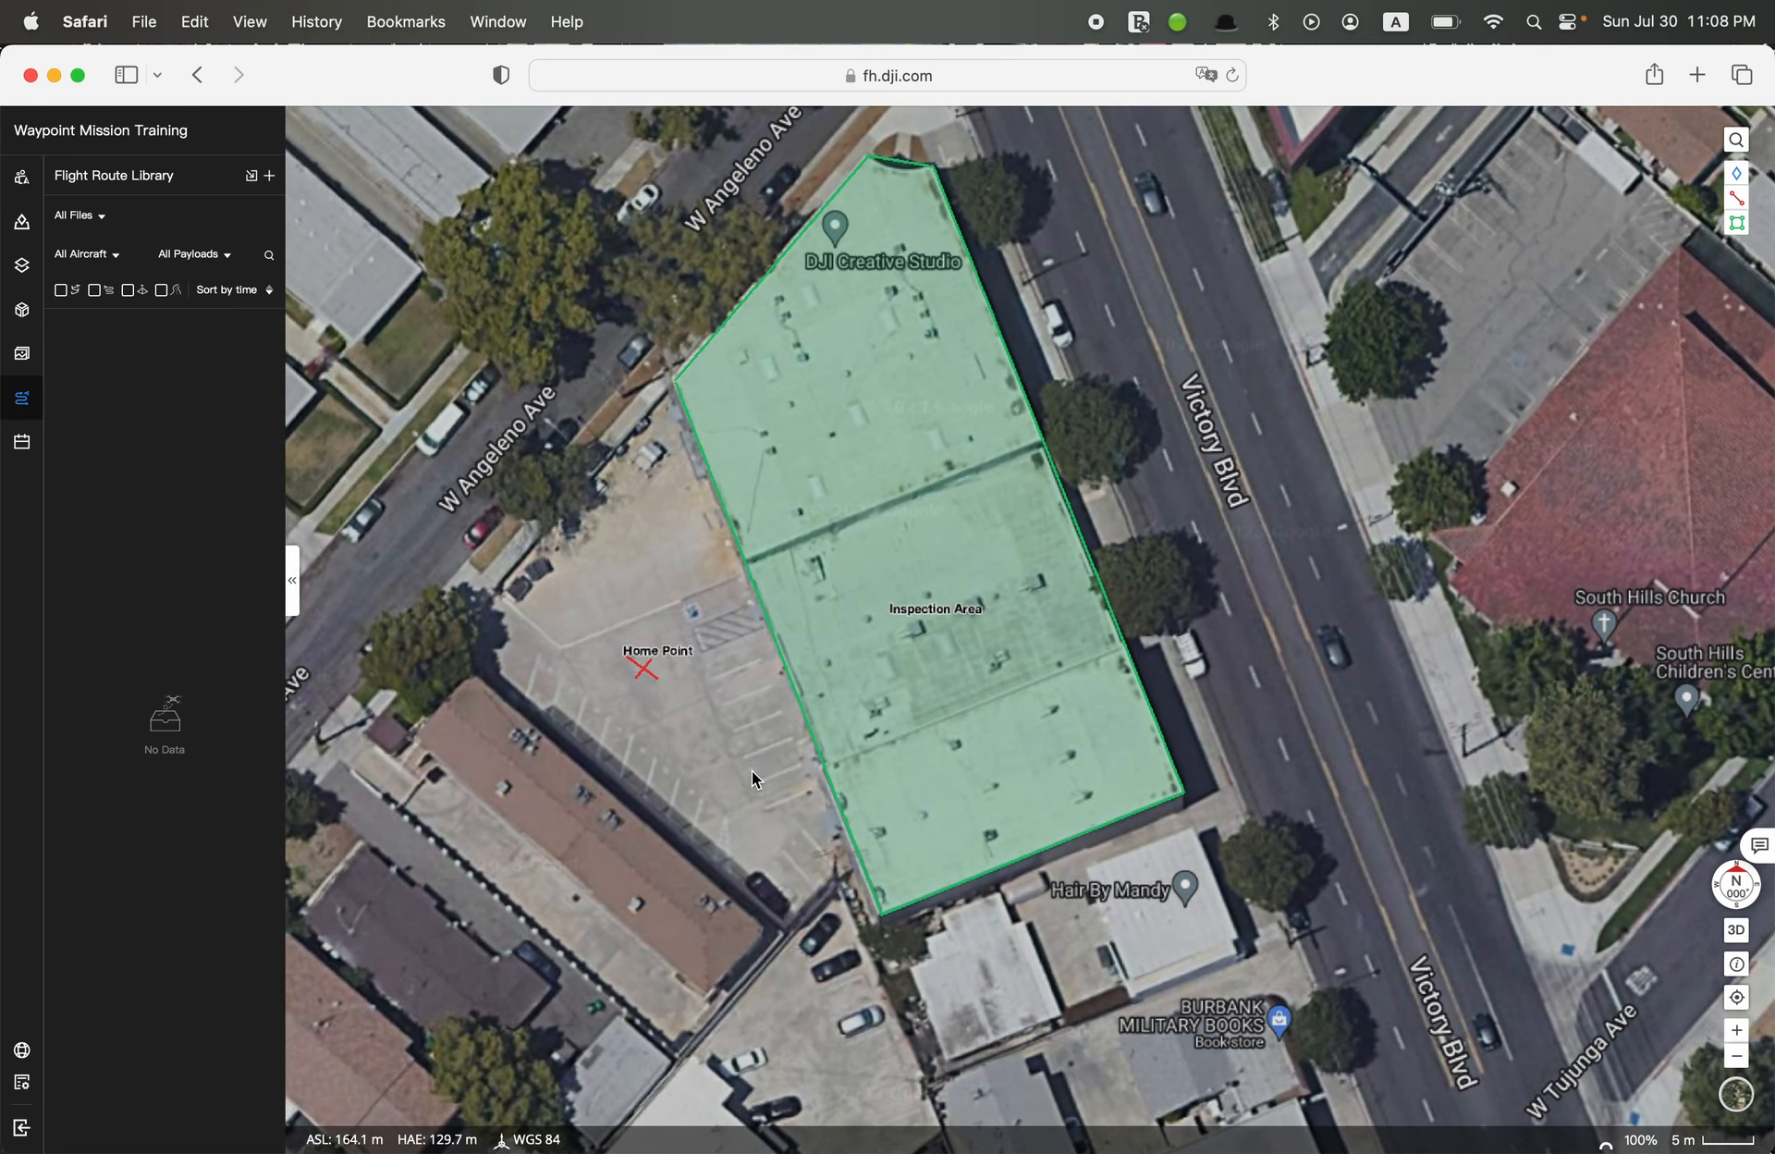
left_click_drag(752, 772, 783, 819)
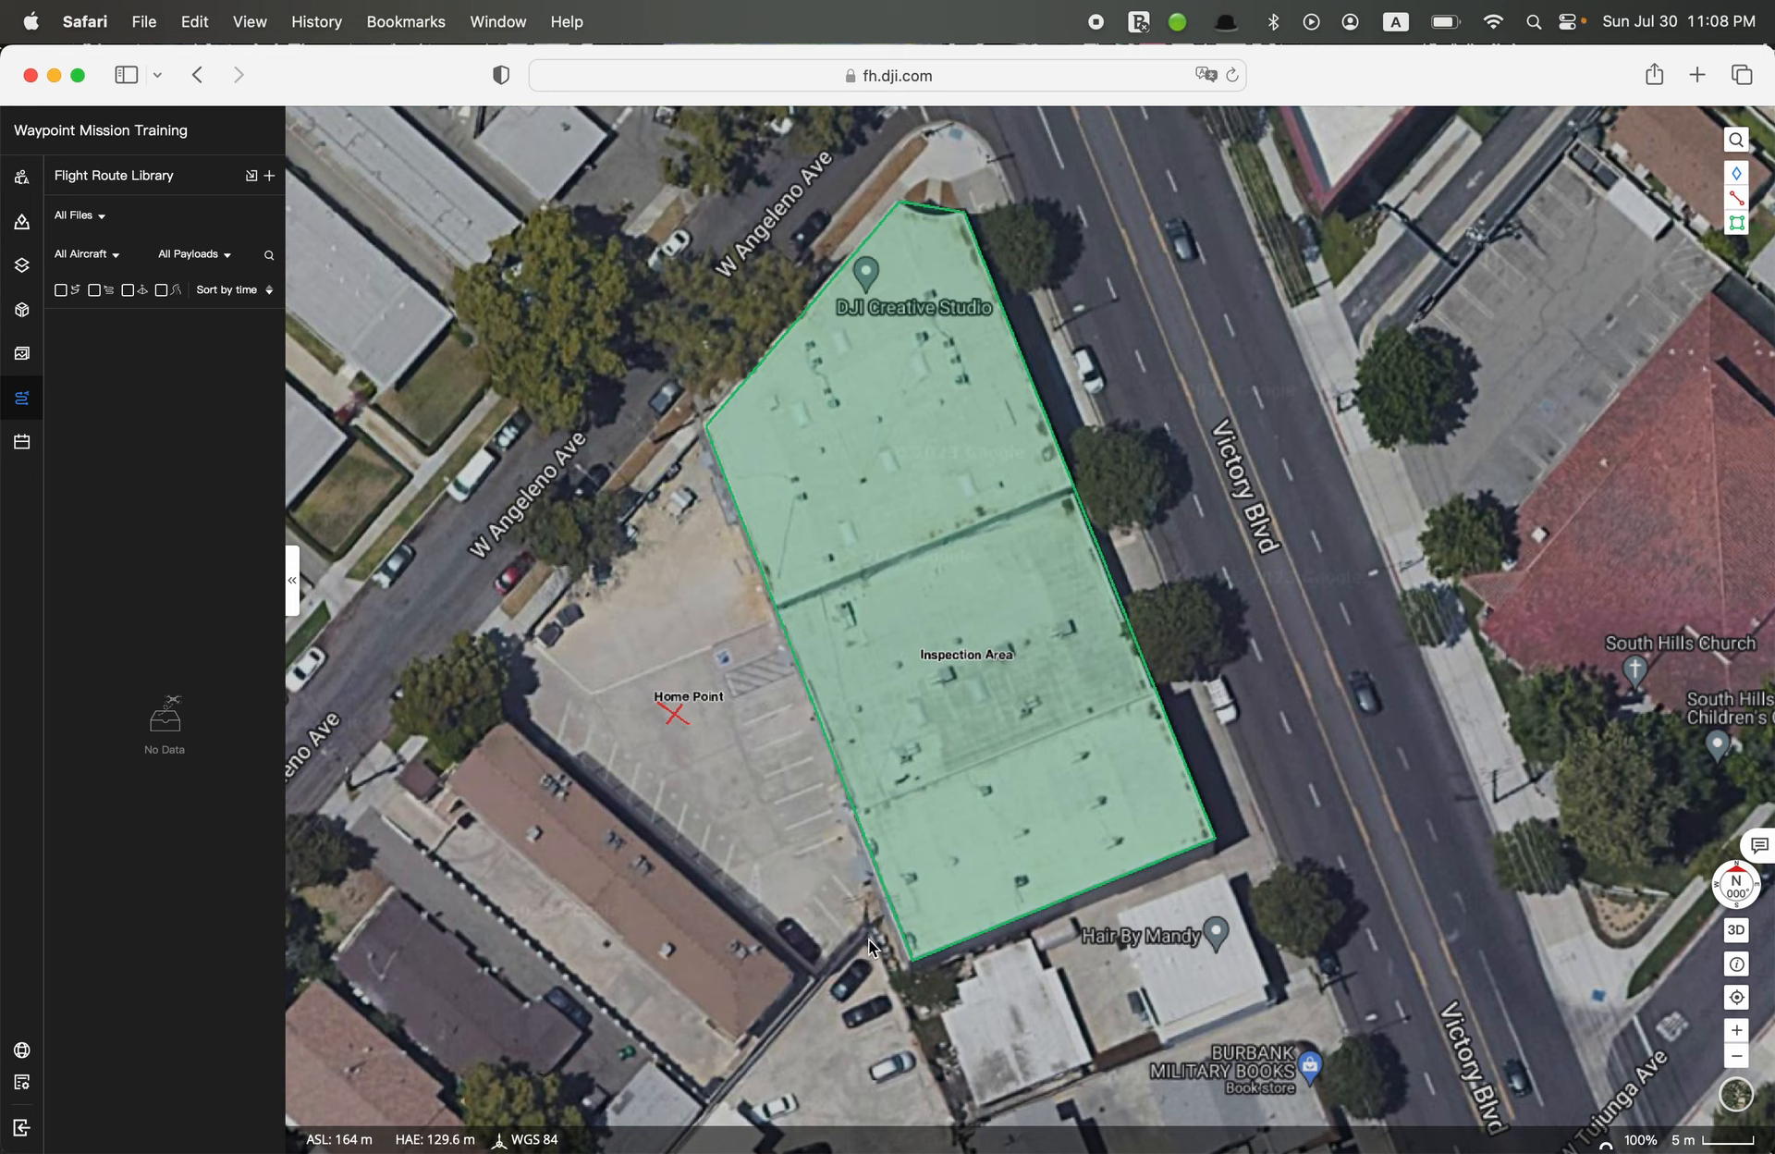
mouse_move(912, 965)
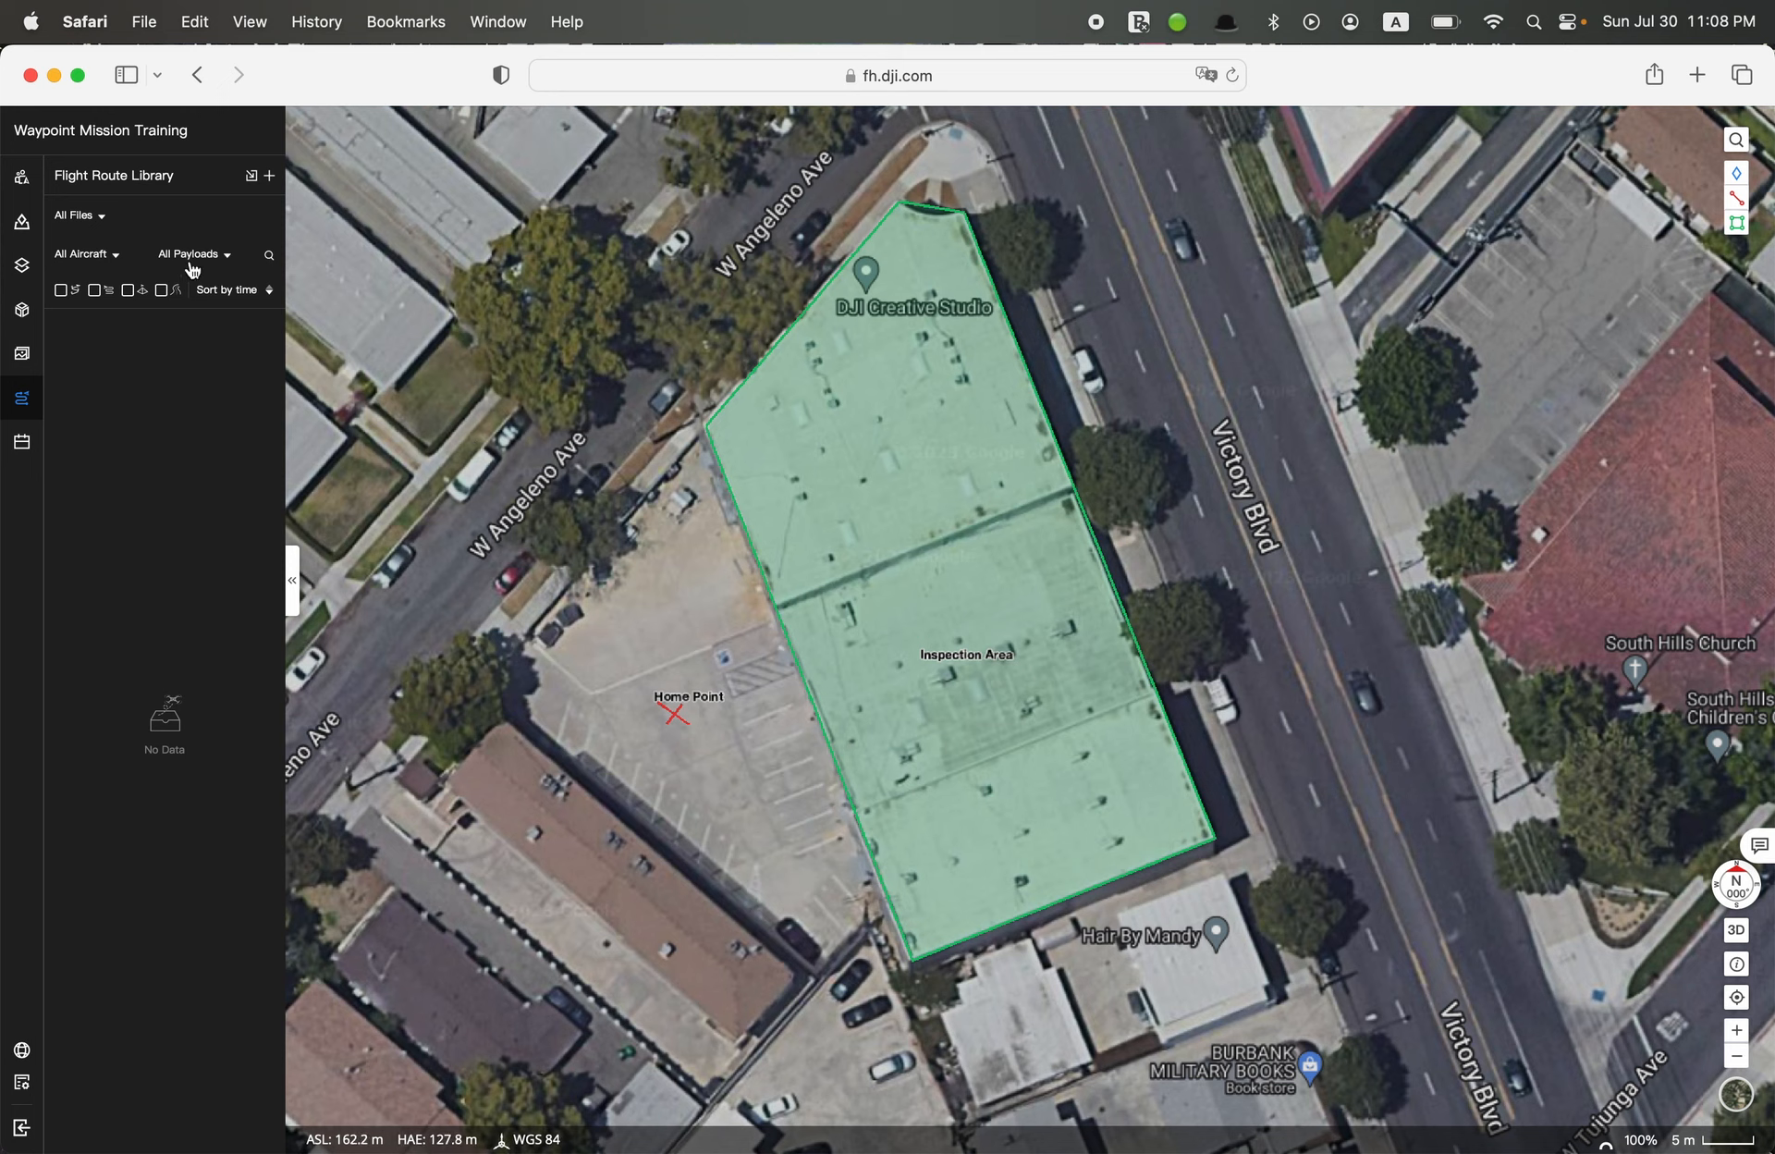
Start creating a flight route and name it "Roof Inspection"
left_click(270, 175)
left_click(802, 444)
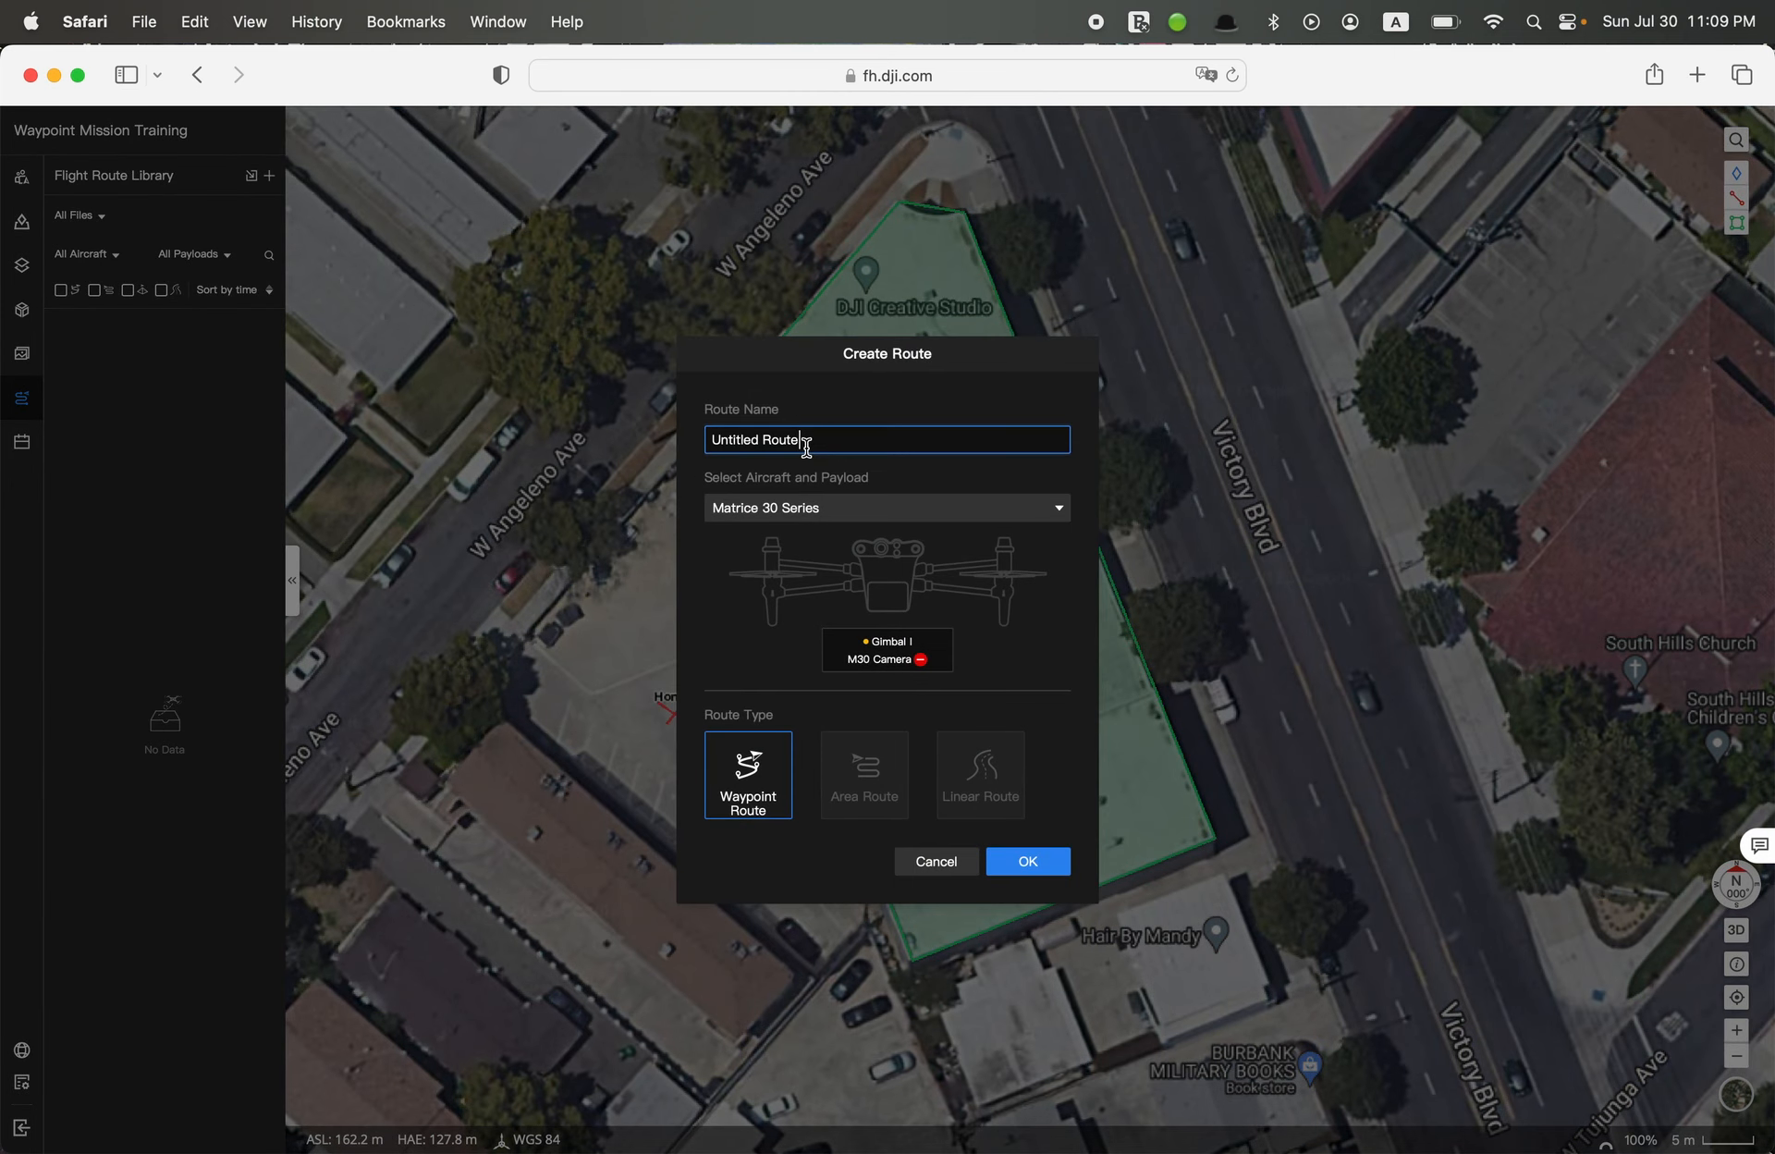
key("BackSpace")
key("super+a")
type("Roof Inspection")
Choose the Matrice 30 Series with the M30T Camera as payload and create the waypoint route
left_click(822, 515)
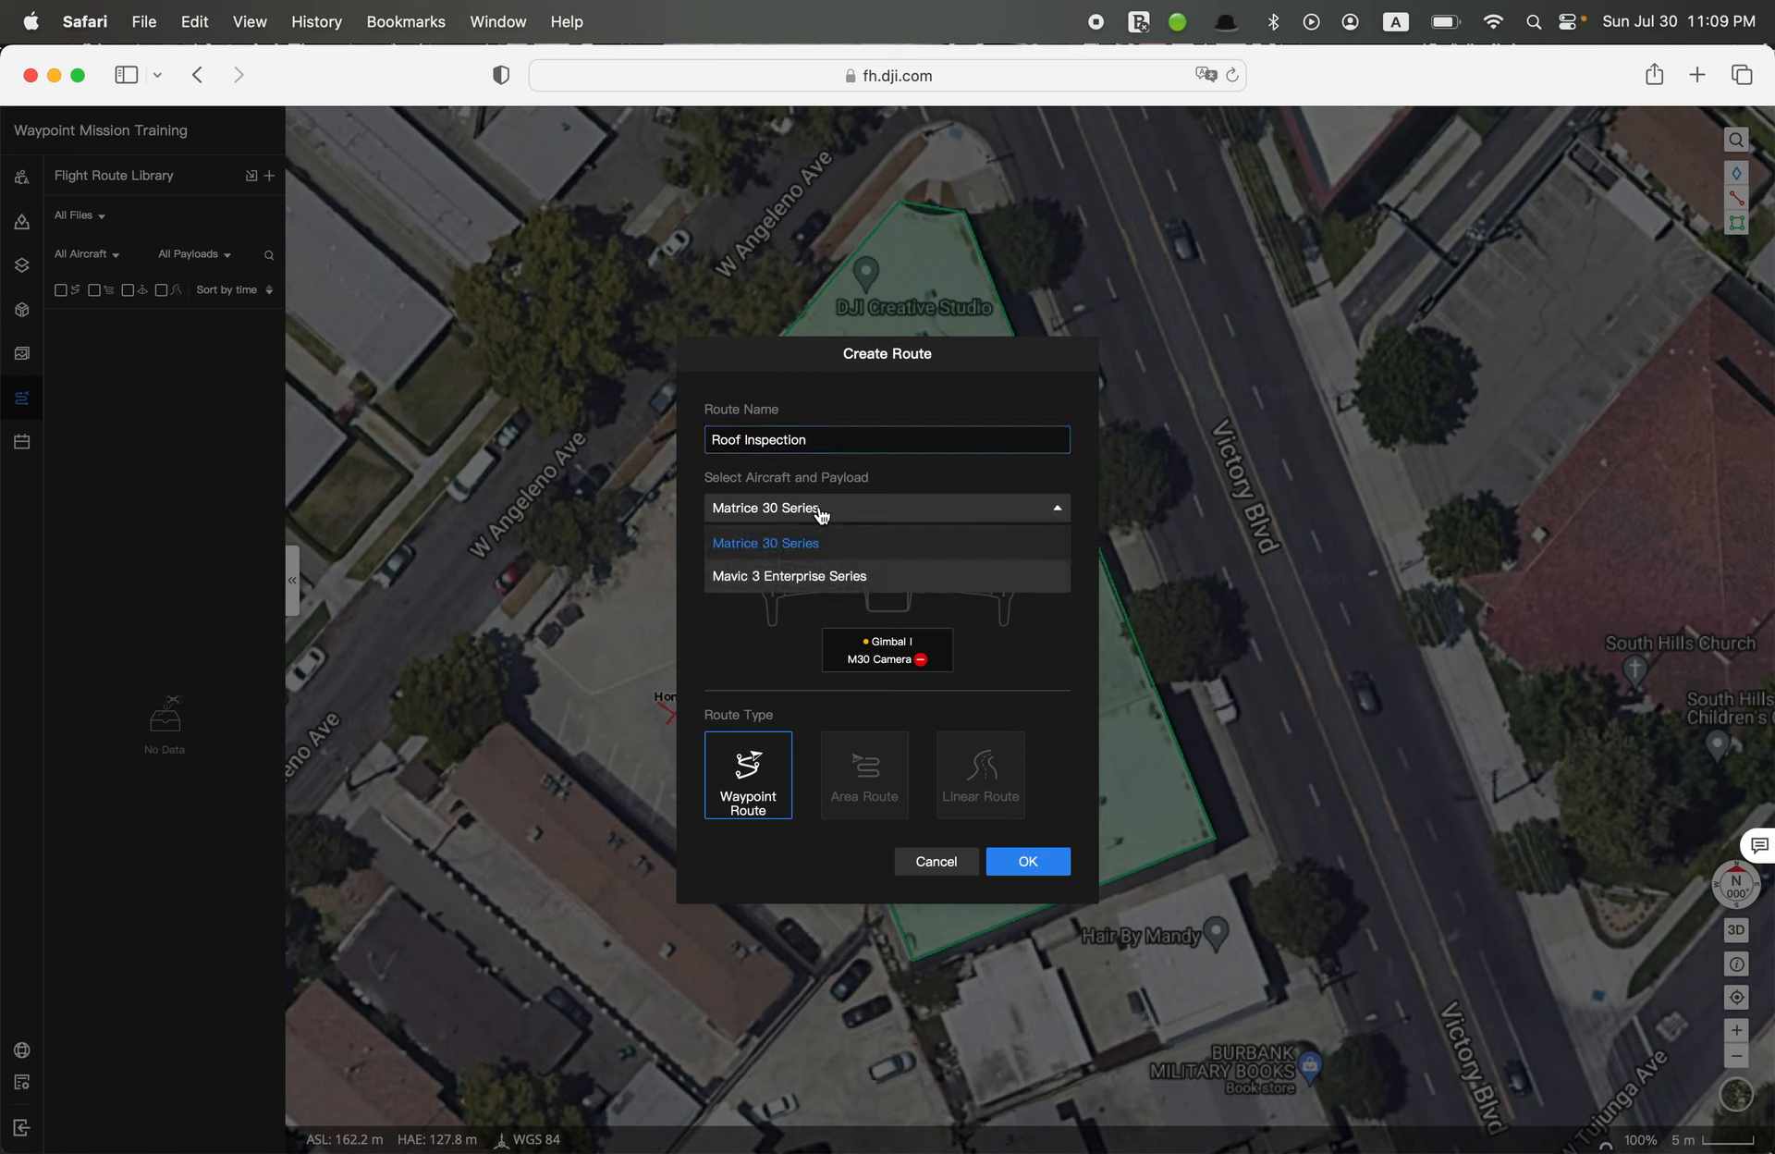
left_click(783, 554)
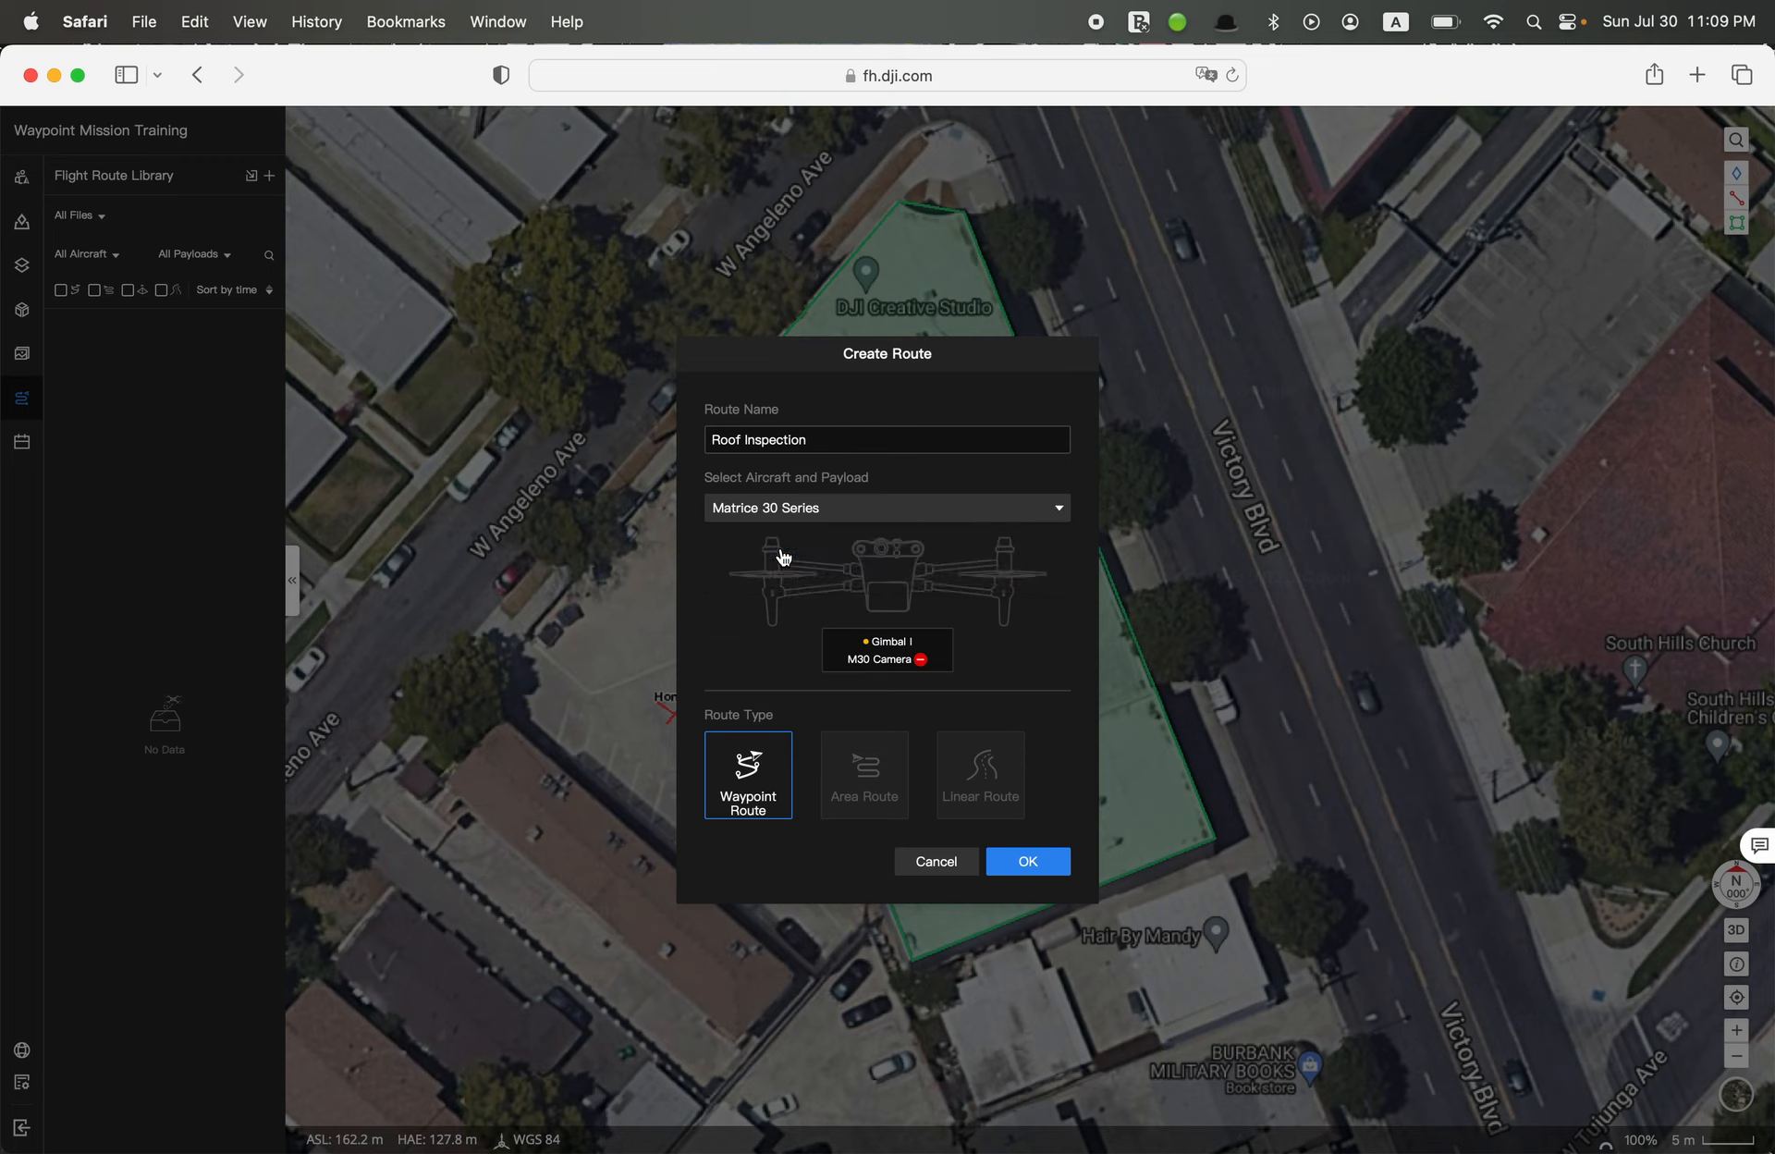
left_click(873, 653)
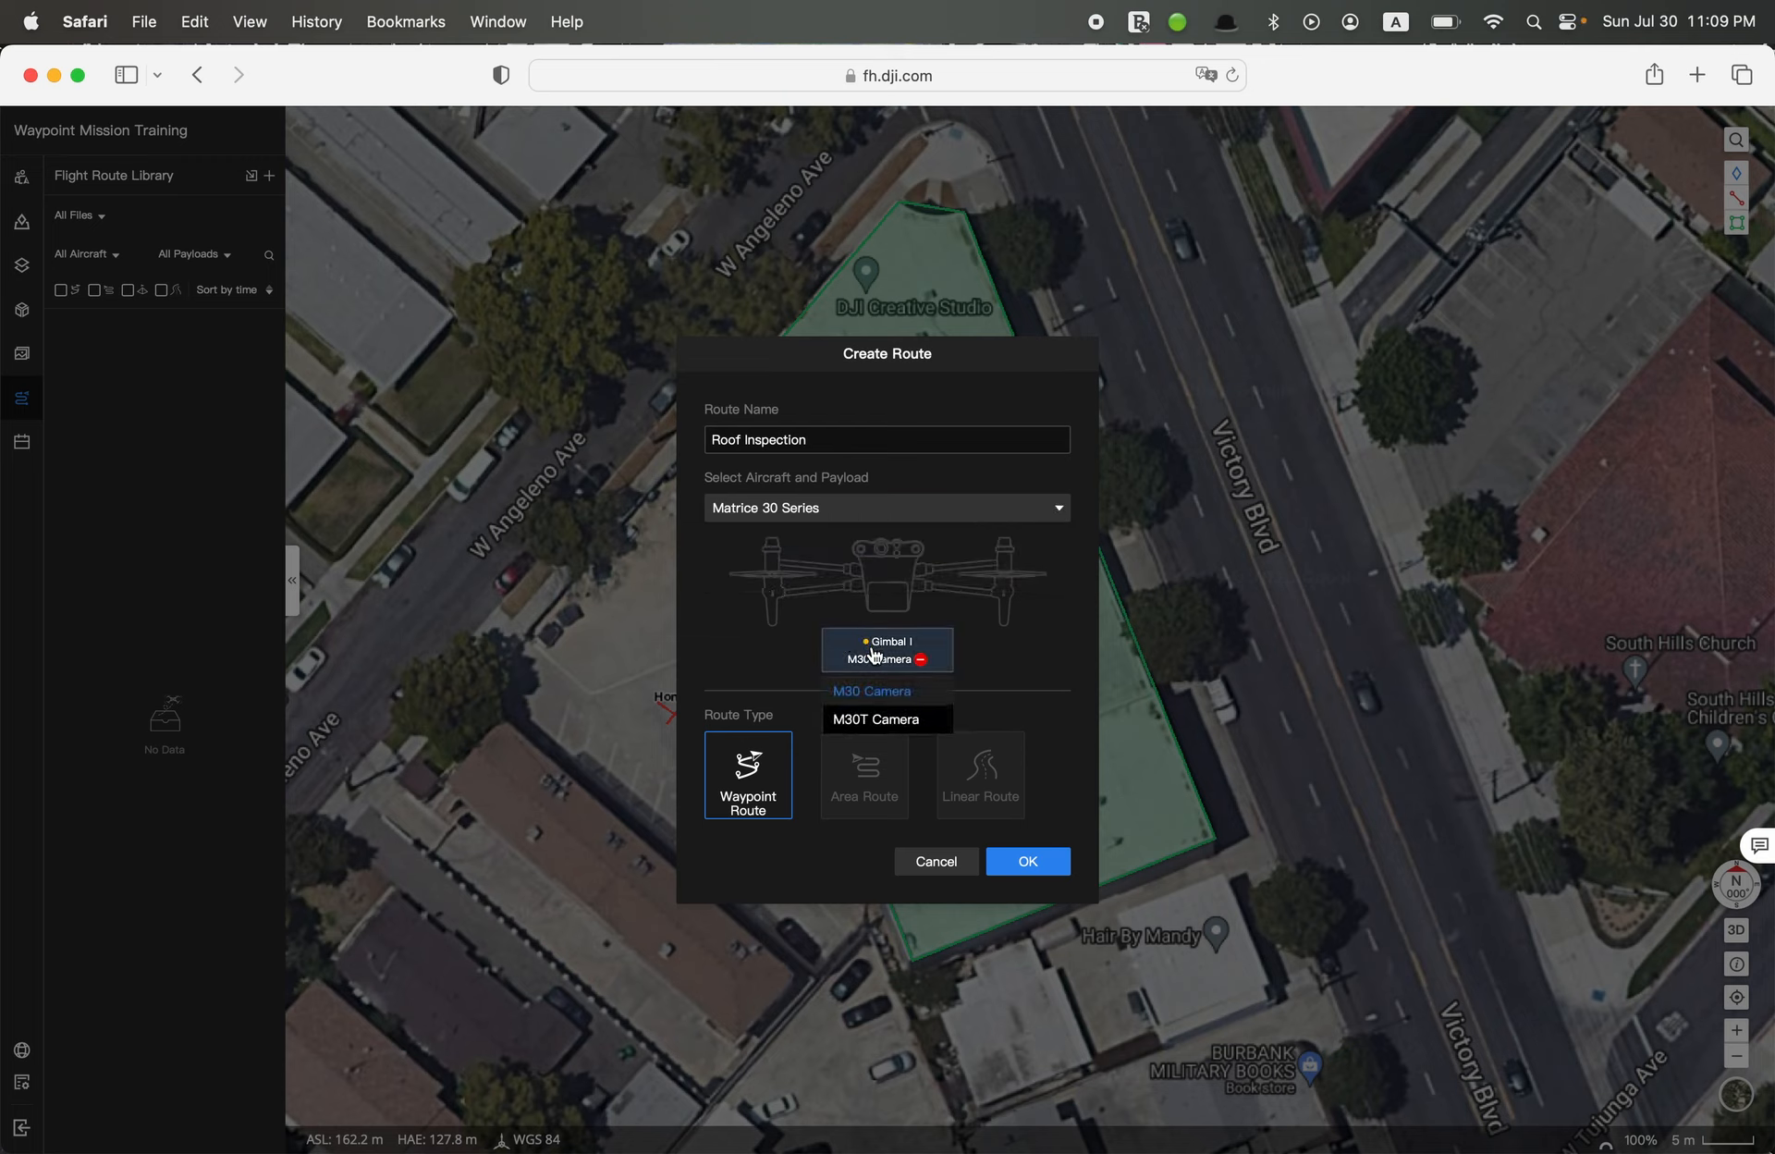
left_click(868, 722)
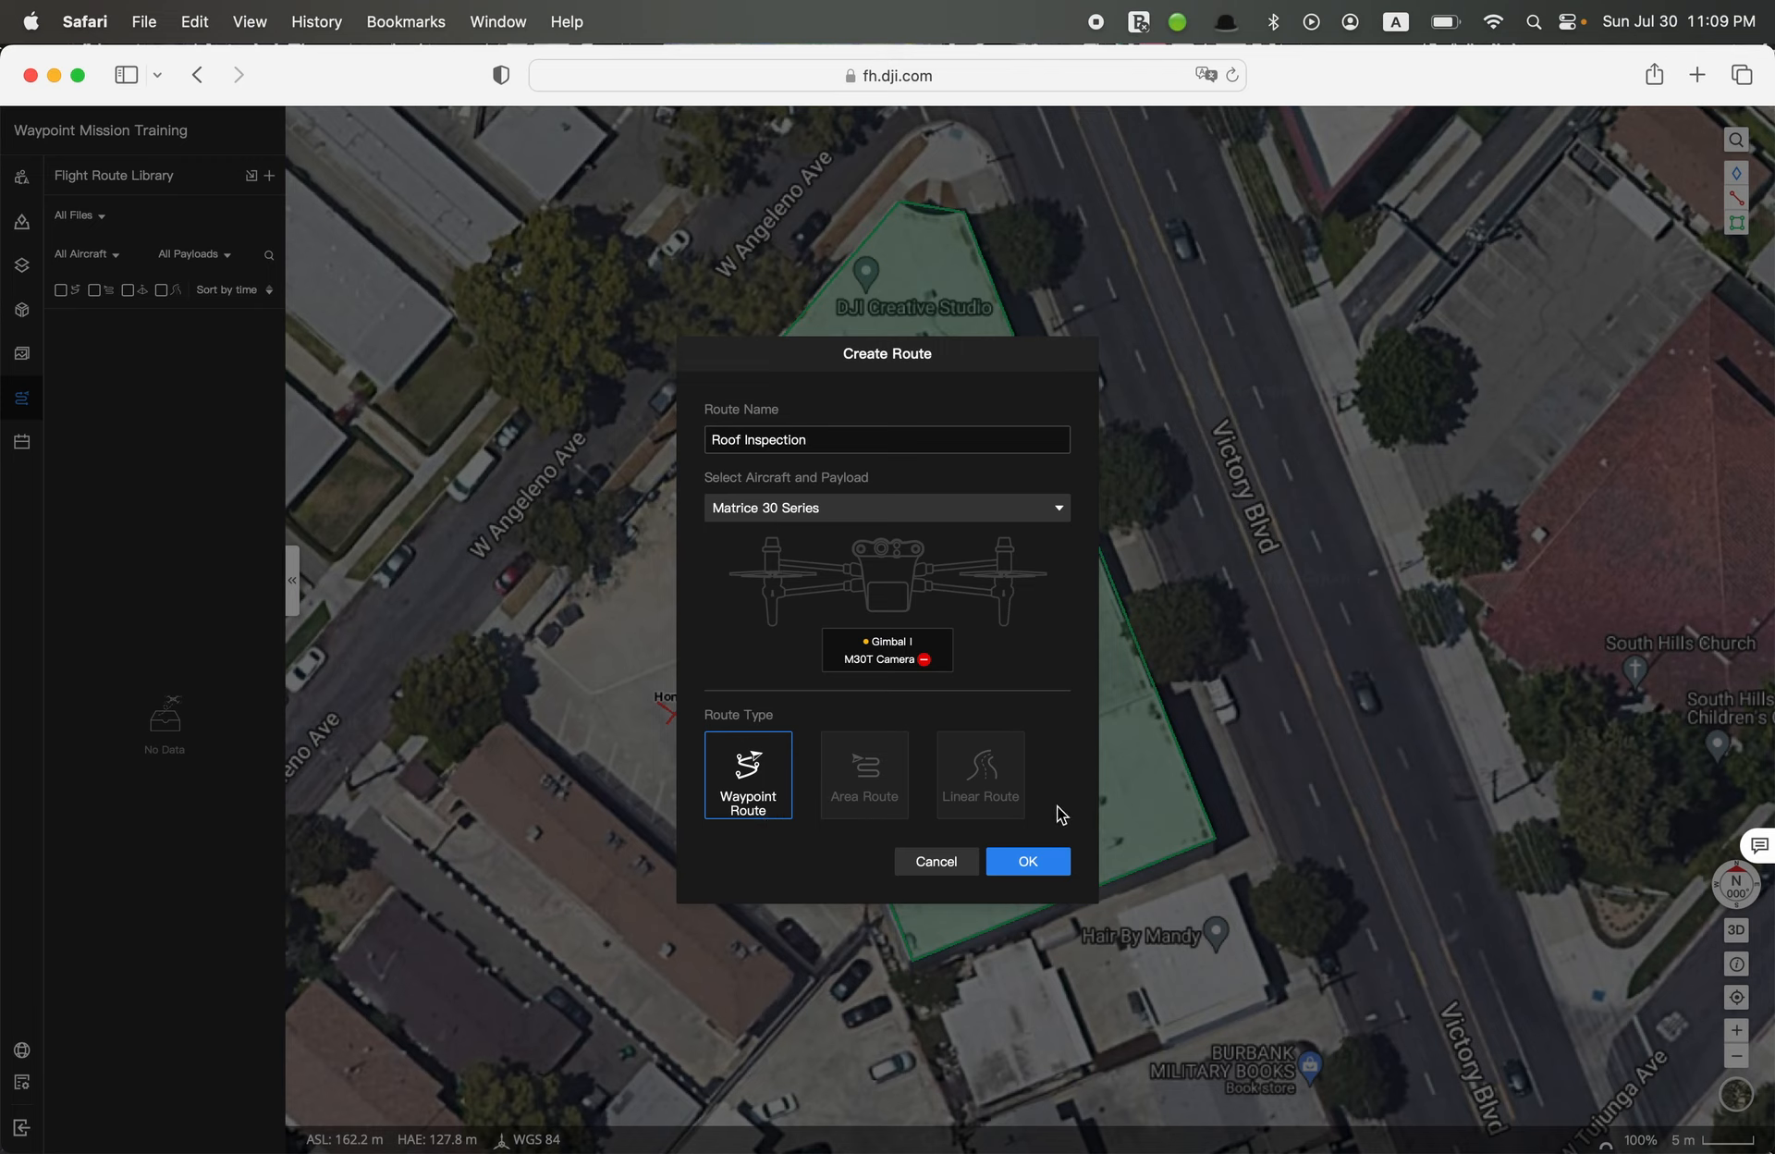
left_click(1026, 864)
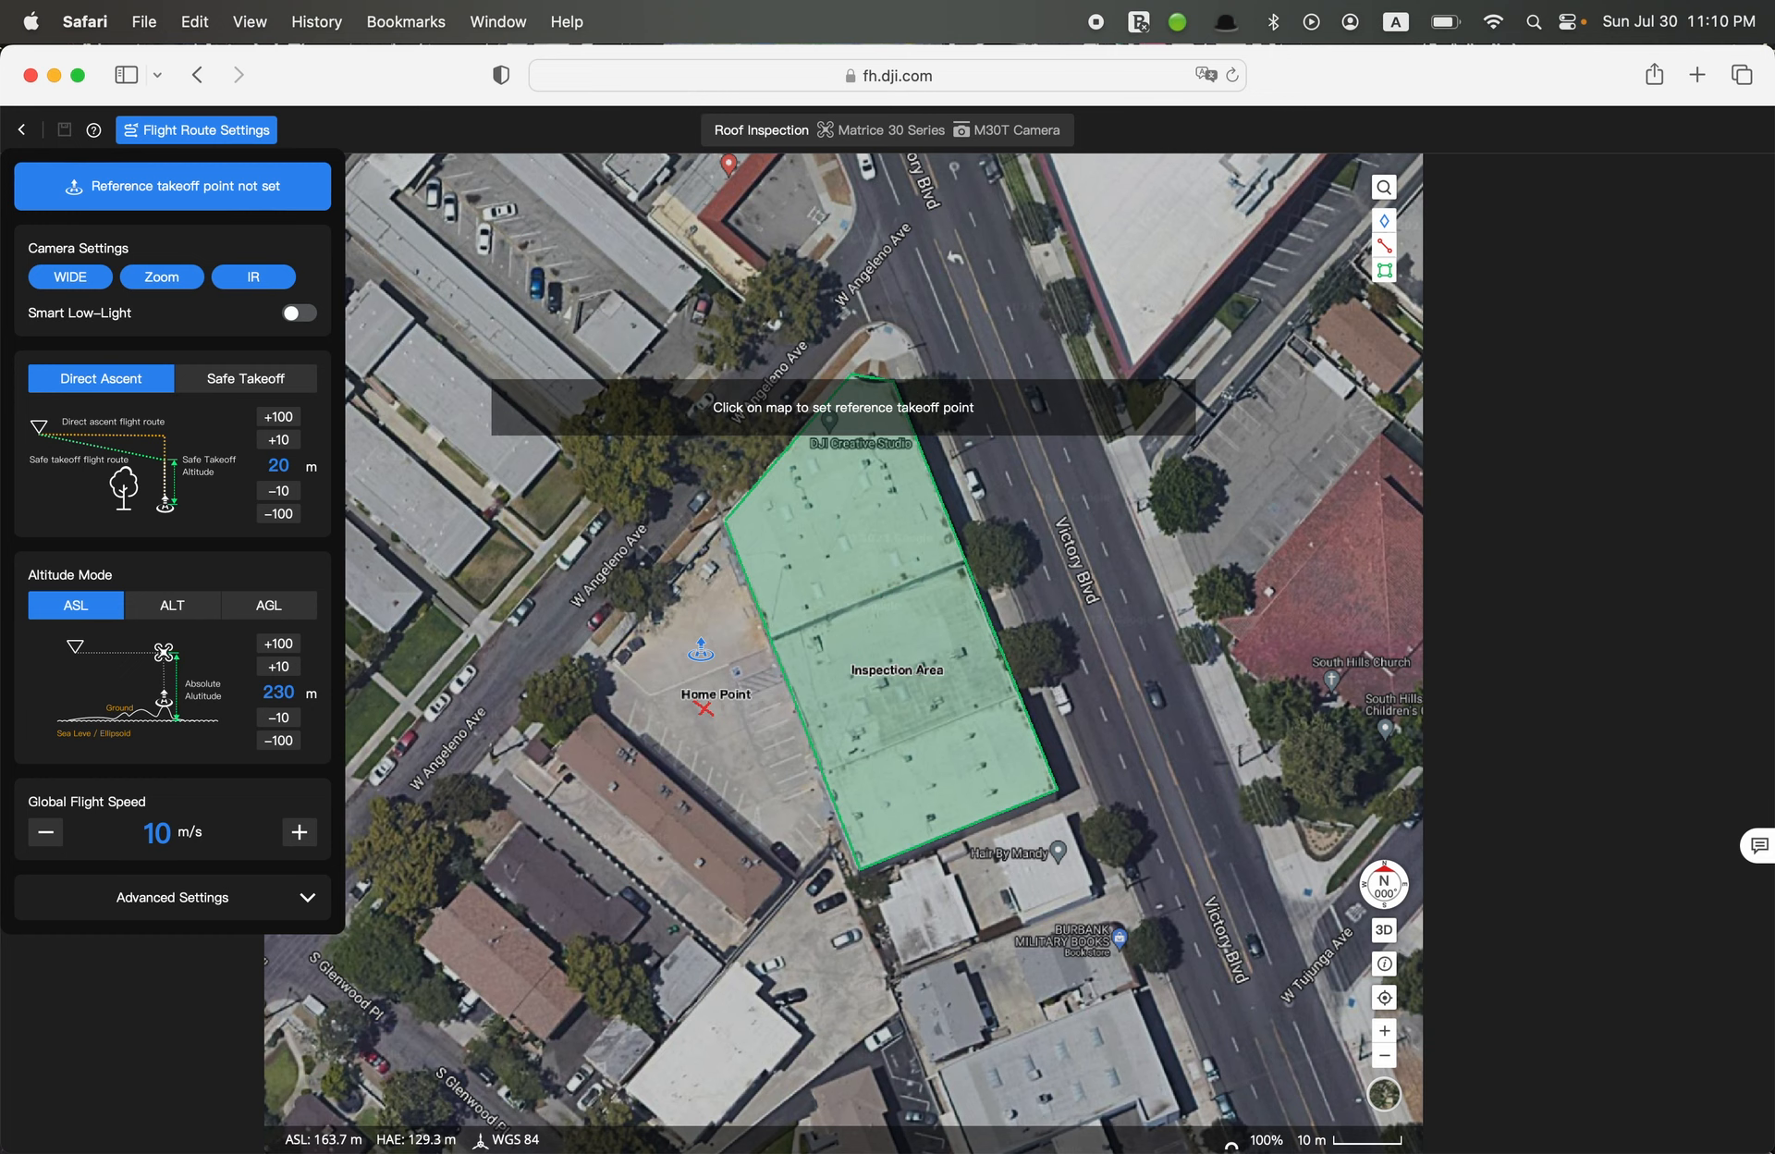
Place the reference takeoff point on the red Home Point cross in the parking lot
key("super+minus")
key("super+plus")
scroll(708, 745, "up", 5)
scroll(708, 745, "up", 3)
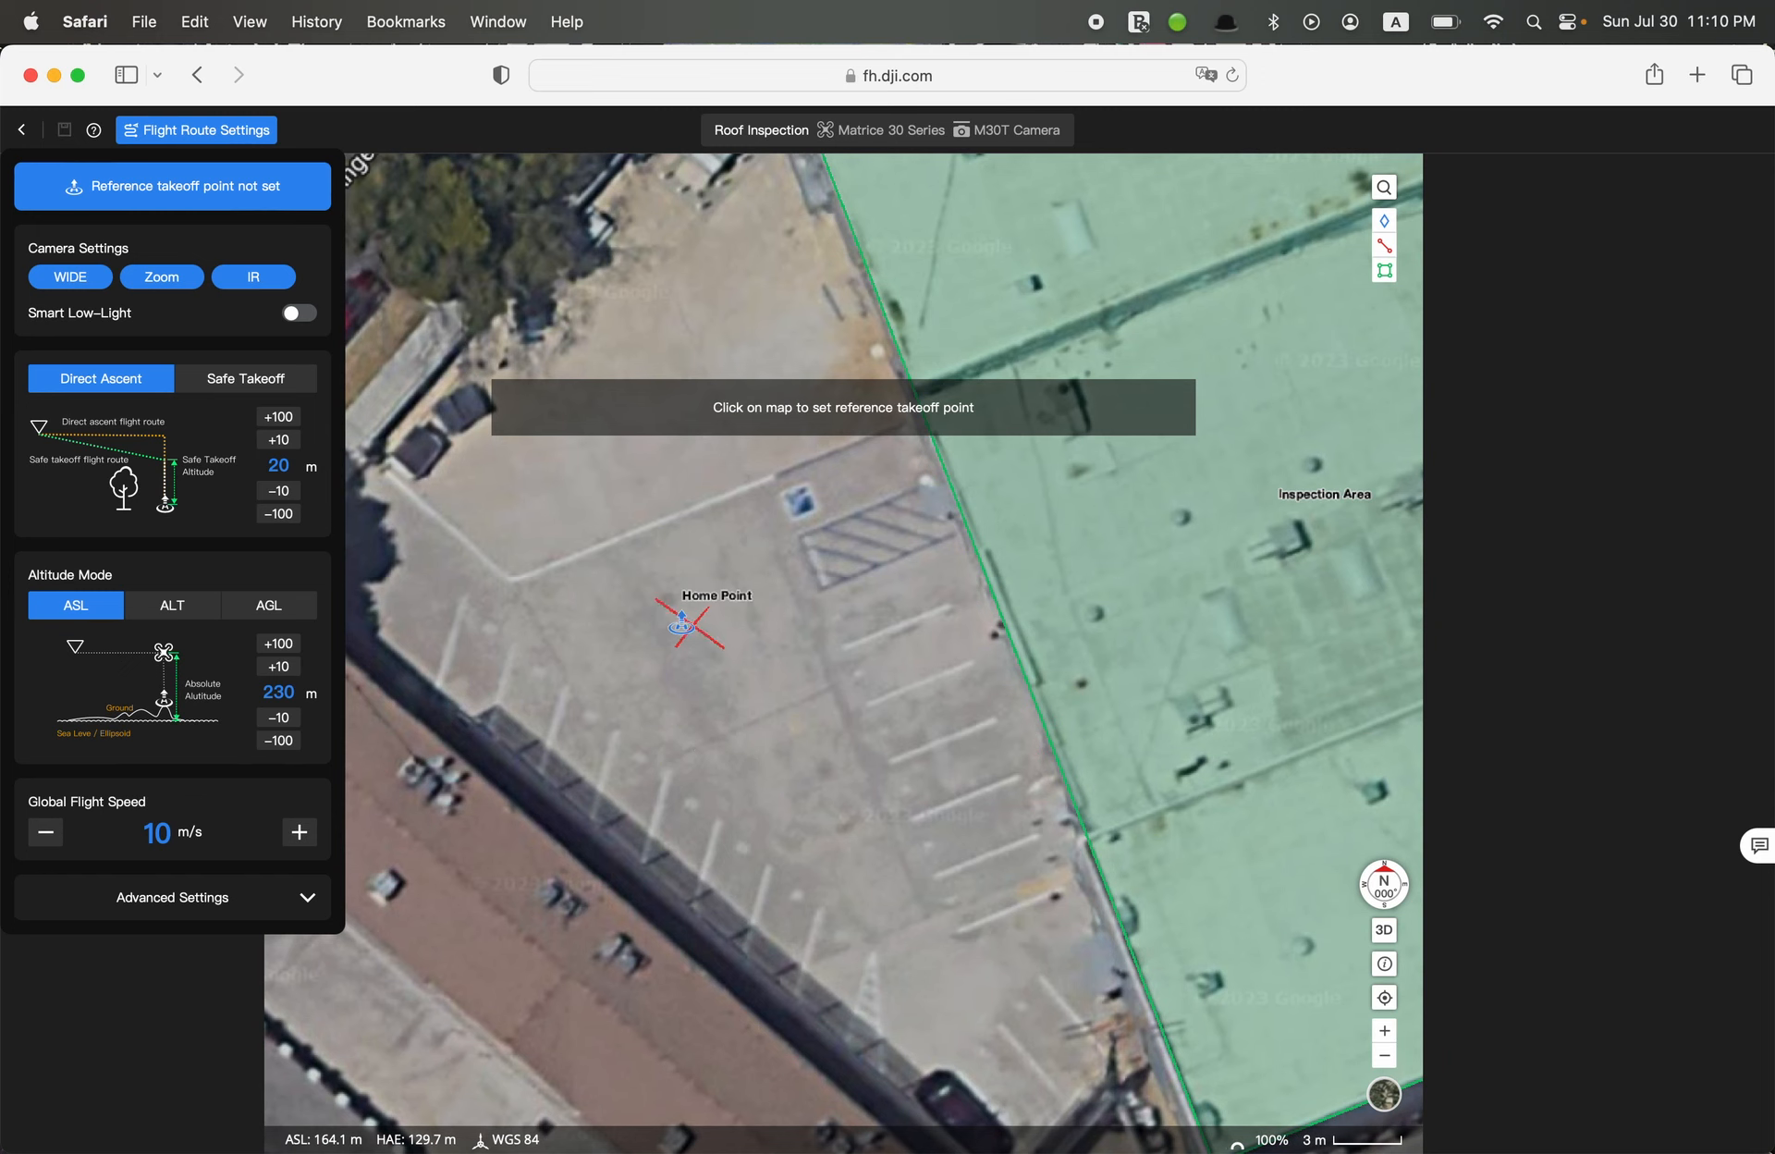
left_click(679, 627)
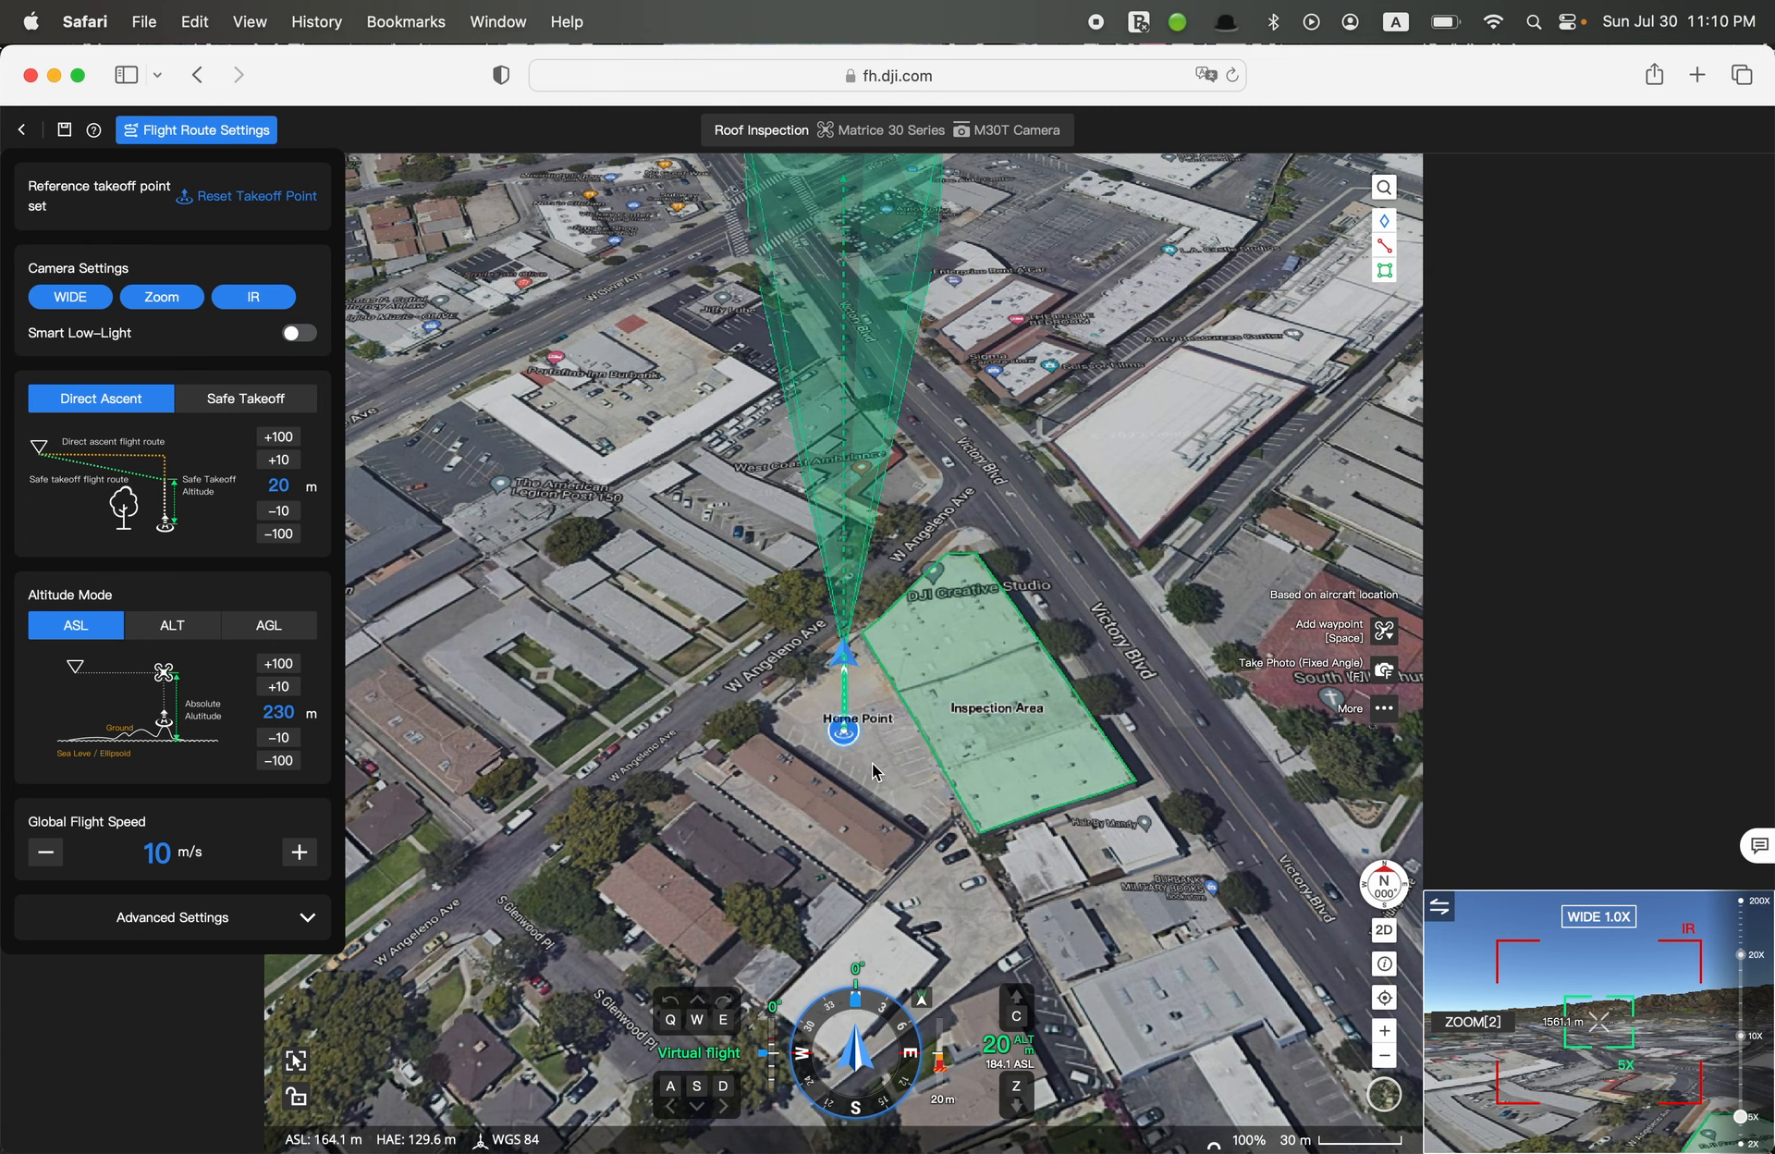
Move the reference takeoff point from the Home Point cross to the striped parking area beside the building
scroll(872, 761, "up", 5)
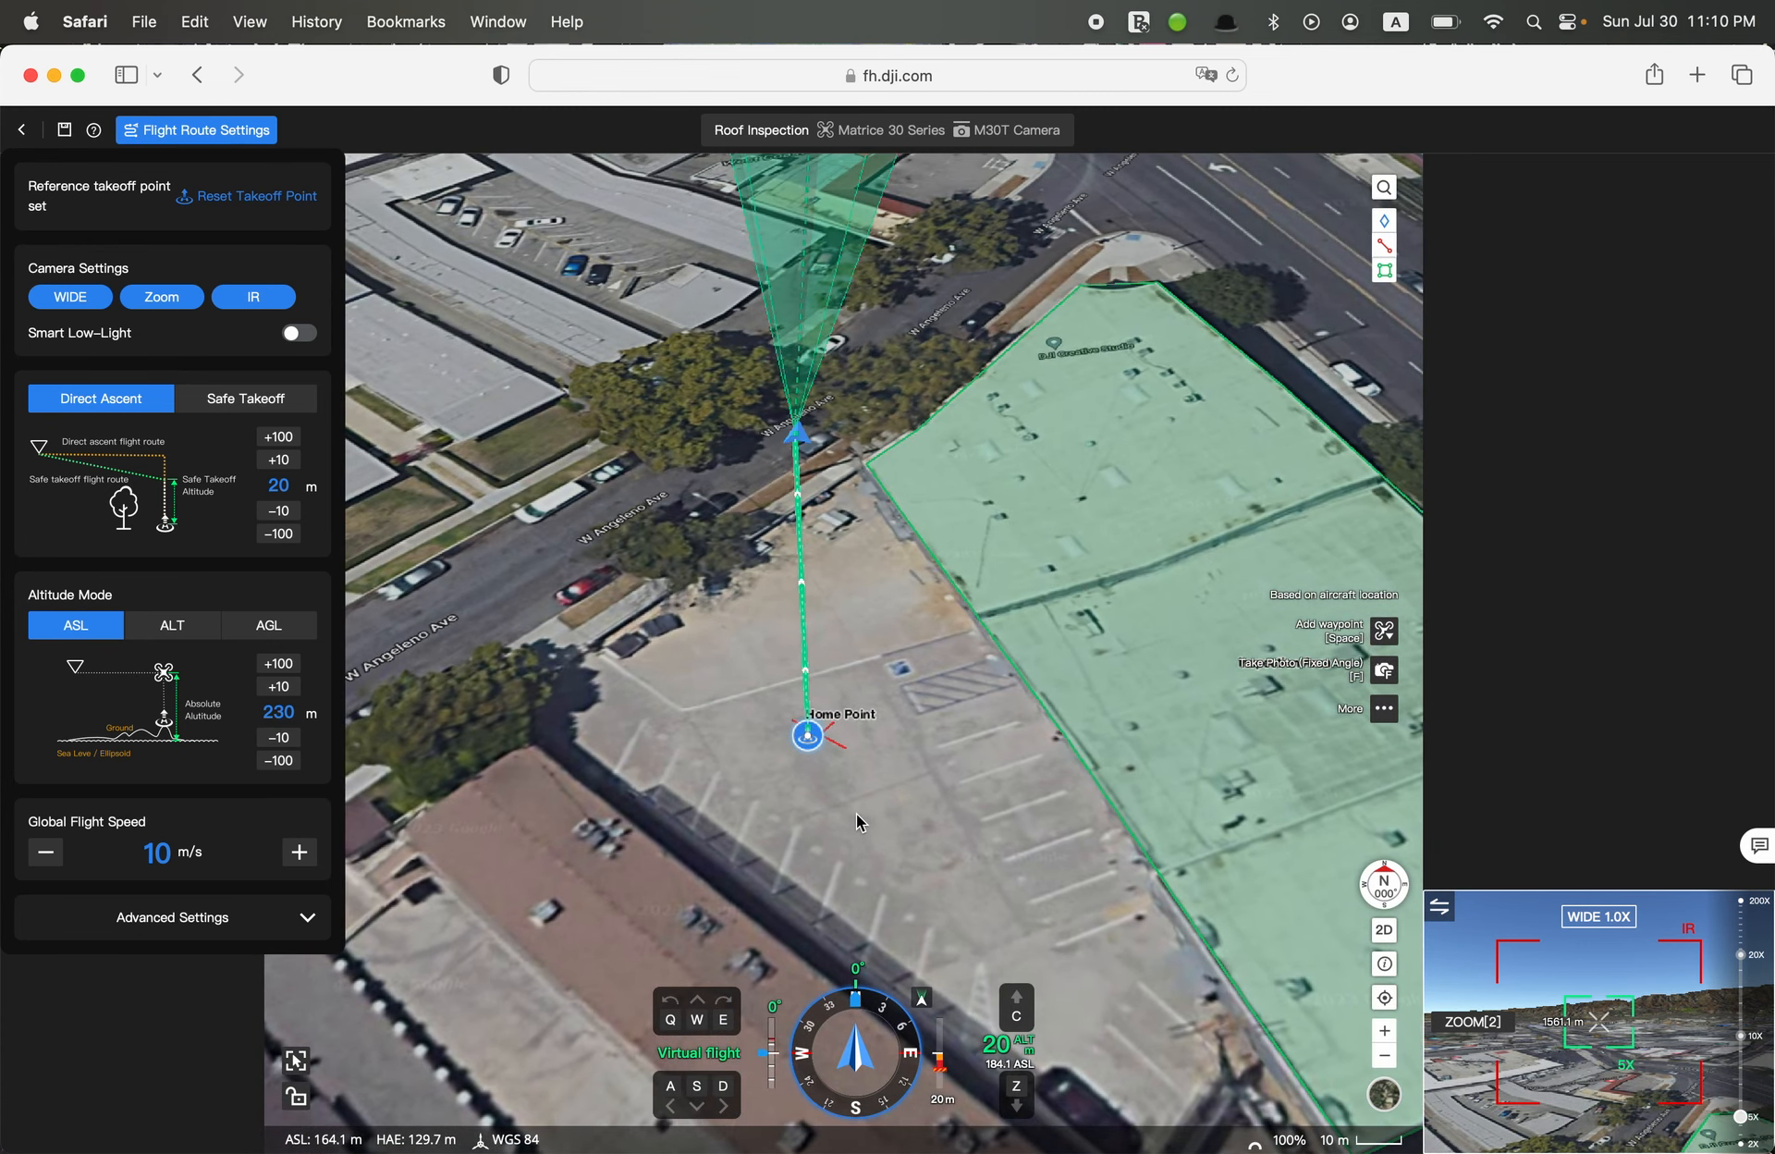
scroll(846, 809, "up", 2)
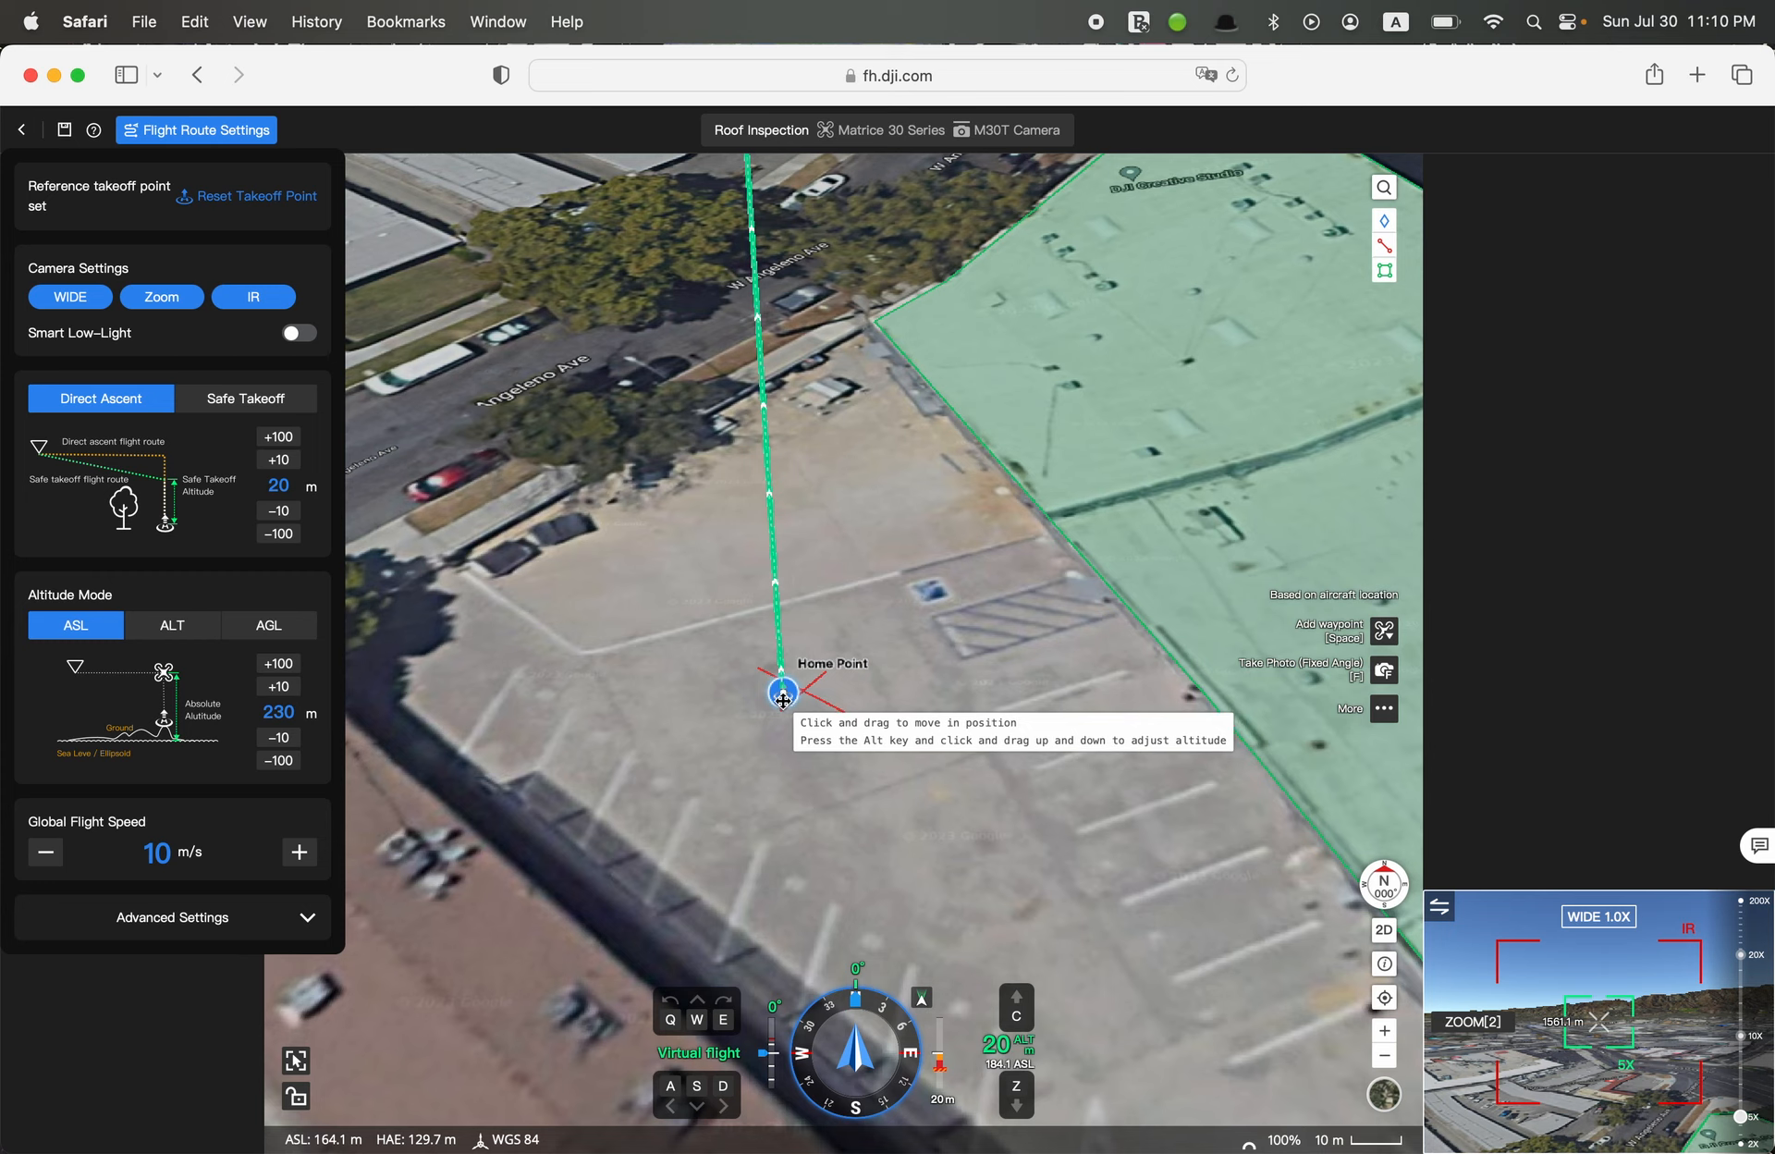
left_click_drag(782, 699, 974, 684)
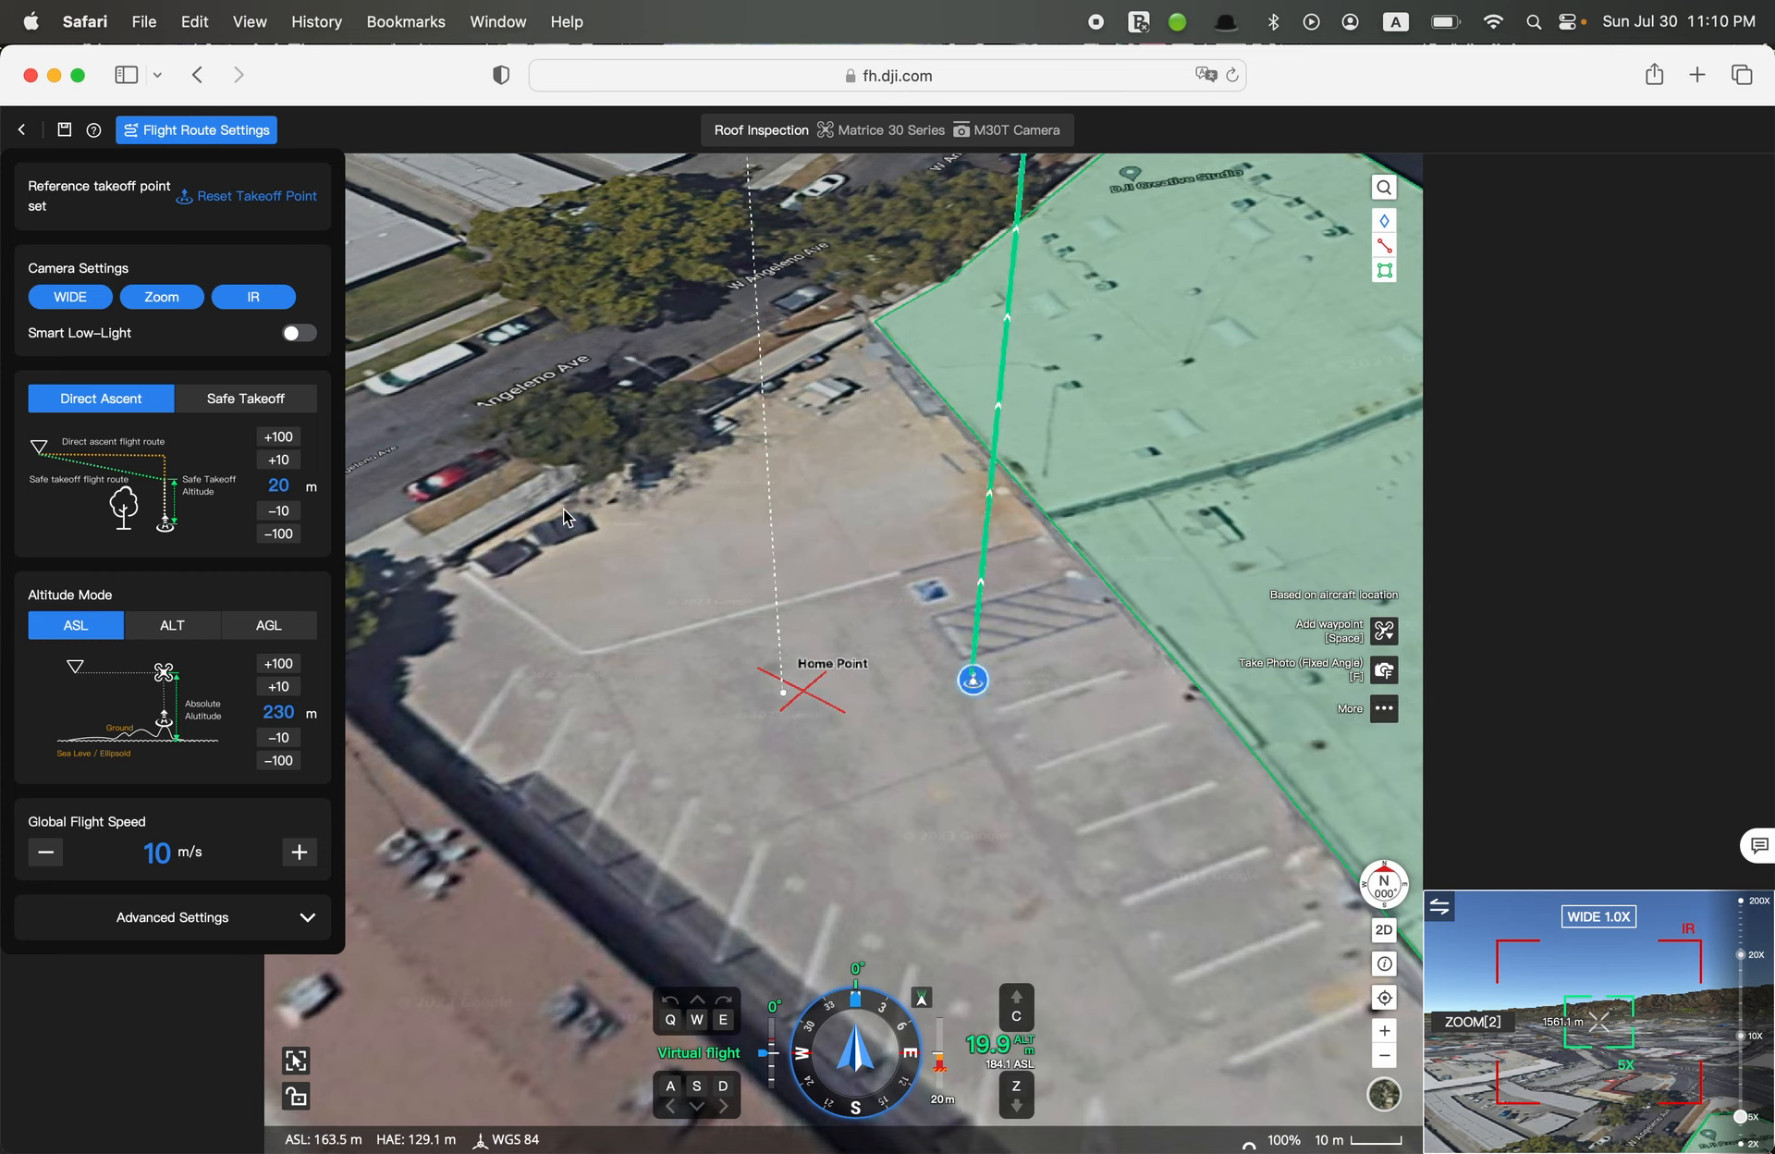
Reset the reference takeoff point and place it back on the red Home Point cross
left_click(292, 198)
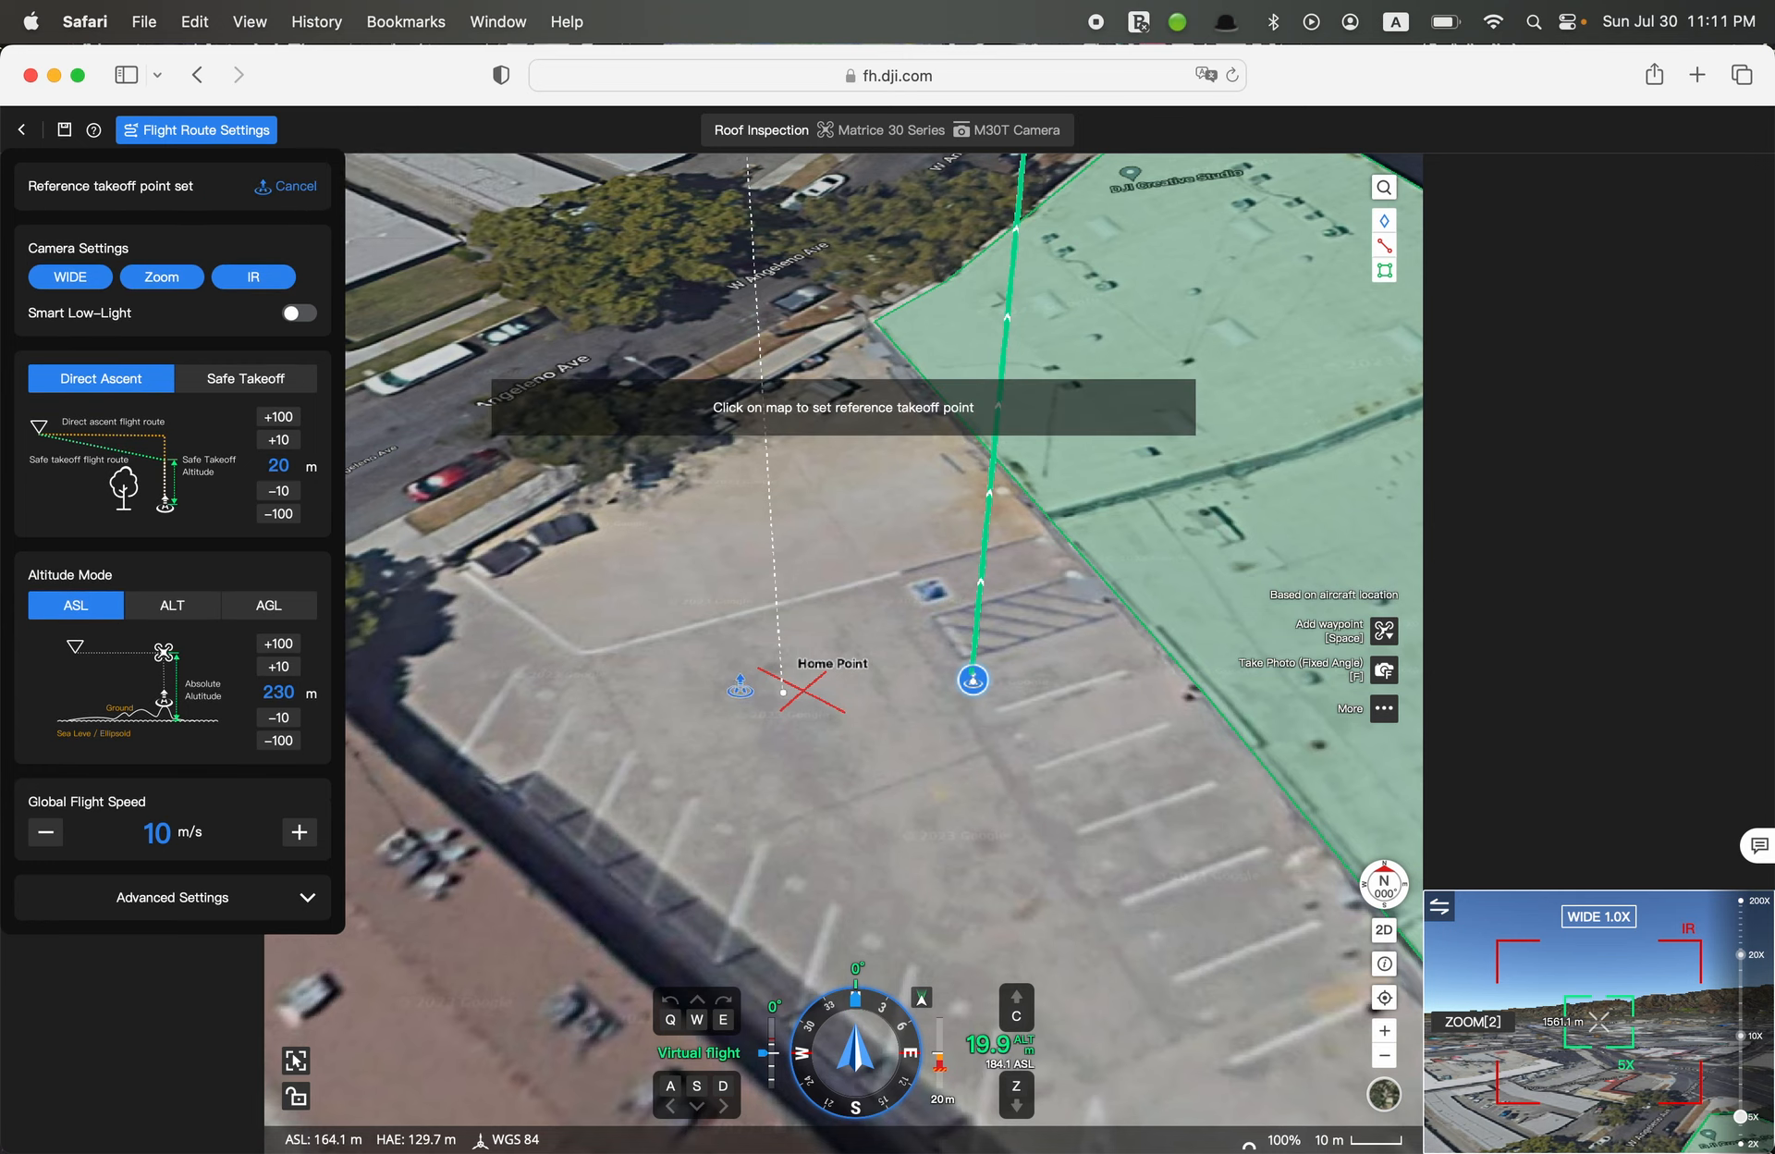
left_click(739, 686)
left_click_drag(739, 685, 802, 689)
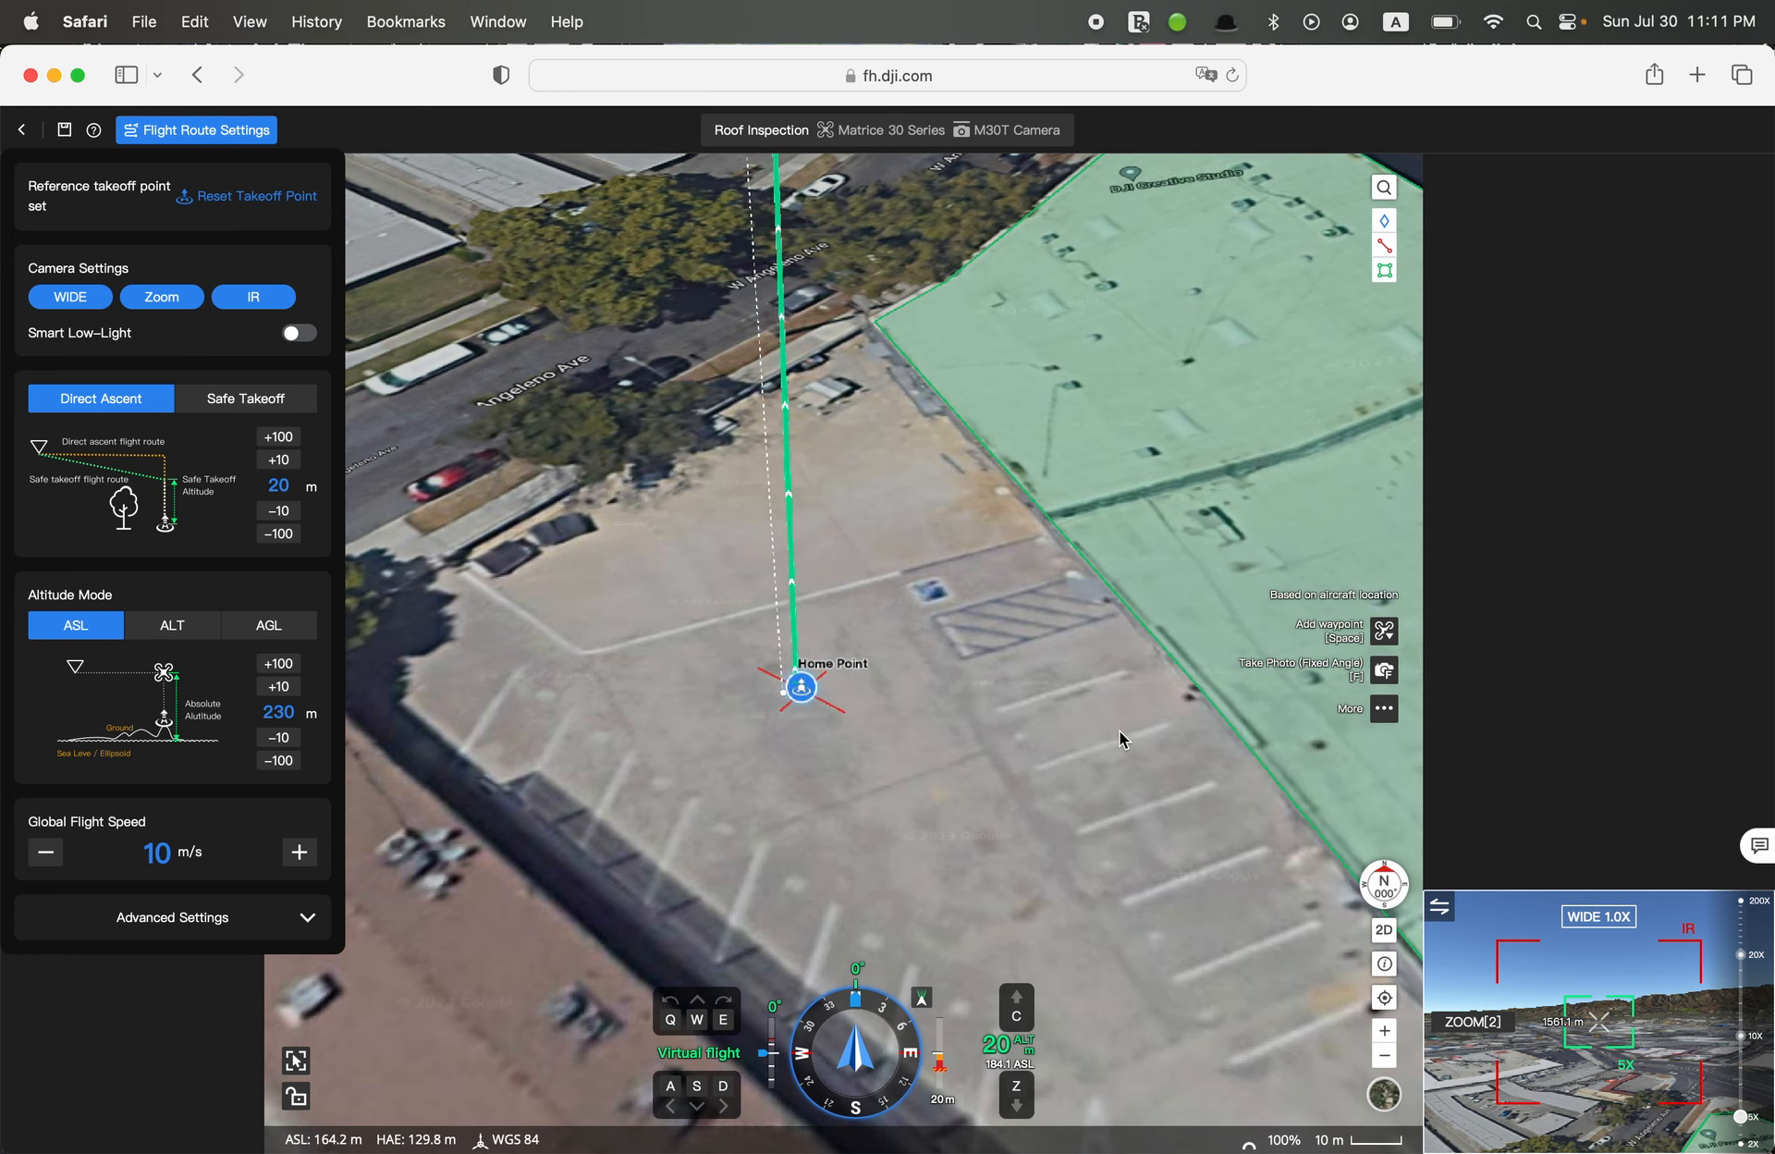
scroll(941, 737, "down", 5)
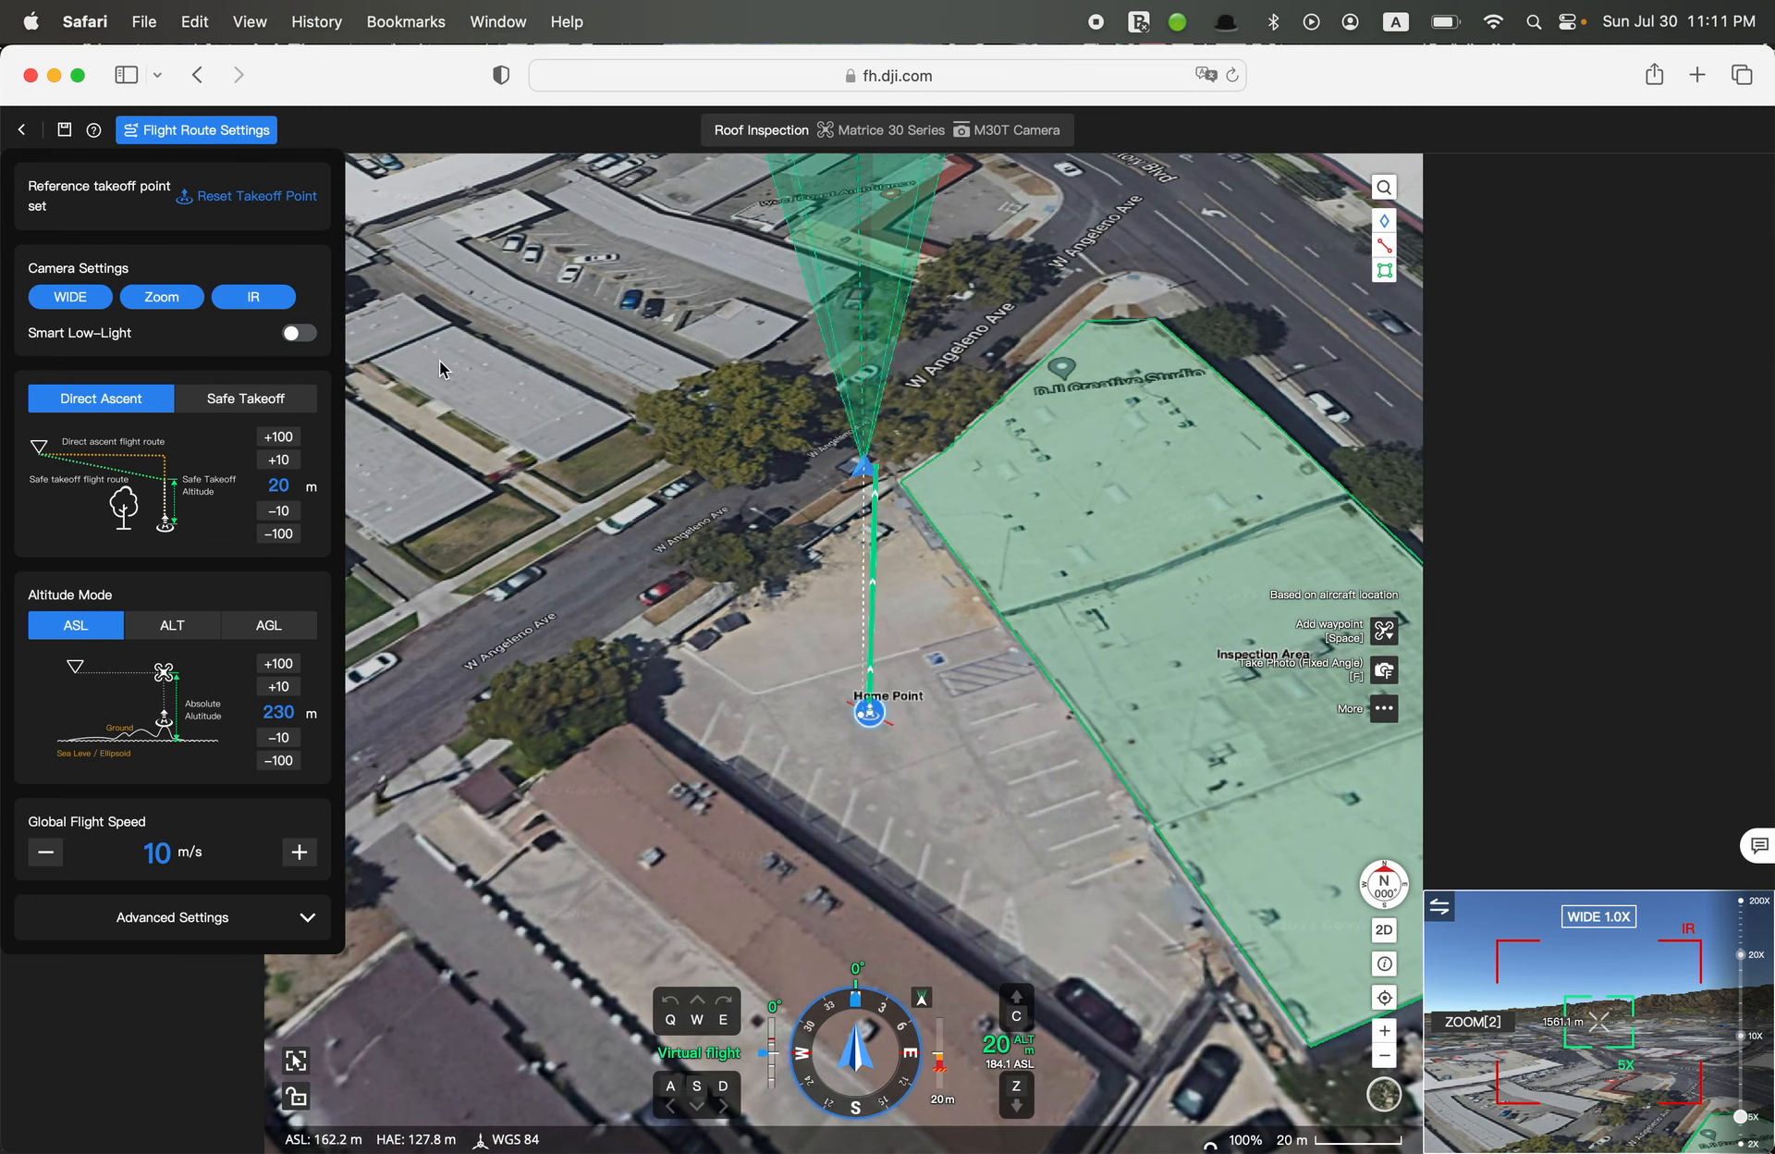
Read the Smart Low-Light explanation and compare the Safe Takeoff and Direct Ascent modes, leaving Direct Ascent selected
mouse_move(209, 234)
mouse_move(305, 346)
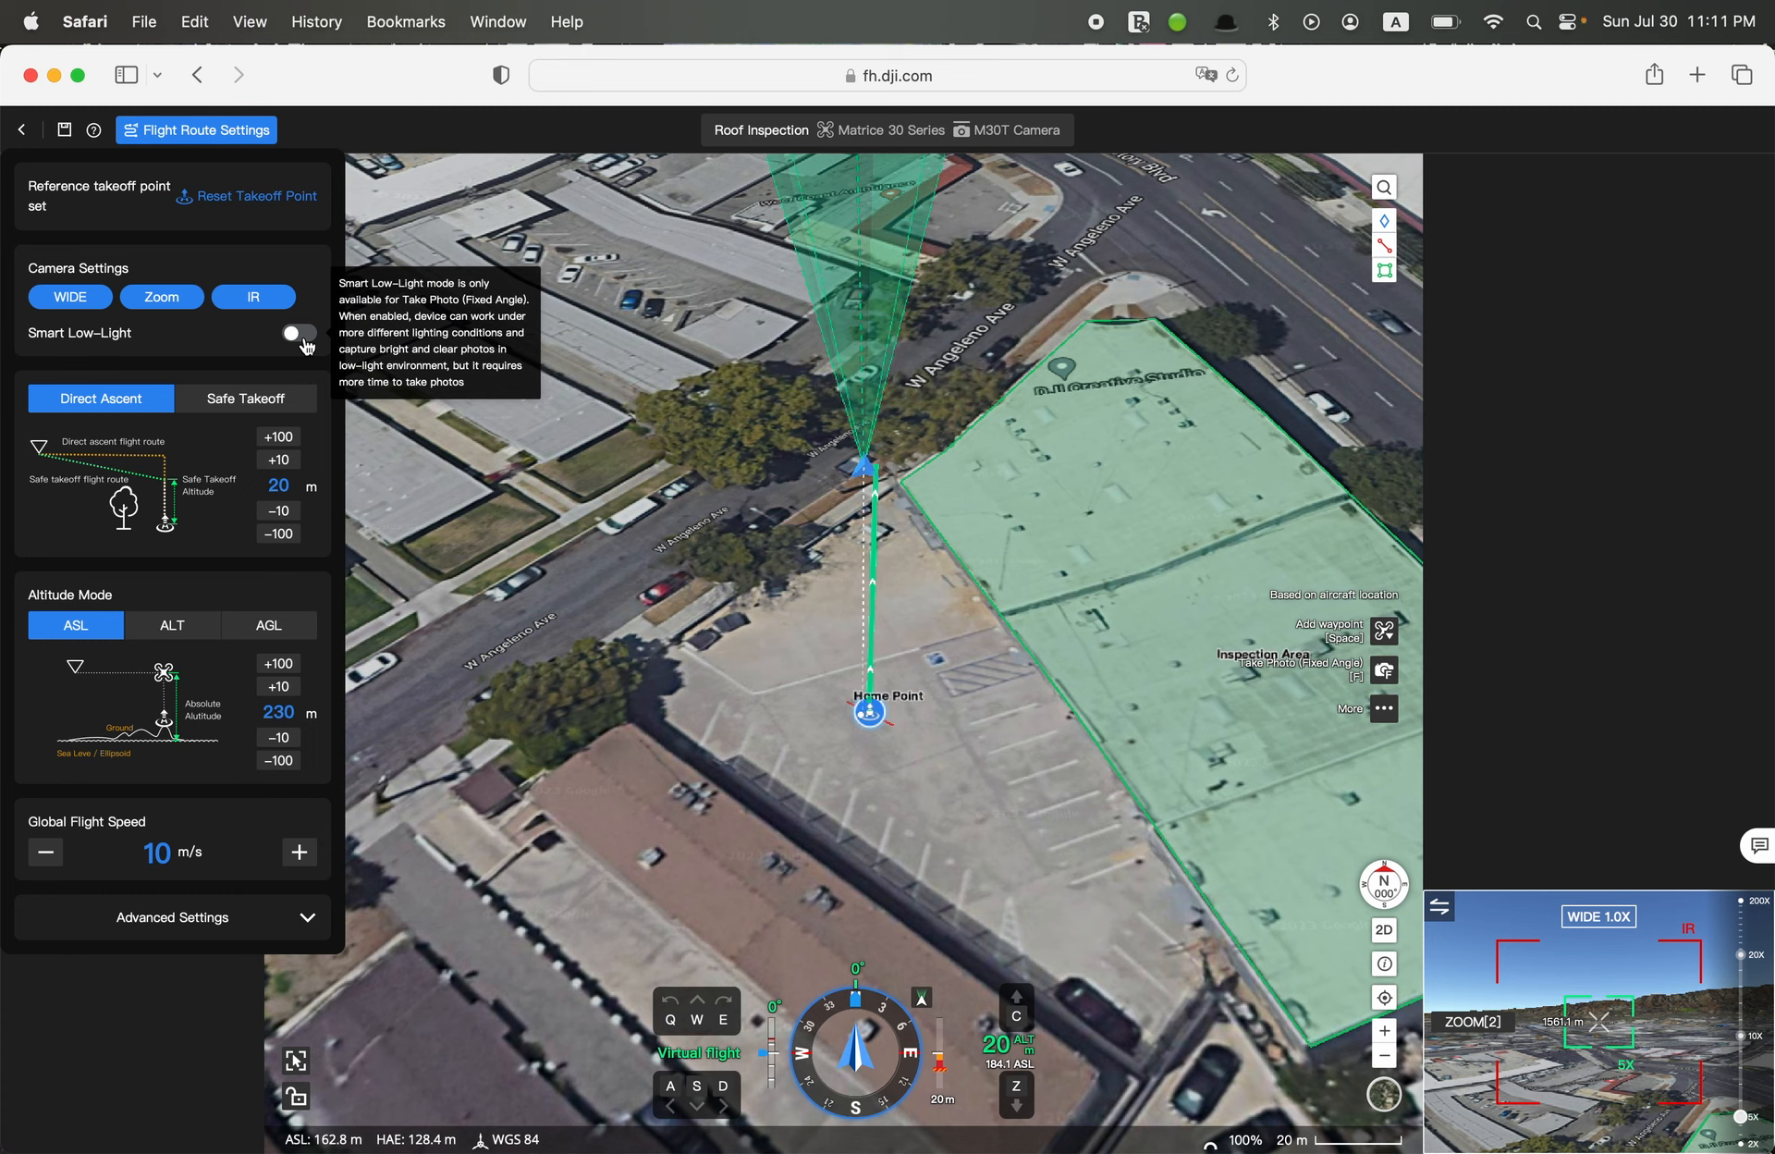
mouse_move(265, 403)
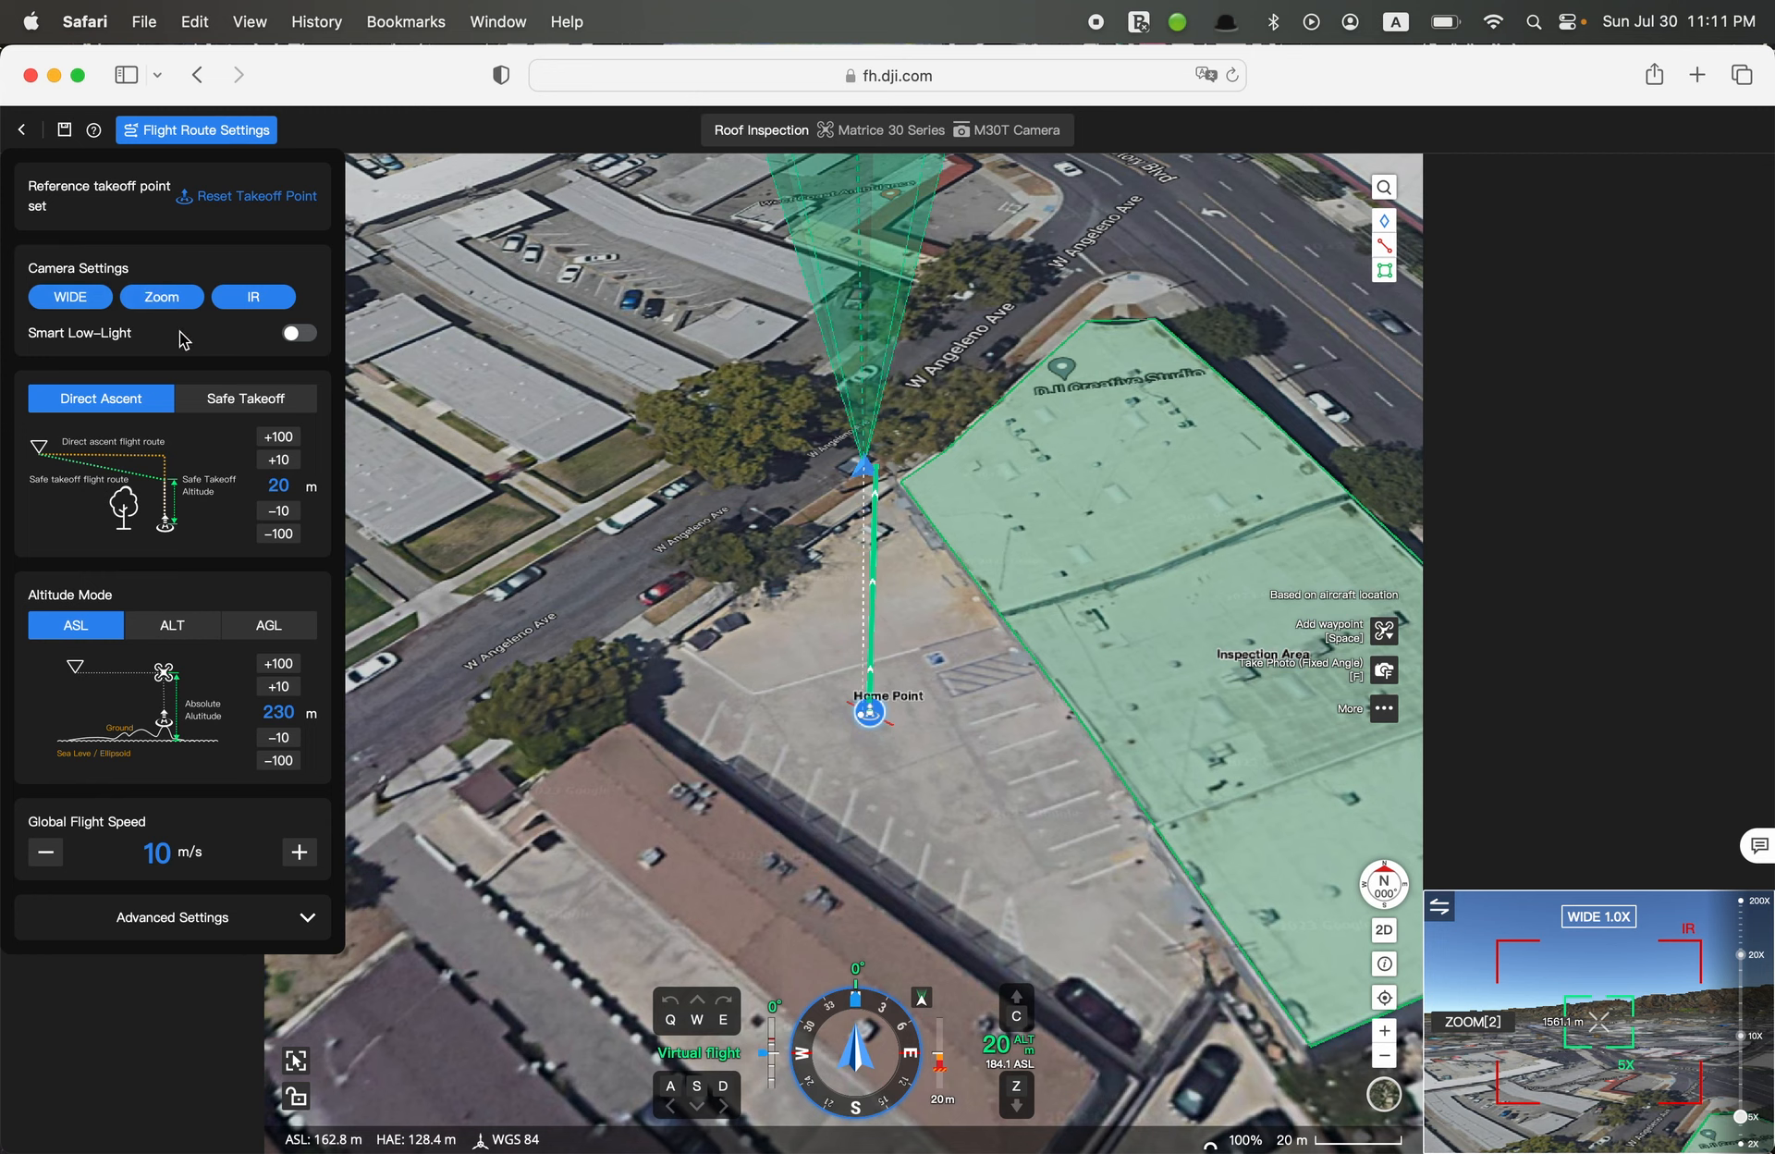
mouse_move(87, 340)
mouse_move(132, 480)
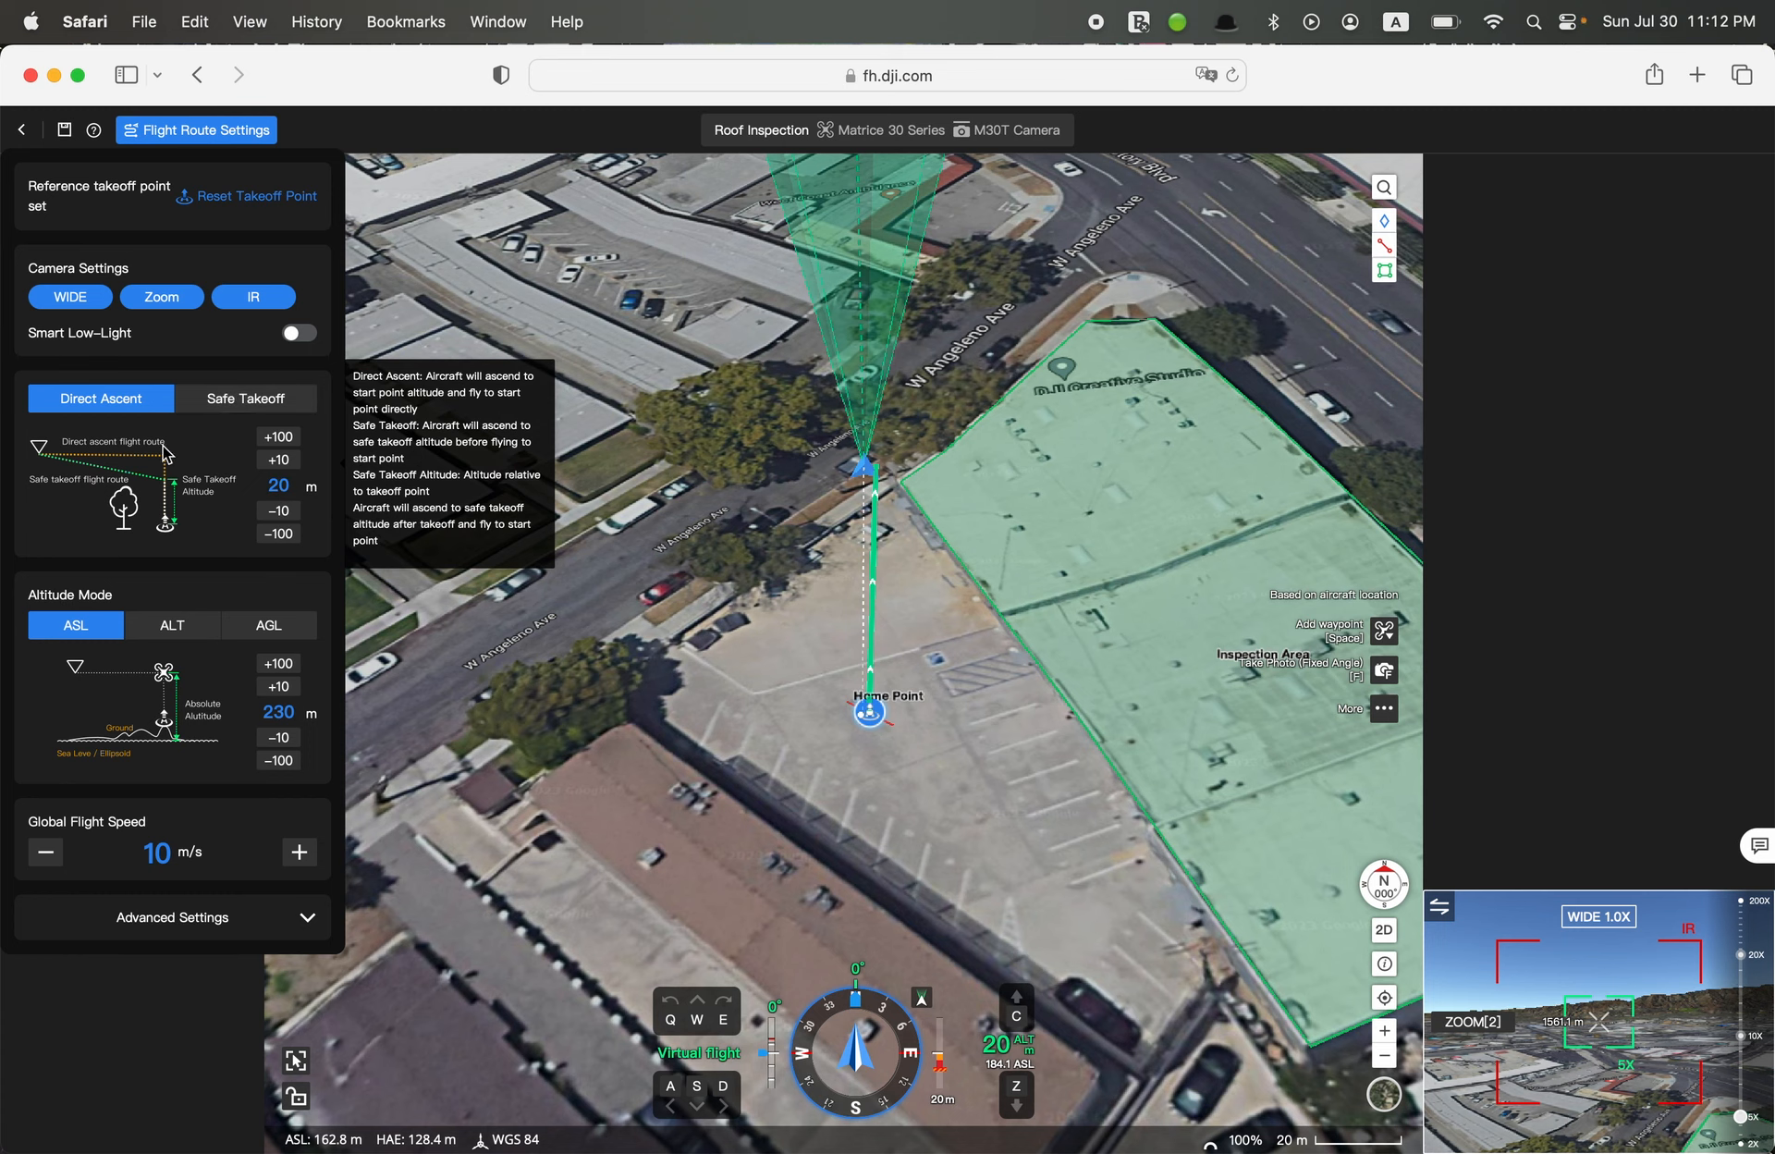
left_click(217, 399)
left_click(137, 407)
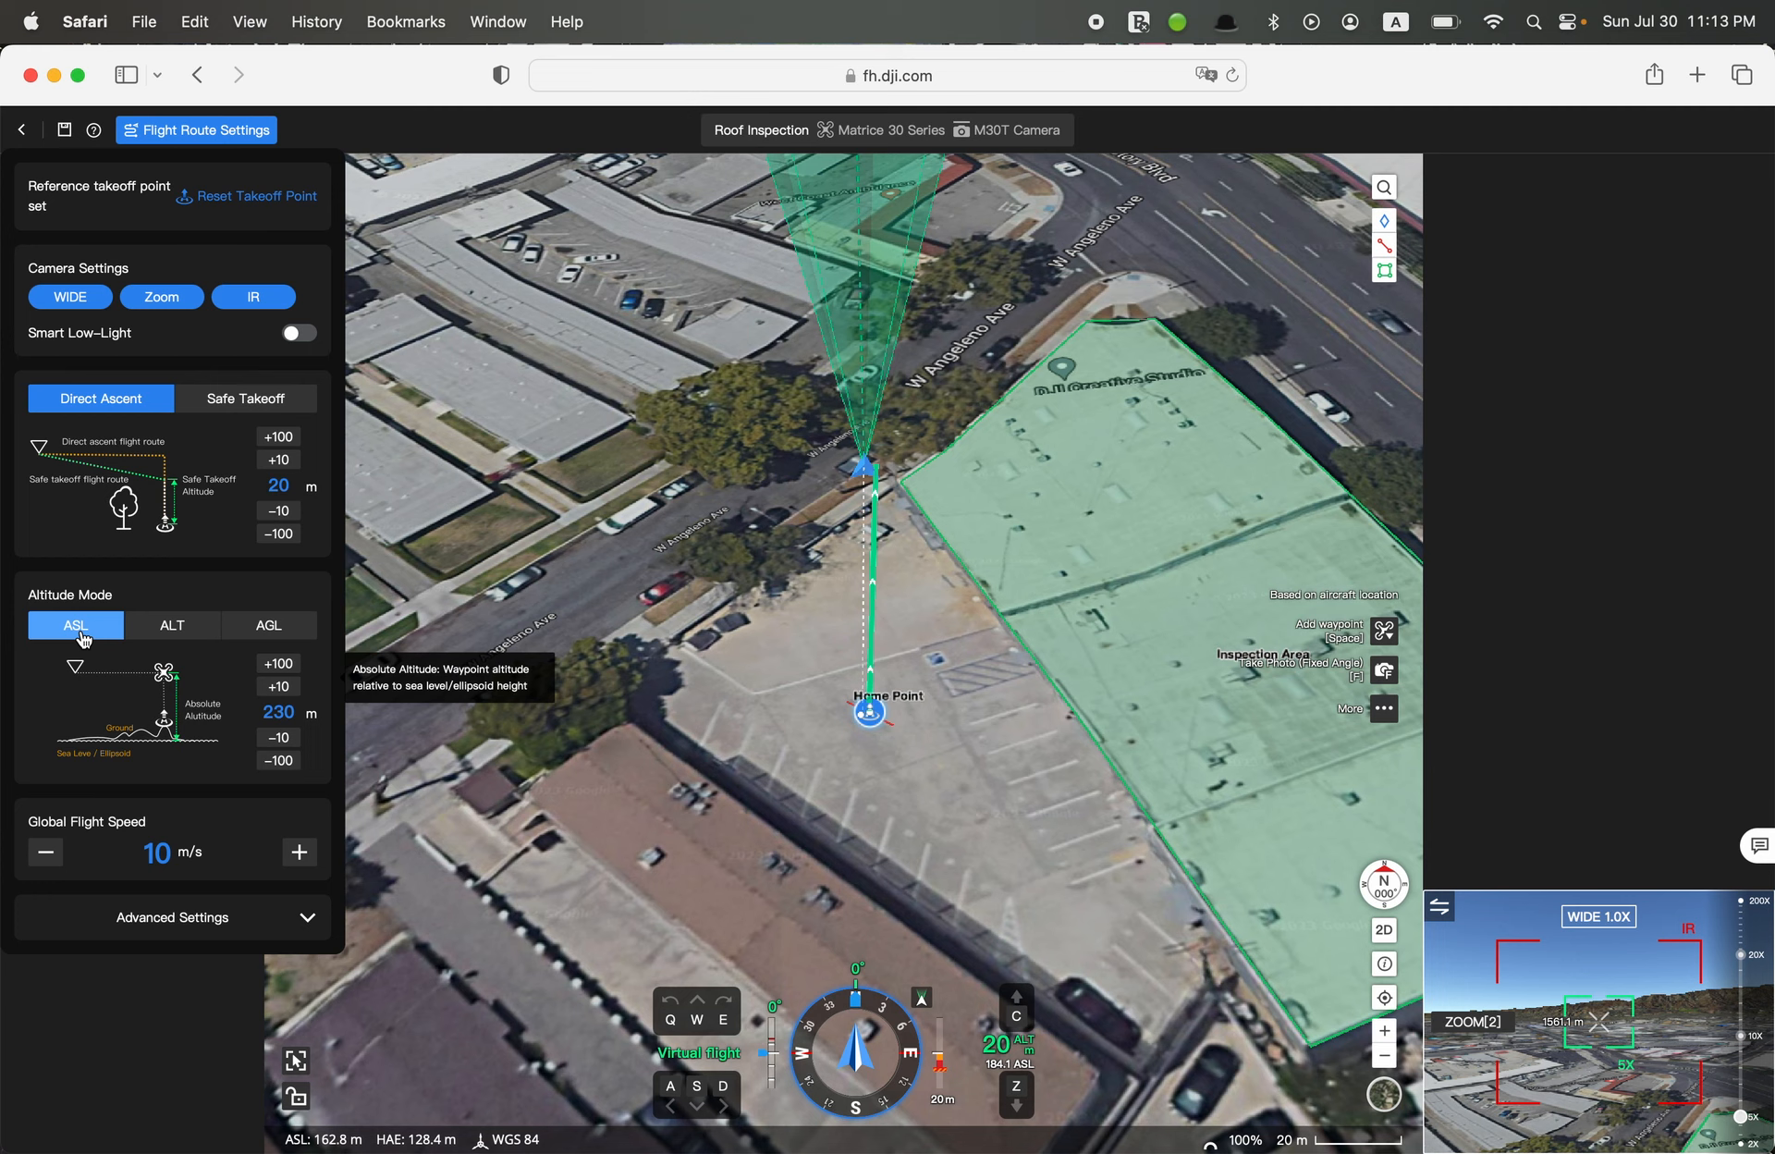
Compare the altitude modes, choose ALT relative to the takeoff point, and set the route altitude to 35 m
left_click(178, 626)
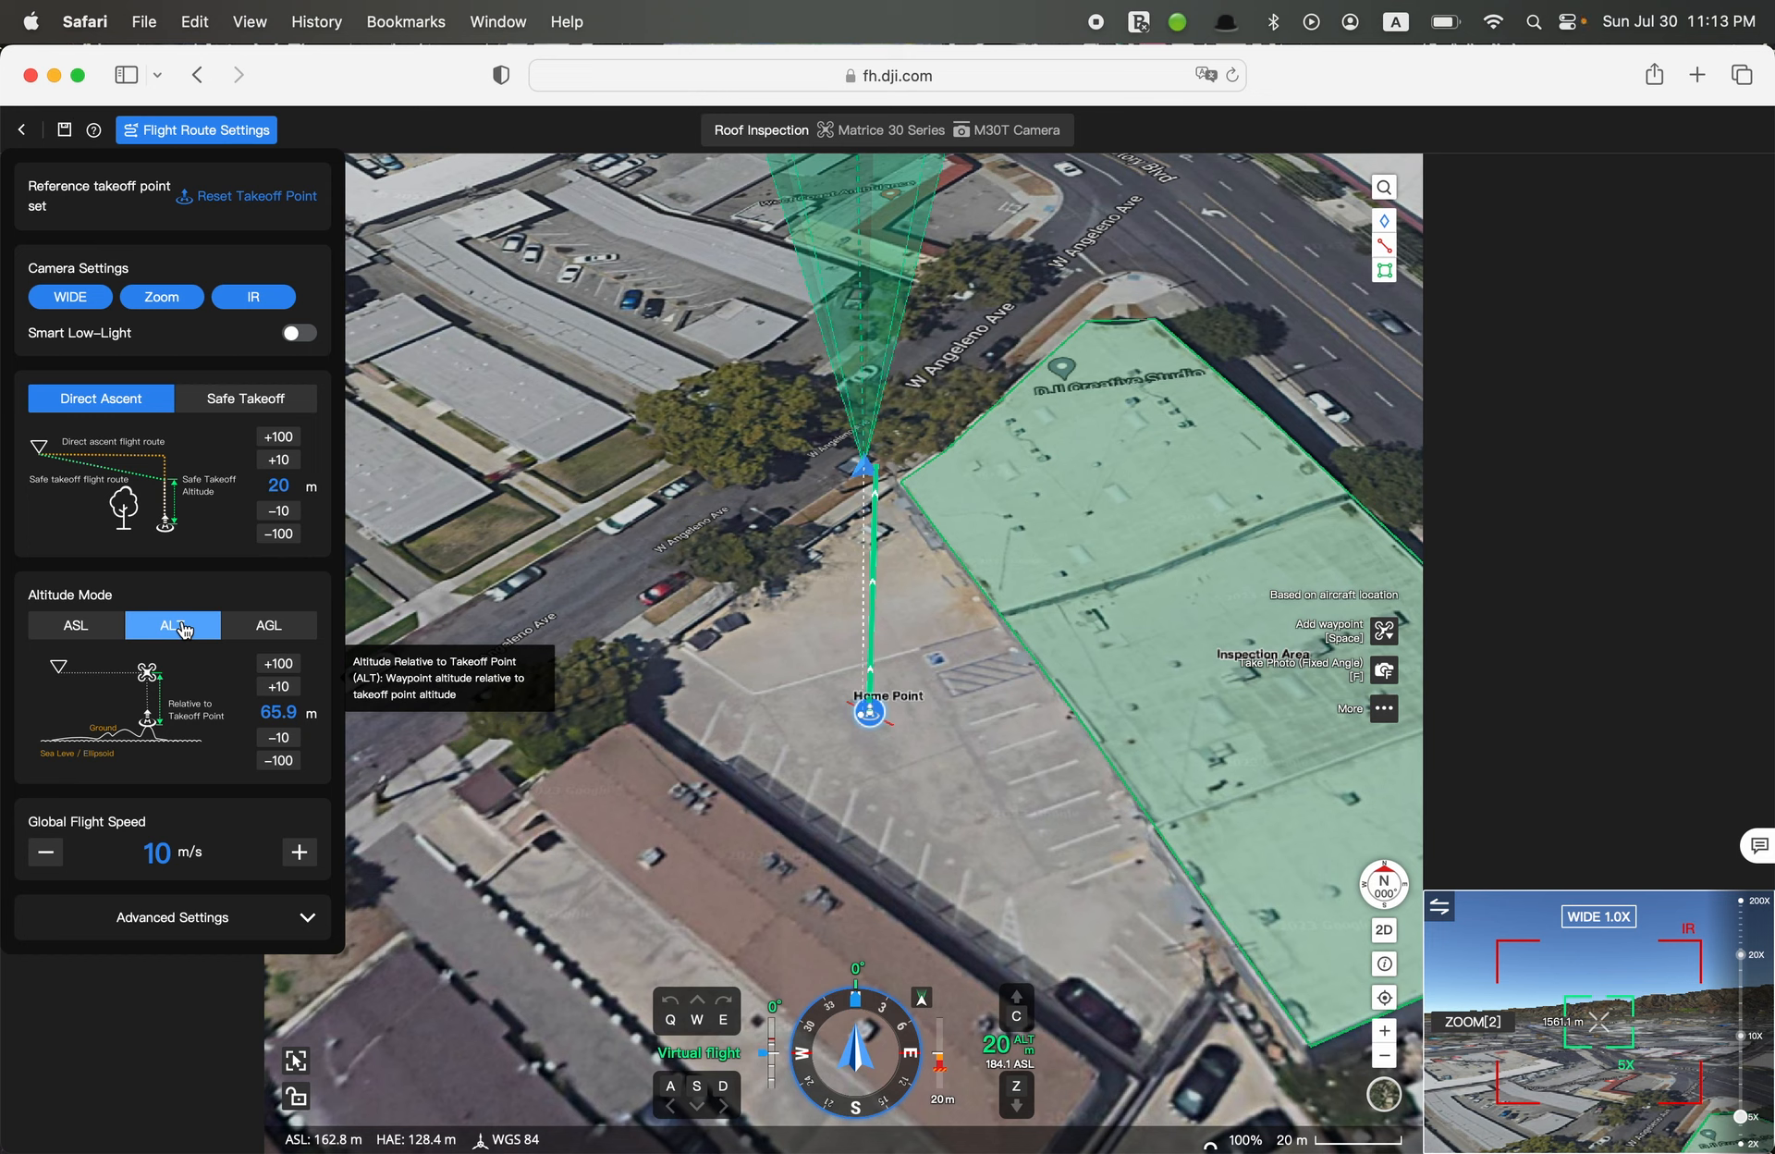
left_click(267, 632)
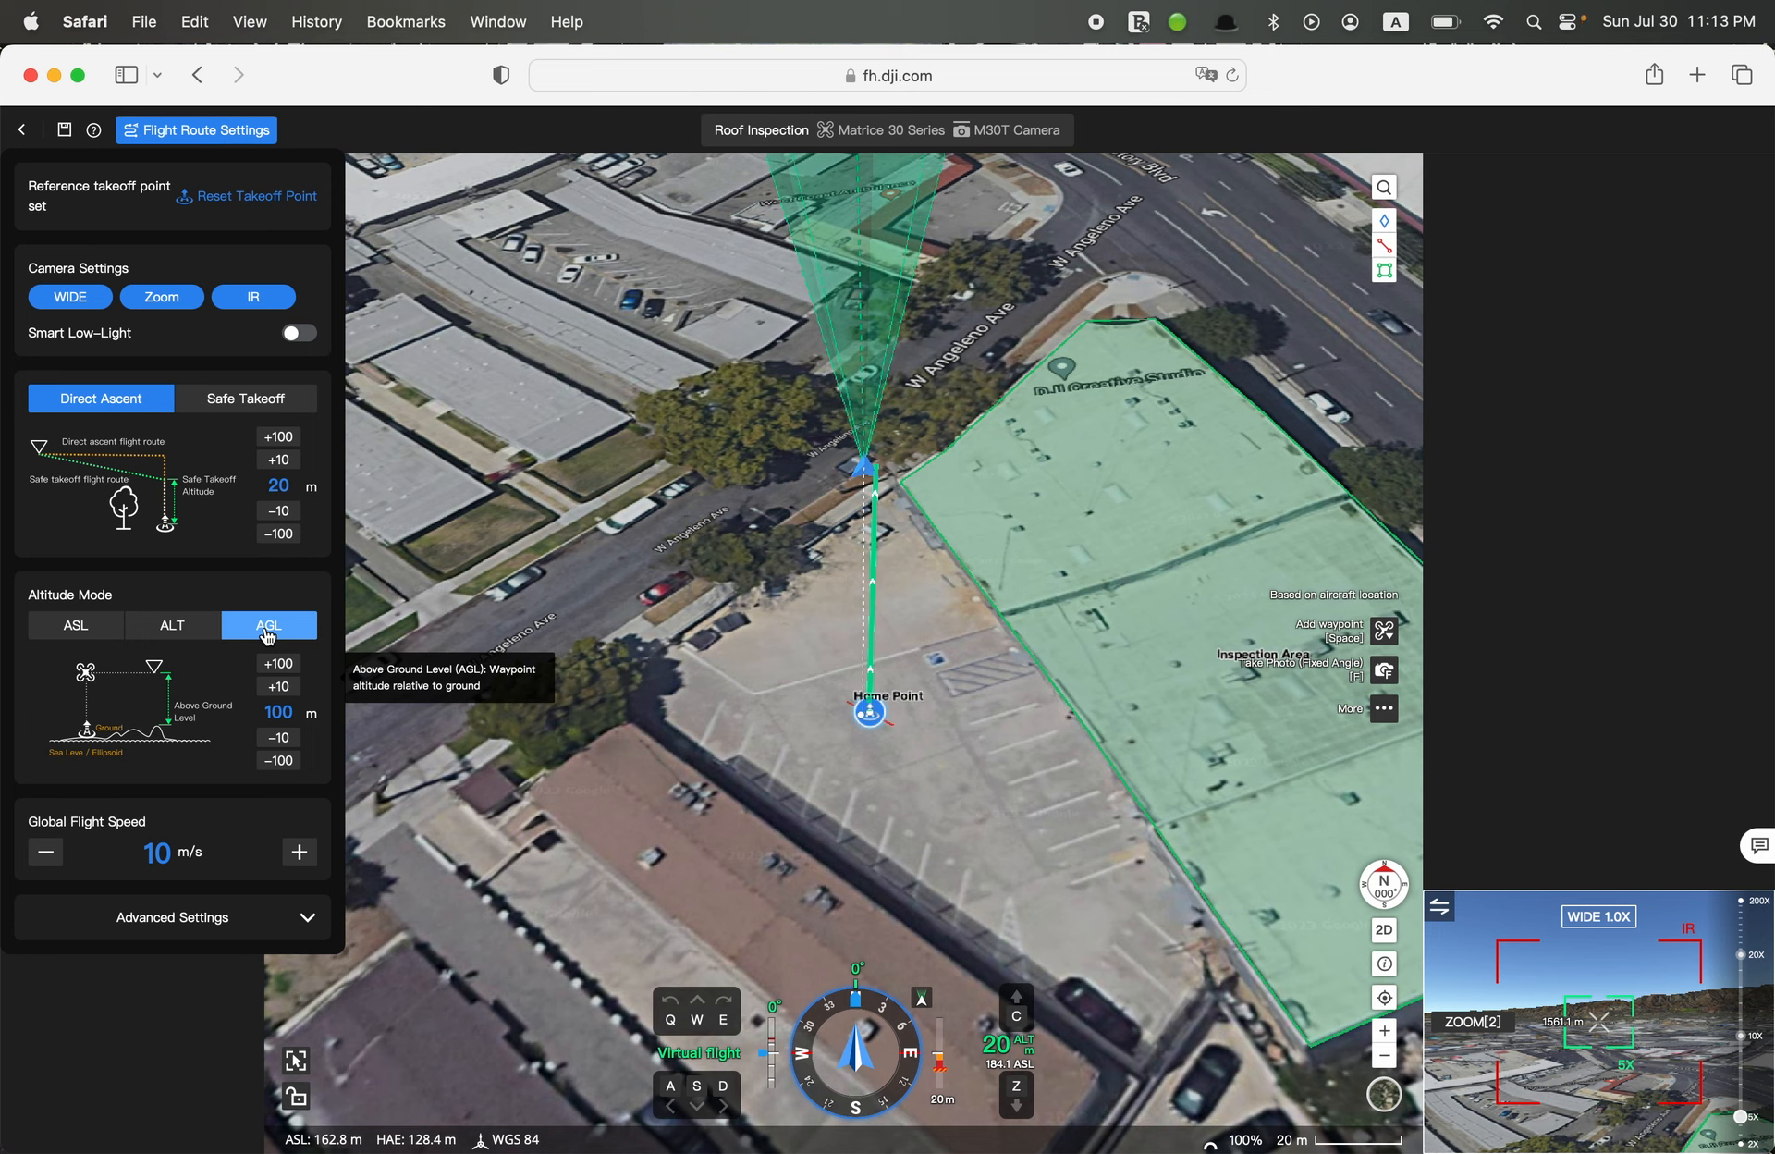
left_click(175, 630)
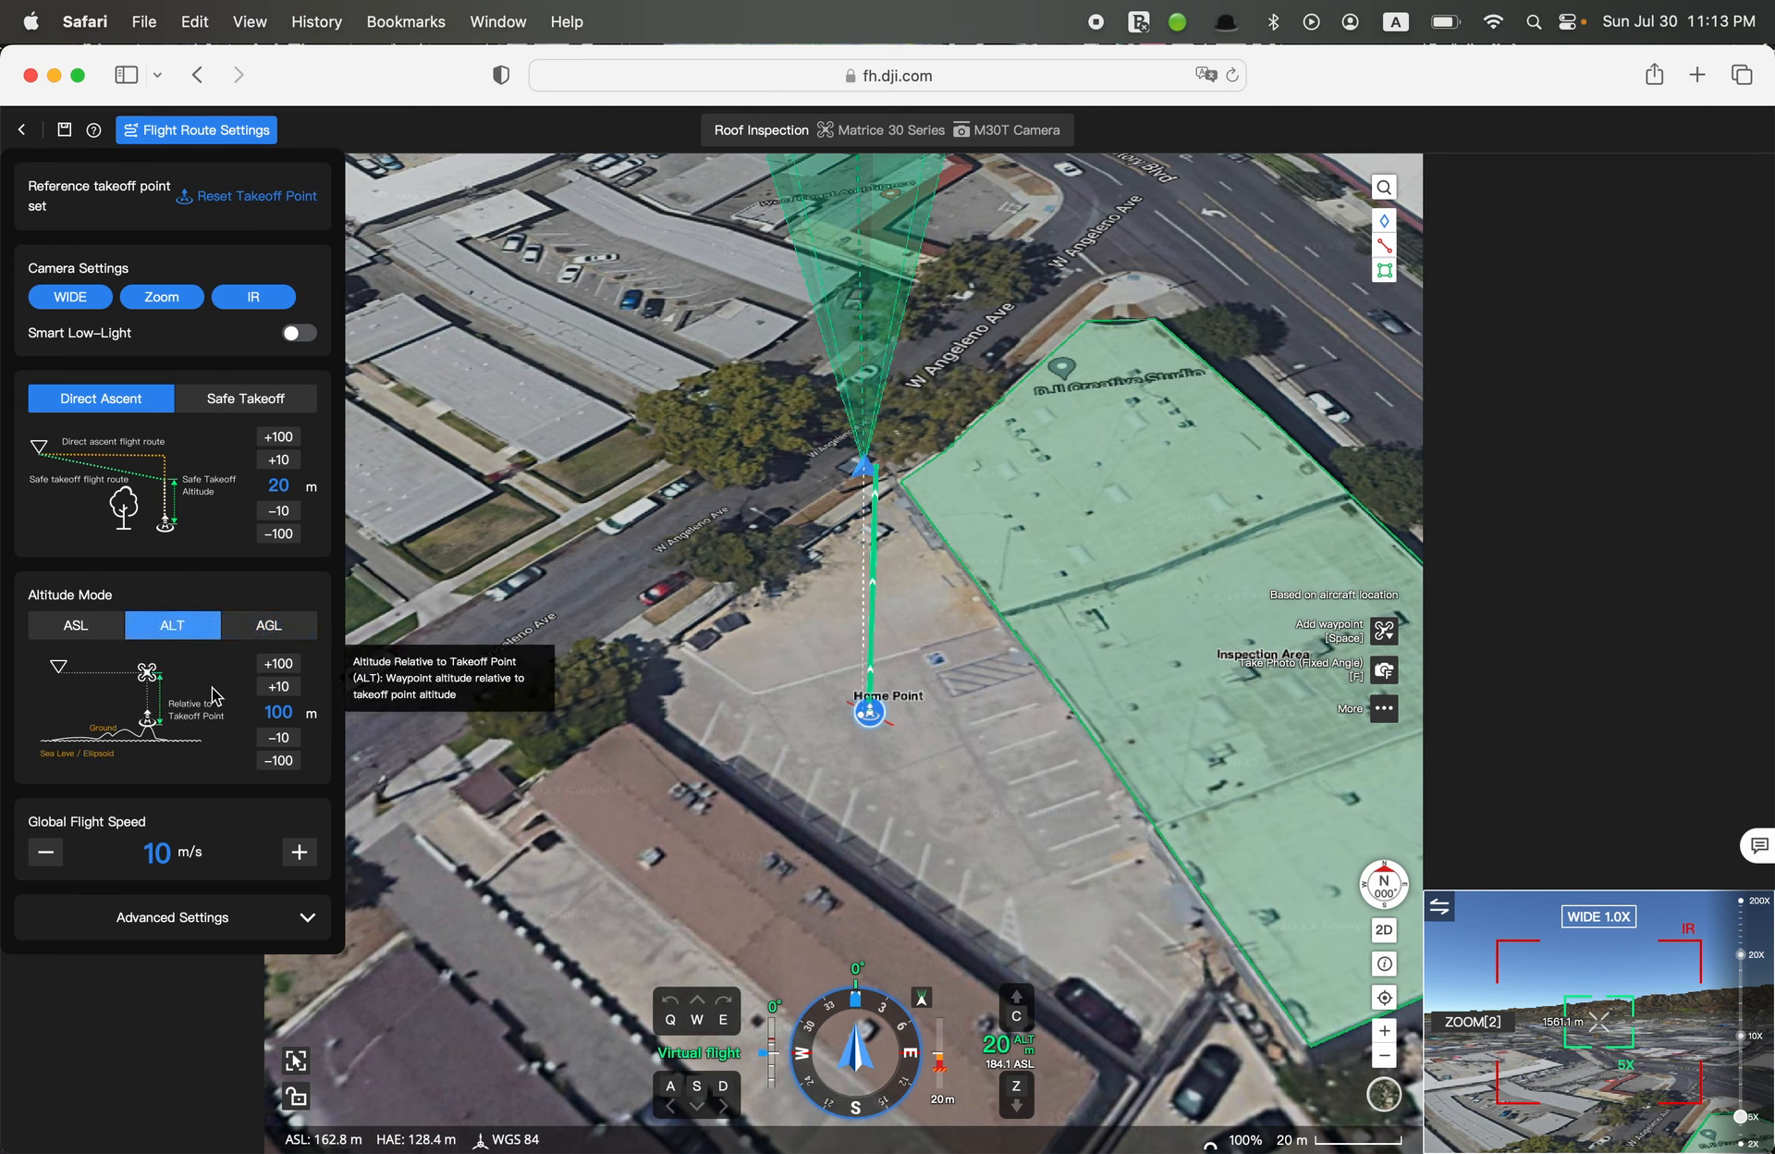
left_click(286, 711)
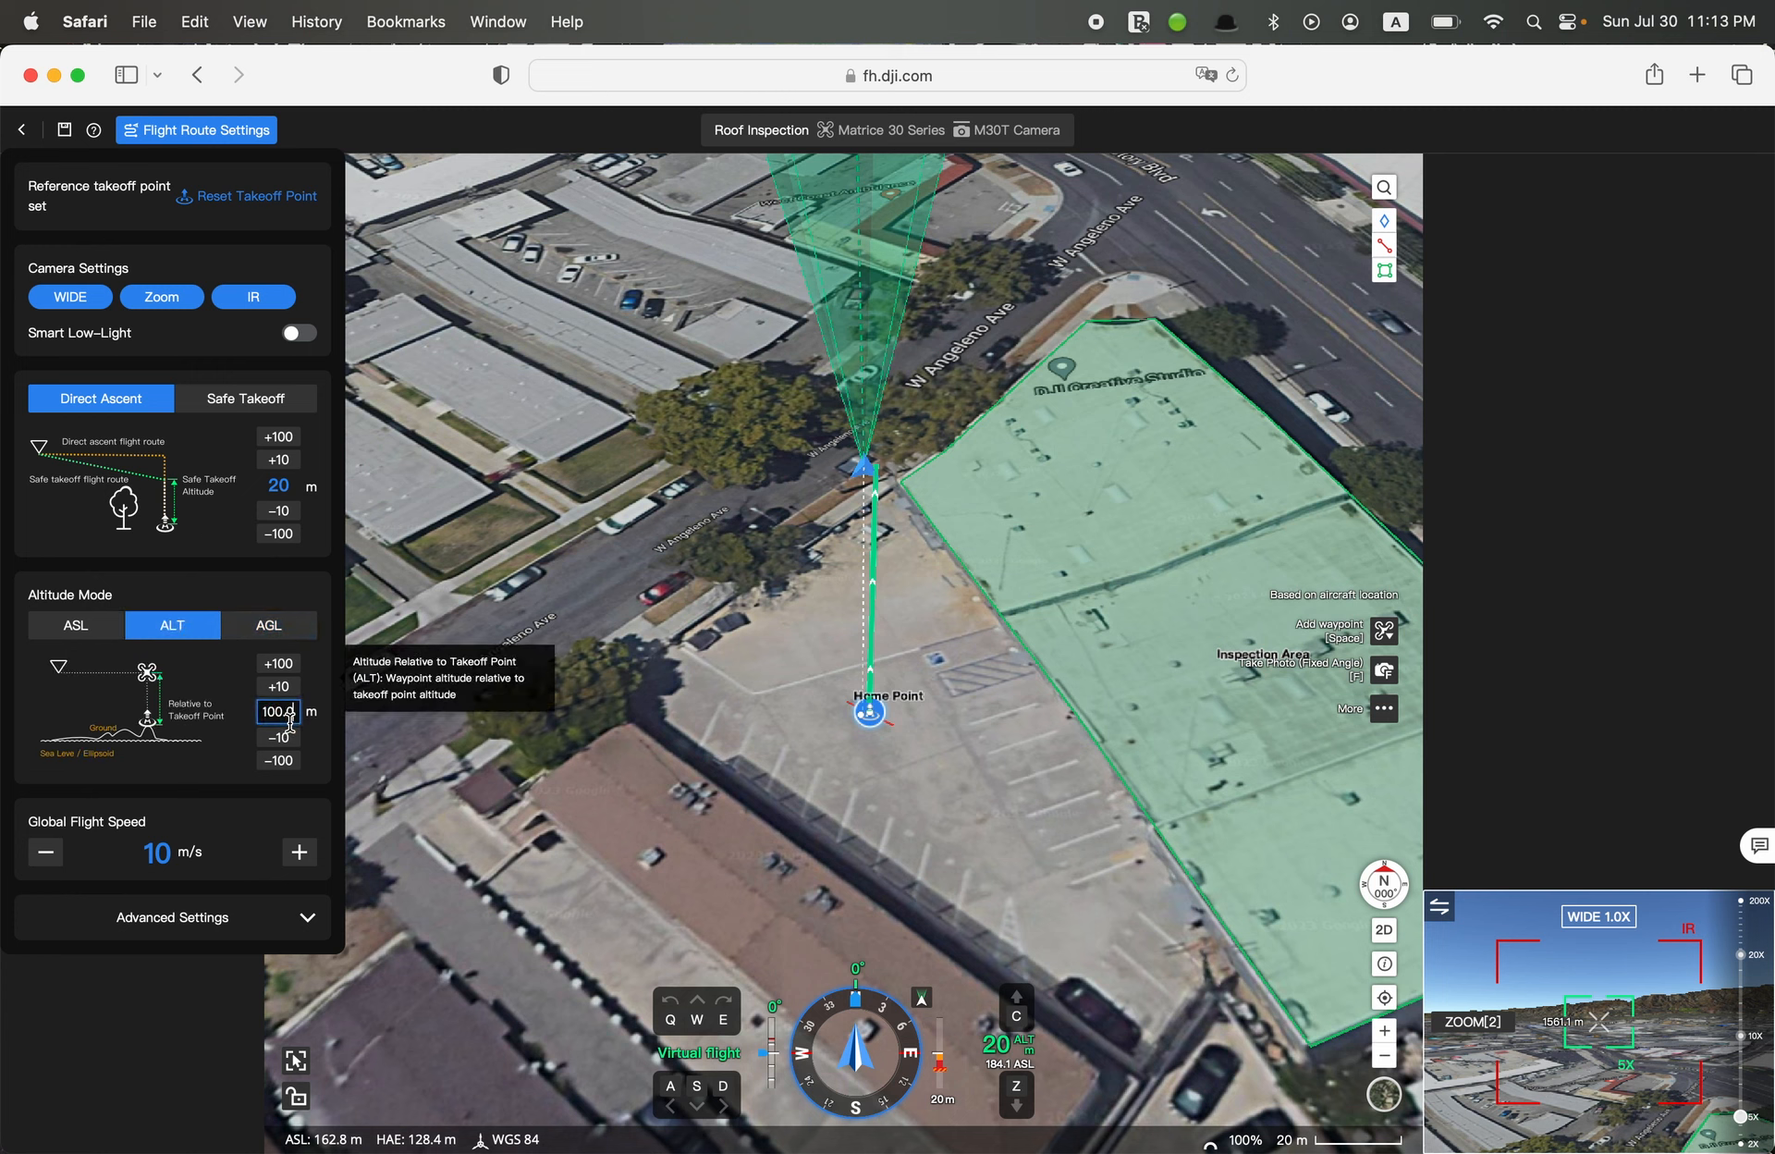
key("BackSpace")
key("BackSpace")
key("BackSpace")
key("BackSpace")
key("BackSpace")
type("35")
left_click(199, 753)
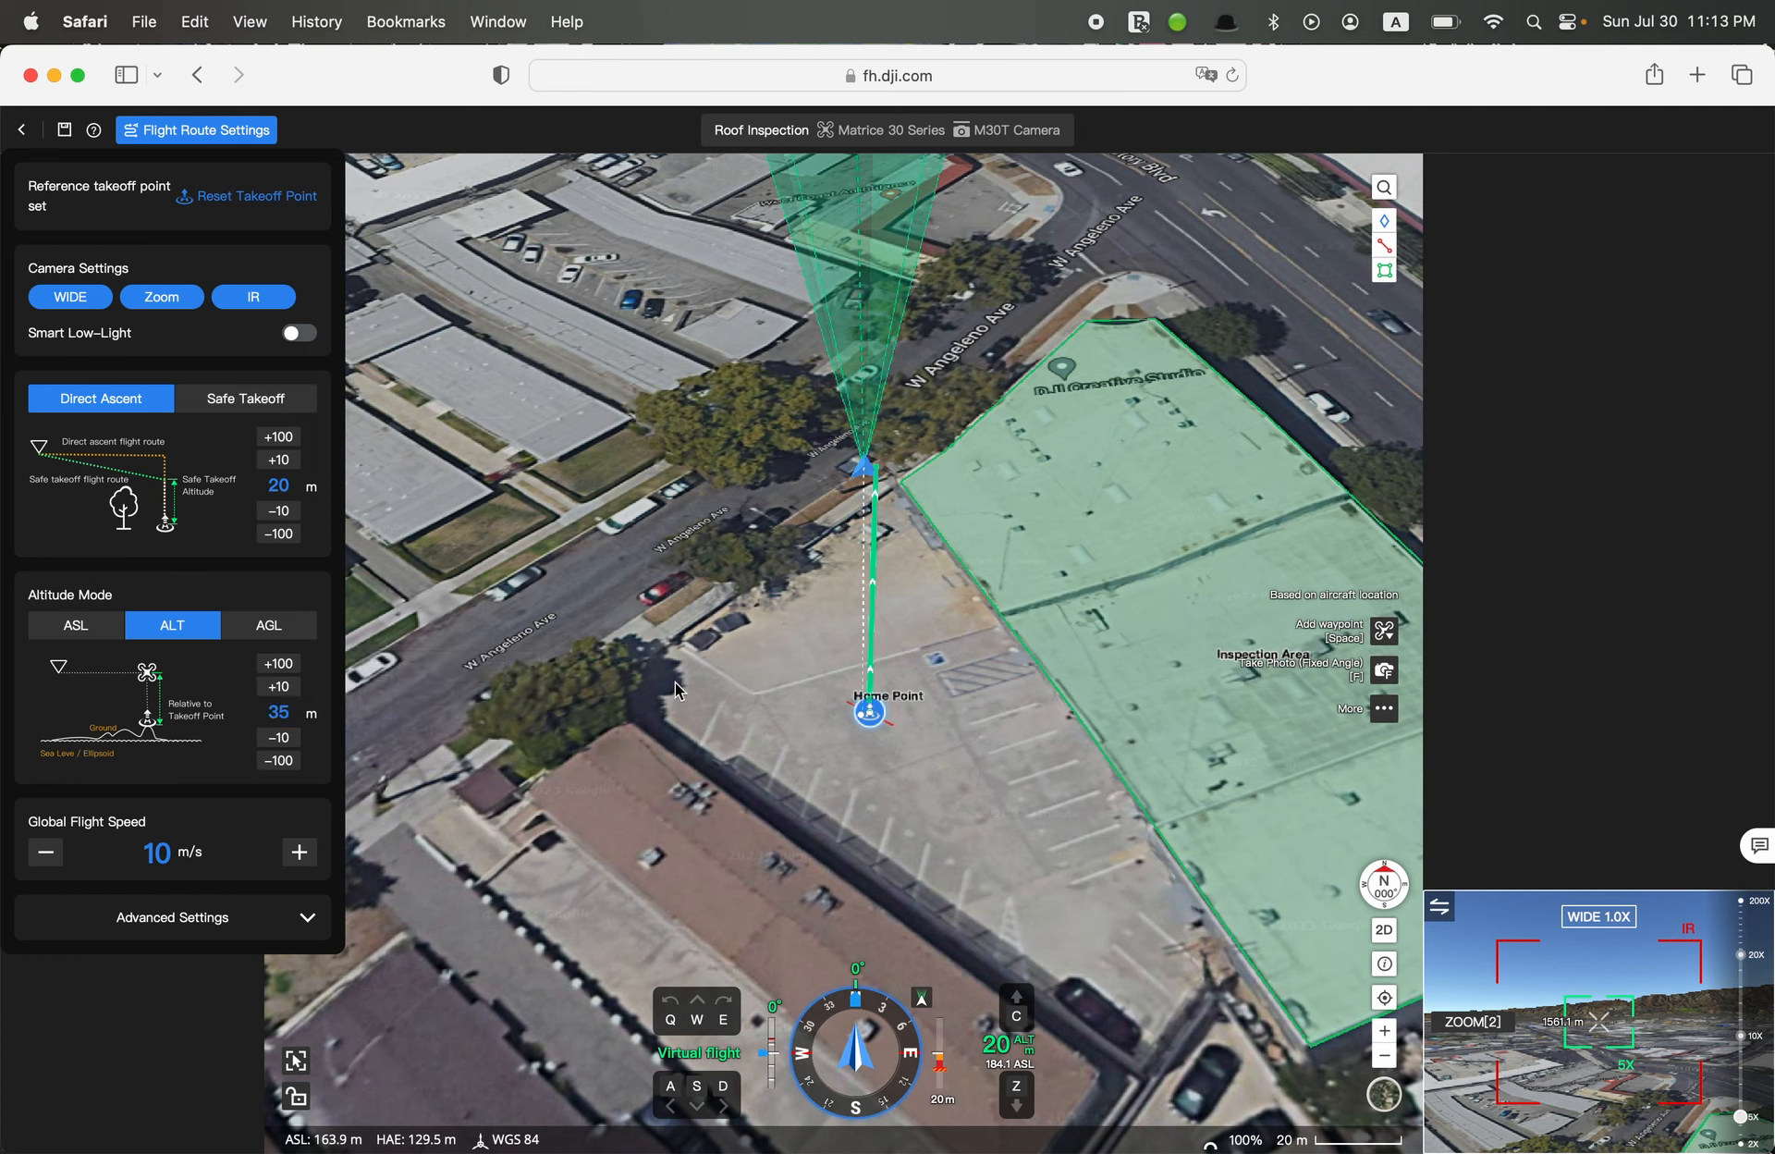
Set the global flight speed to 4 m/s
left_click(46, 851)
left_click(45, 851)
left_click(46, 852)
left_click(48, 855)
left_click(48, 854)
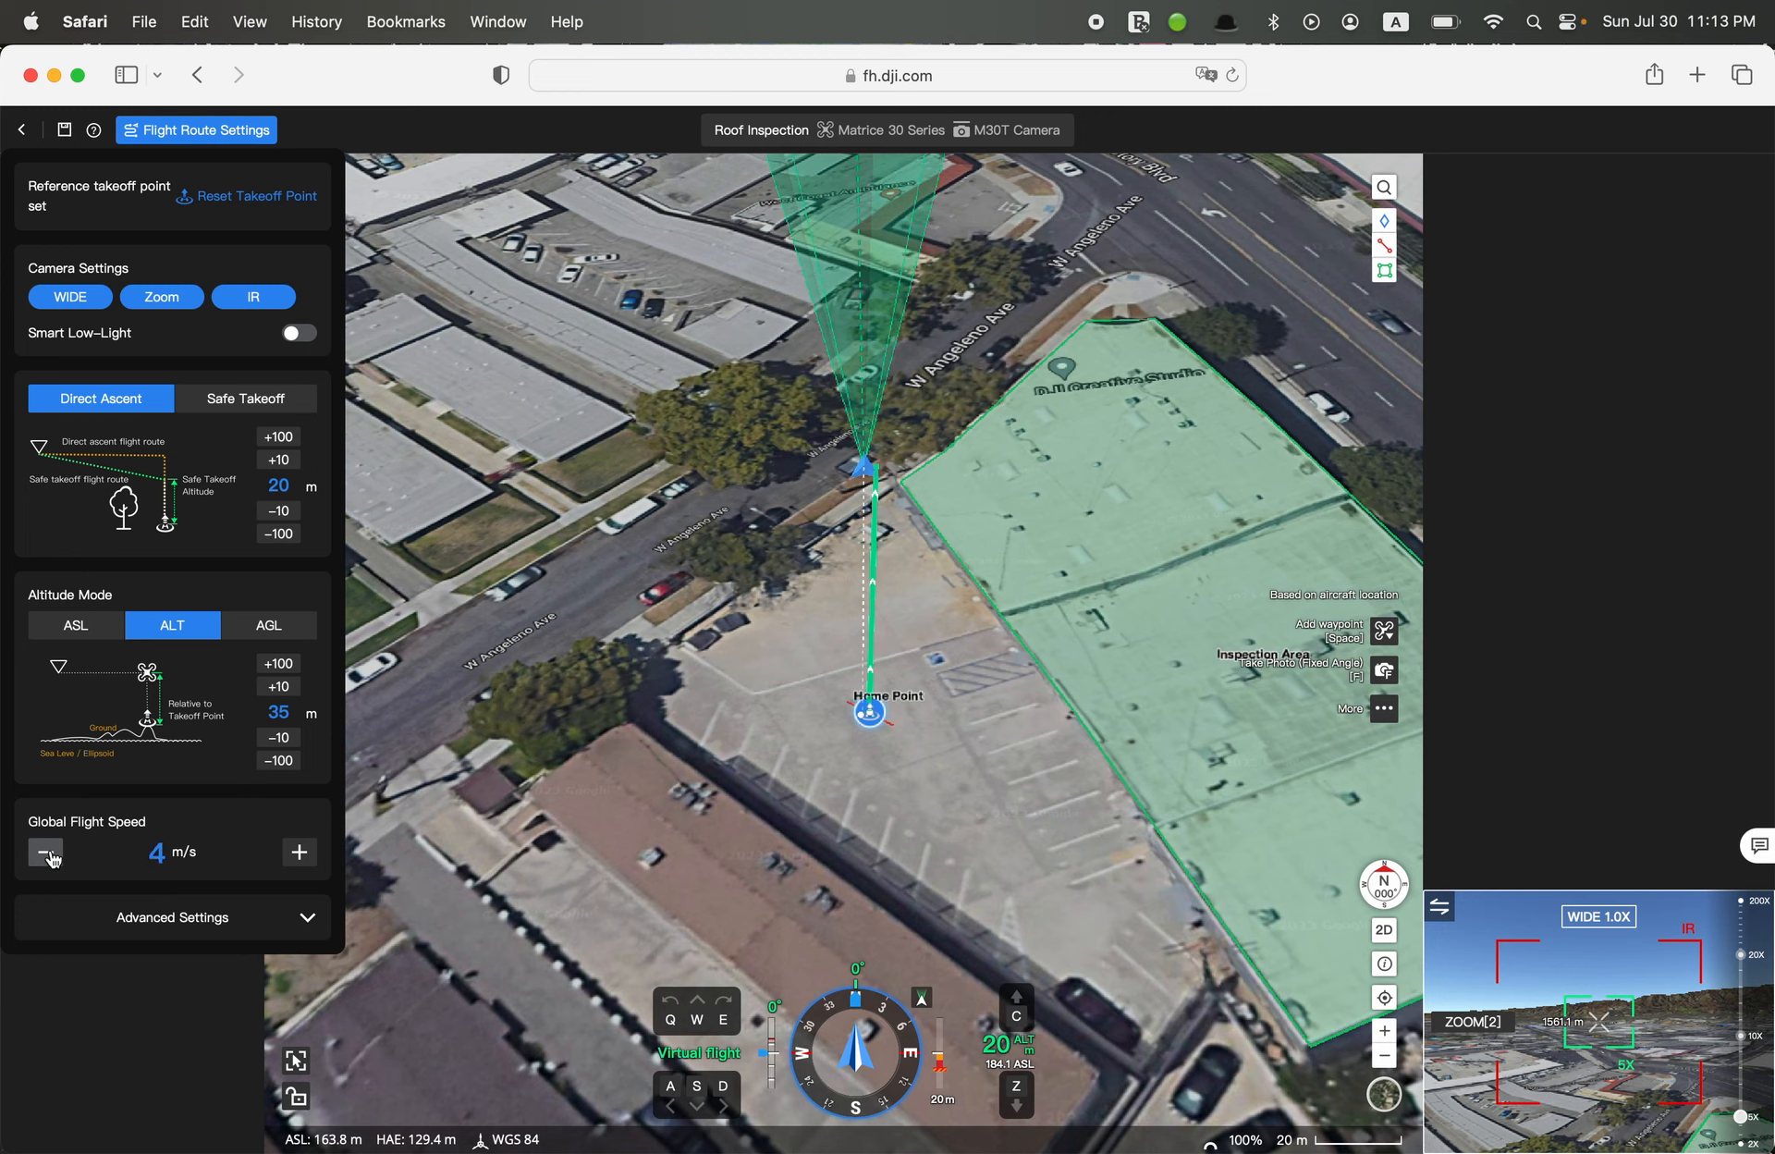
In the advanced settings, select the waypoint type "Straight route. Aircraft stops"
left_click(239, 937)
scroll(238, 936, "down", 2)
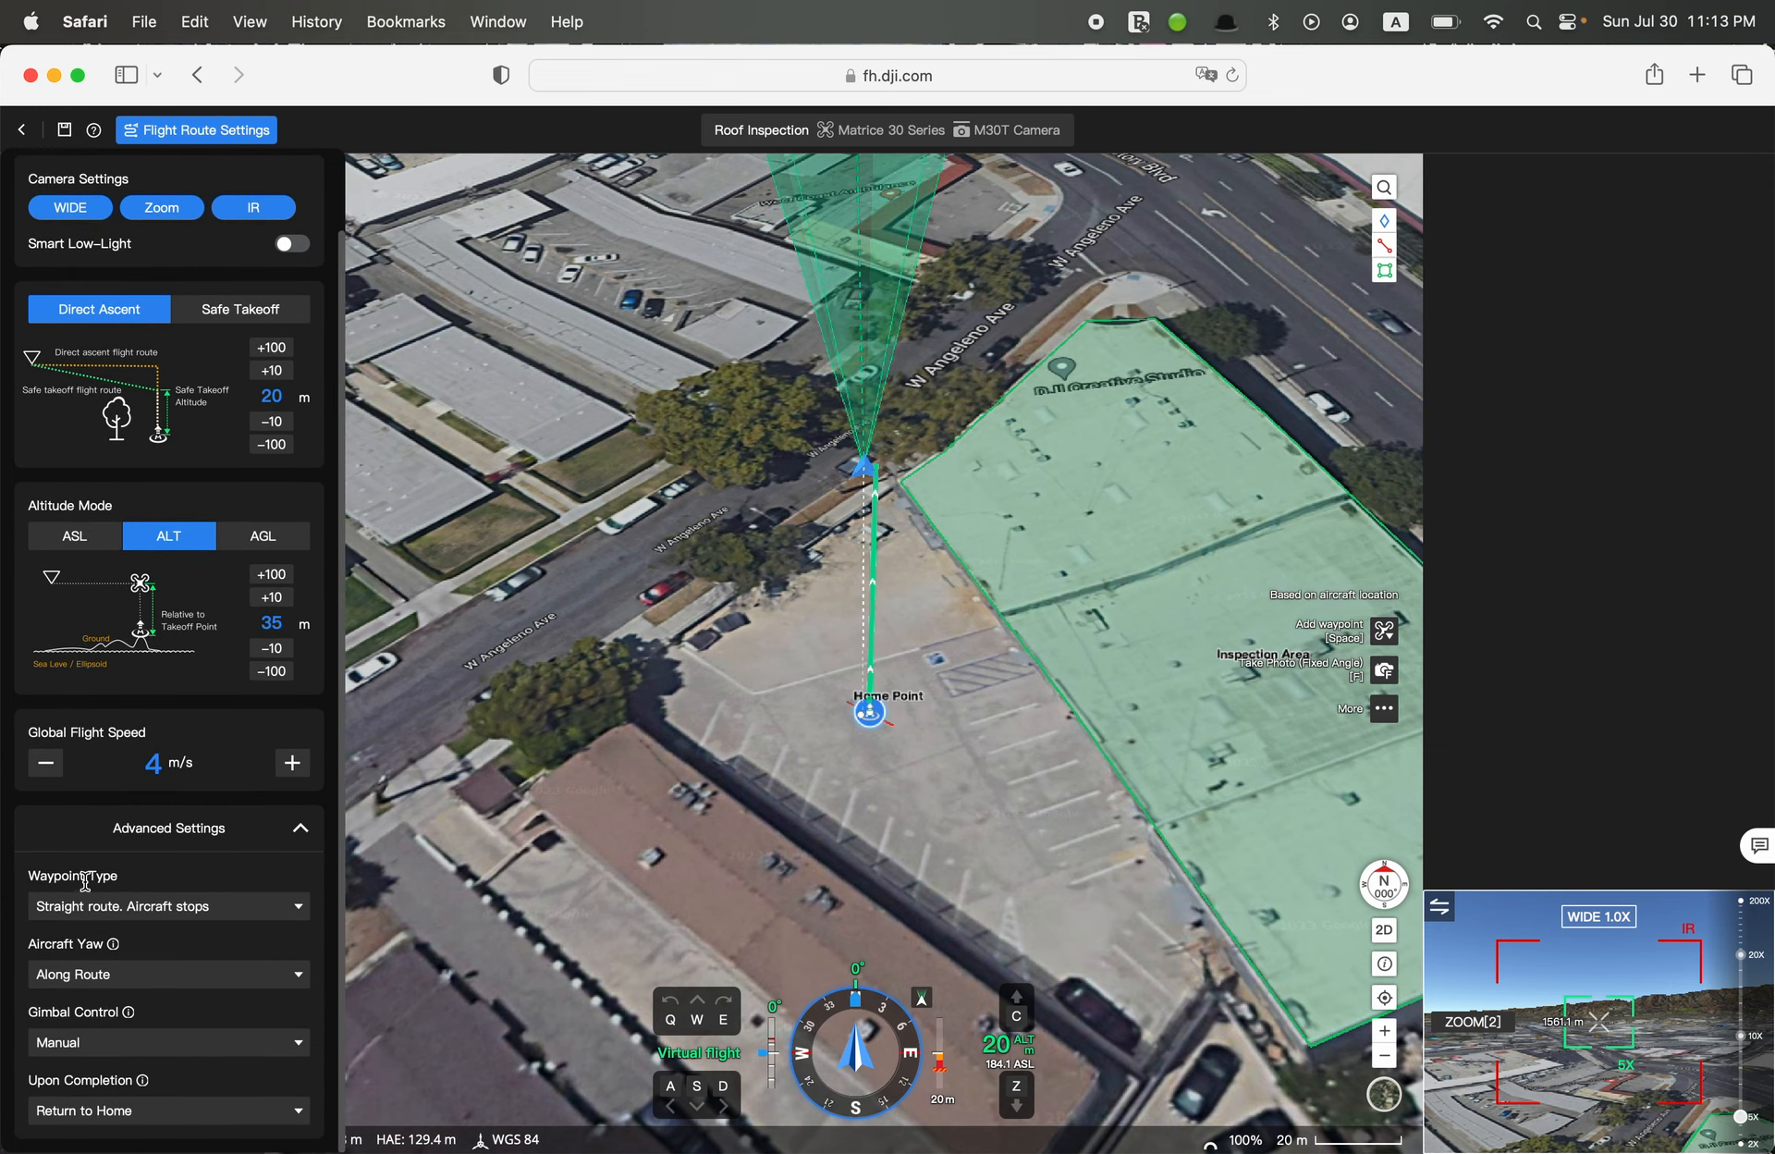
left_click(121, 911)
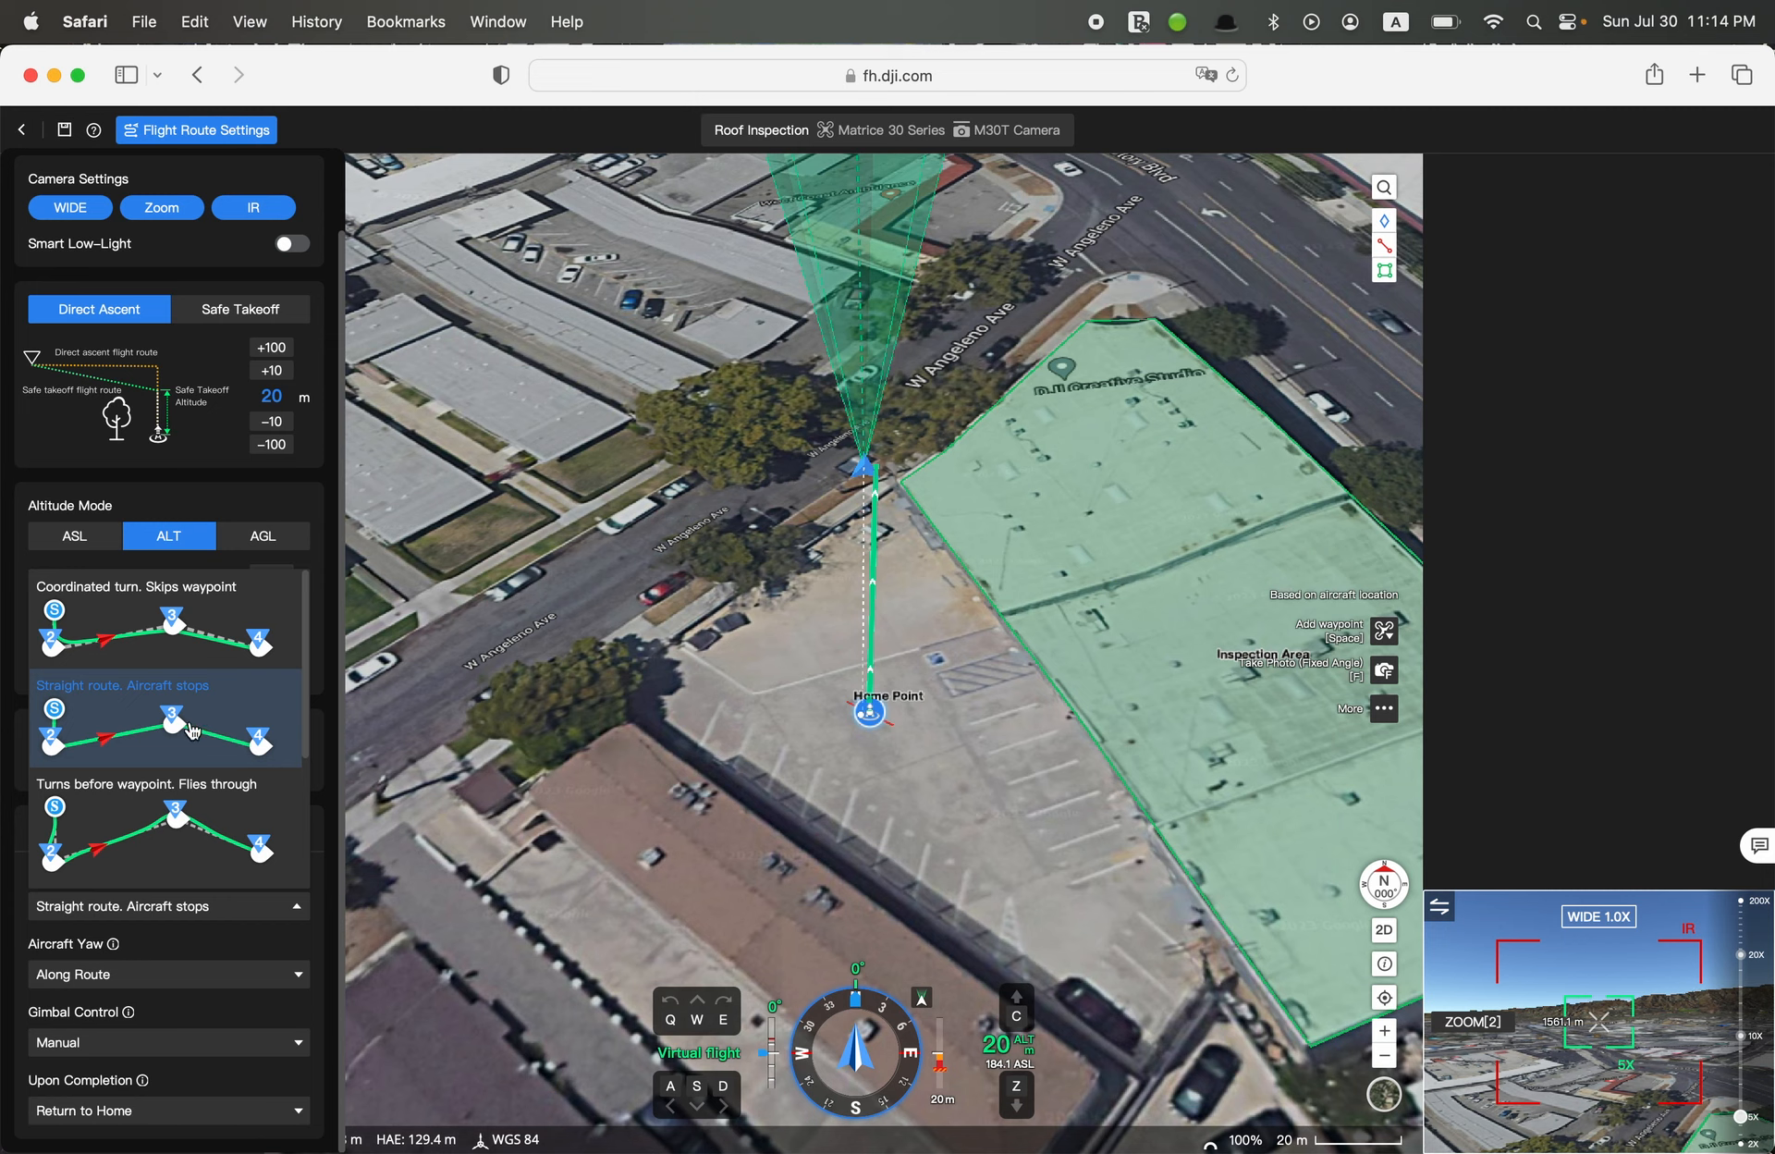
left_click(192, 730)
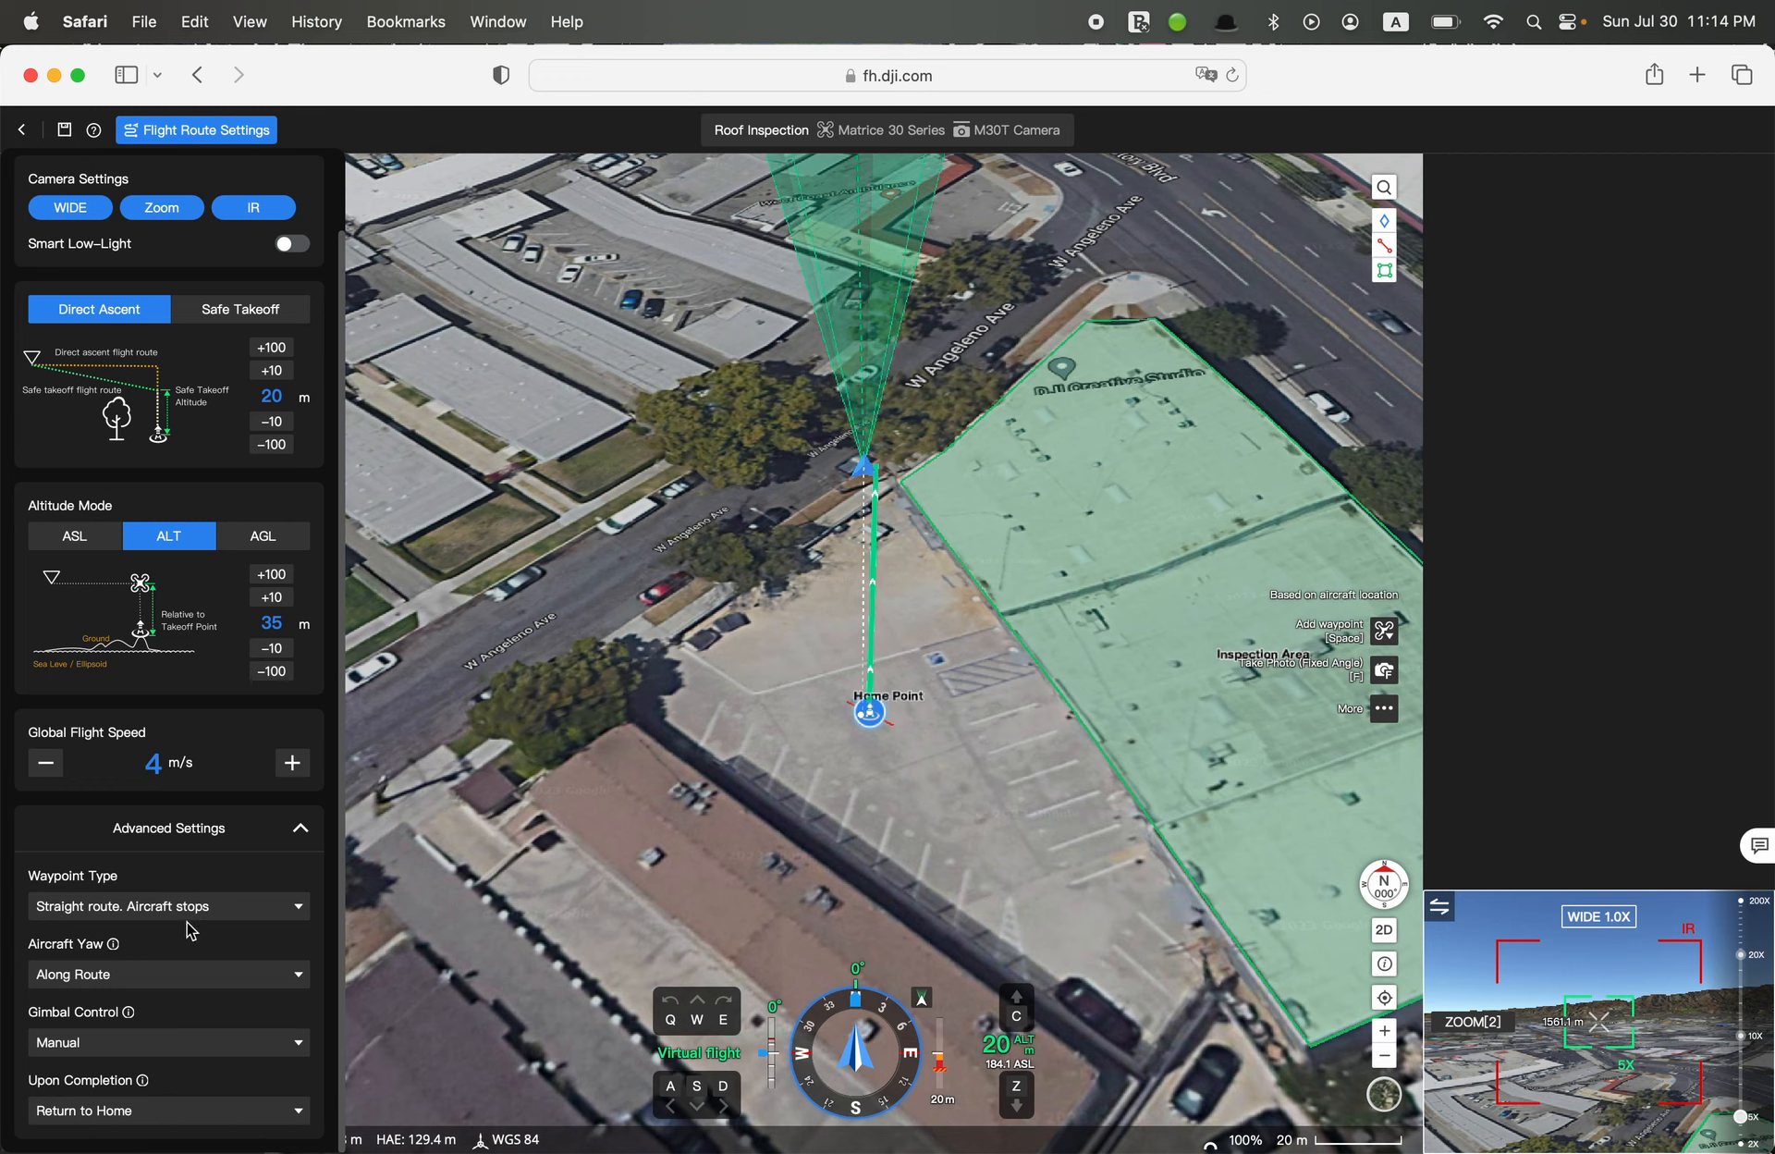
Review the aircraft yaw options and their explanation, then collapse the advanced settings
mouse_move(114, 944)
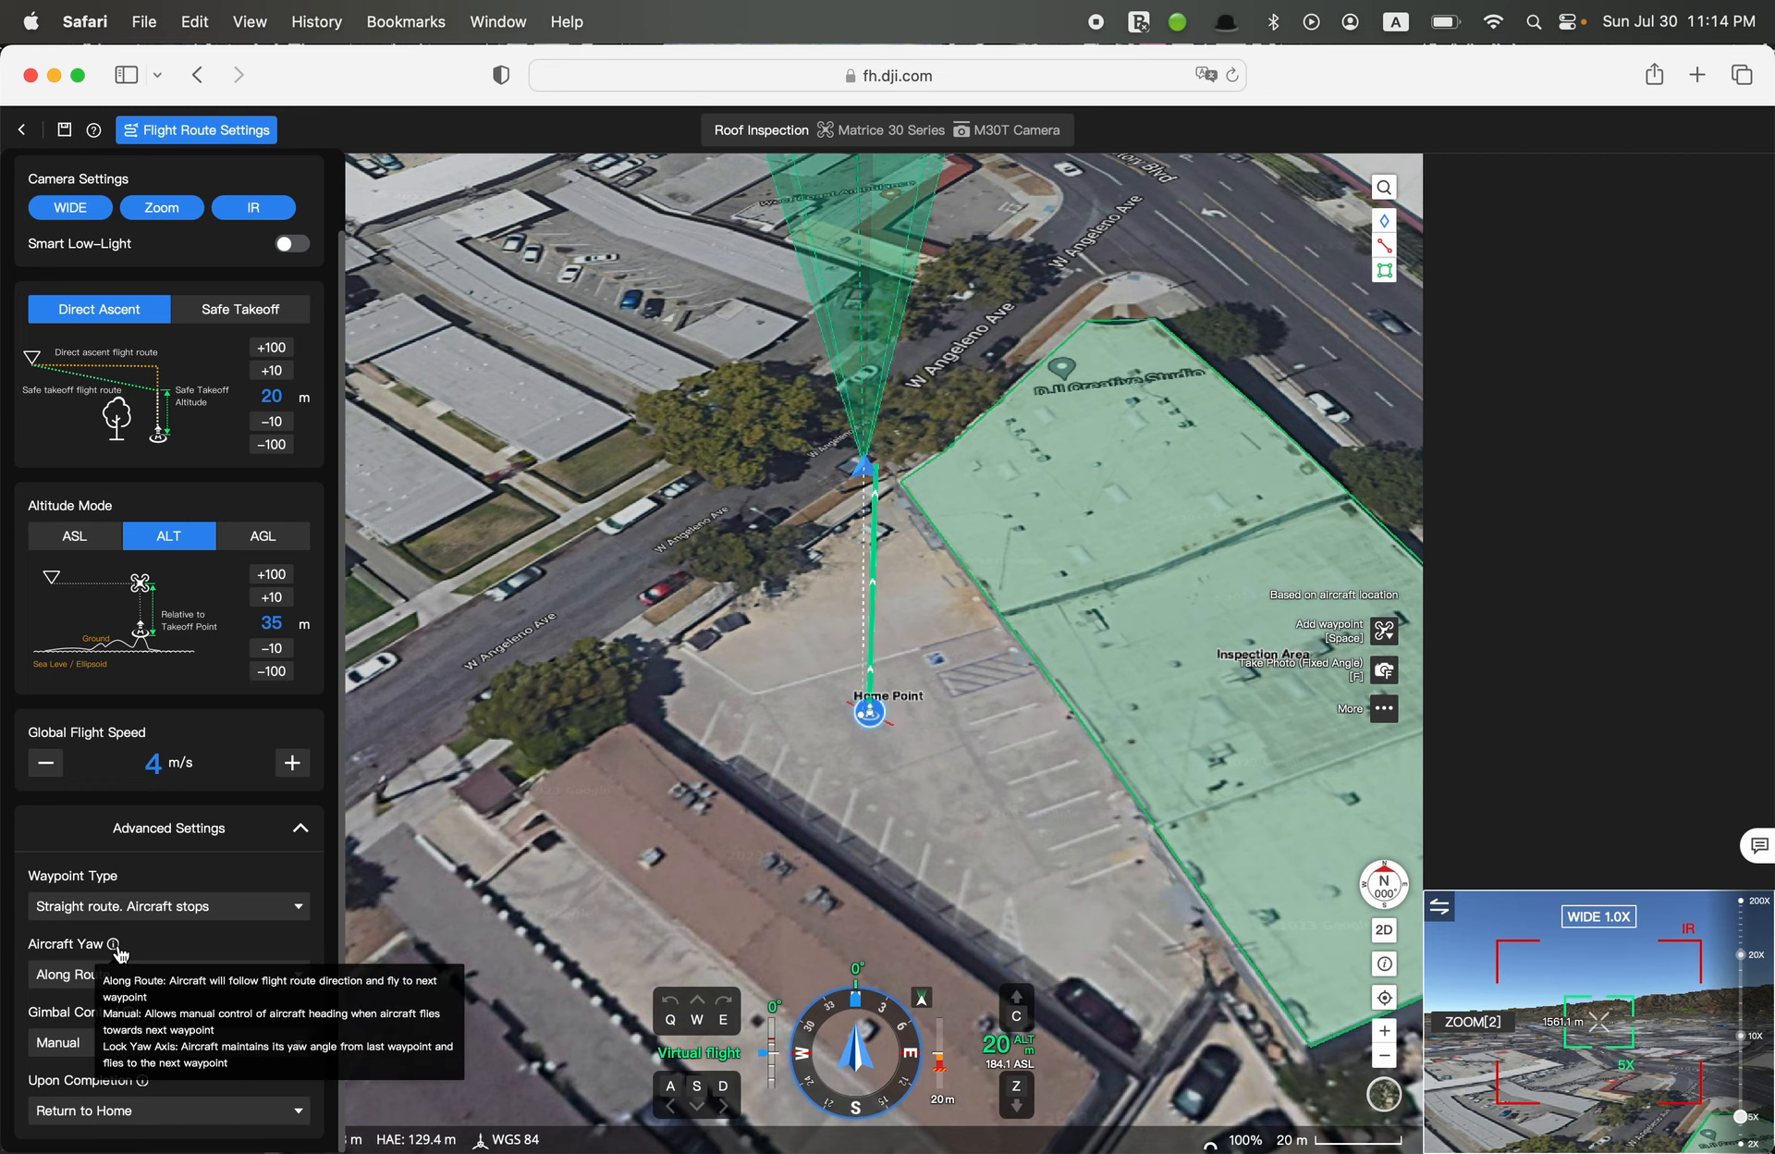
left_click(63, 973)
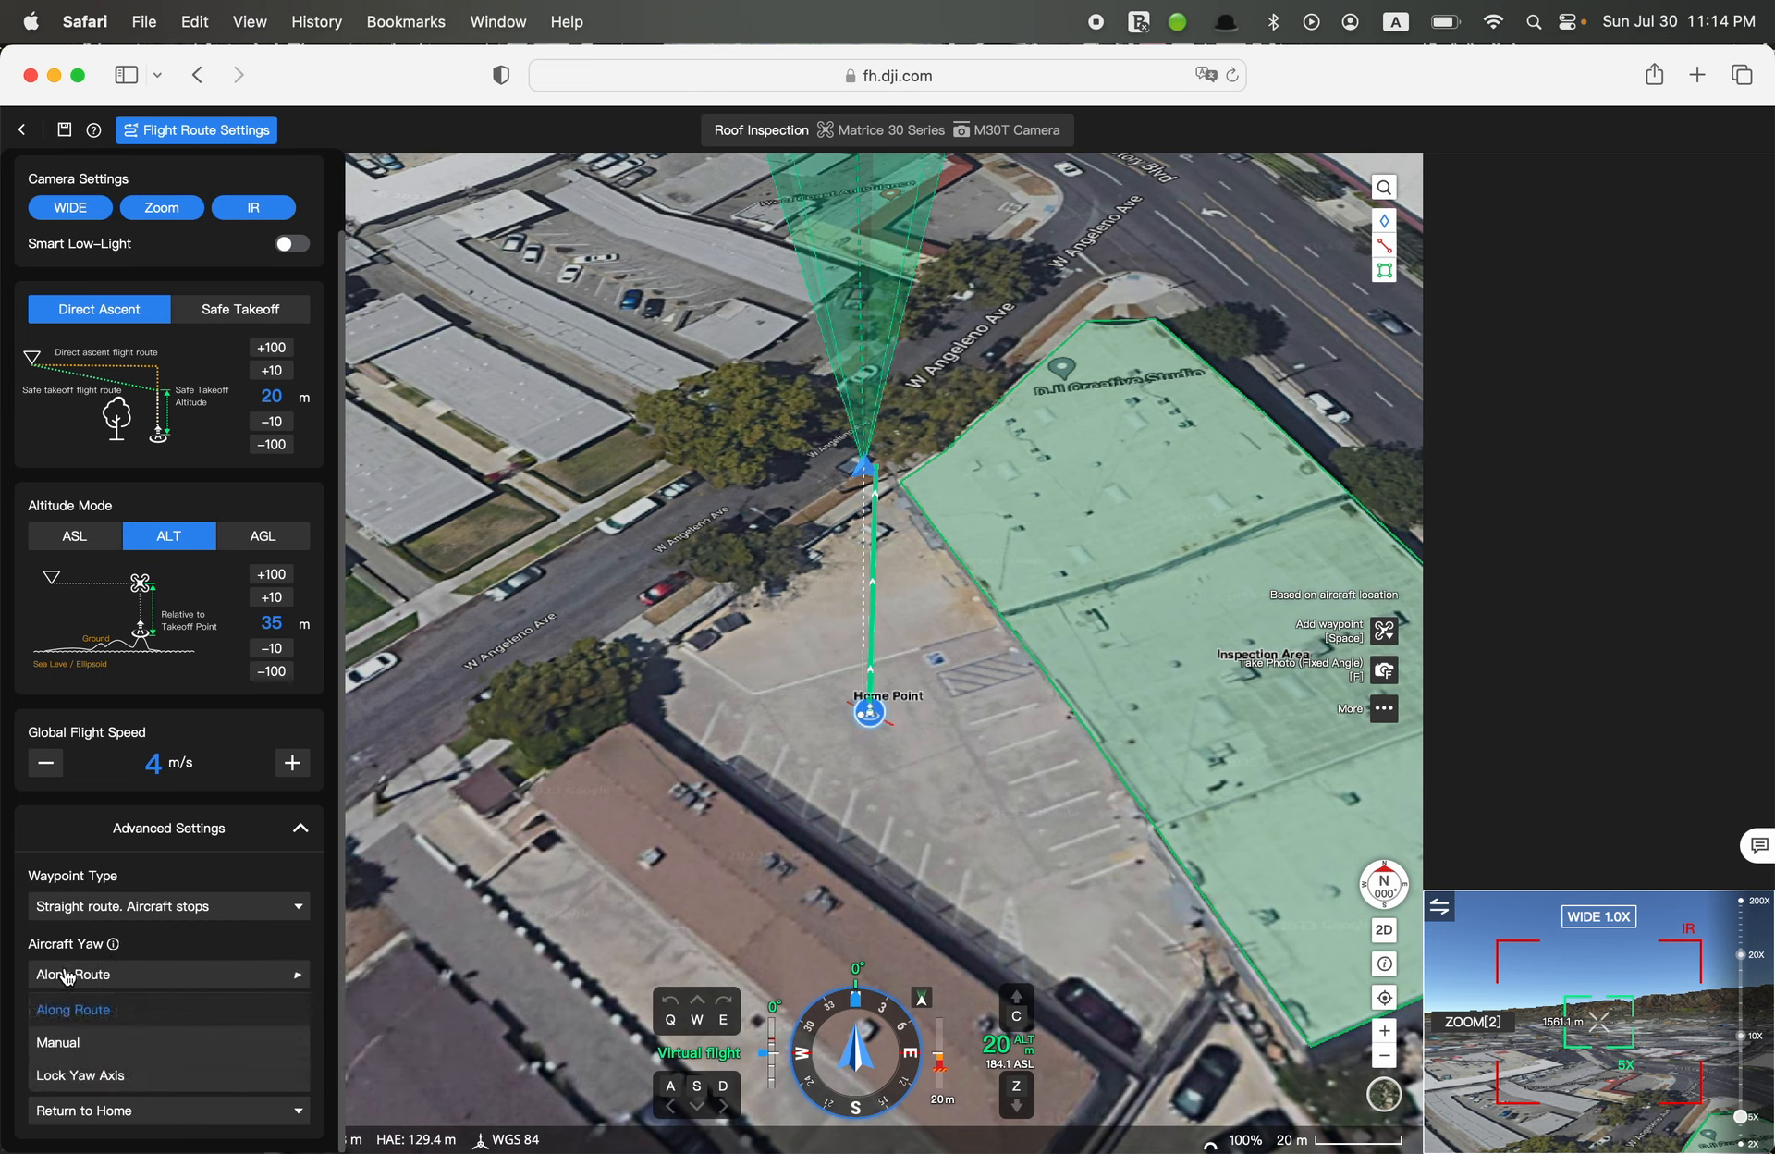
left_click(158, 945)
mouse_move(114, 948)
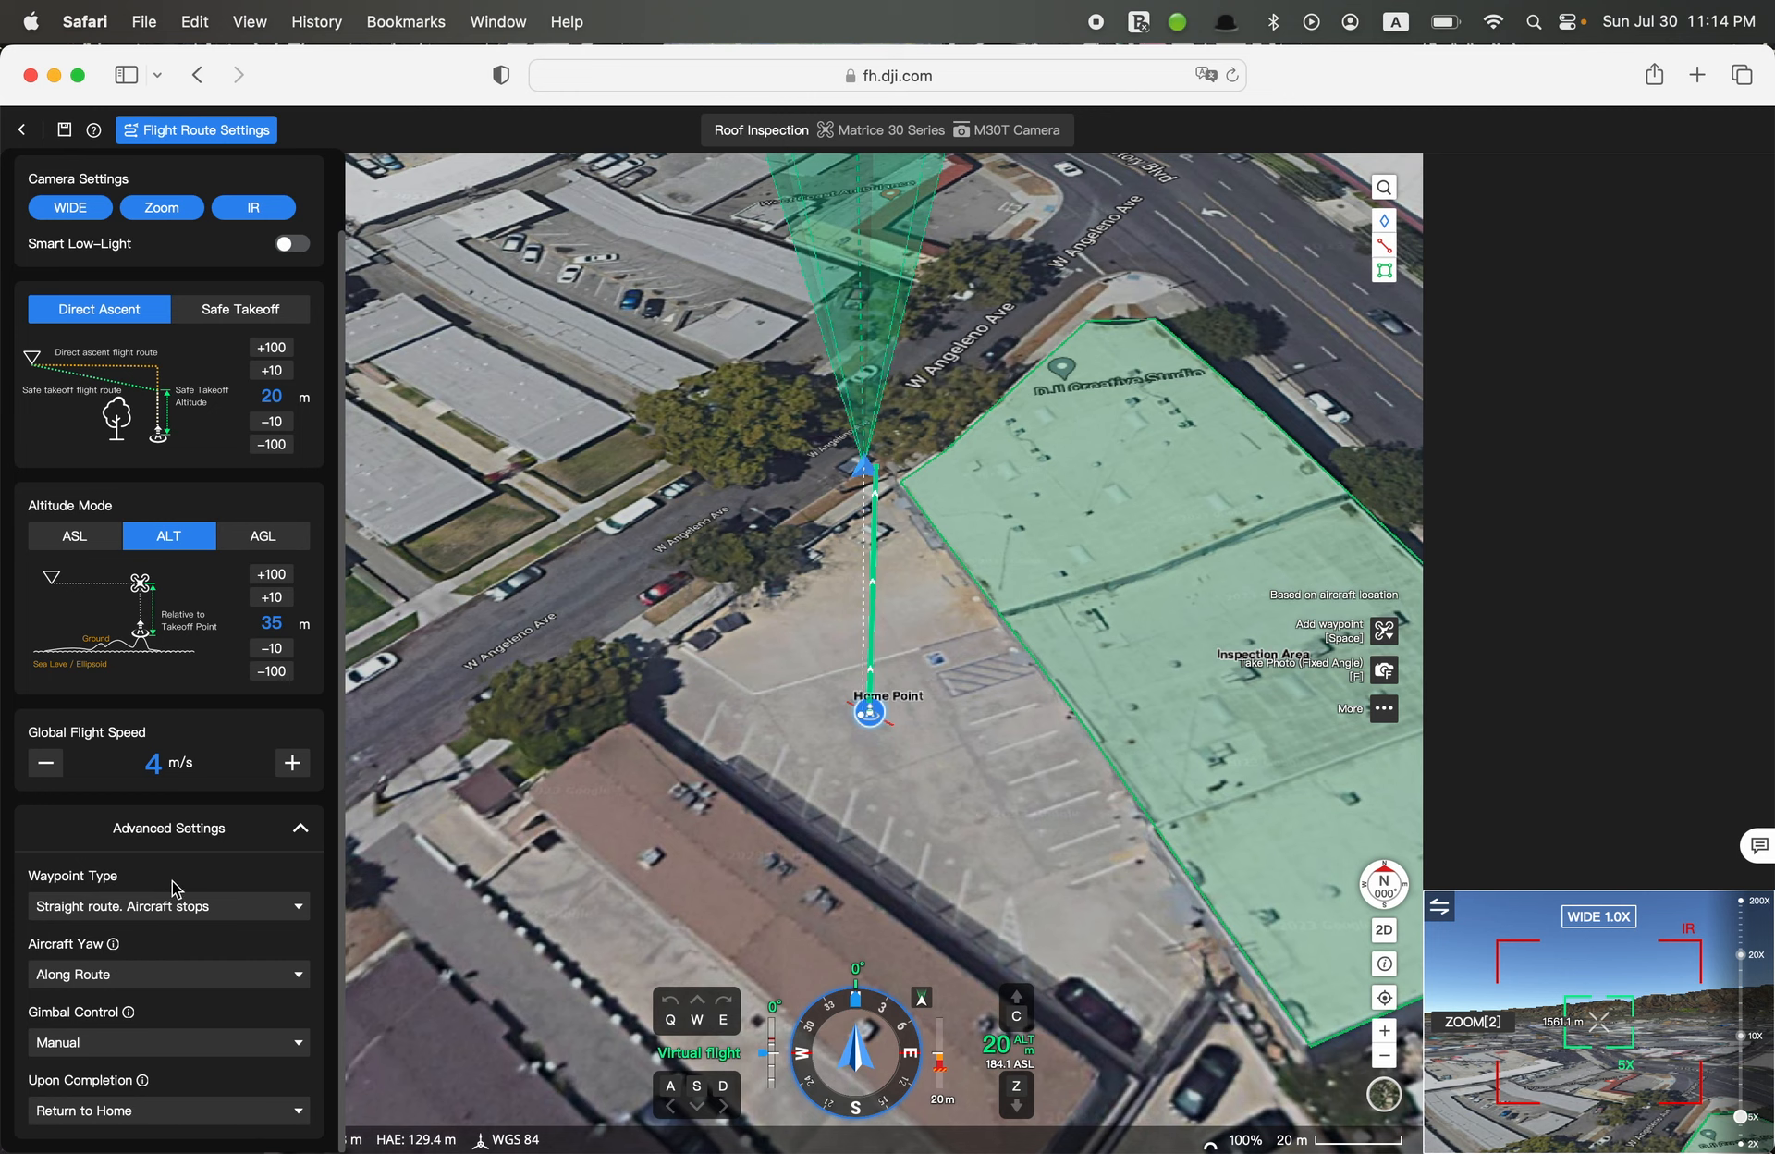
left_click(285, 828)
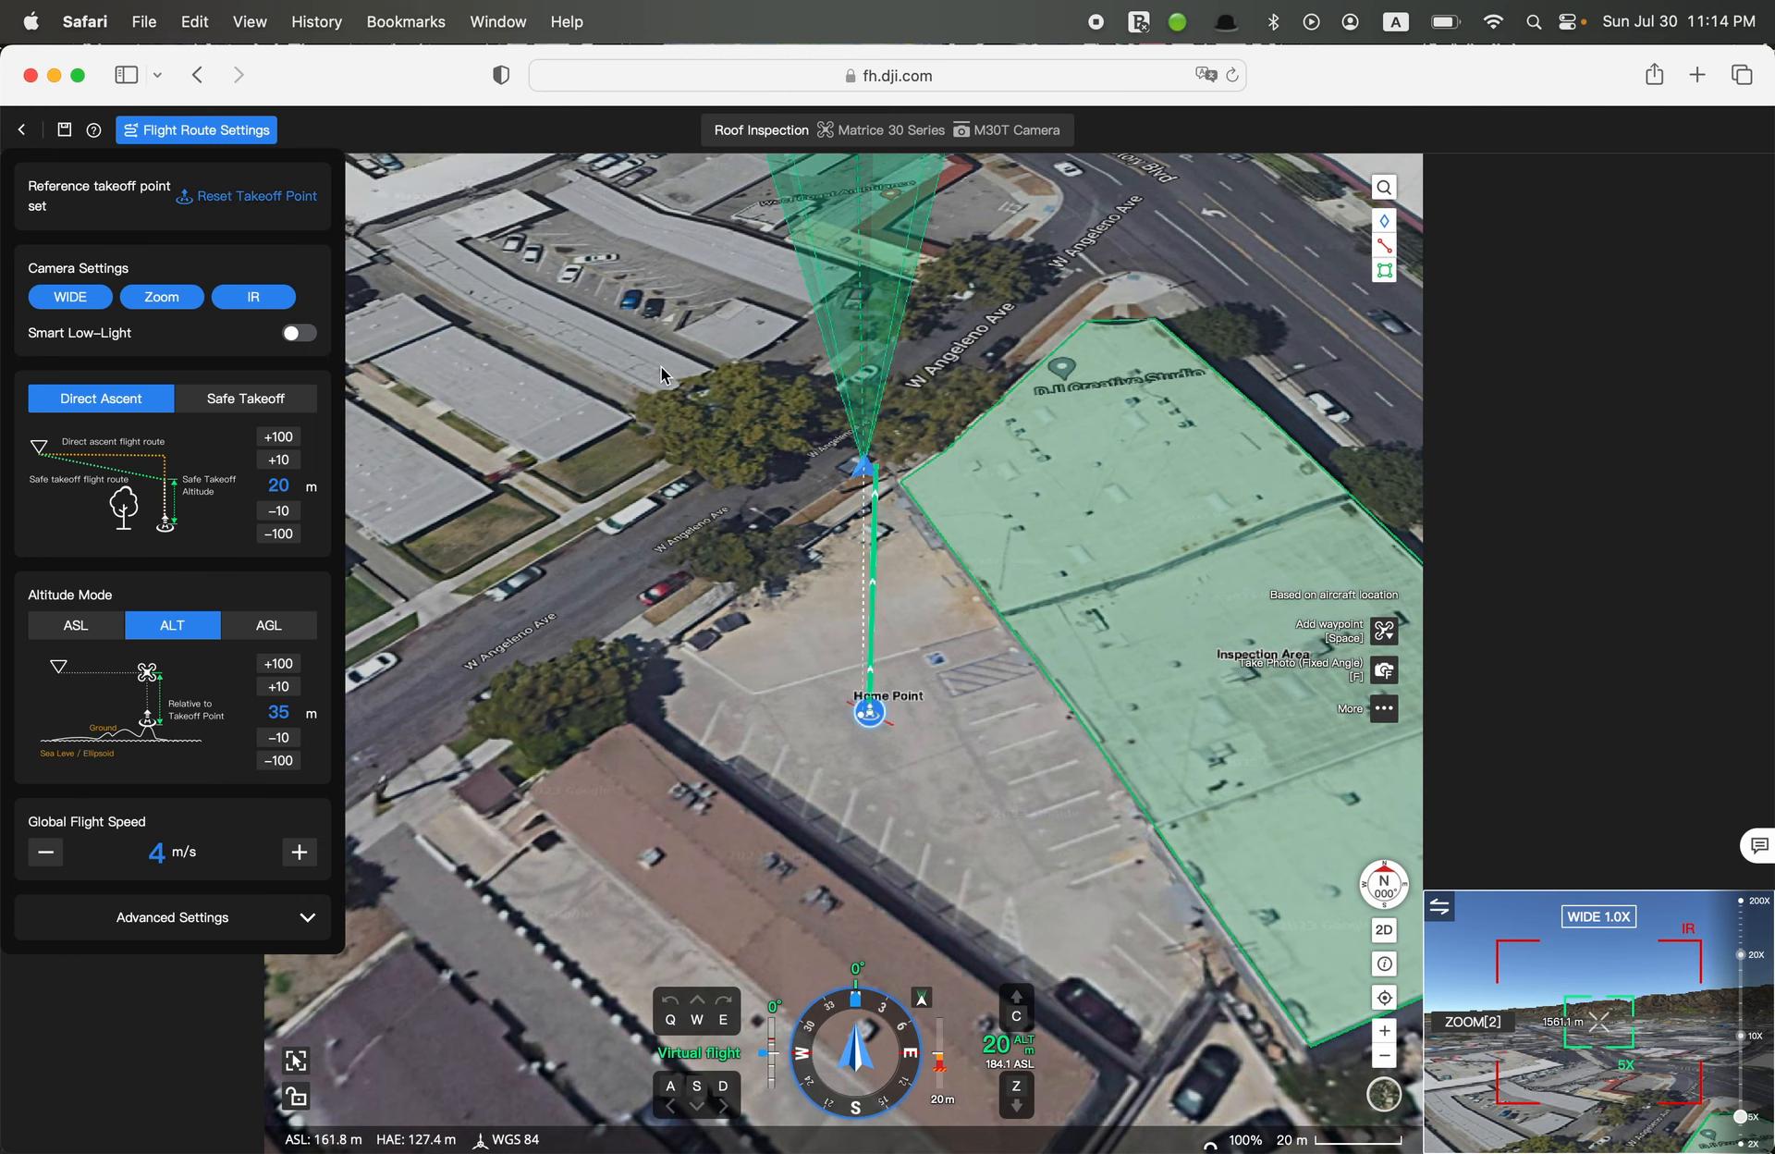
Read the flight route editor's keyboard shortcut instructions and close them
left_click(101, 140)
left_click(101, 140)
left_click(102, 140)
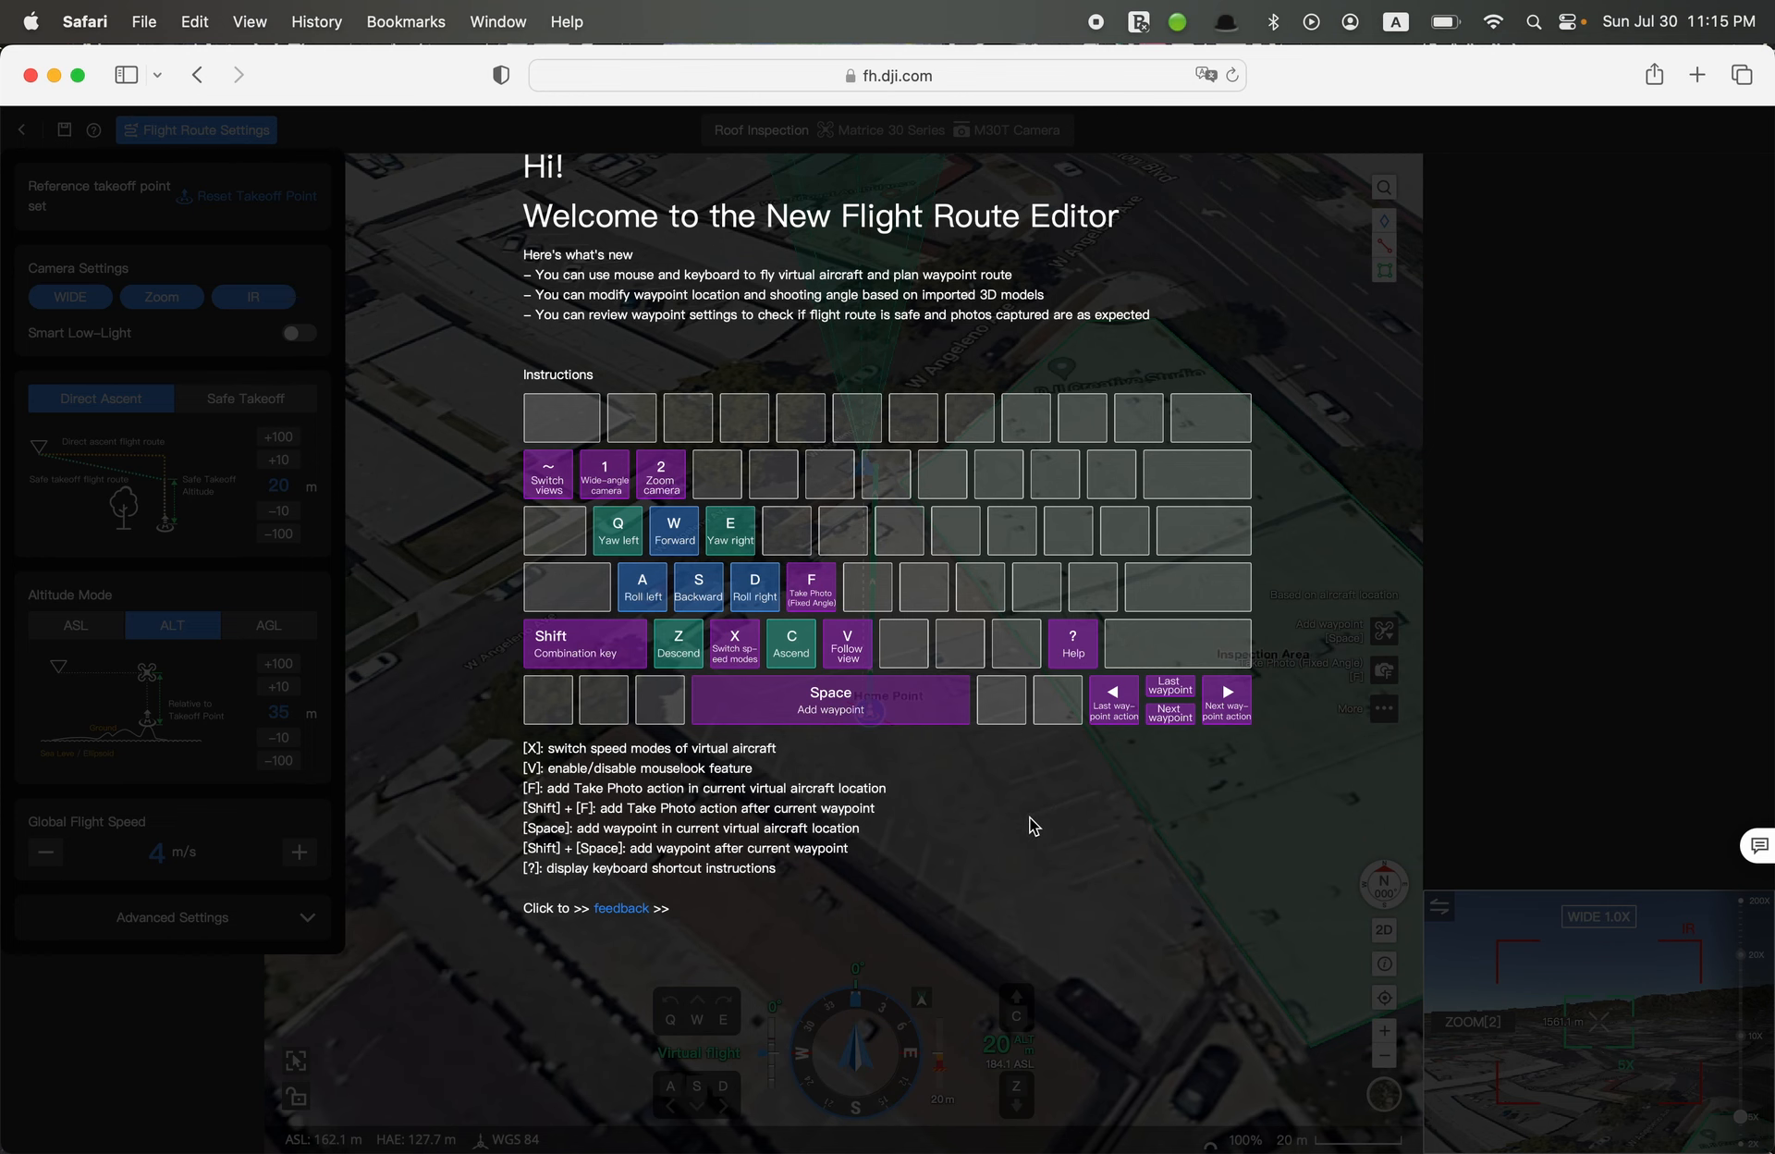
left_click(985, 816)
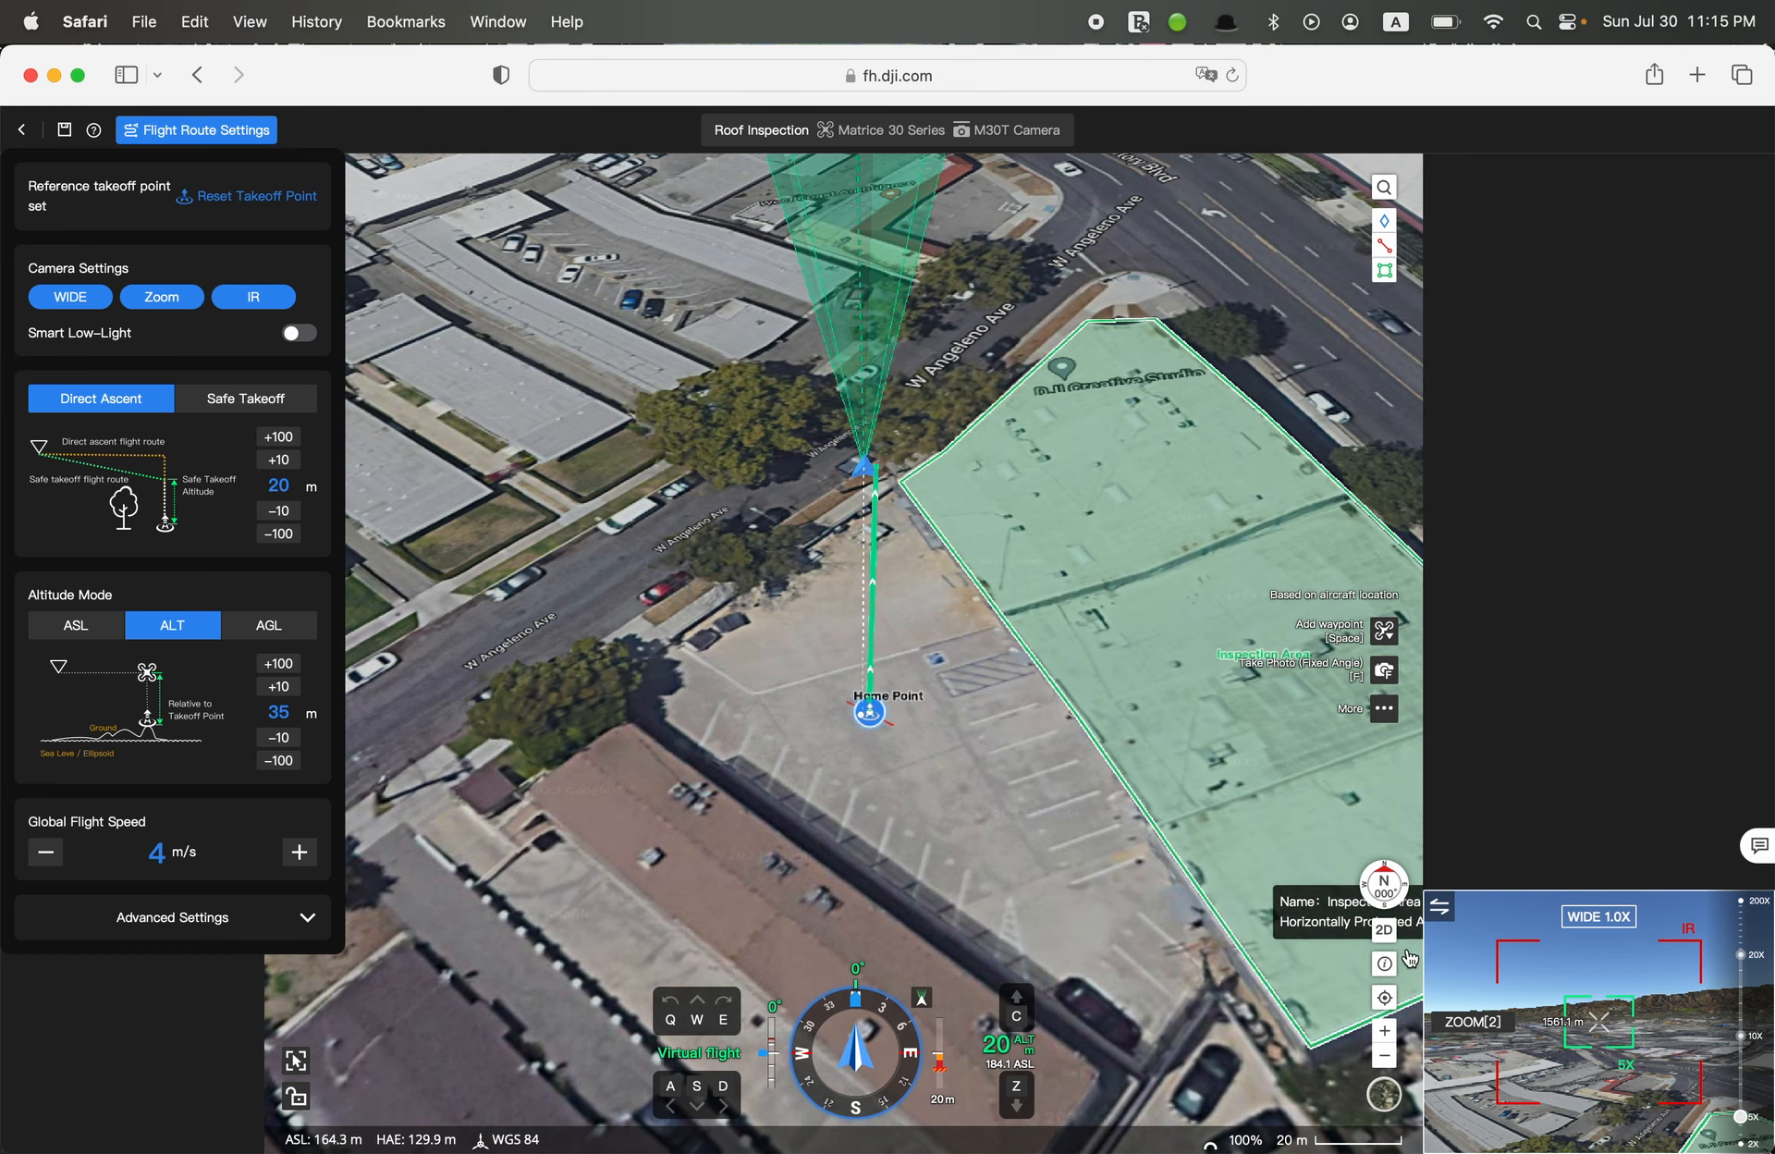
Switch the map to 2D and fly the virtual aircraft left, right, forward and backward around the Home Point
left_click(1383, 931)
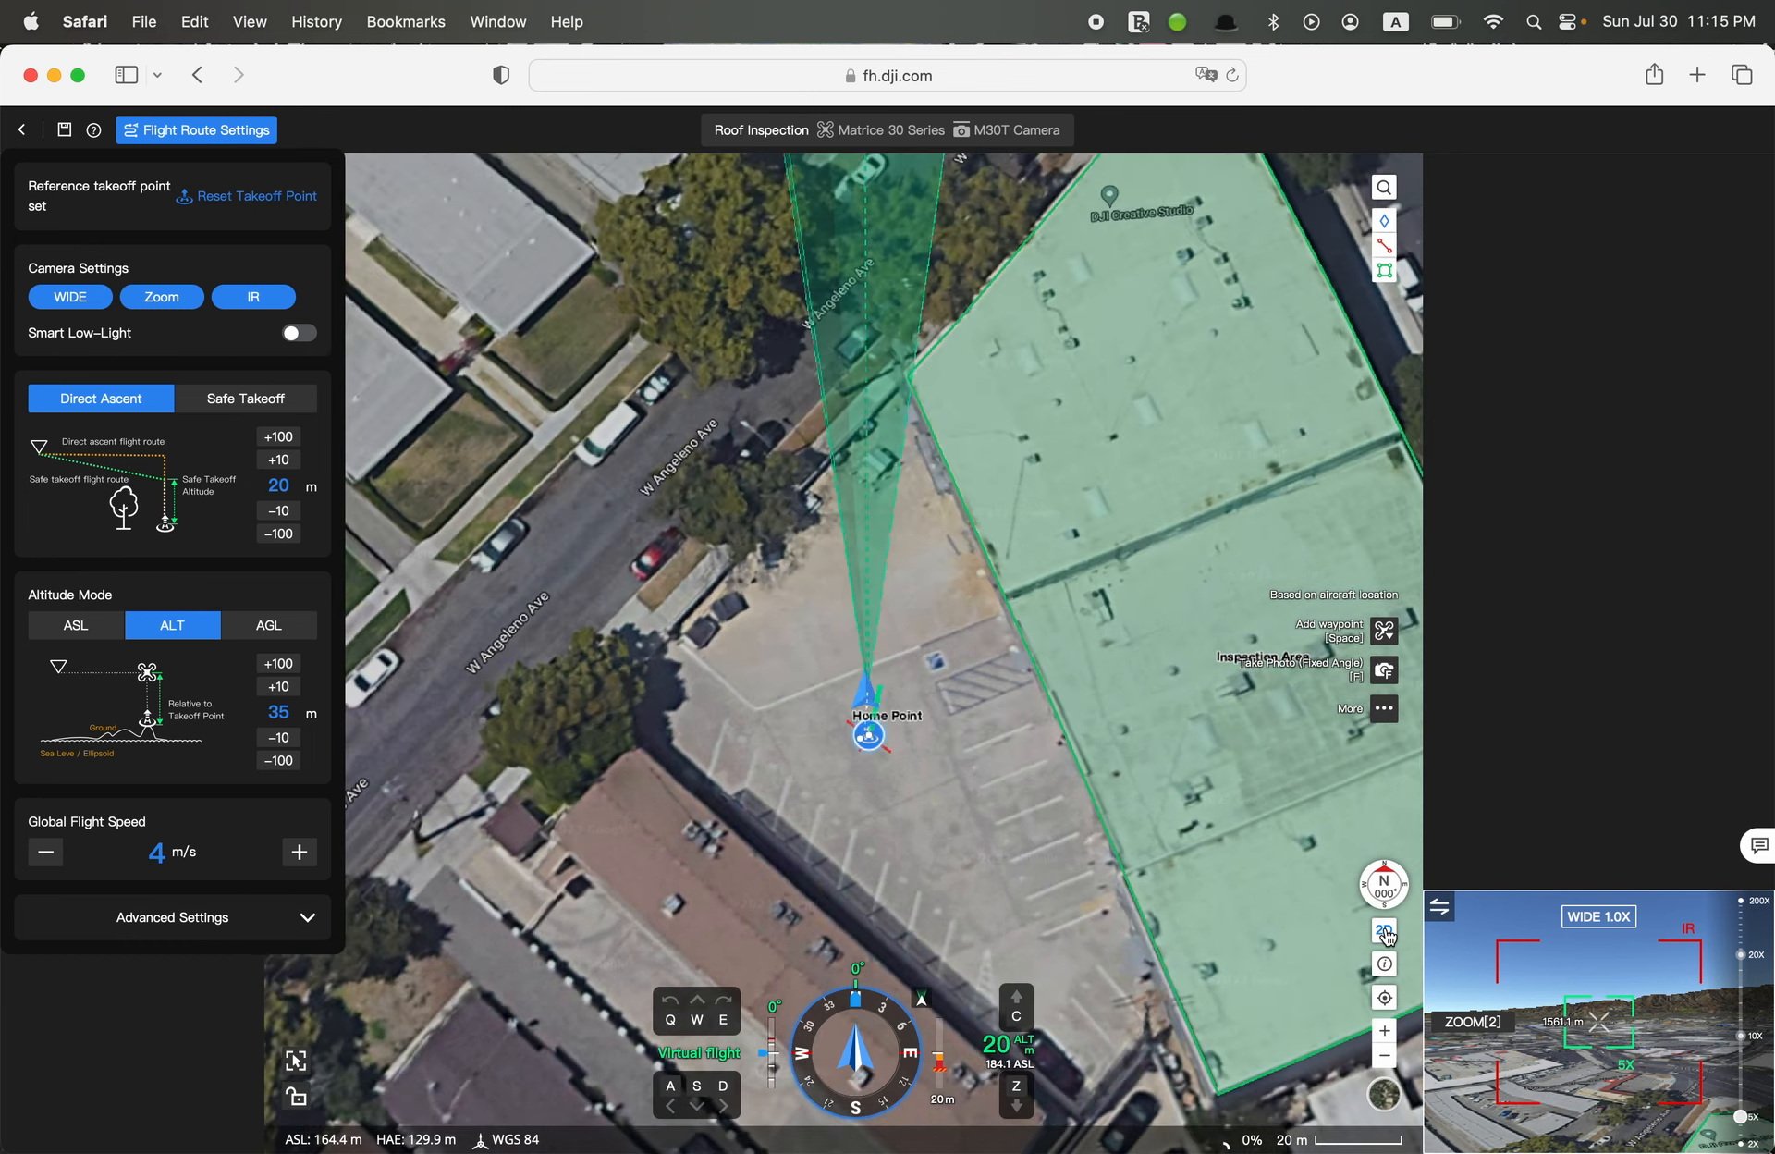
key("a")
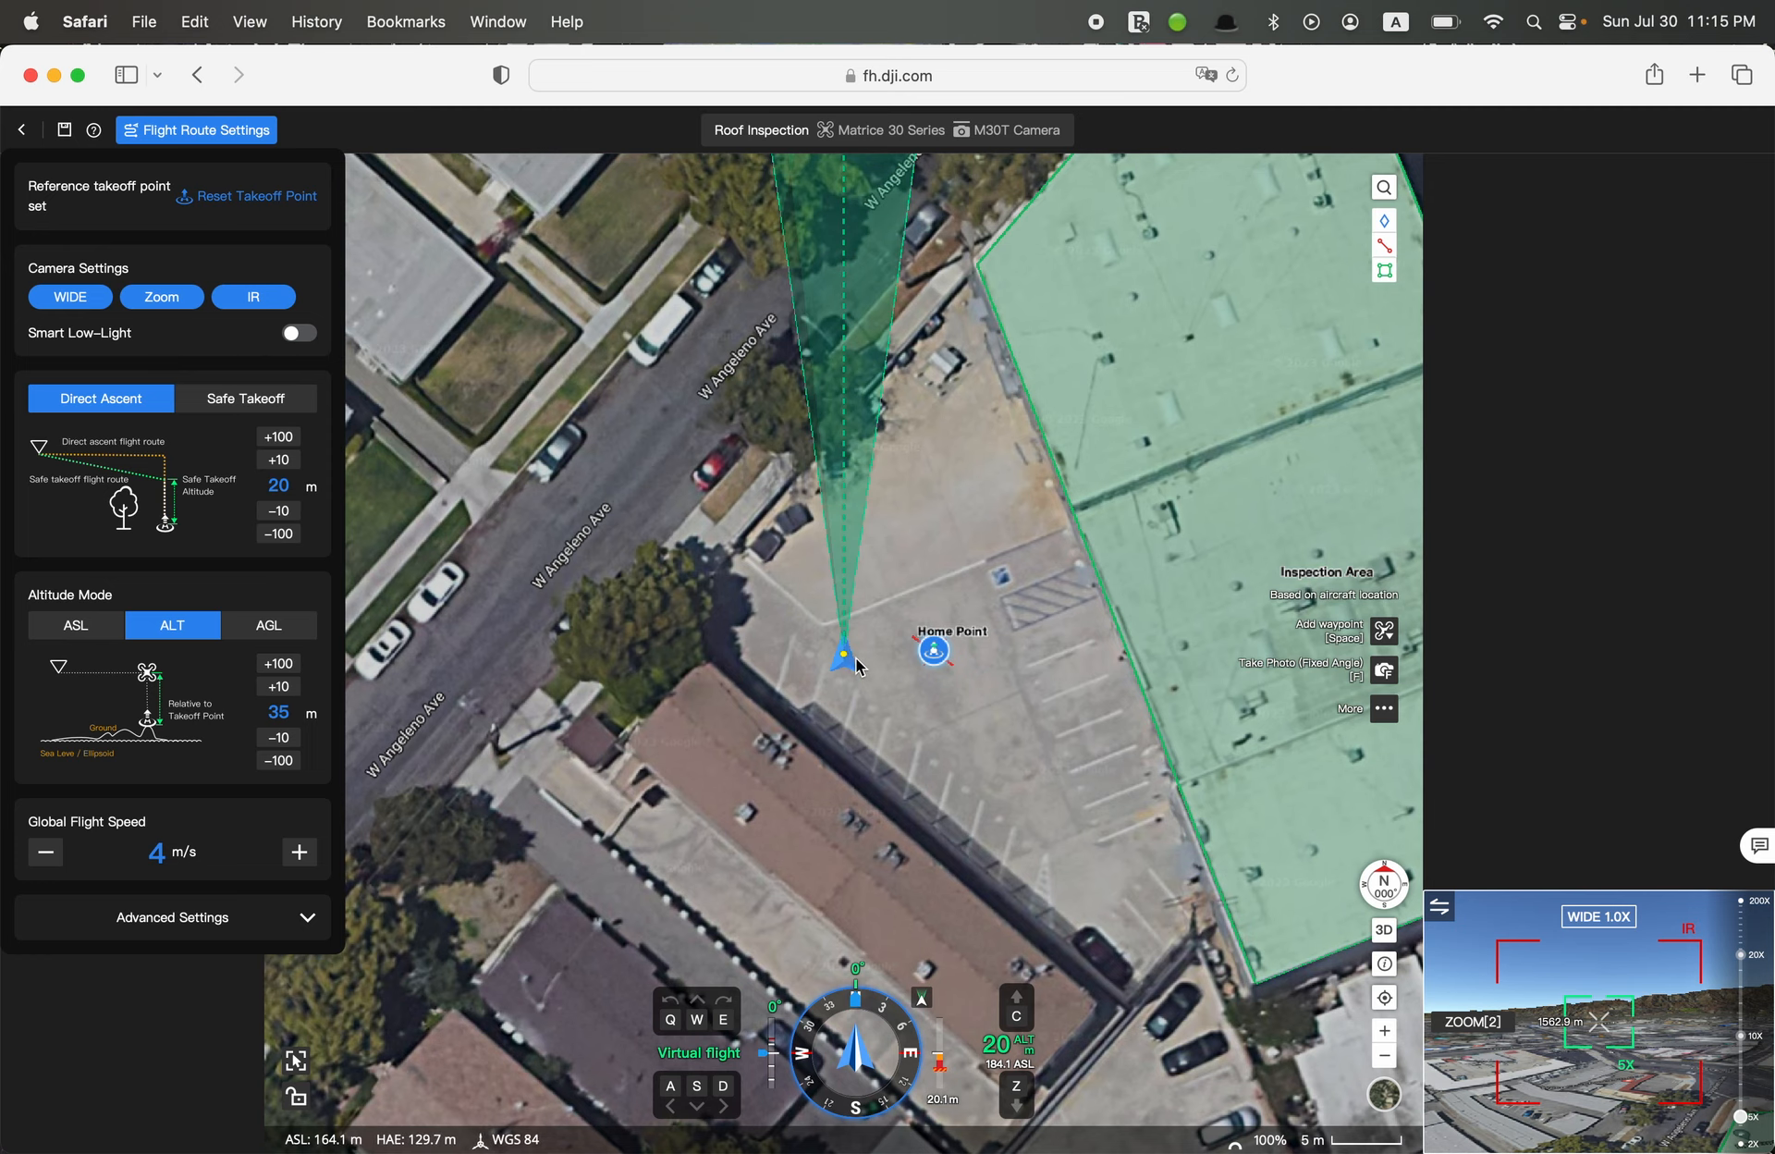
key("d")
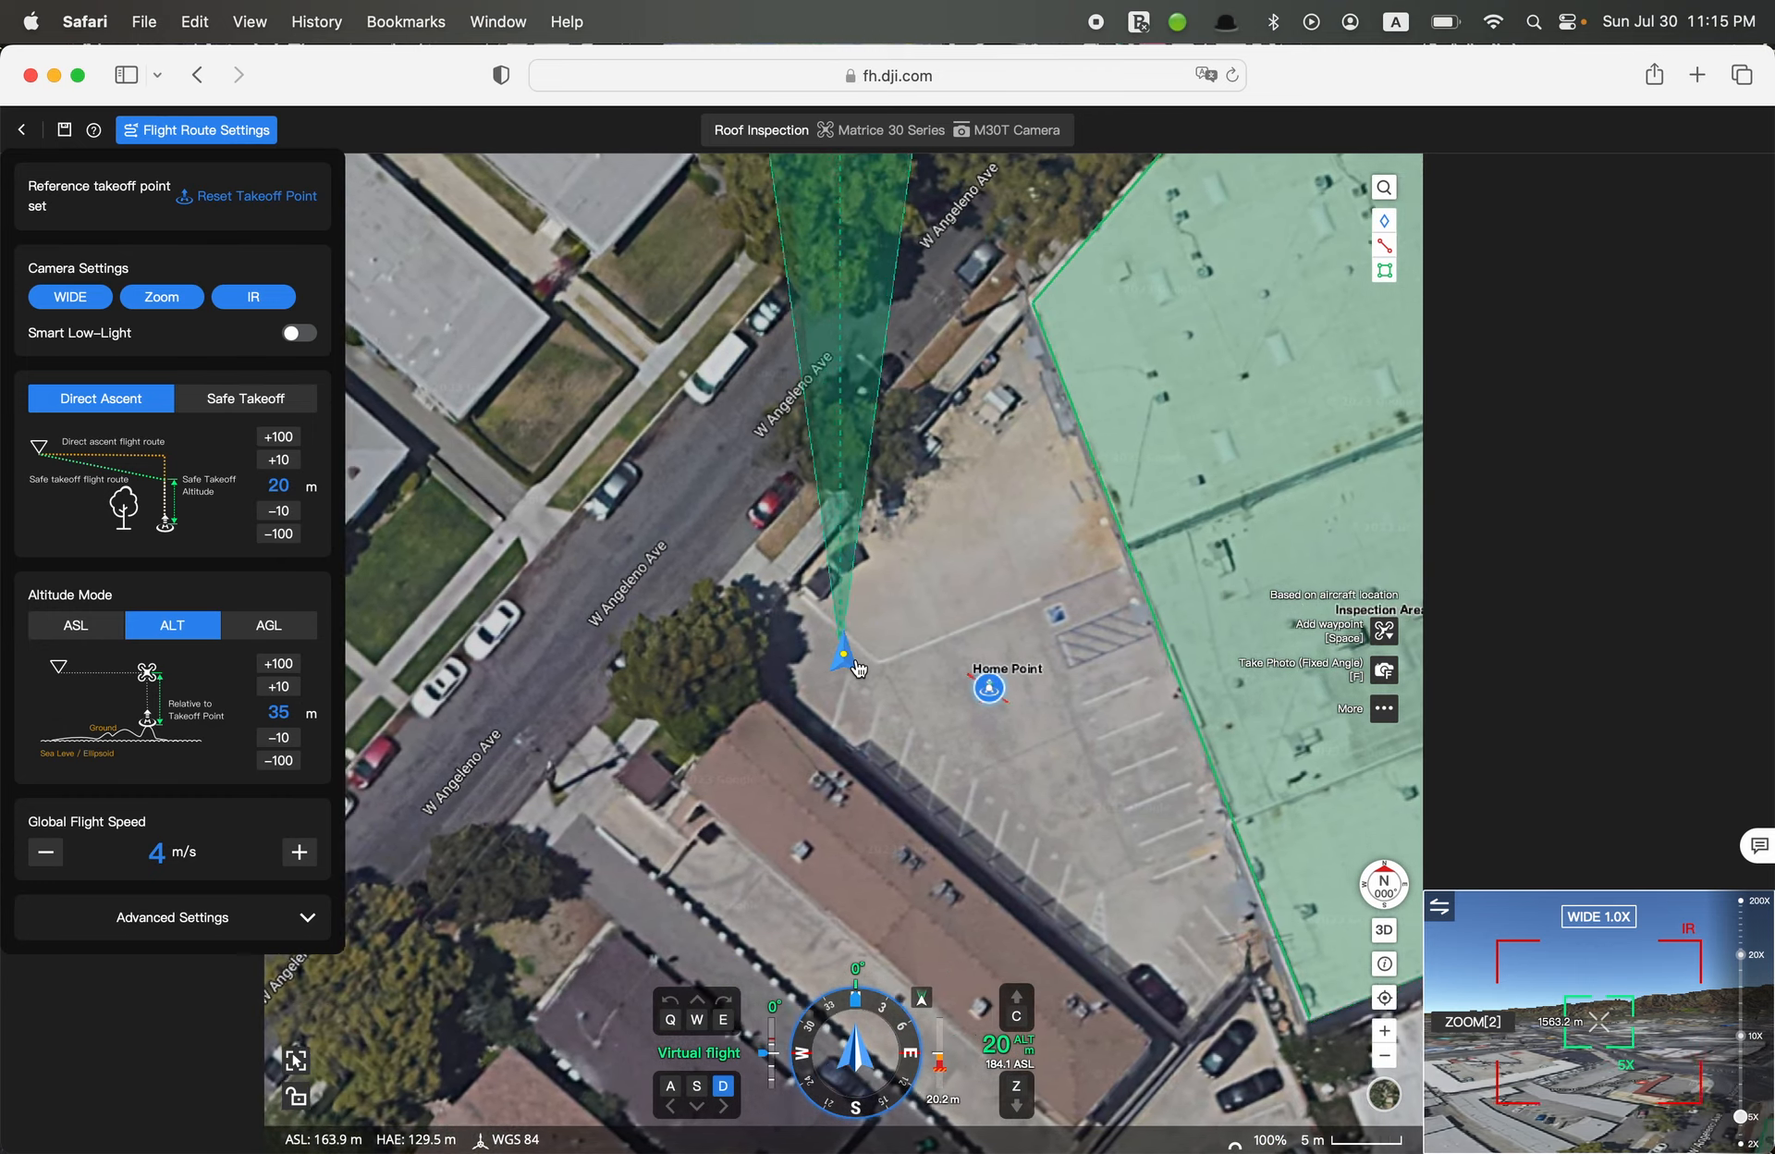
key("w")
key("a")
key("s")
key("d")
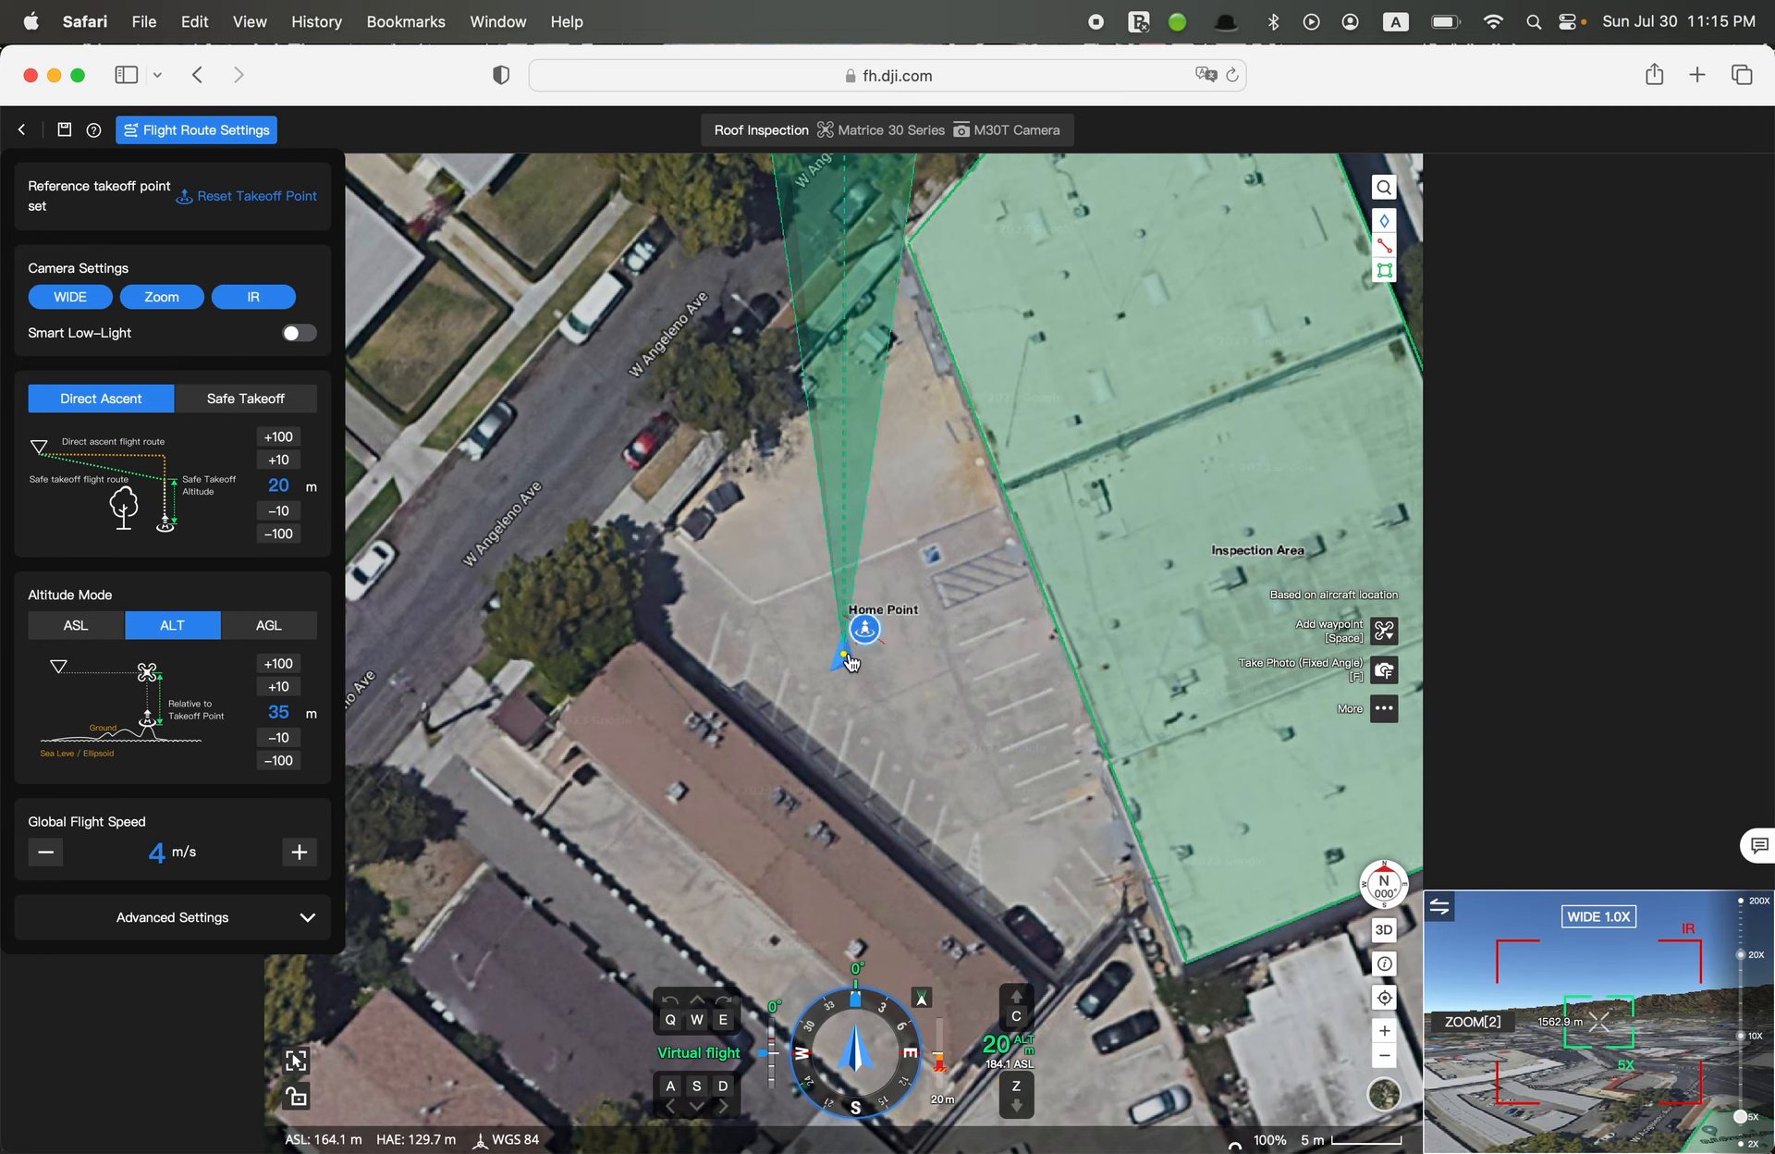
Switch the map to 3D and test the virtual aircraft's descent, ascent and left and right yaw near the Home Point
key("d")
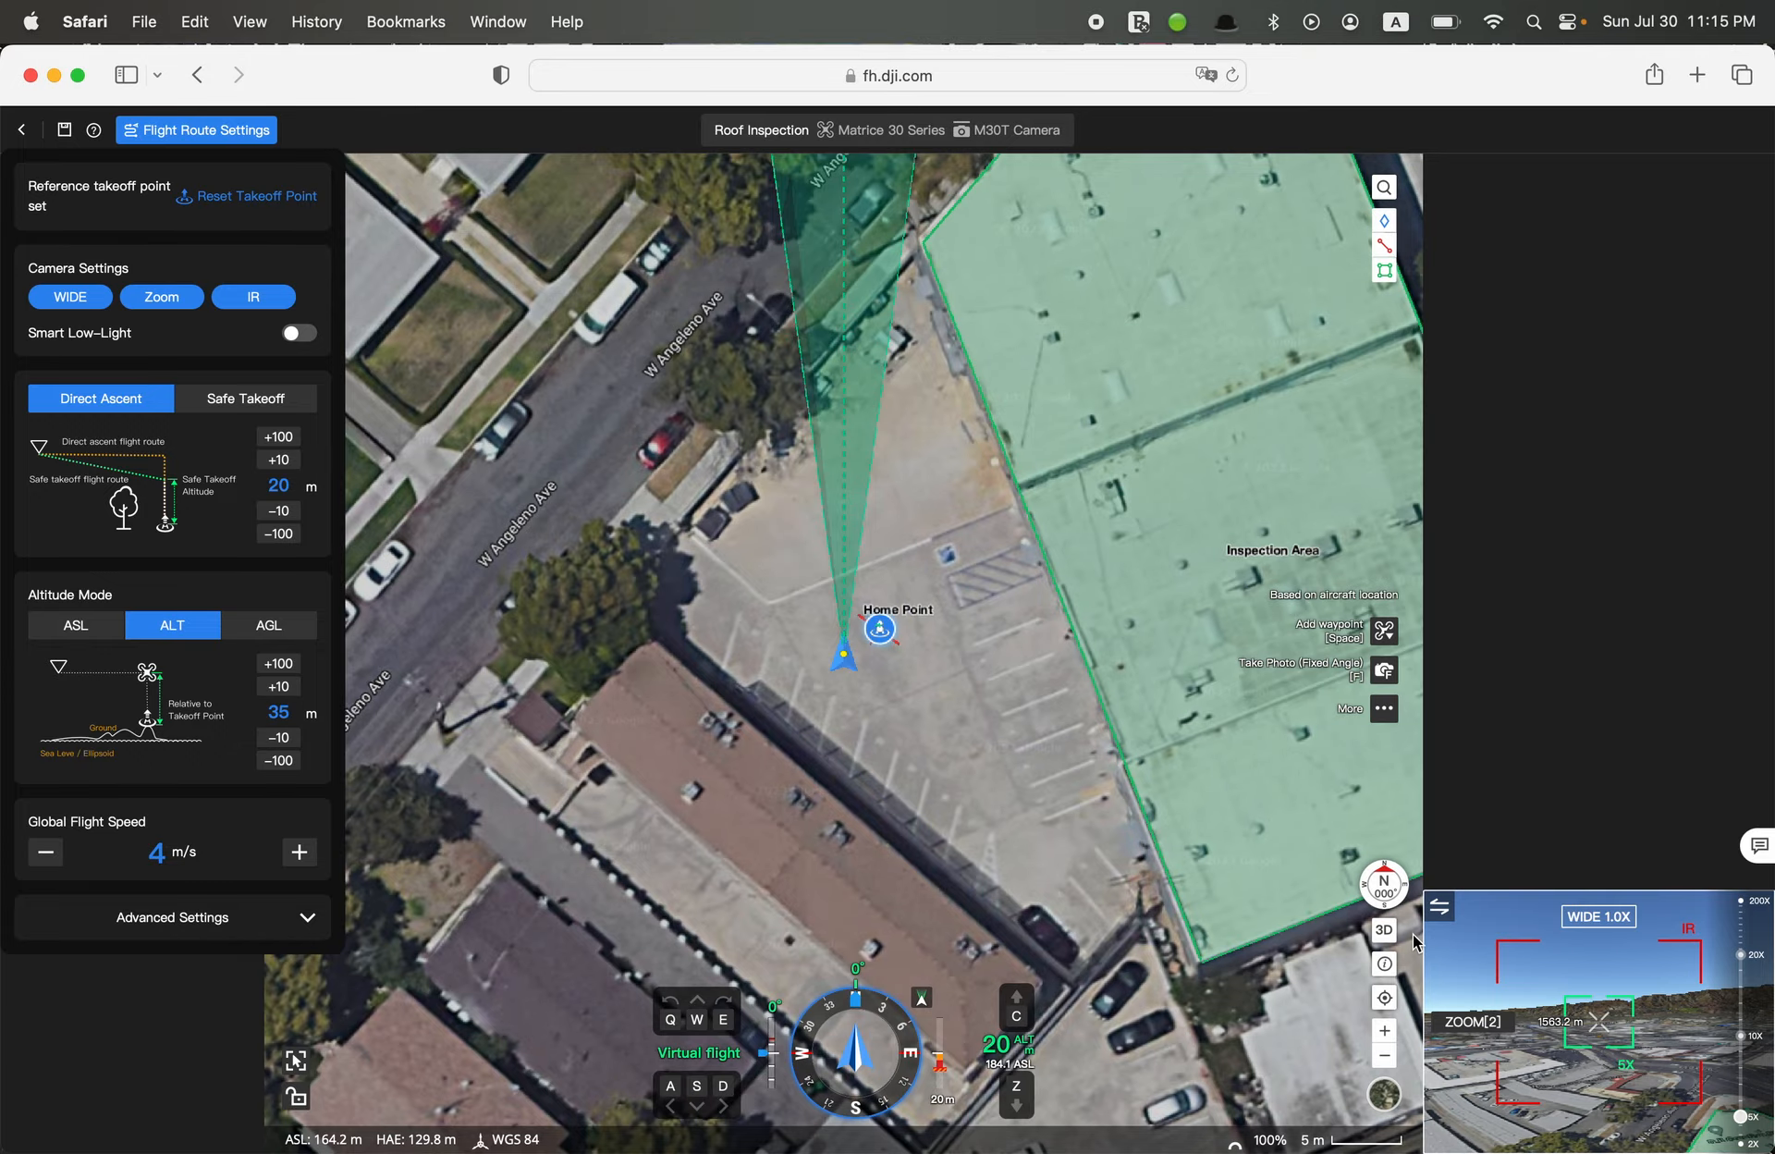
left_click(1383, 930)
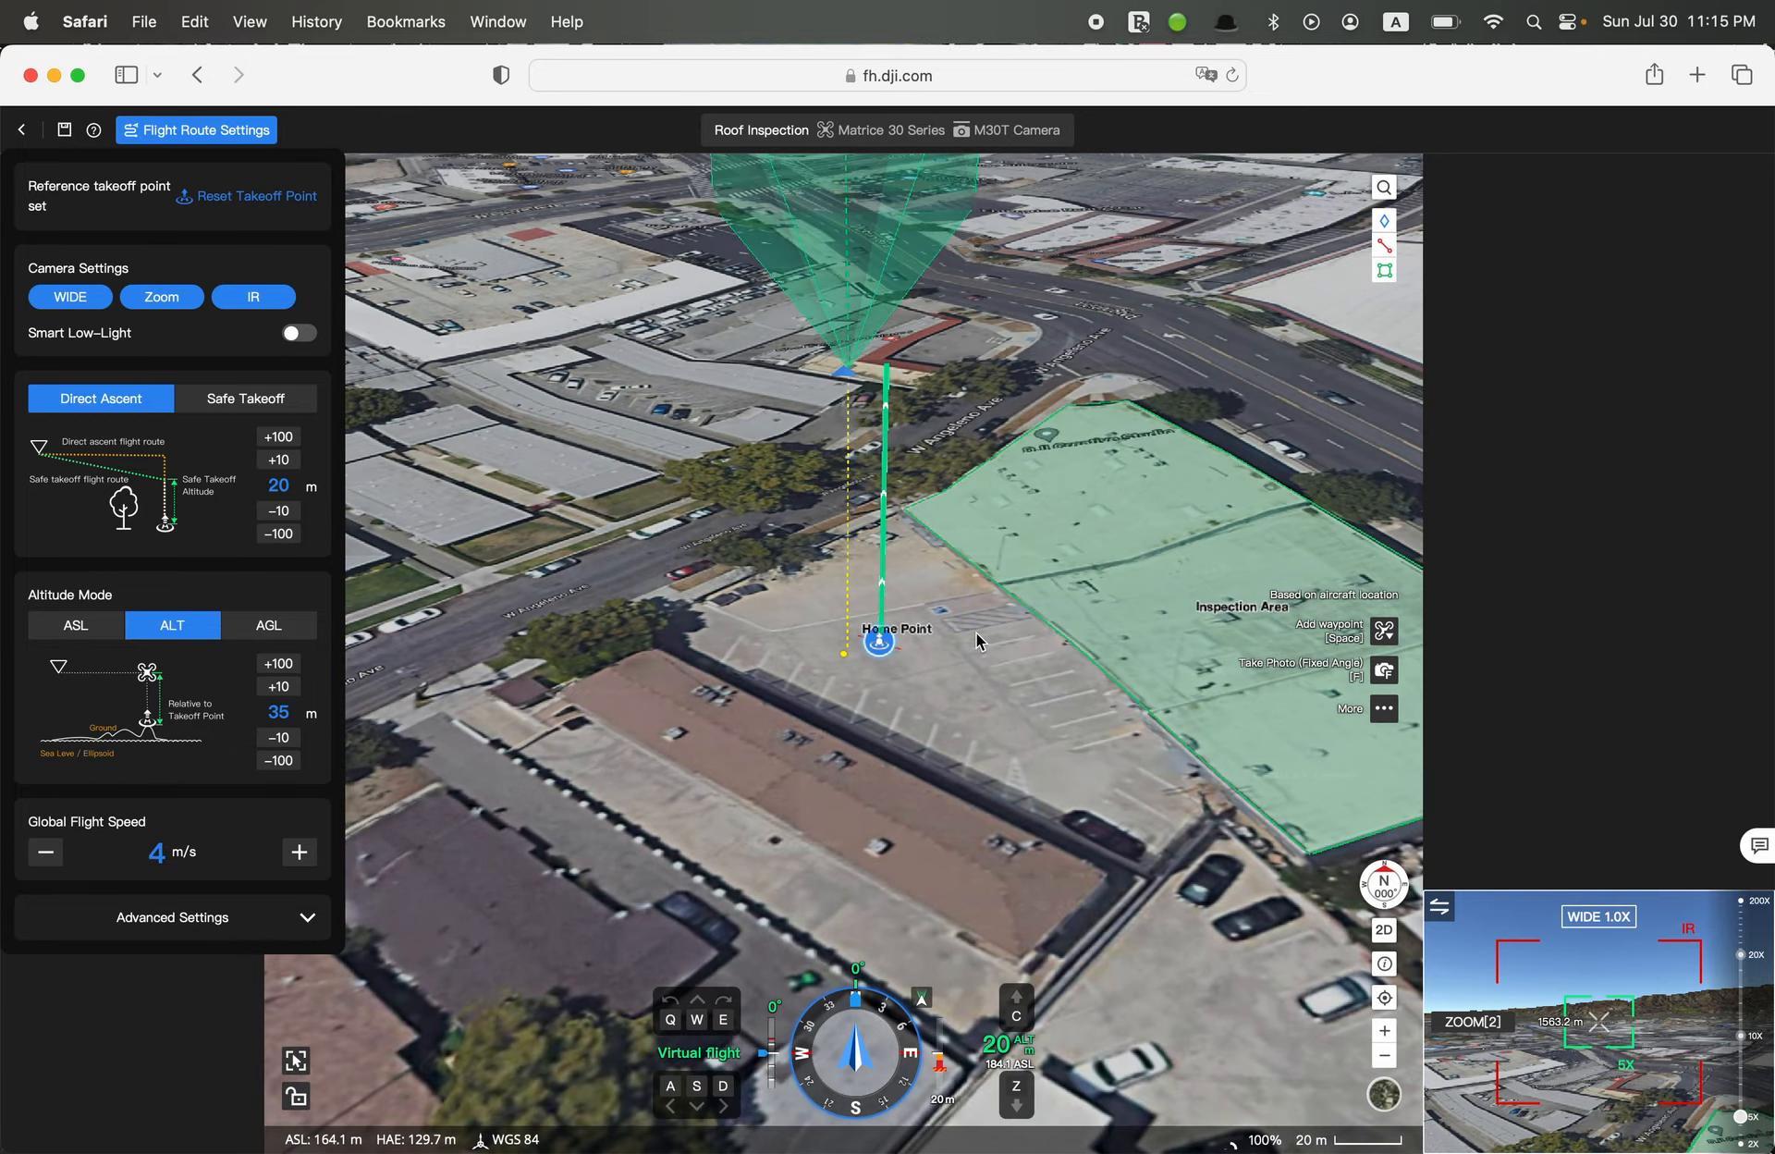
key("z")
key("c")
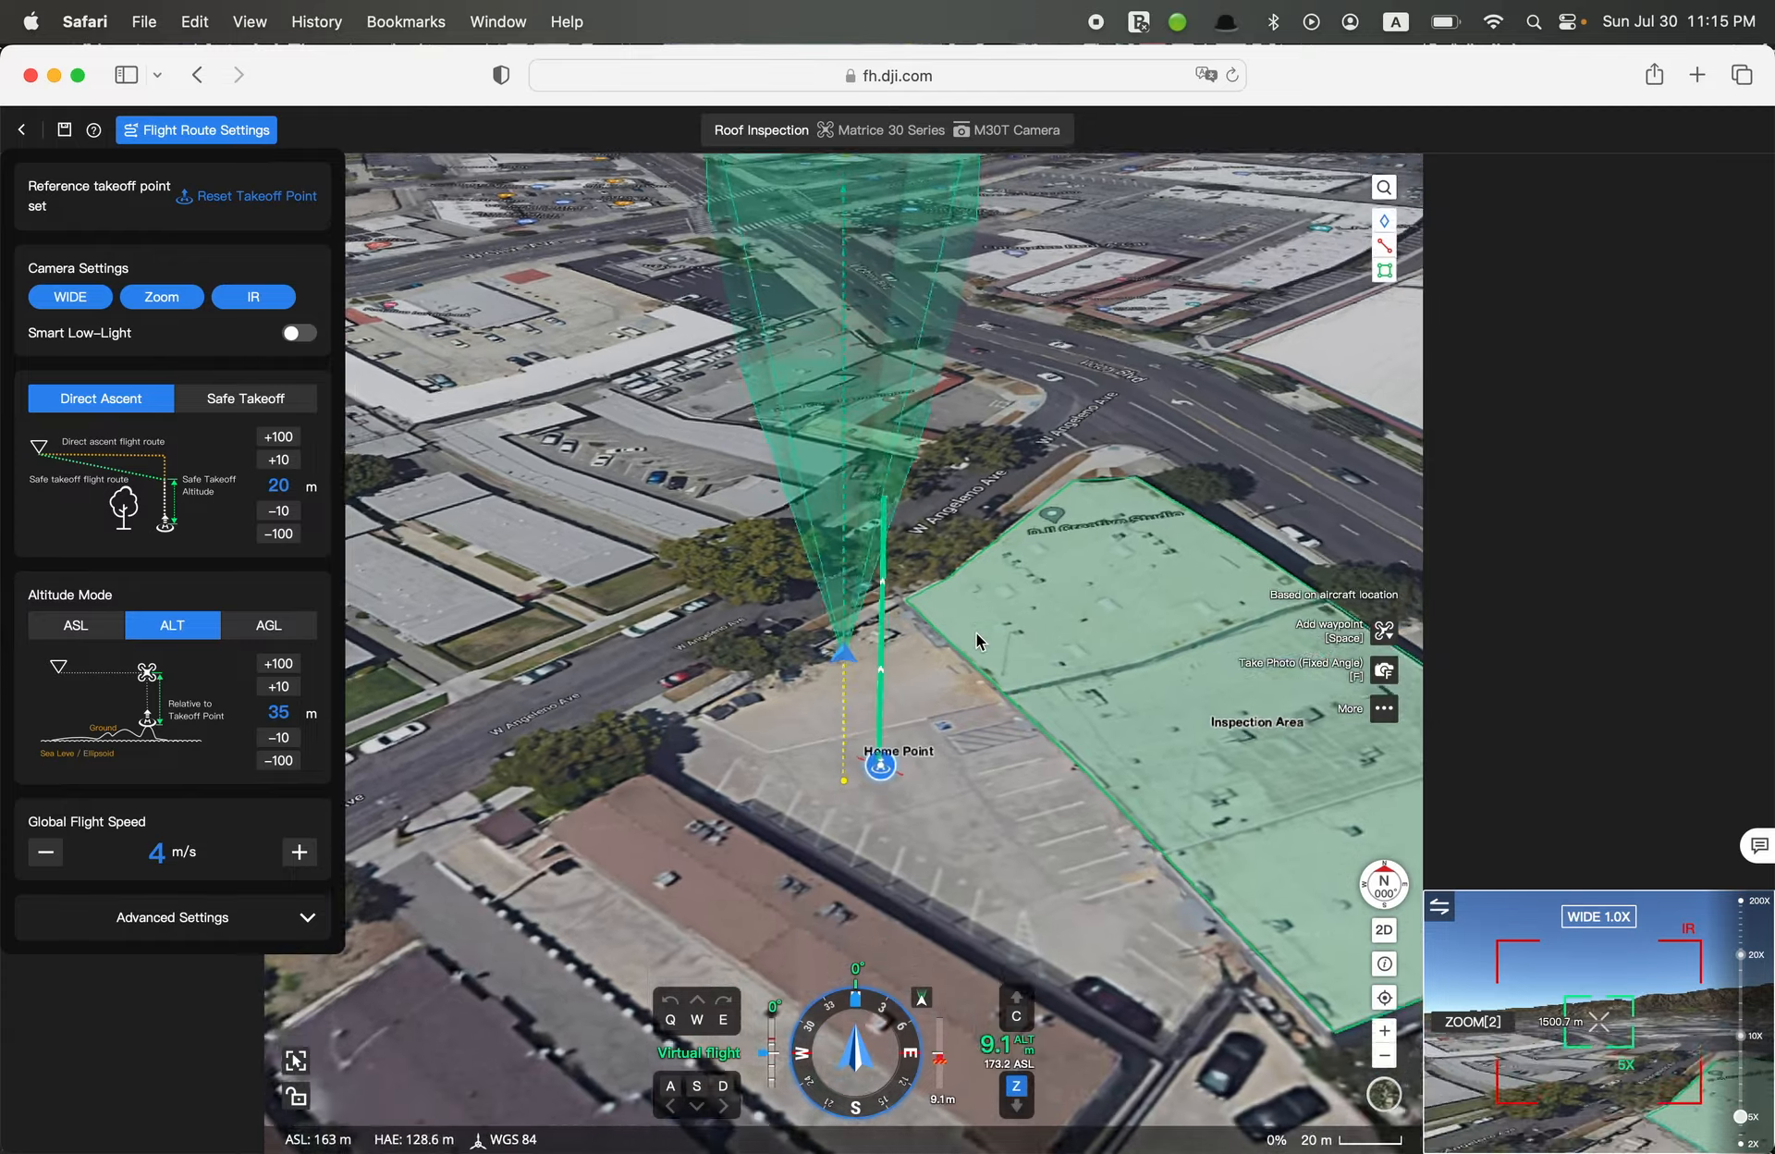
key("q")
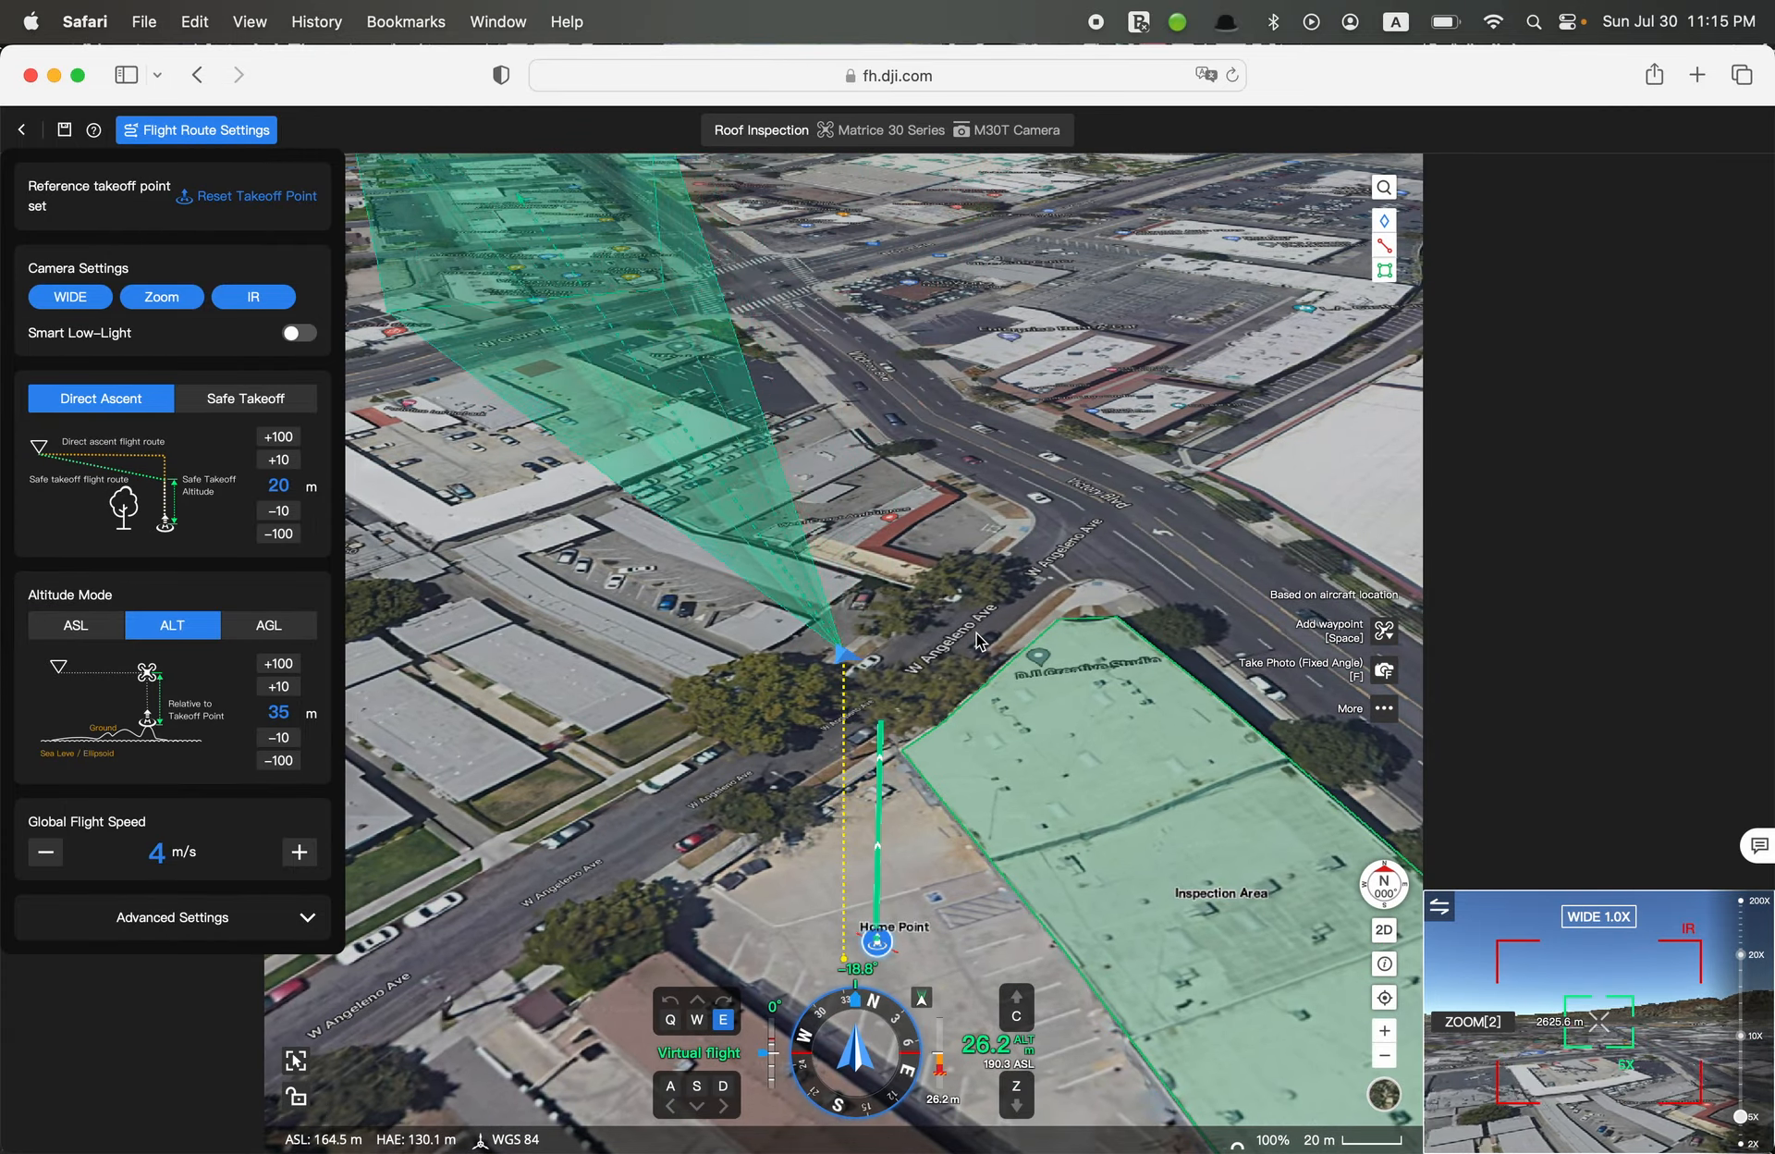
key("e")
key("q")
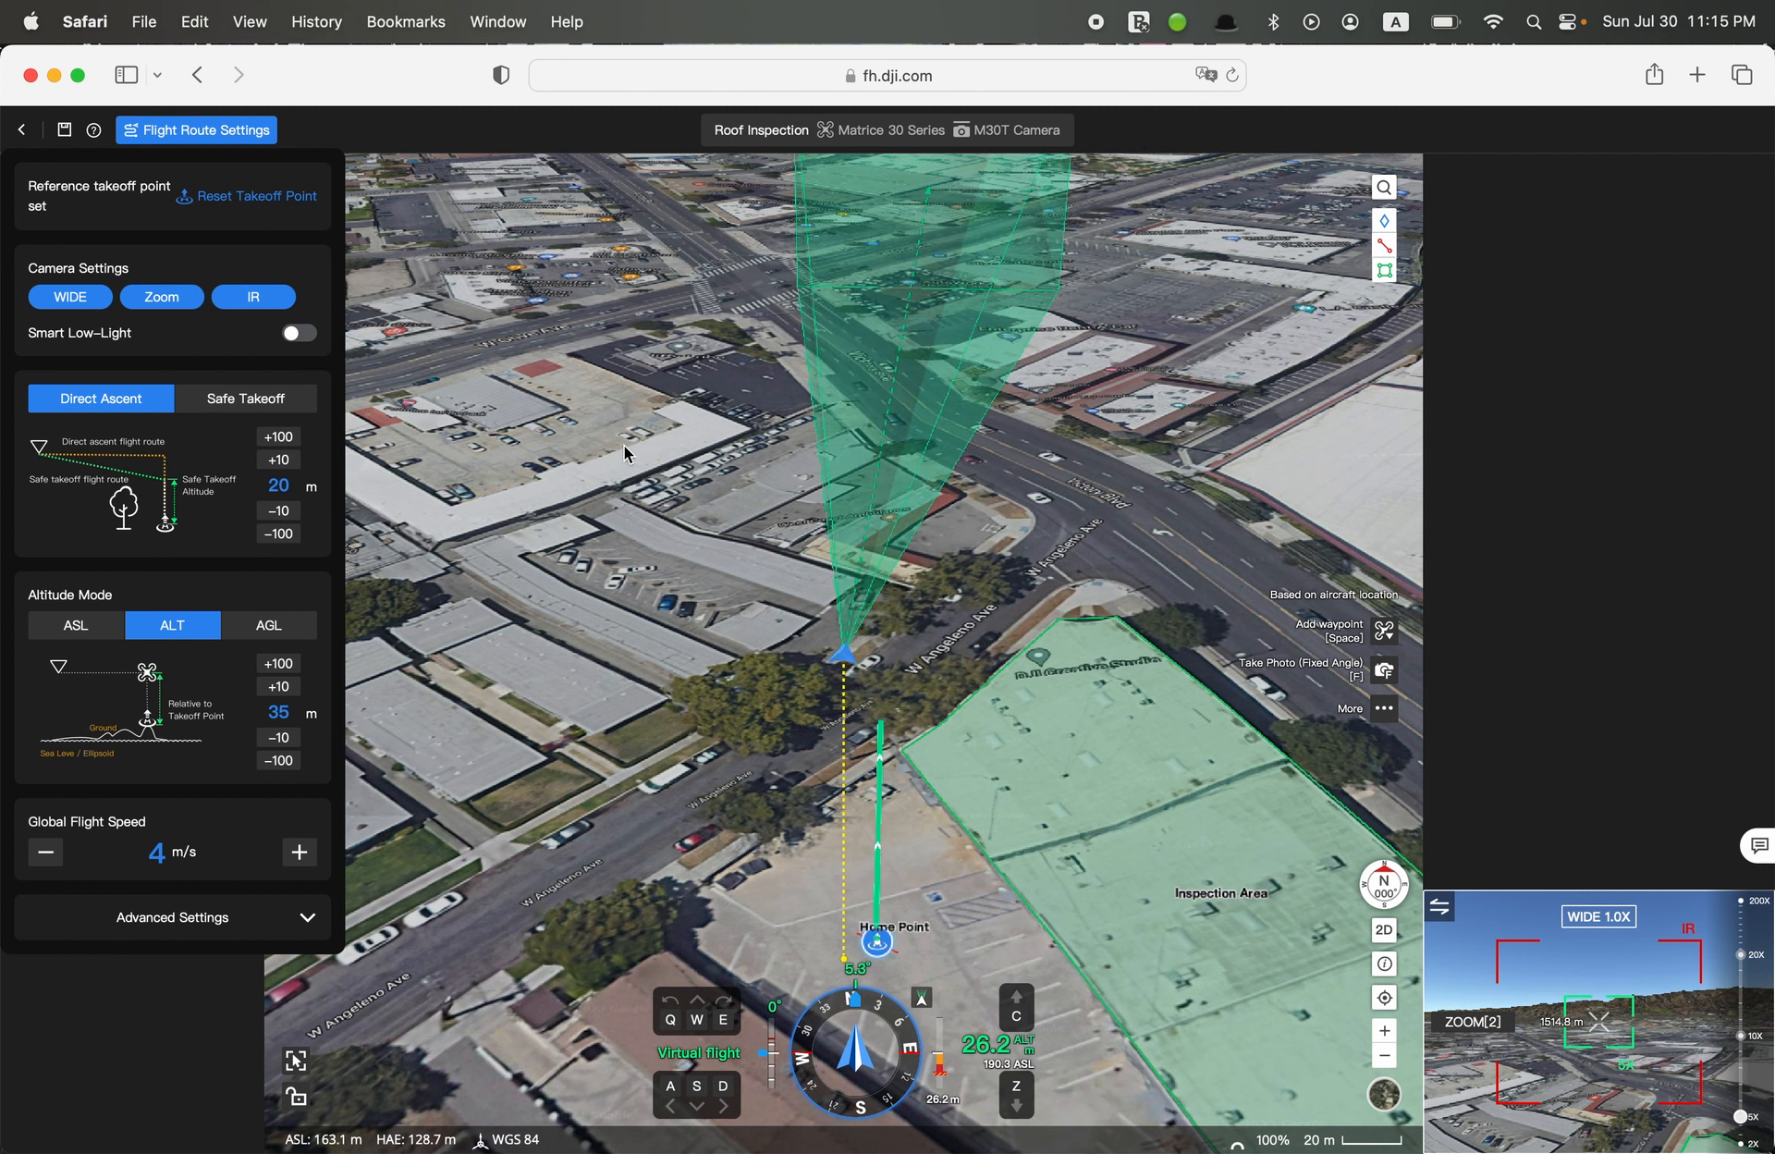
Reopen the flight route editor's shortcut instructions, review the flight and speed mode controls, and close them
left_click(95, 131)
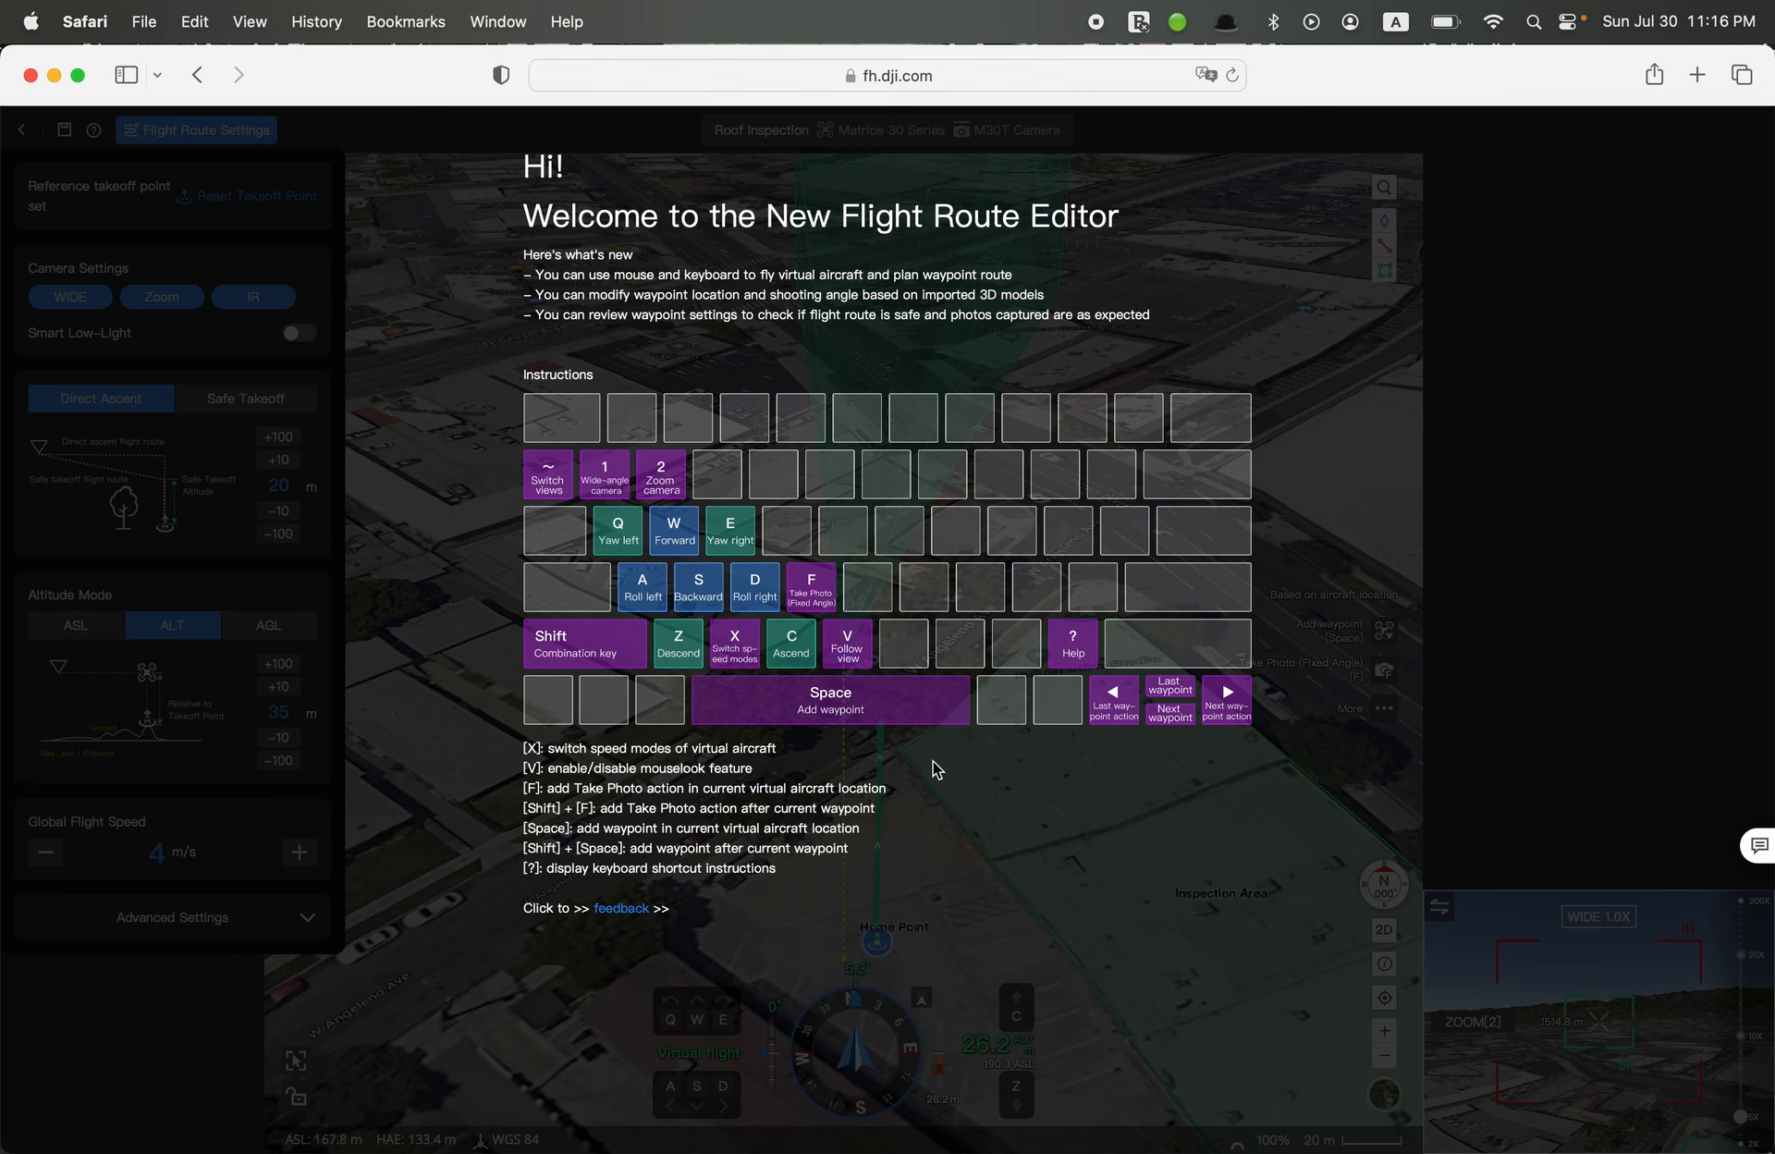
left_click(961, 835)
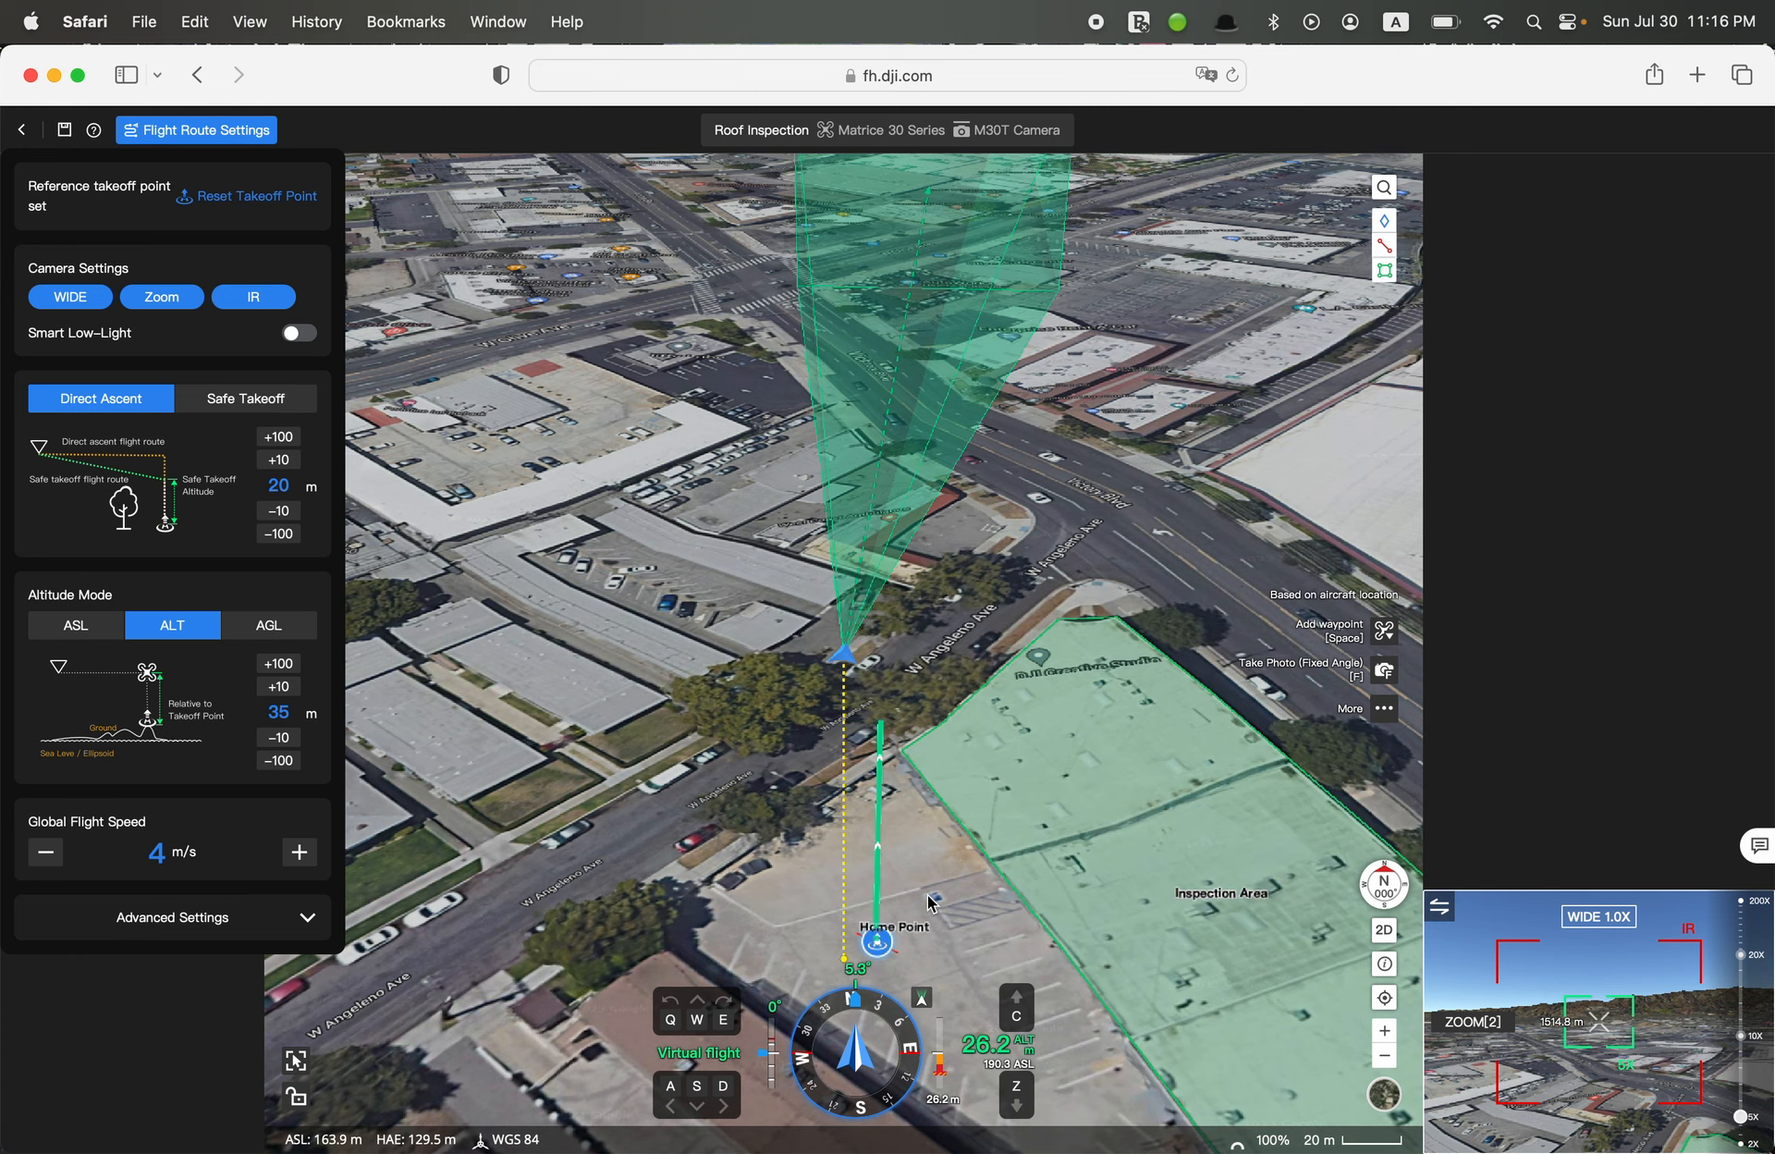
Switch the map to 2D, fly the virtual aircraft to the inspection area's southwest corner and climb to about 35.1 m
left_click(1384, 930)
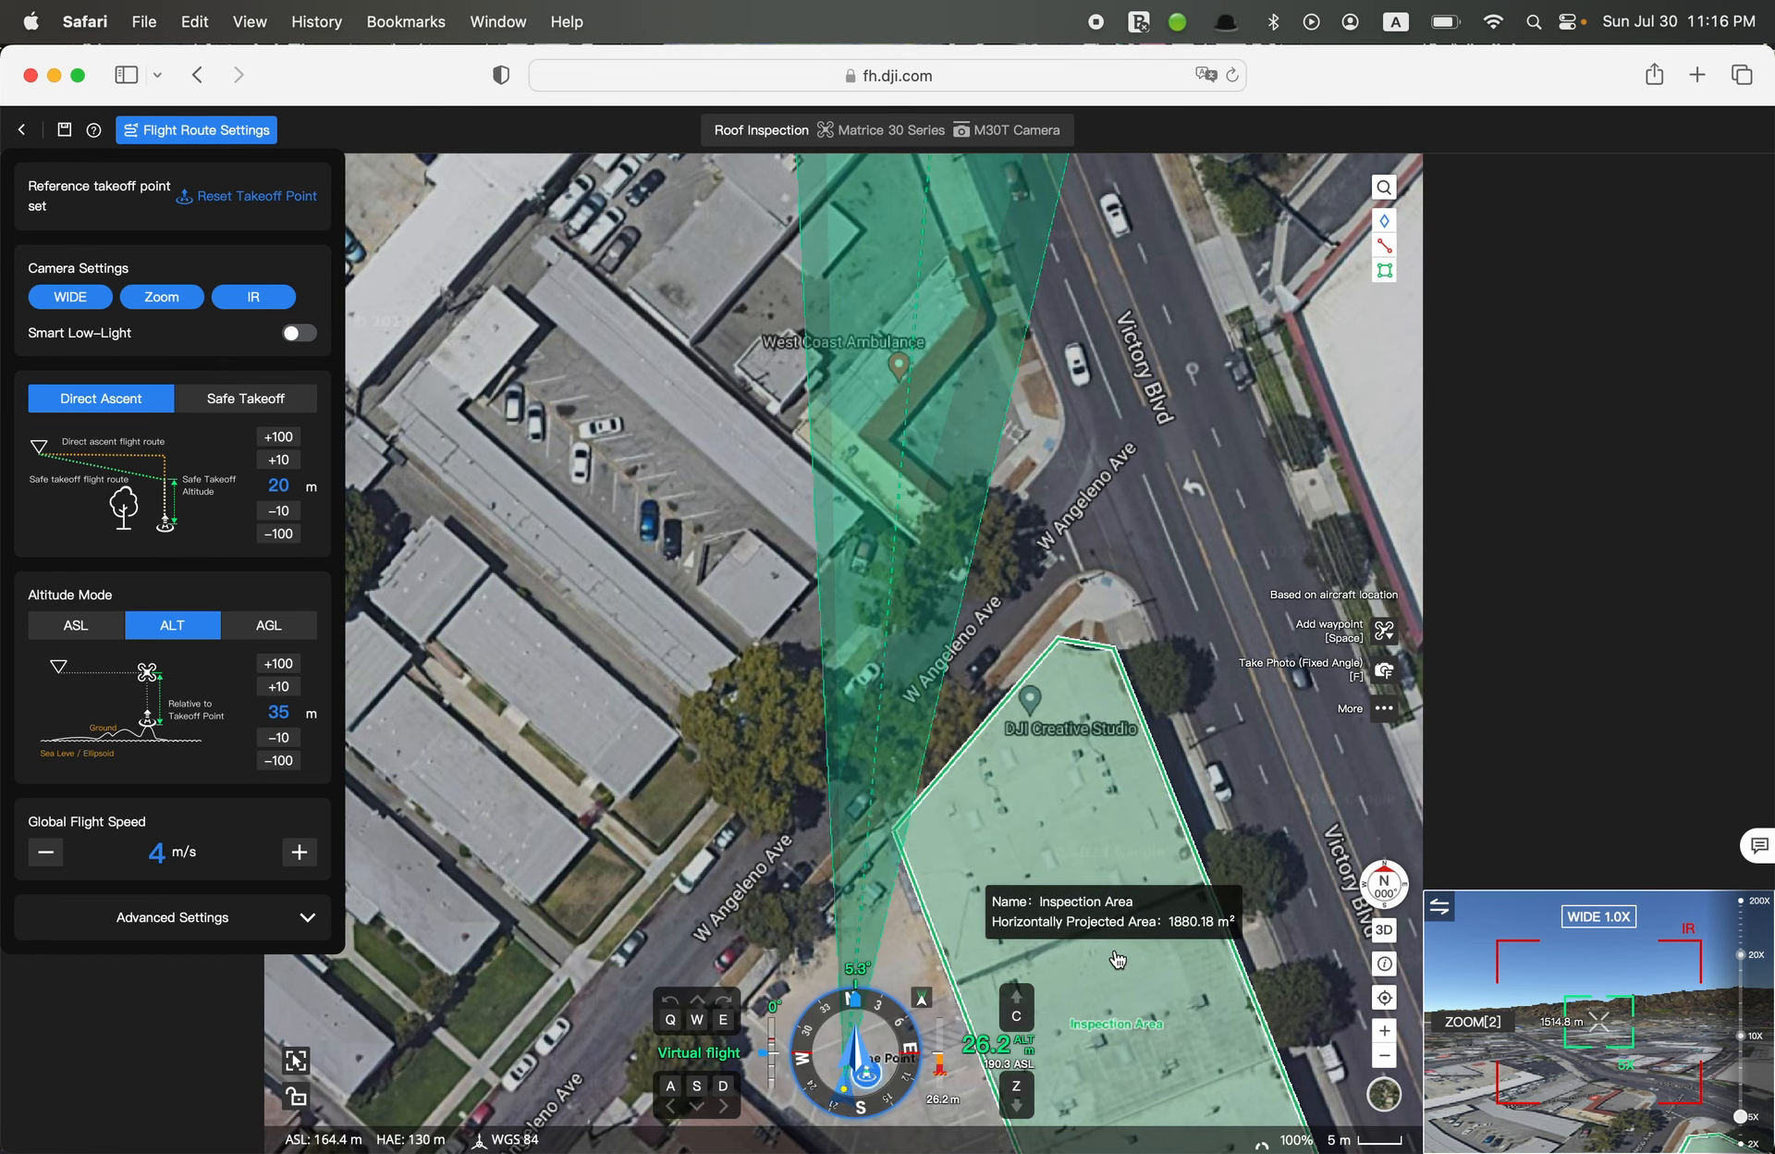
left_click_drag(1118, 959, 1097, 528)
left_click_drag(919, 750, 923, 710)
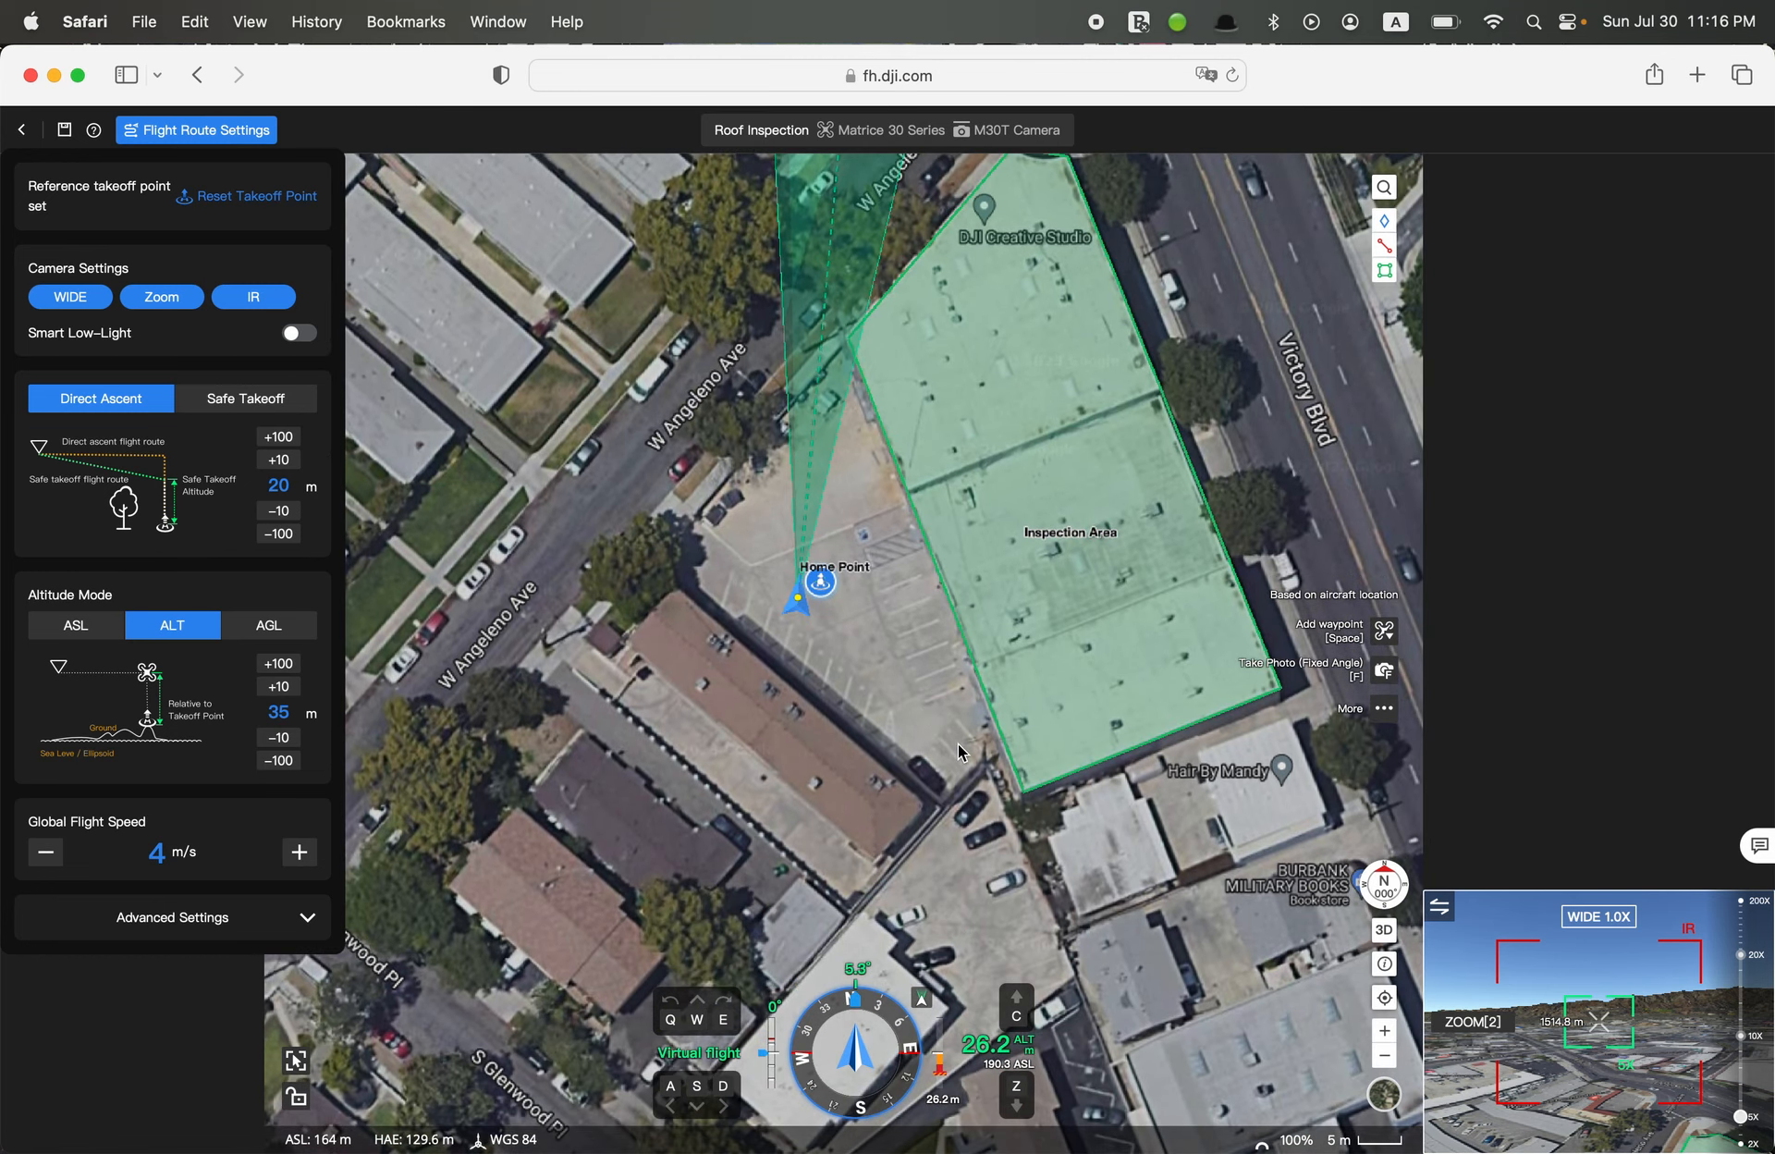
key("d")
key("s")
key("d")
key("s")
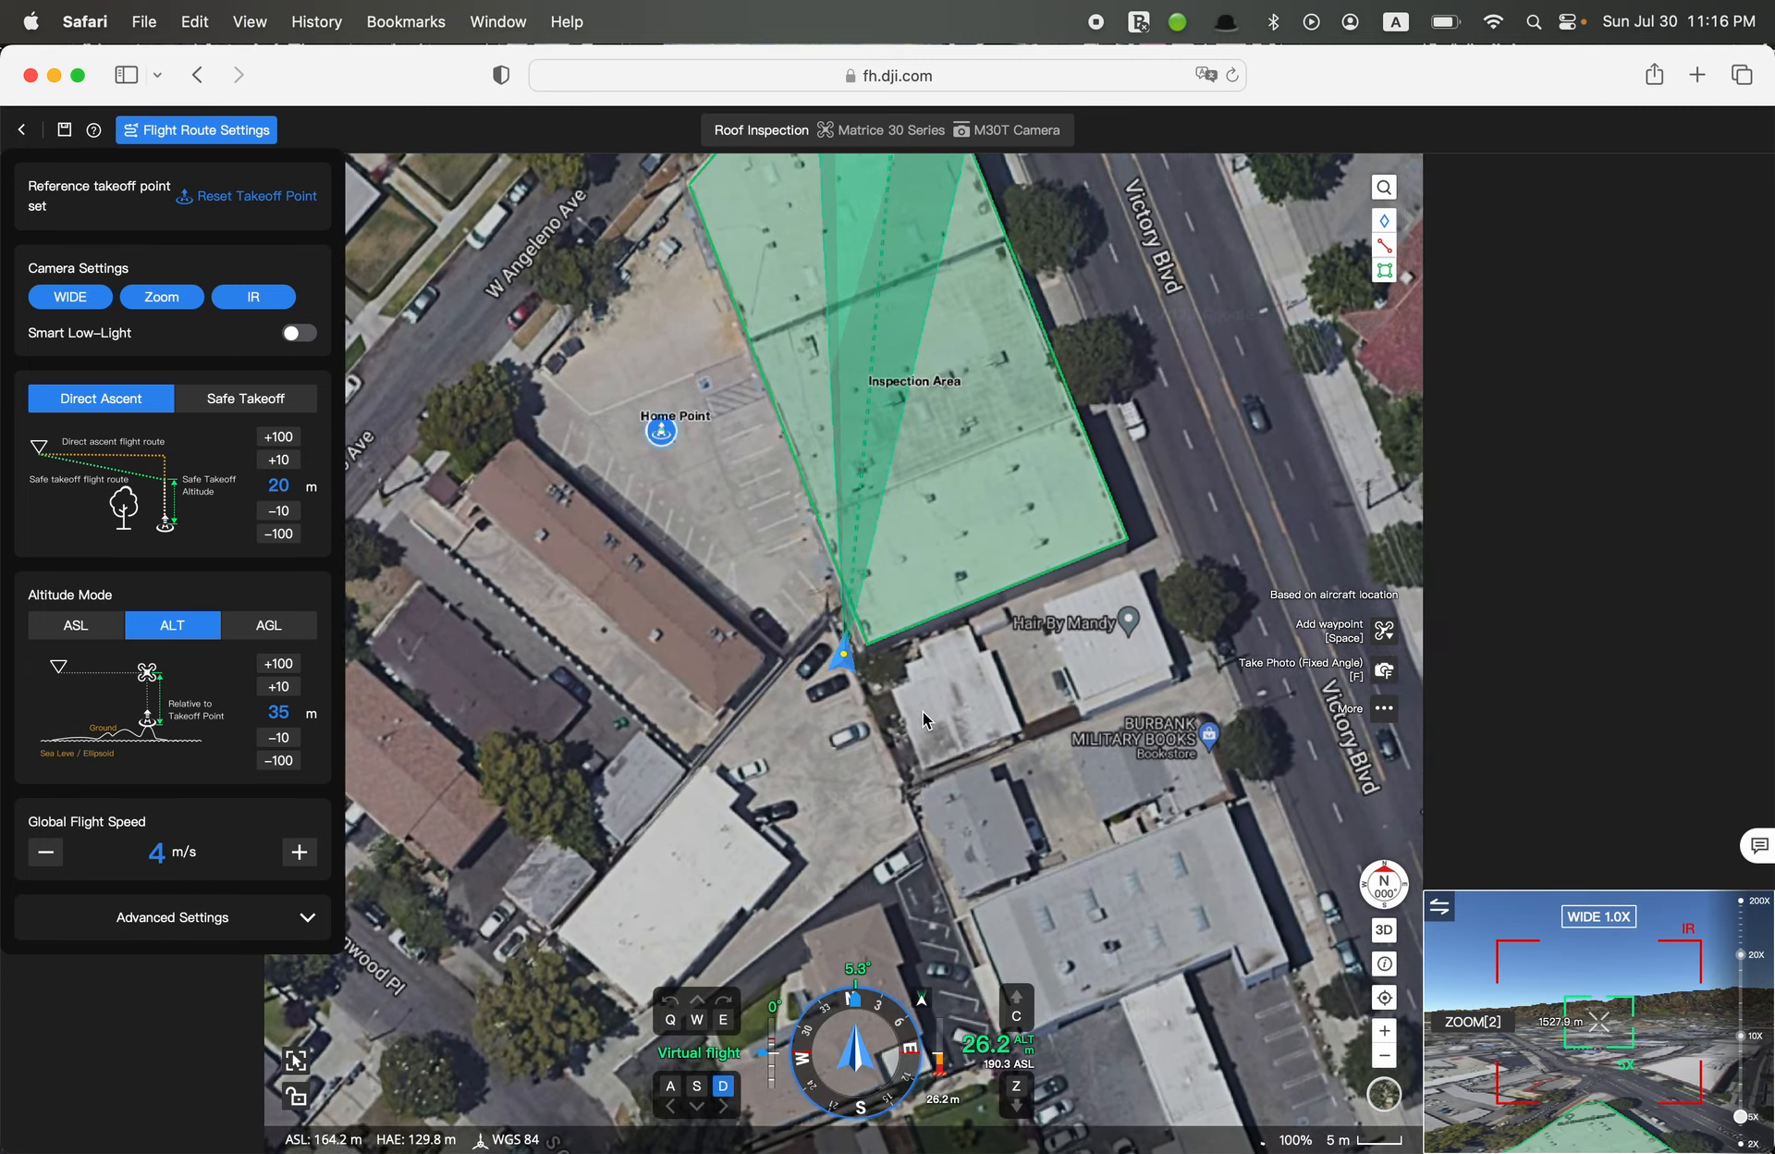
key("a")
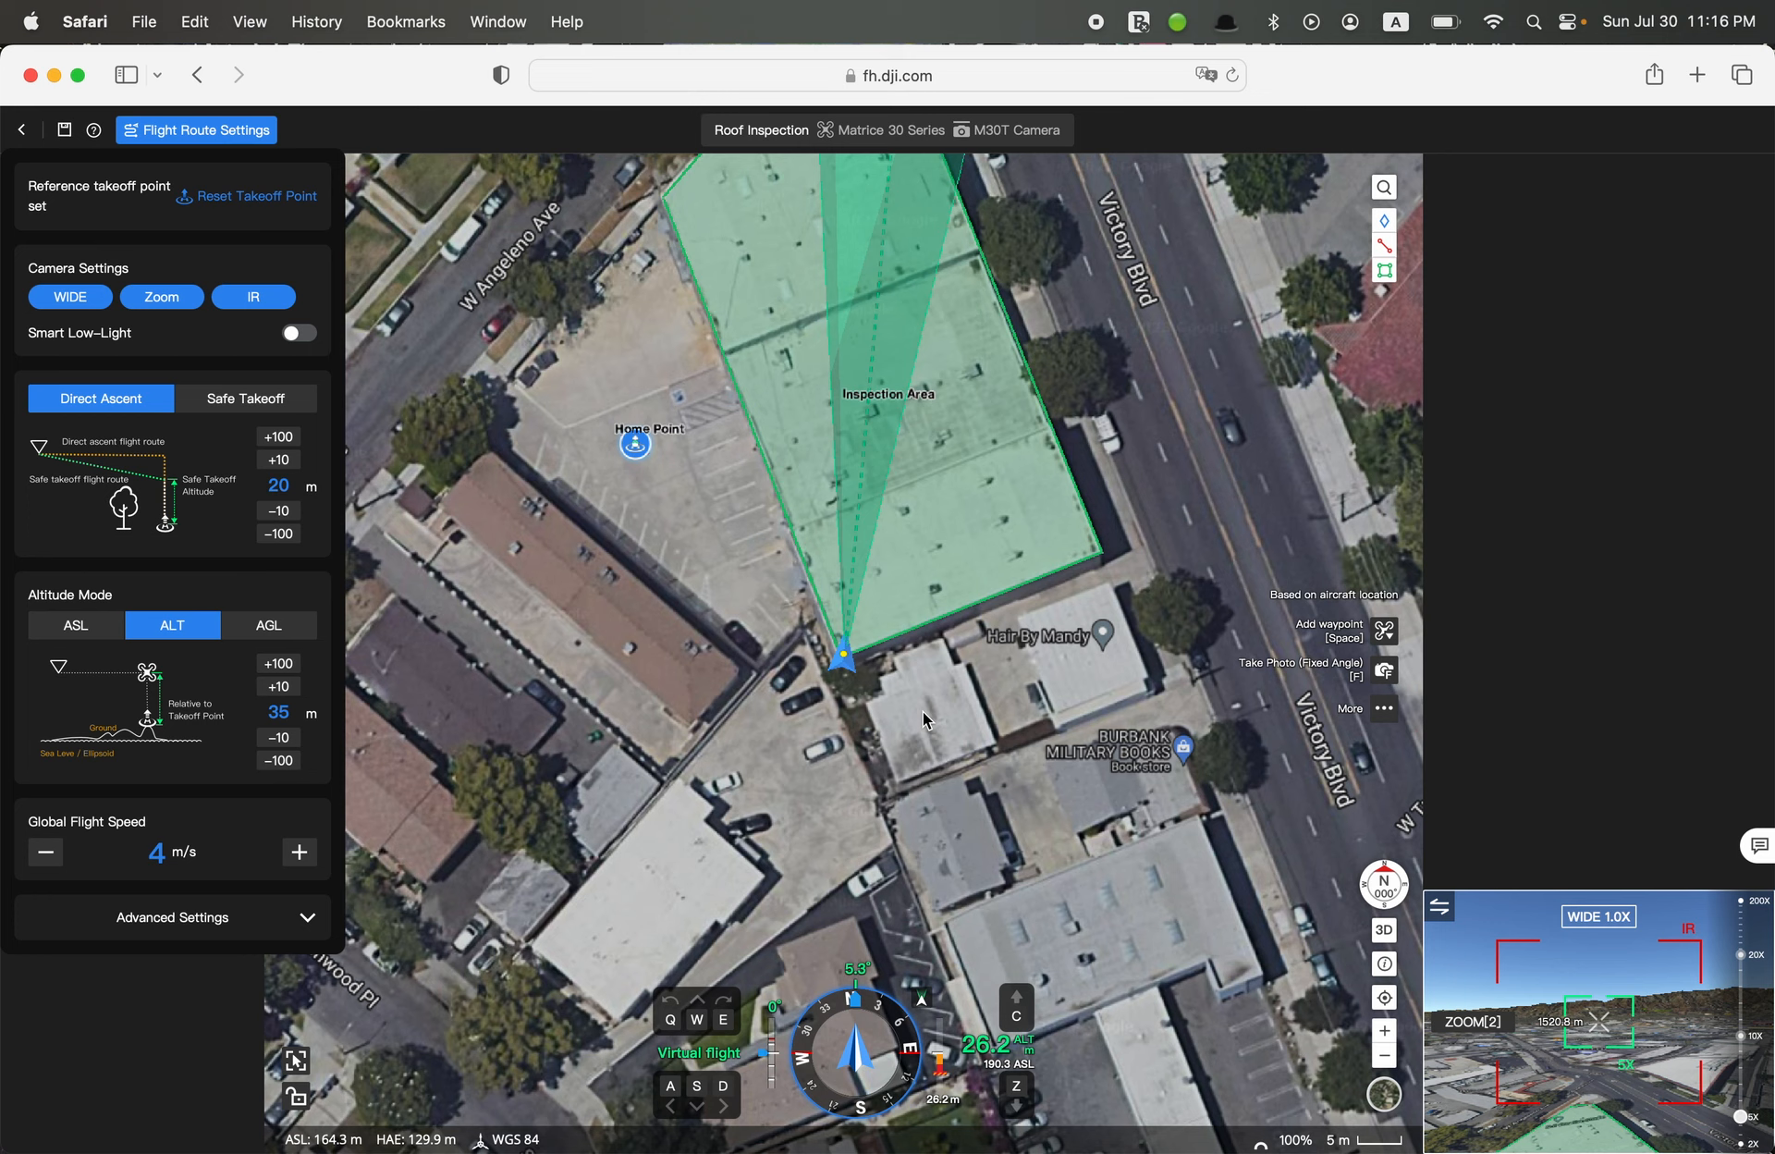
key("c")
key("c")
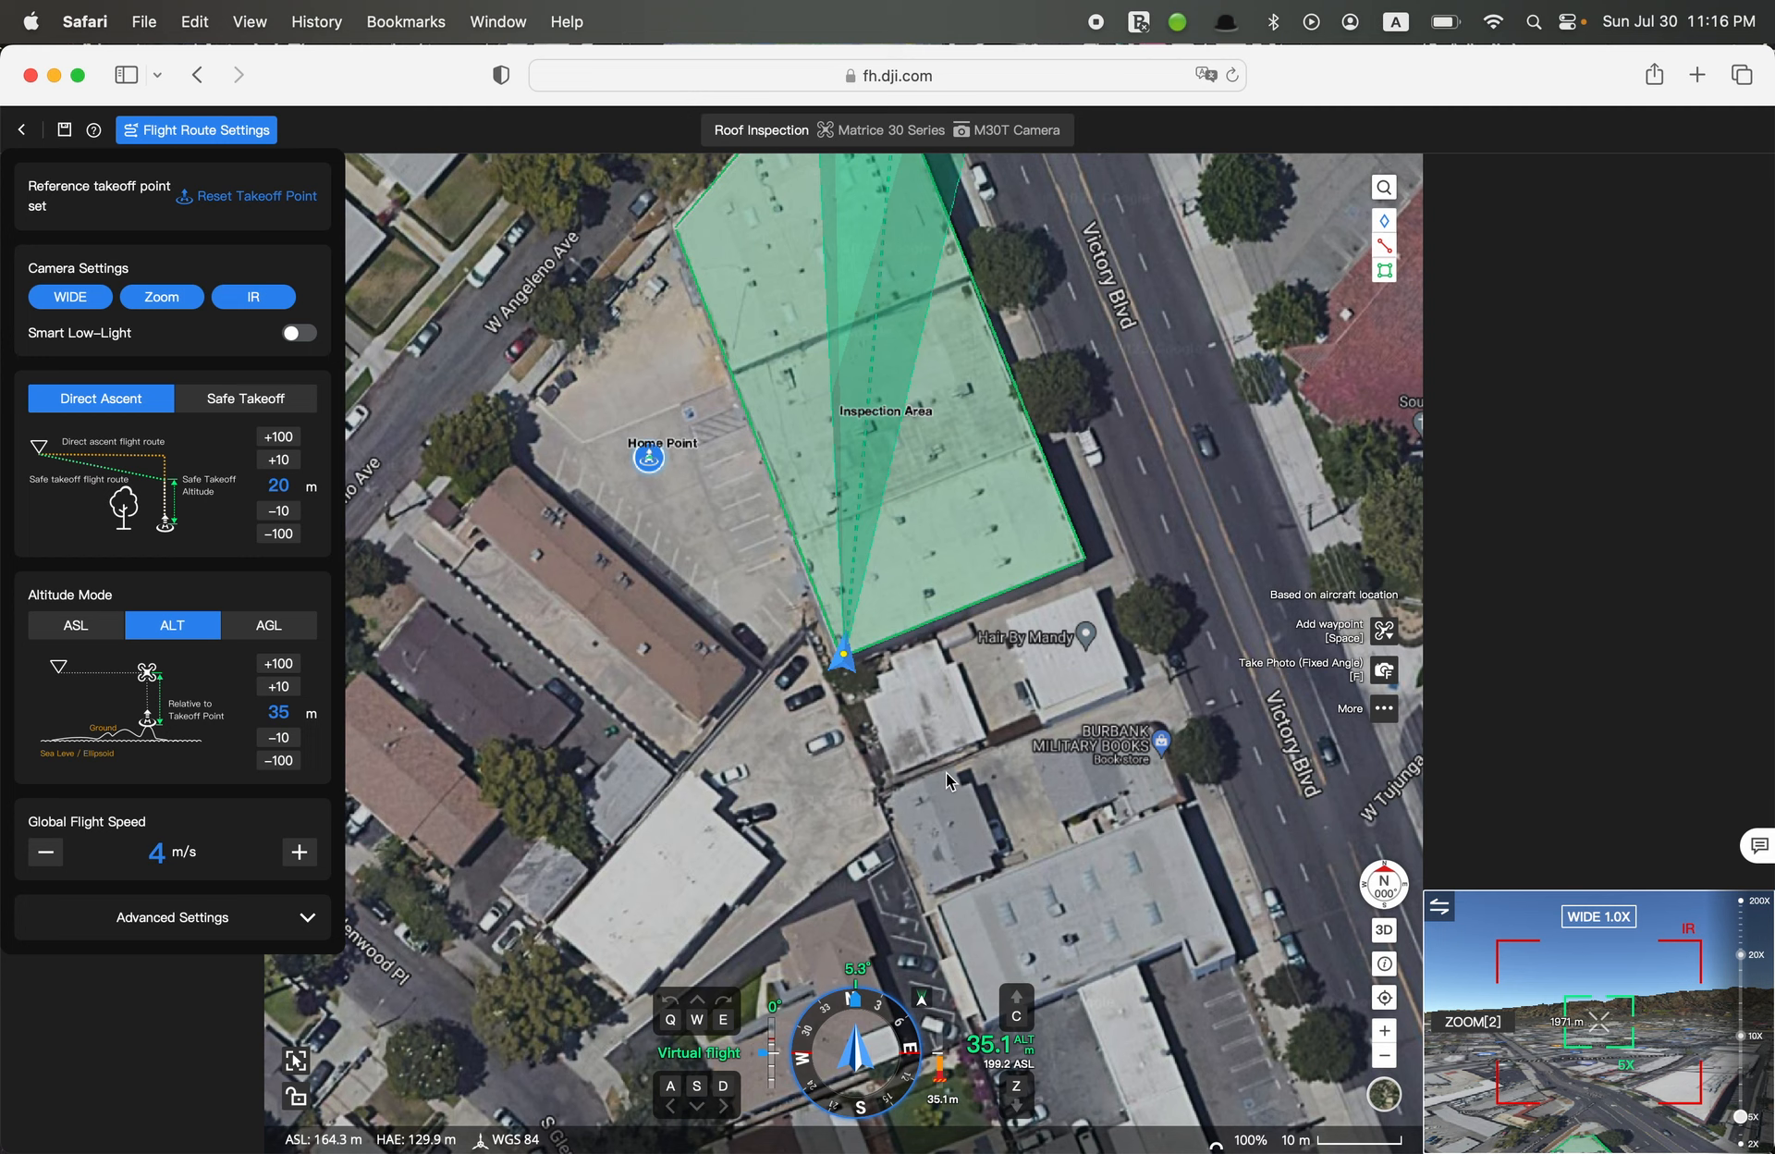
In low-speed mode, yaw the virtual aircraft to about -21.3° and add the first waypoint at its location
key("Caps_Lock")
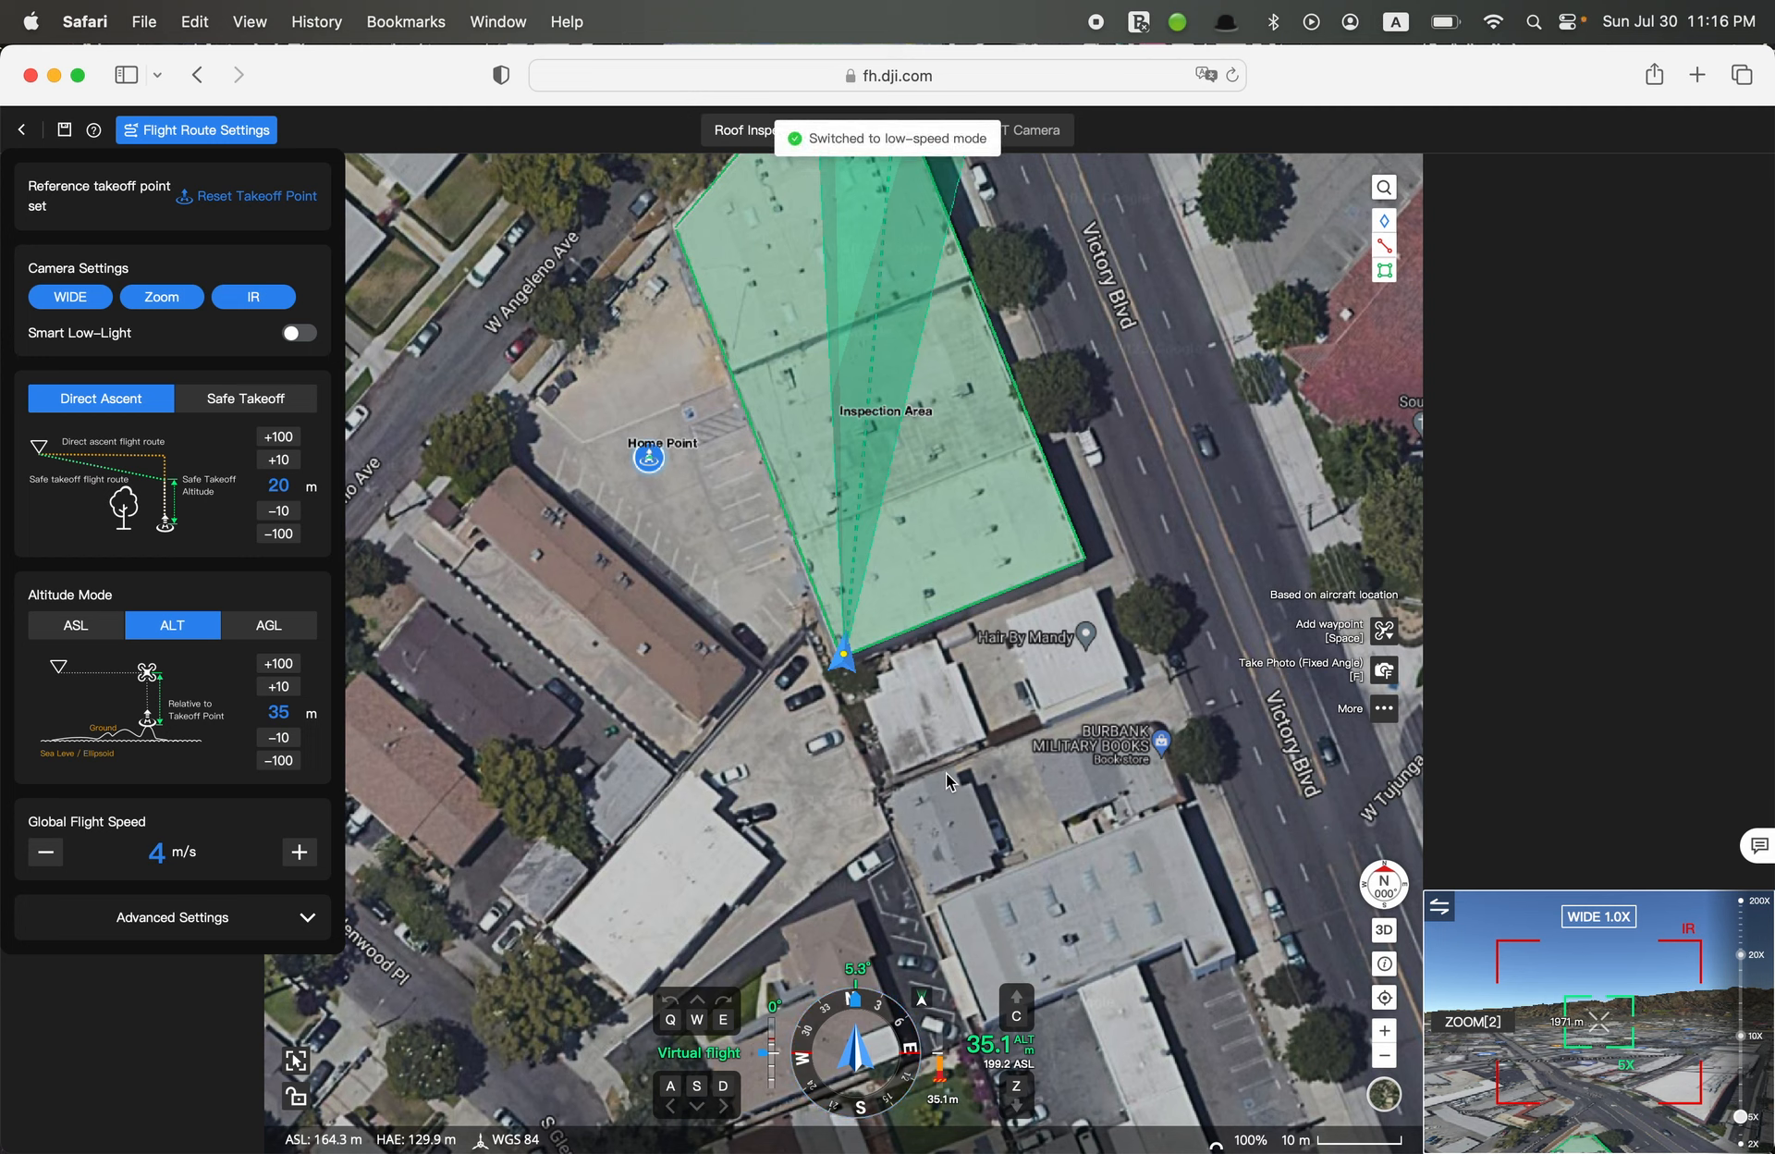
key("q")
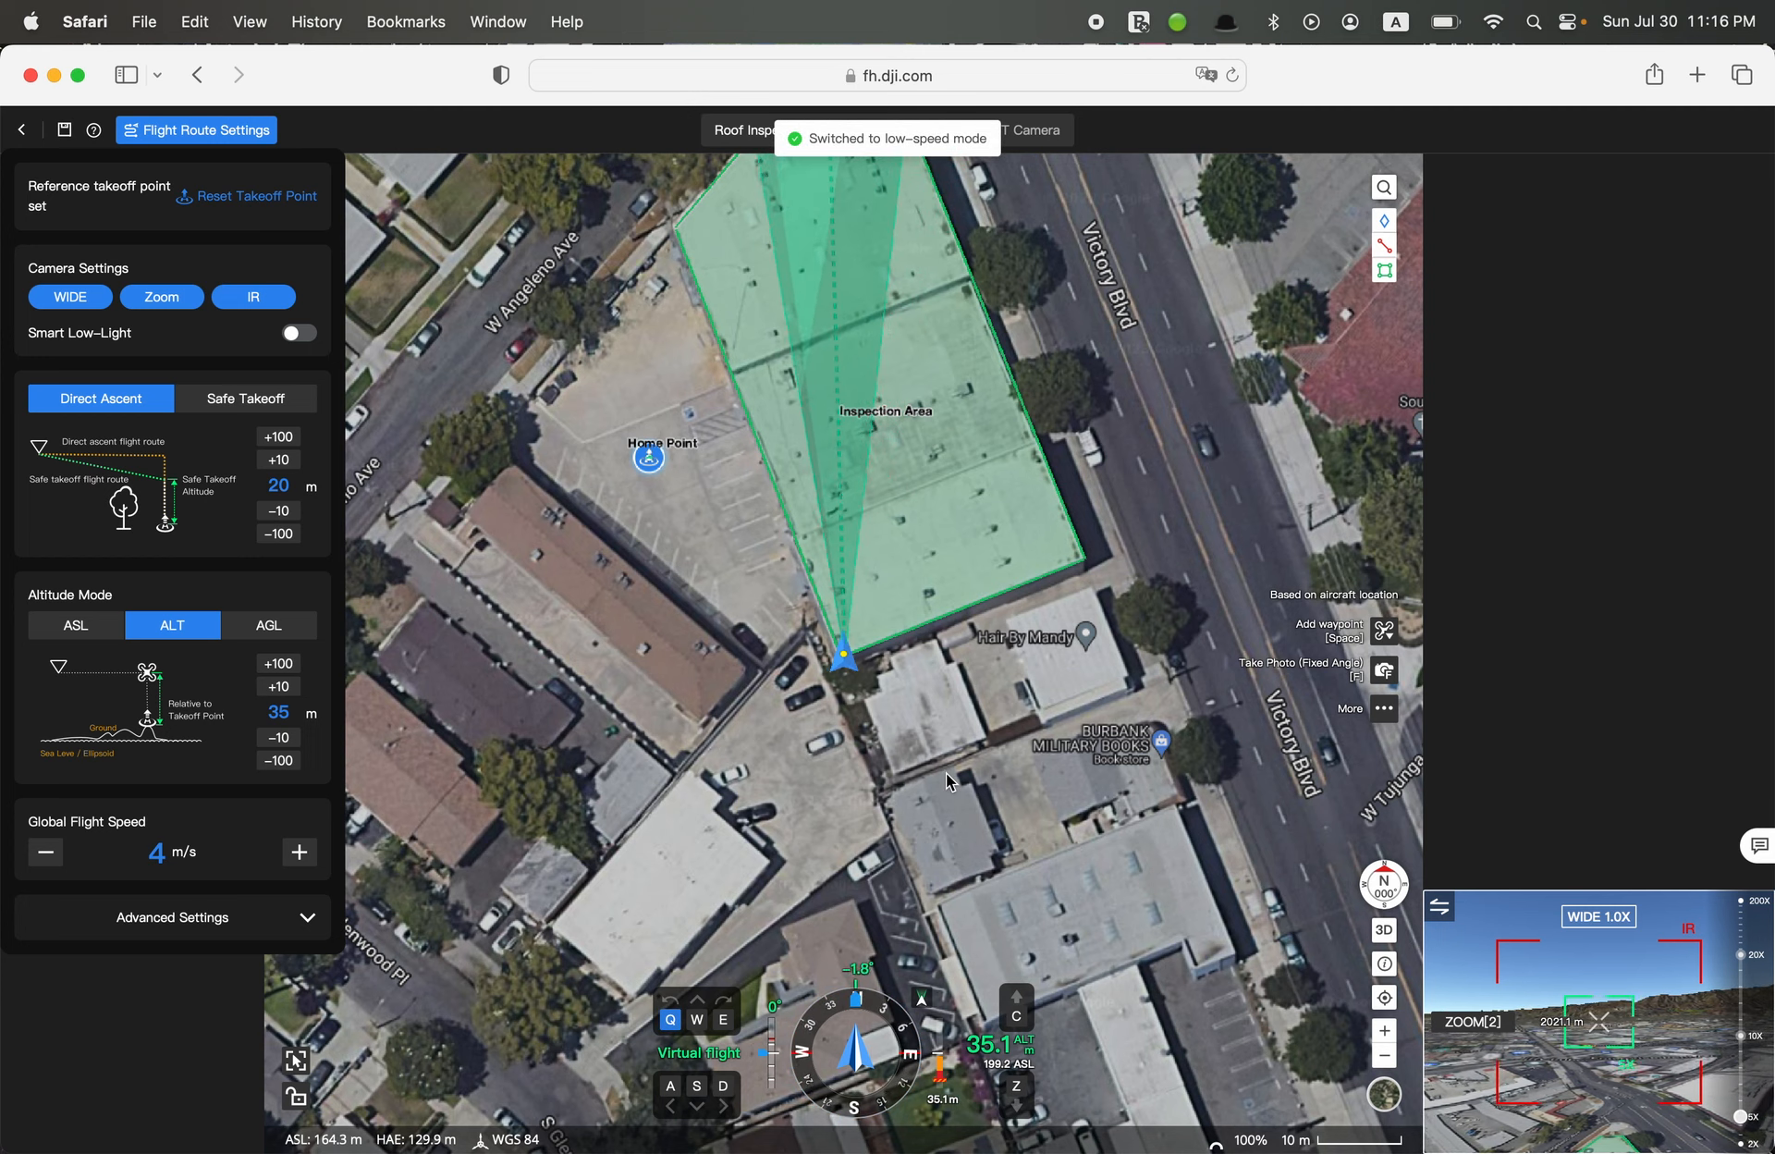
key("q")
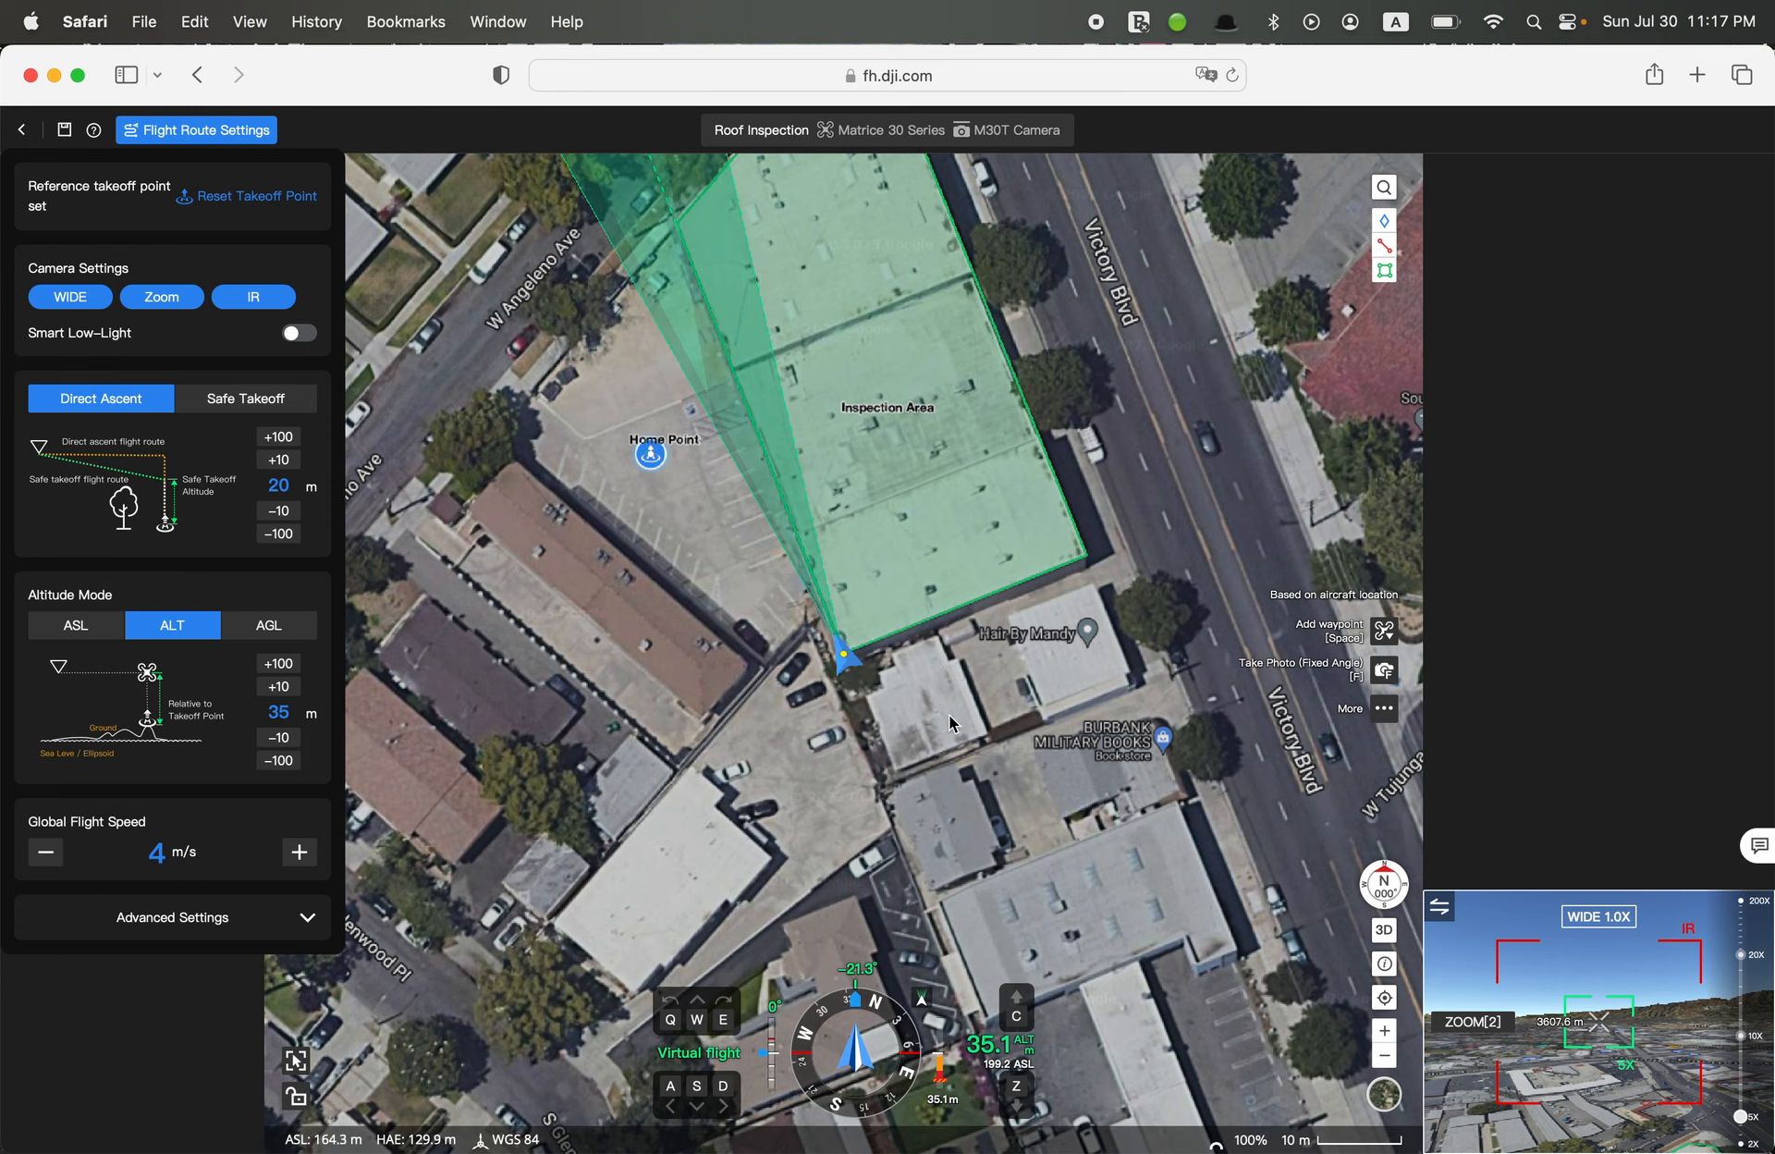
key("space")
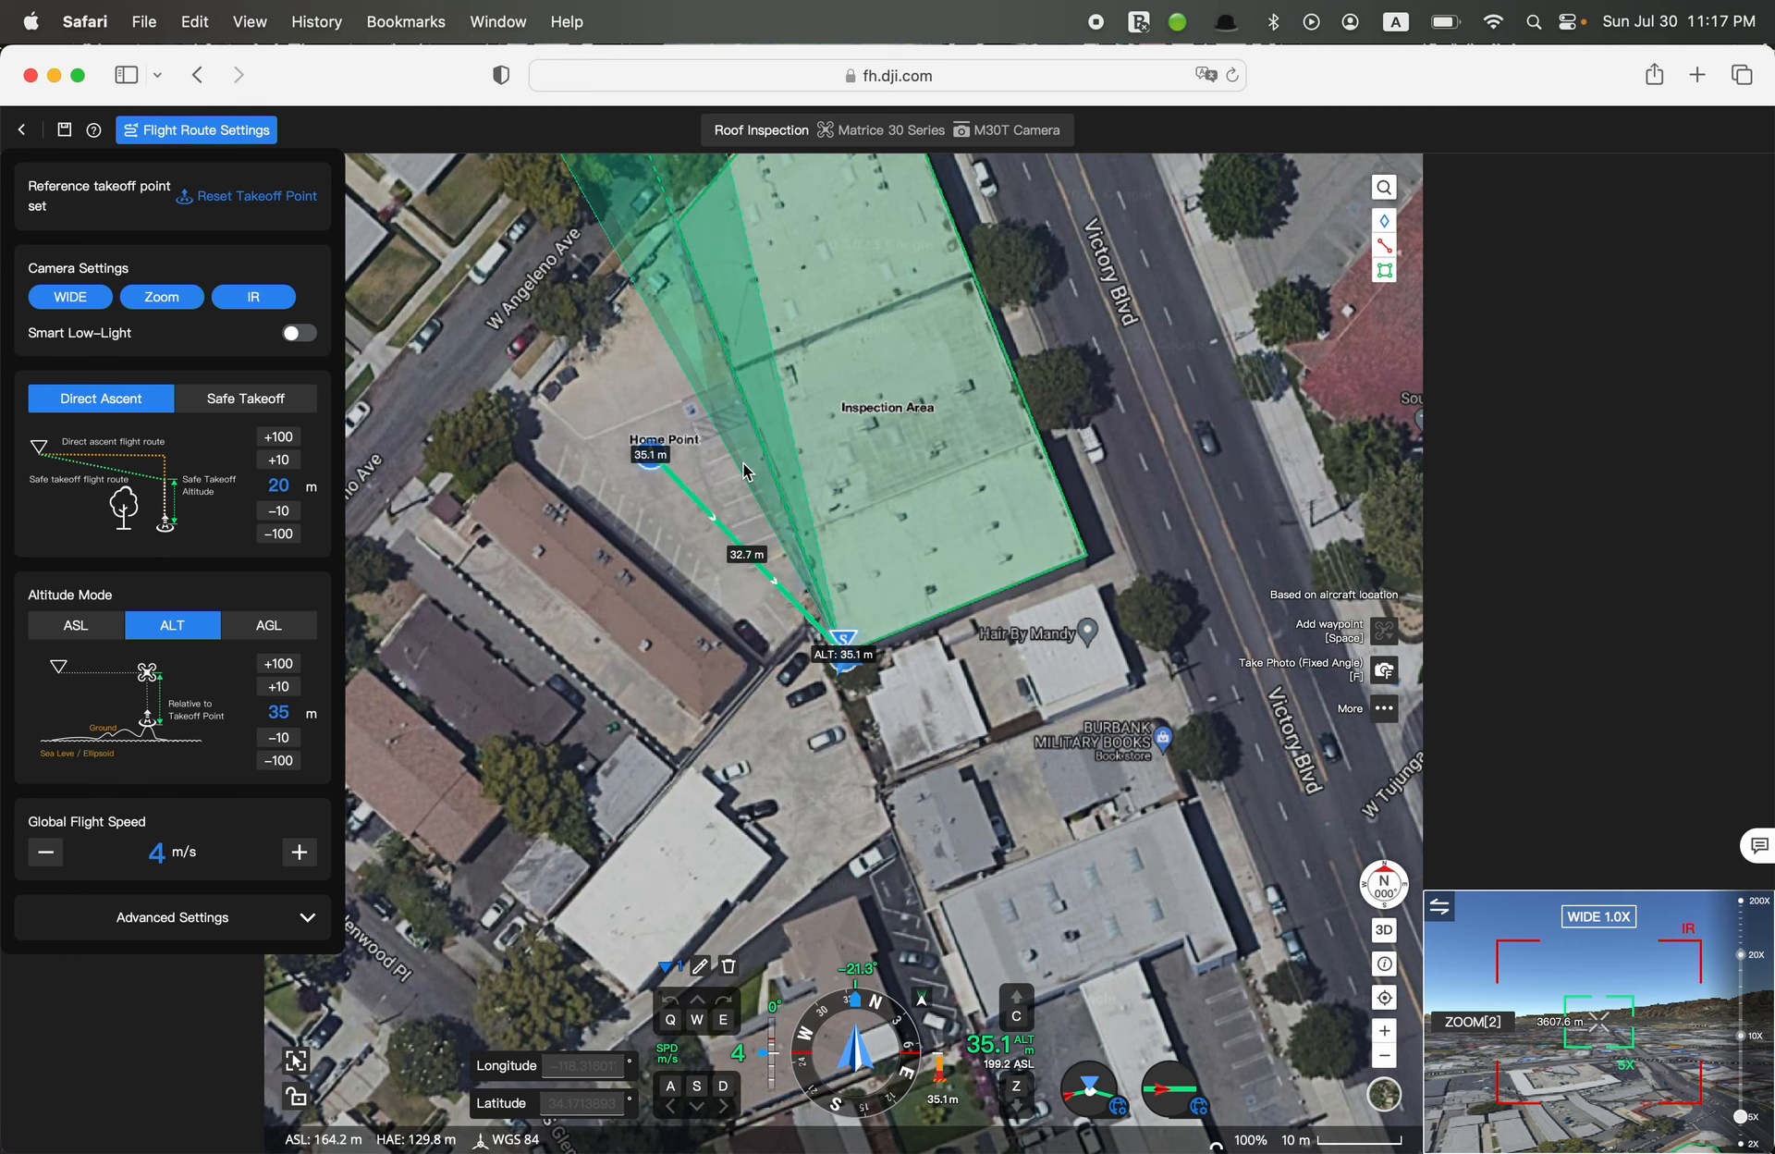
Try adding a Gimbal Pitch action to the first waypoint and delete it again
left_click(1391, 713)
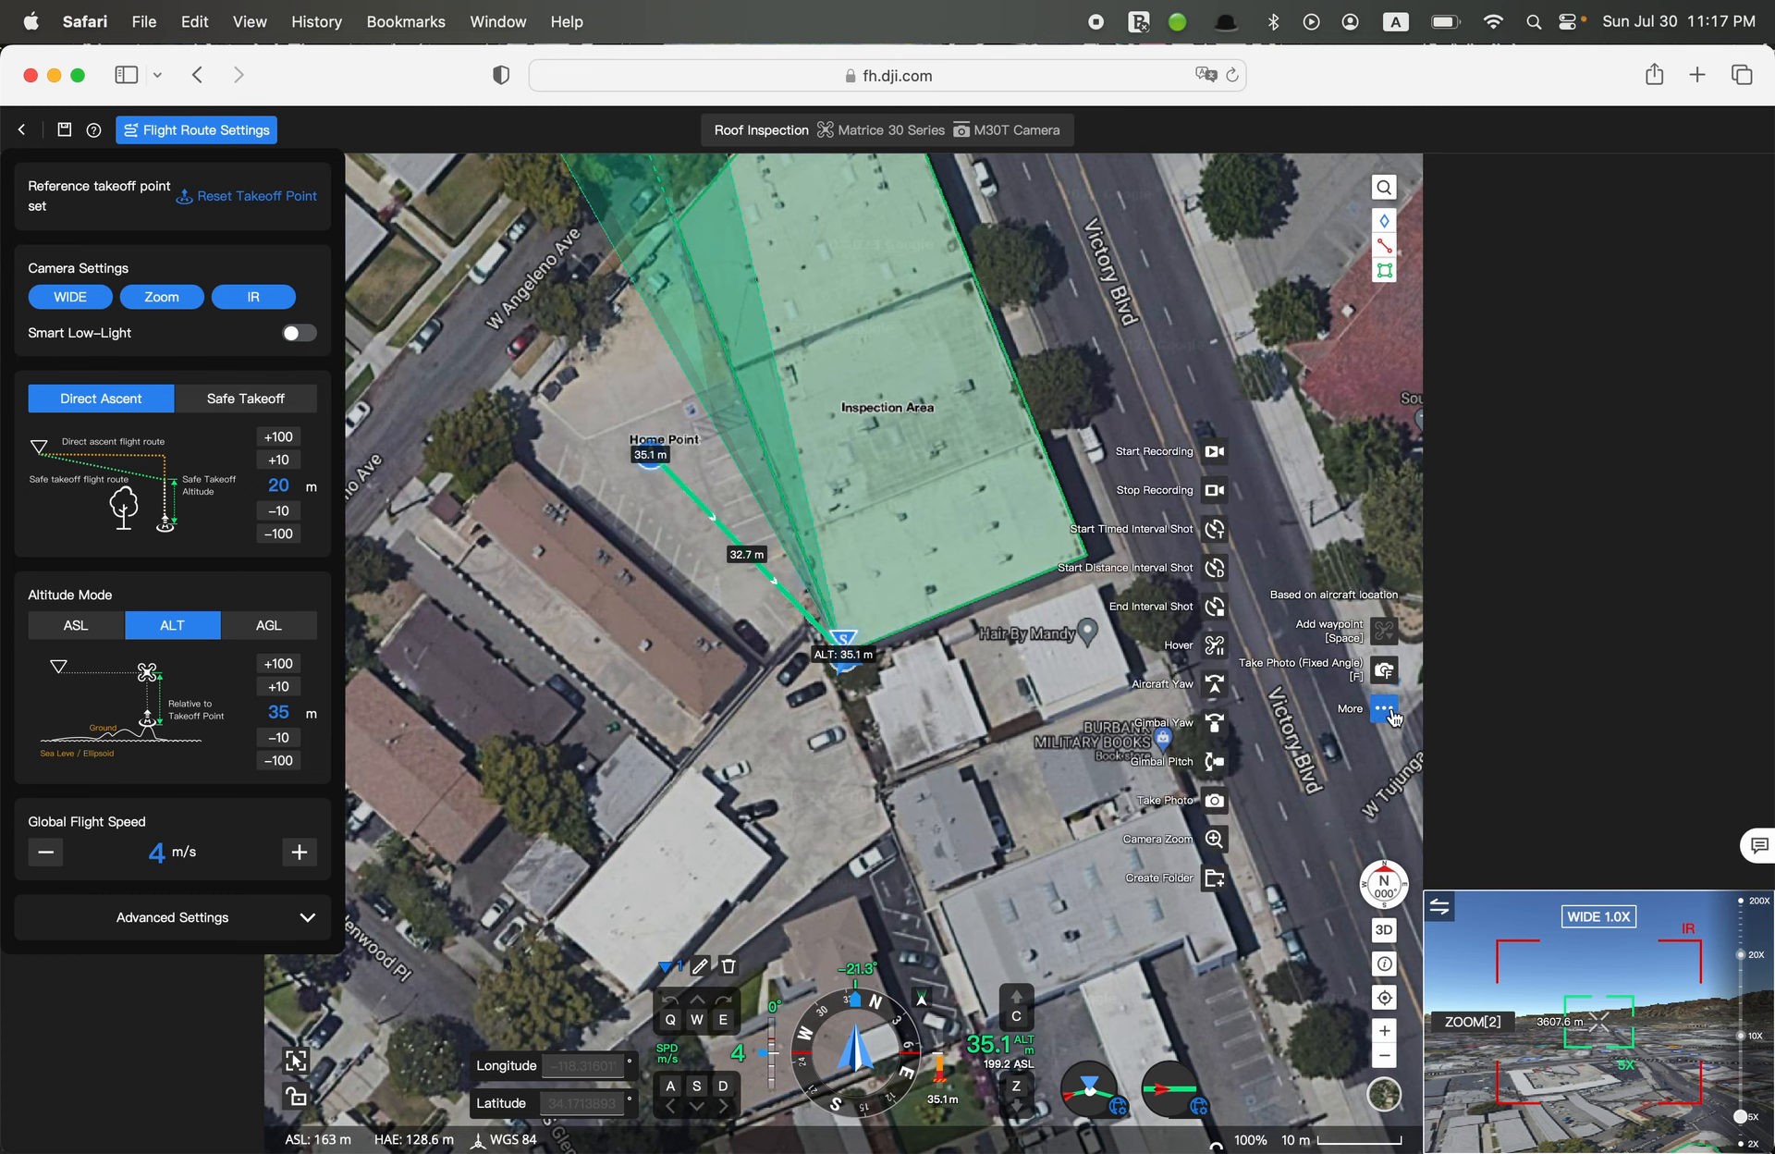
left_click(1216, 770)
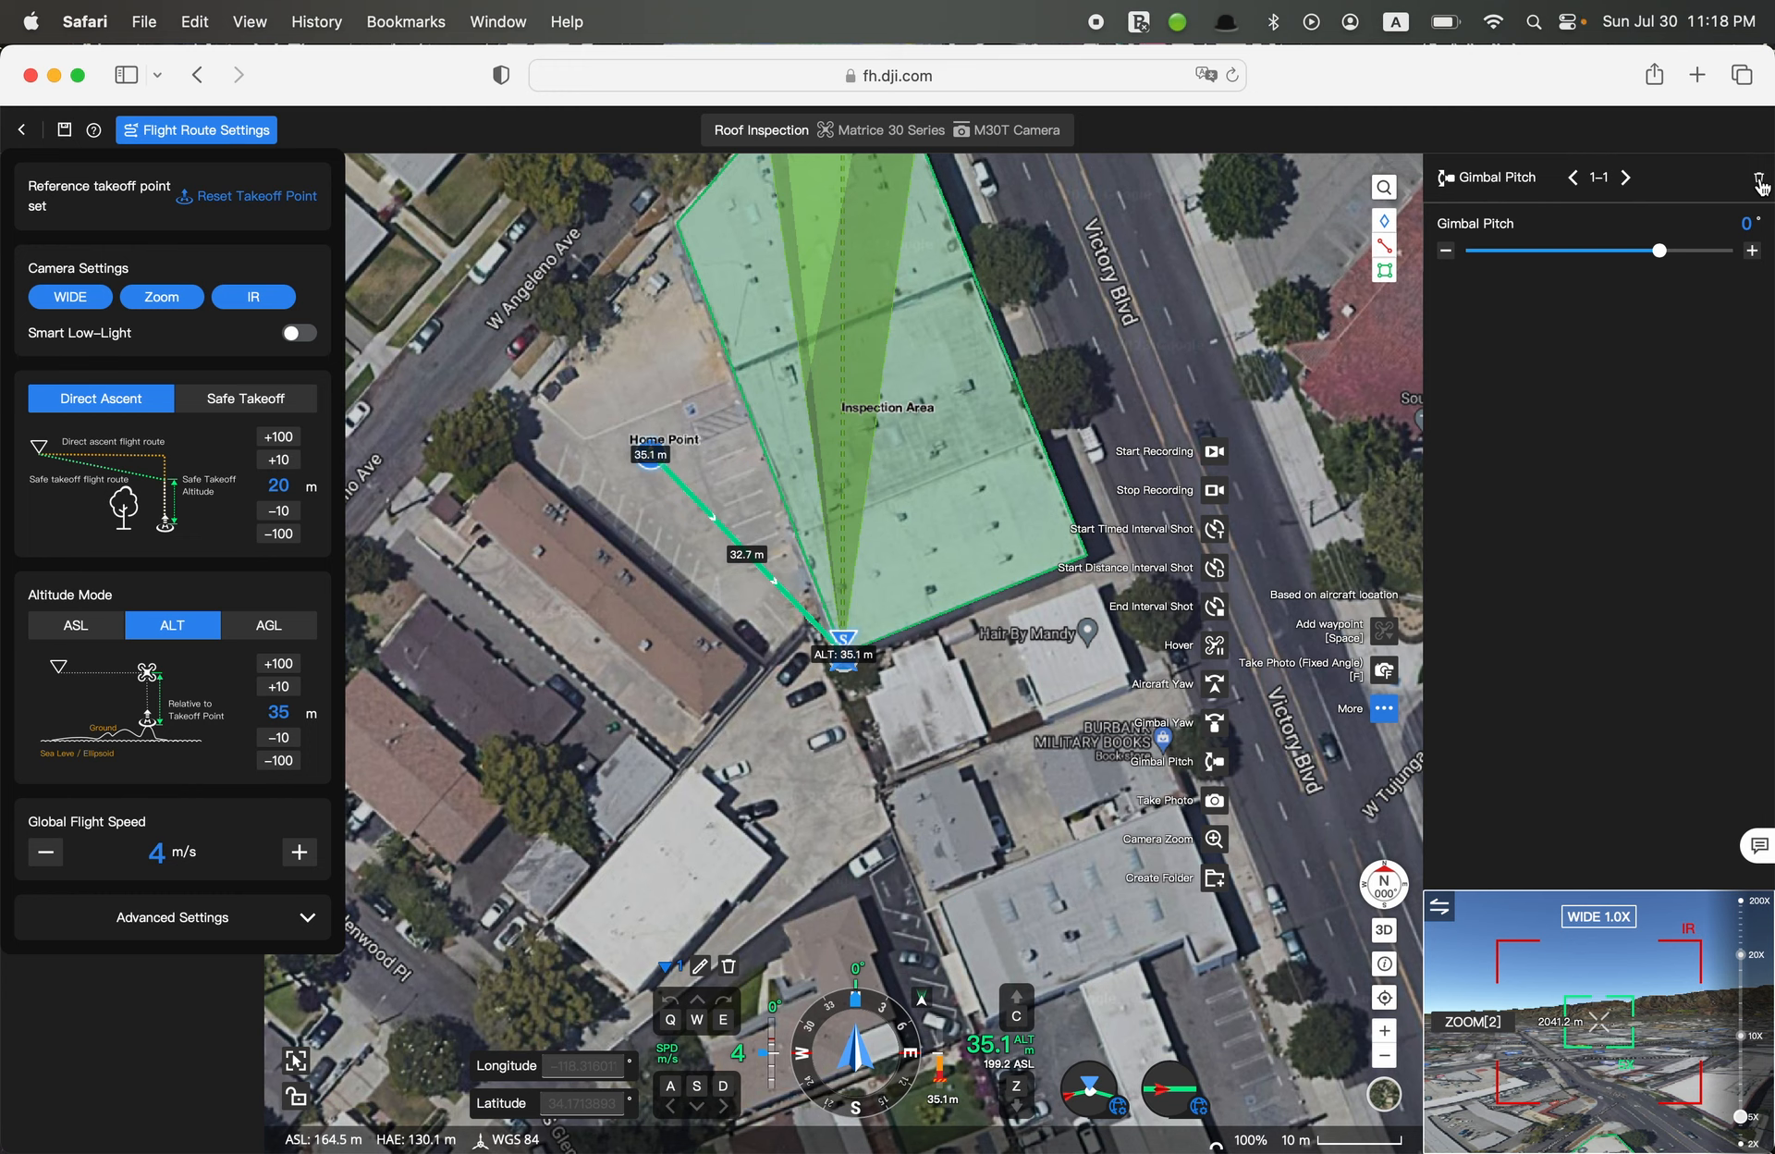
left_click(1759, 179)
left_click(1759, 179)
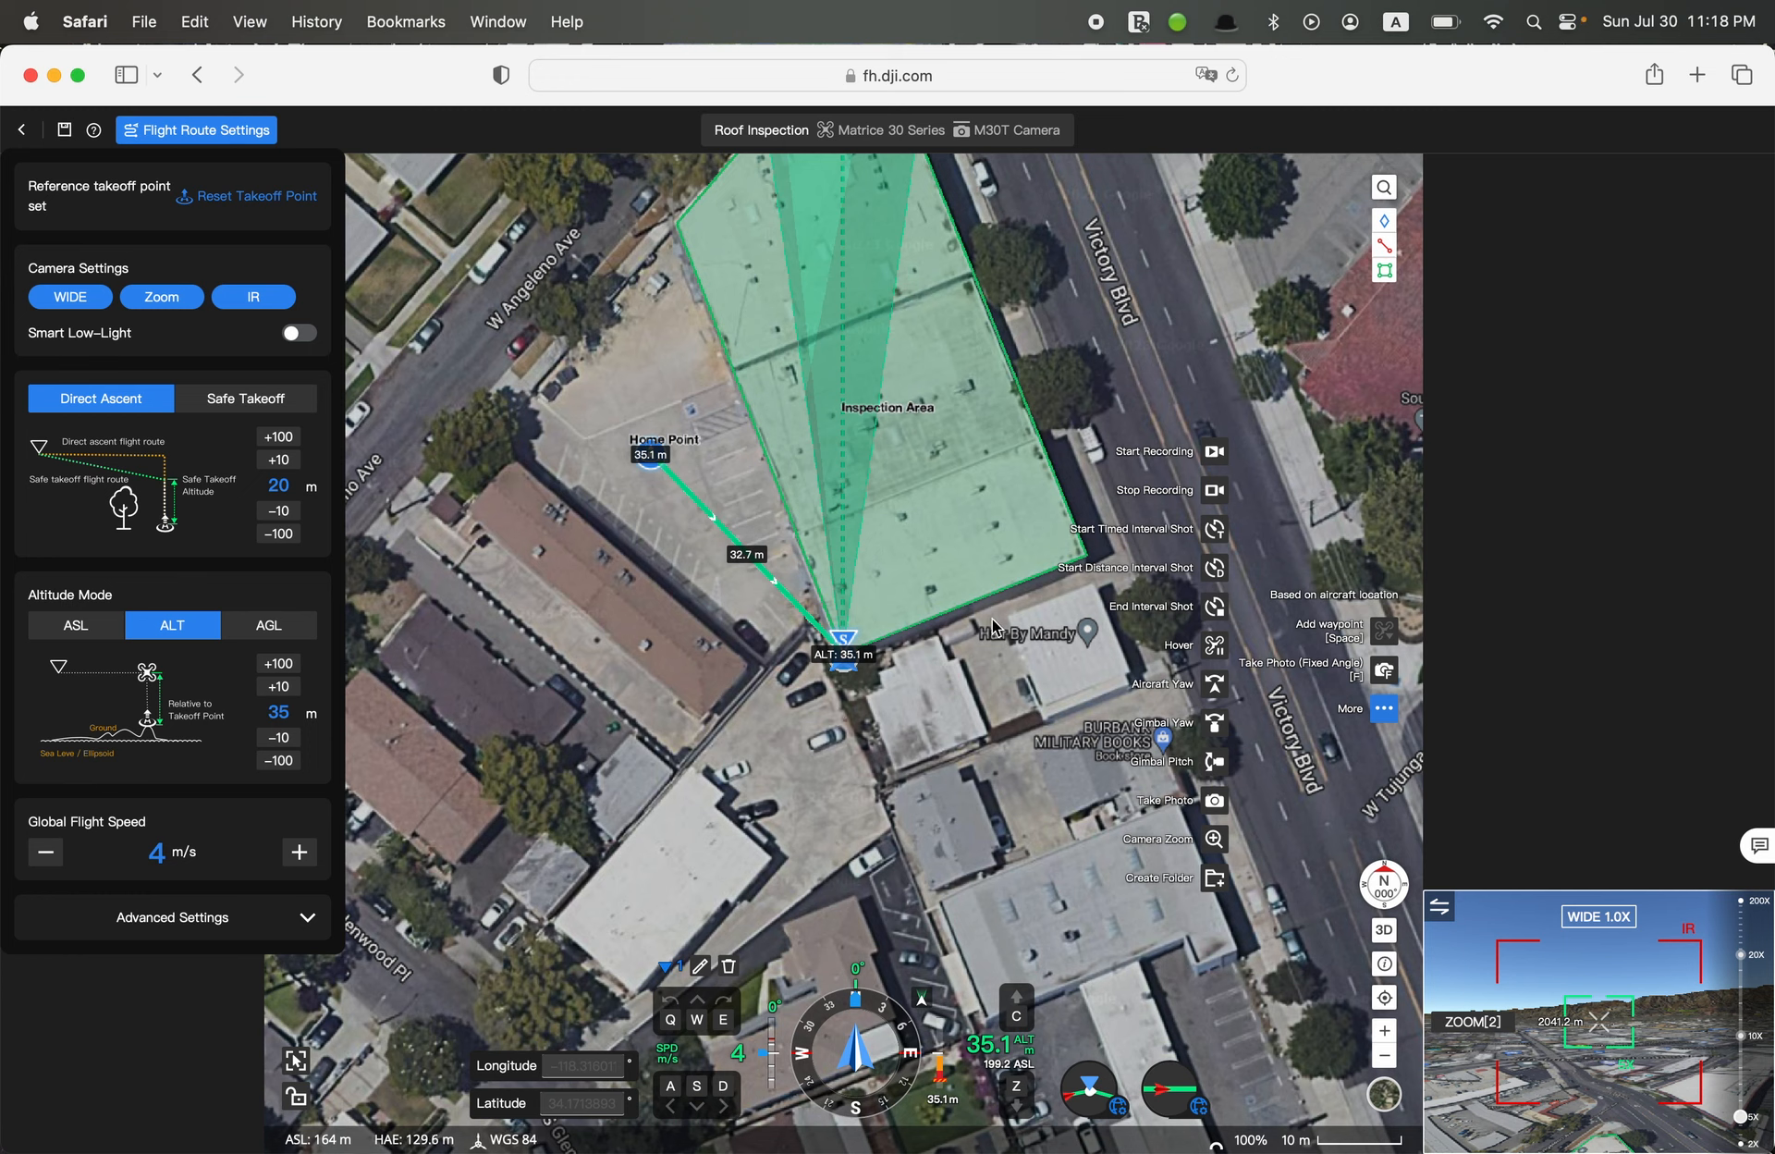
Yaw the virtual aircraft to about -21° and tilt its camera down to about -89.5°
key("q")
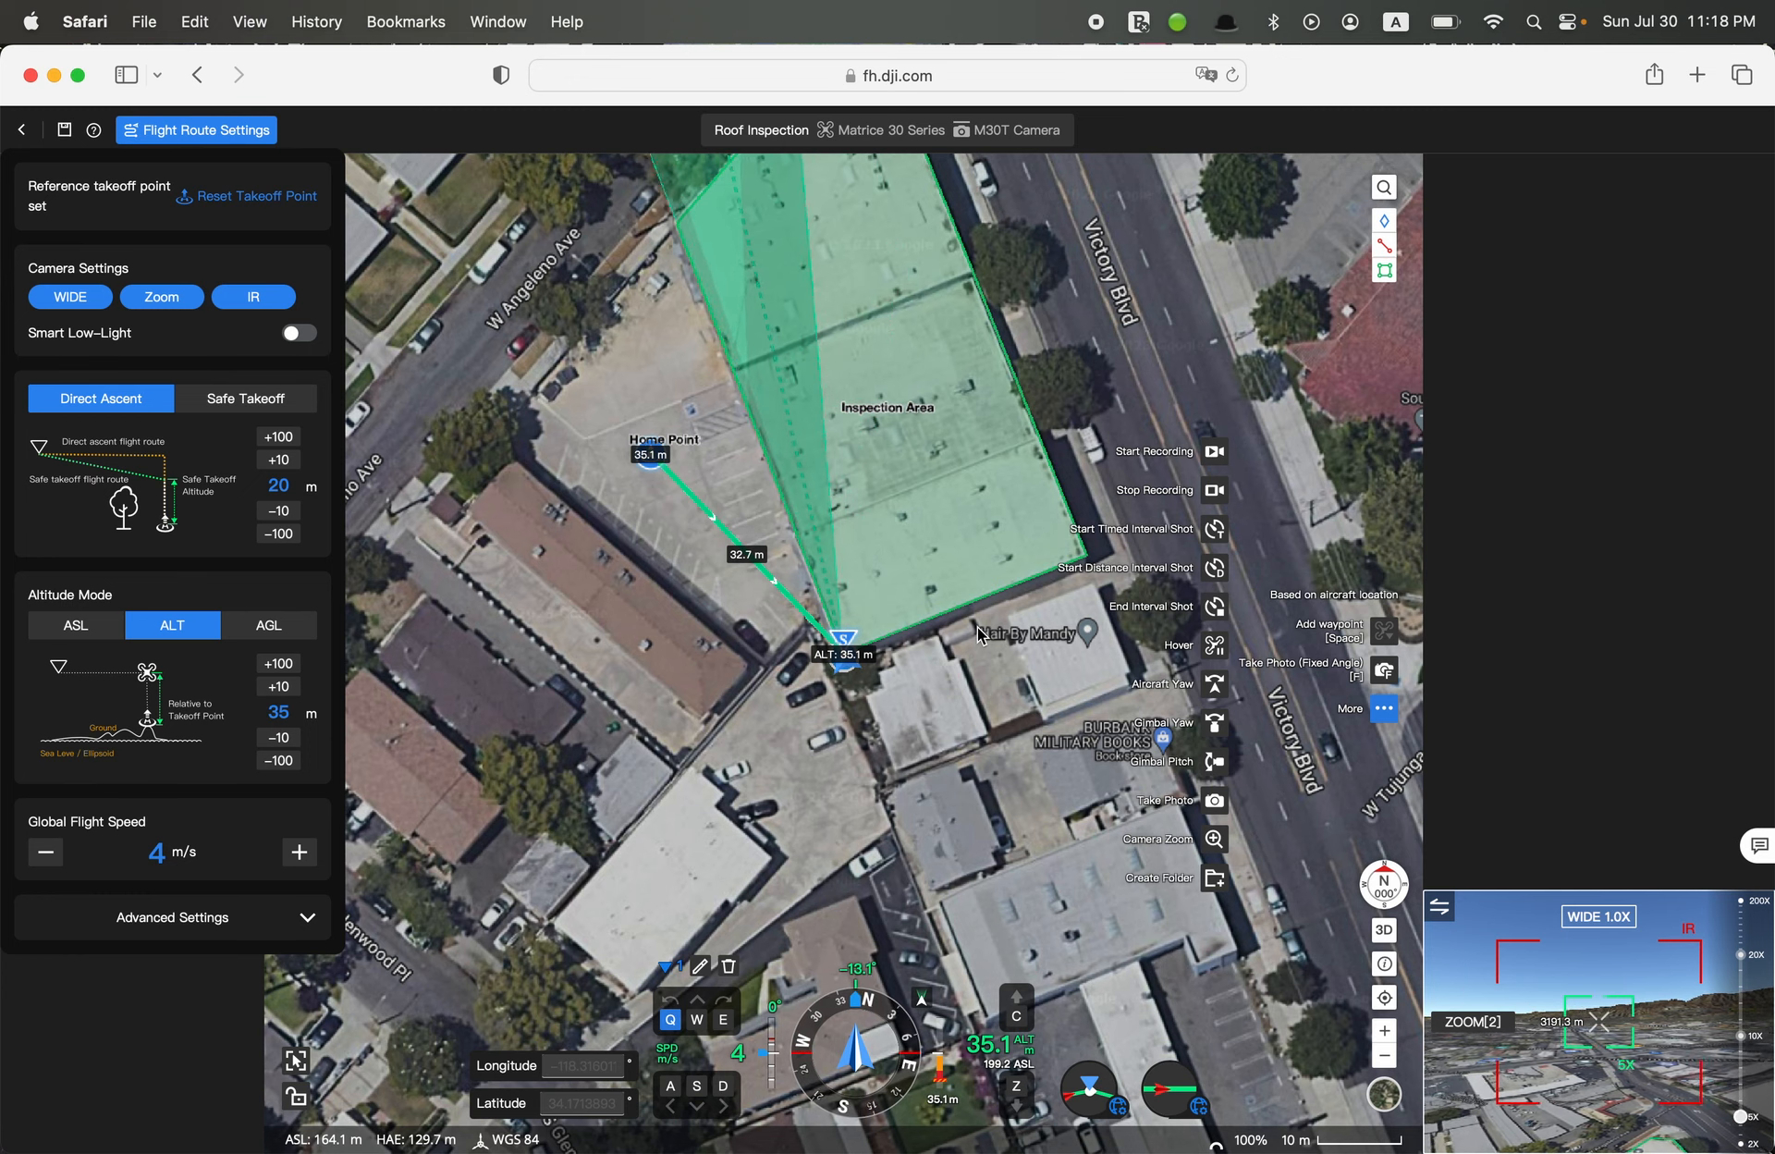
key("q")
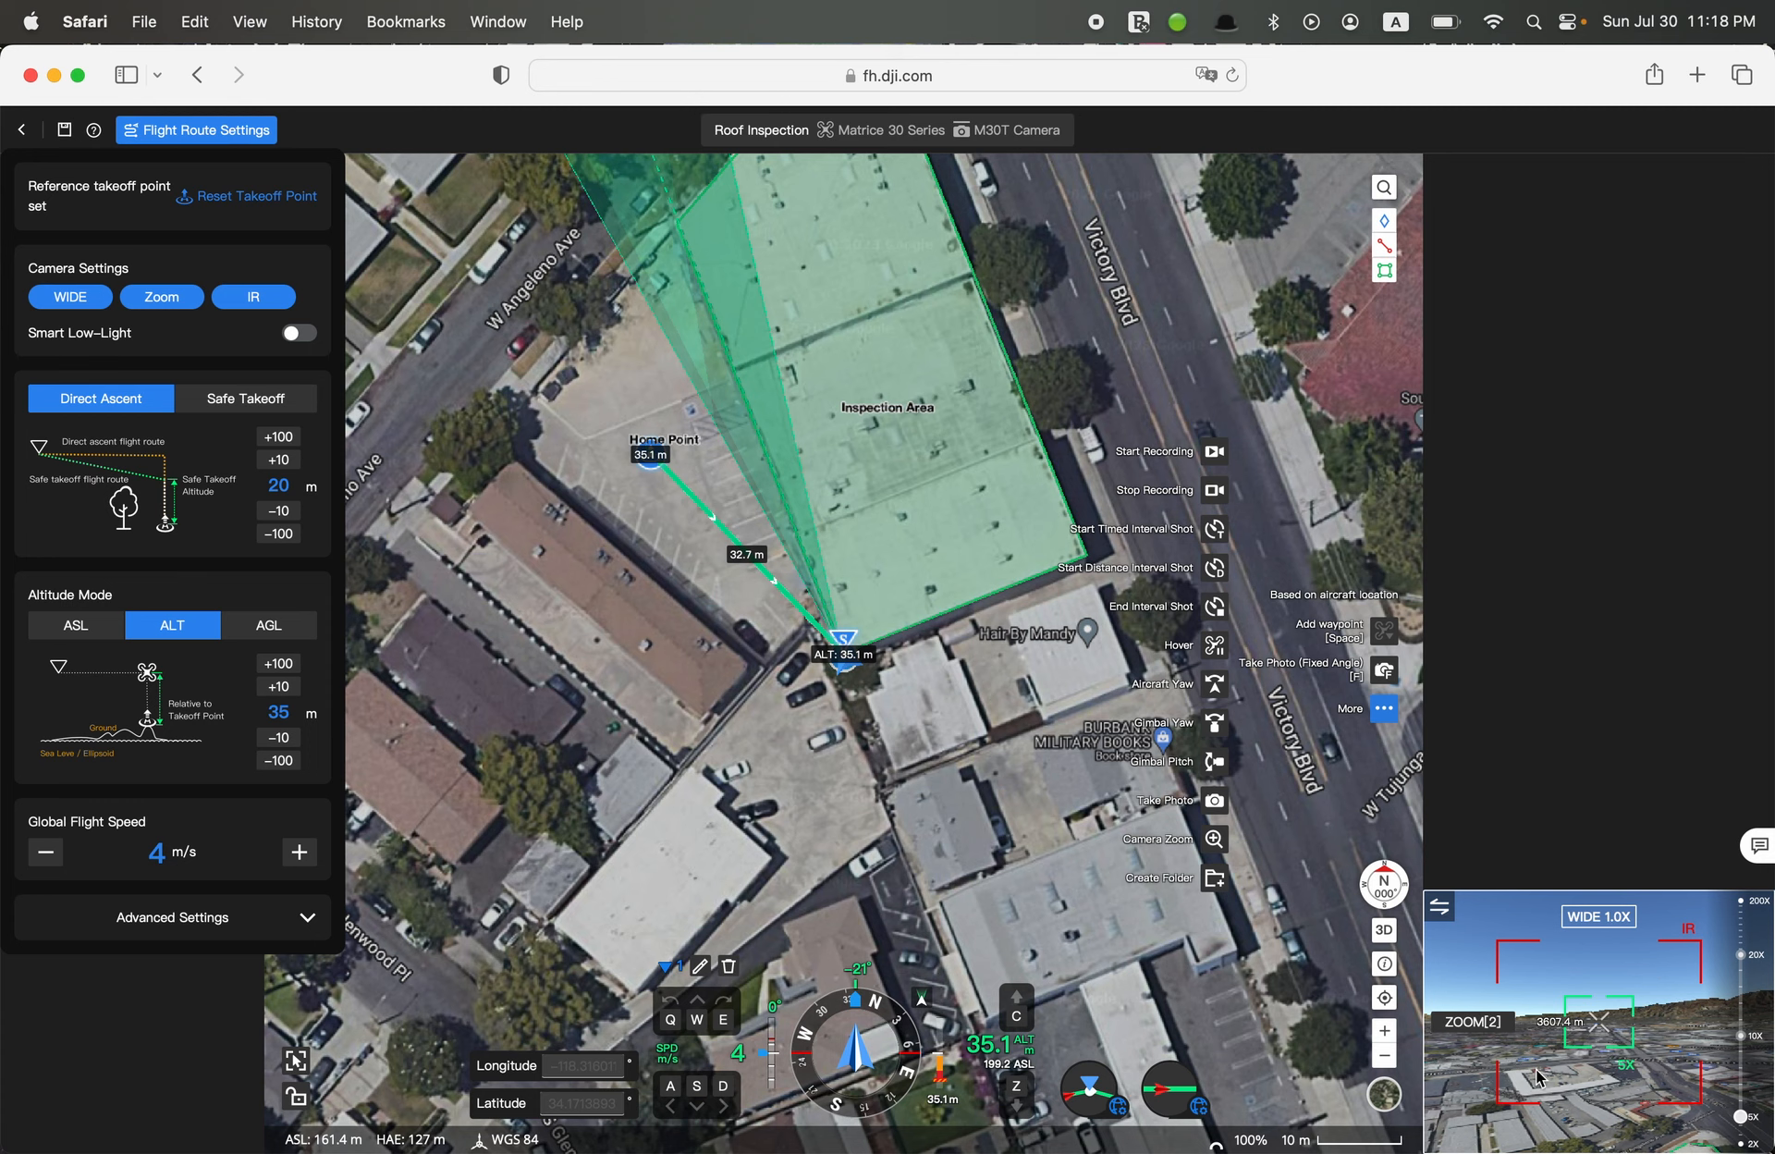
left_click_drag(1537, 1070, 1521, 1139)
left_click_drag(1527, 1026, 1545, 1121)
left_click_drag(1548, 1045, 1543, 1122)
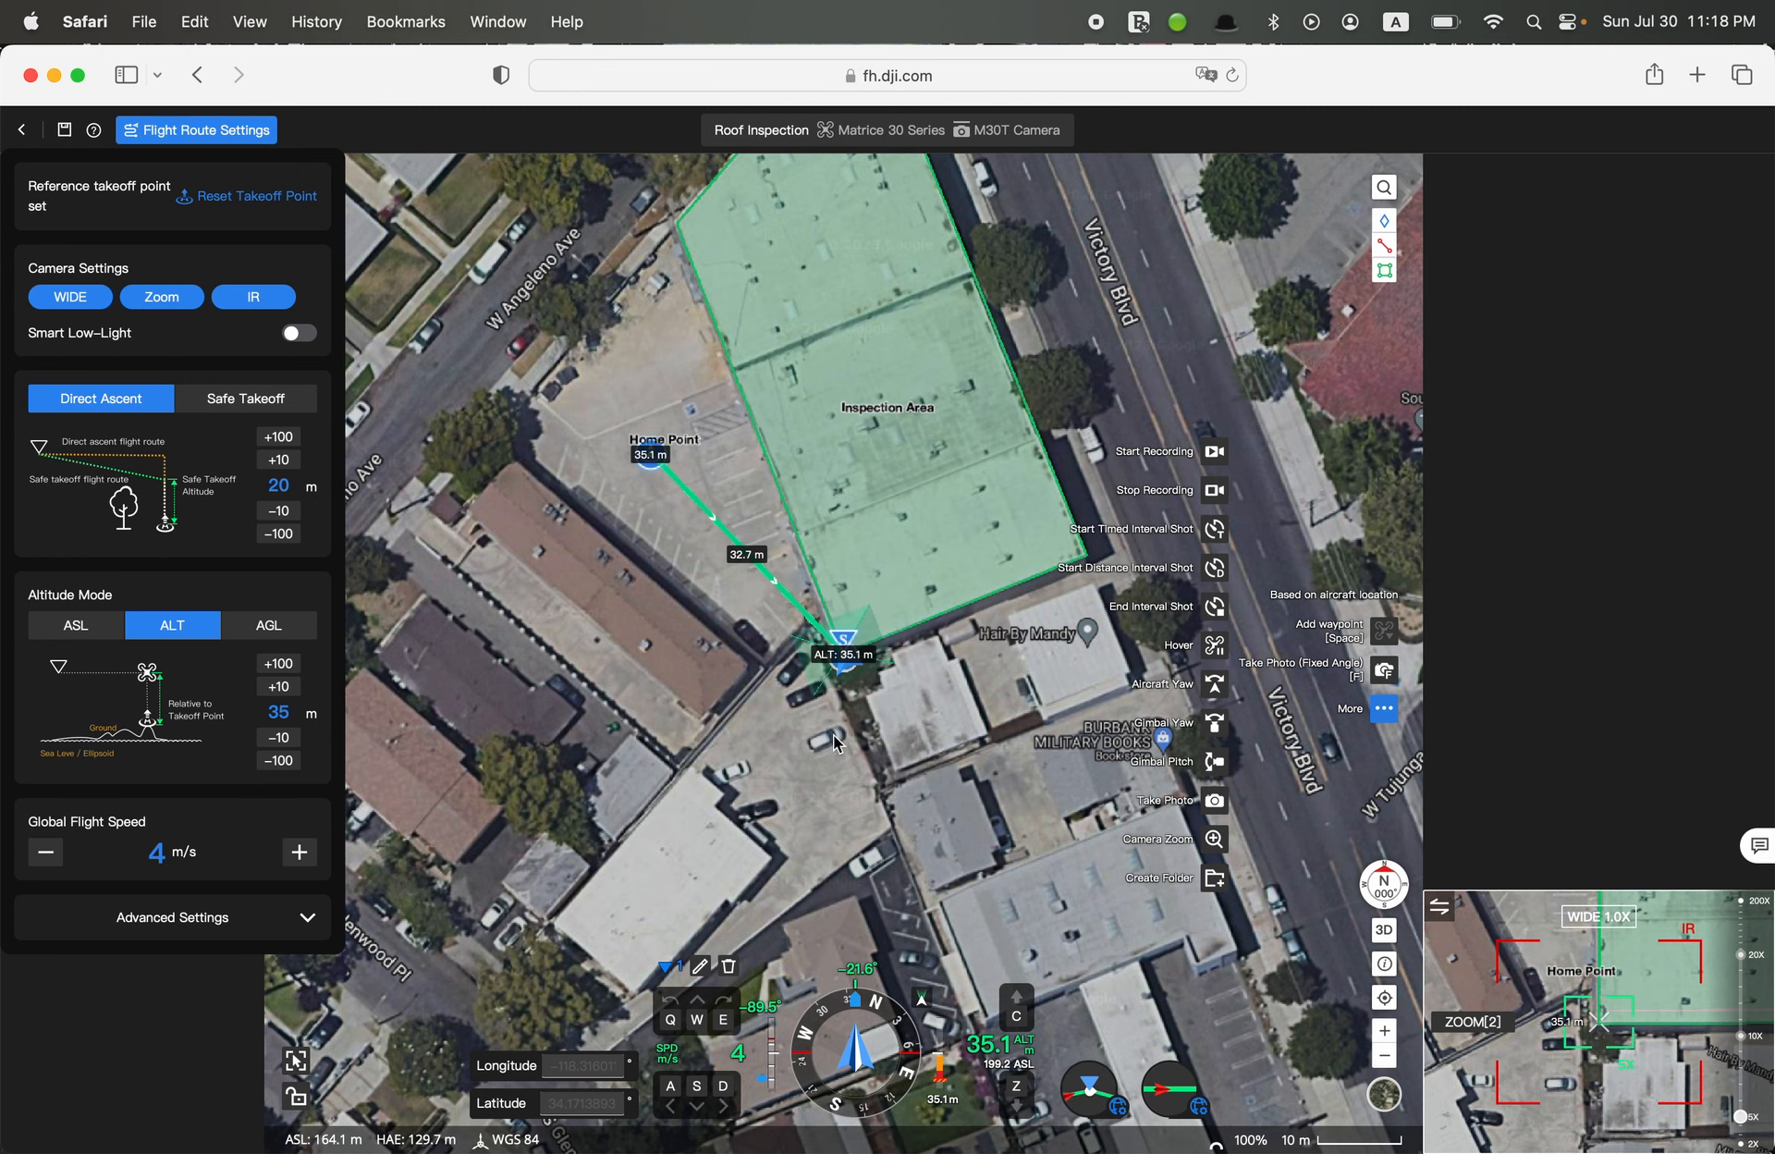
Try aiming the camera with mouselook, to about -18.9° yaw and -85.3° pitch, and leave mouselook
key("v")
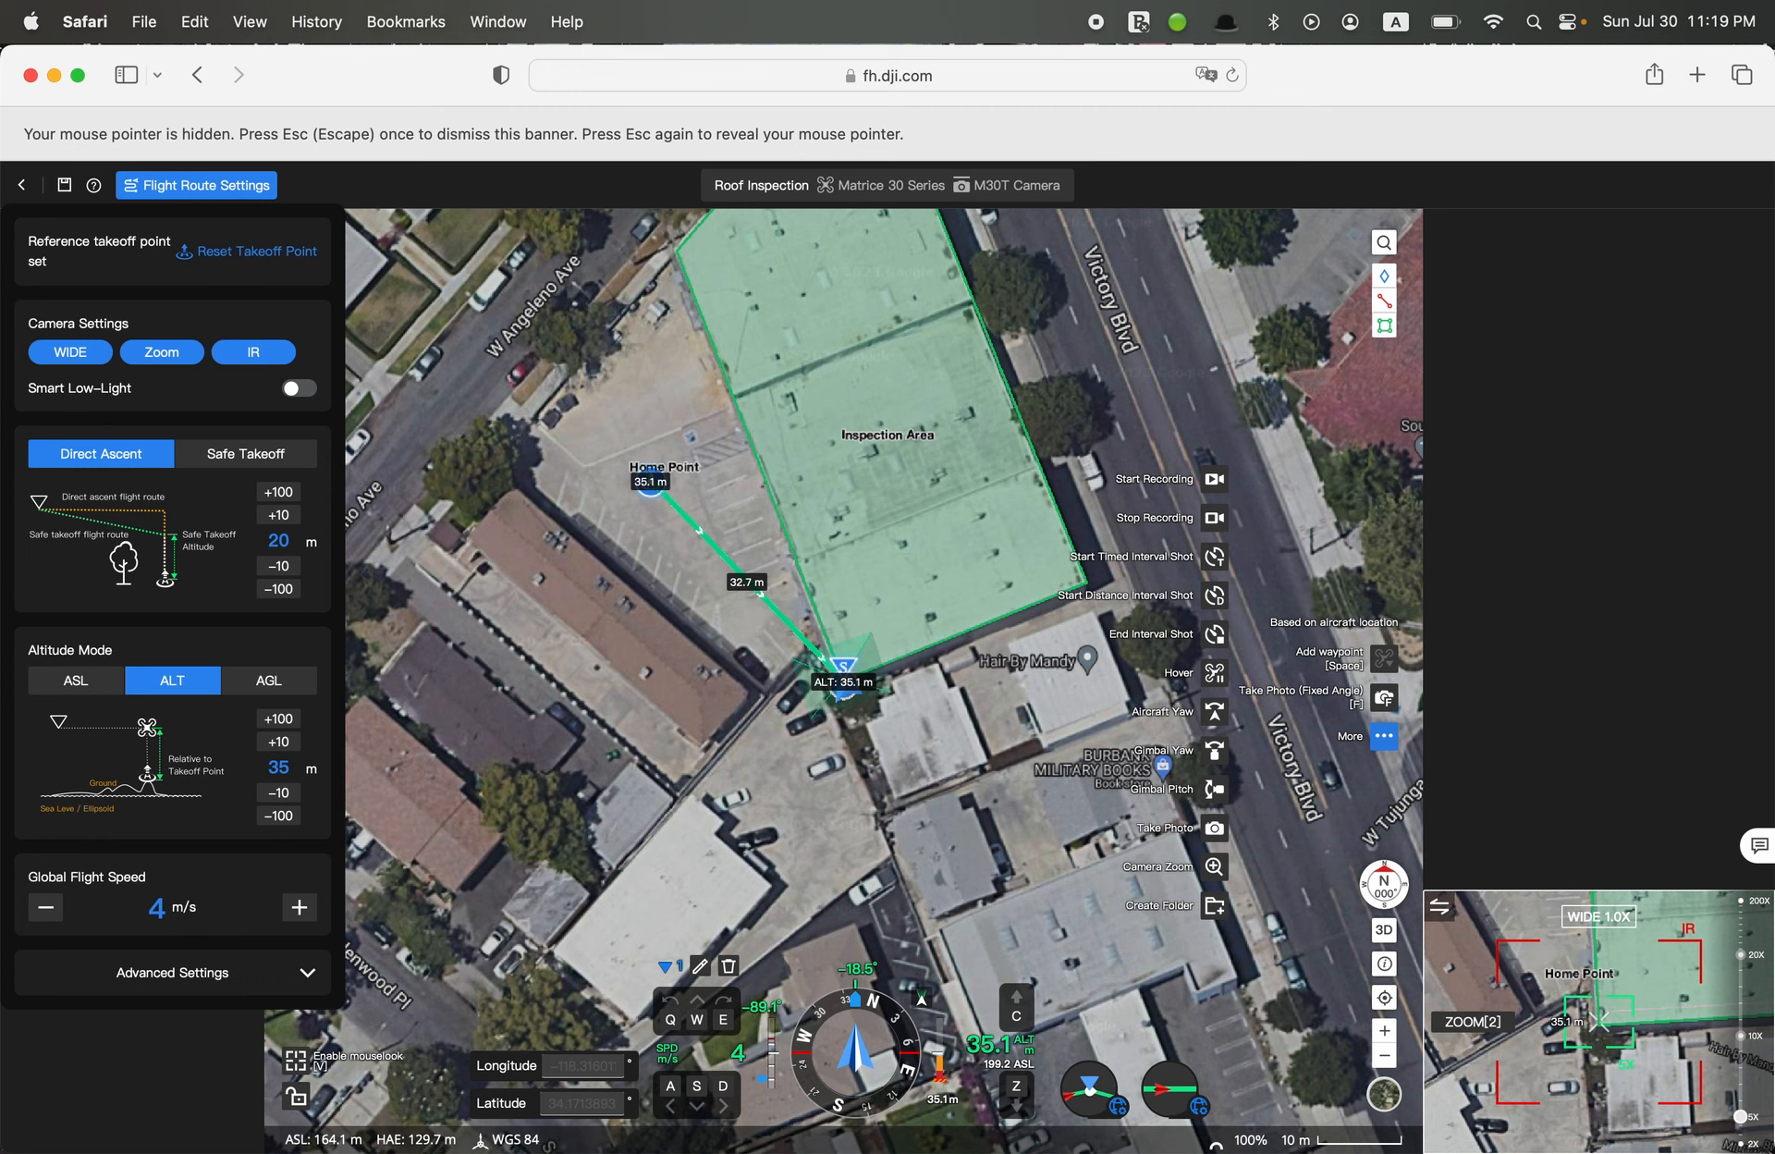
key("Escape")
key("Escape")
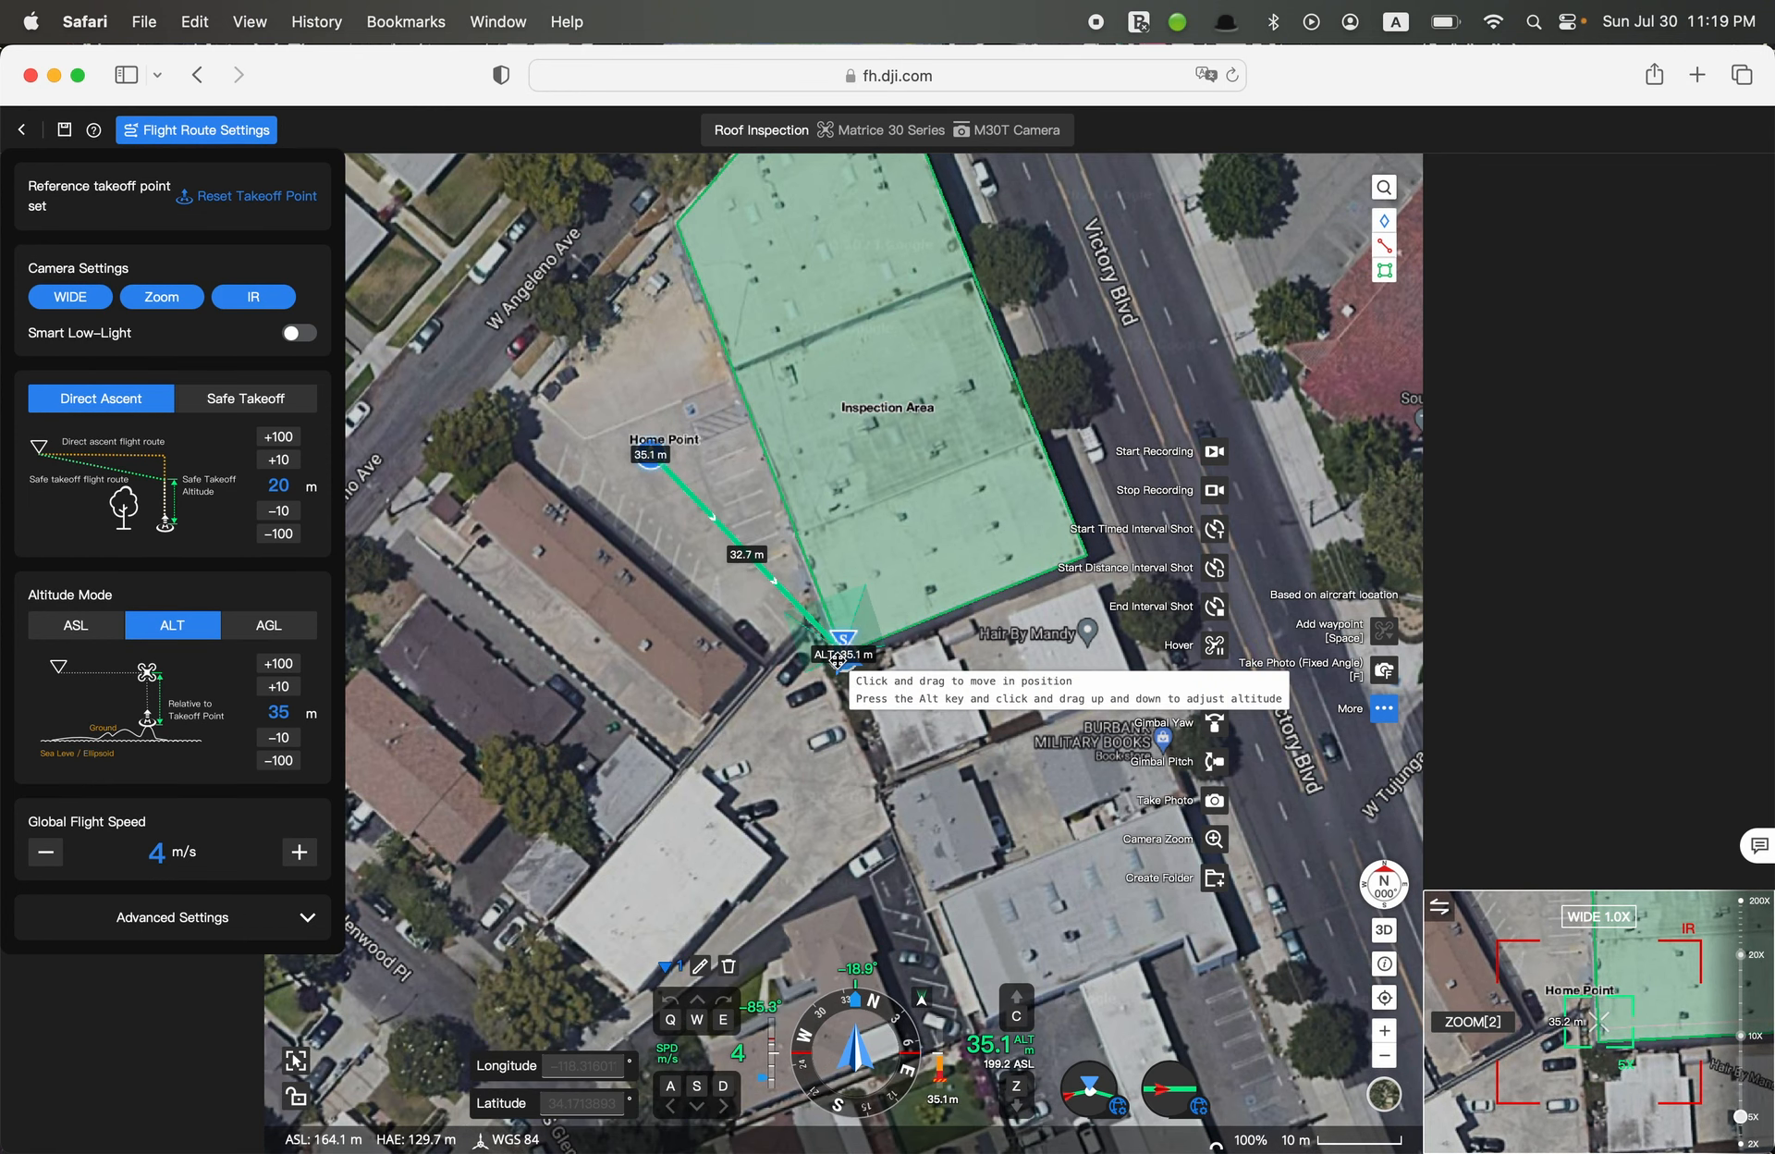
Shift the first waypoint slightly outward from the roof corner and re-aim the camera with mouselook to about -21.1° yaw and -88.1° pitch
scroll(841, 681, "up", 5)
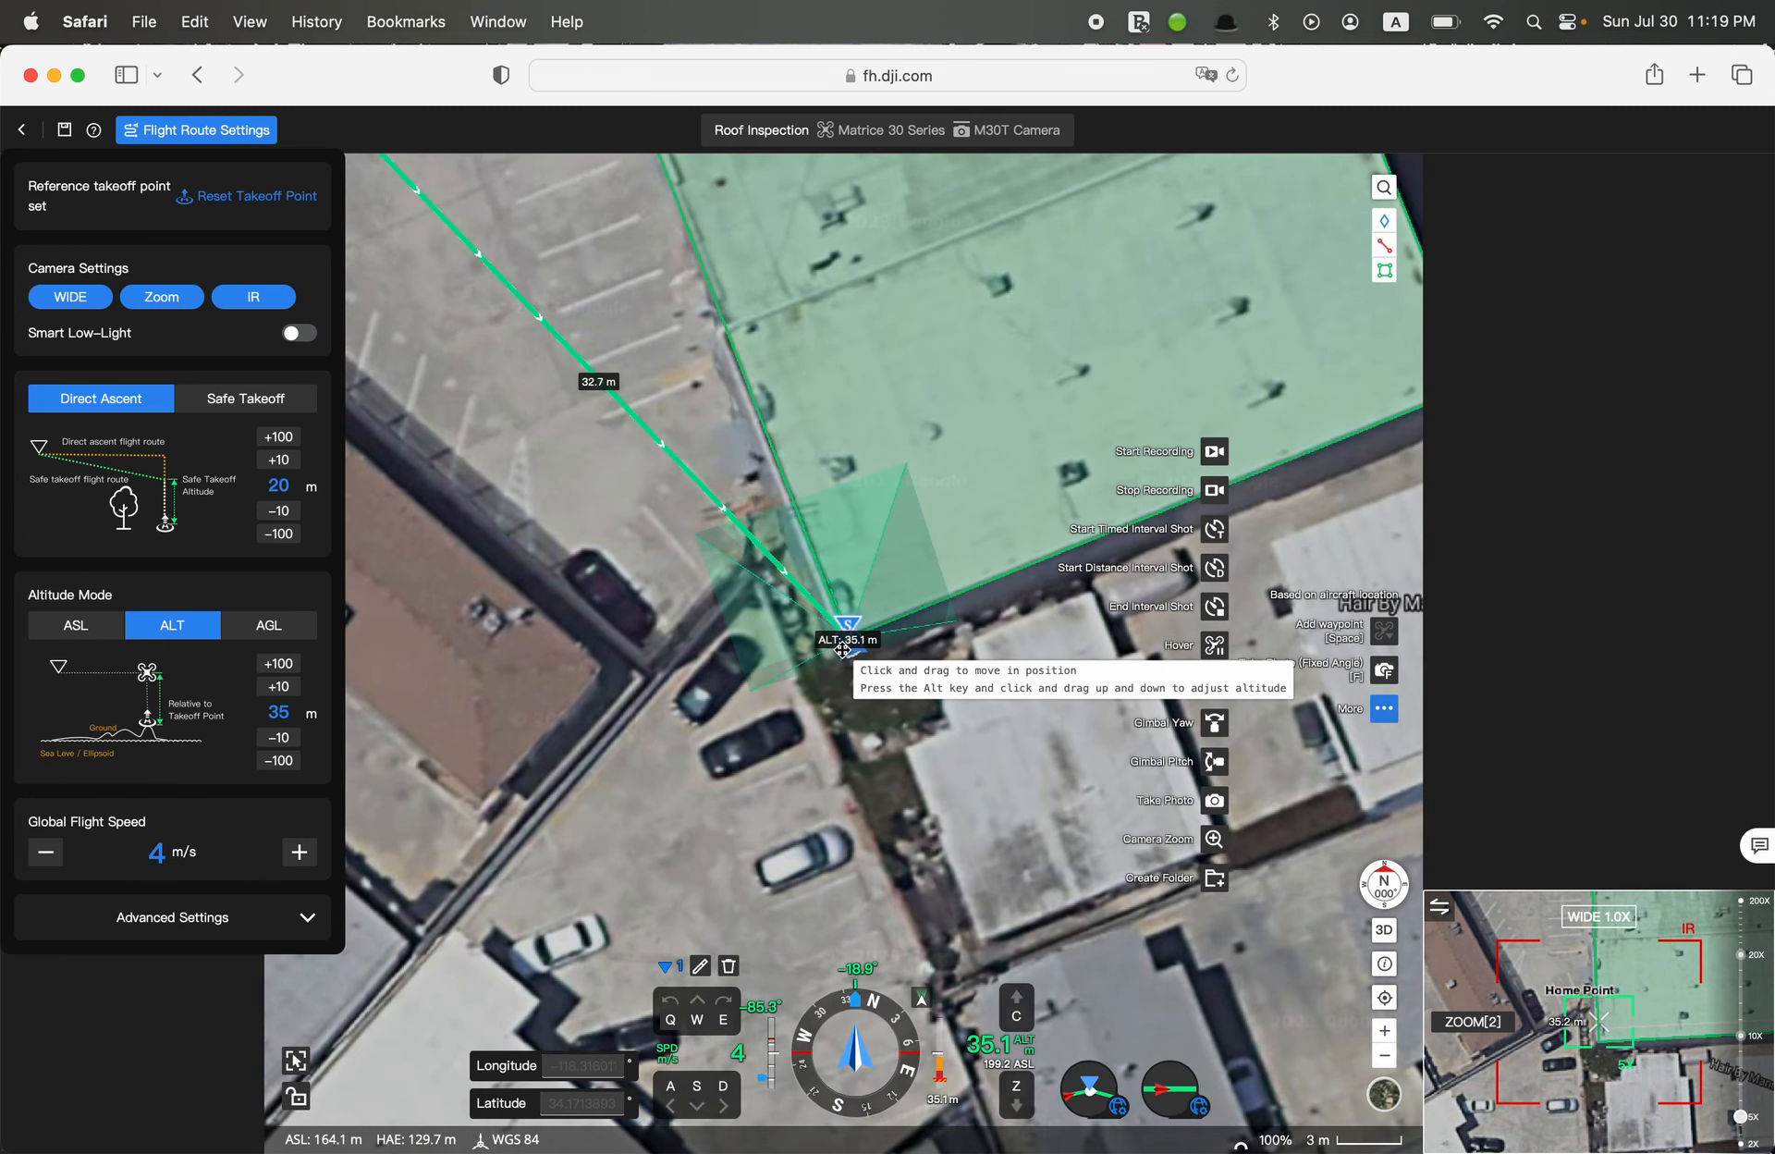
left_click_drag(843, 651, 854, 655)
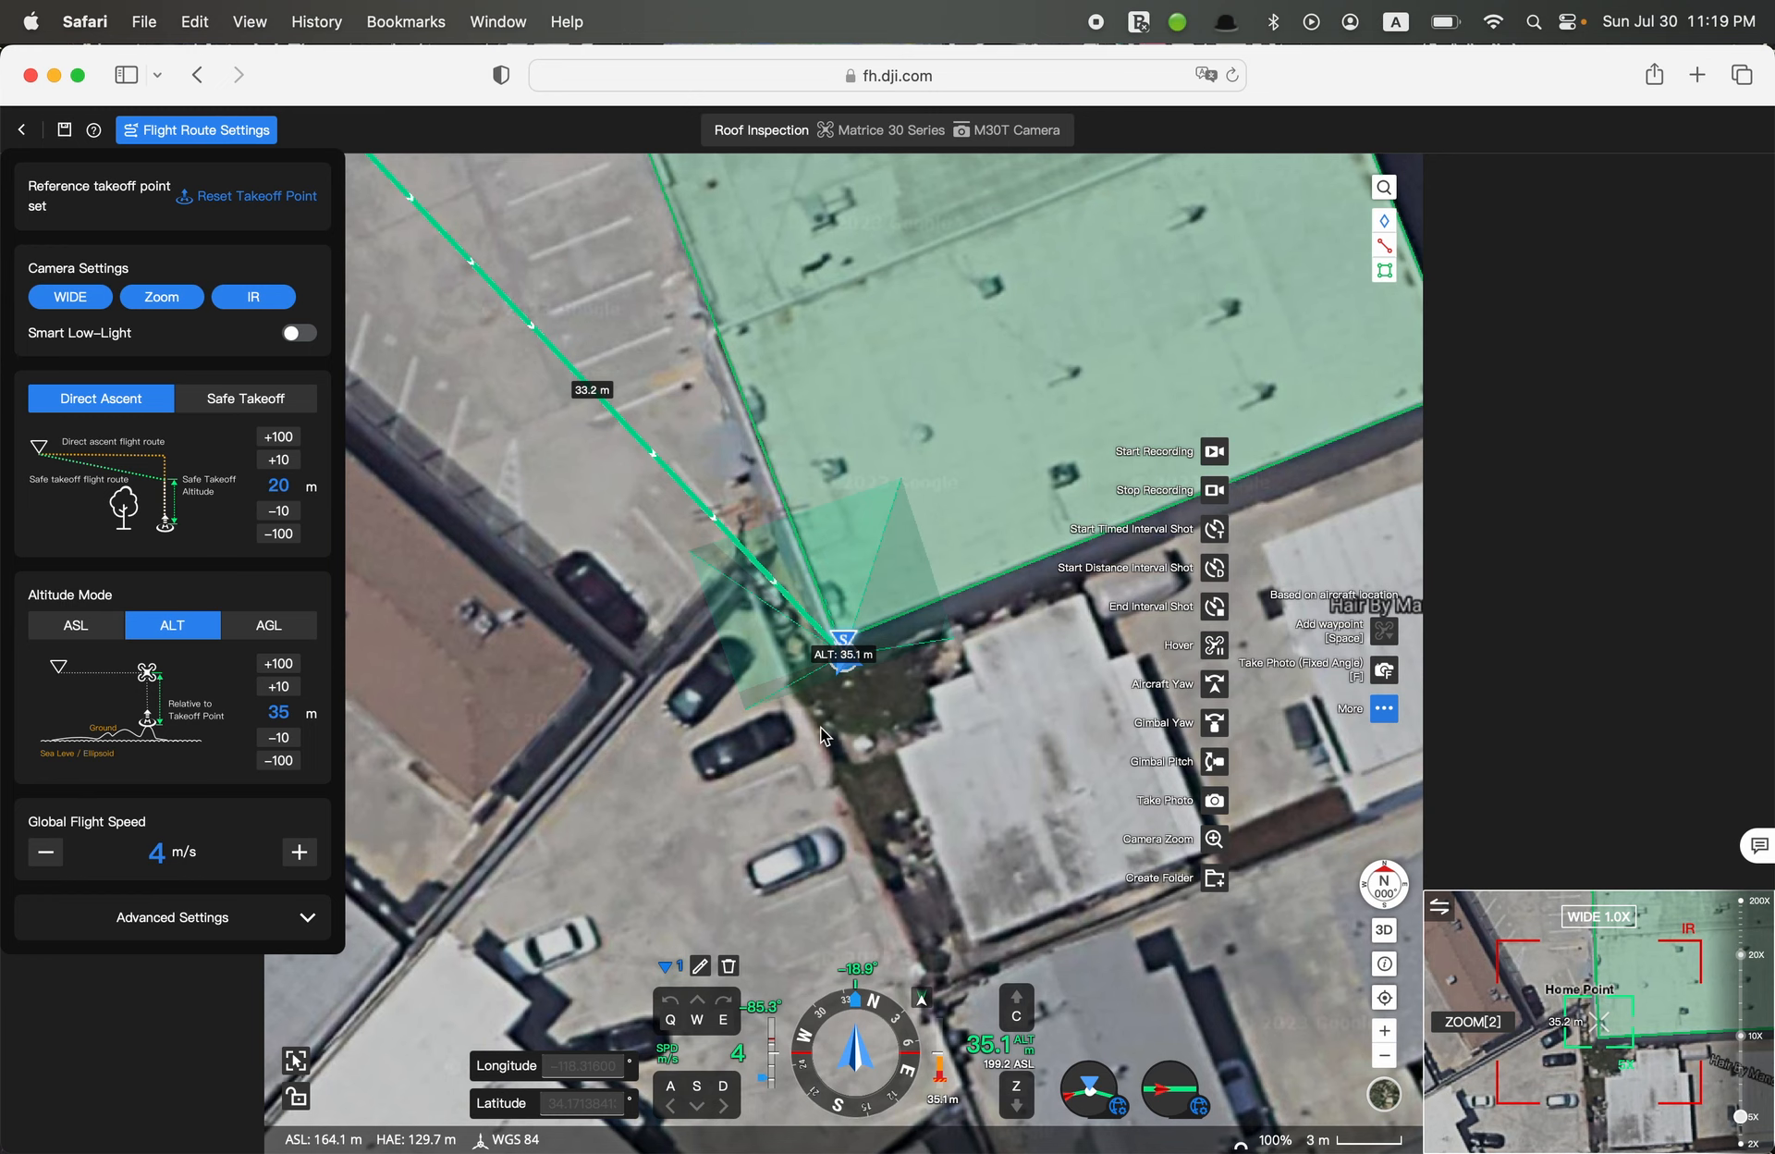
key("v")
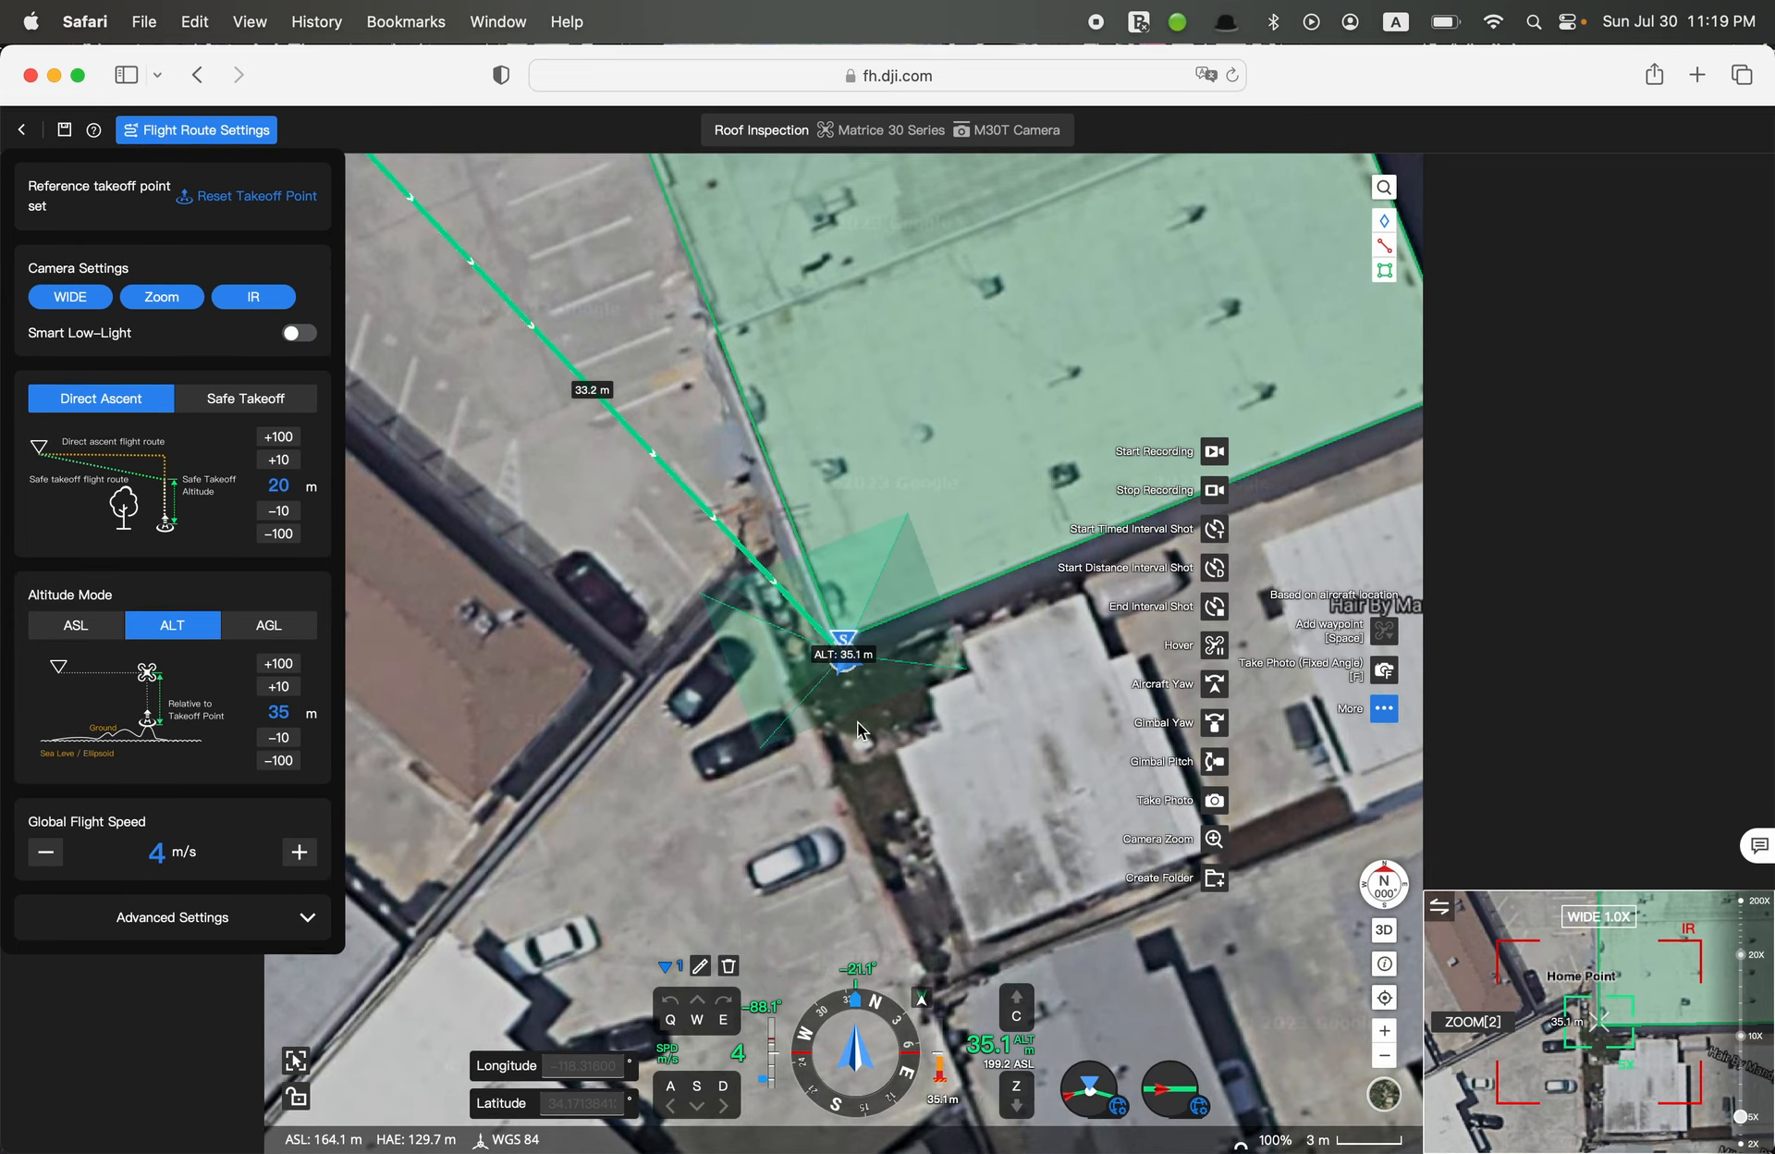
scroll(852, 722, "down", 3)
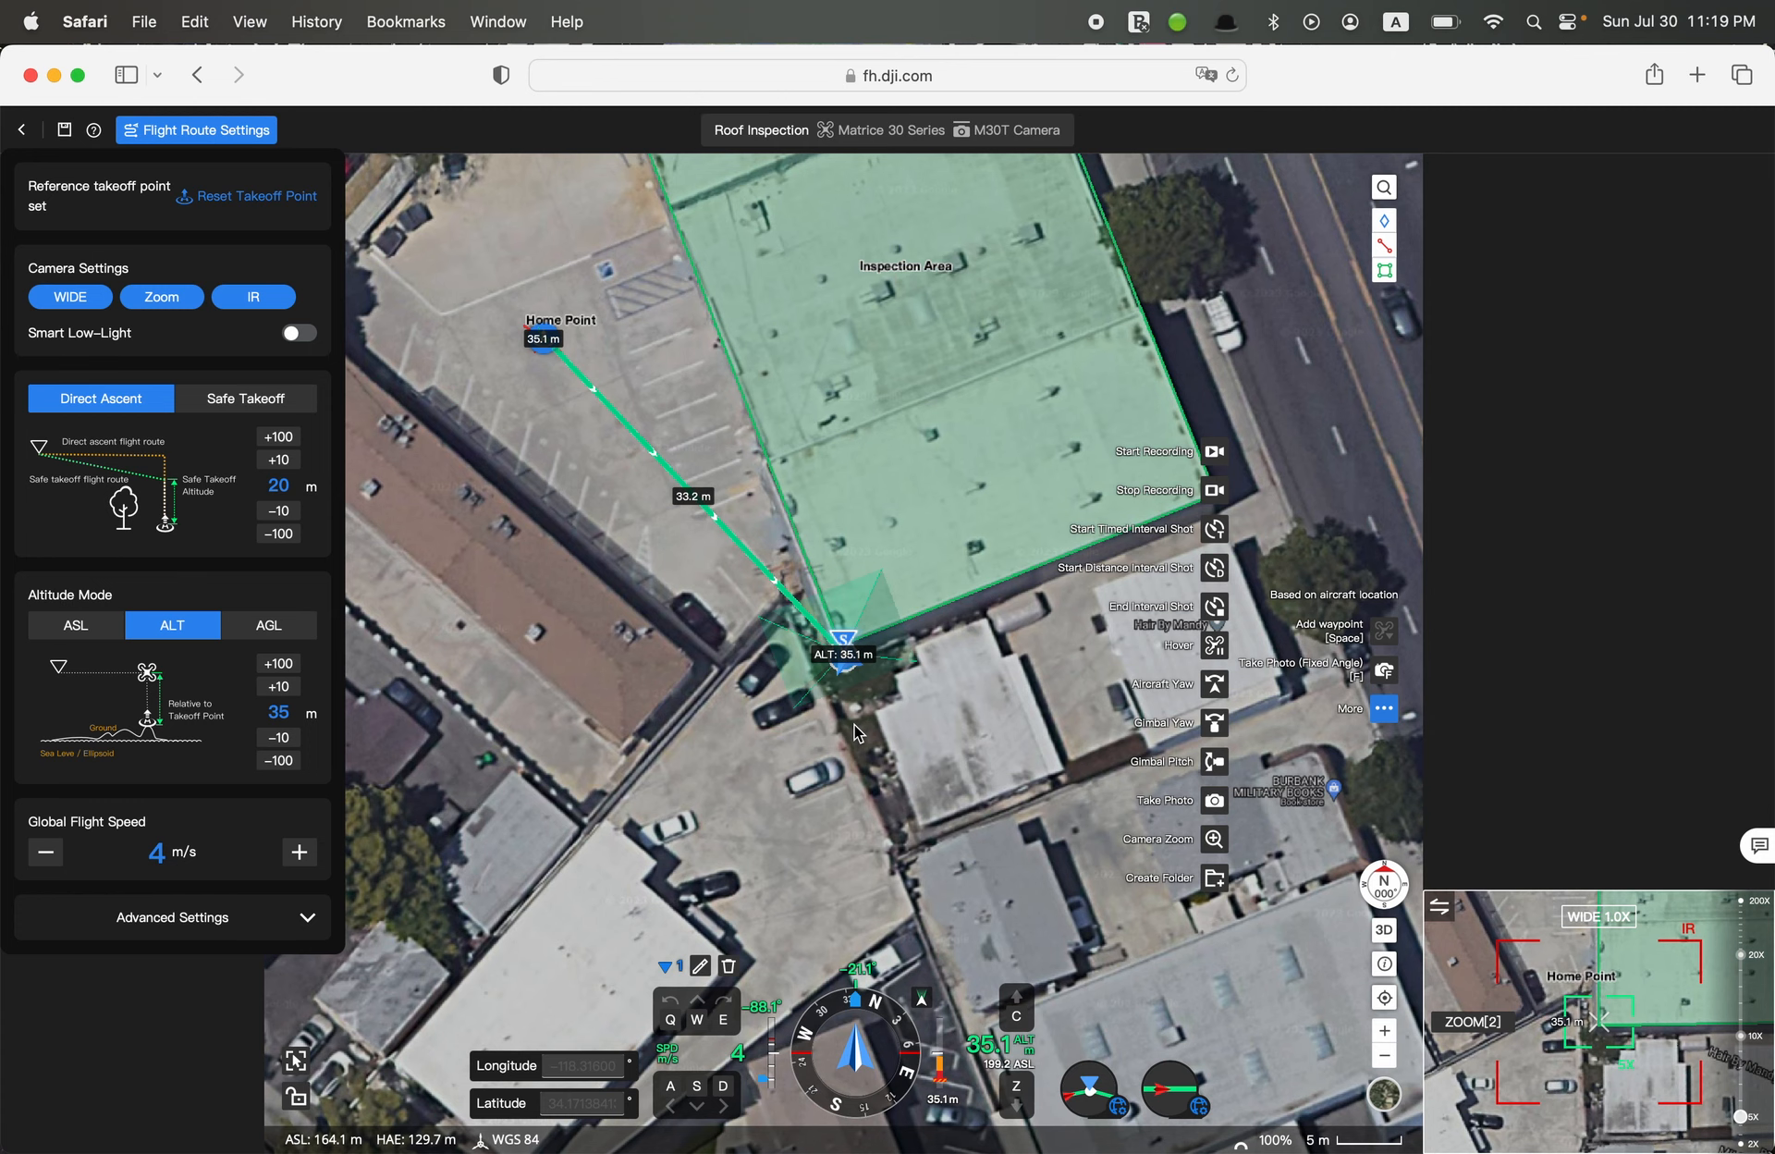
Add a Take Photo (Fixed Angle) action to the first waypoint with the default file name and Follow Route enabled
key("f")
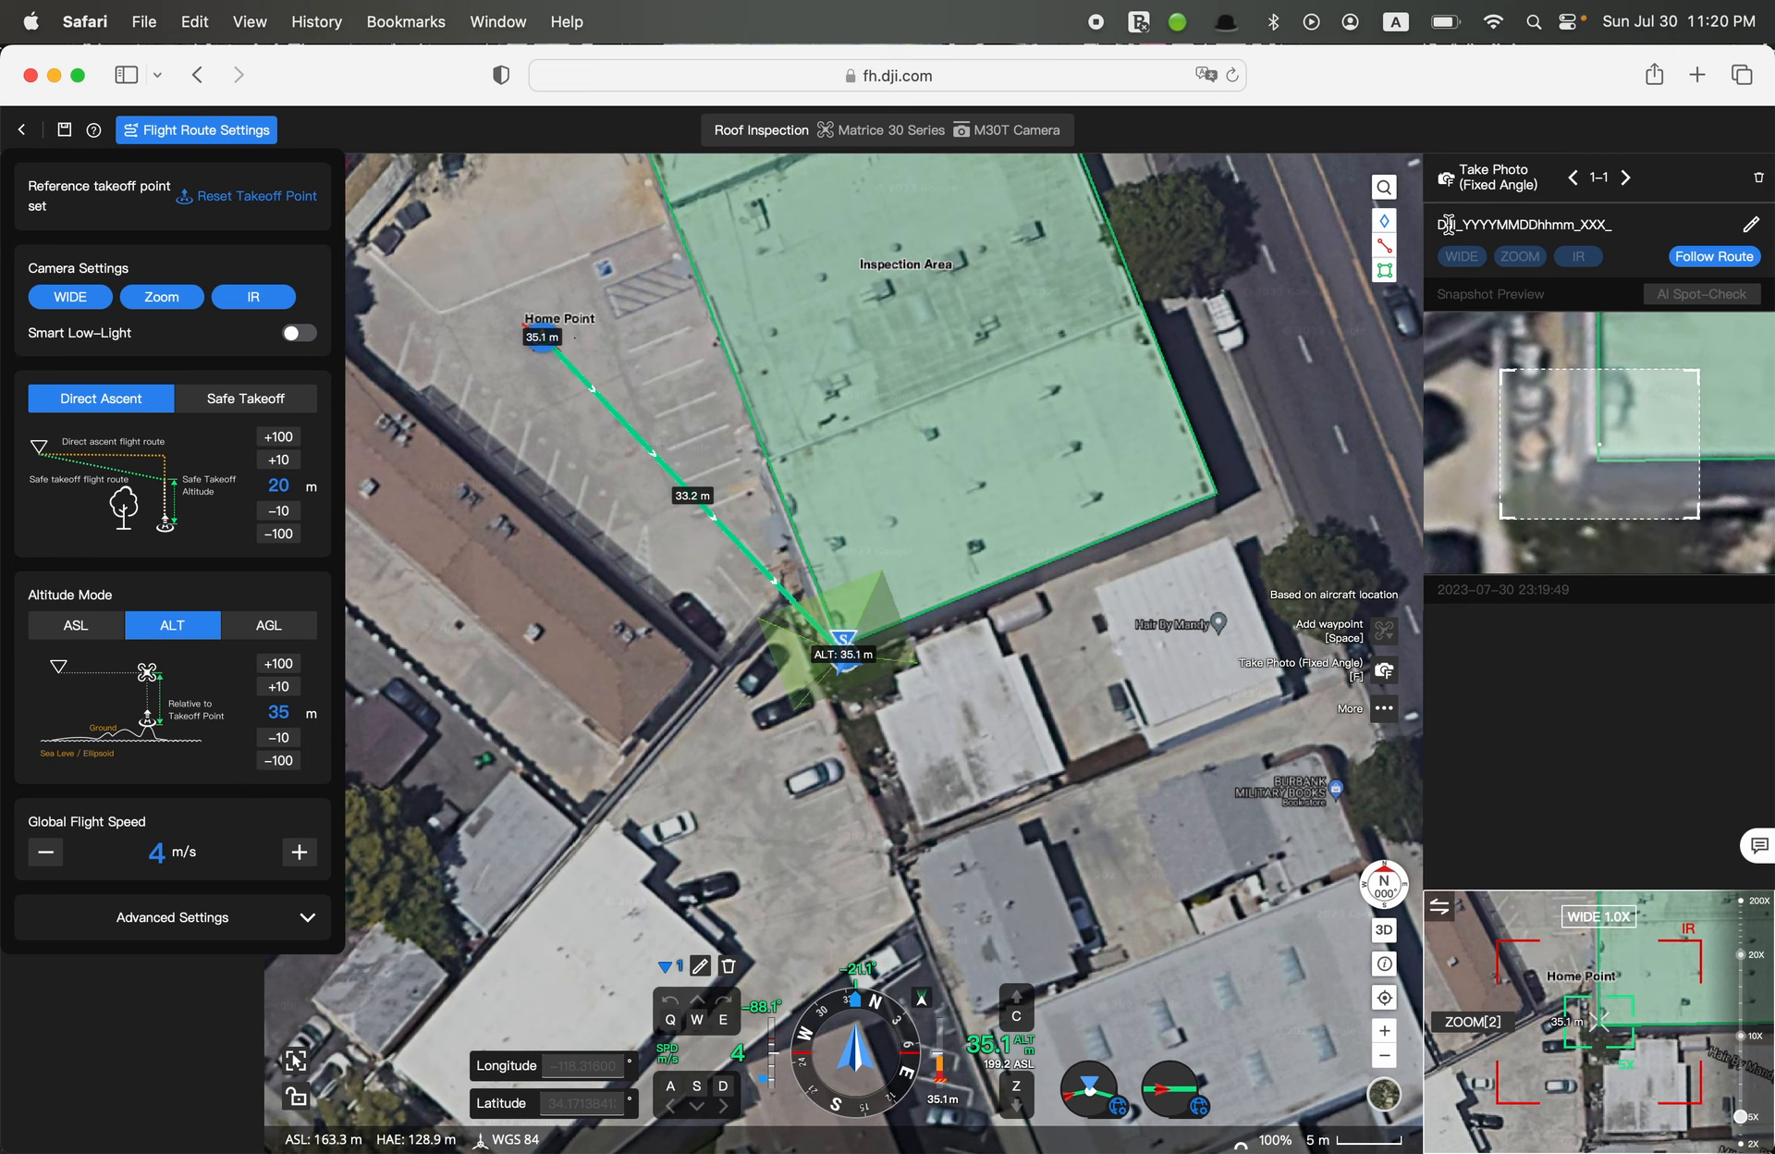
left_click(1751, 222)
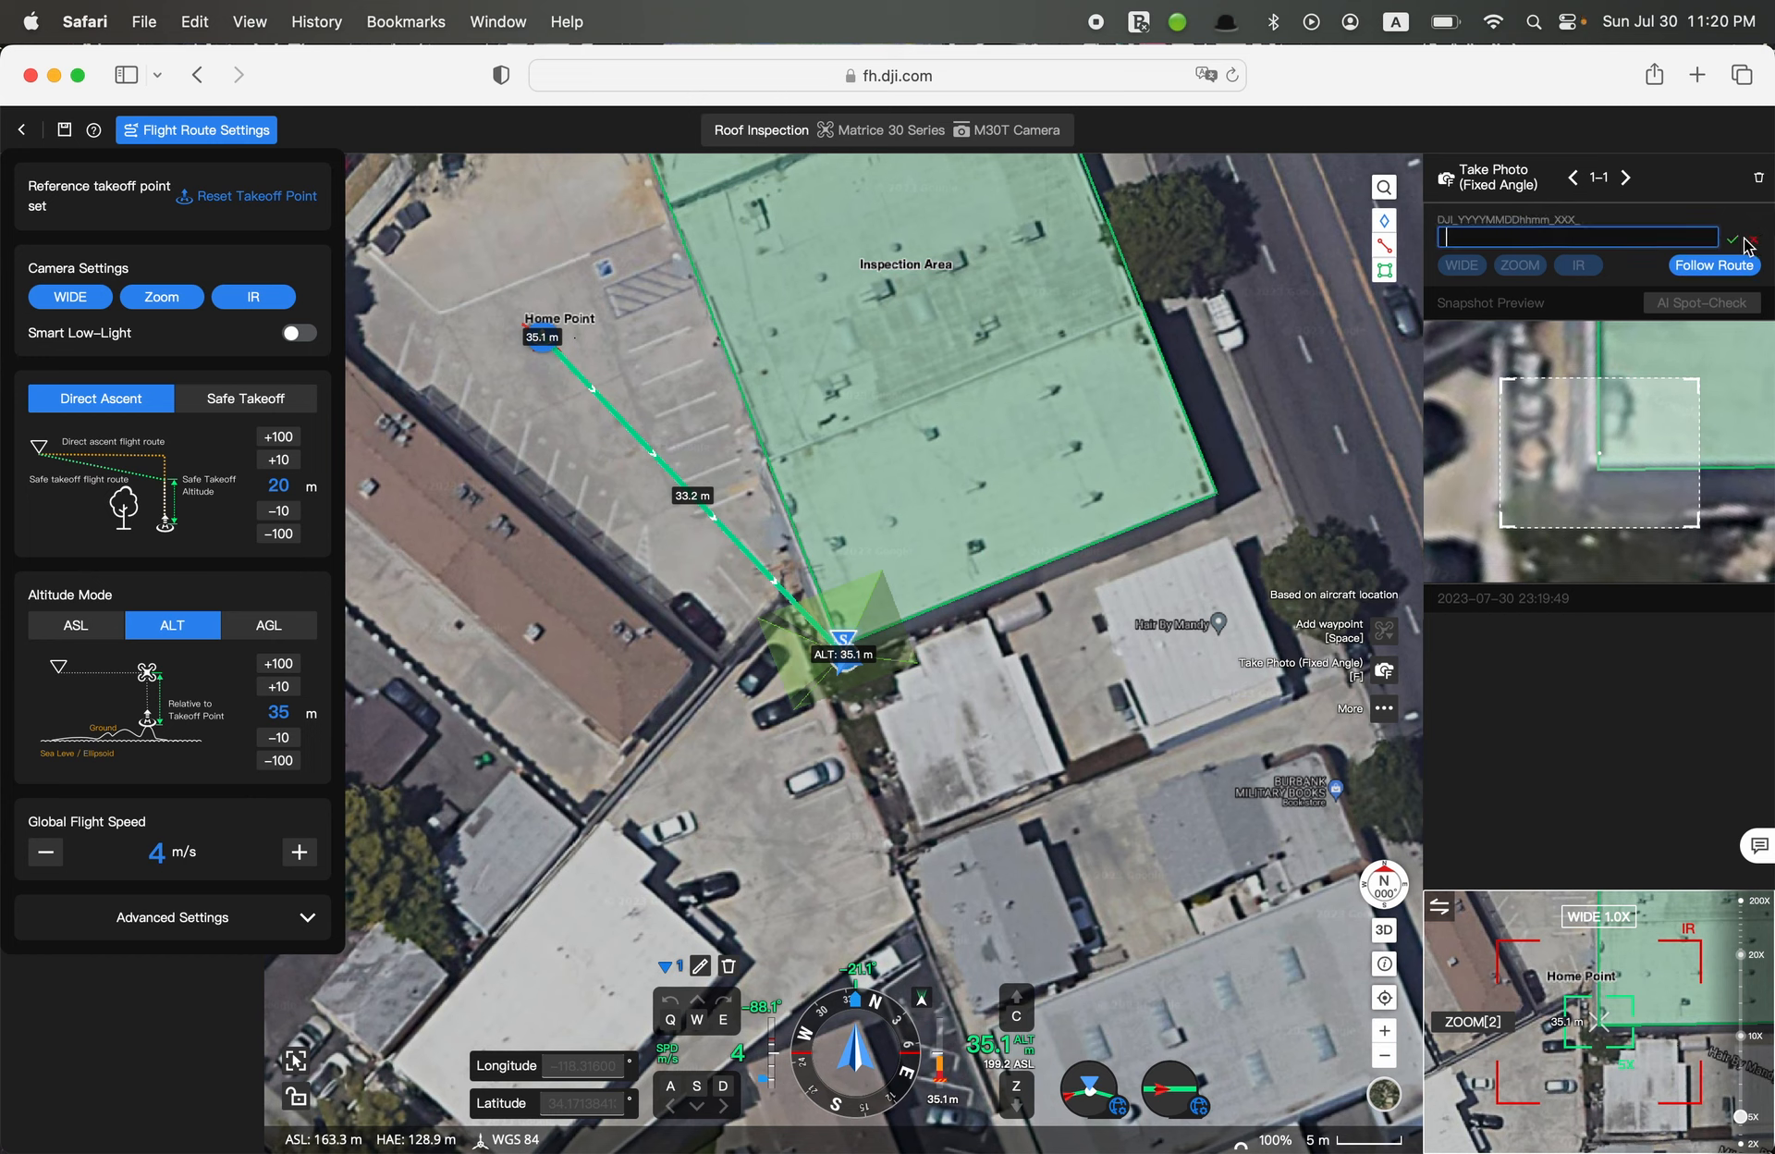
left_click(1731, 239)
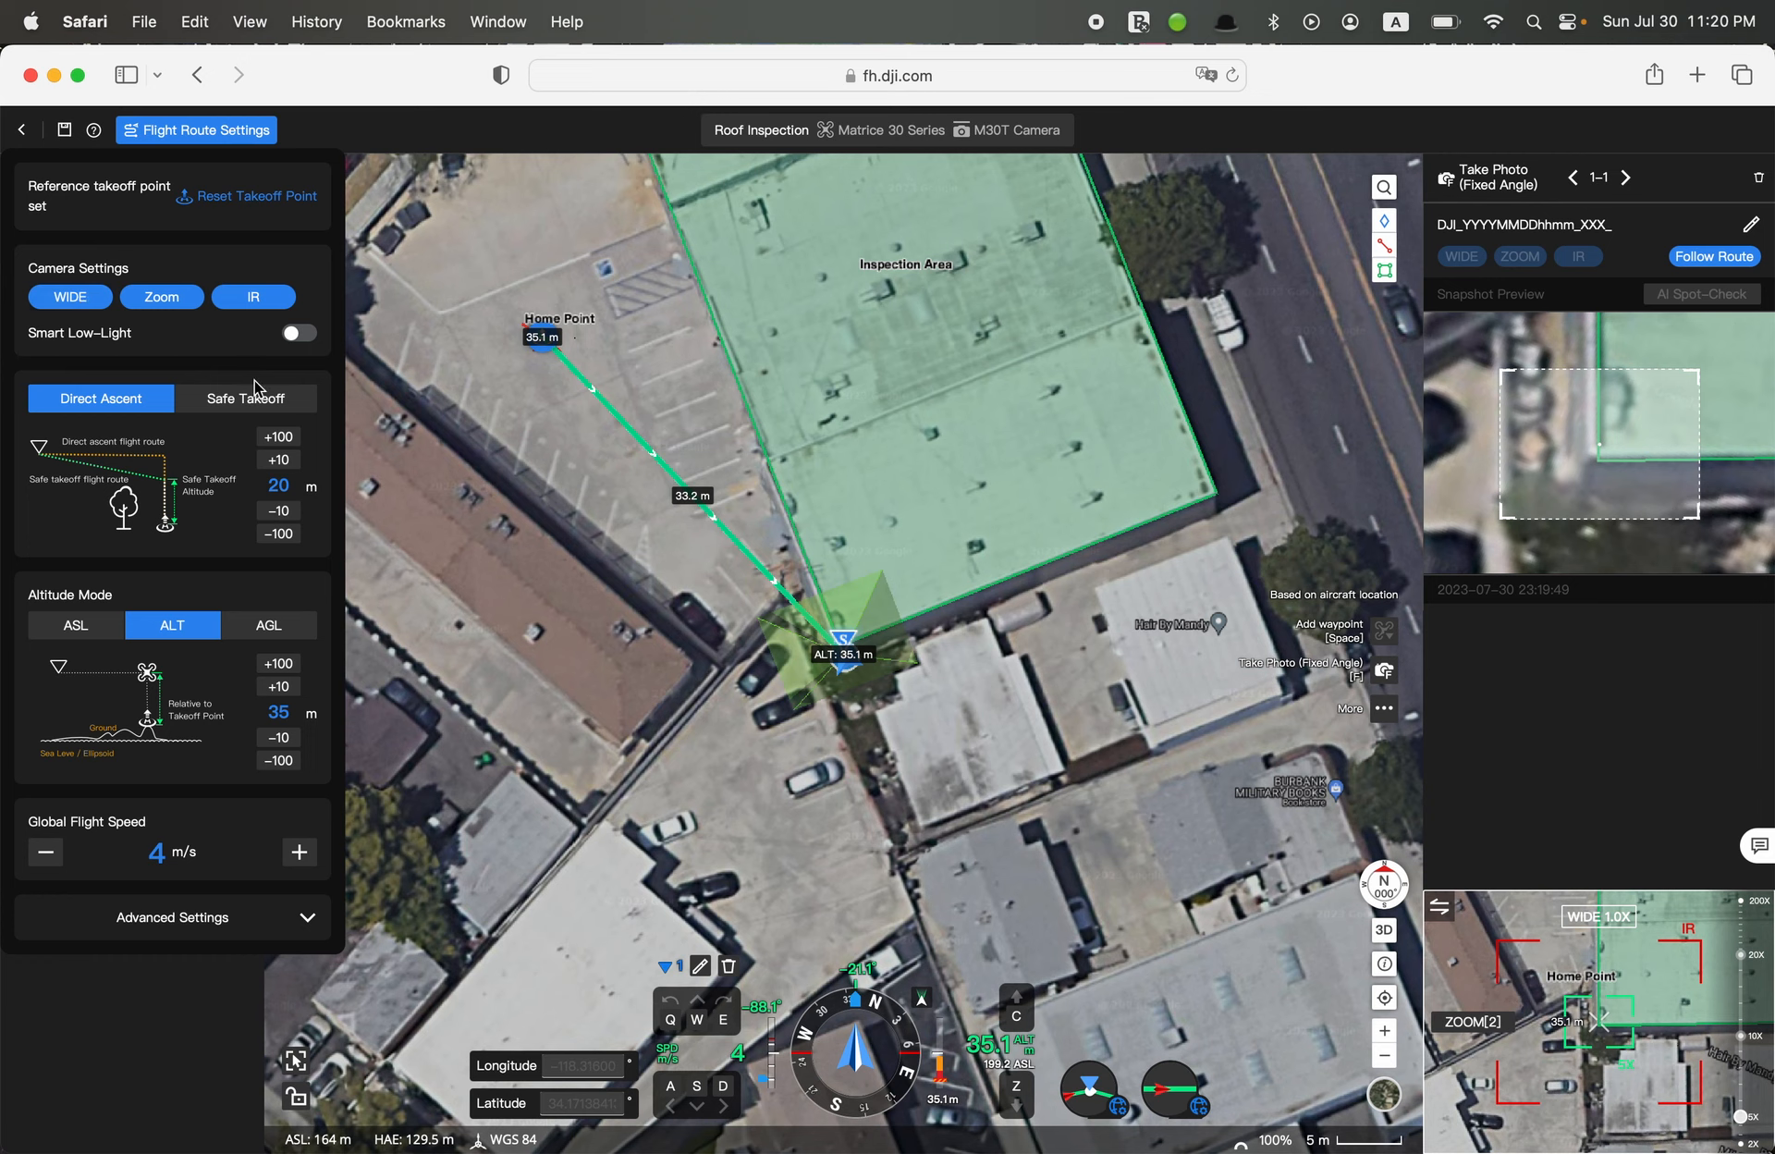
left_click(1713, 256)
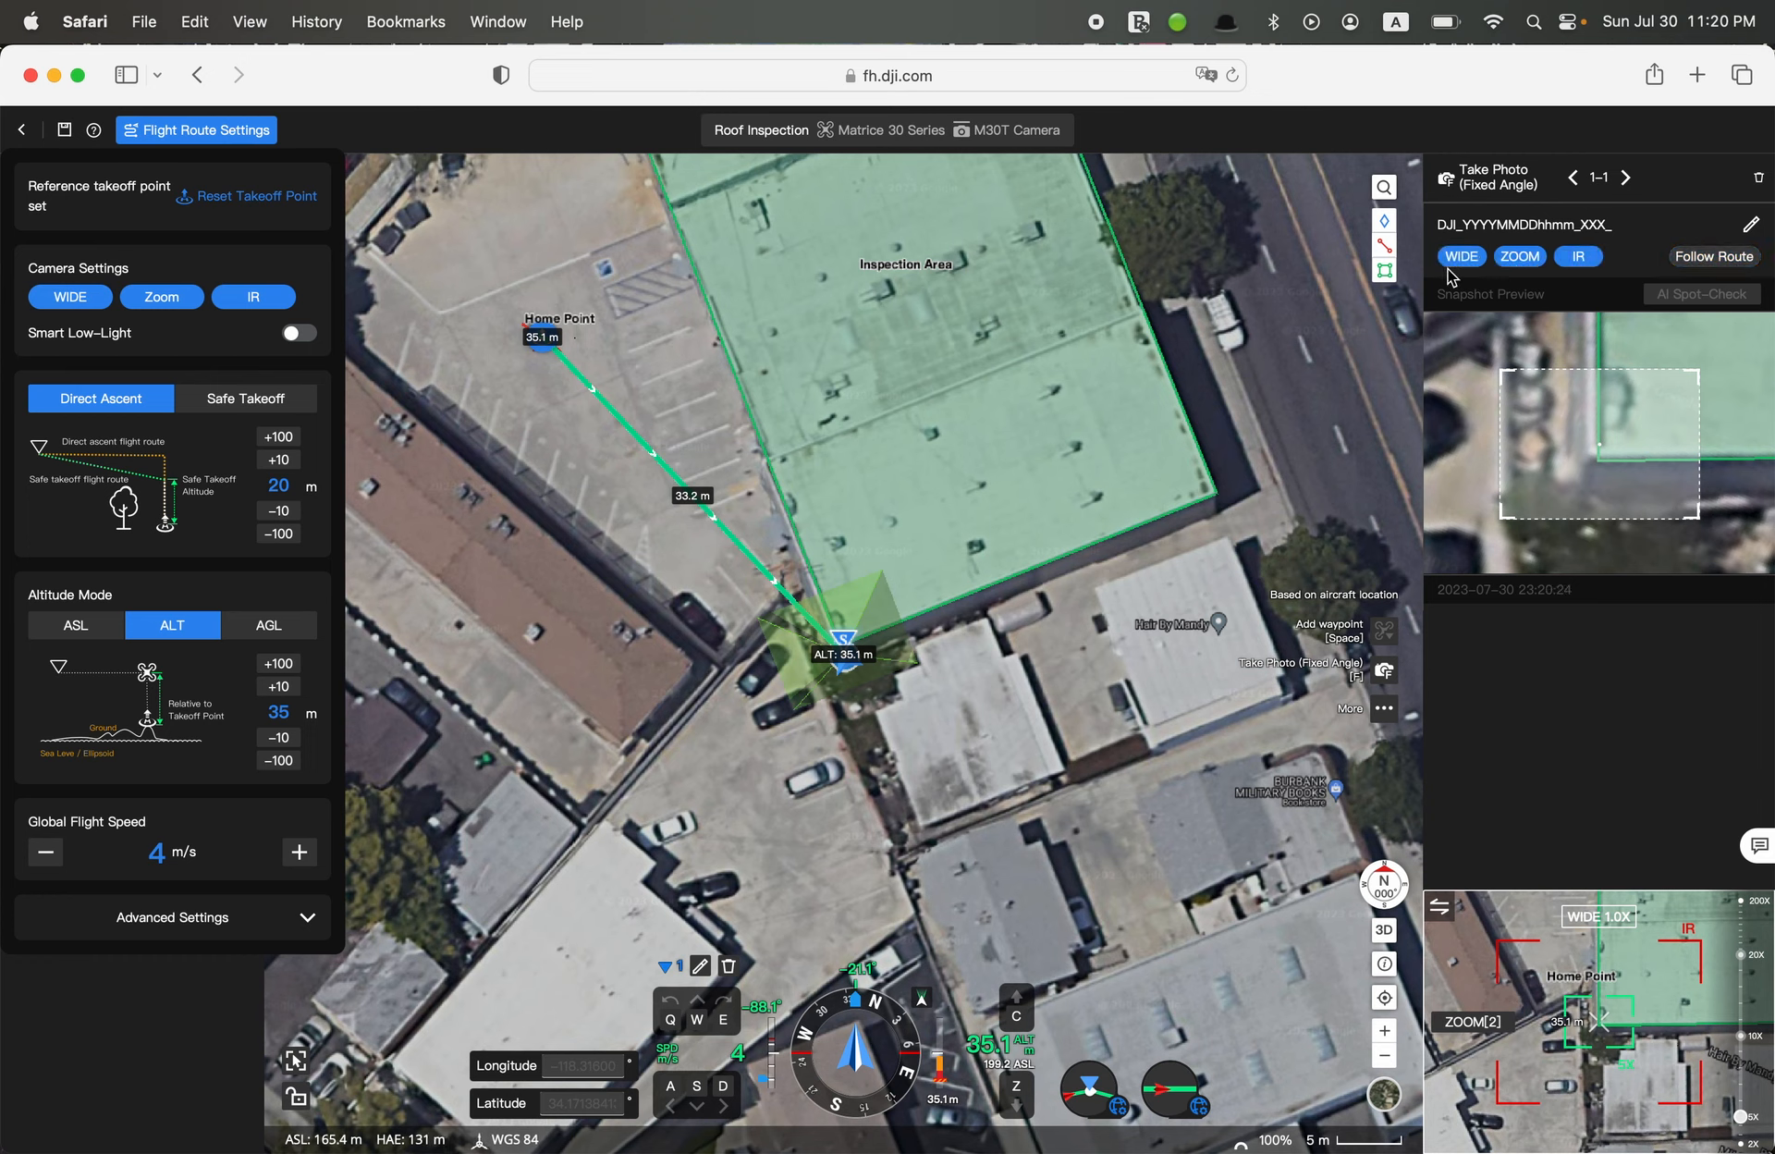
left_click(1717, 257)
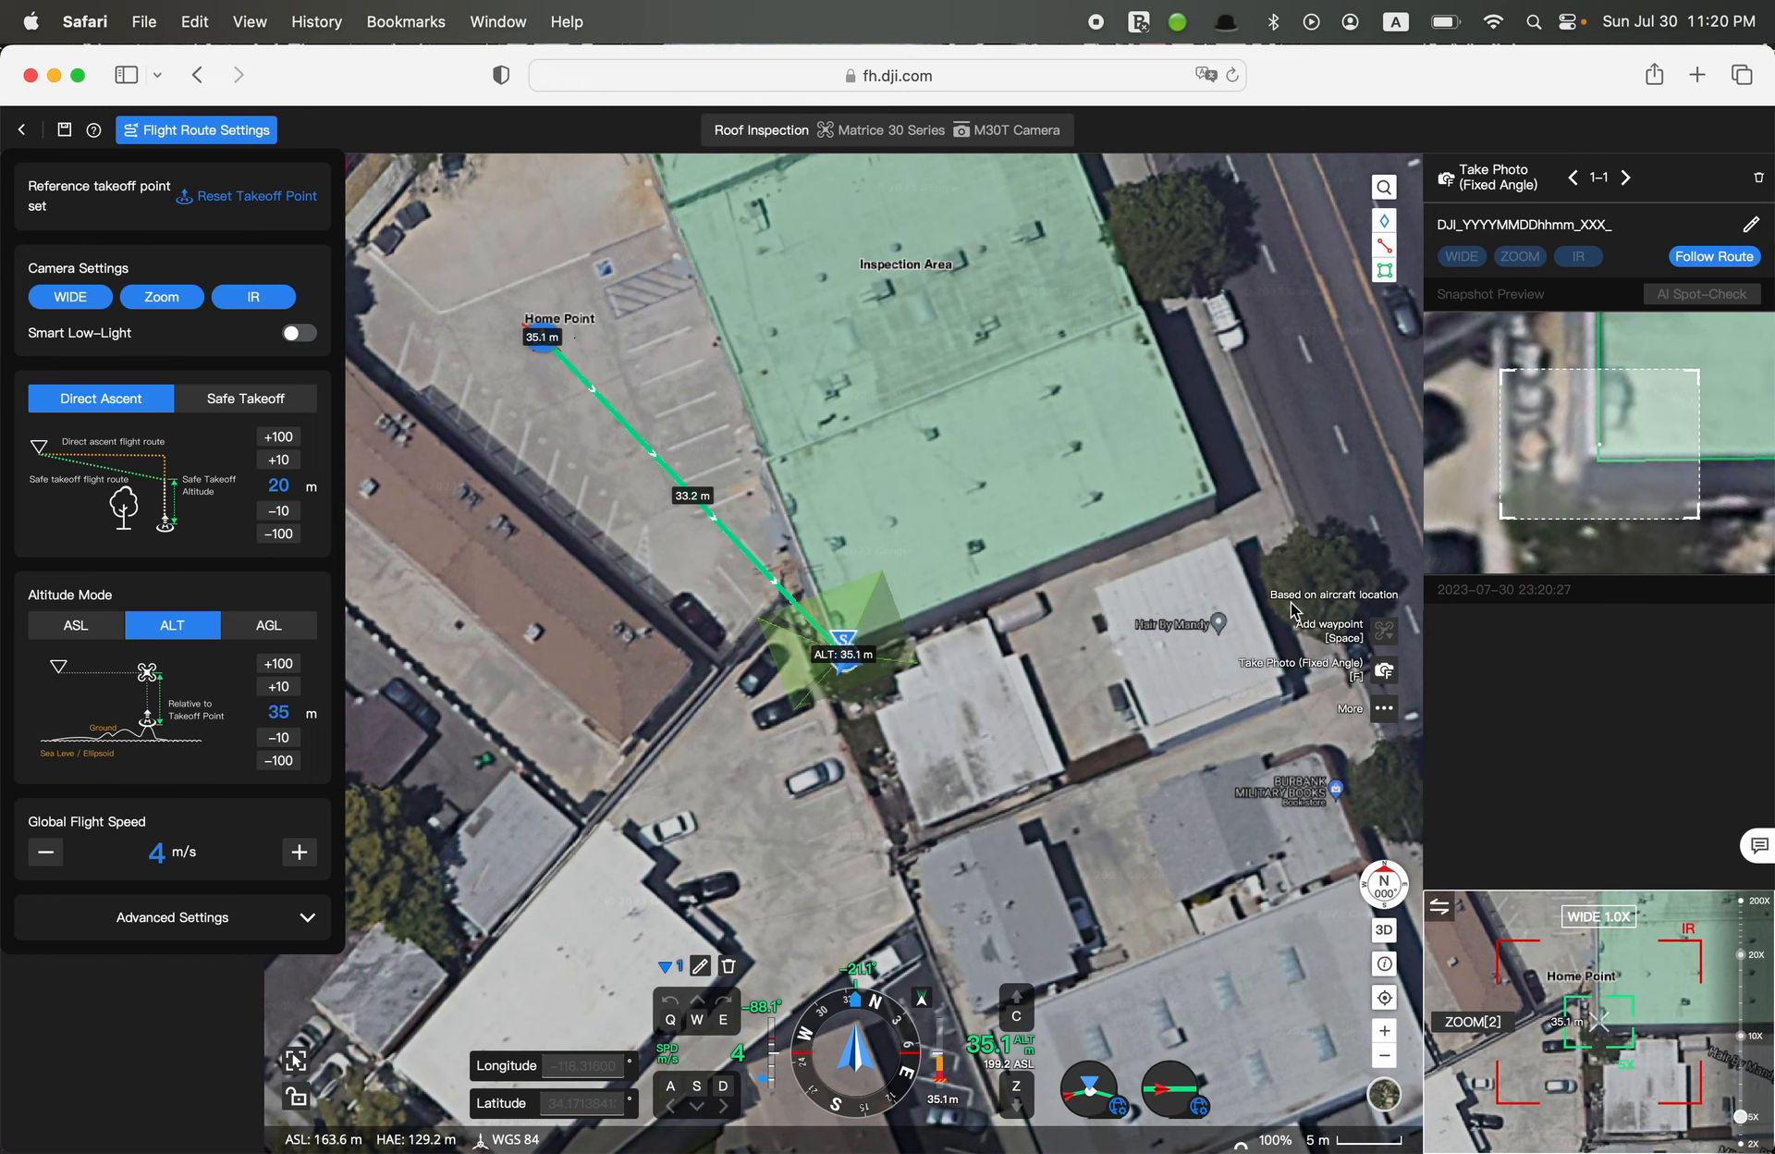
Add a Start Recording action to the first waypoint after its photo action
left_click(1385, 713)
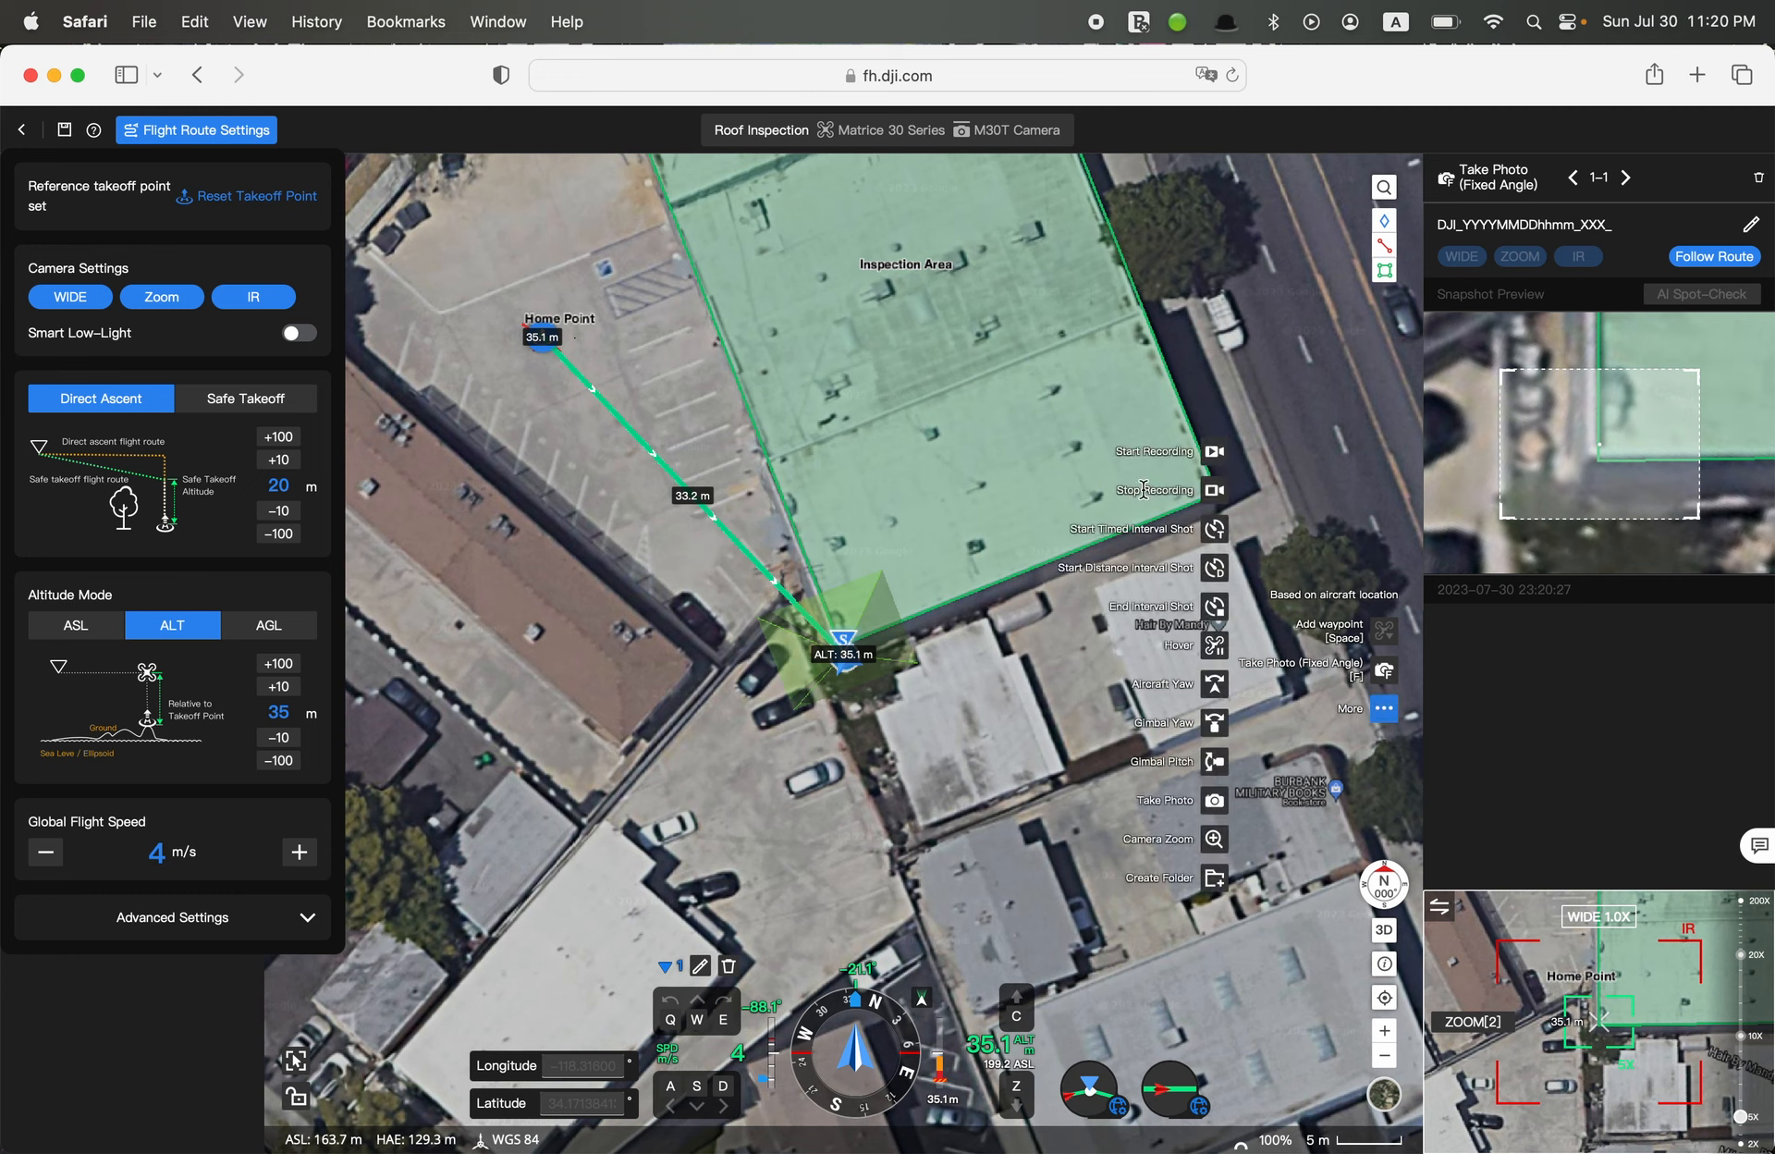
left_click(1215, 454)
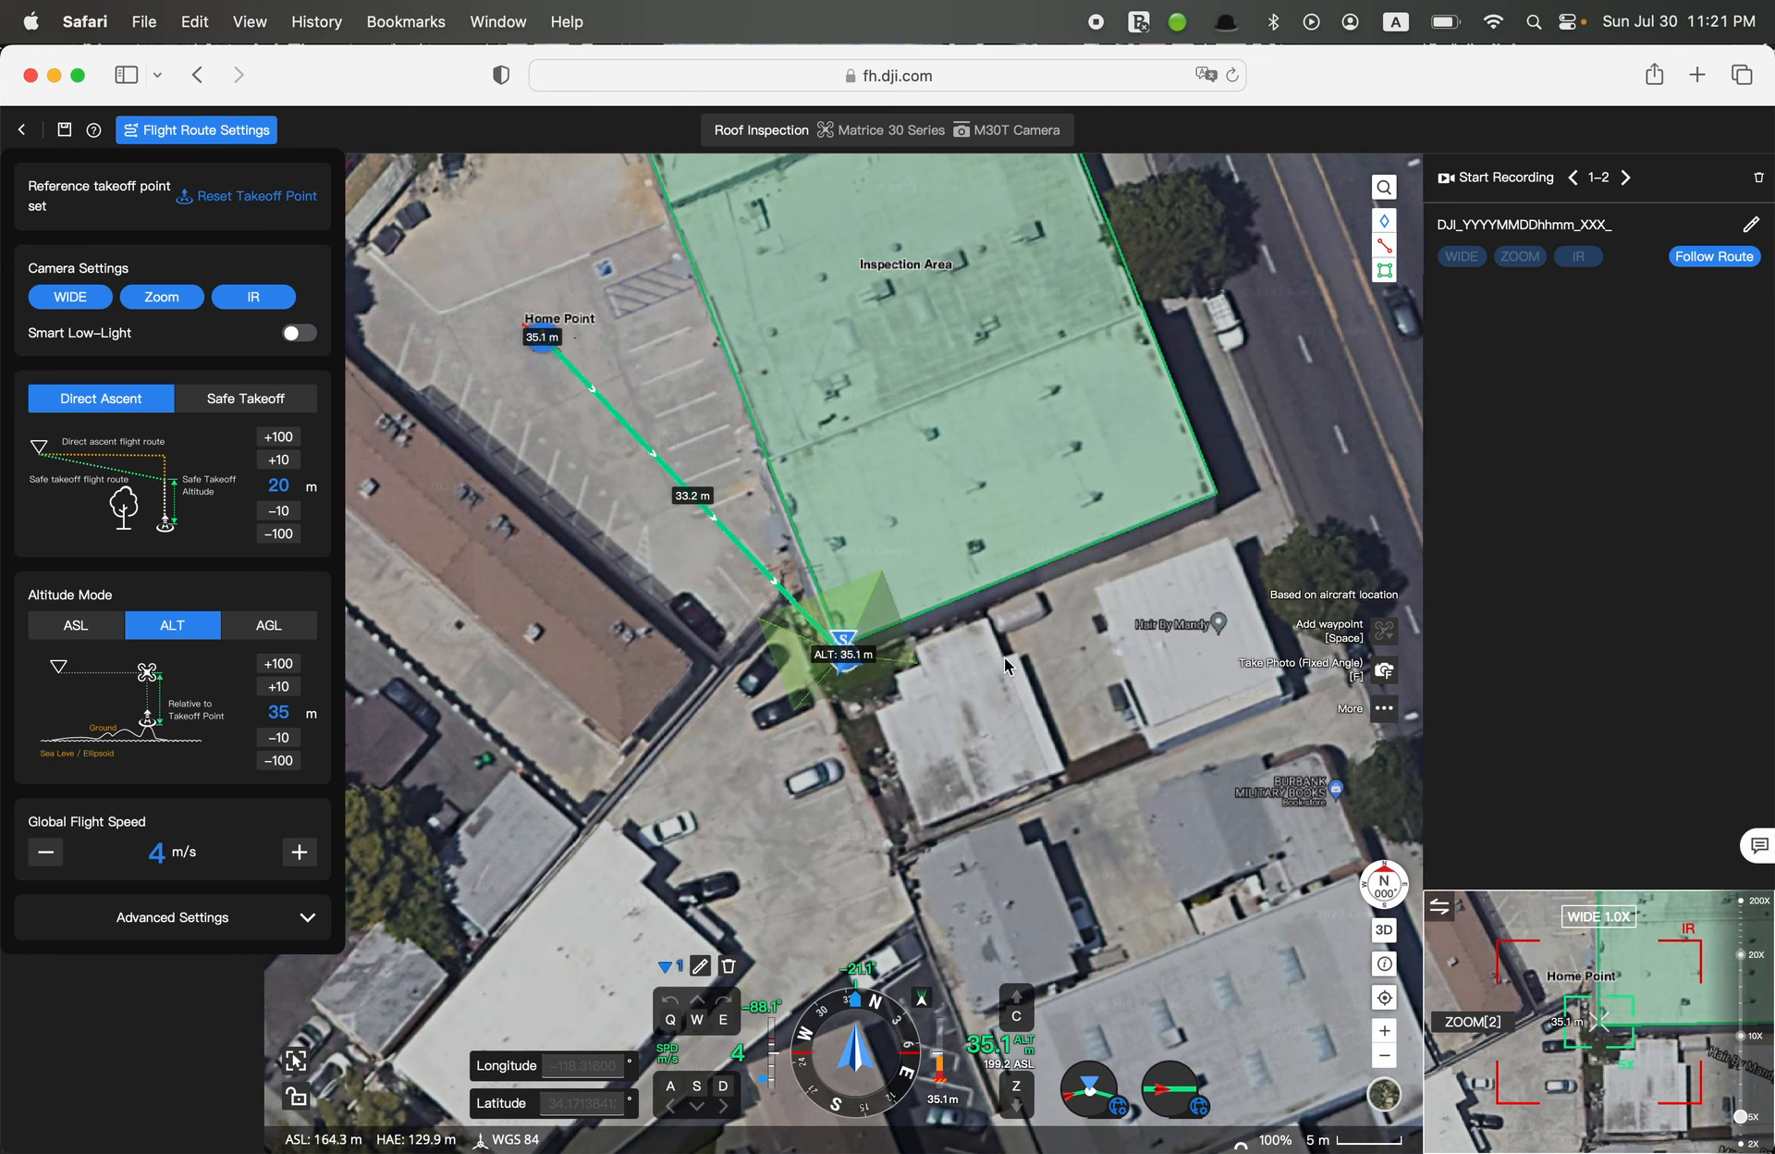
Fly the virtual aircraft in high-speed mode along the roof's western edge and add the second waypoint at its northern end, about 55.2 m from the first
key("shift")
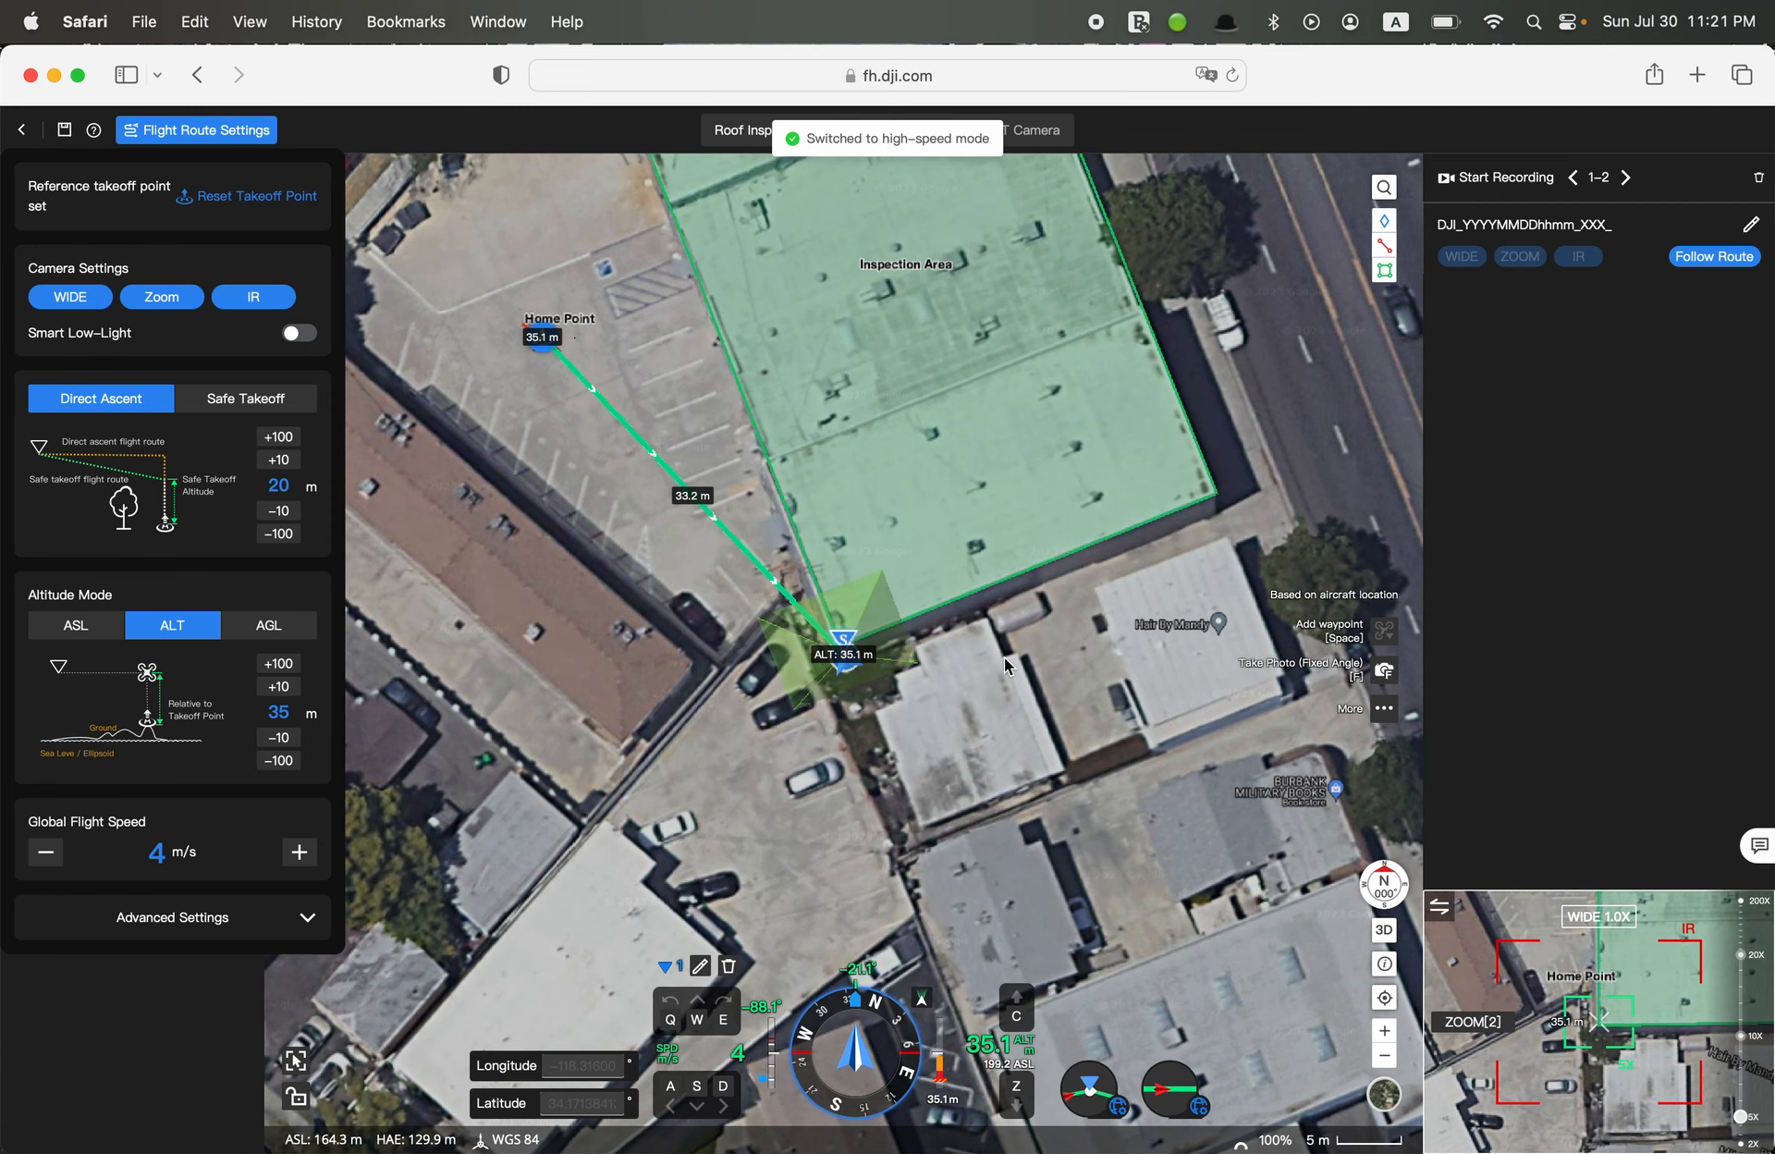
key("w")
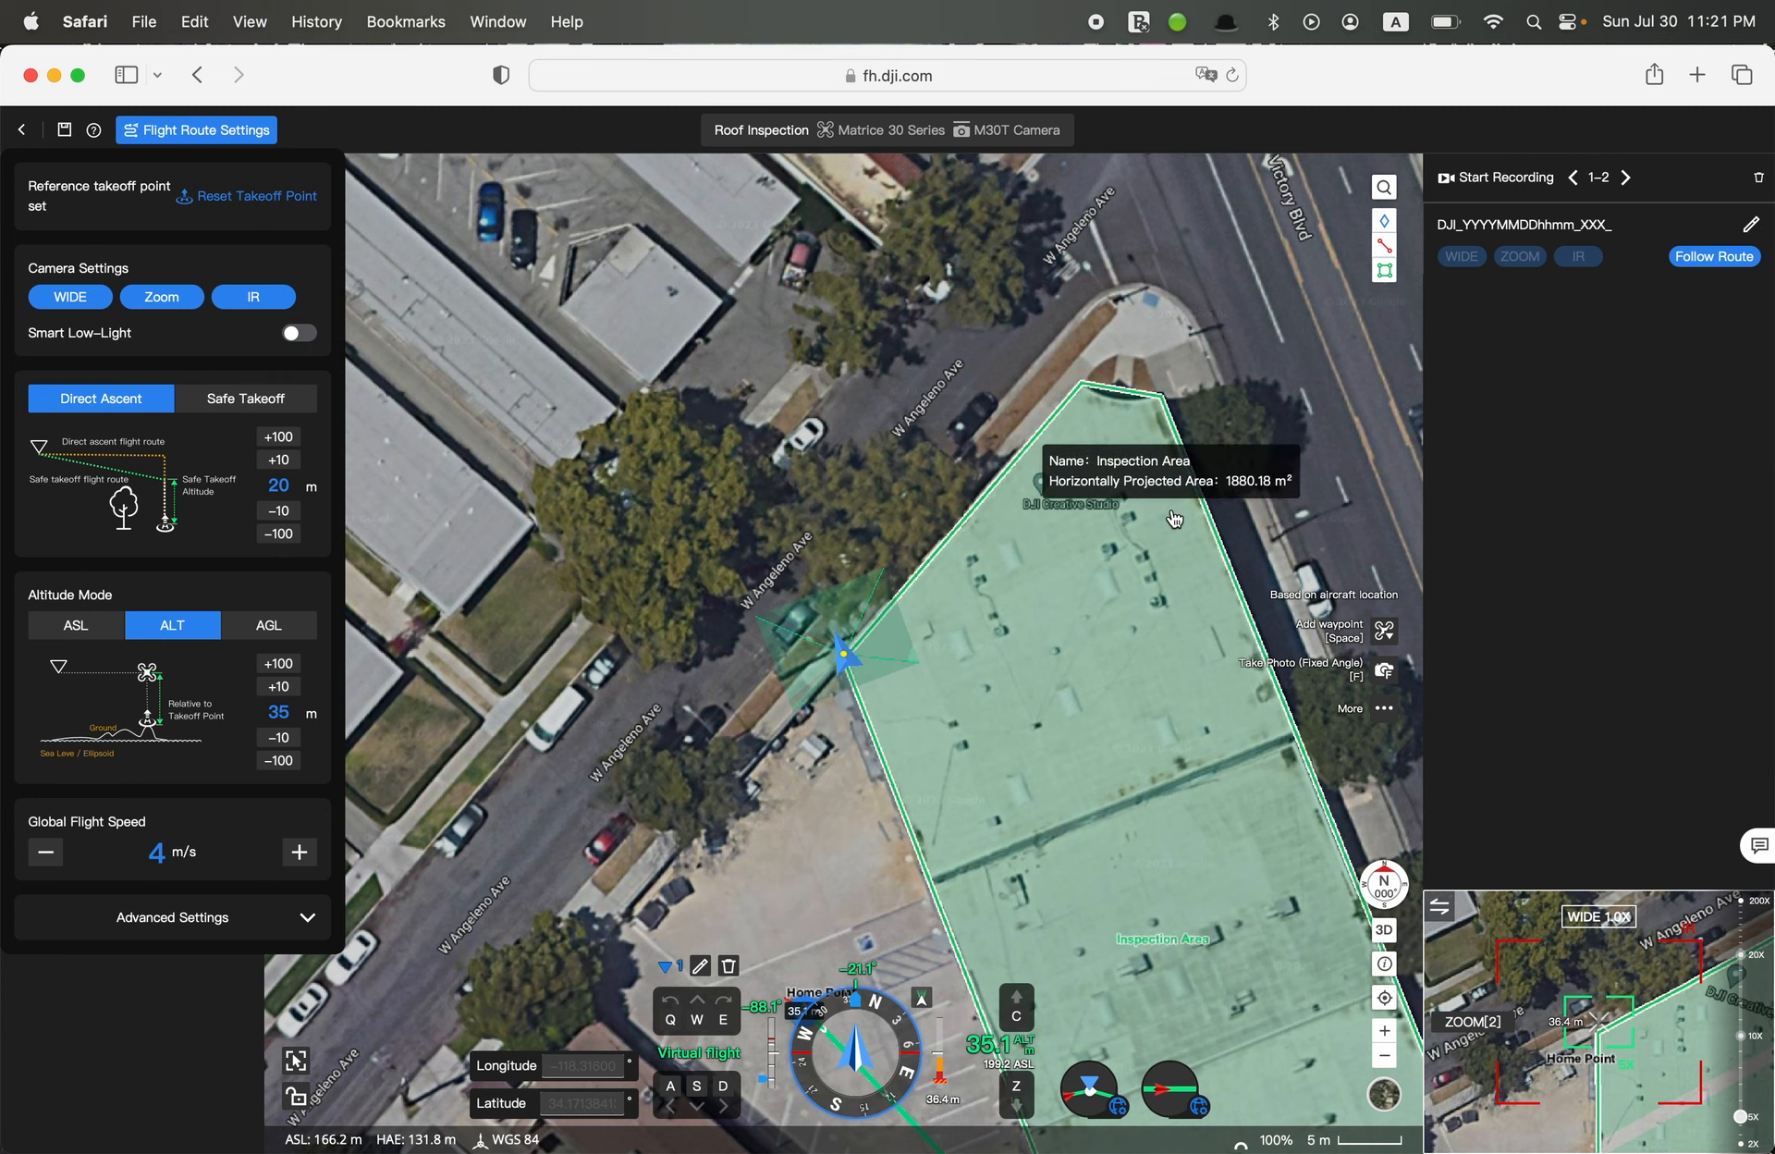
key("space")
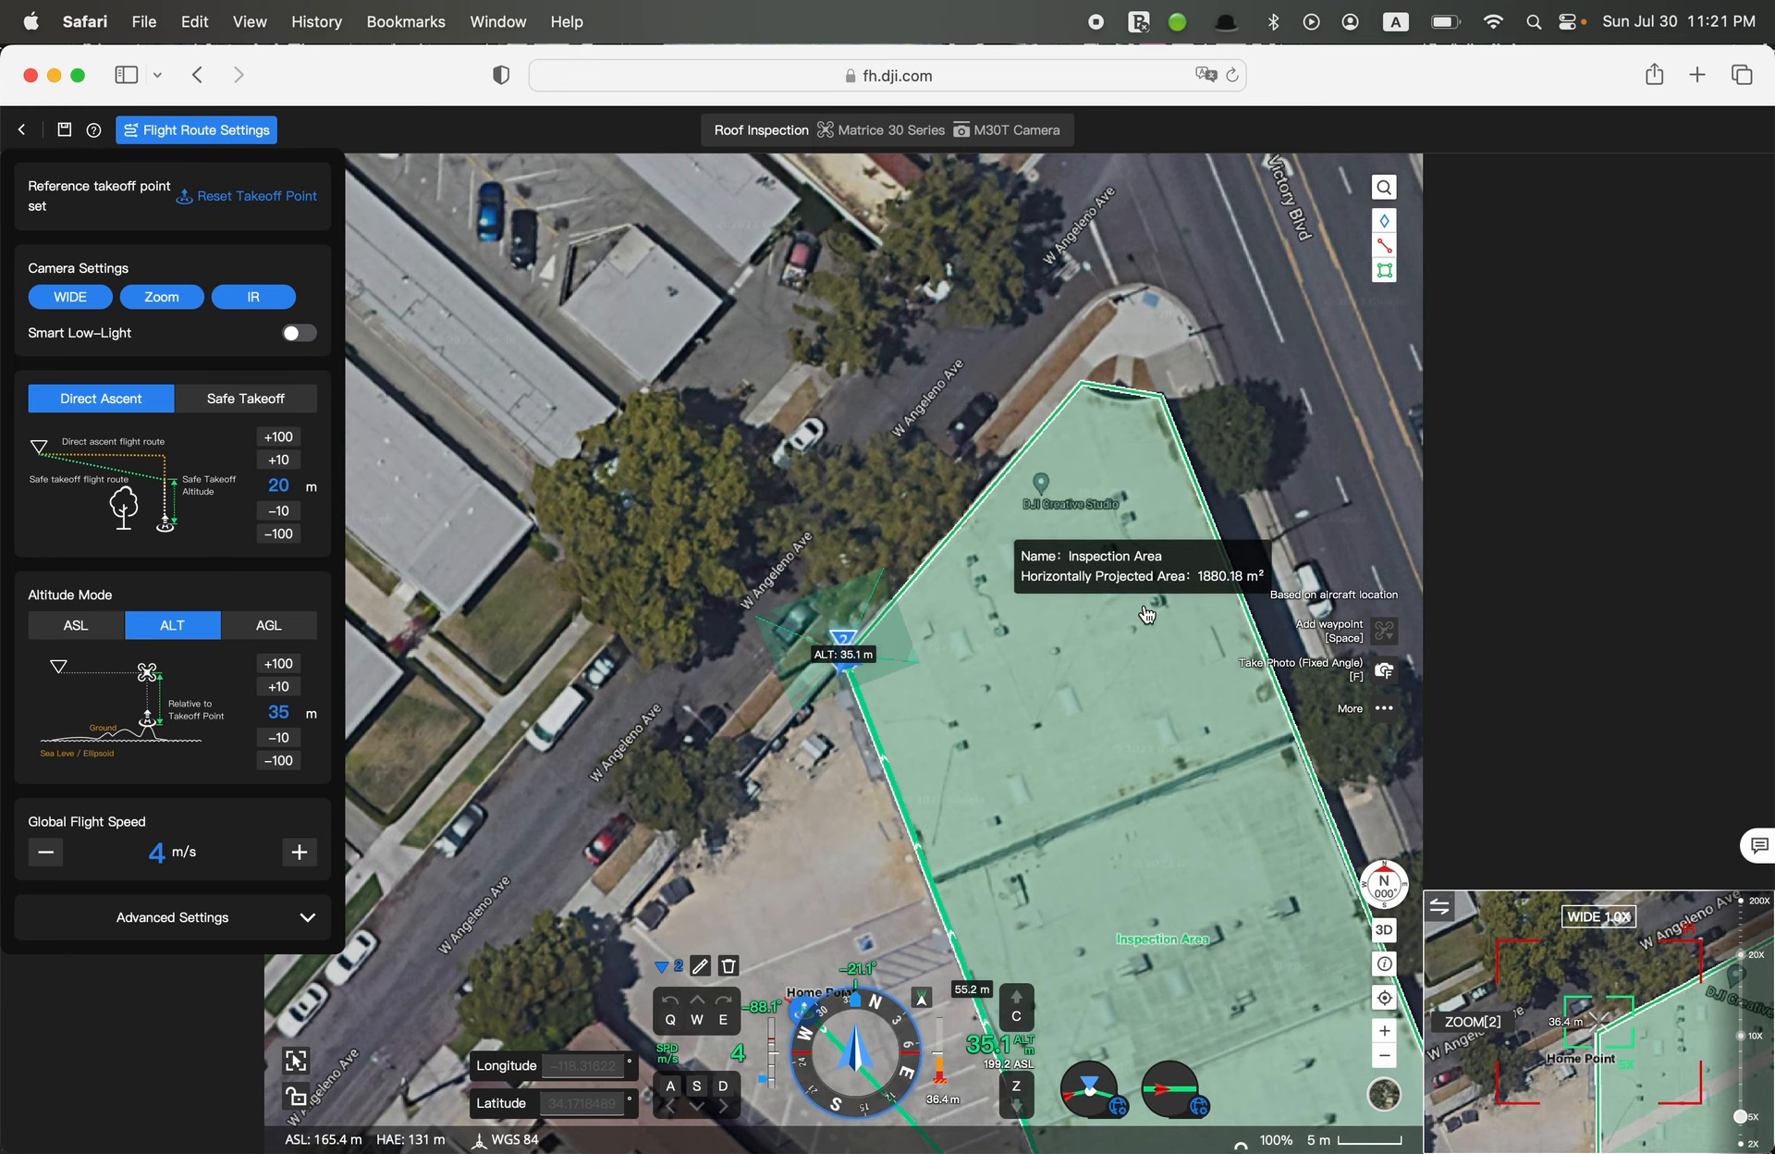
Turn the virtual aircraft to about 42.3° and fly it along the roof's W Angeleno Ave edge, fine-positioning it beside DJI Creative Studio in low-speed mode
key("e")
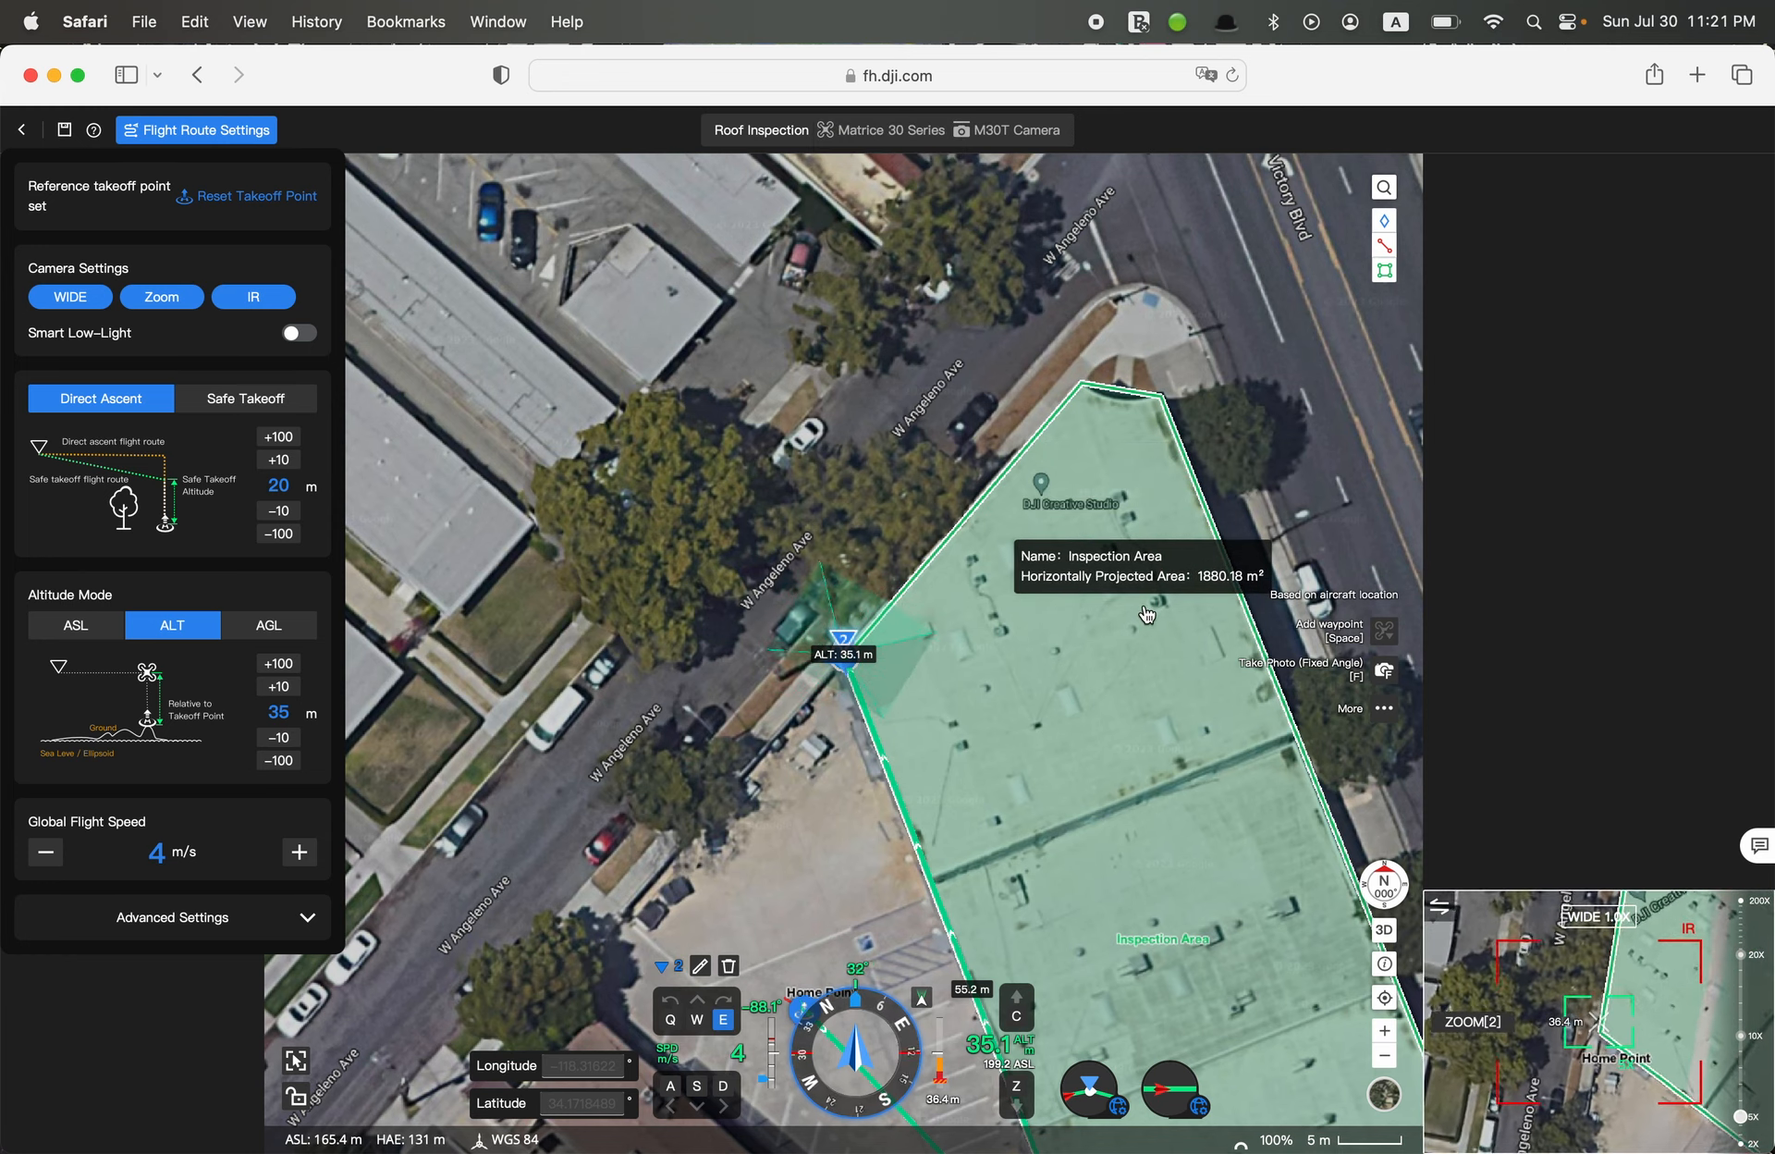
key("w")
key("s")
key("e")
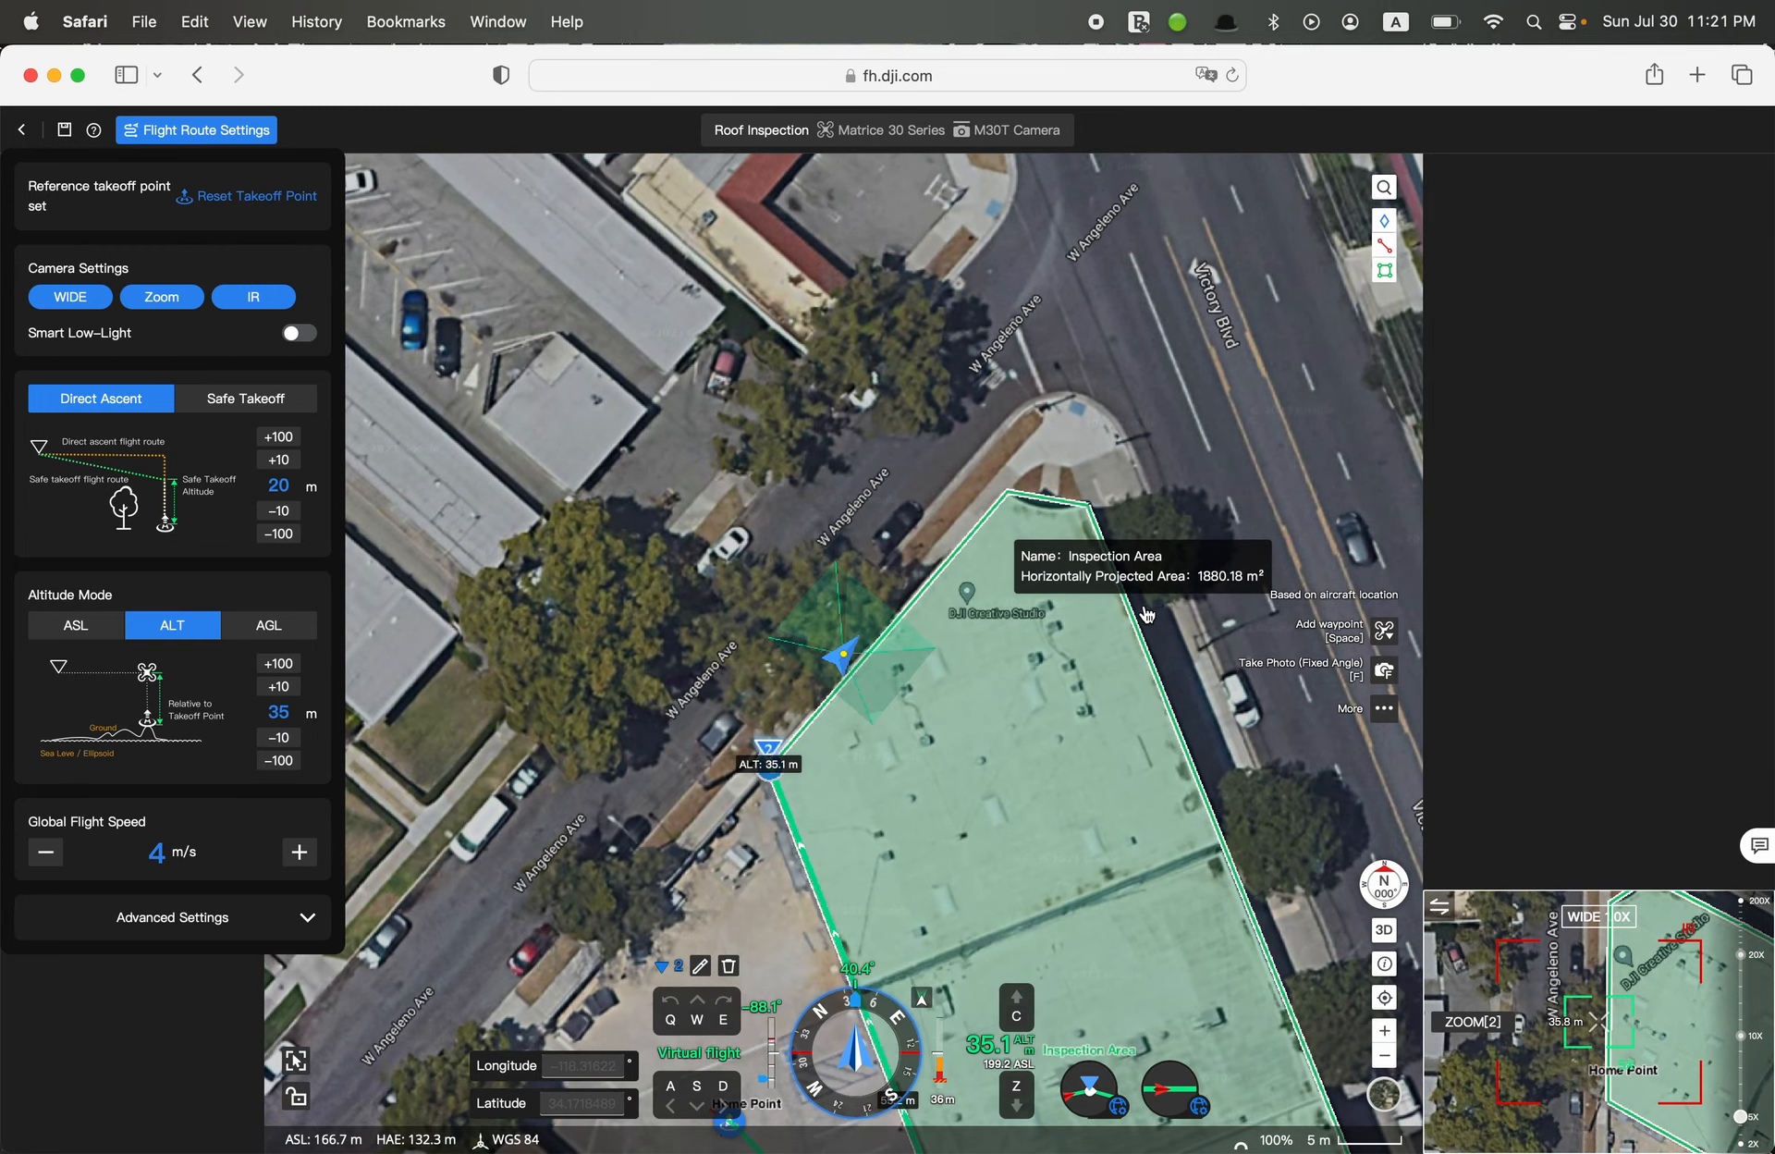
key("w")
key("d")
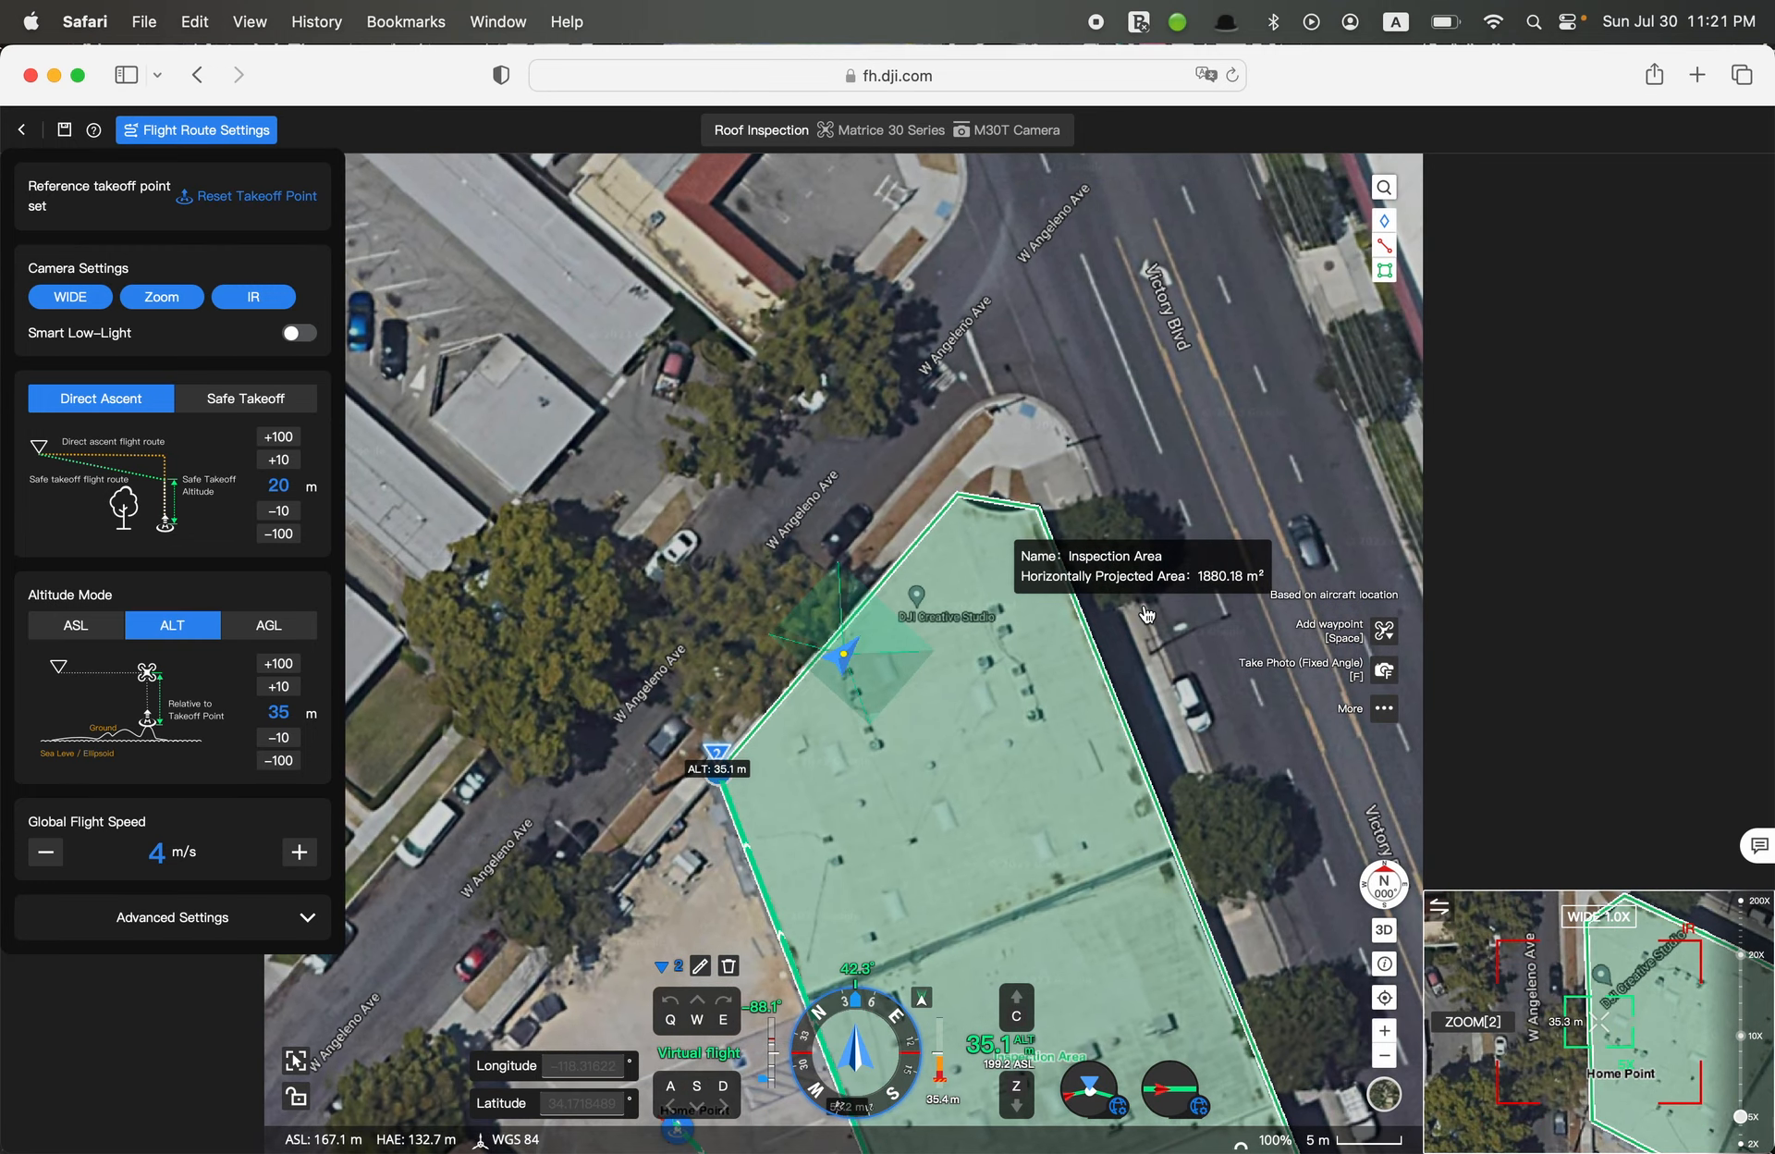
key("shift+a")
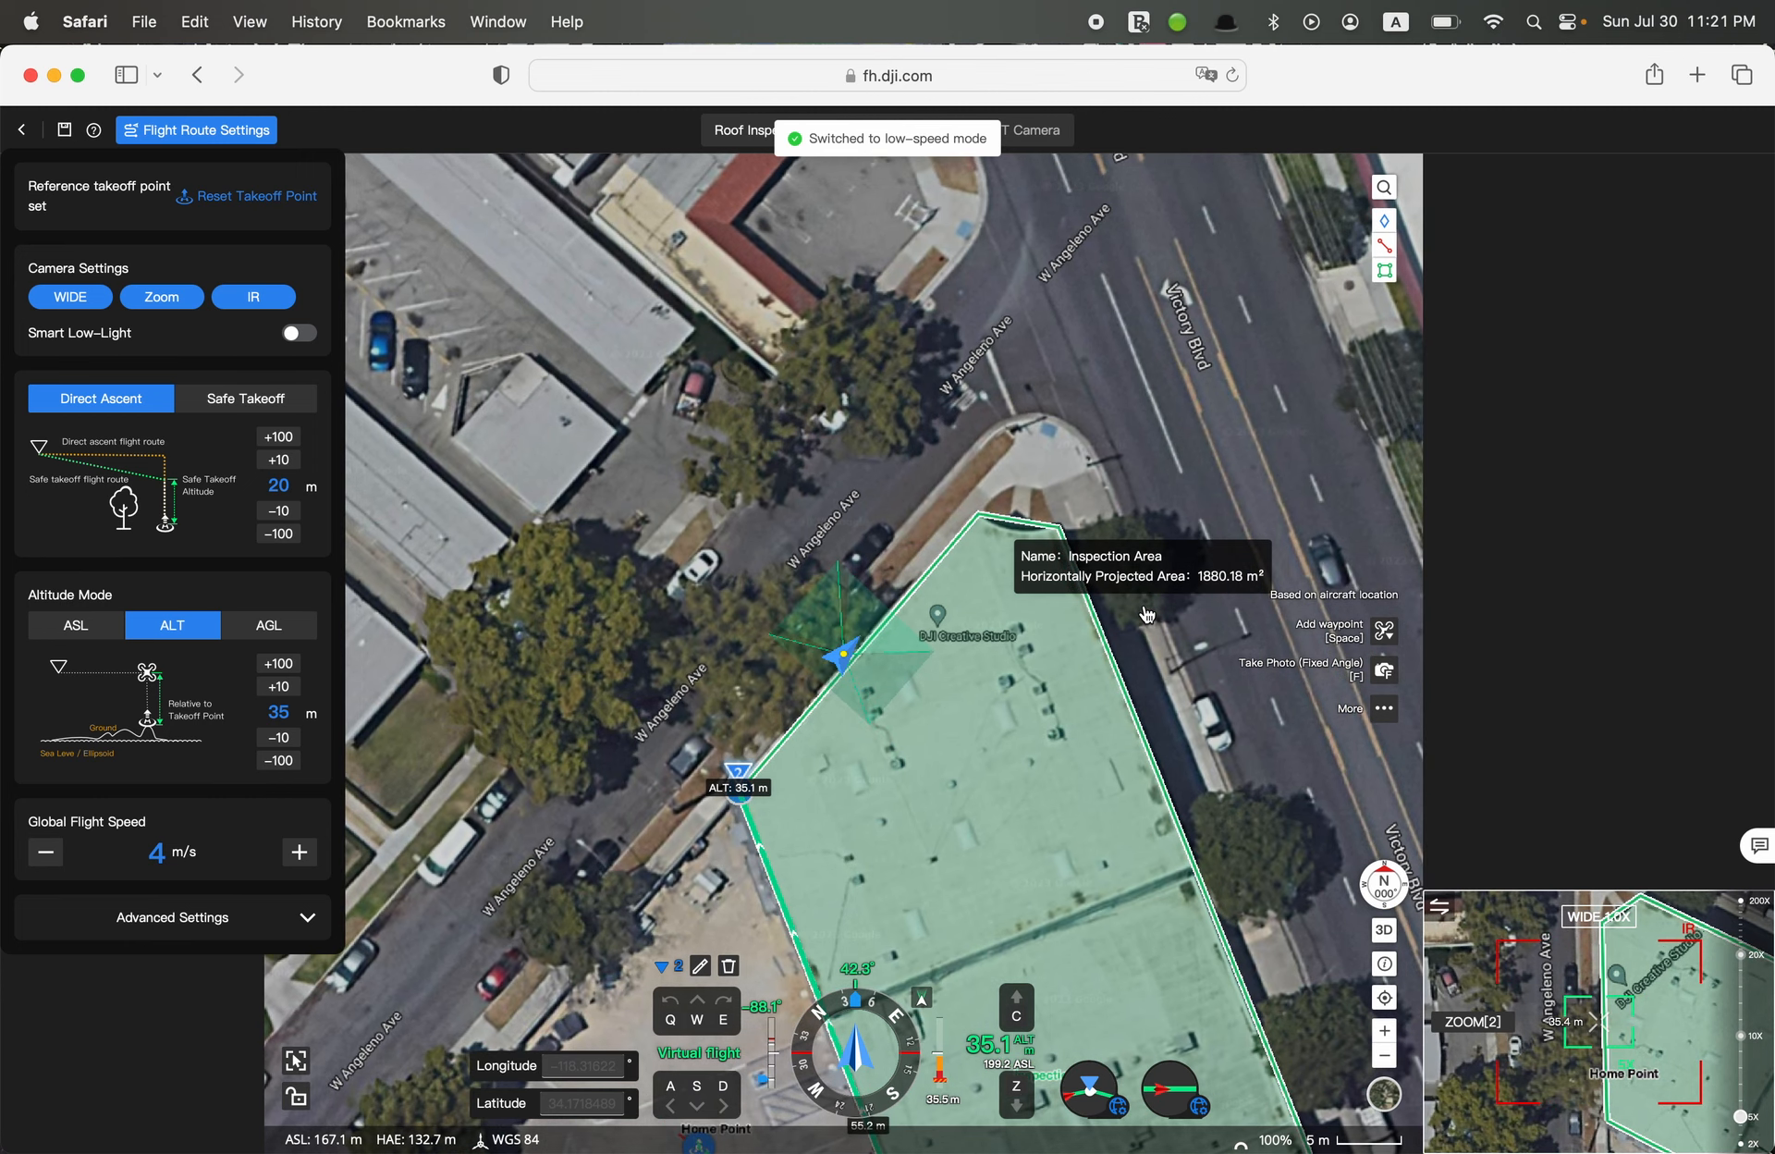
key("w")
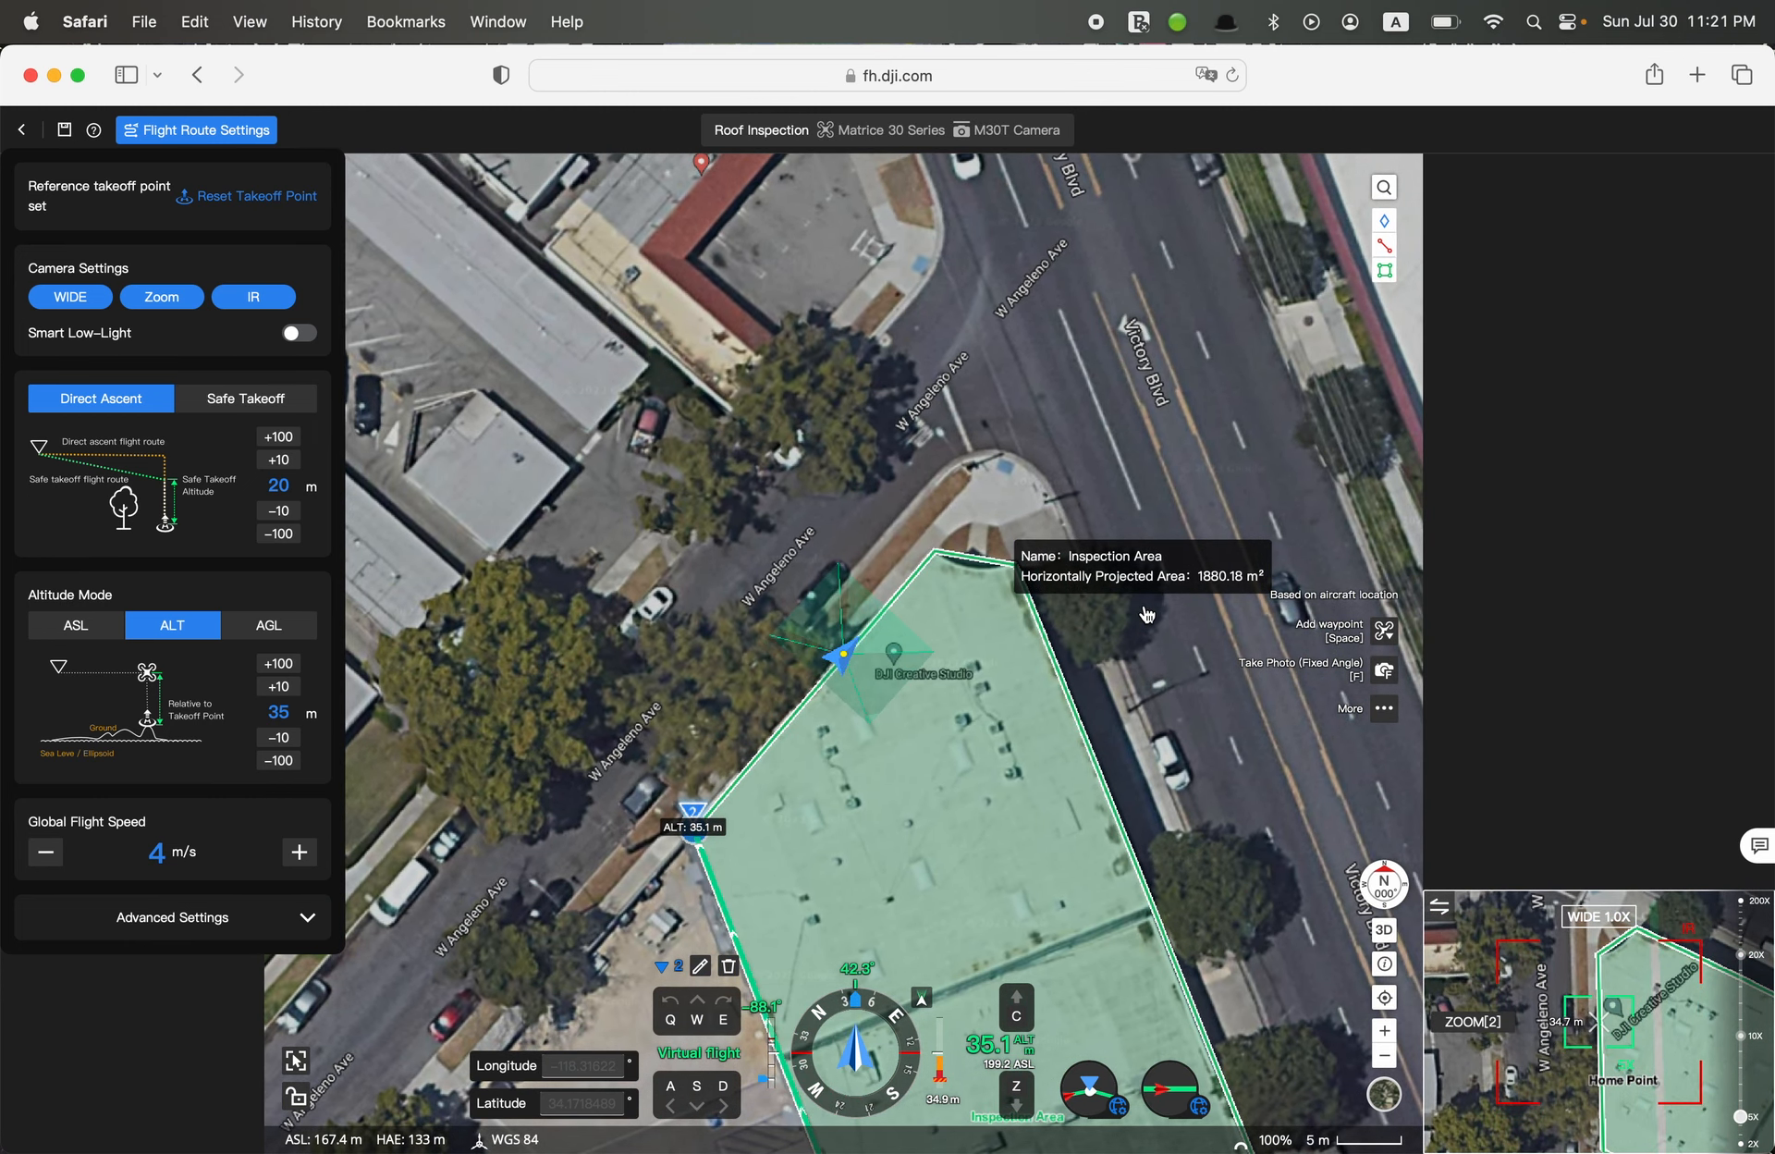
Turn the virtual aircraft to about 156.9° in high-speed mode and add the third waypoint, about 17.4 m from the second
key("shift+e")
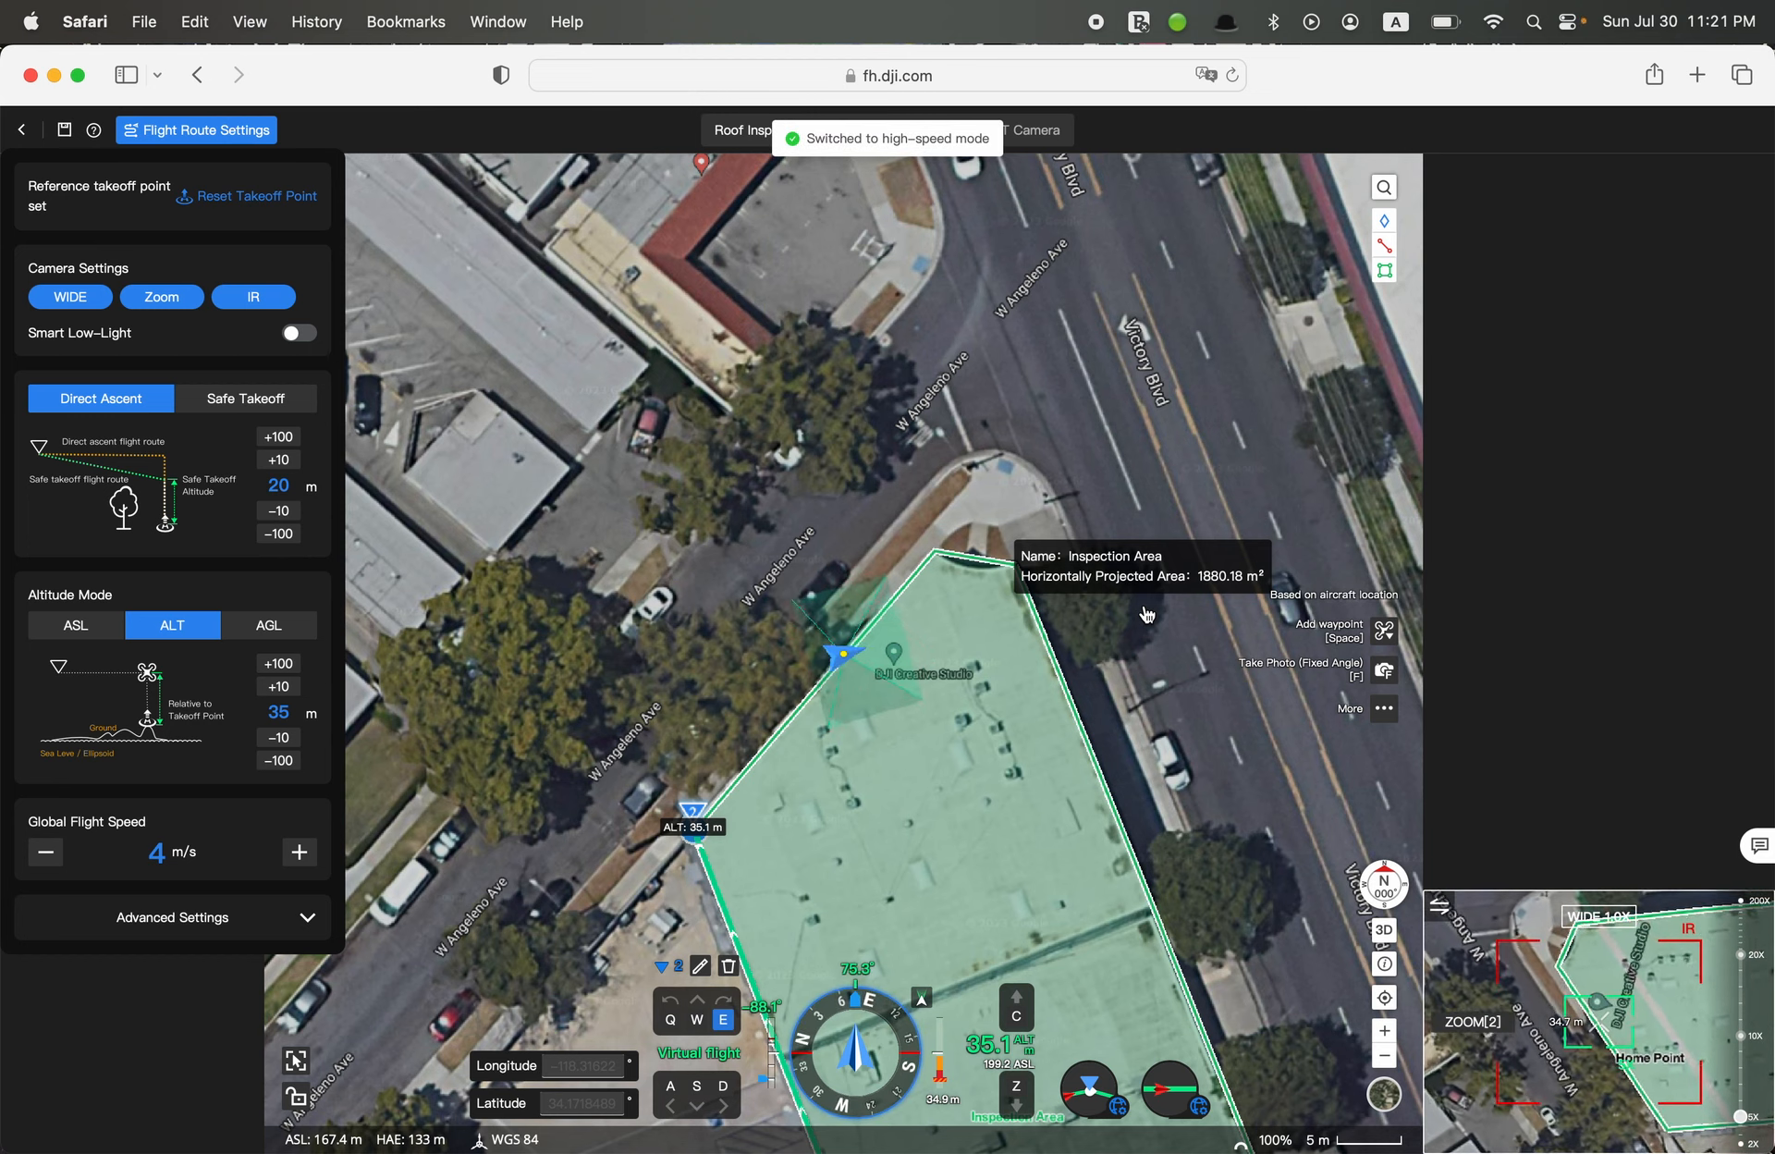
key("e")
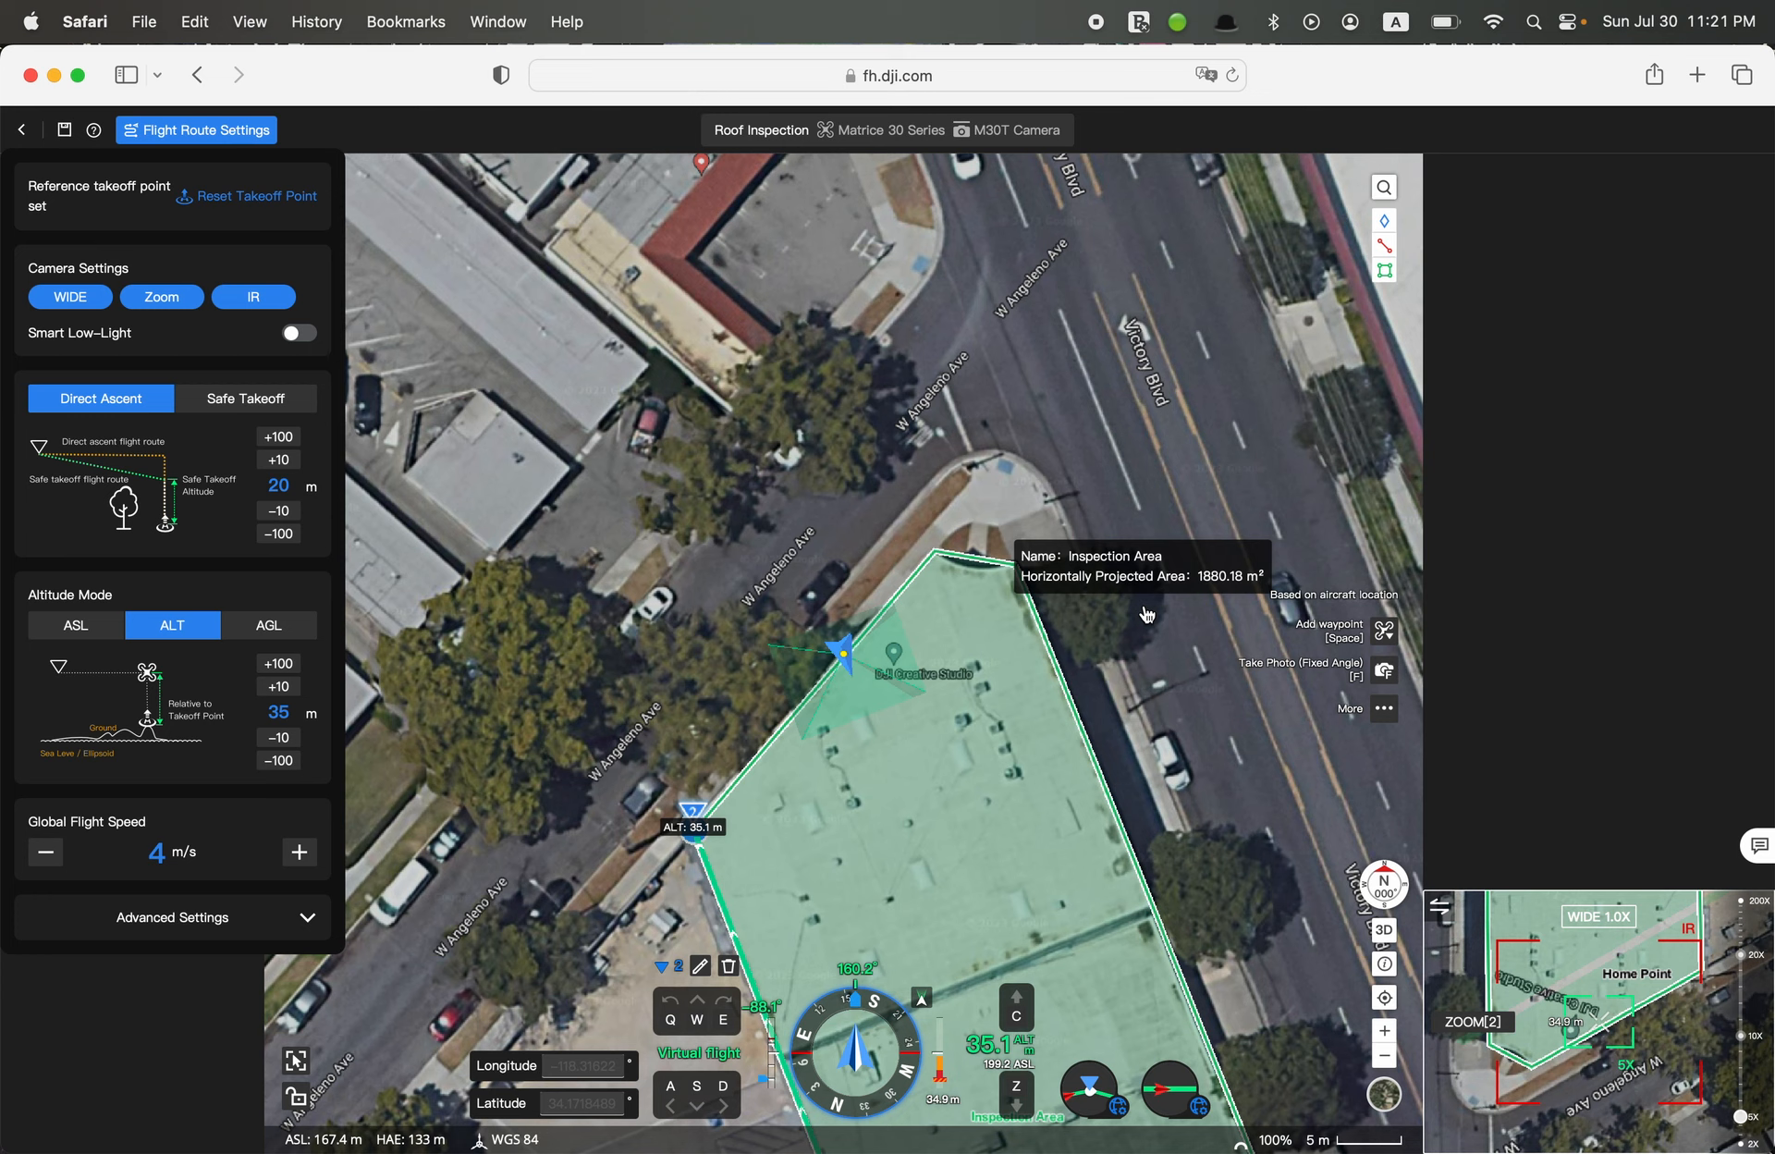
key("q")
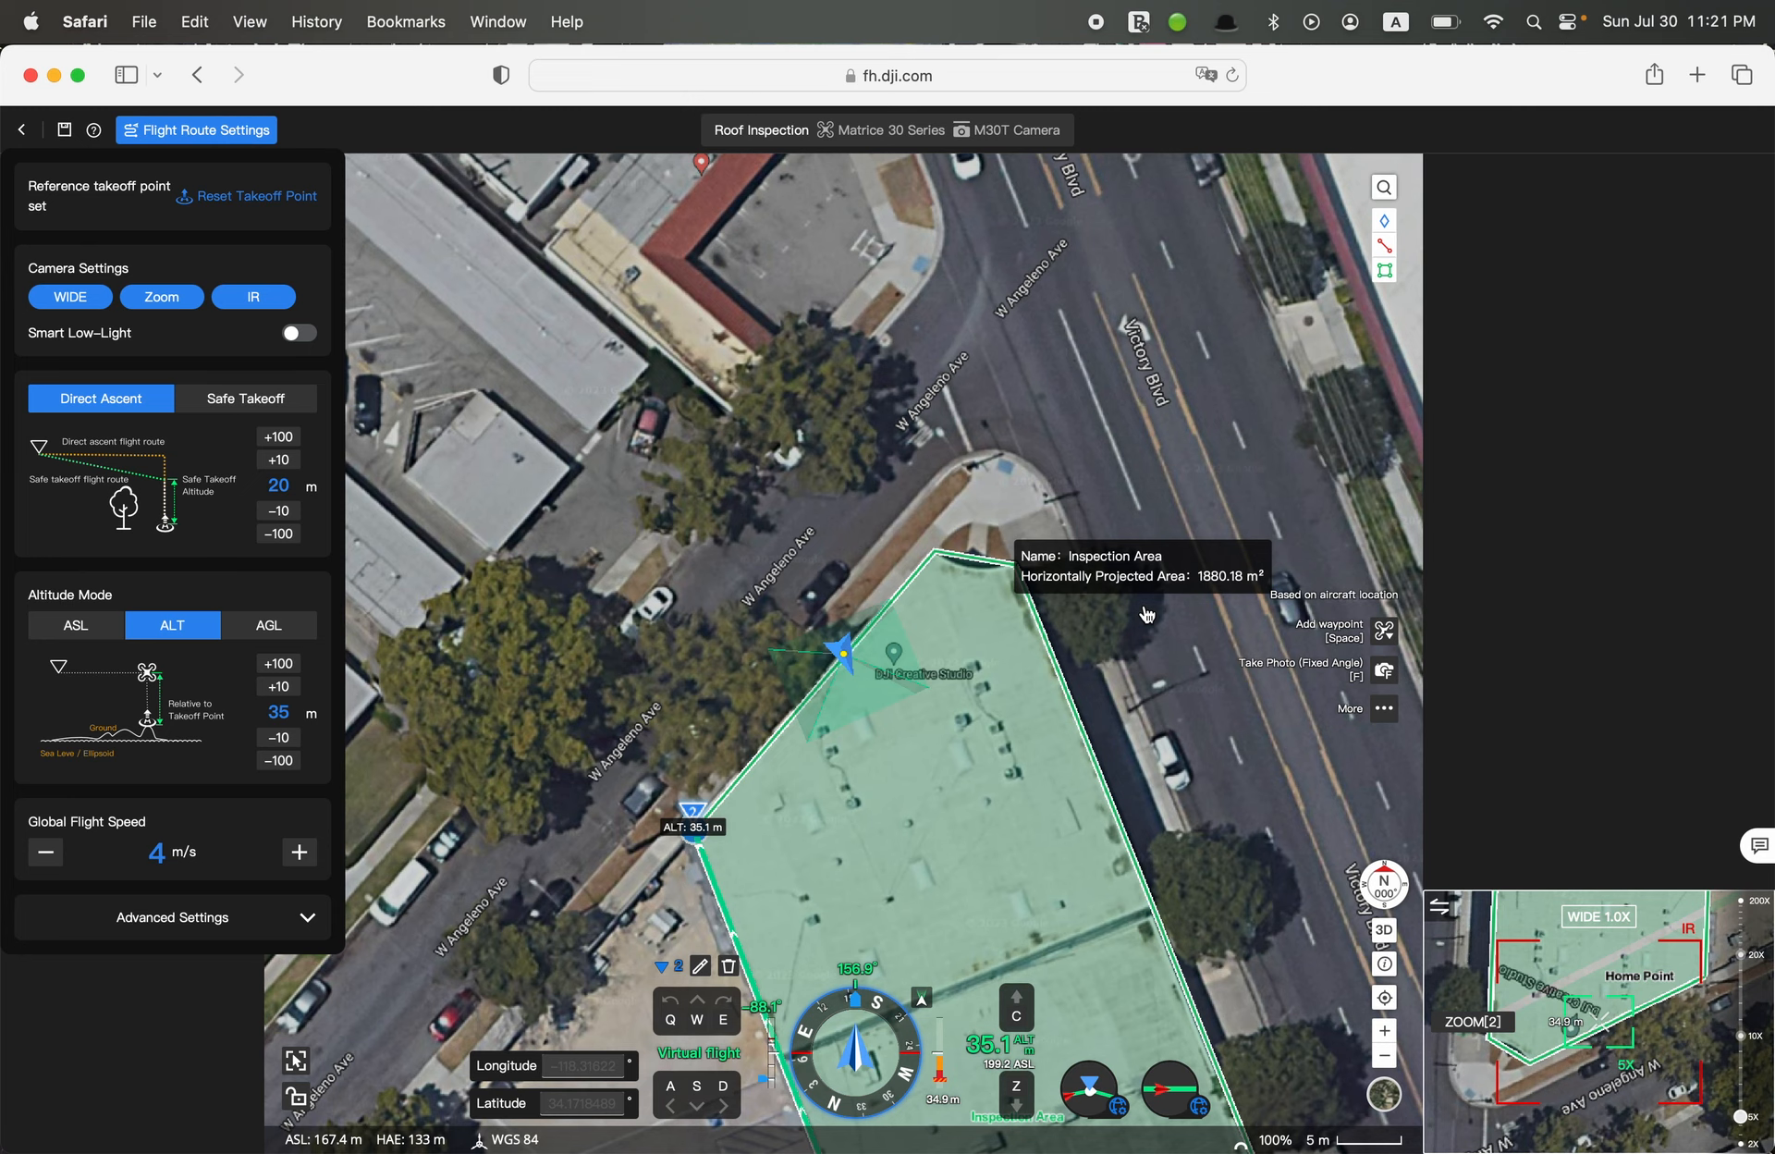
key("space")
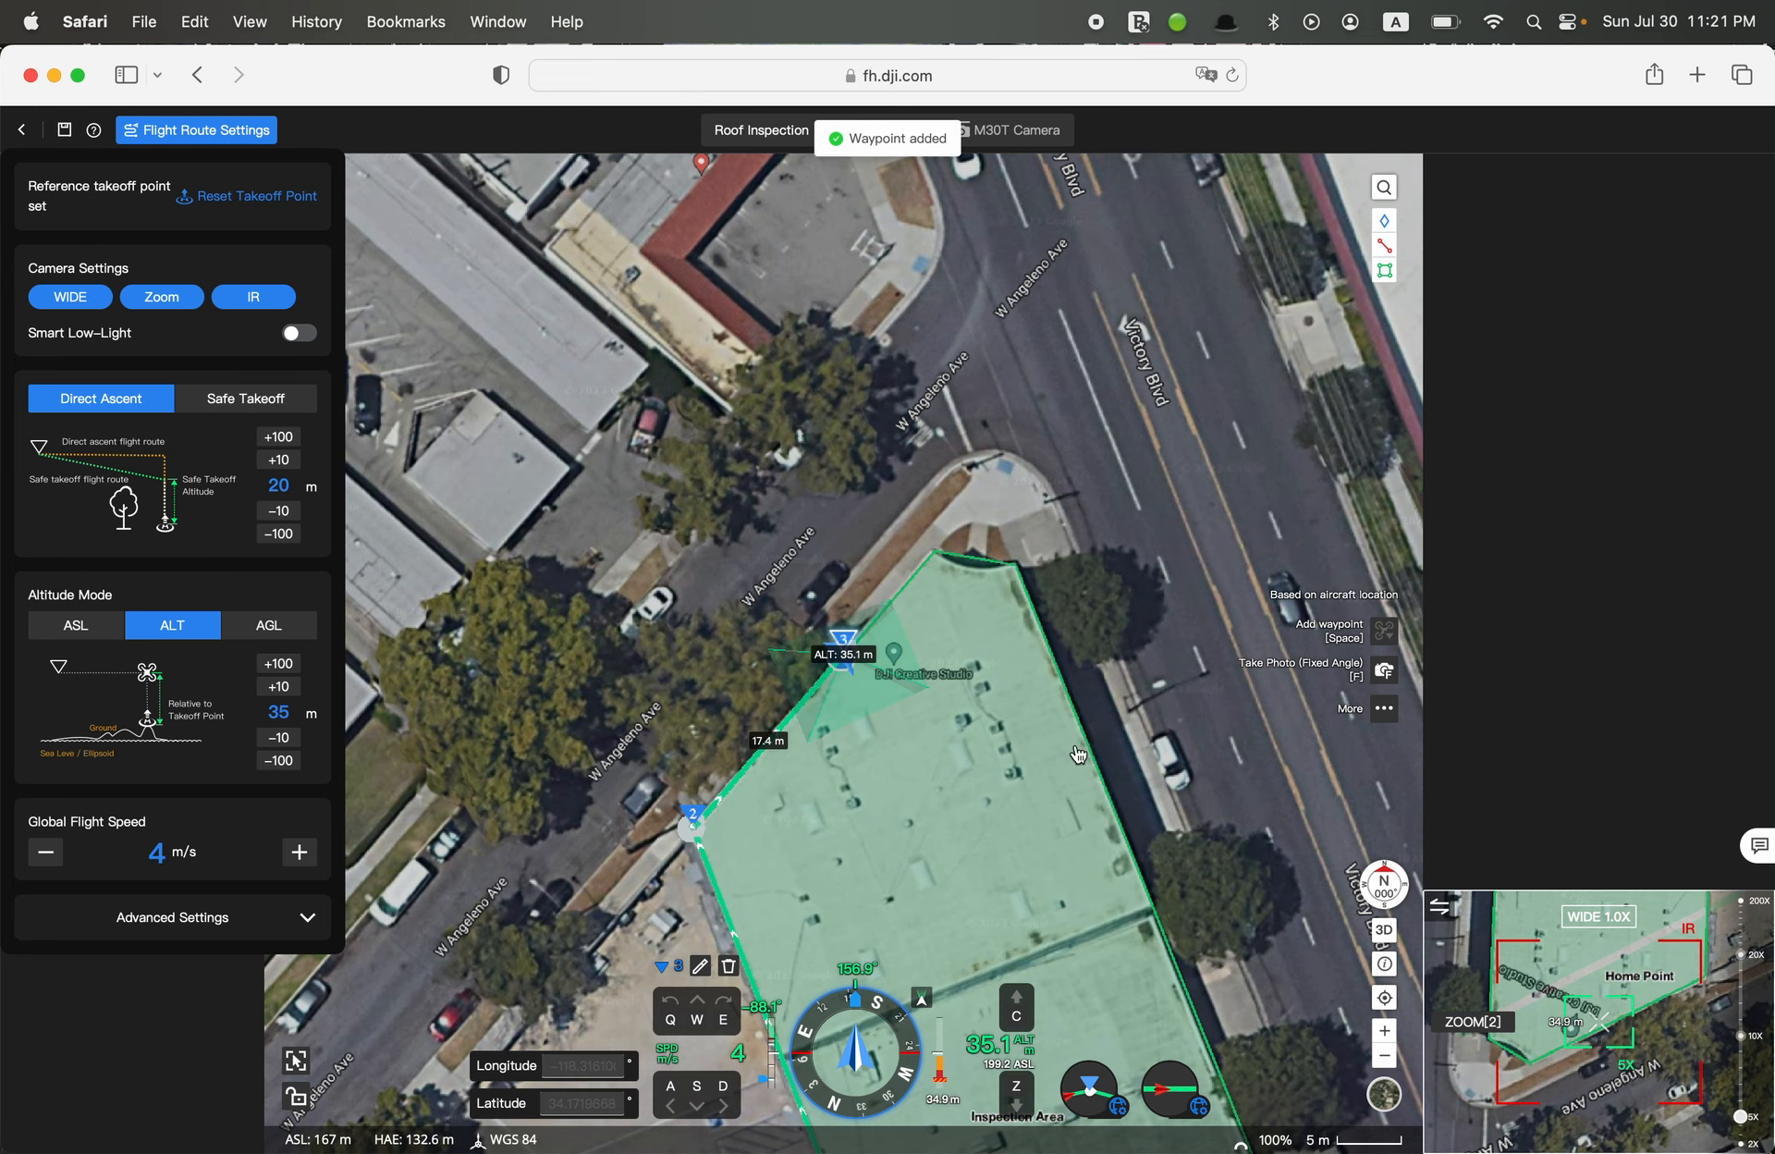
Fly the virtual aircraft across the middle of the roof to the southern edge and adjust its heading to about 158.5°
key("w")
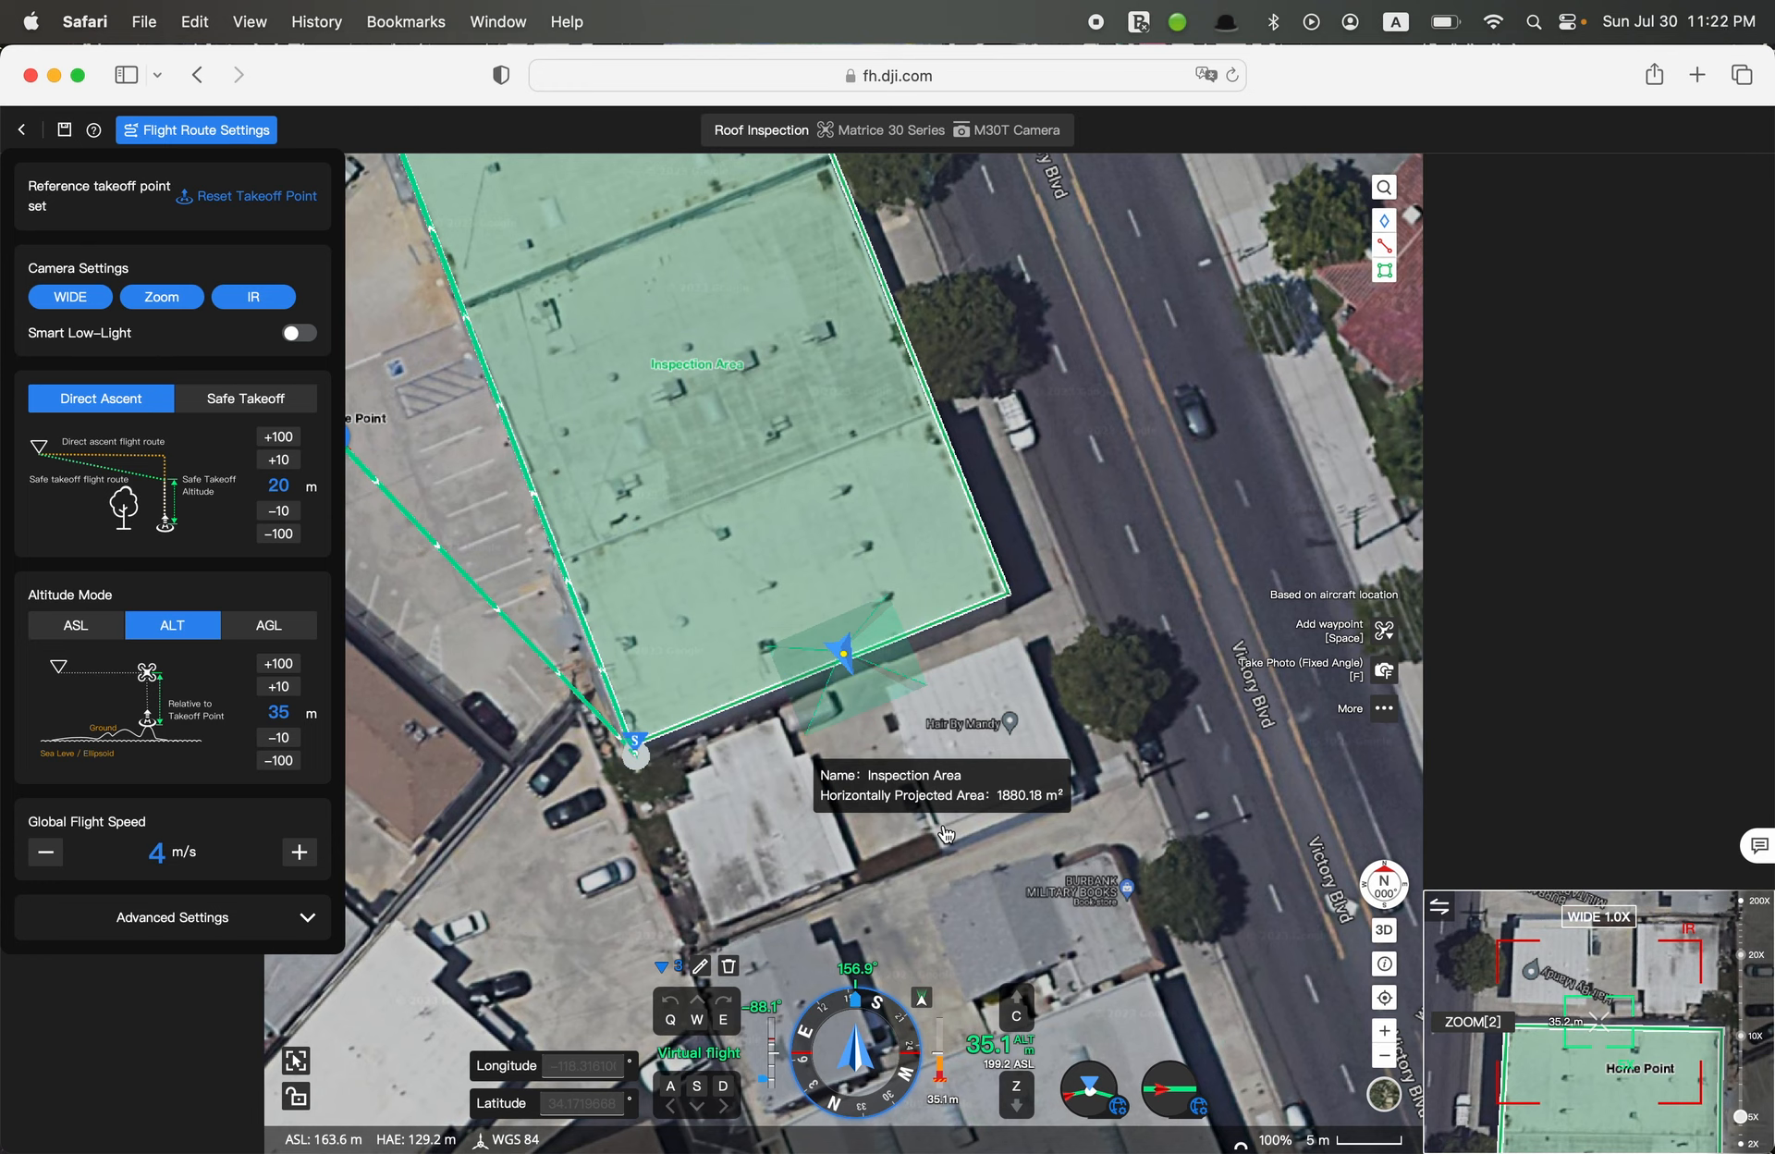
key("e")
key("e")
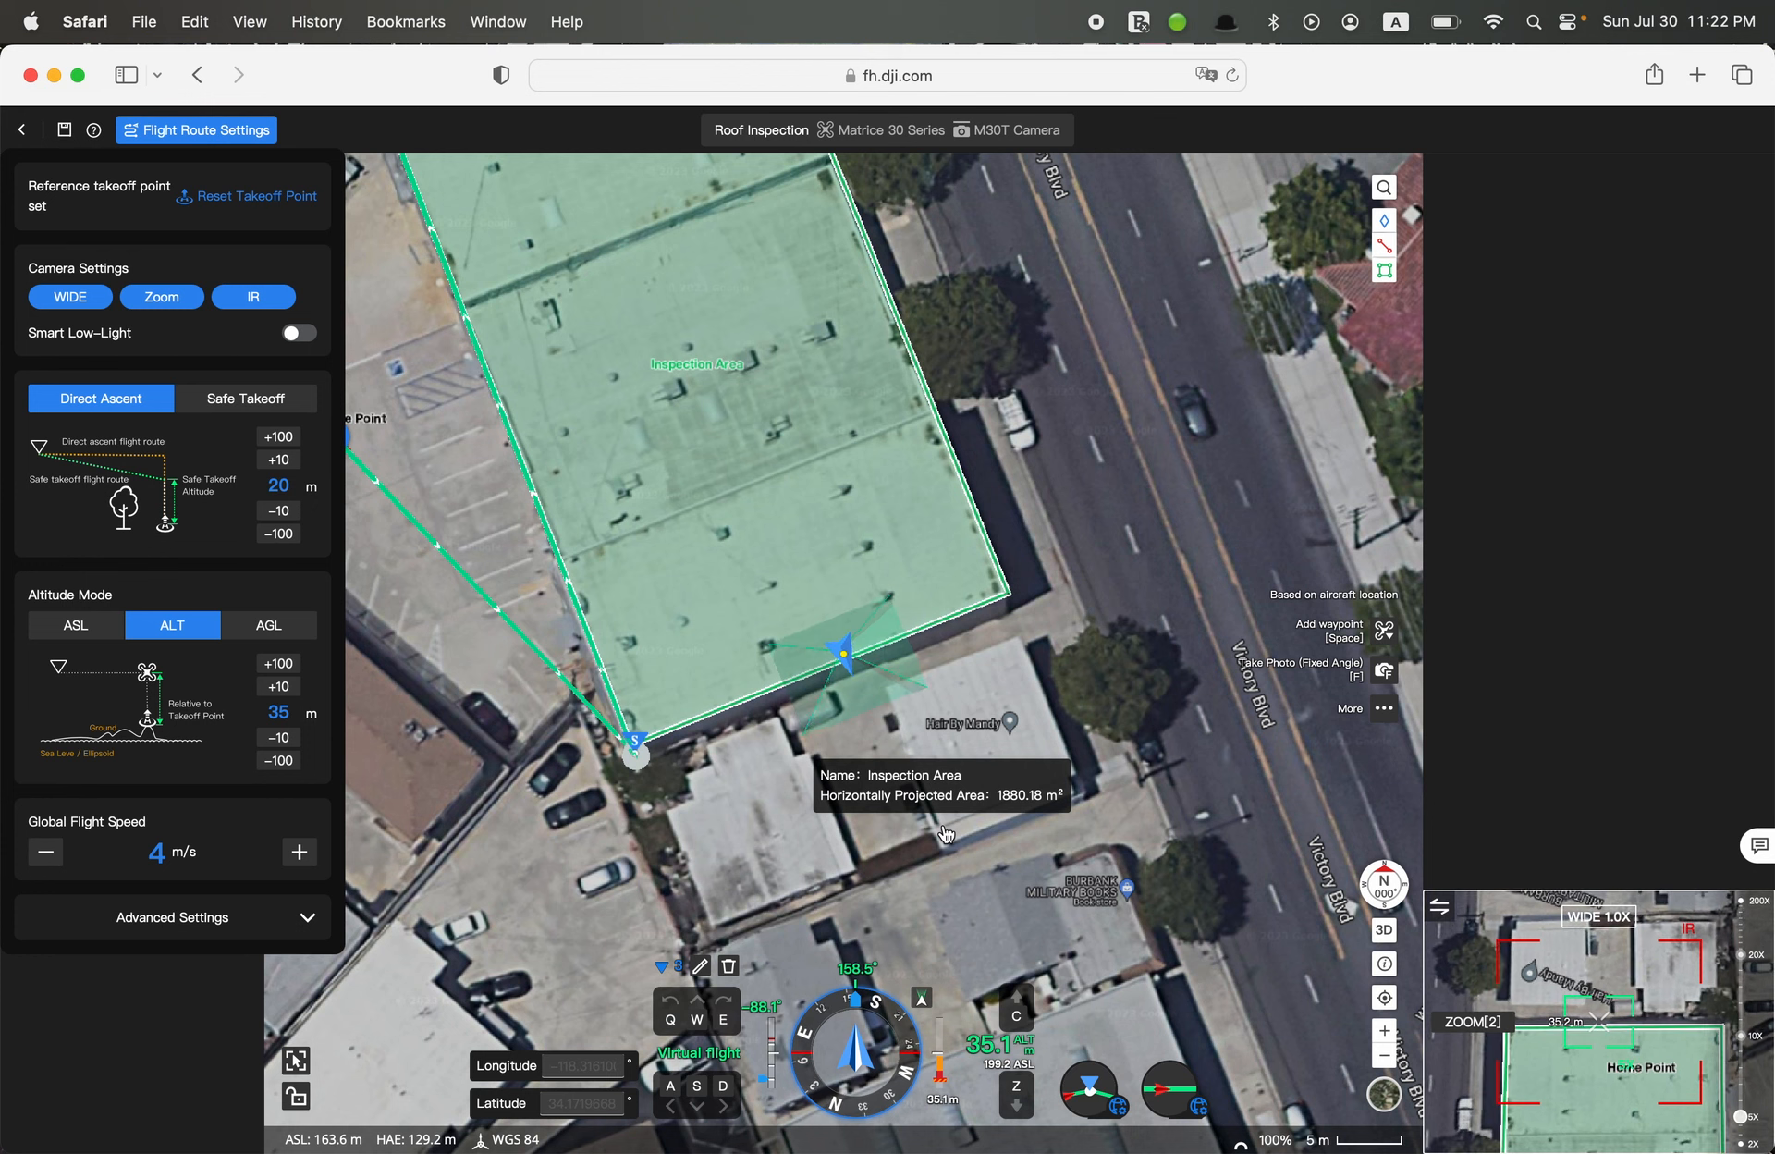
key("a")
key("d")
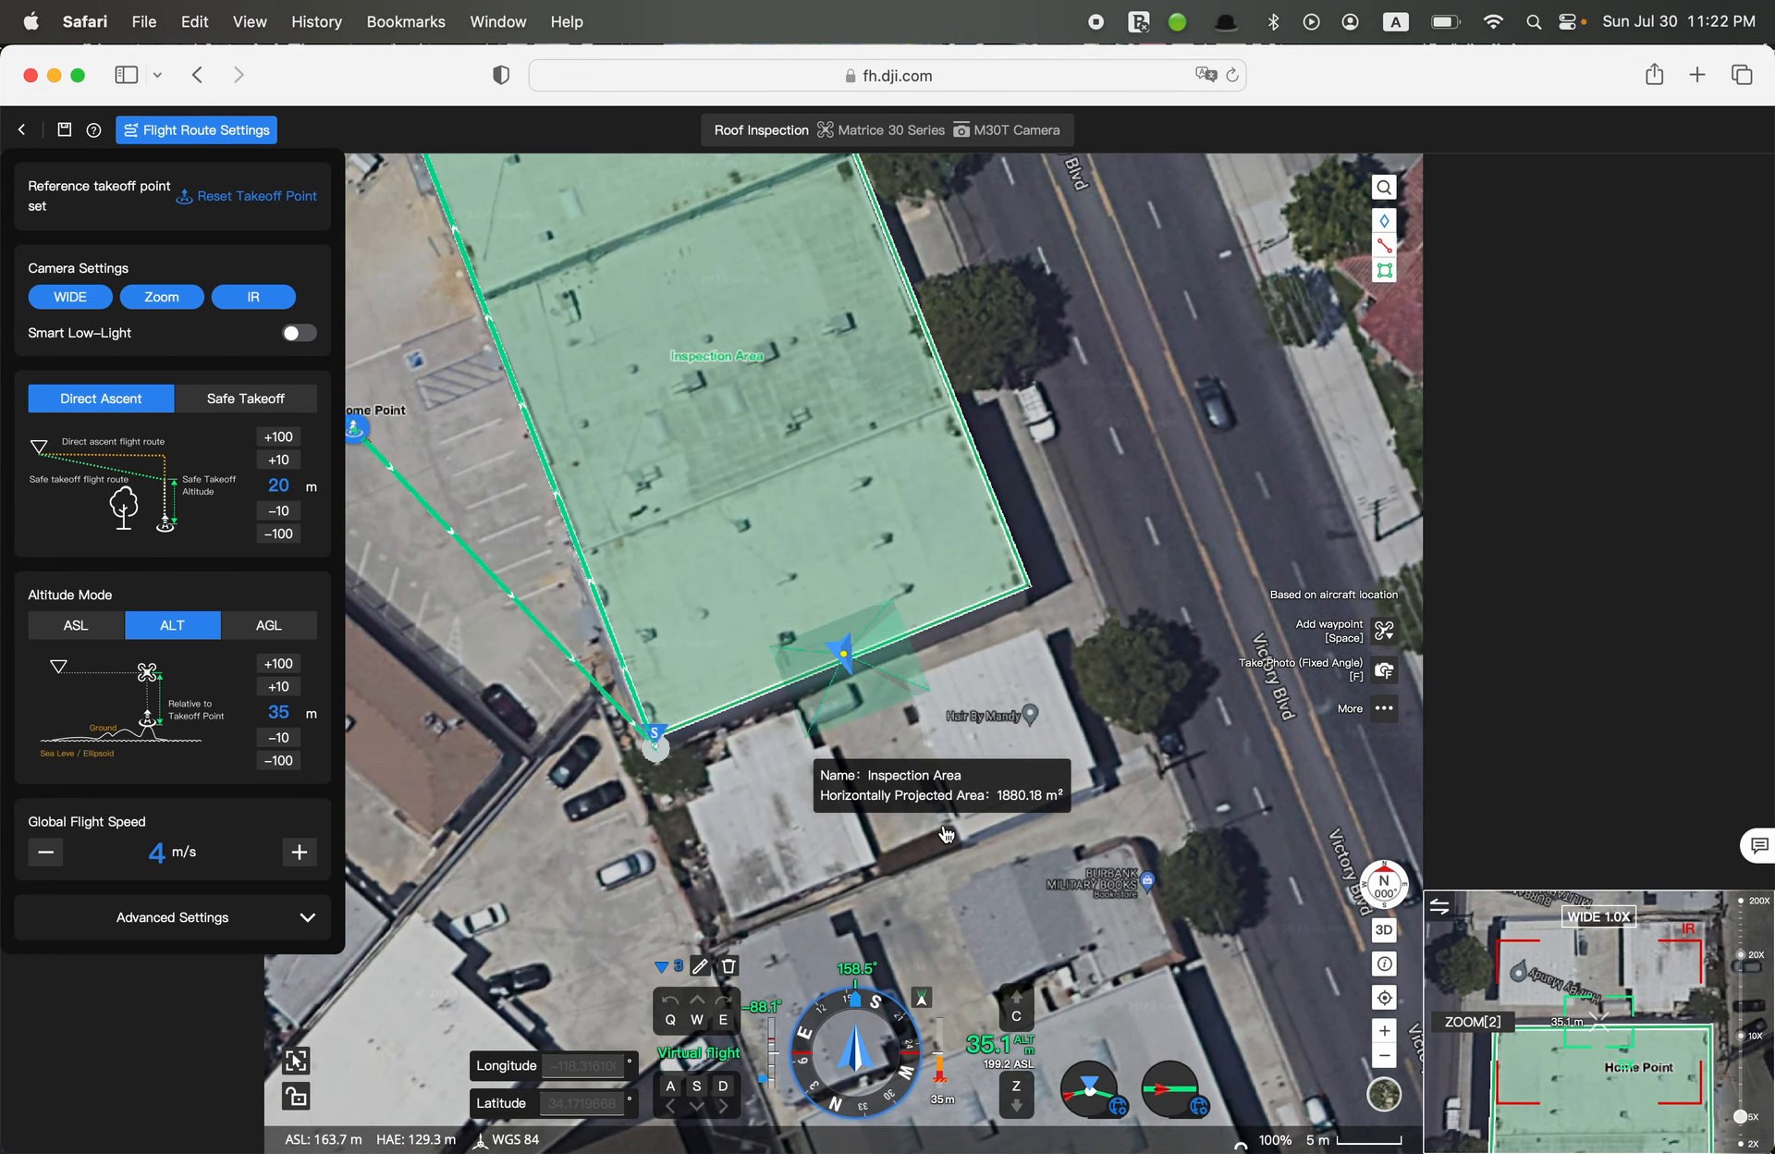
key("d")
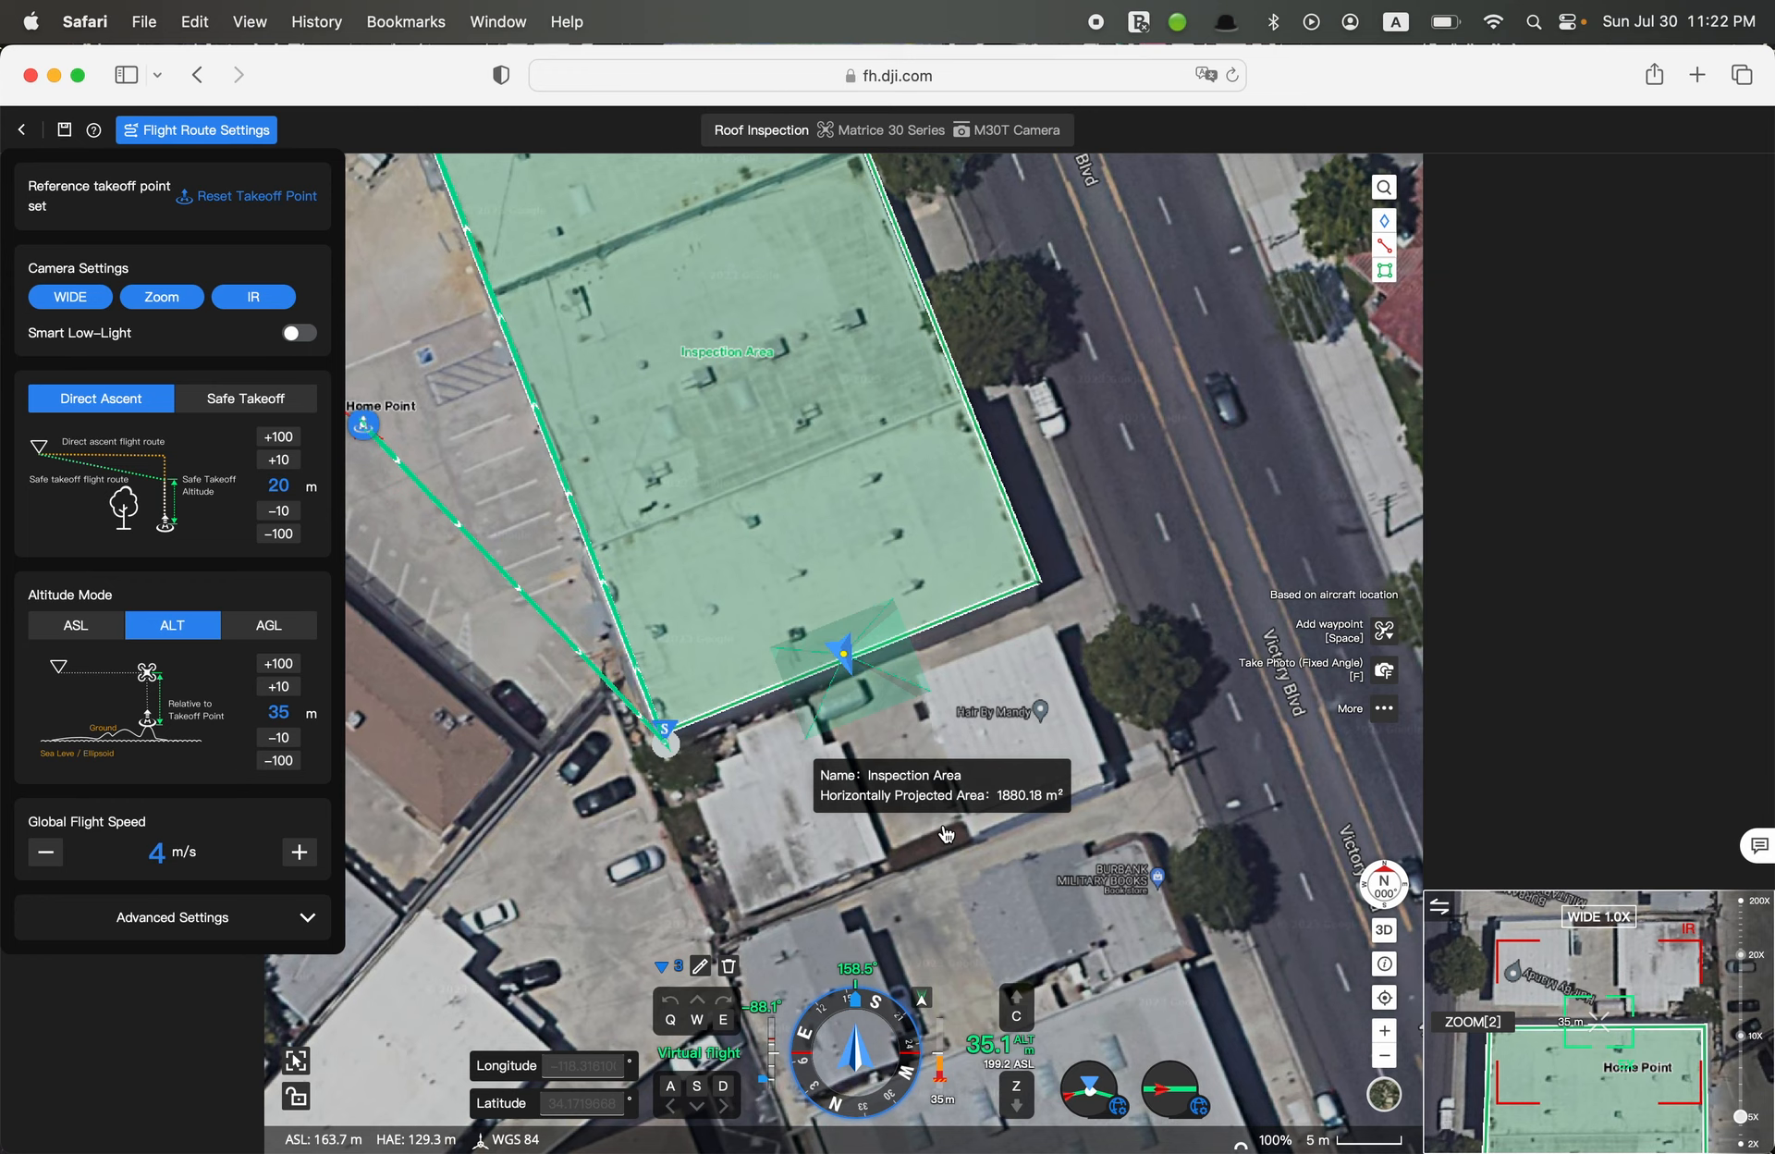
Fine-position the virtual aircraft on the southern roof edge in low-speed mode and add the fourth waypoint, about 62.8 m from the third
key("w")
key("s")
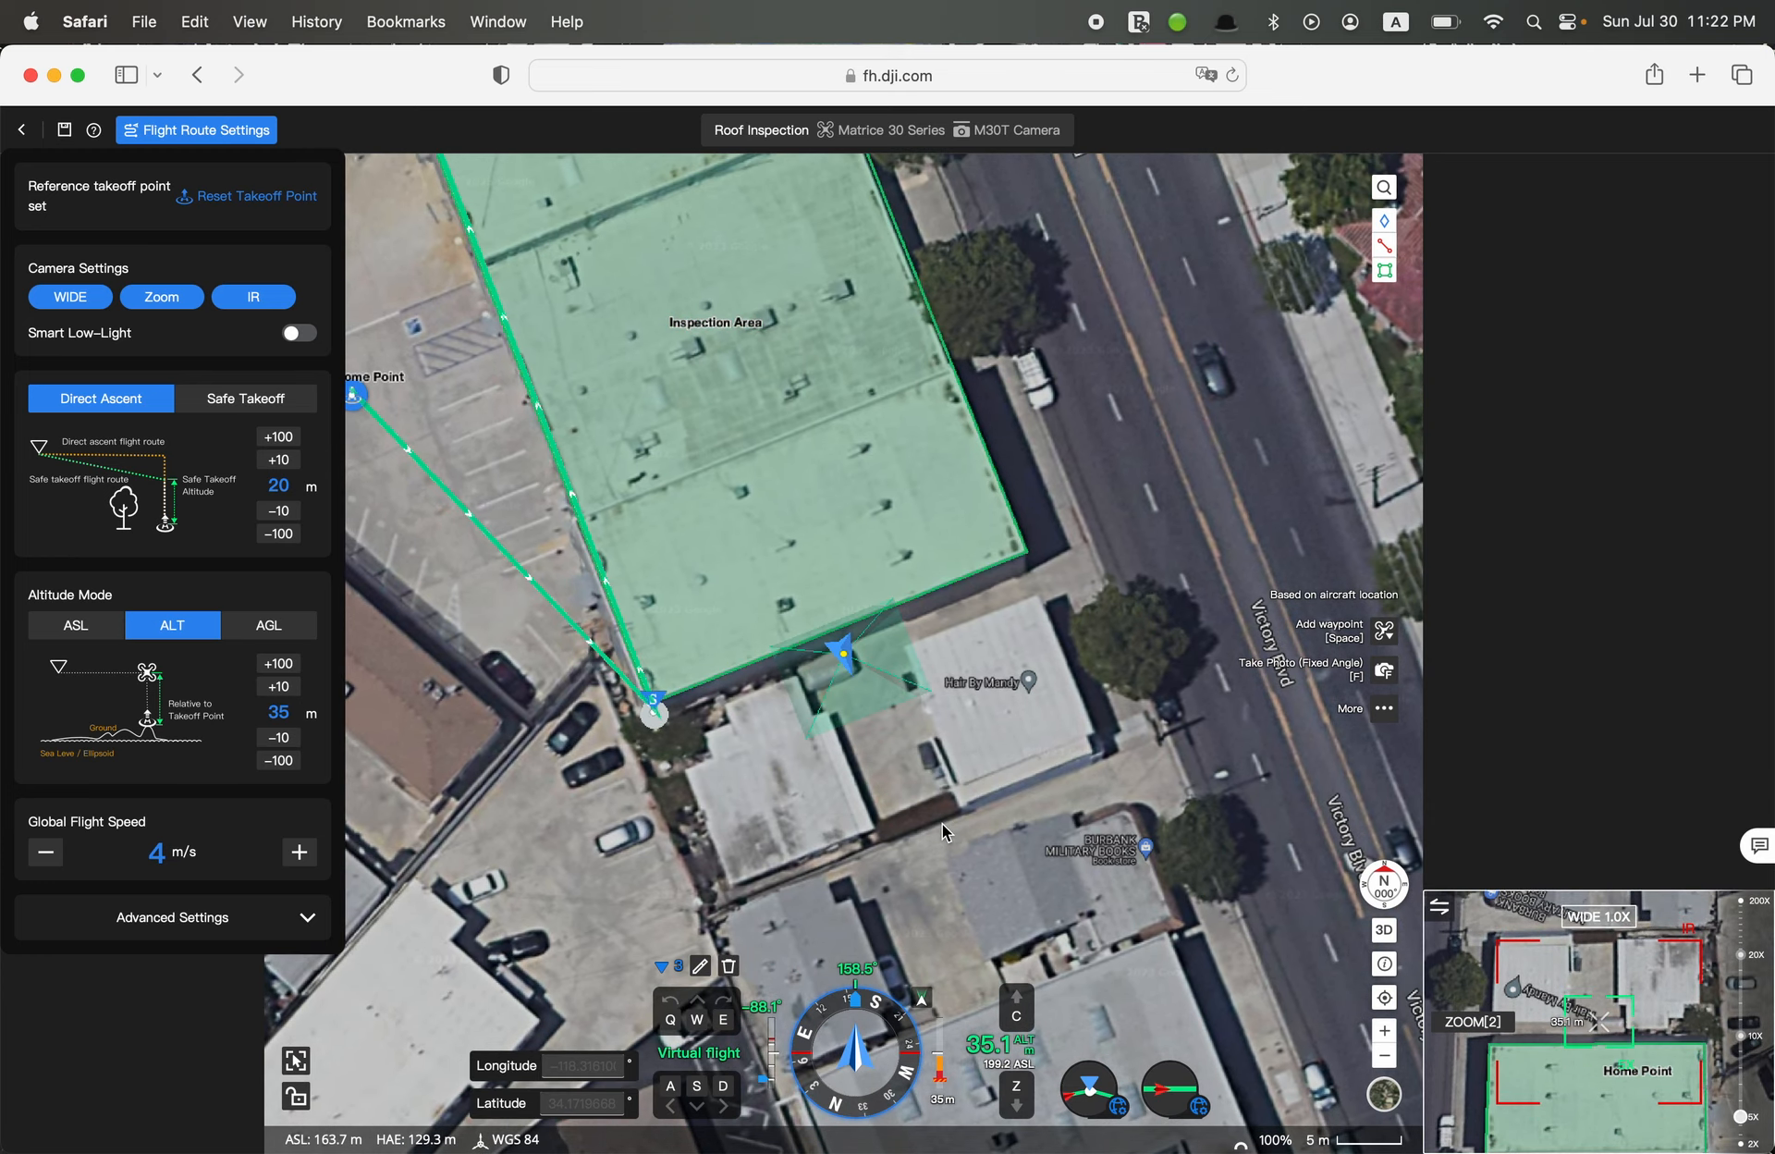
key("s")
key("w")
key("Caps_Lock")
key("s")
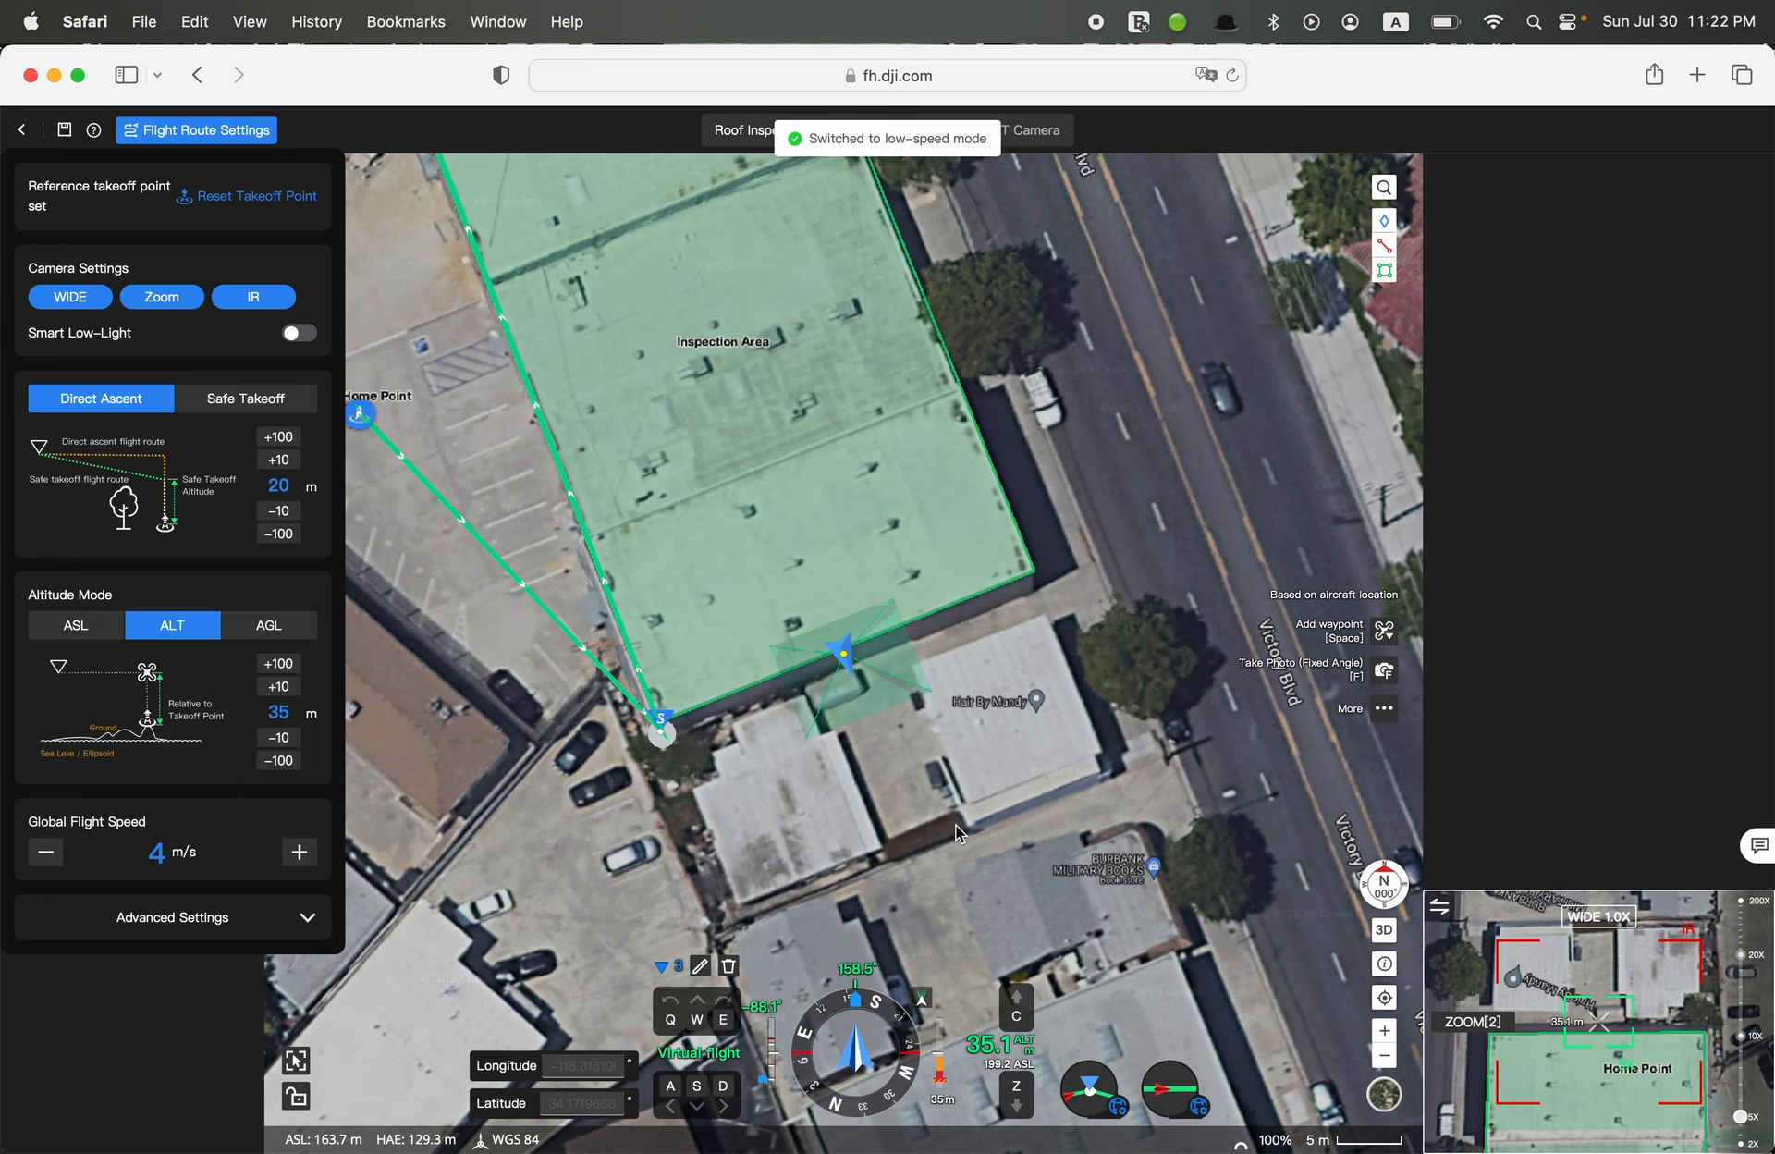
key("Caps_Lock")
key("space")
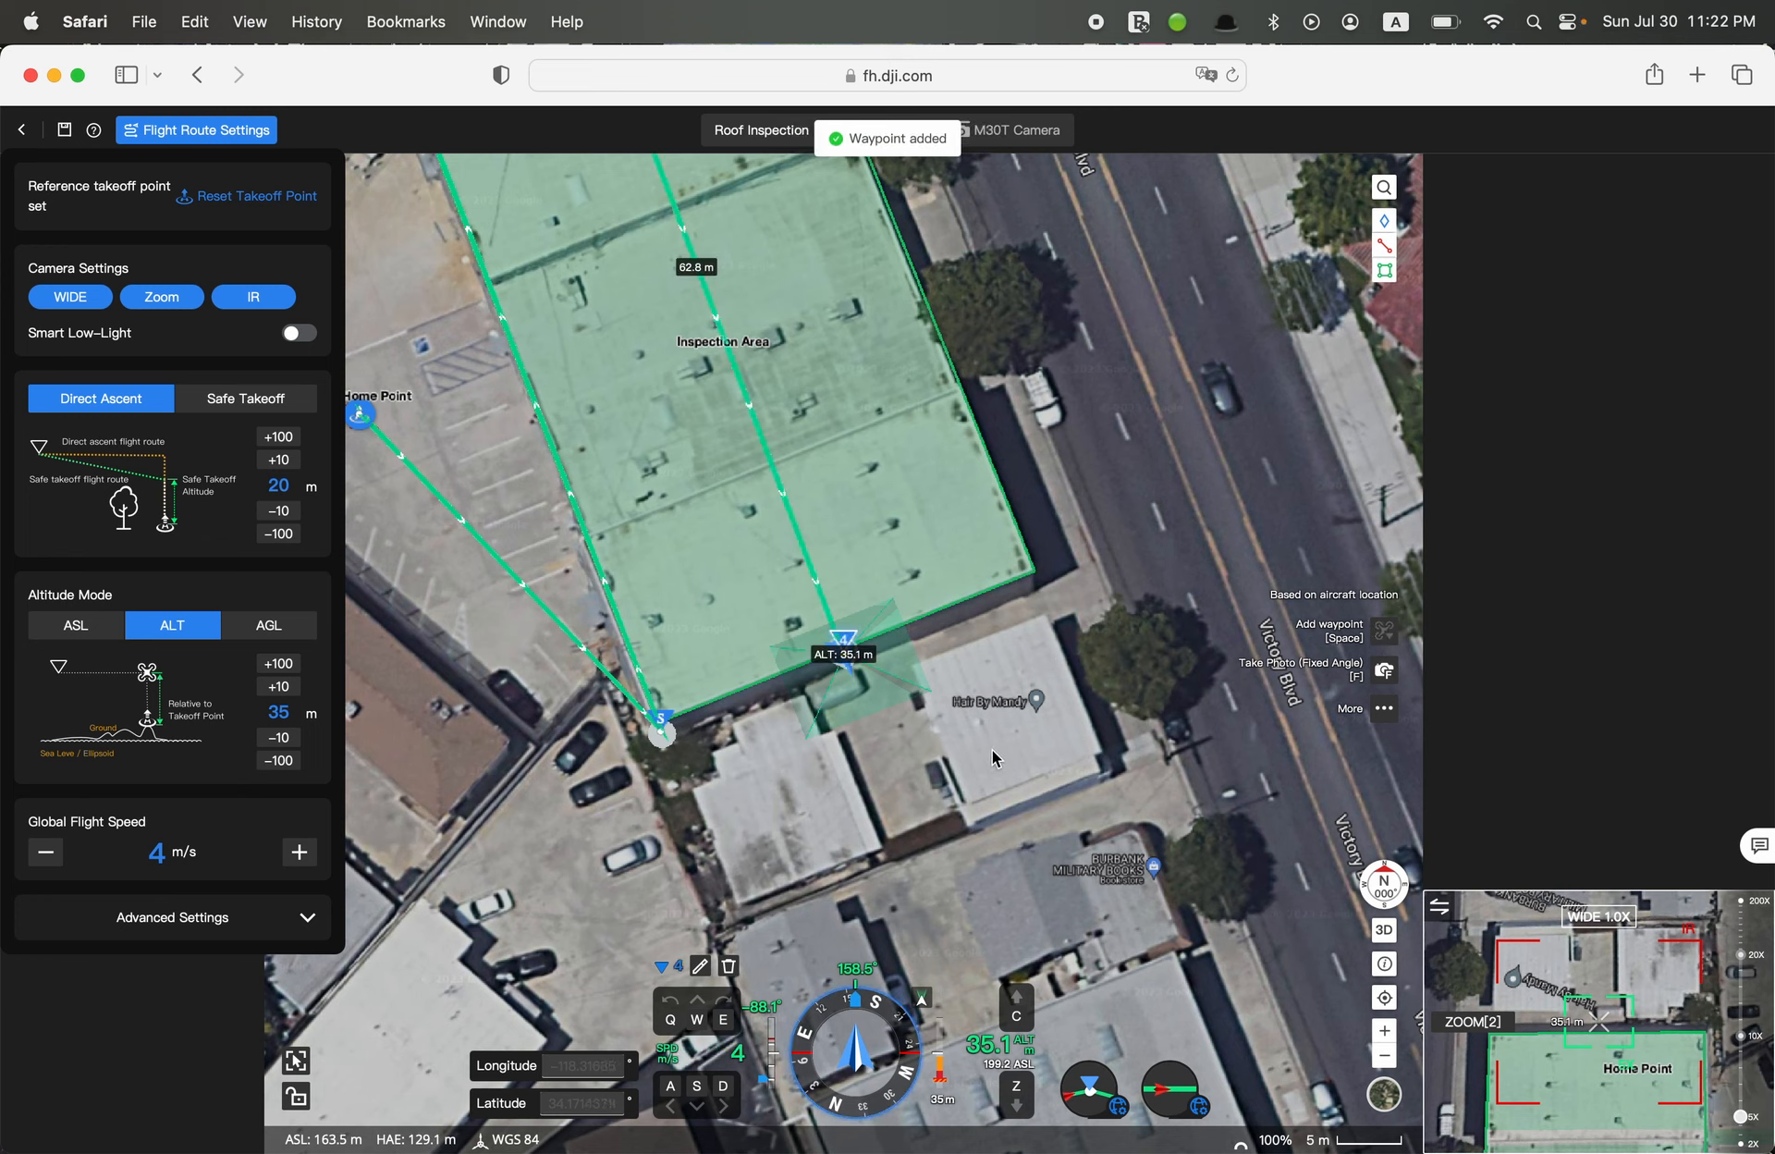
Turn to about 68.8°, fly along the southern edge to the roof's southeast corner and add the fifth waypoint, about 16.4 m from the fourth
key("q")
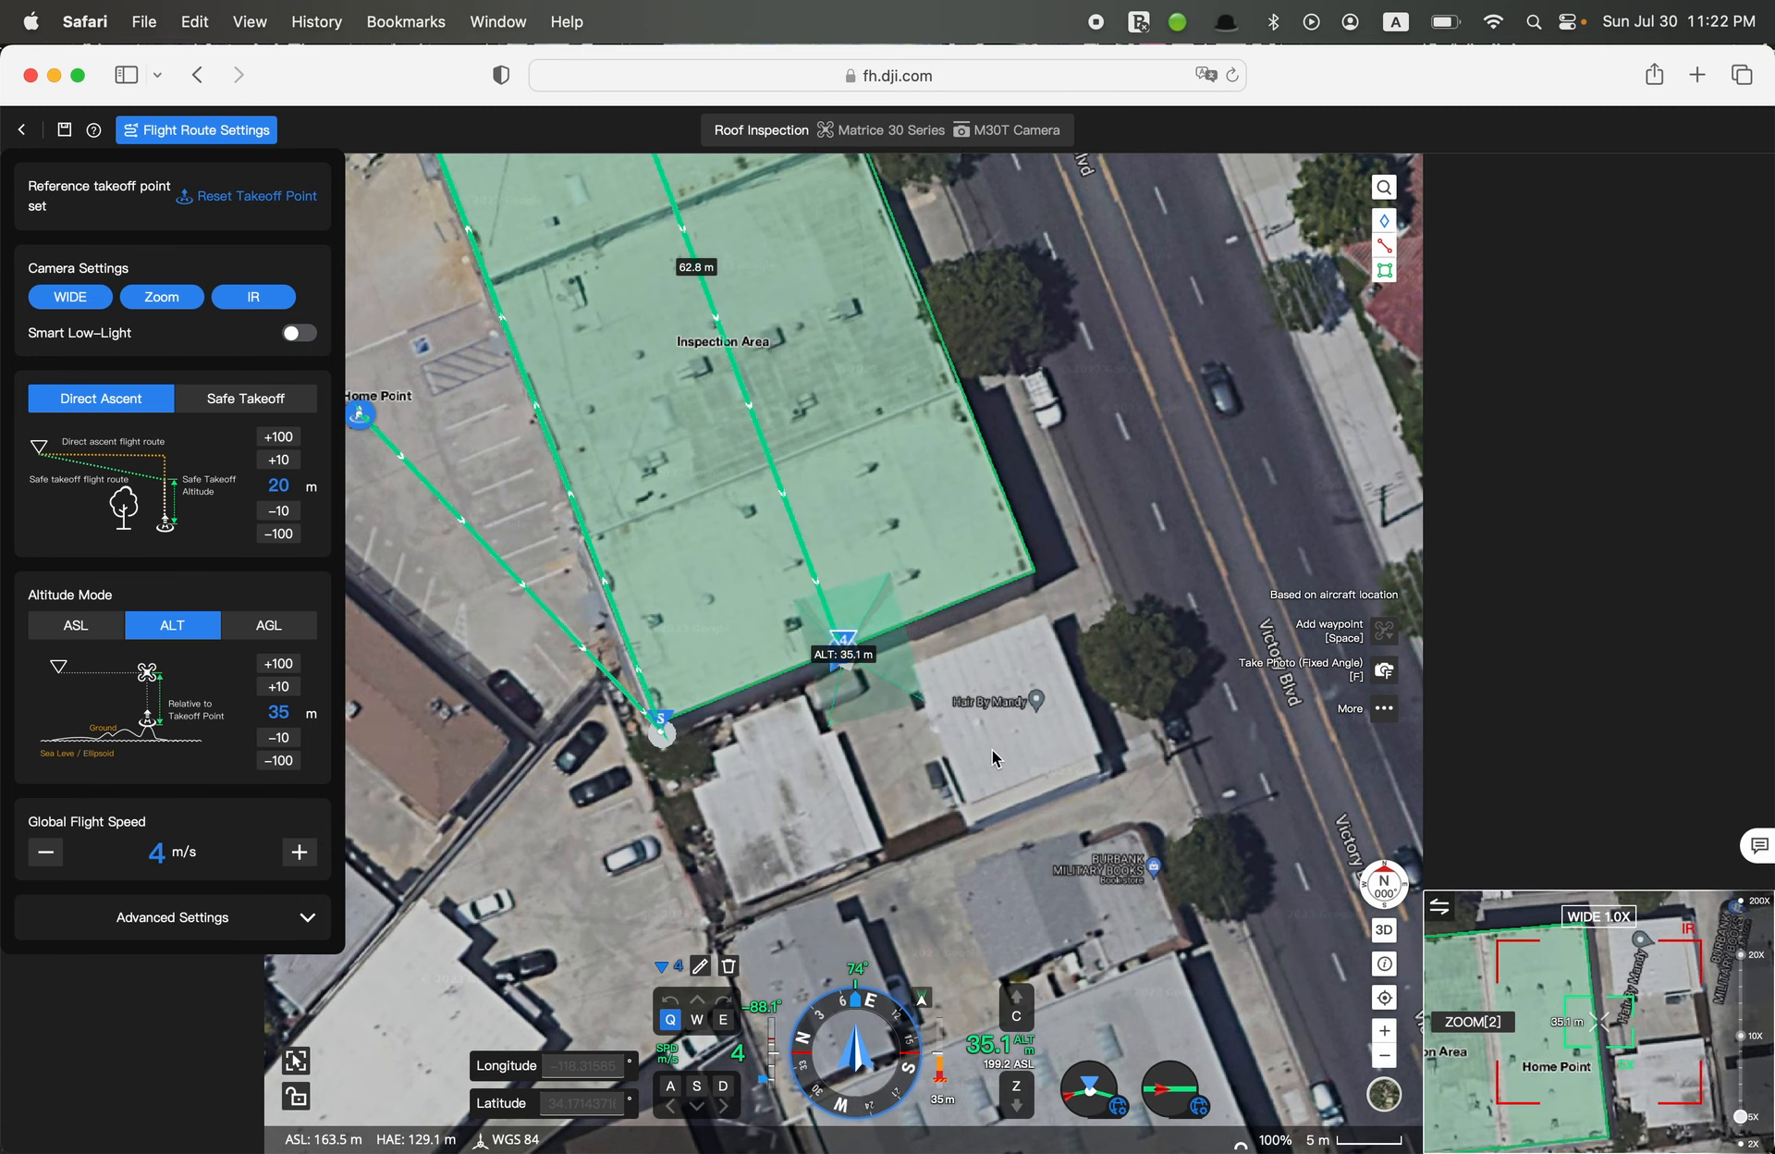
key("w")
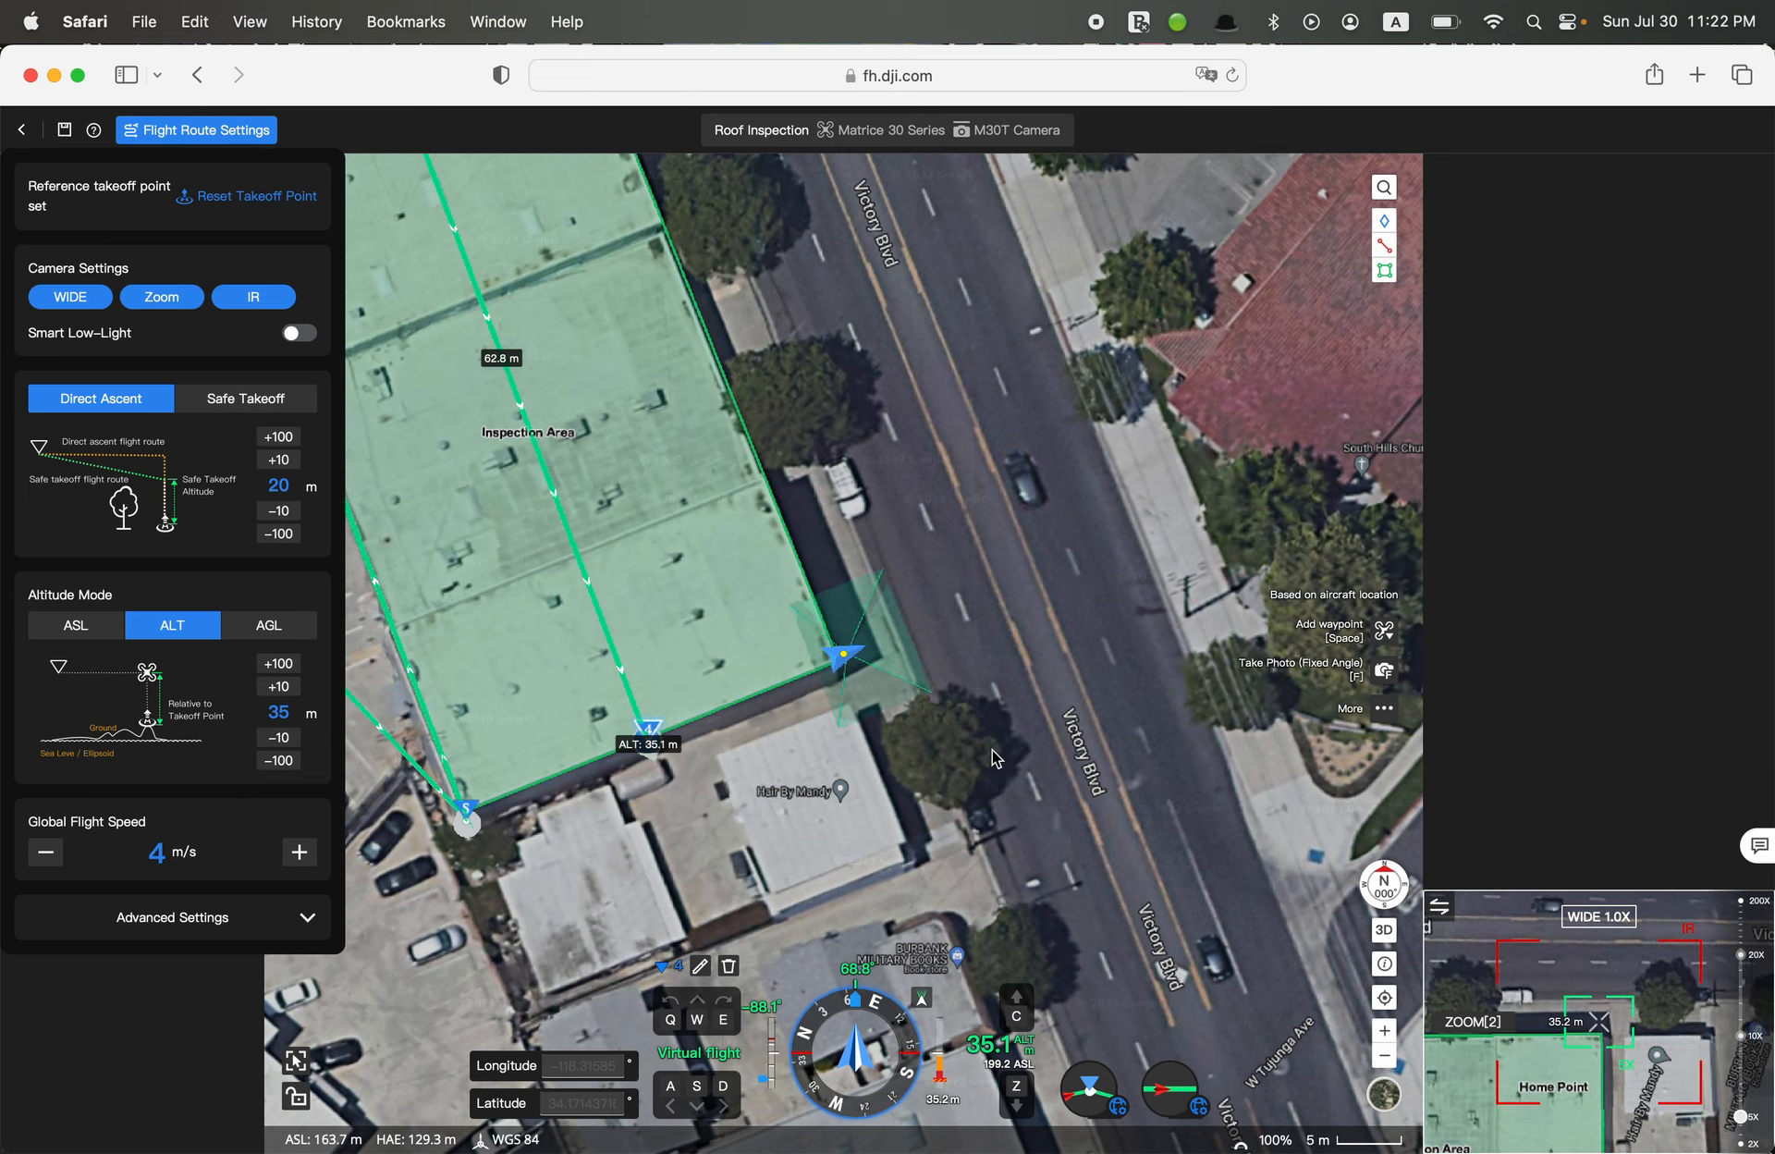
key("space")
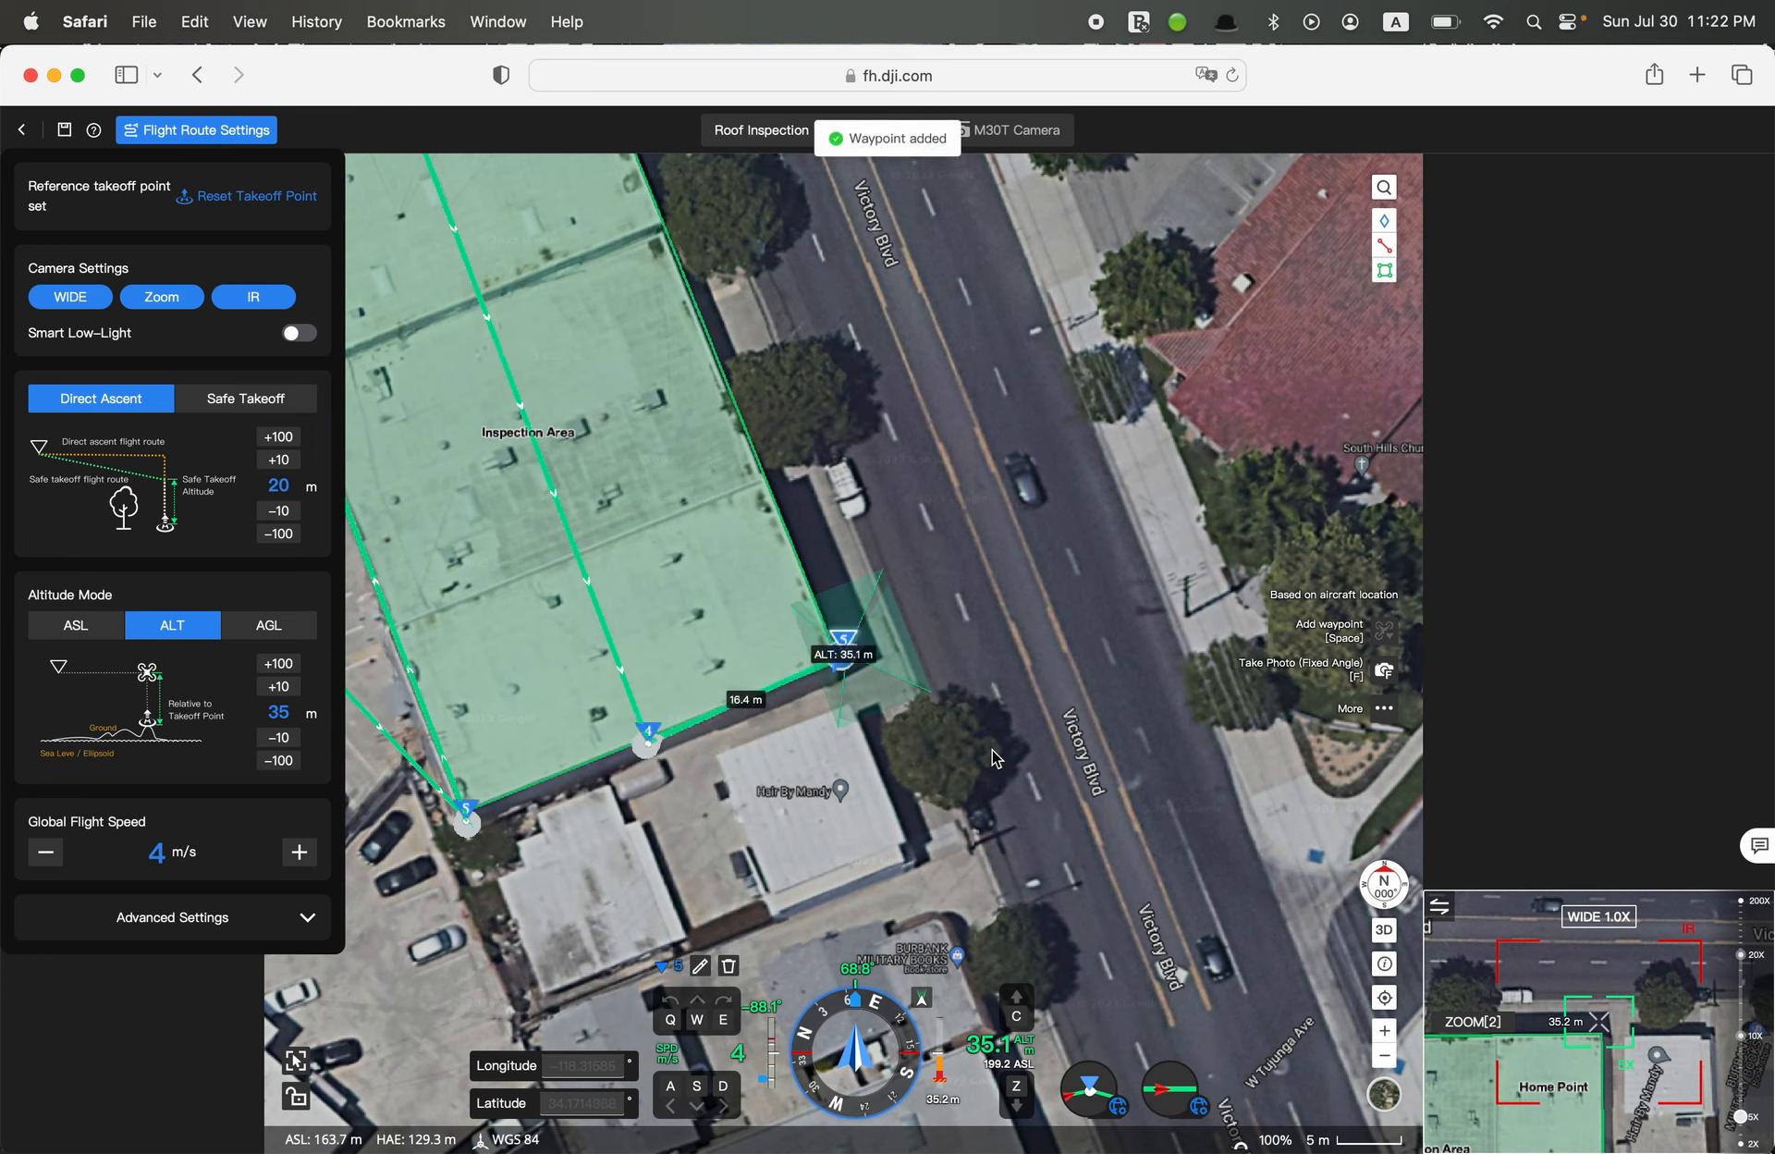
Turn to about -23.6°, fly along the Victory Blvd edge and add the sixth waypoint at the roof's northeast corner, about 64.2 m from the fifth
key("q")
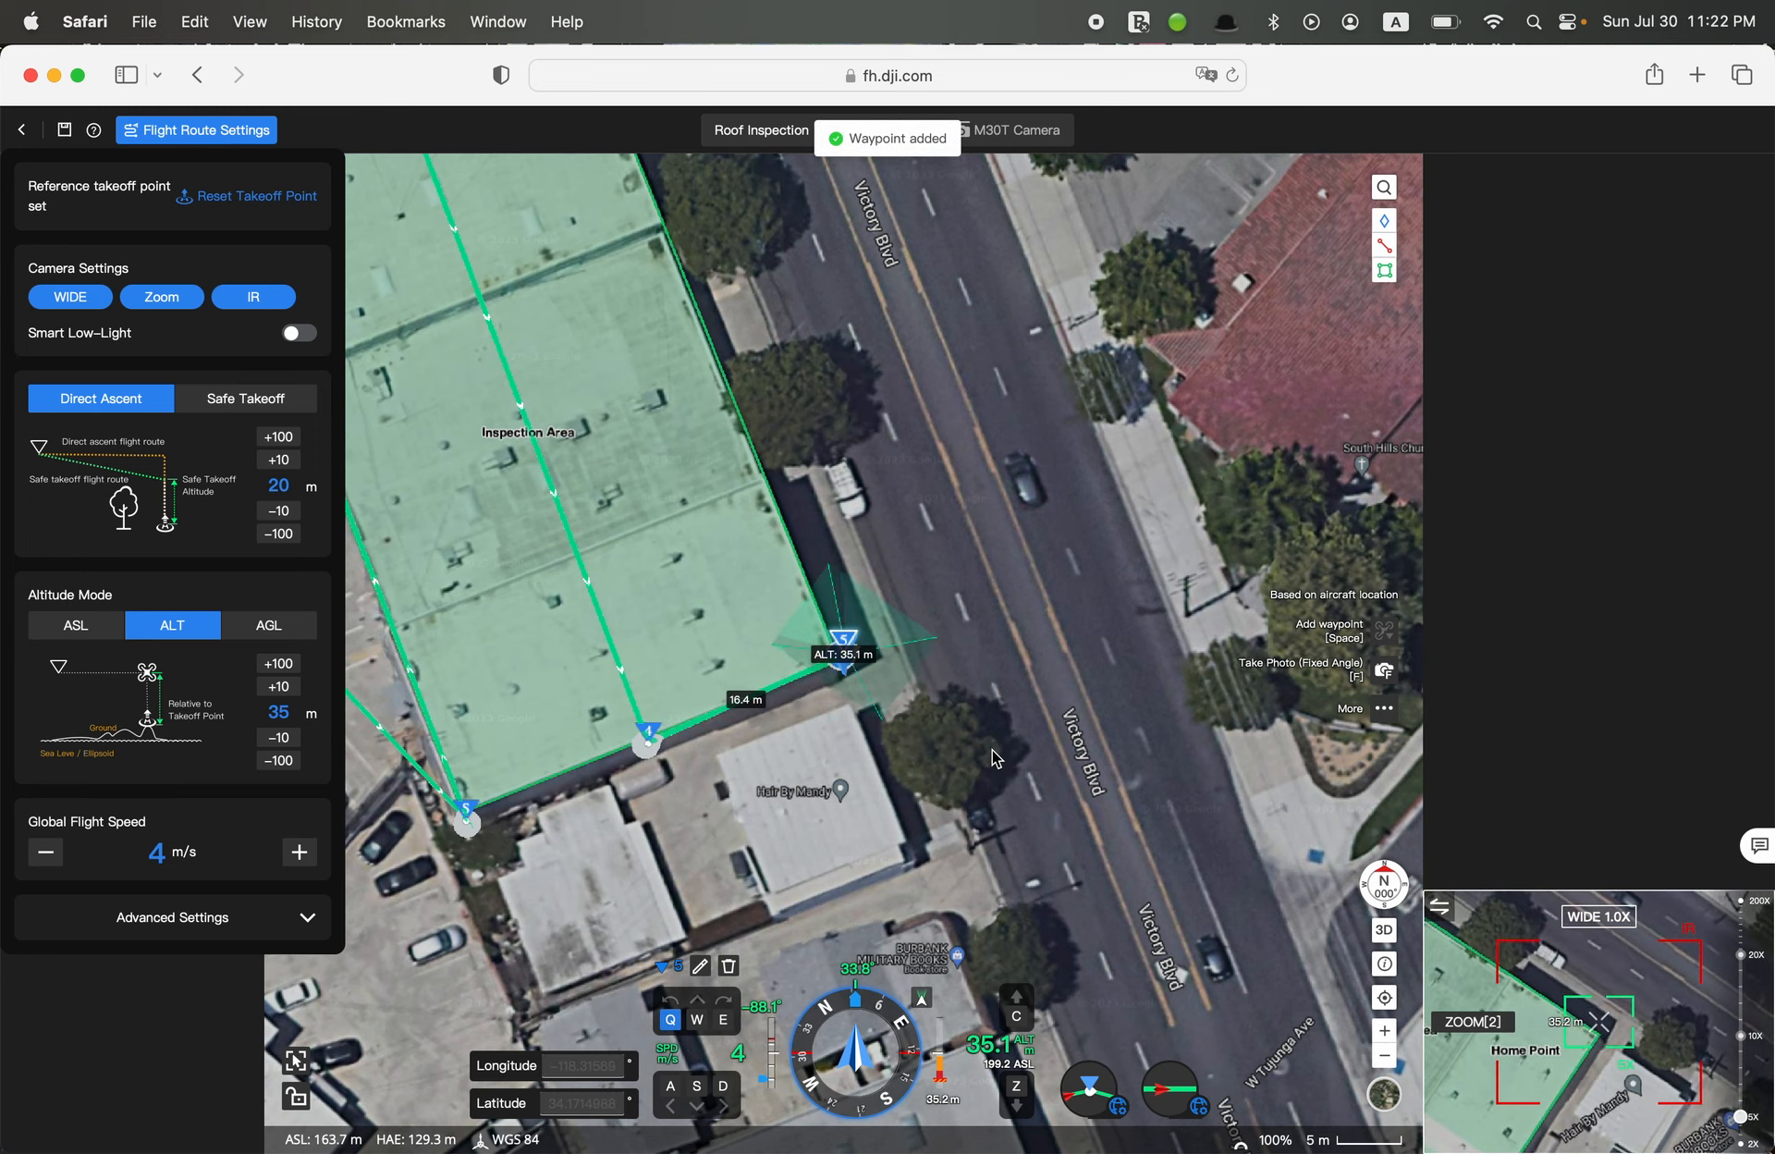
key("q")
key("w")
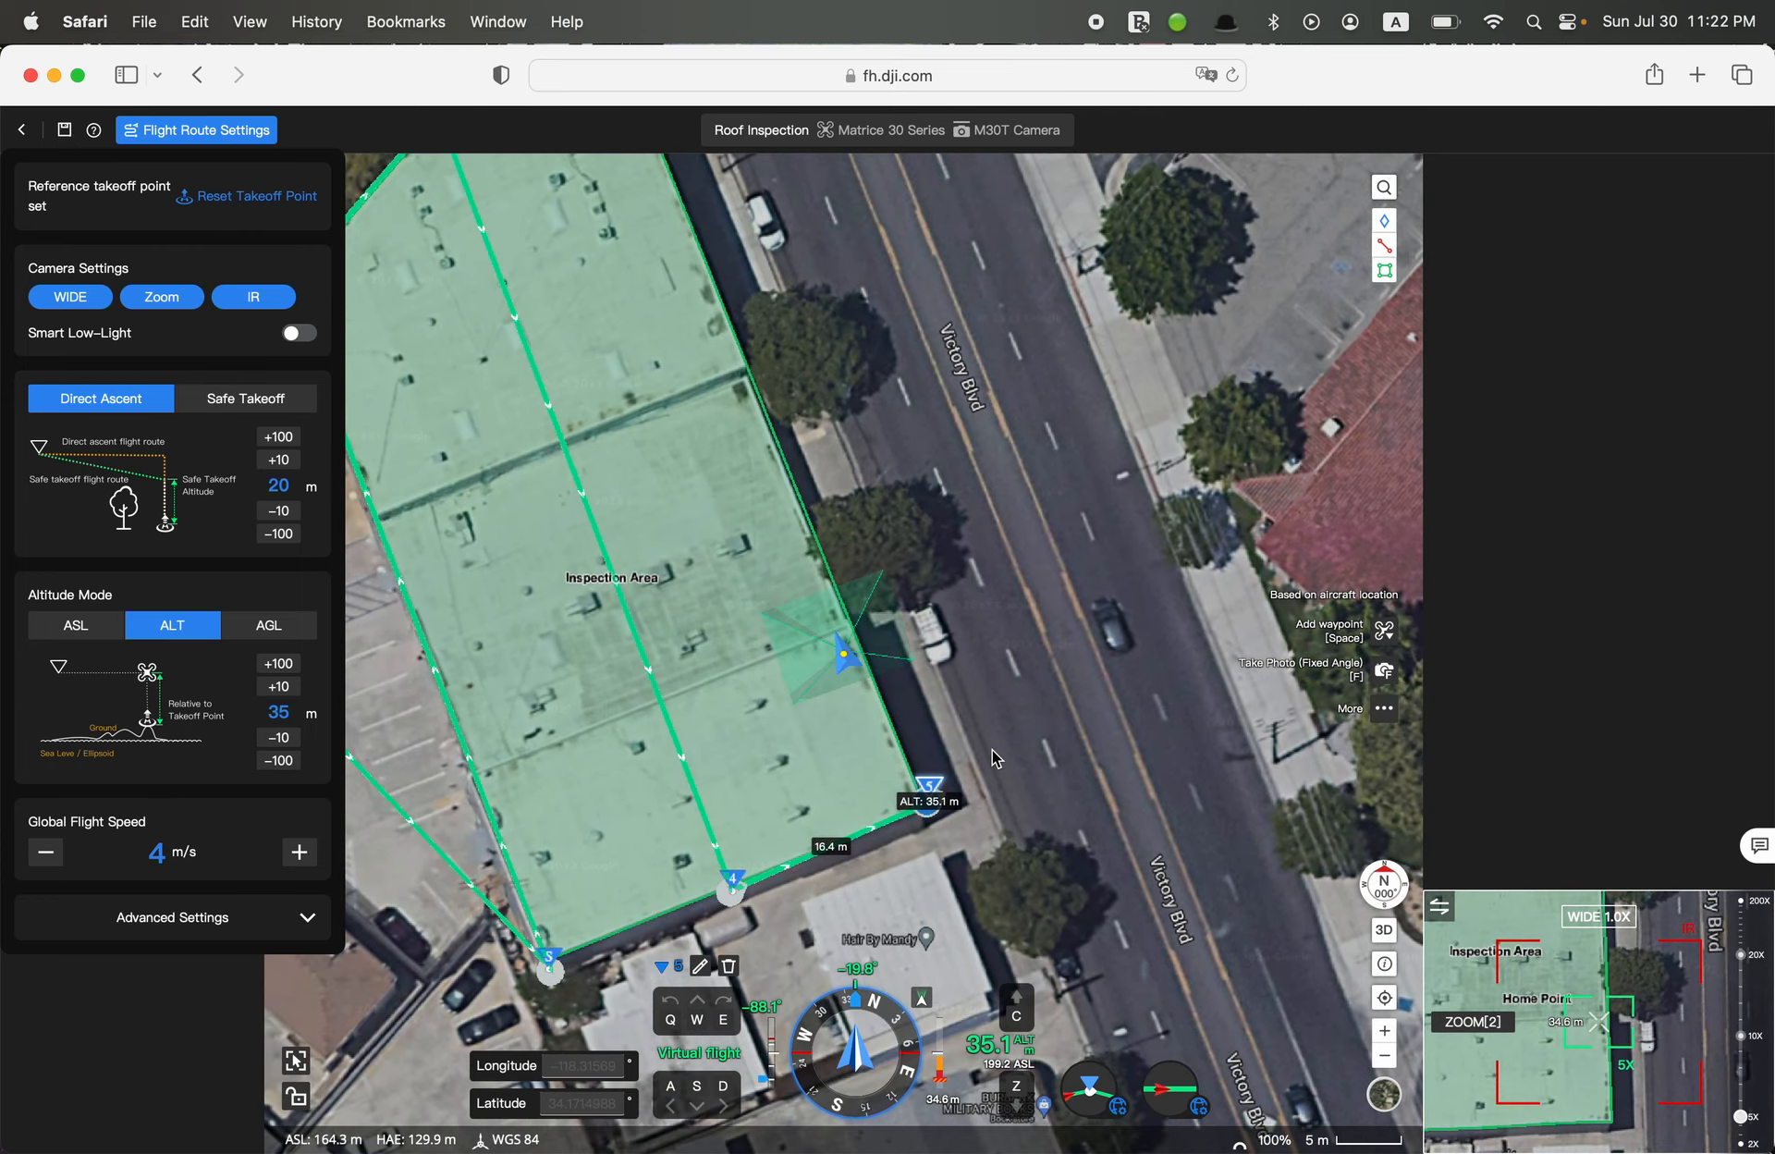
key("w")
key("w")
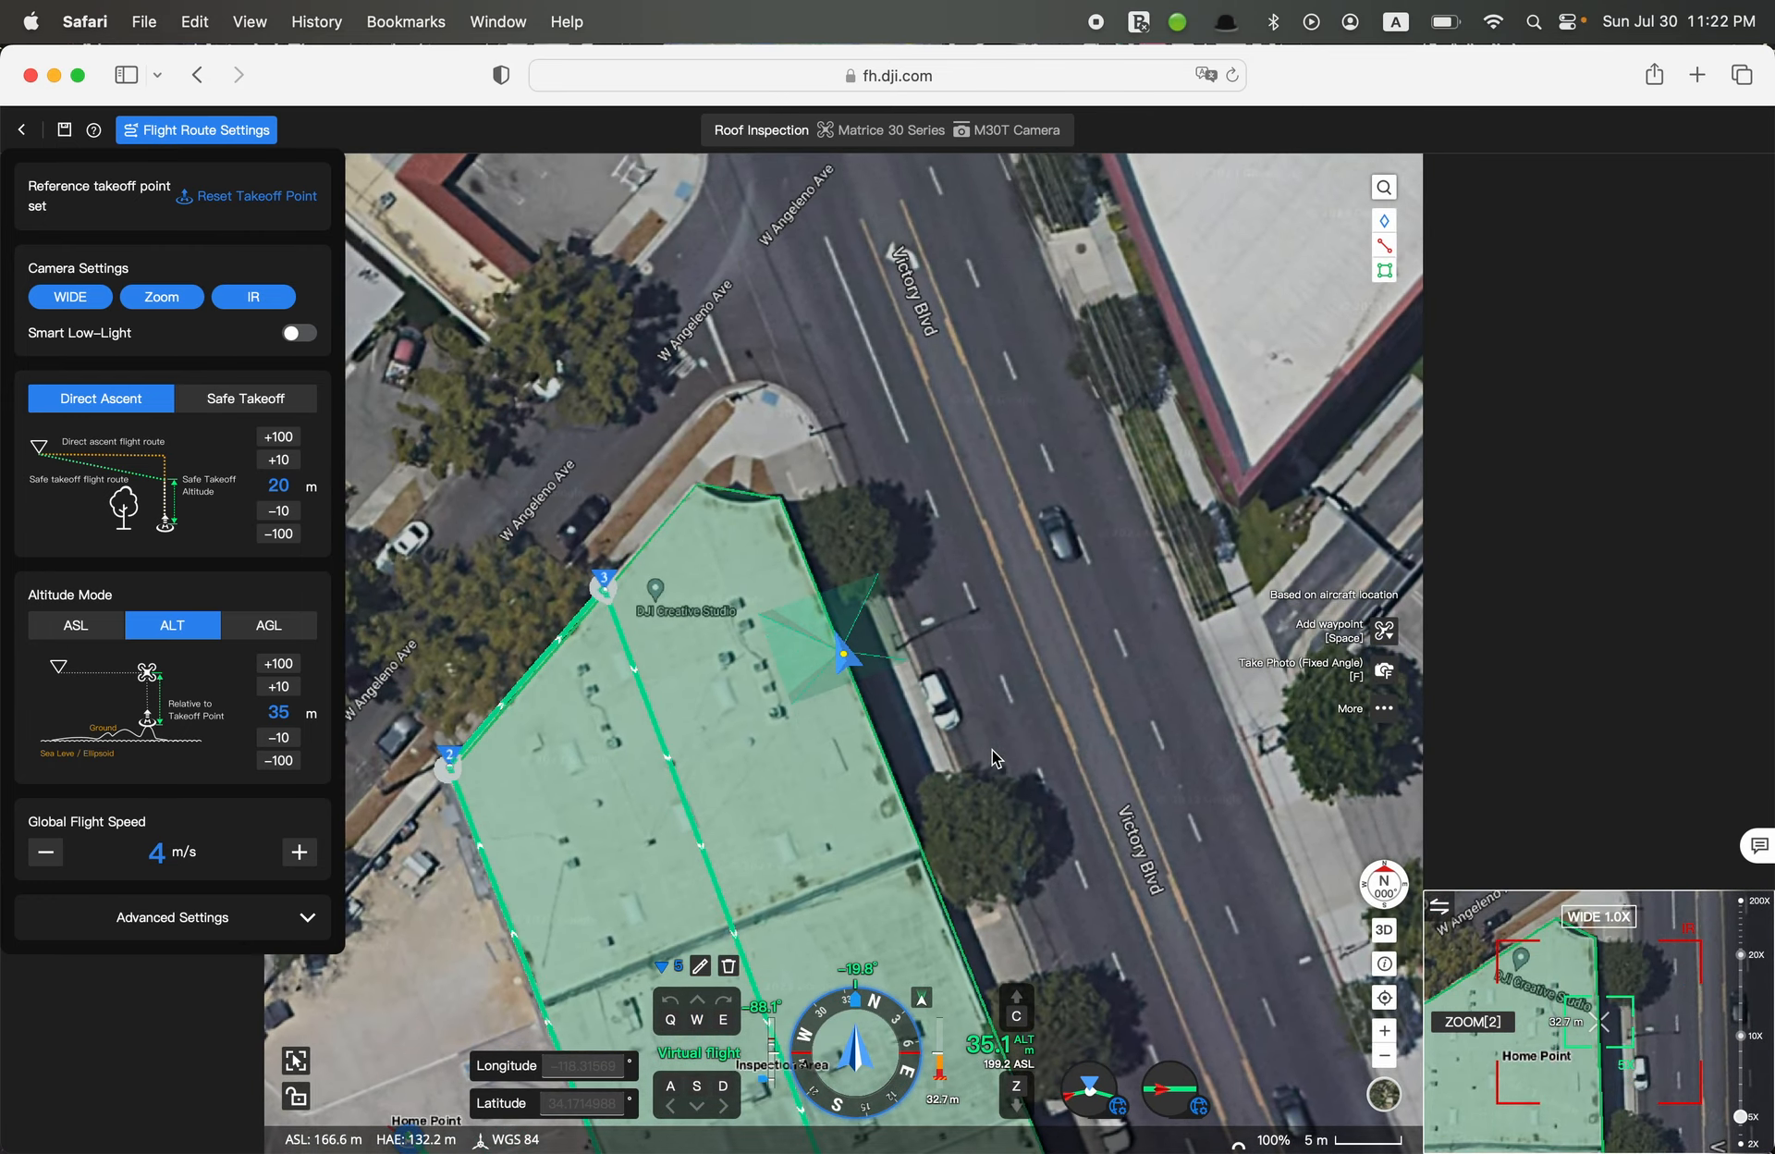
key("w")
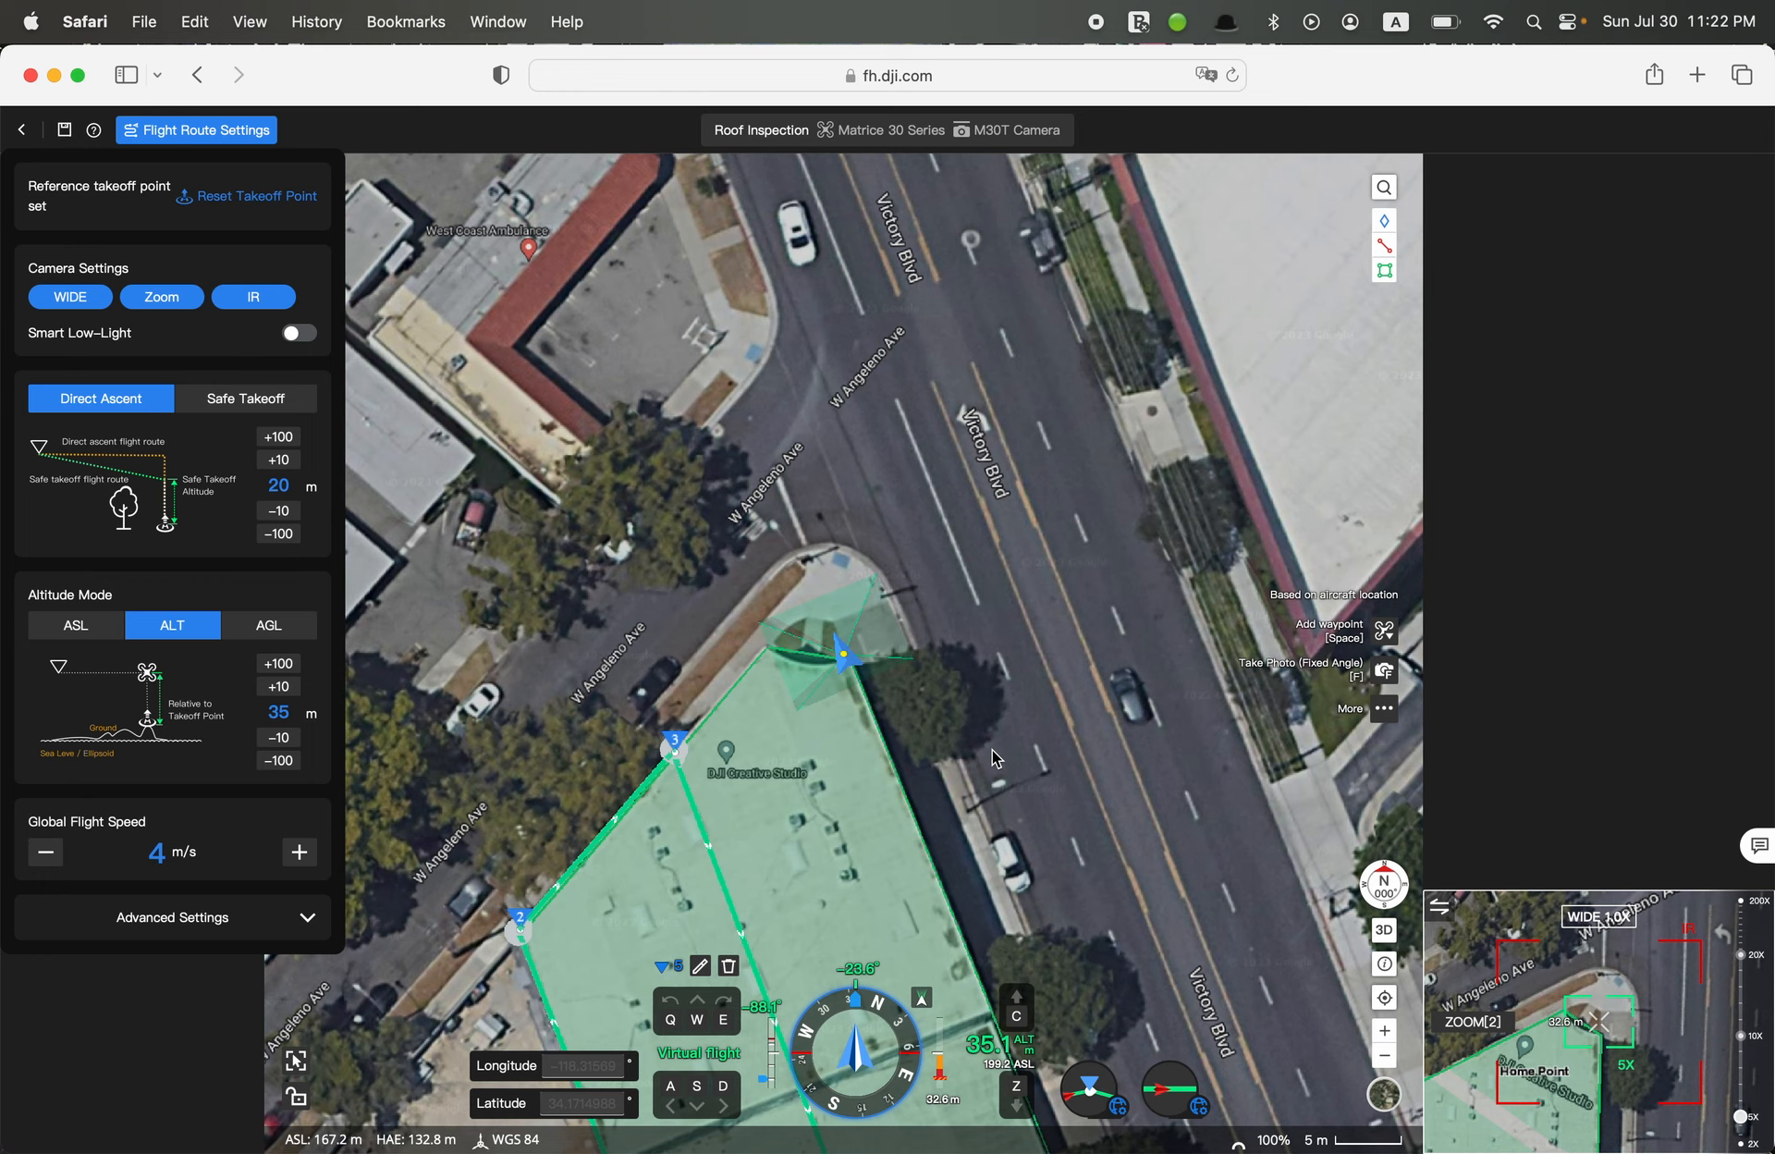
key("space")
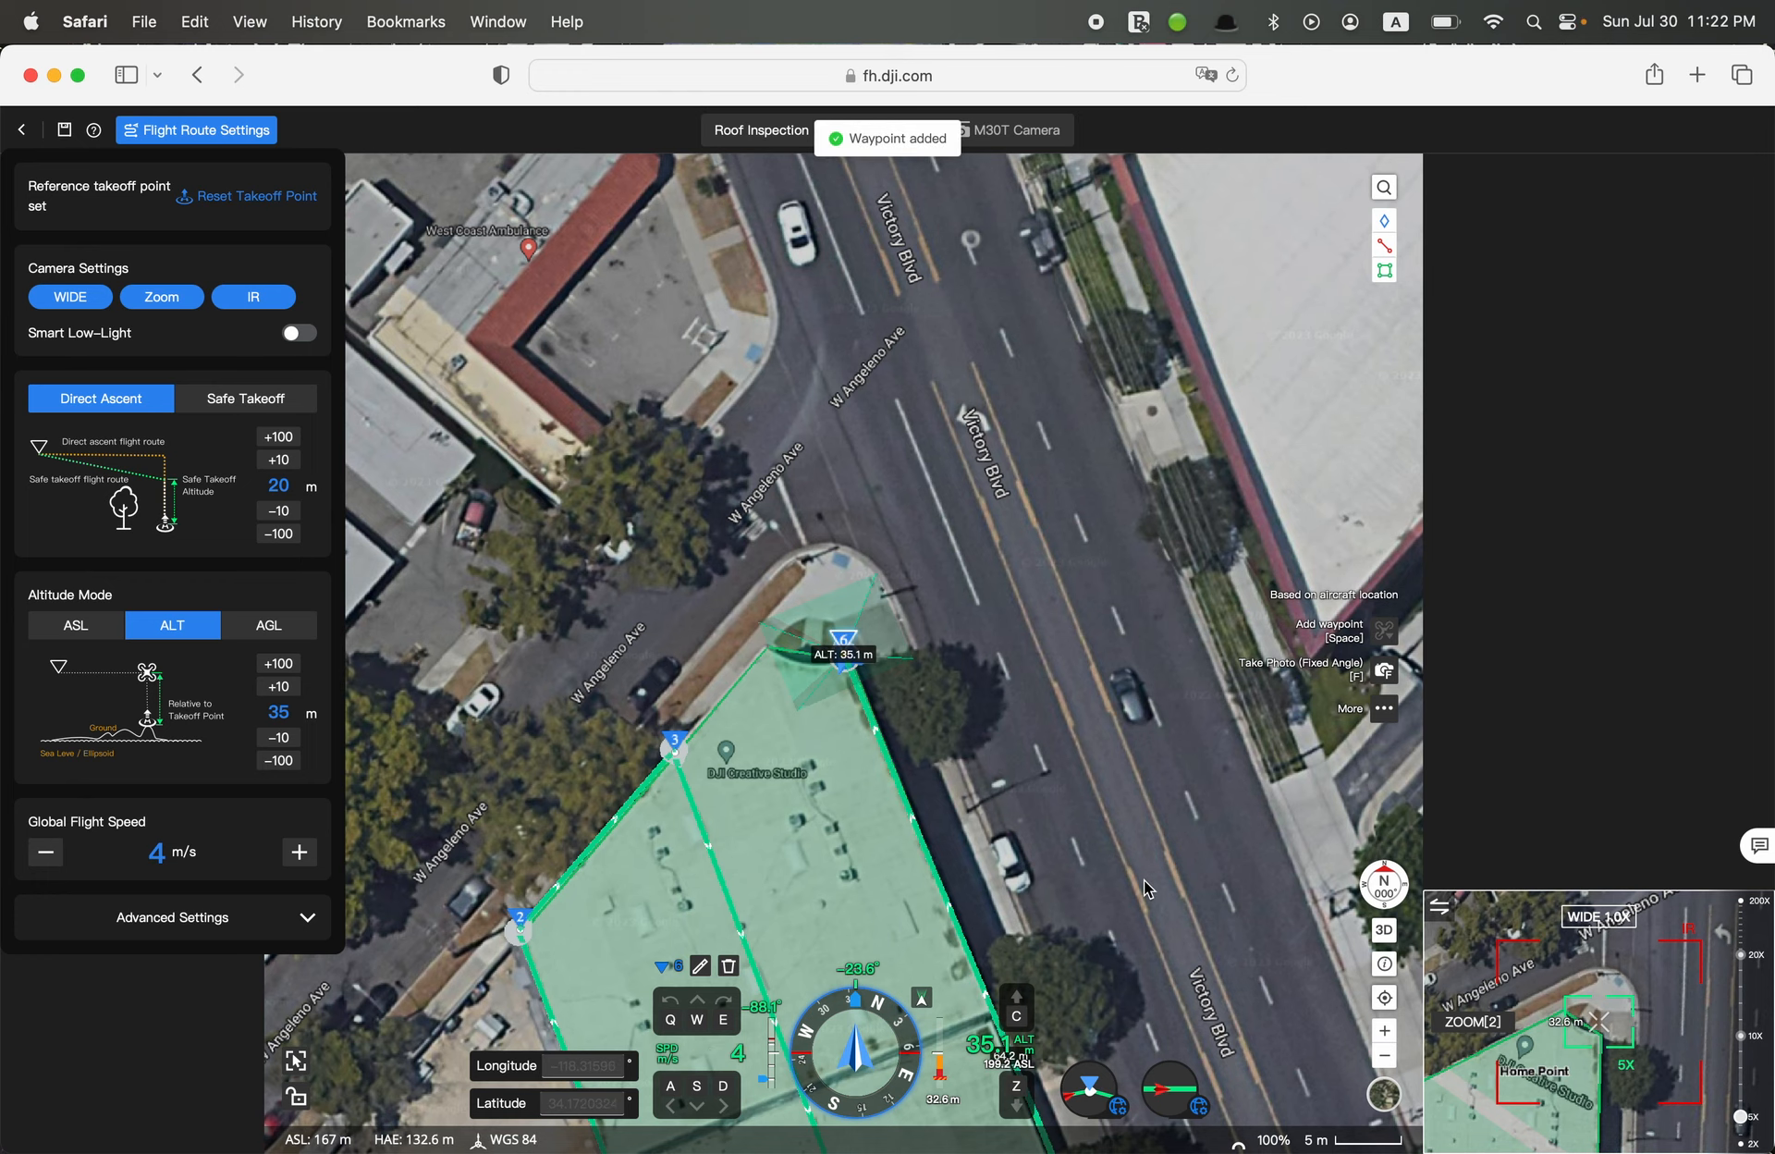
Select the fifth waypoint and shift it slightly inward at the southeast roof corner, to about 15.7 m from the fourth
left_click_drag(1103, 932, 1030, 534)
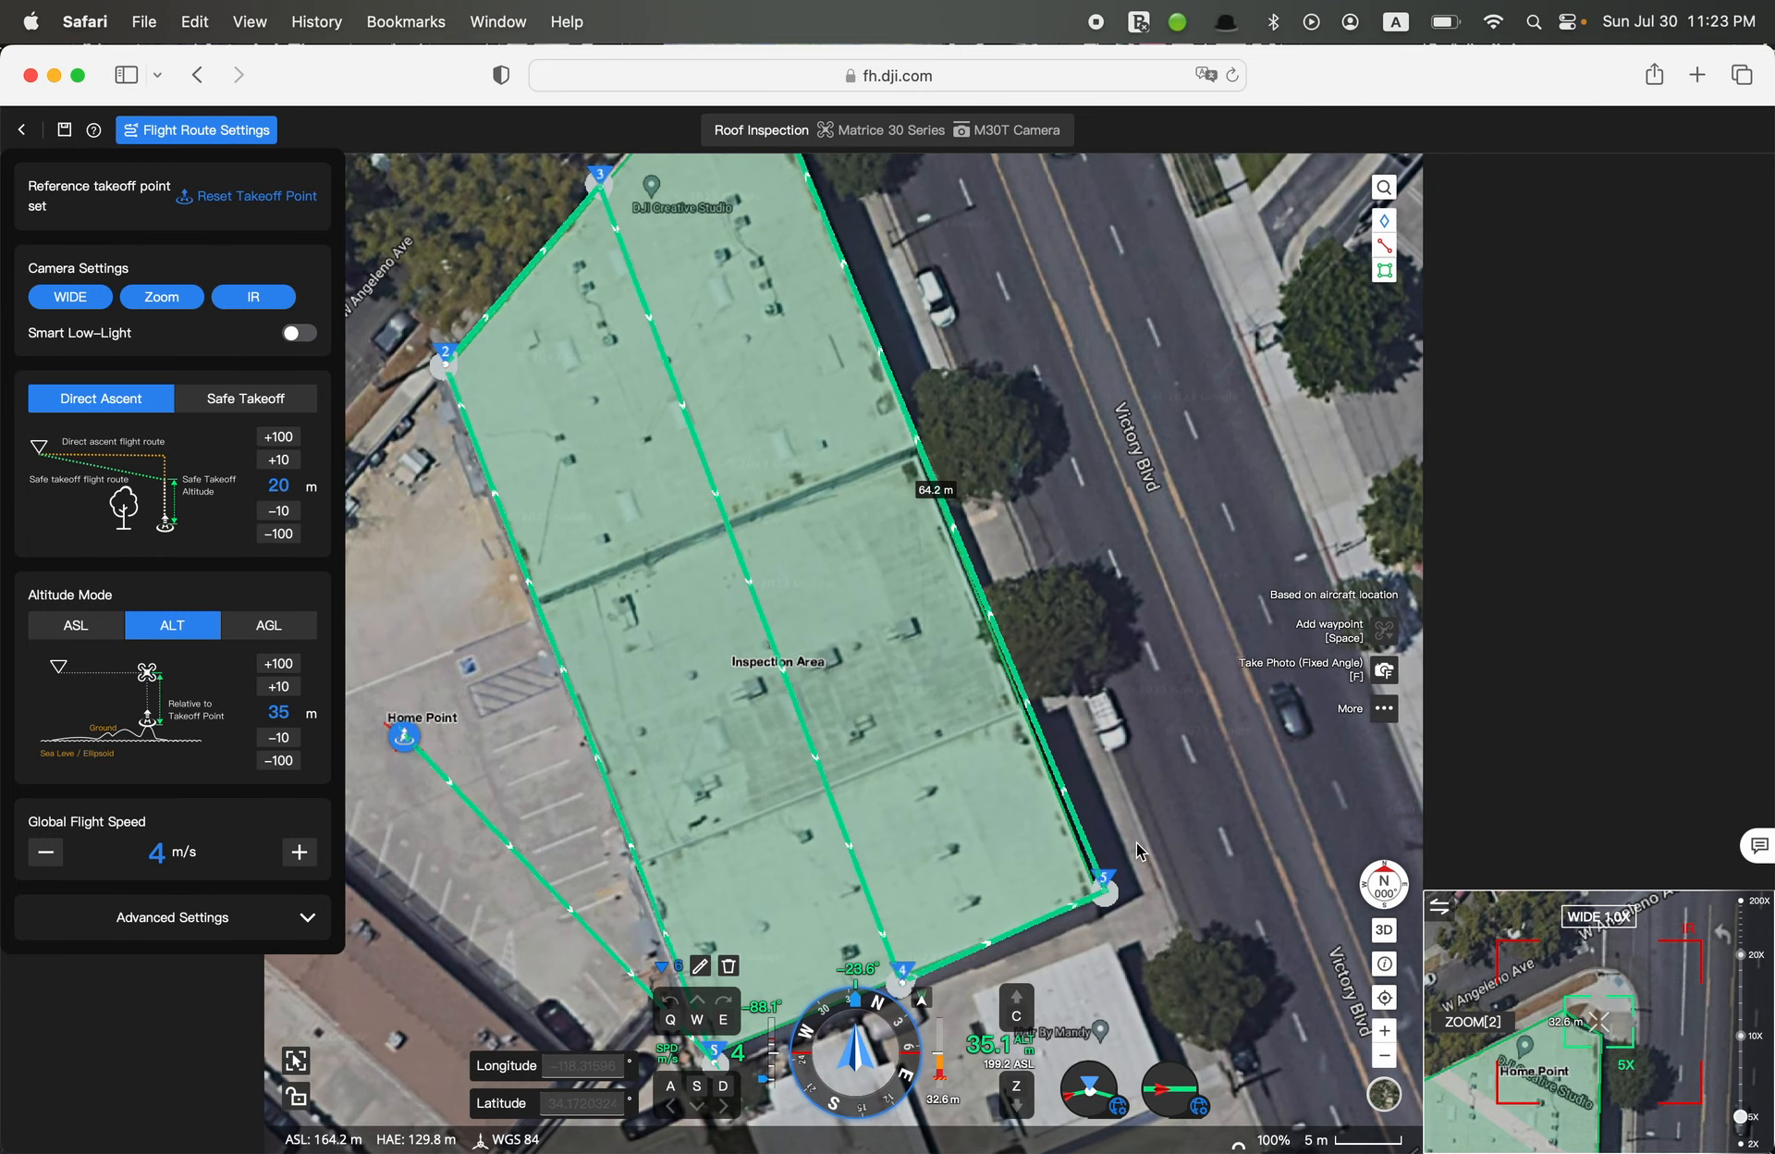
scroll(1136, 843, "up", 5)
left_click_drag(1135, 842, 1181, 704)
left_click(1137, 784)
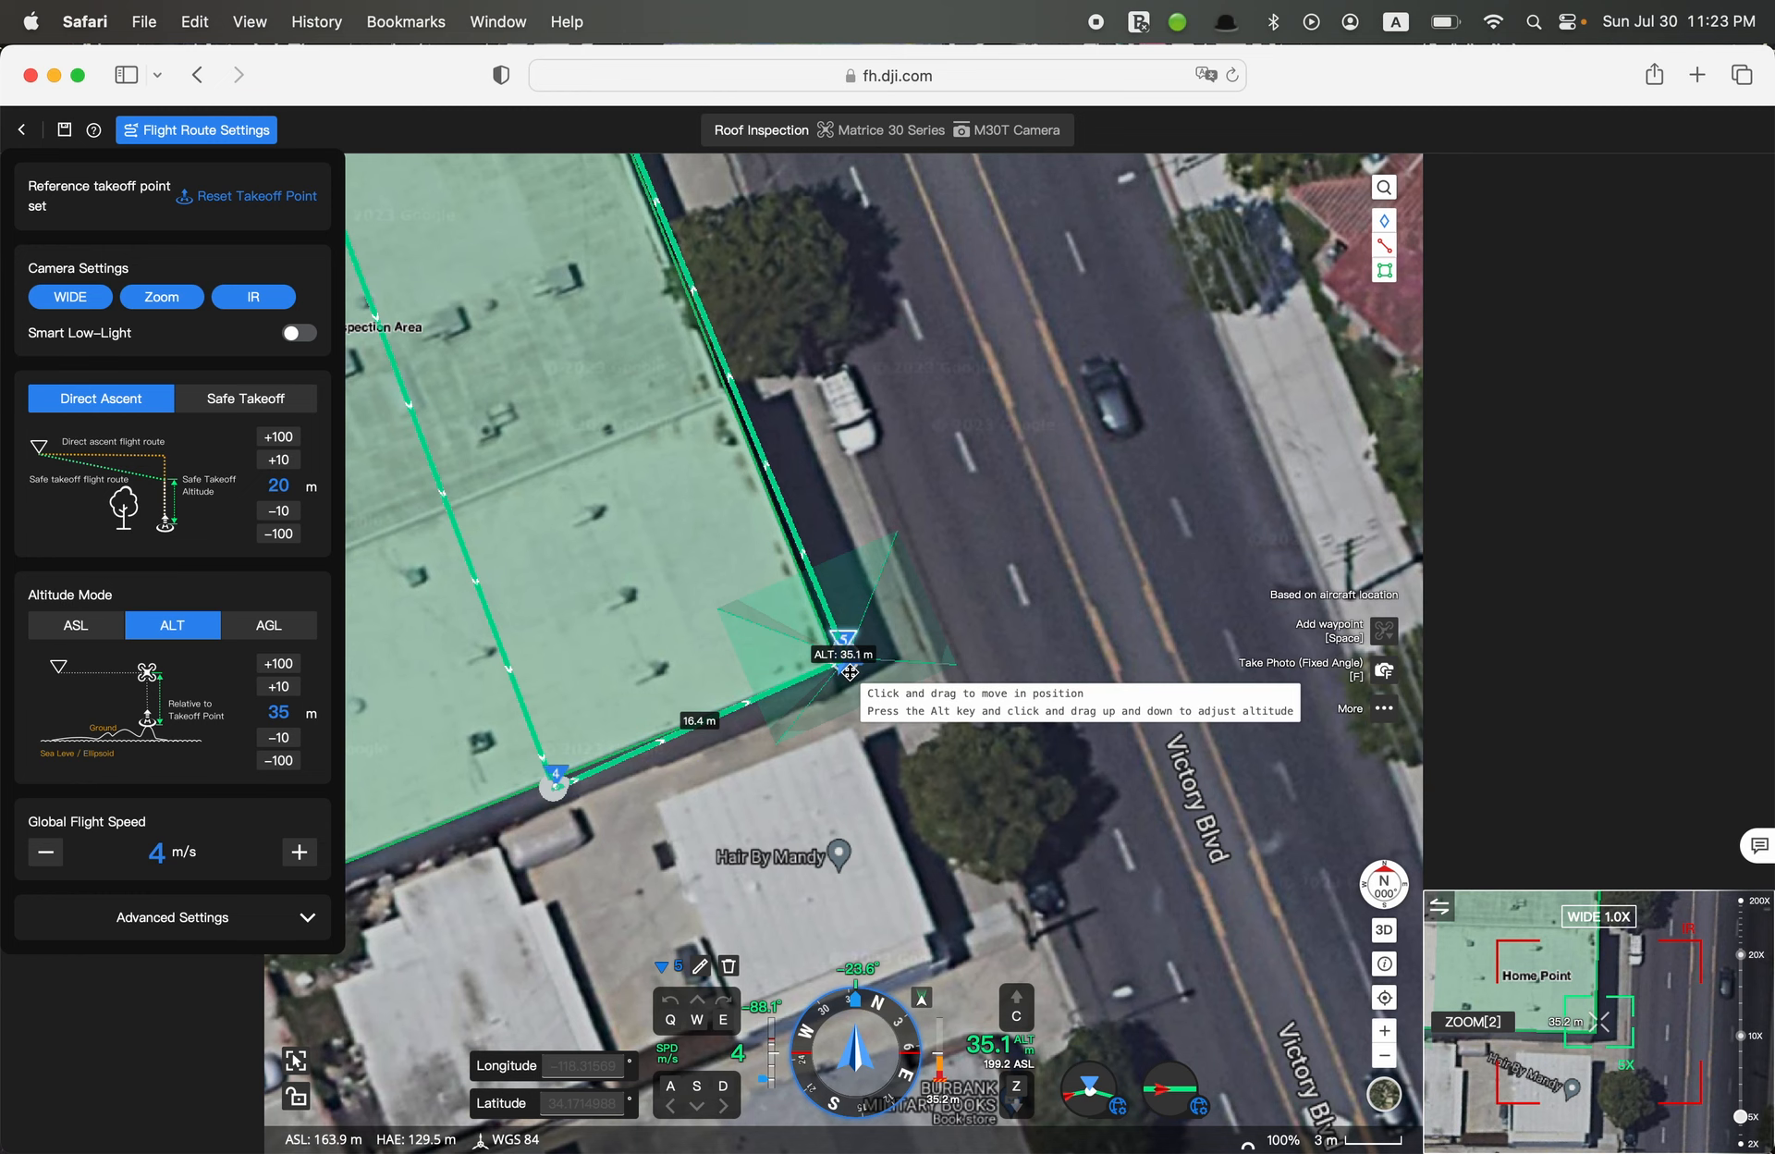
left_click_drag(844, 658, 835, 666)
scroll(835, 665, "down", 1)
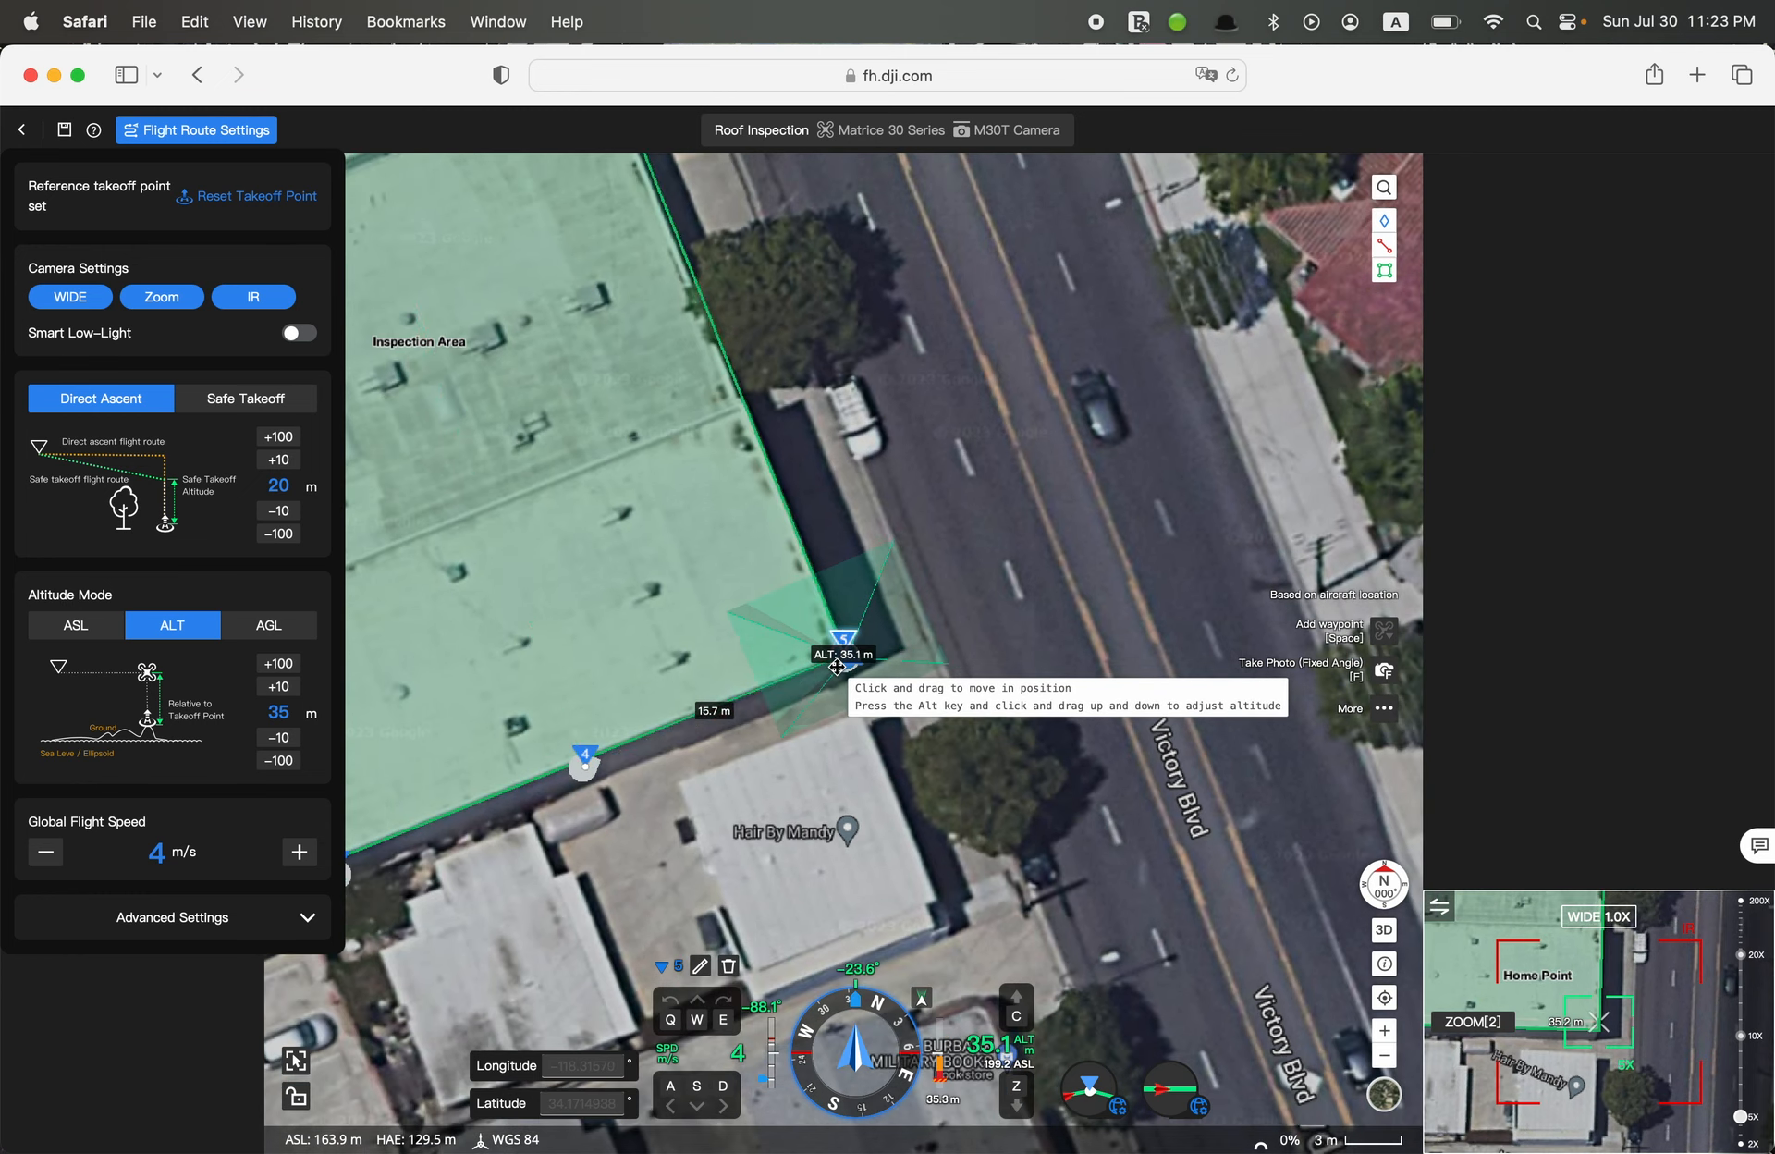
Select the fourth waypoint and nudge it along the southern roof edge, to about 15.4 m from the fifth and 62.3 m from the third
left_click(584, 779)
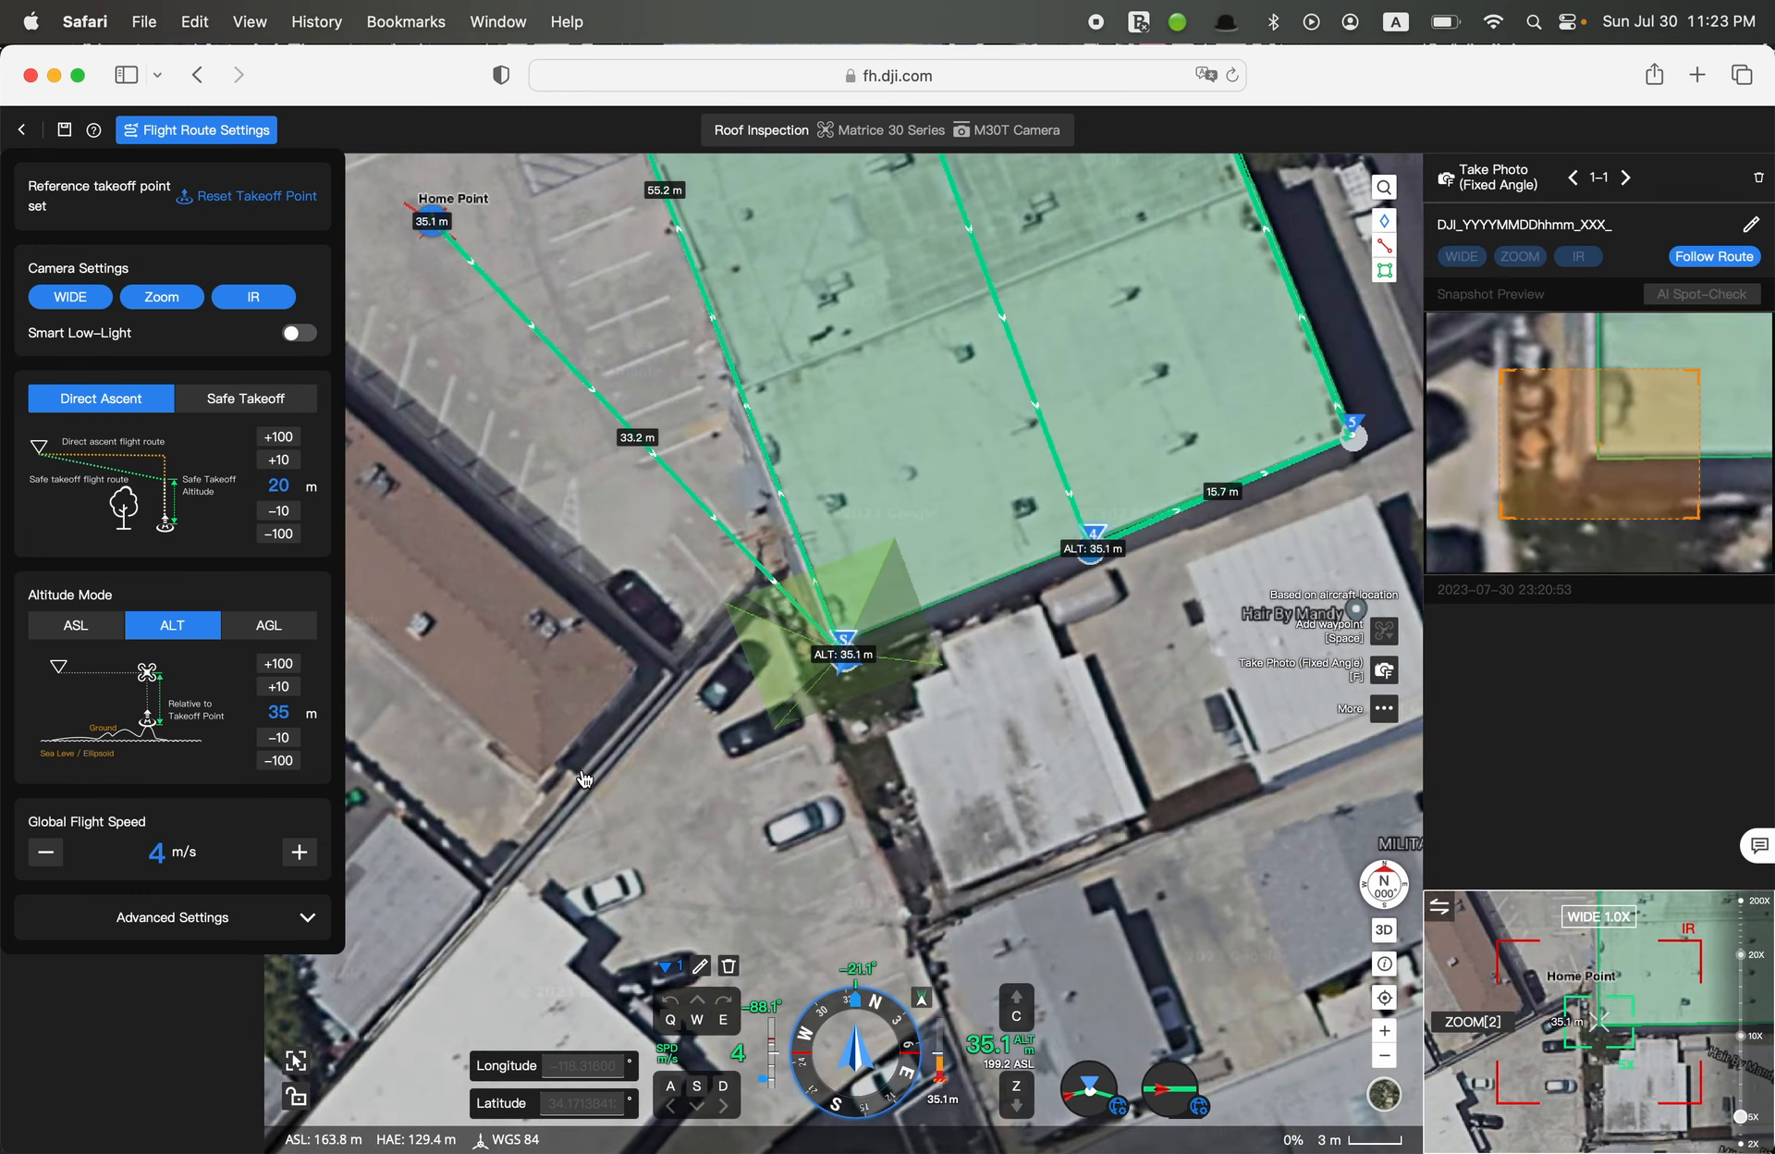
left_click(1086, 555)
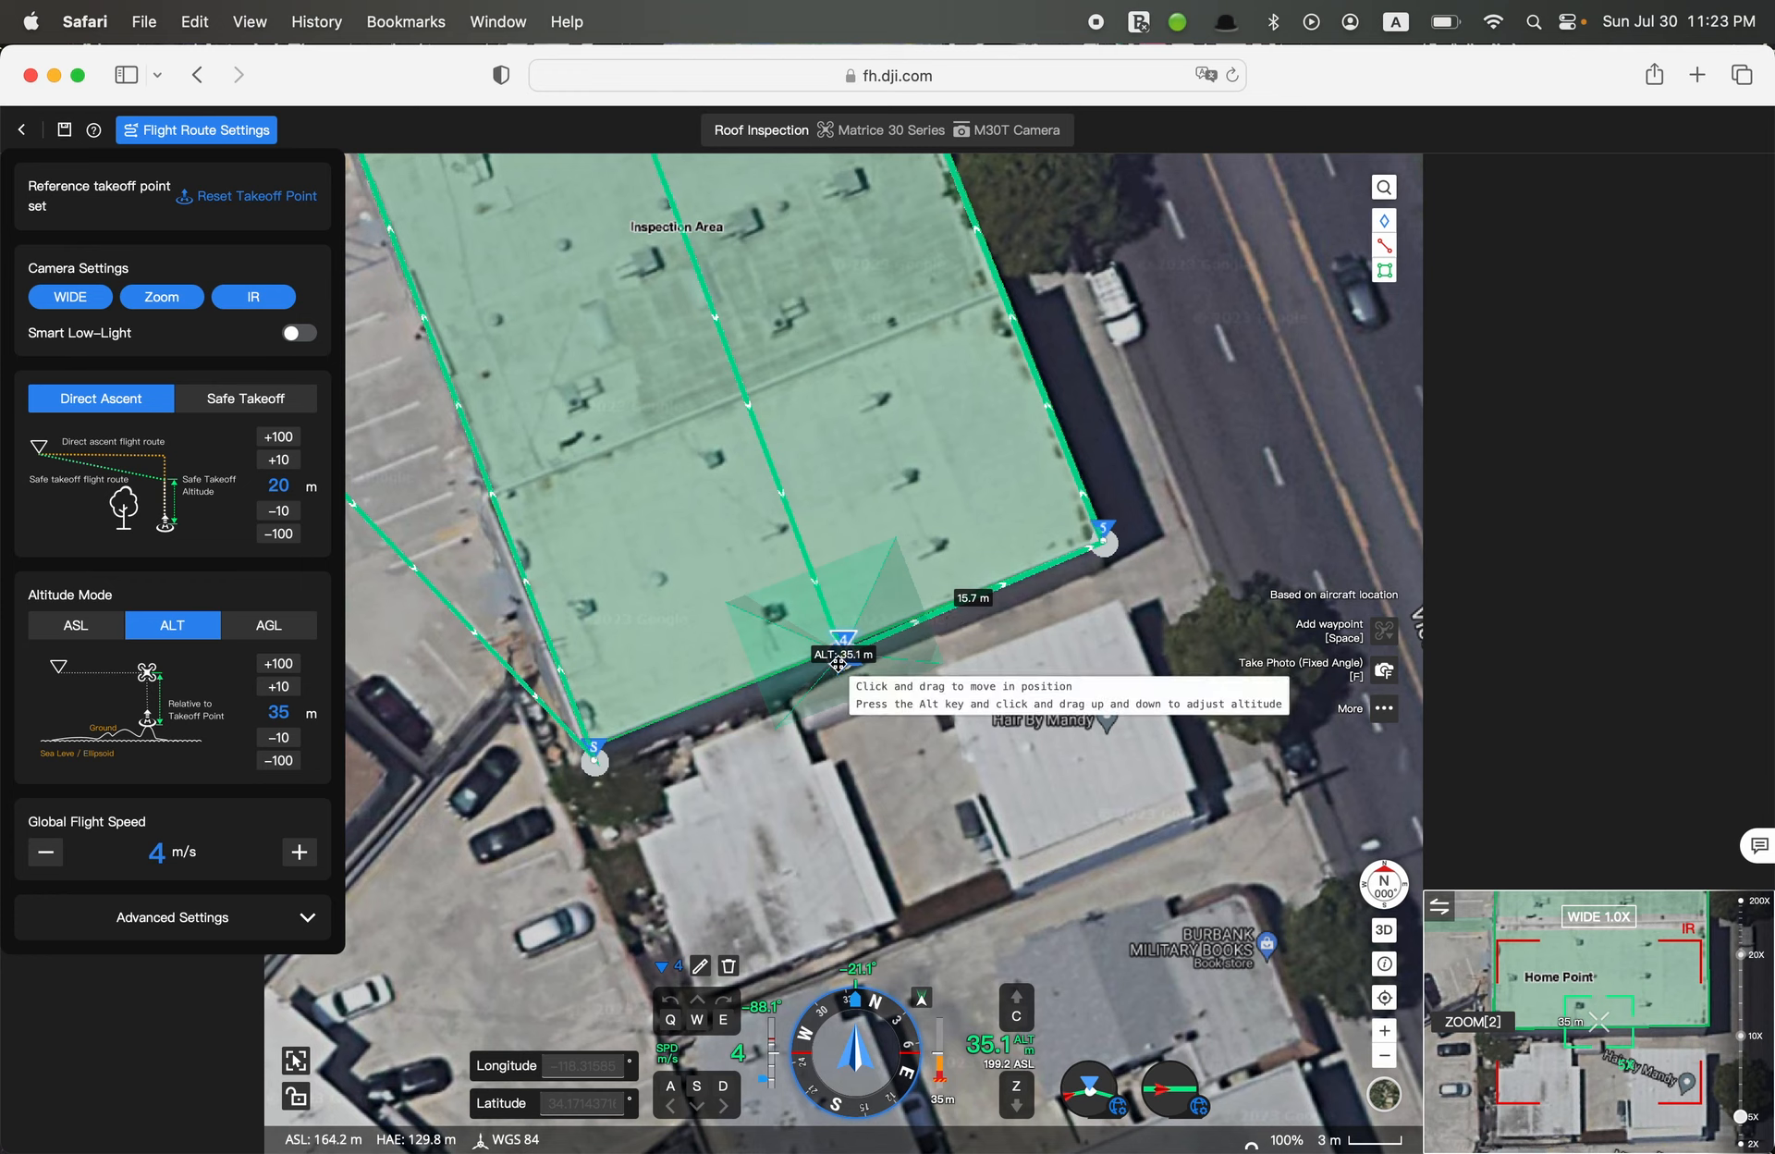
left_click_drag(837, 662, 843, 645)
scroll(910, 504, "up", 3)
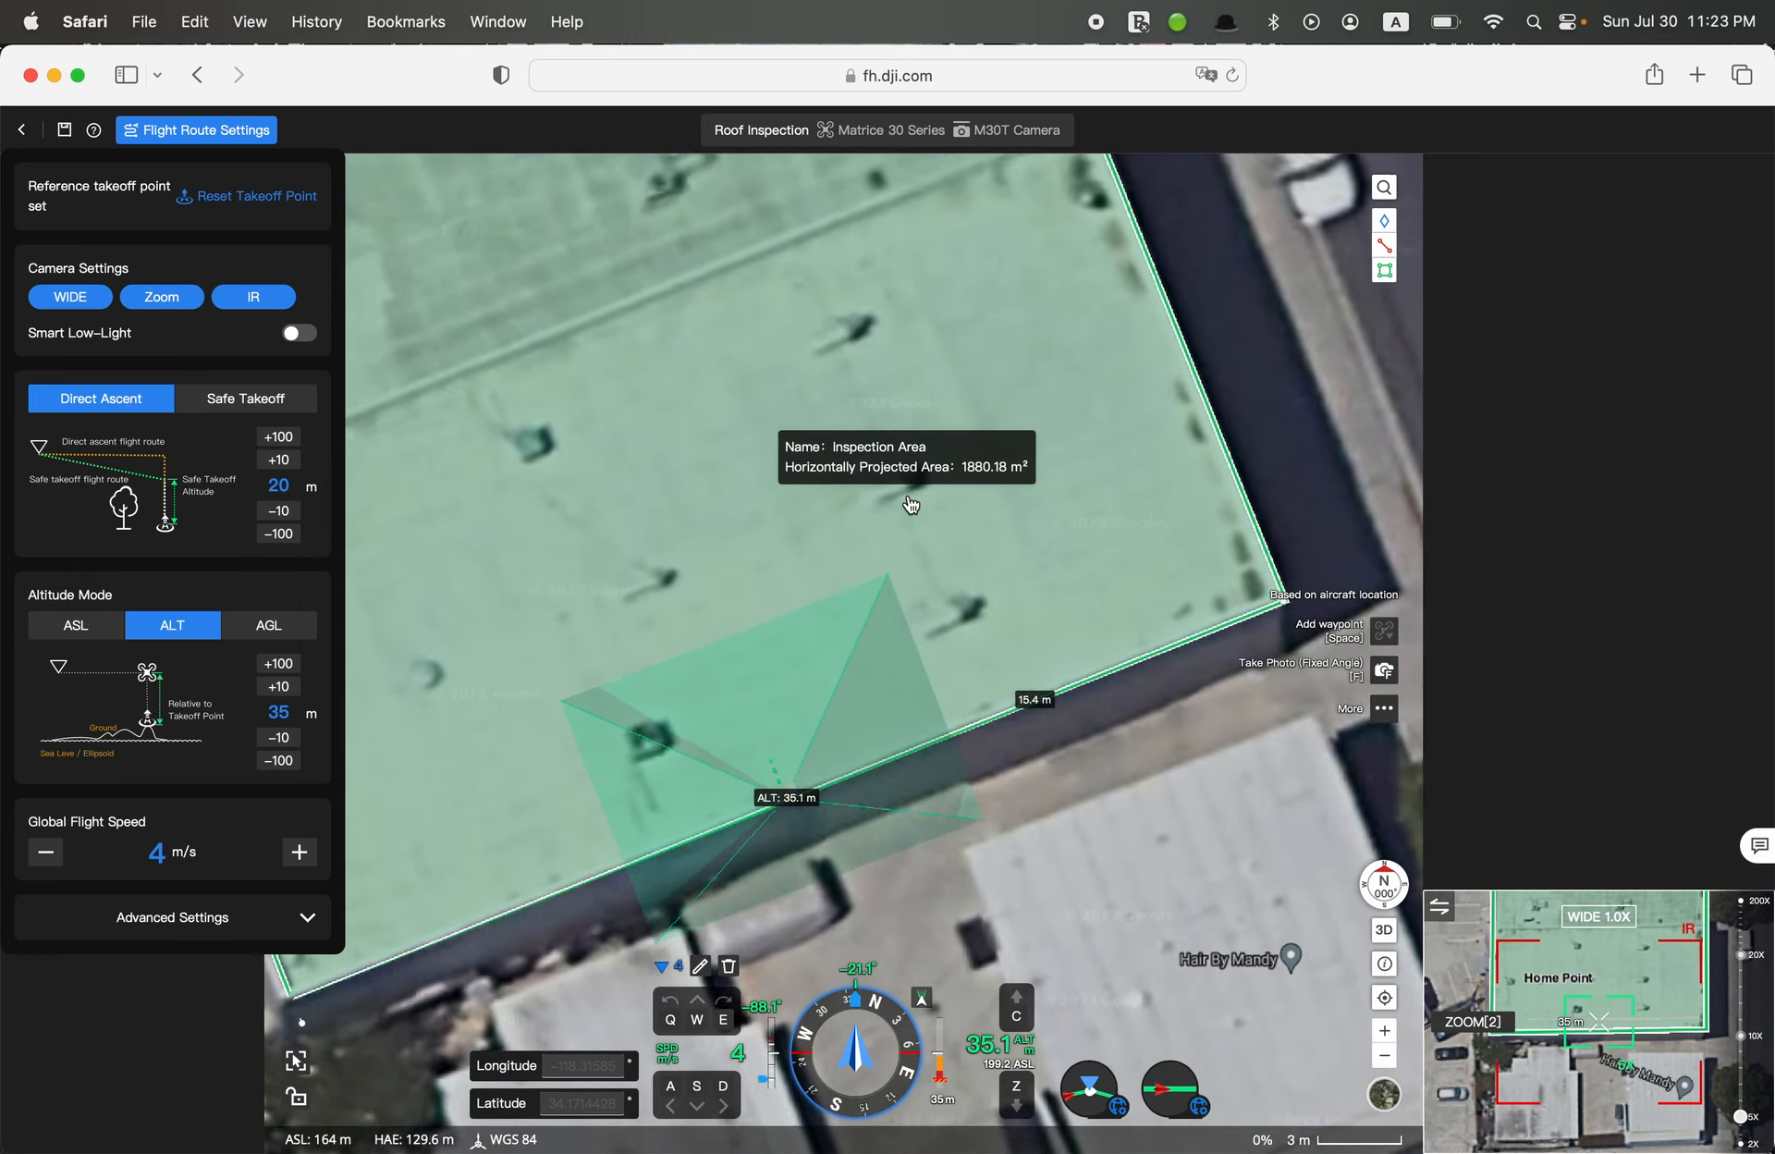
scroll(910, 503, "down", 4)
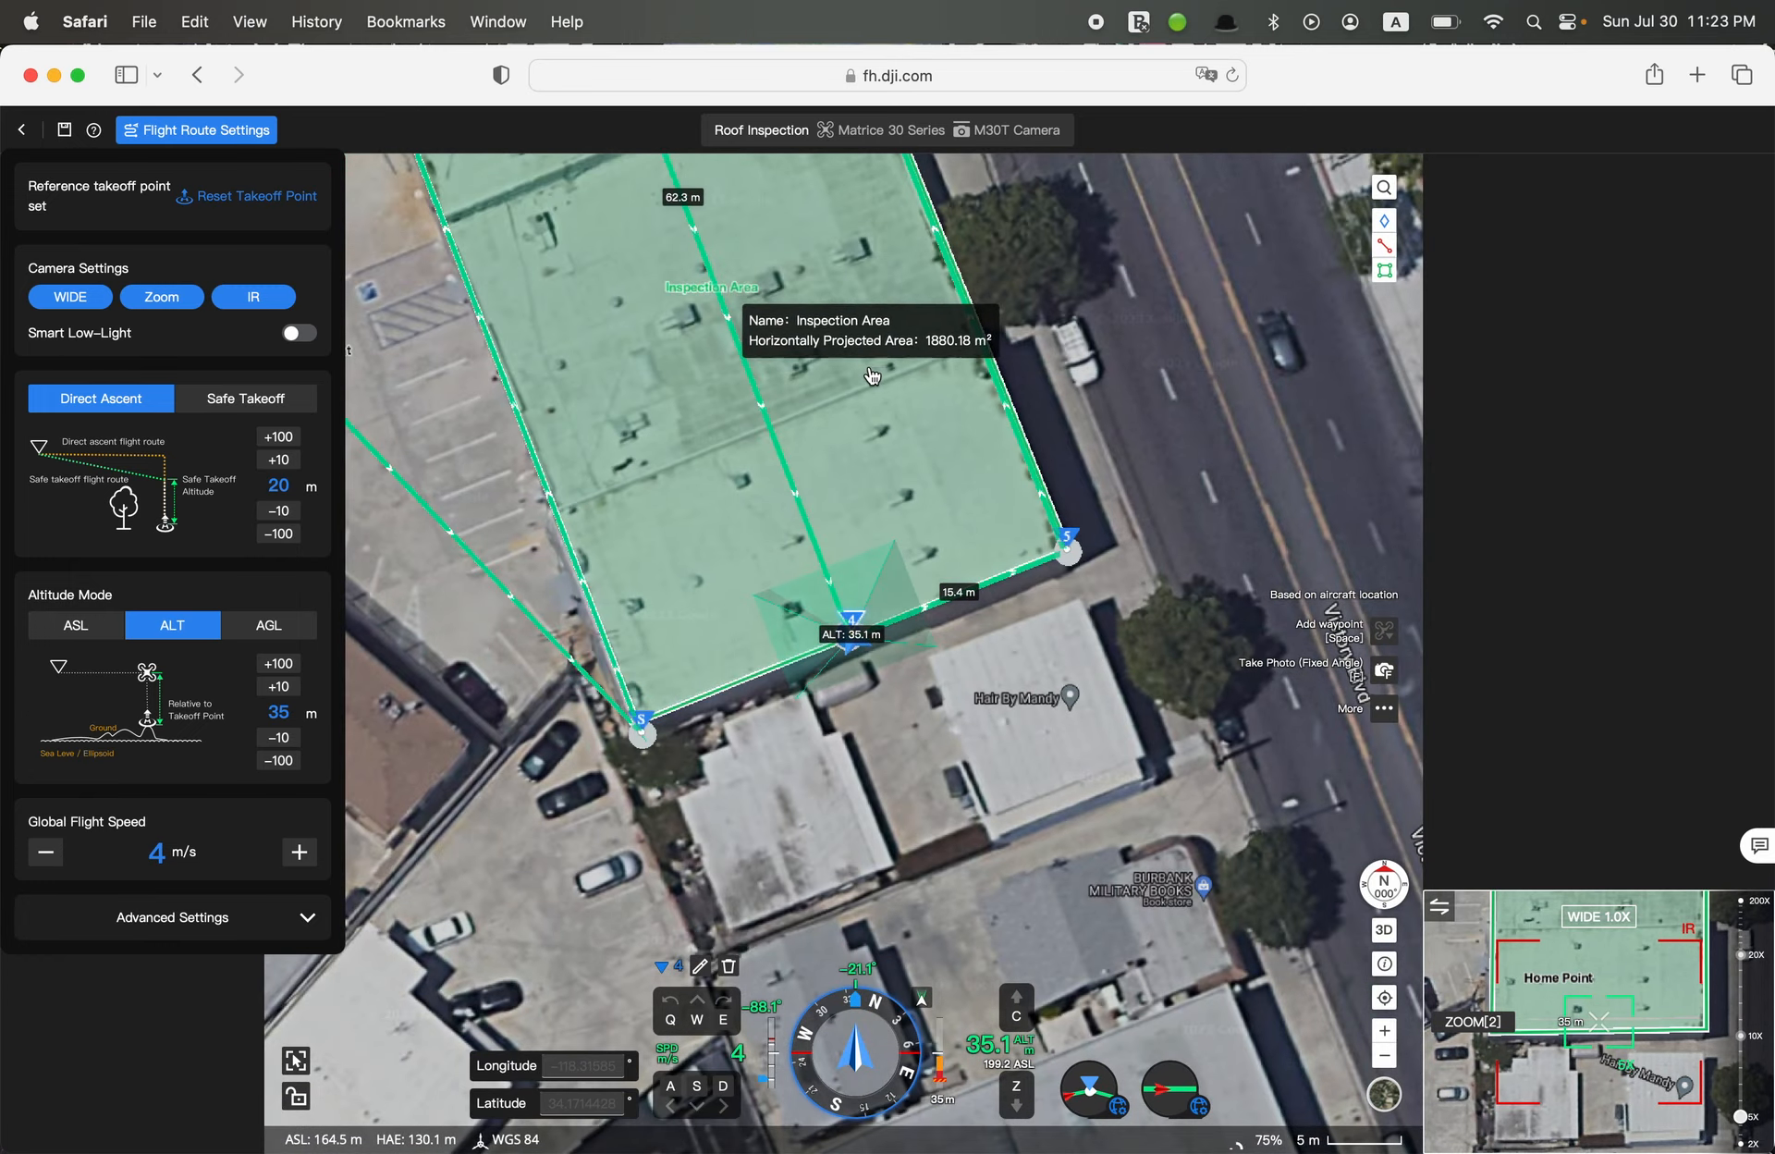
left_click_drag(872, 375, 883, 692)
left_click_drag(758, 398, 895, 769)
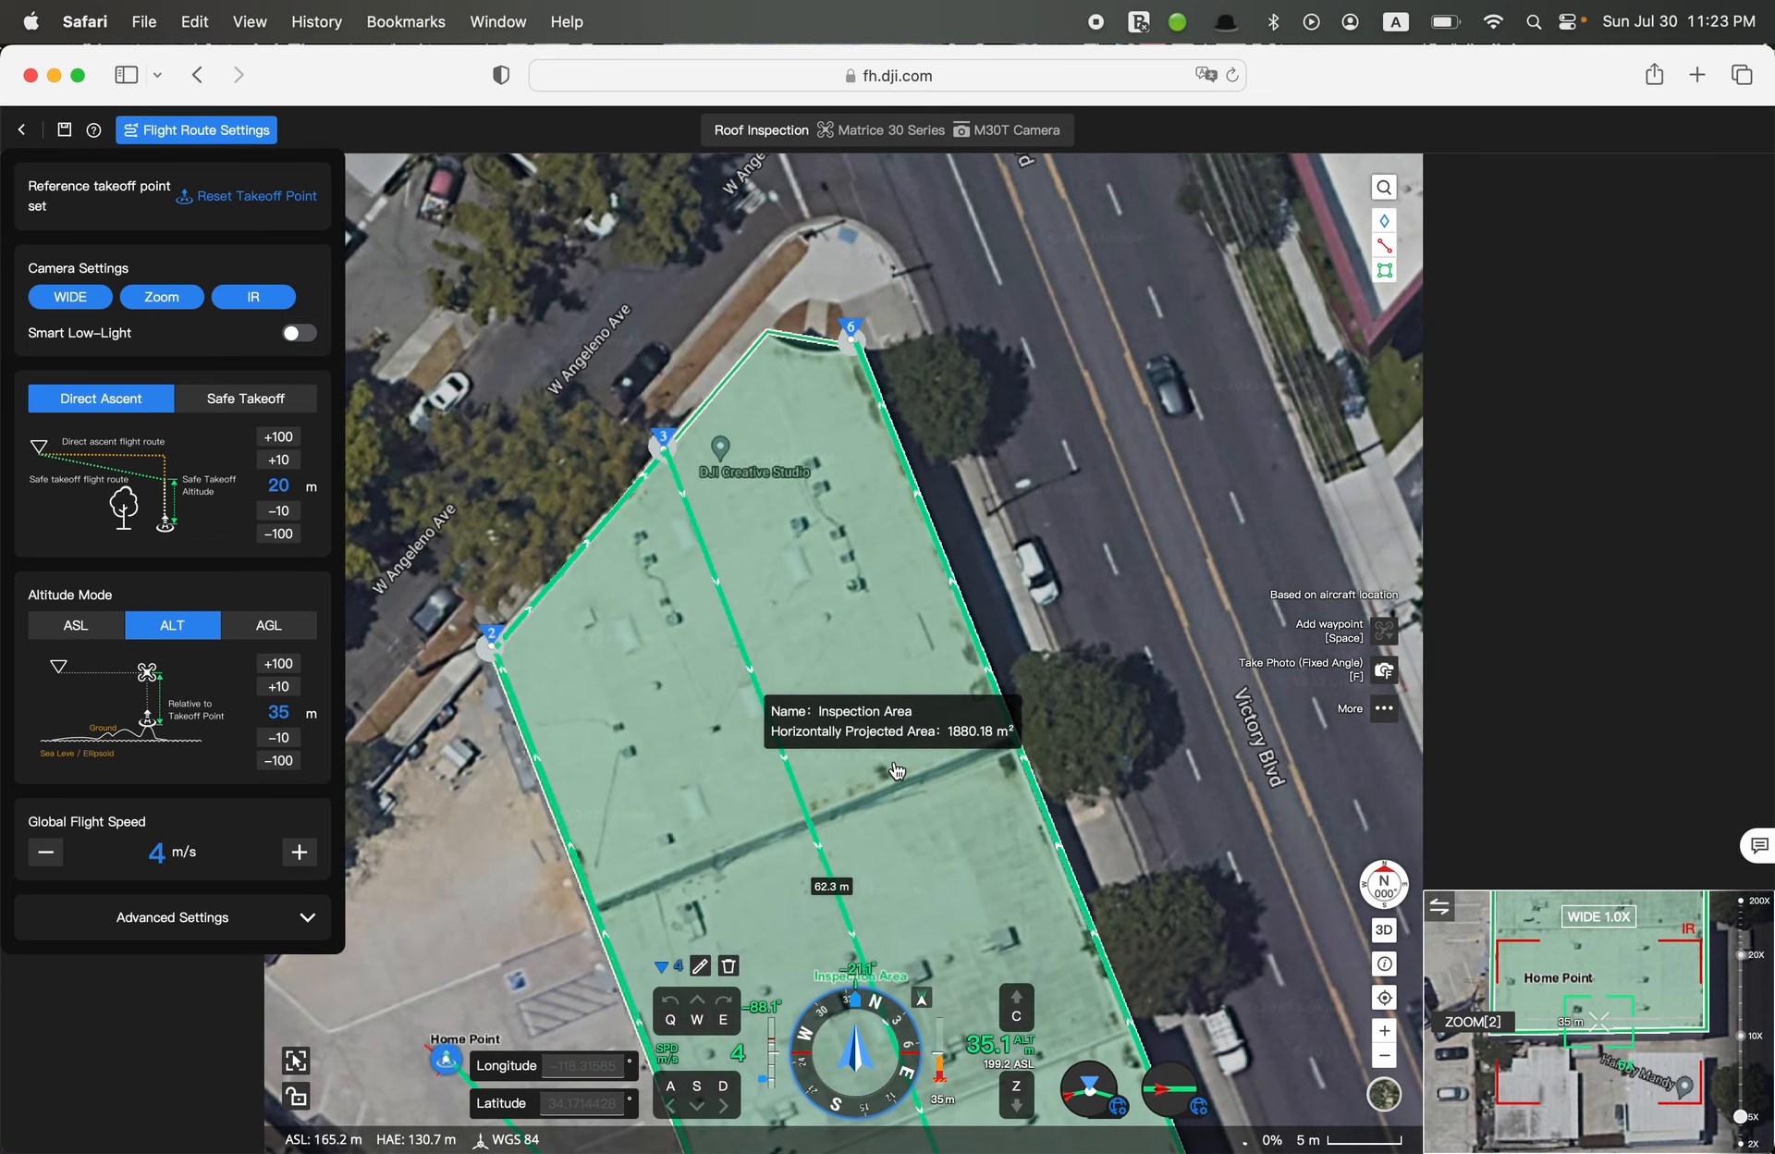
Select the sixth waypoint and add a Stop Recording action followed by a Take Photo (Fixed Angle) action
left_click(854, 355)
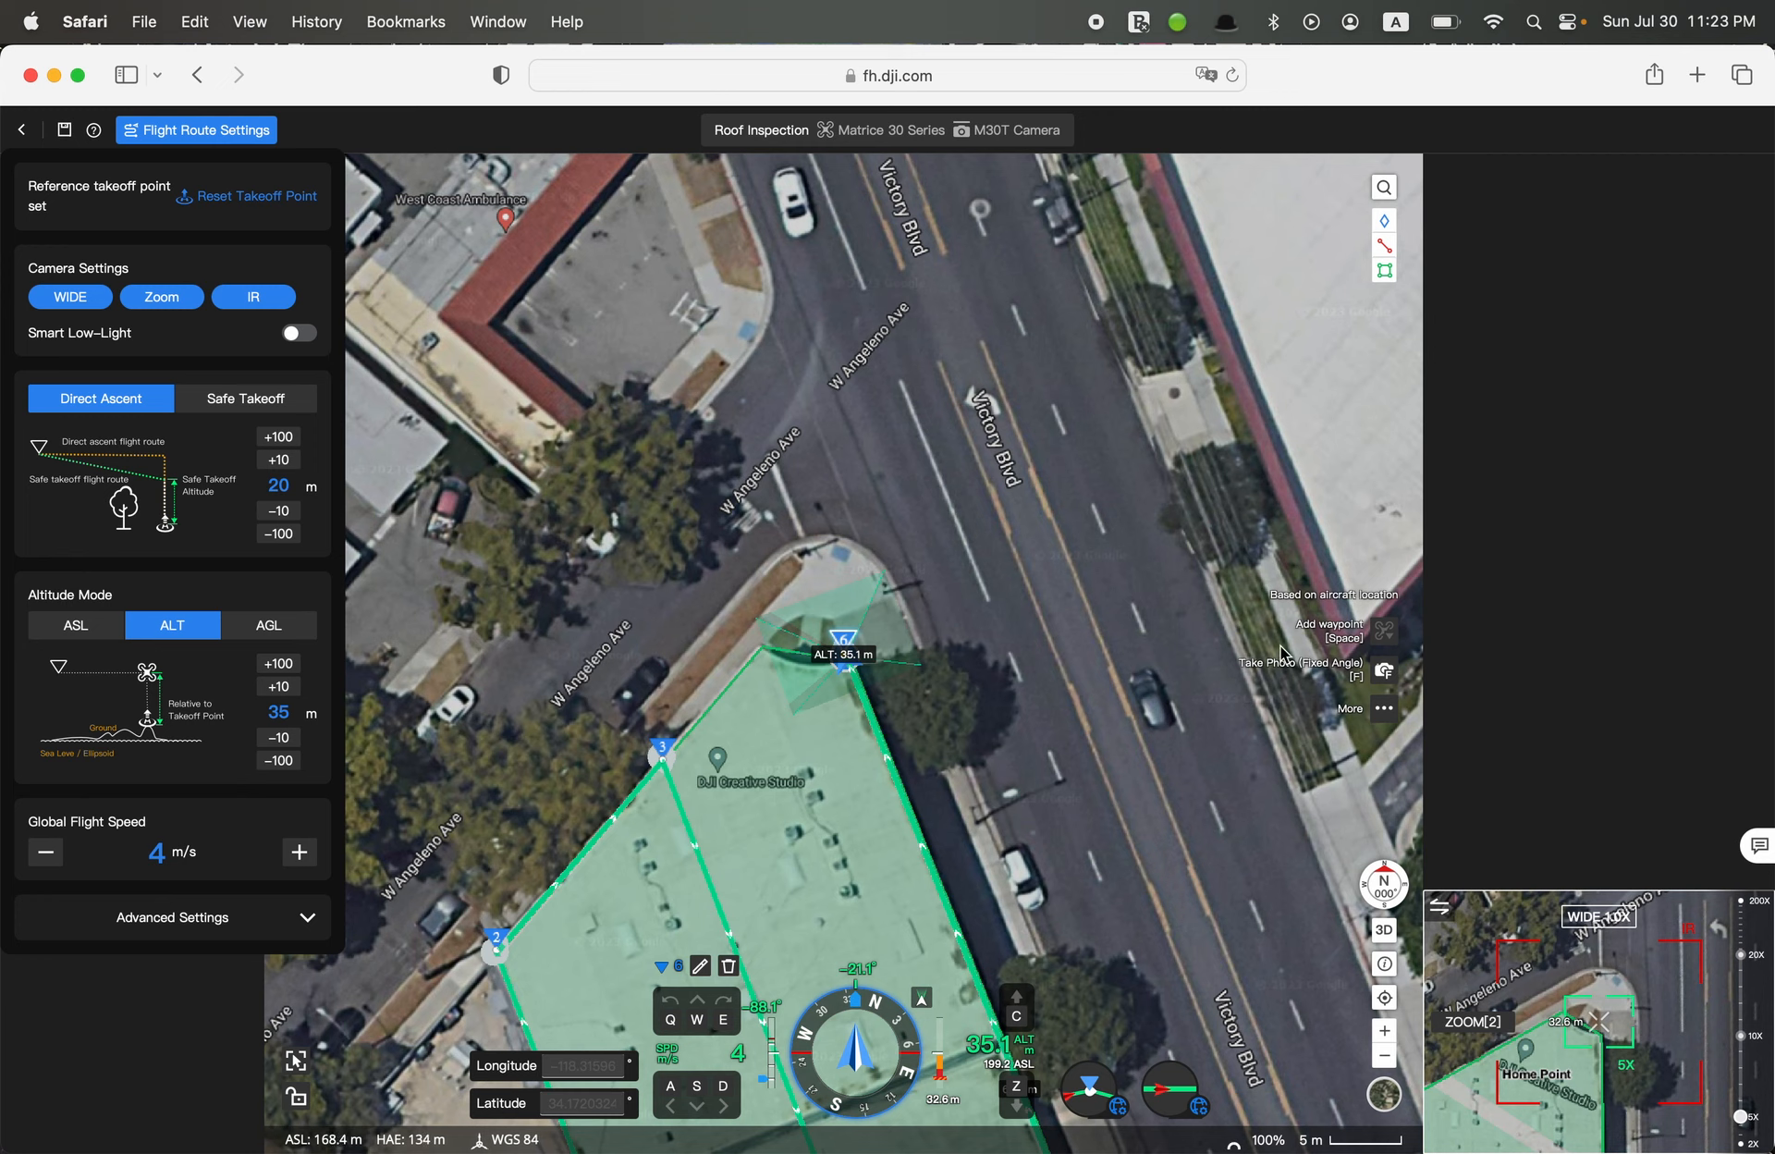
left_click(1386, 710)
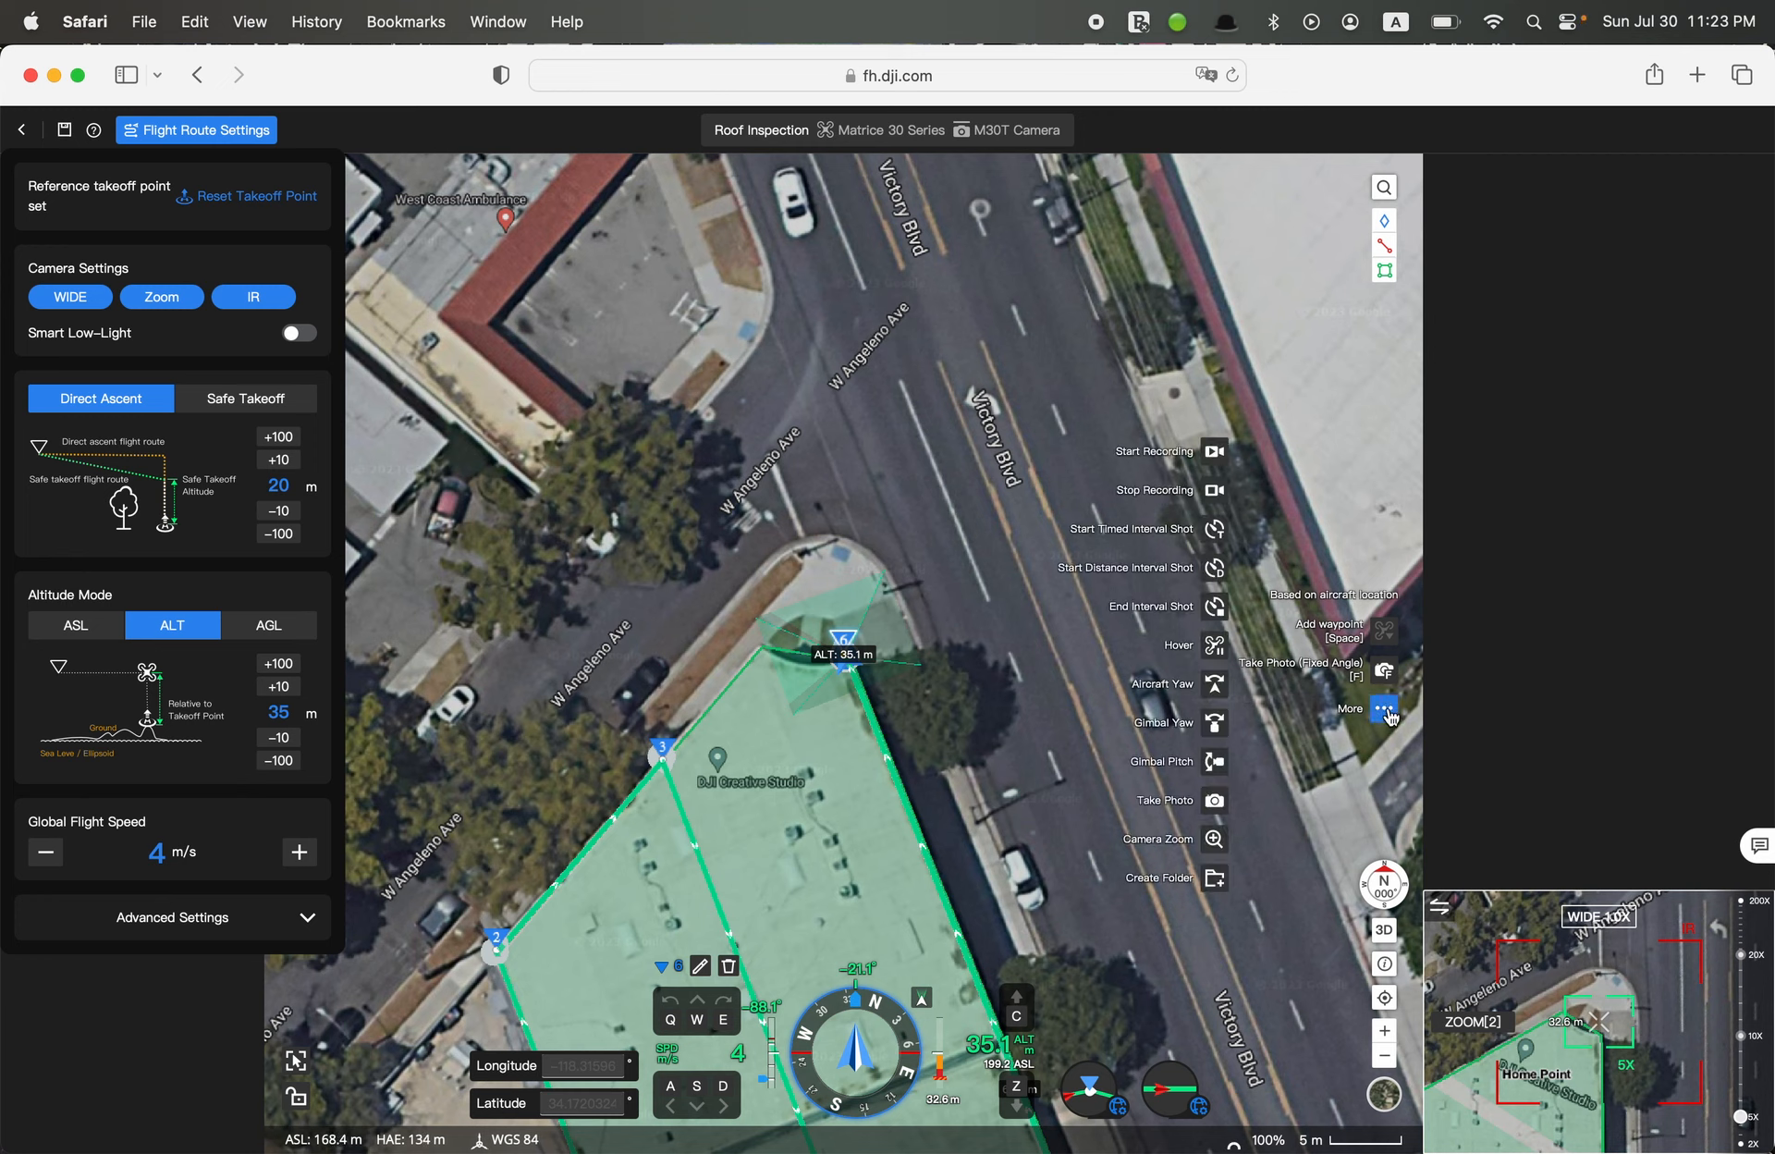
left_click(1214, 492)
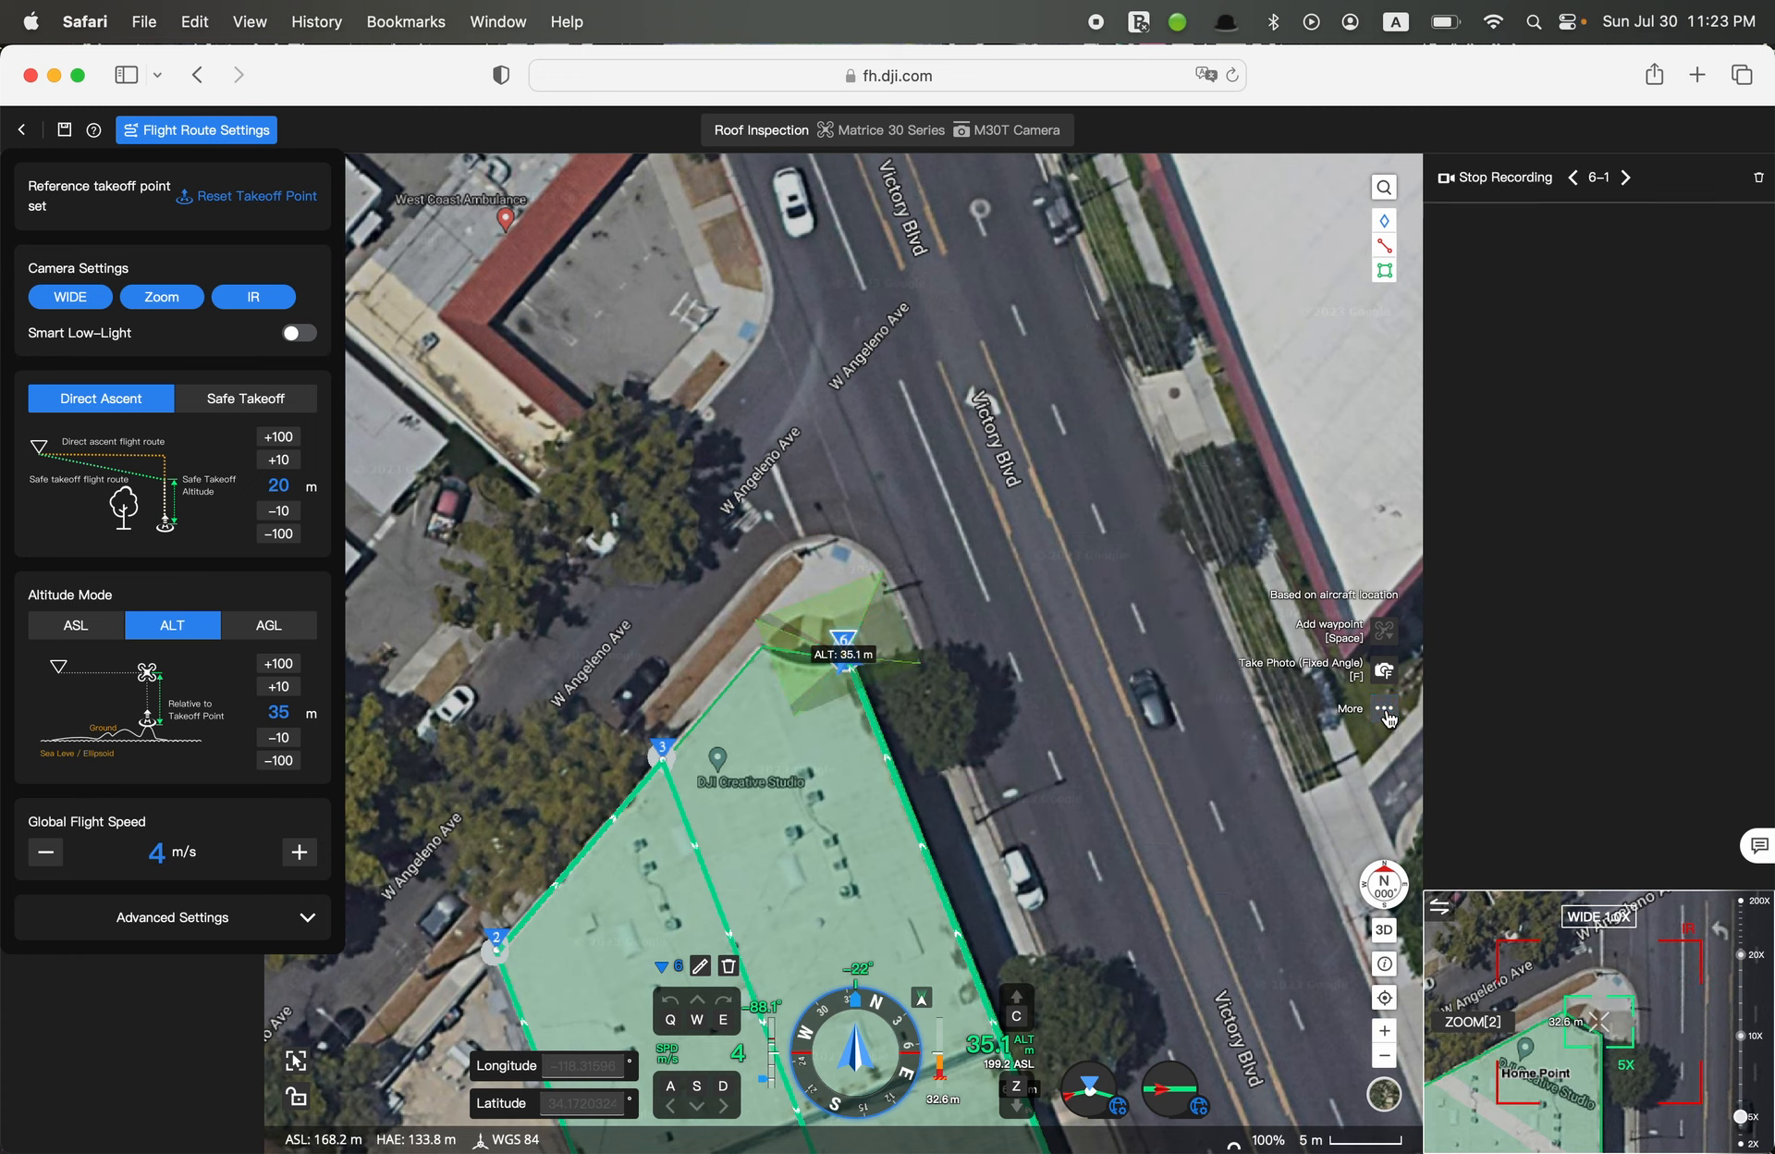
key("f")
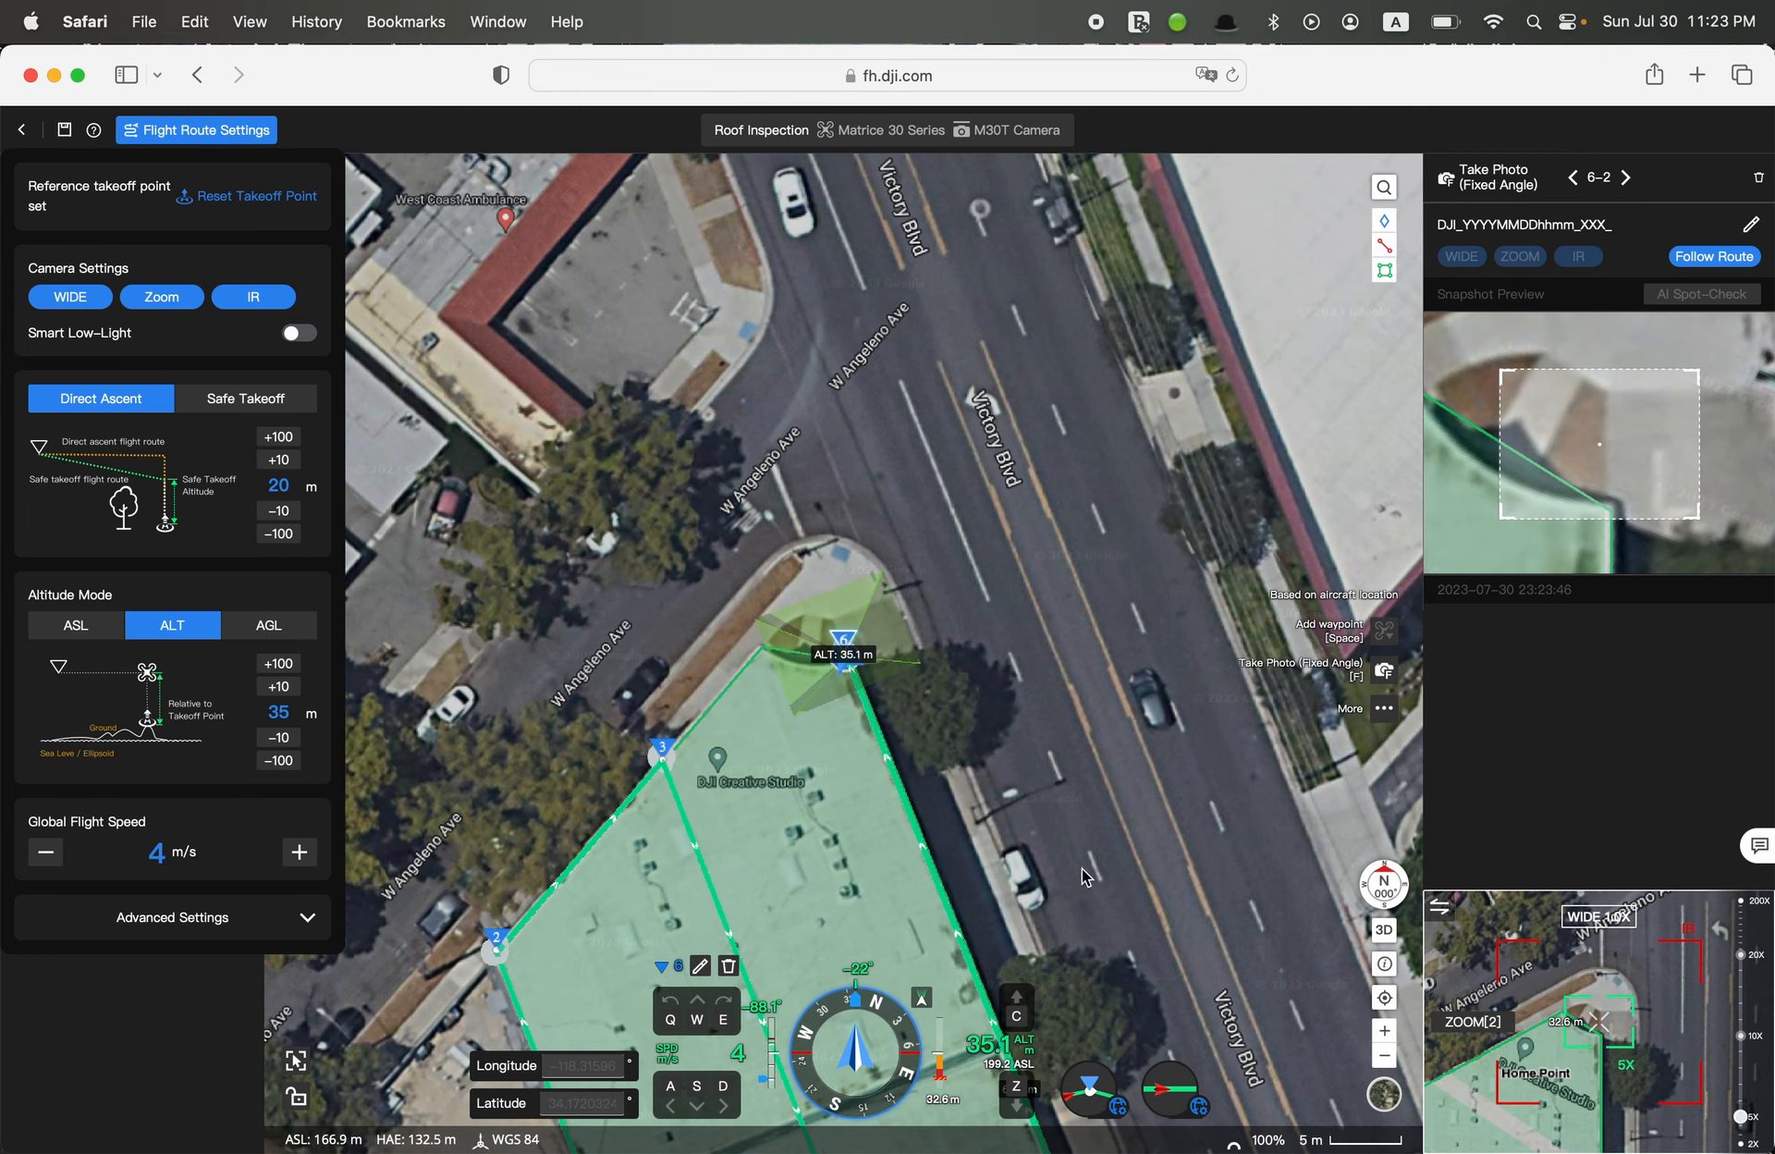
Hide the flight route settings and review the six waypoints in the list, checking the photo and recording actions on the first and sixth
left_click_drag(1040, 830, 1170, 452)
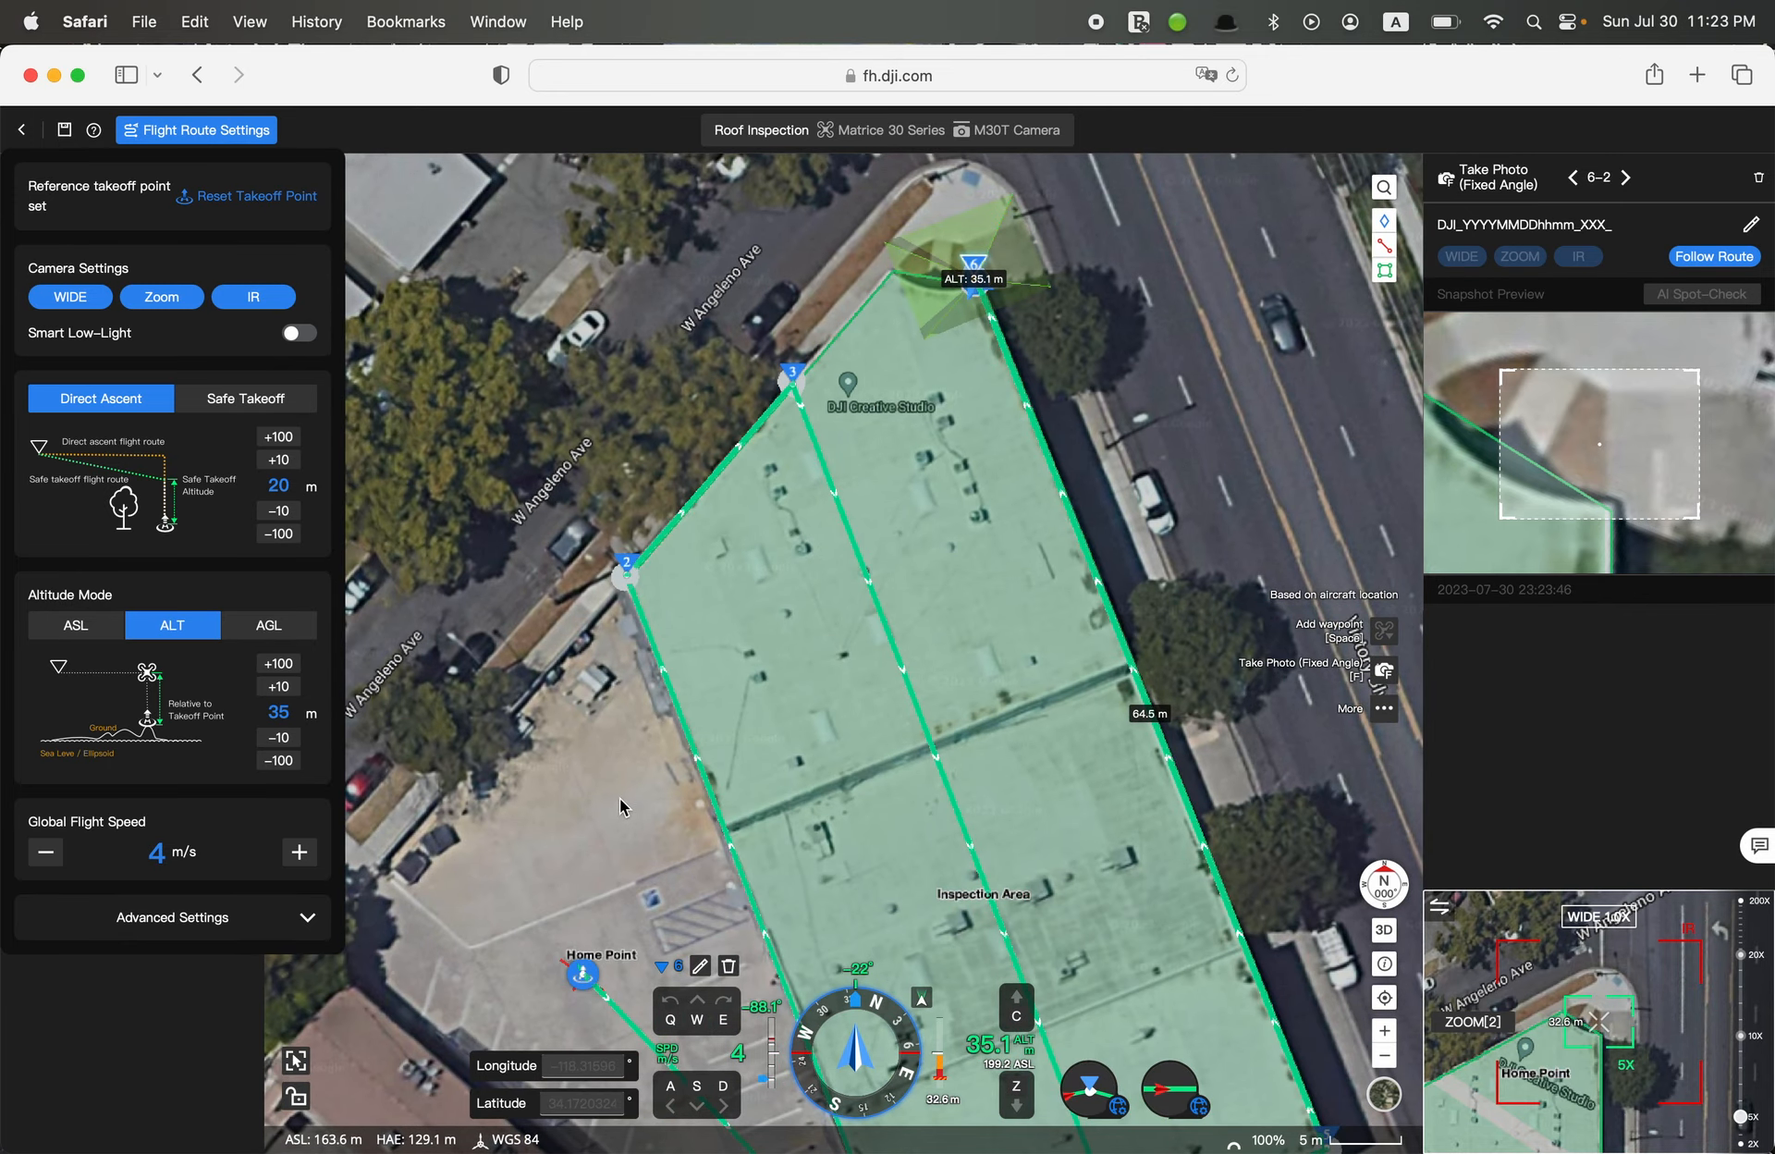
left_click_drag(620, 800, 742, 580)
scroll(742, 580, "down", 1)
scroll(745, 589, "down", 1)
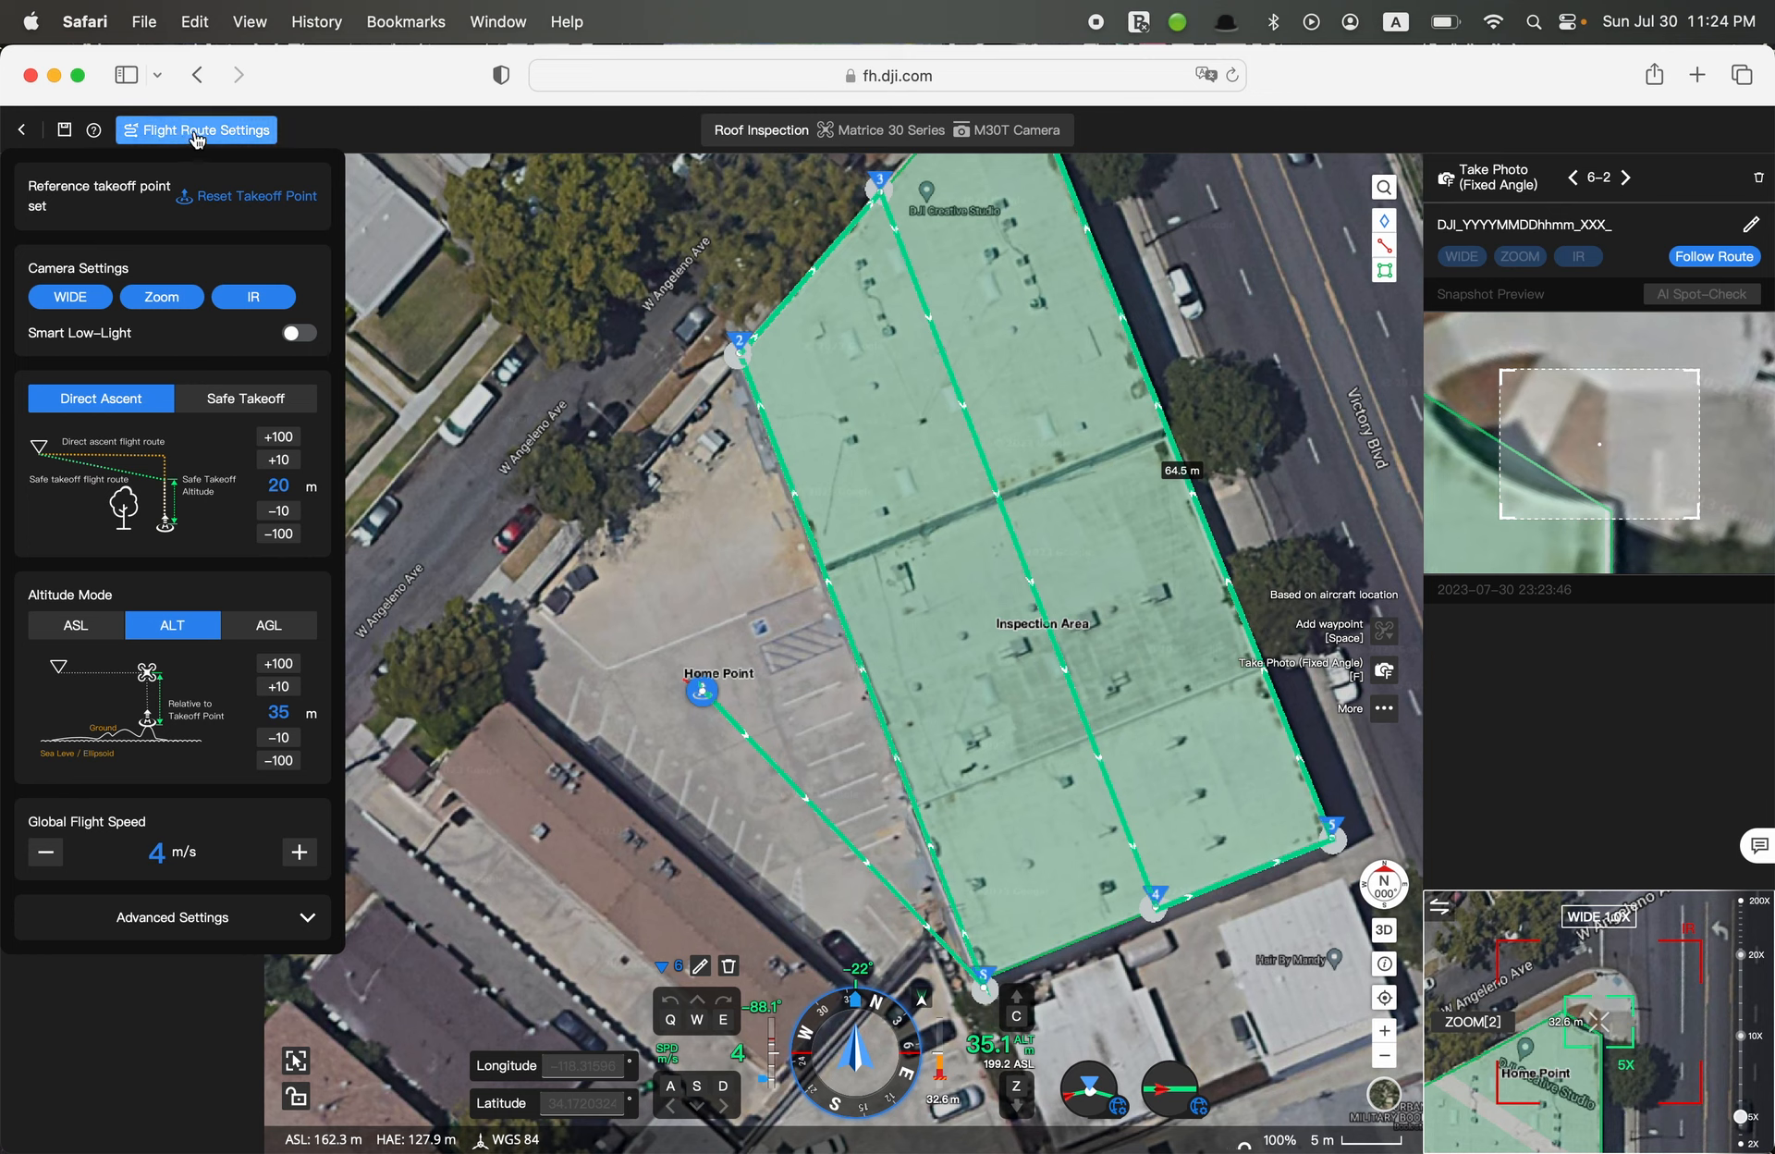
left_click(196, 131)
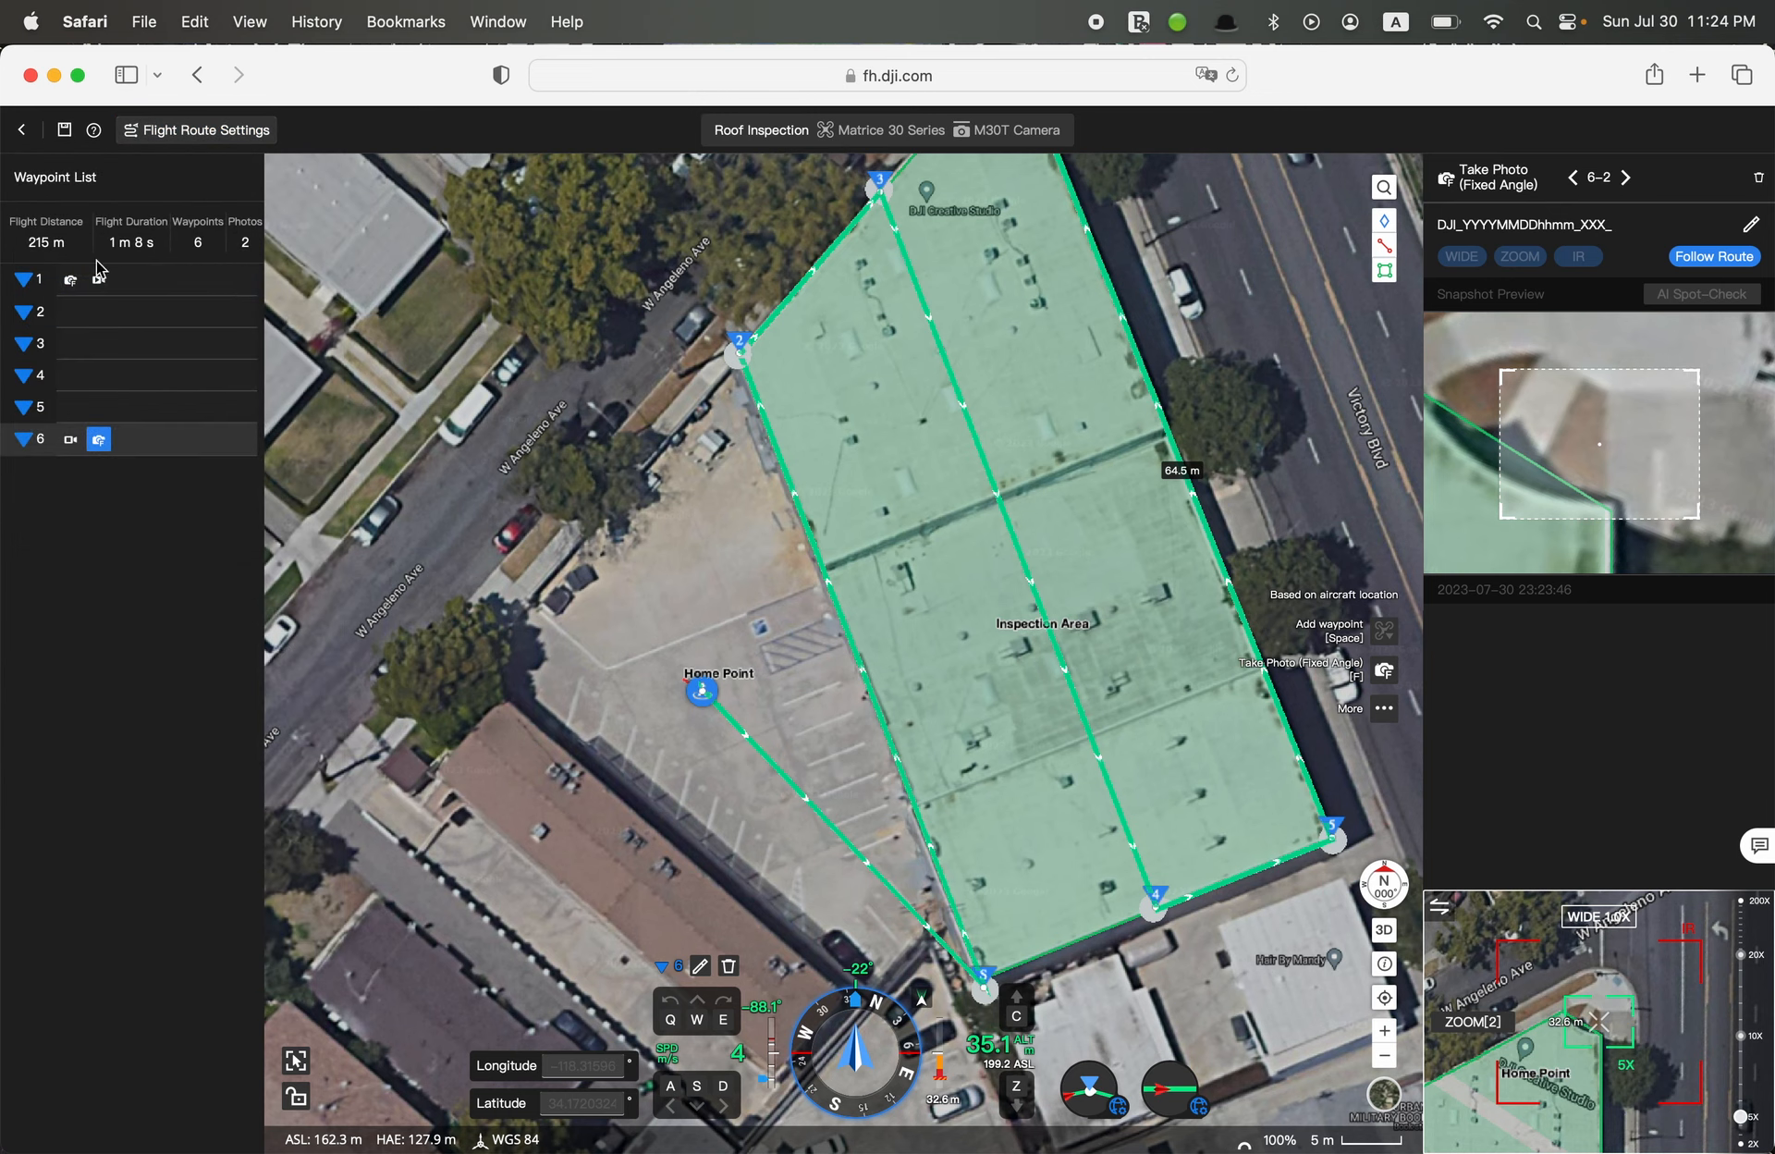
left_click(171, 292)
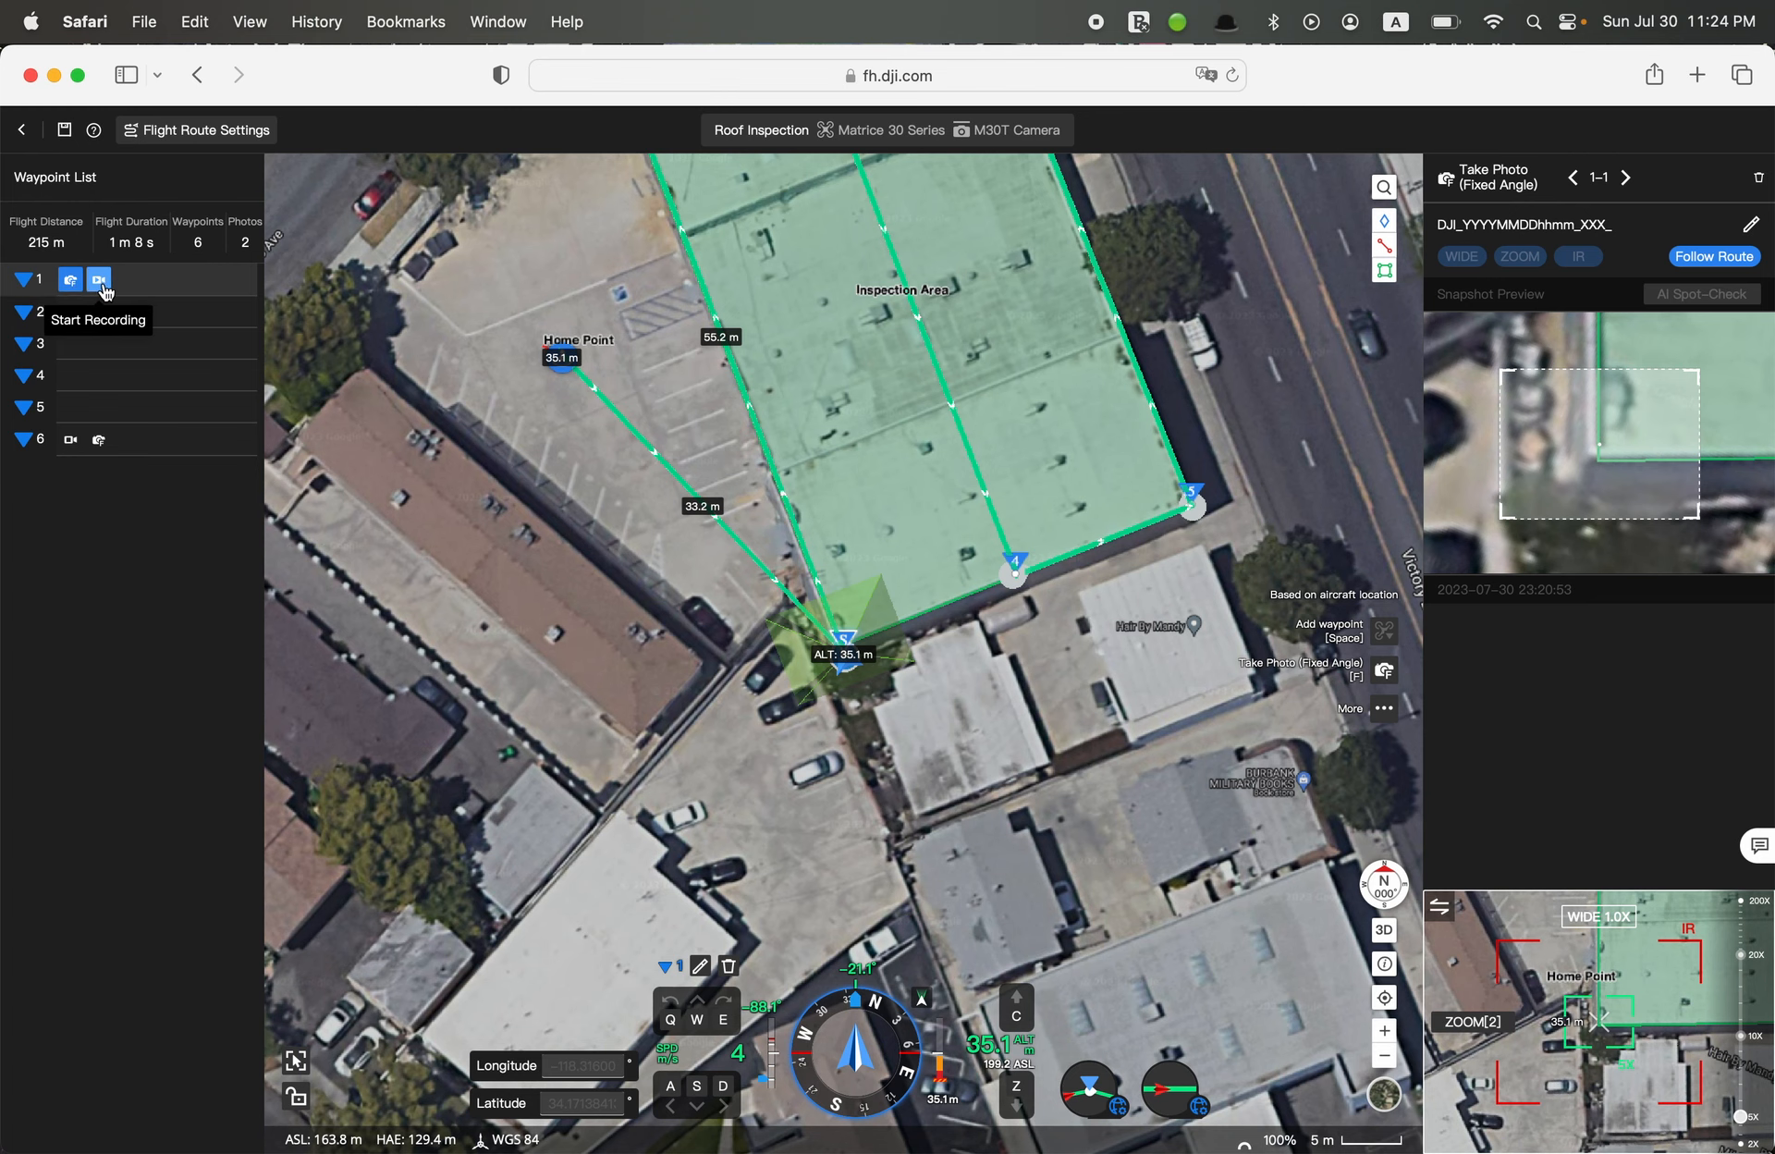
left_click(204, 329)
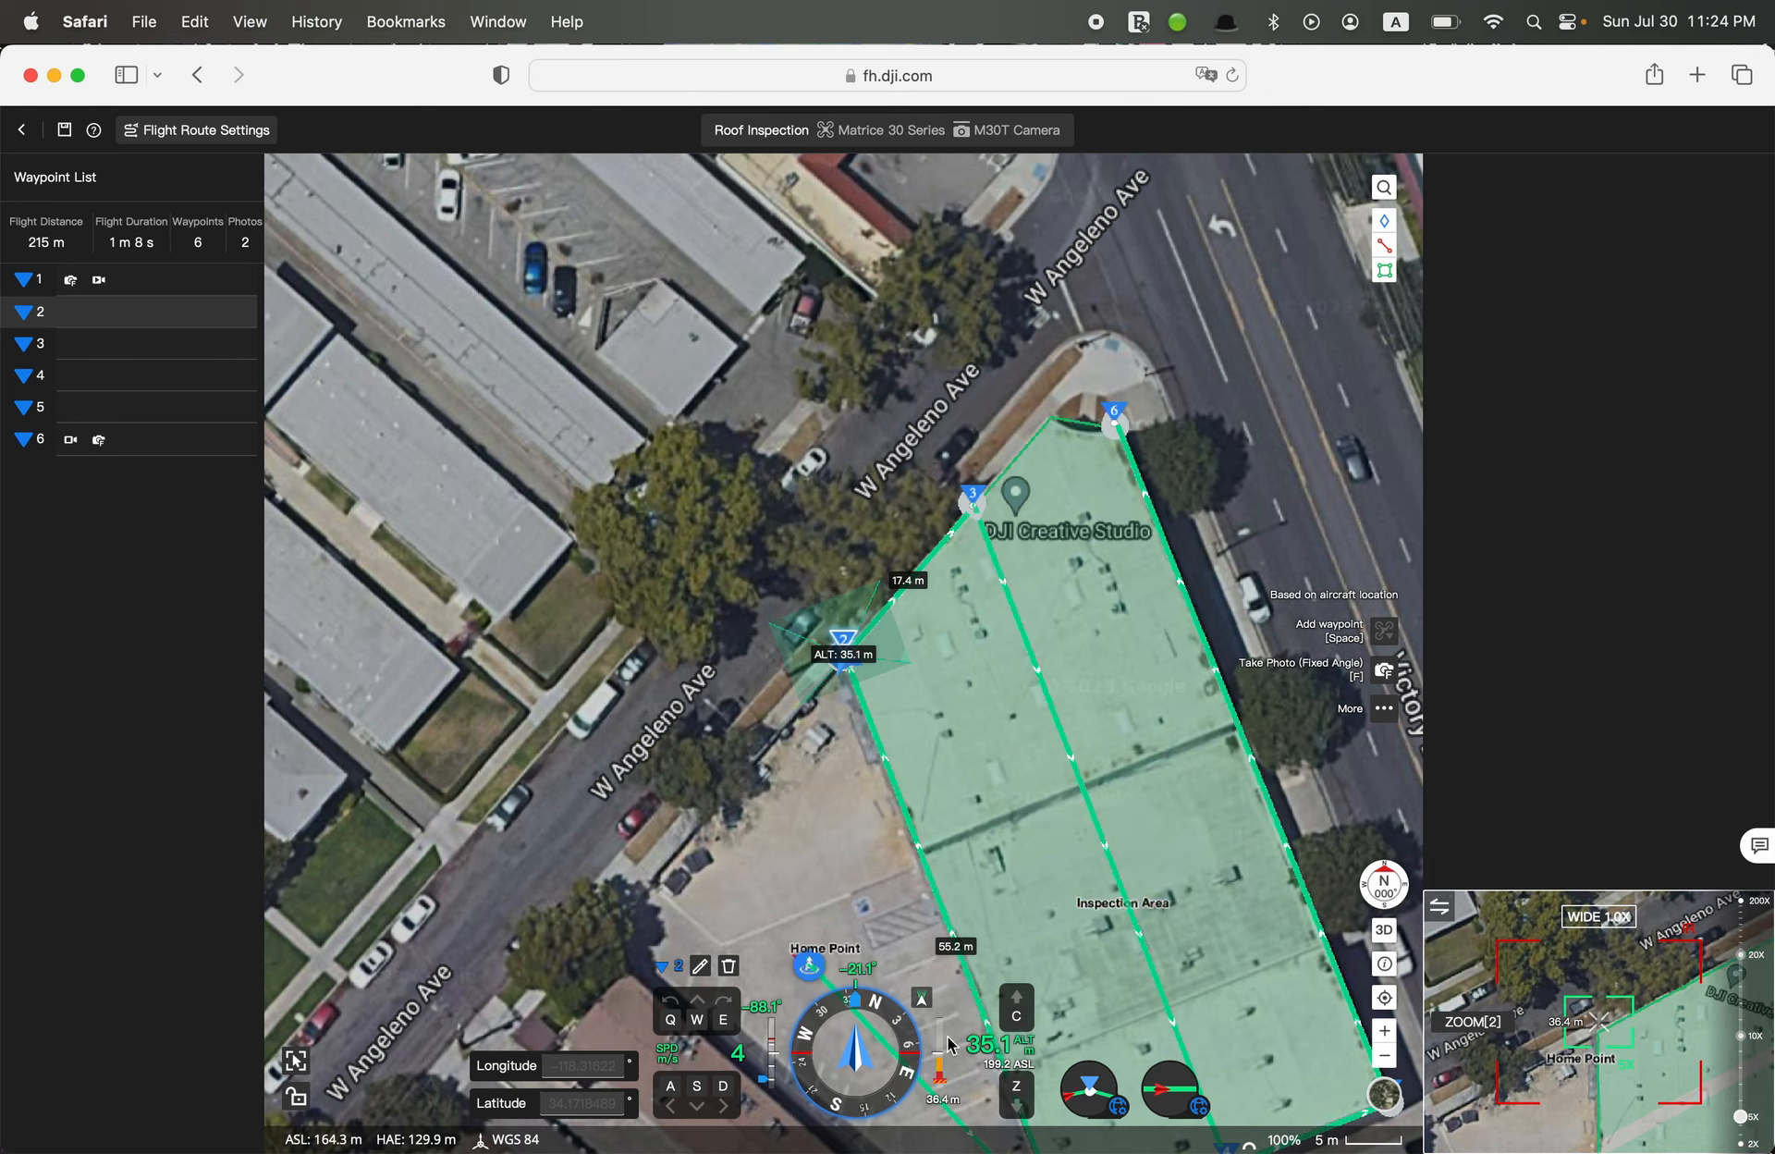
left_click(145, 349)
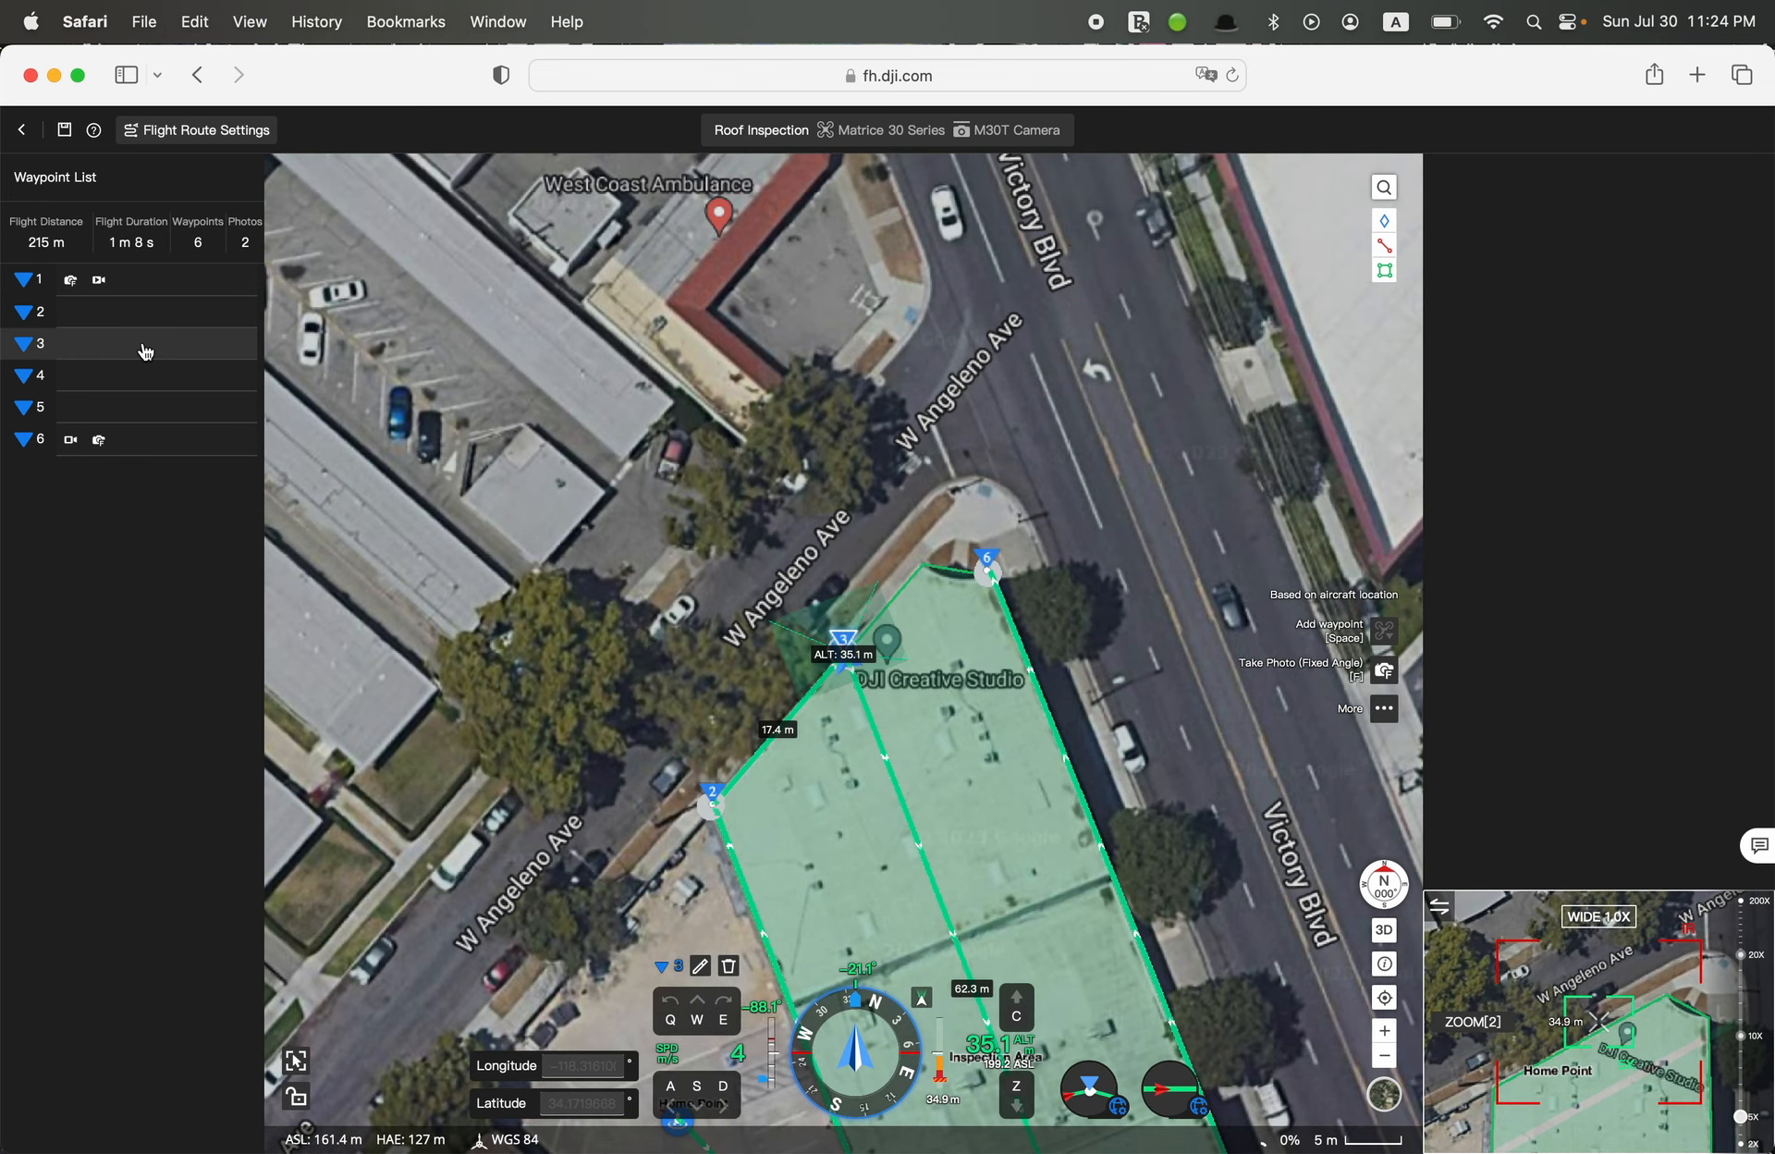
left_click(107, 381)
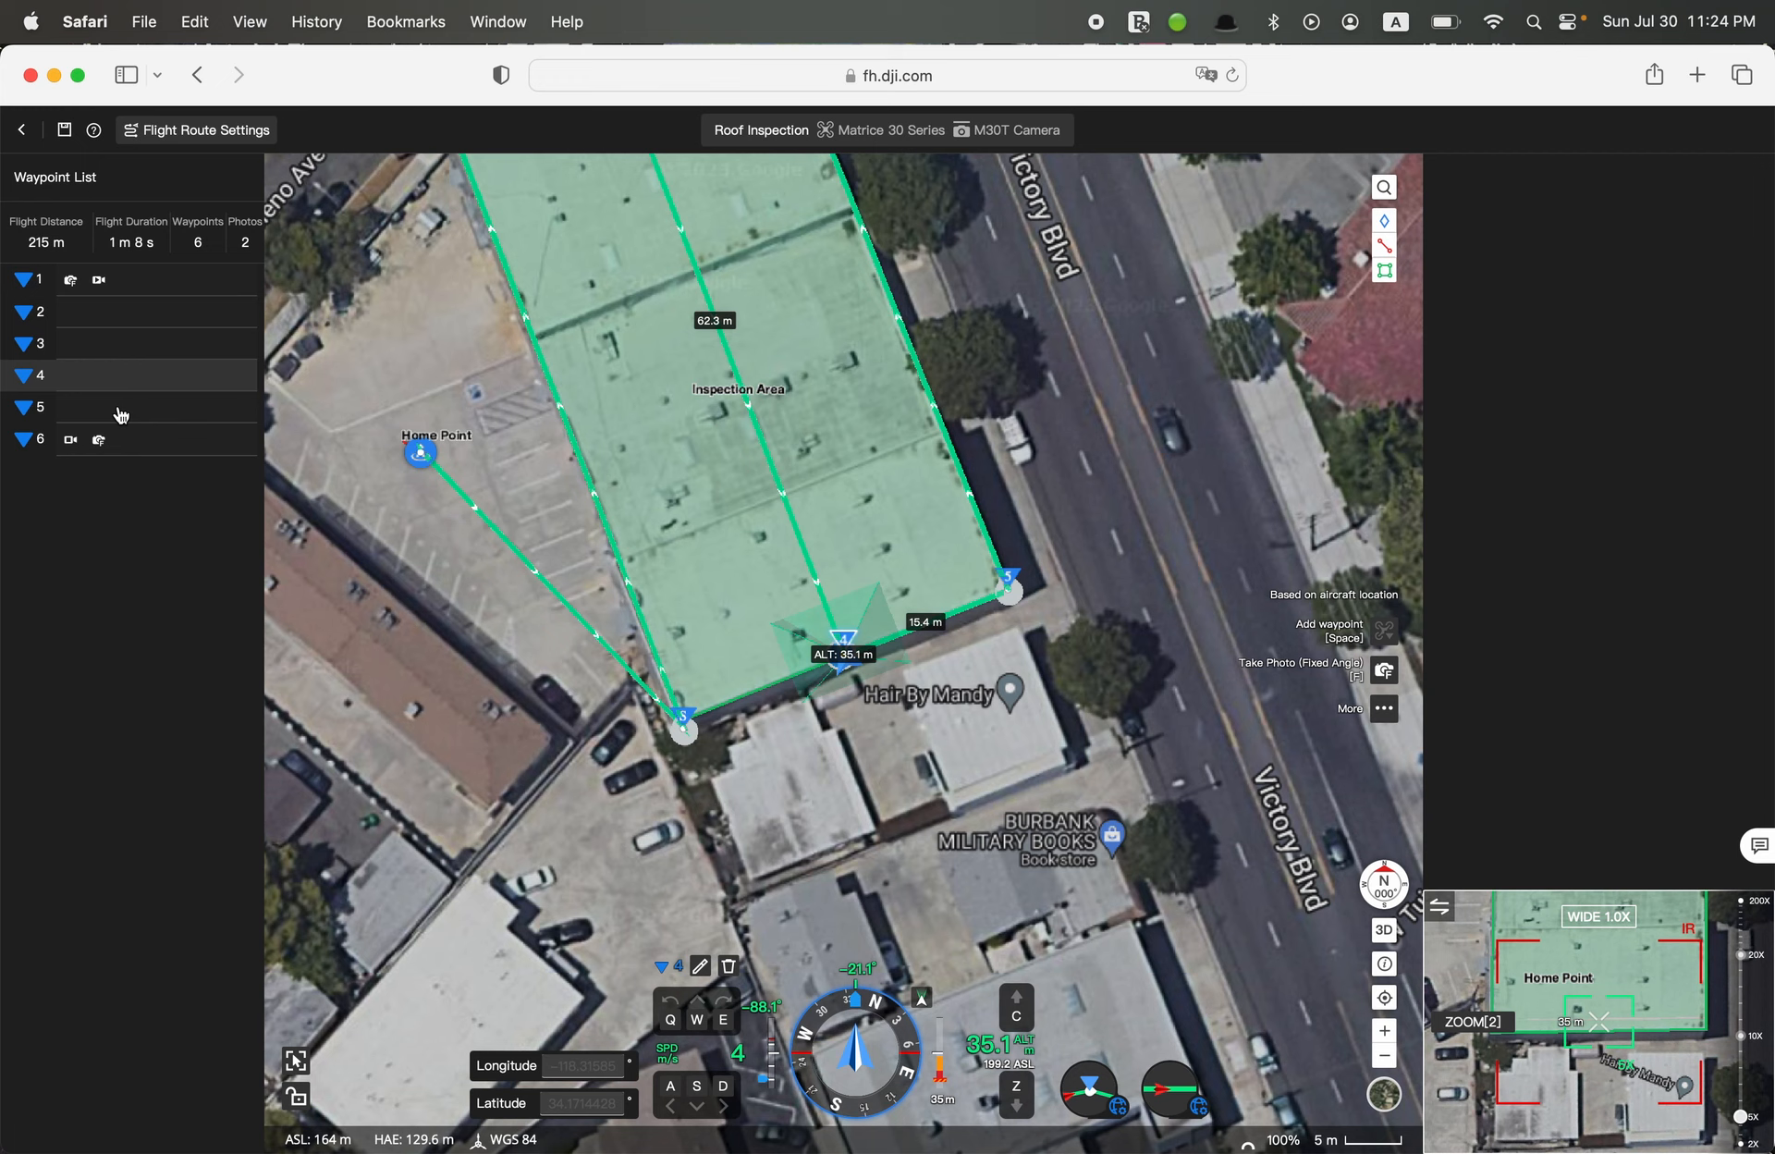
left_click(121, 413)
left_click(185, 451)
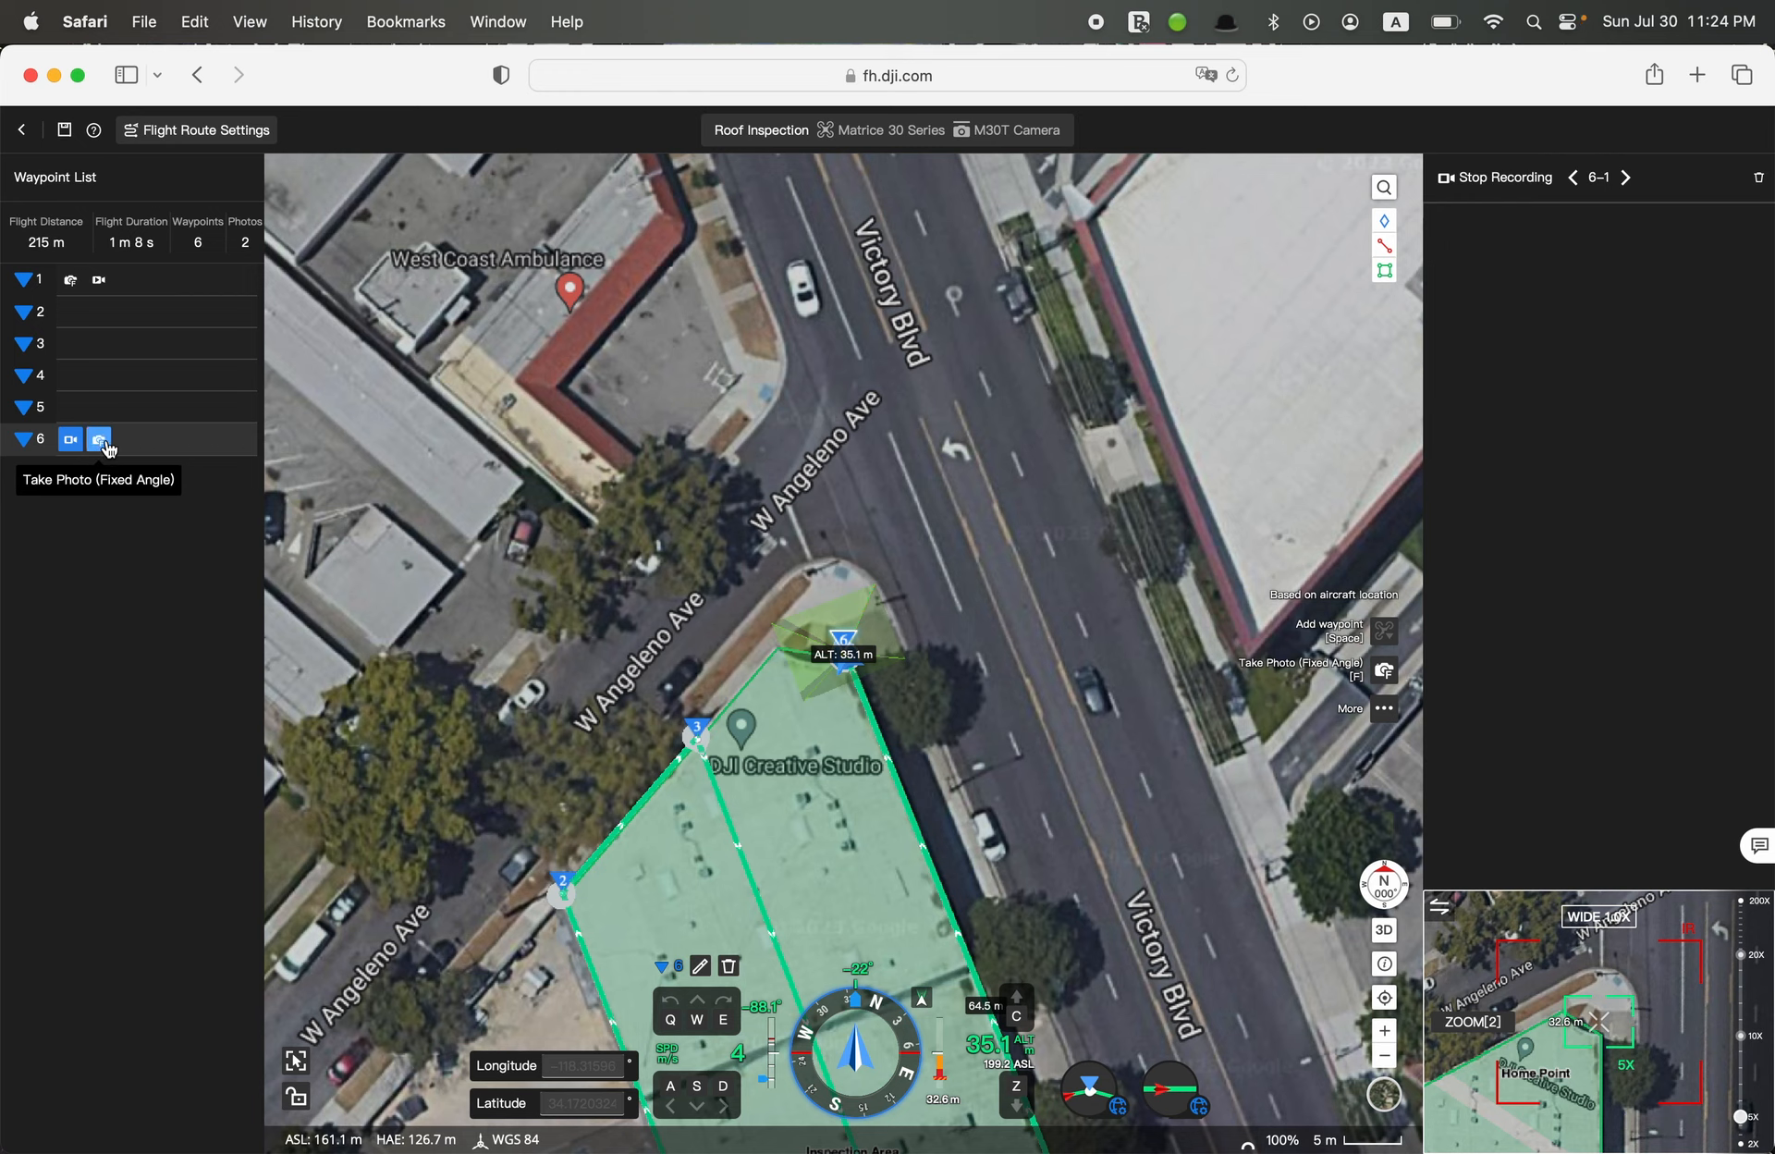
left_click(102, 442)
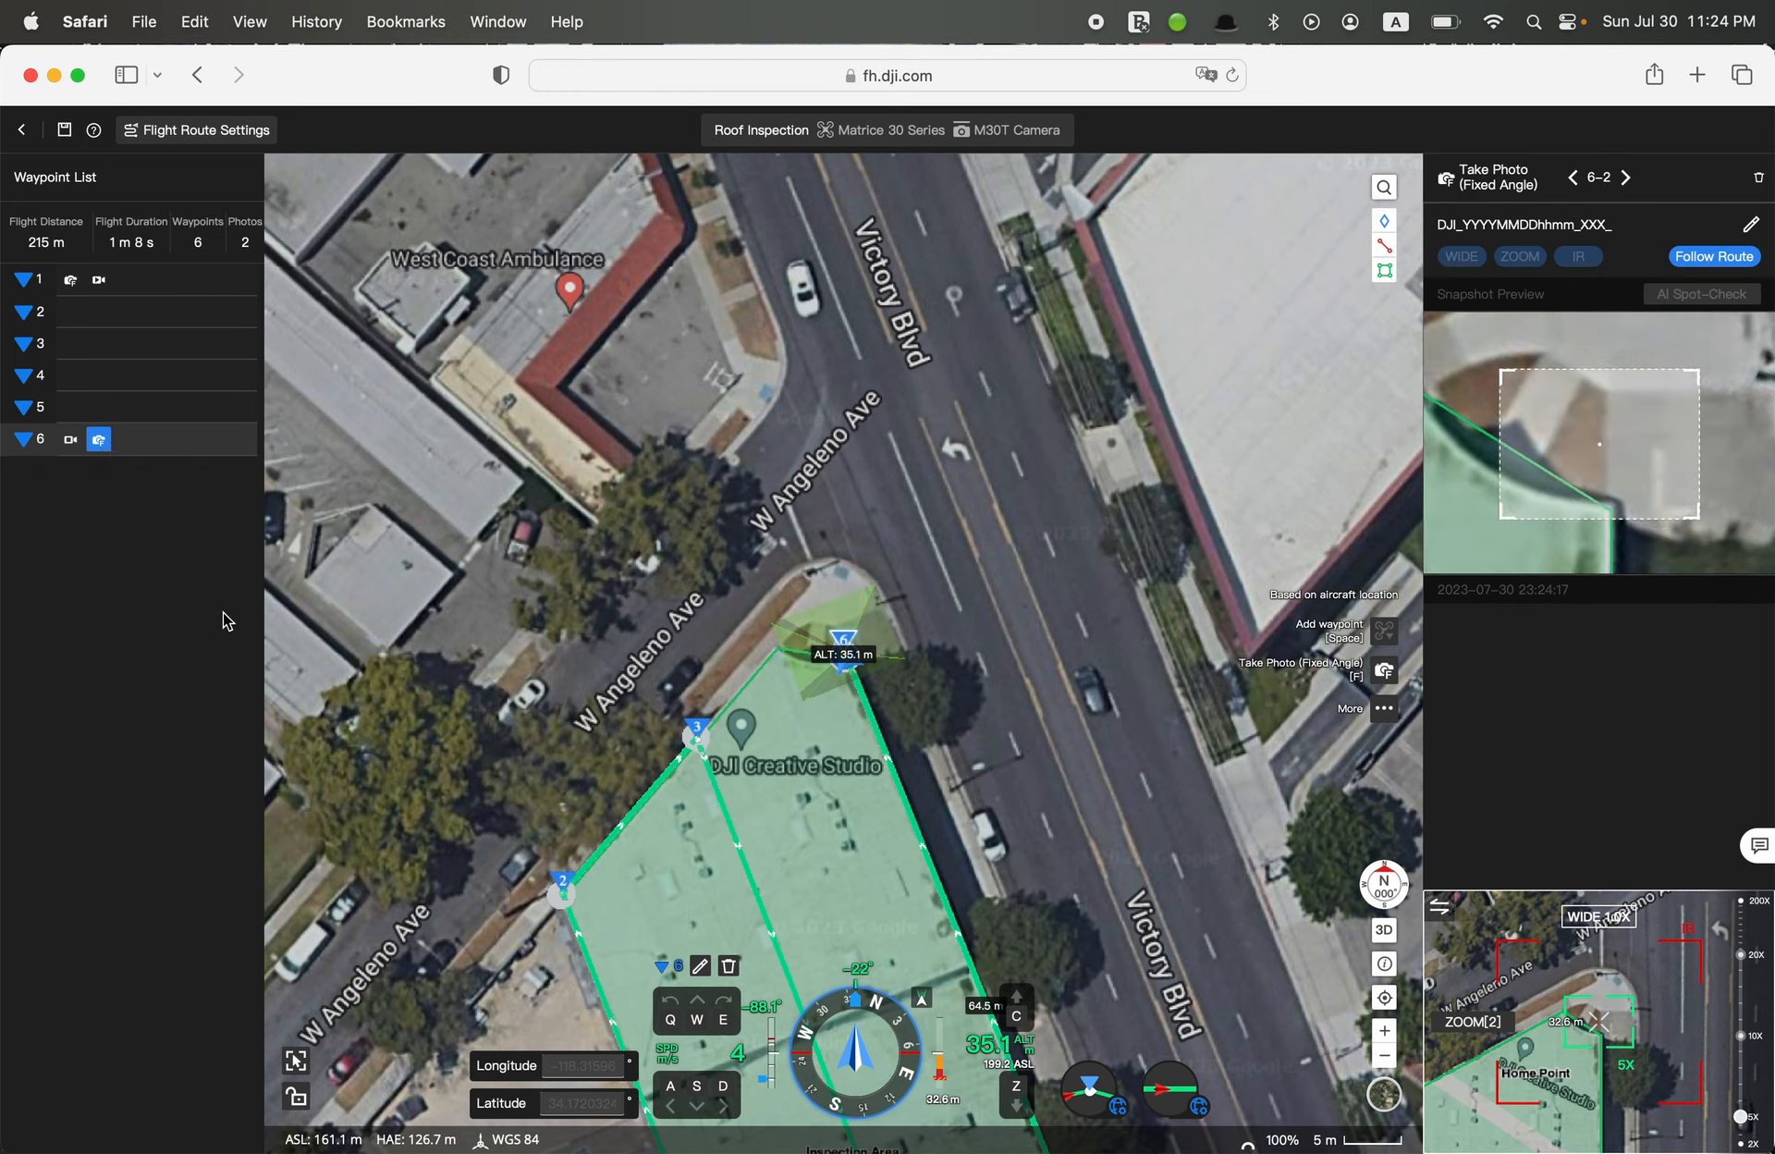
Look at the options for inserting a waypoint at a map location beside the roof while the sixth waypoint is selected
left_click_drag(646, 1046, 862, 573)
left_click_drag(812, 695, 688, 663)
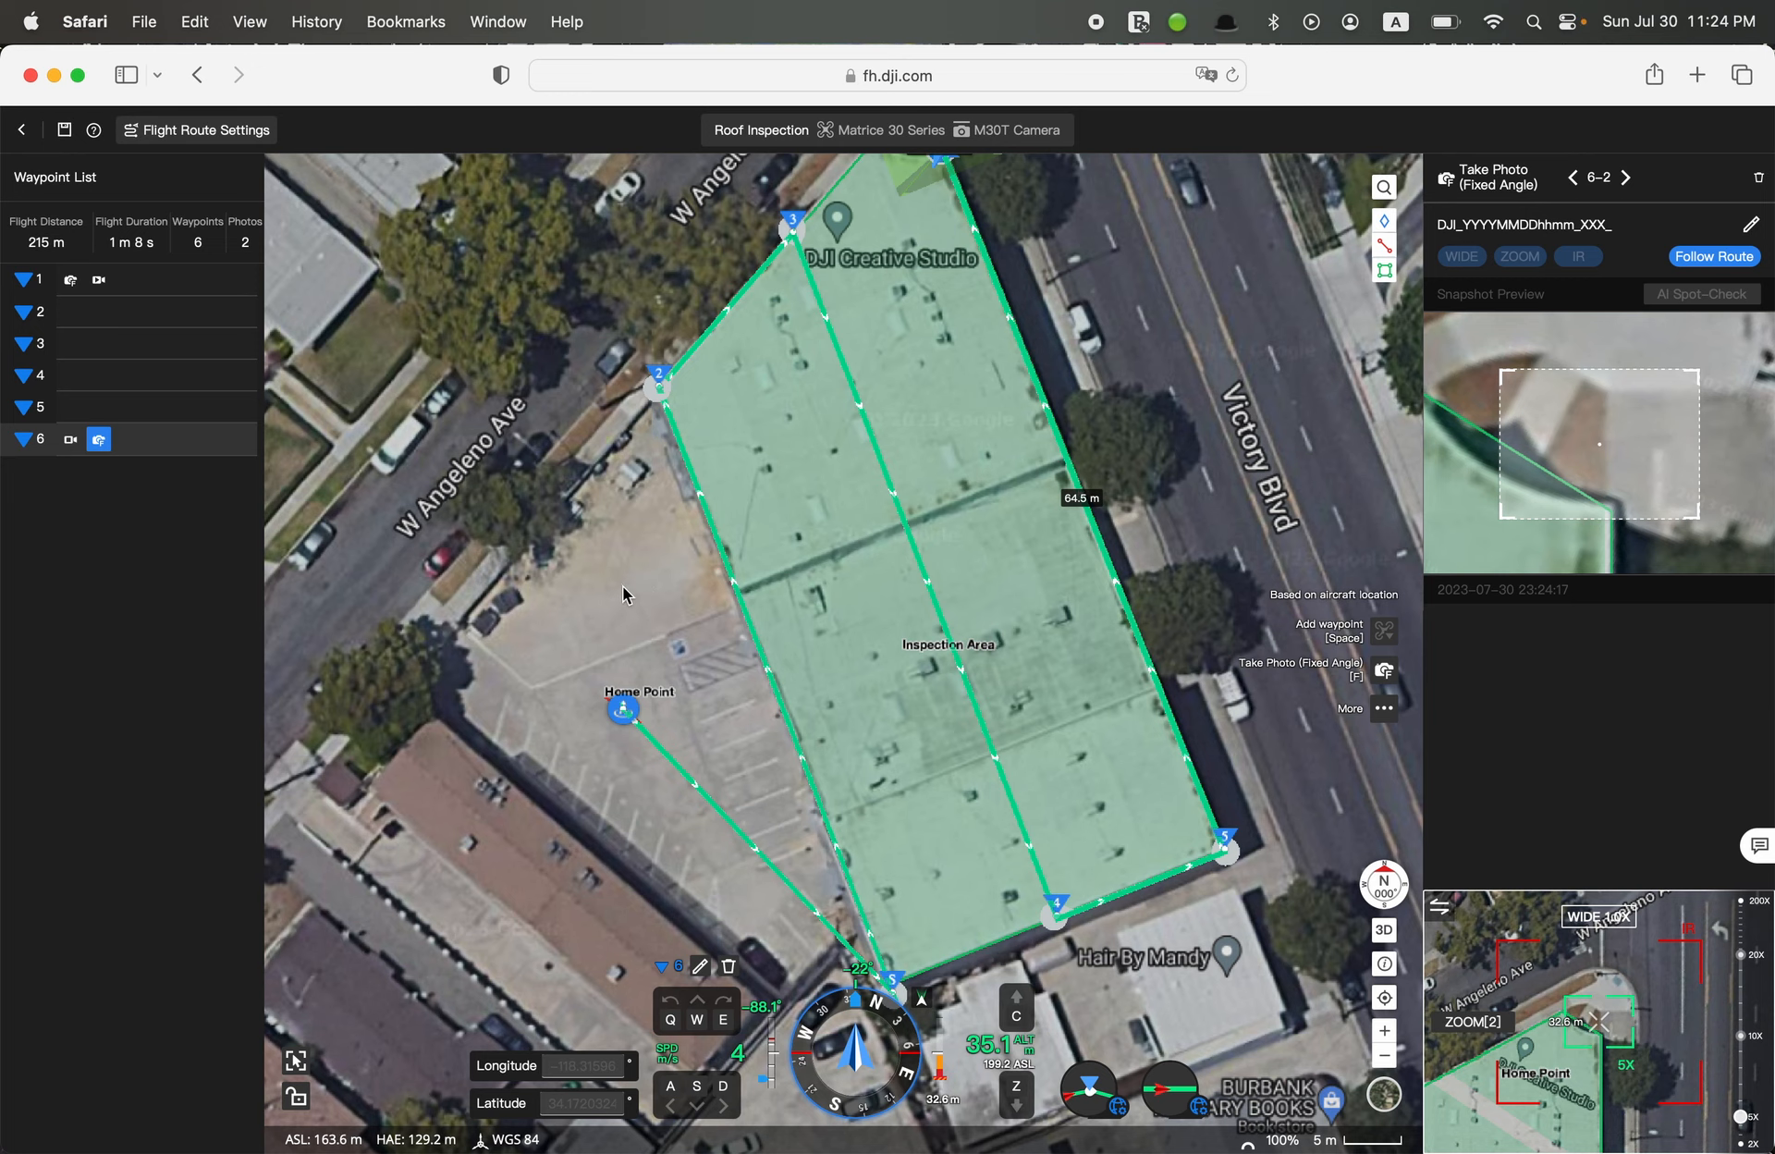
left_click_drag(619, 590, 729, 579)
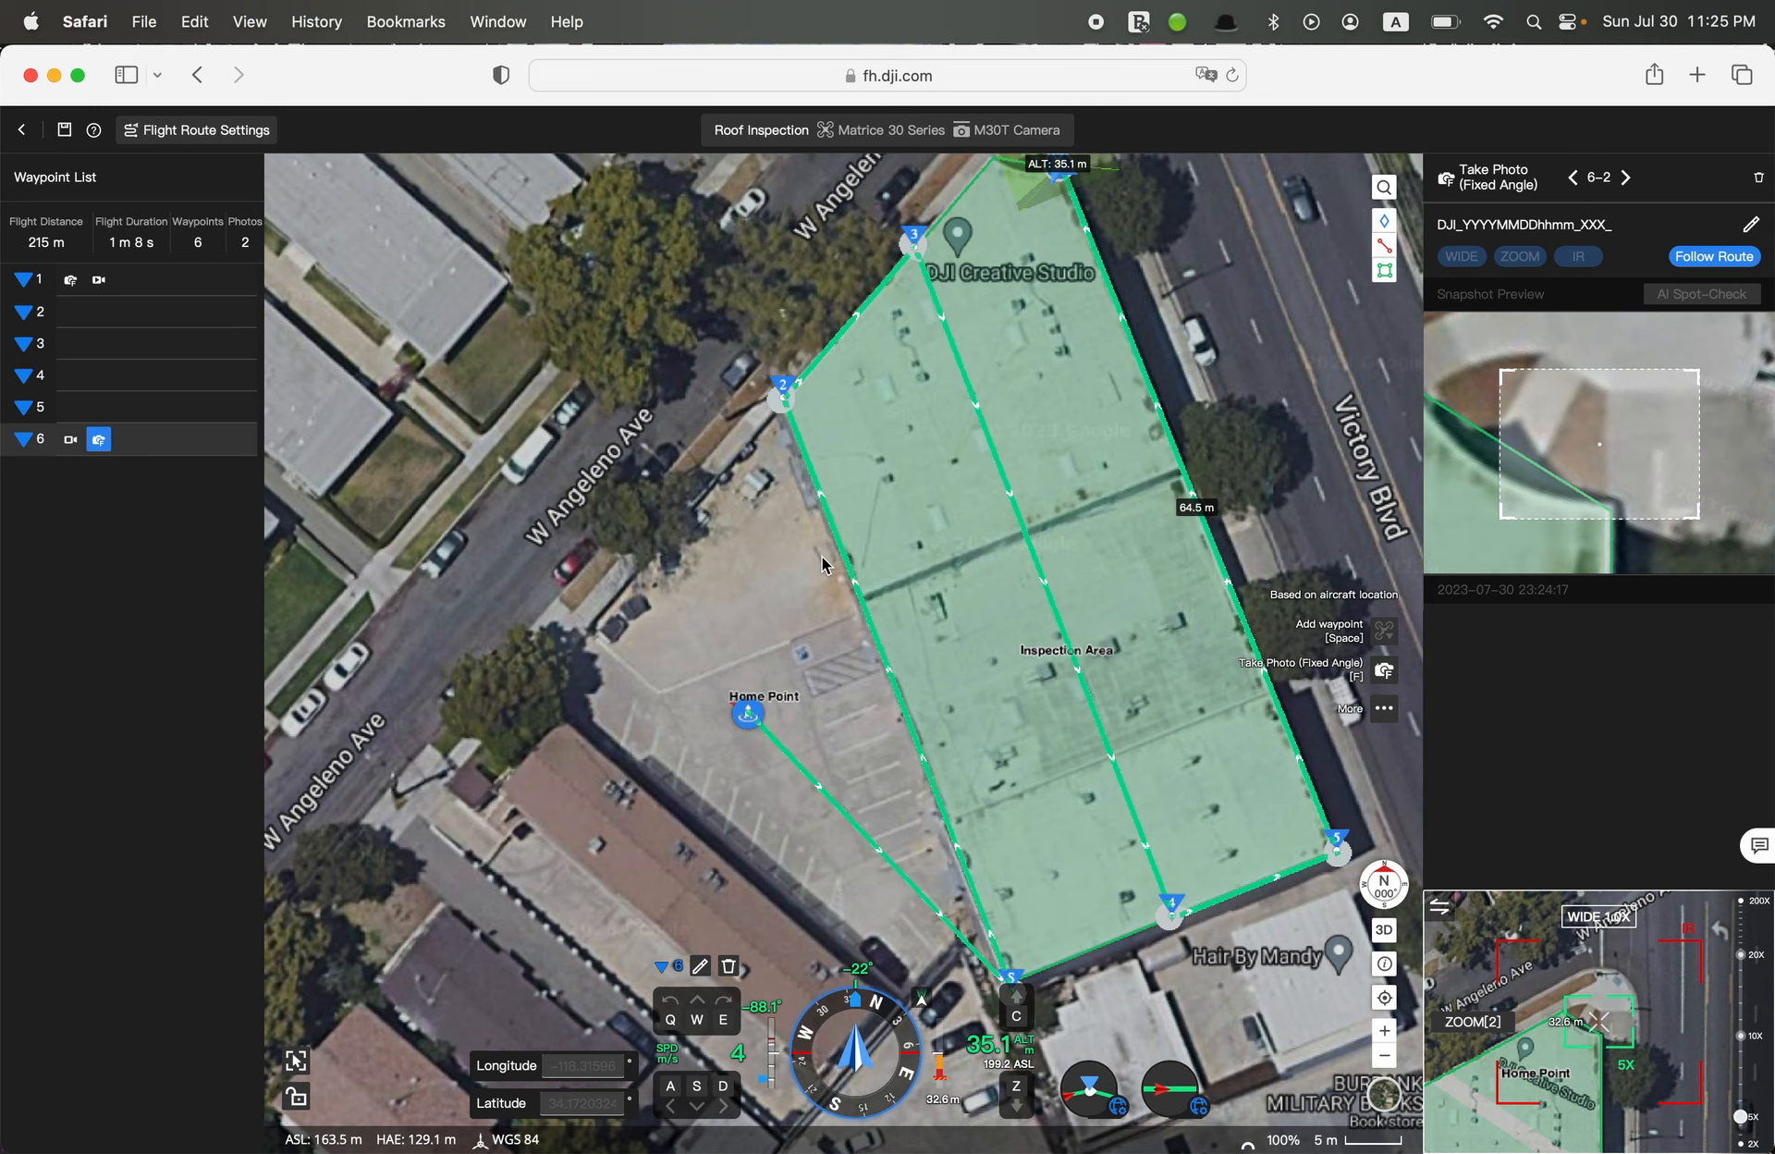
right_click(738, 586)
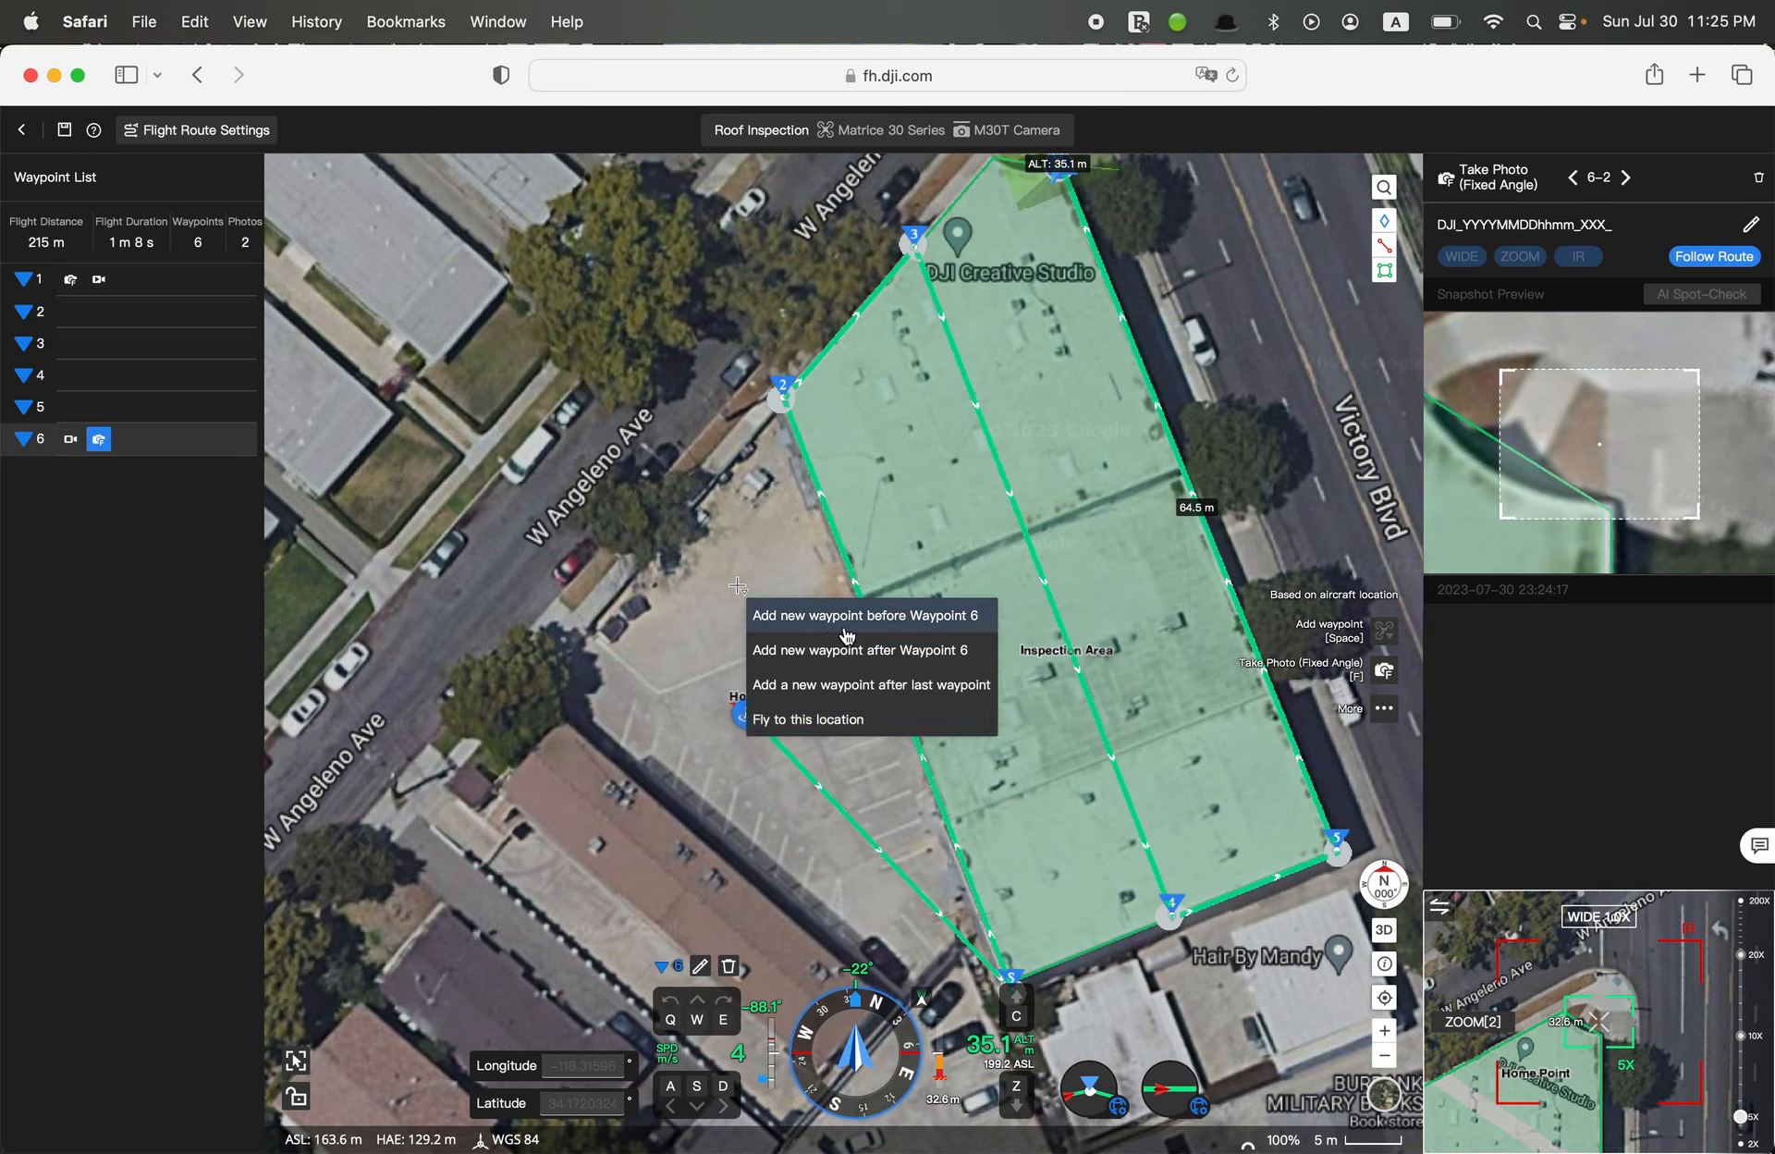
left_click(734, 564)
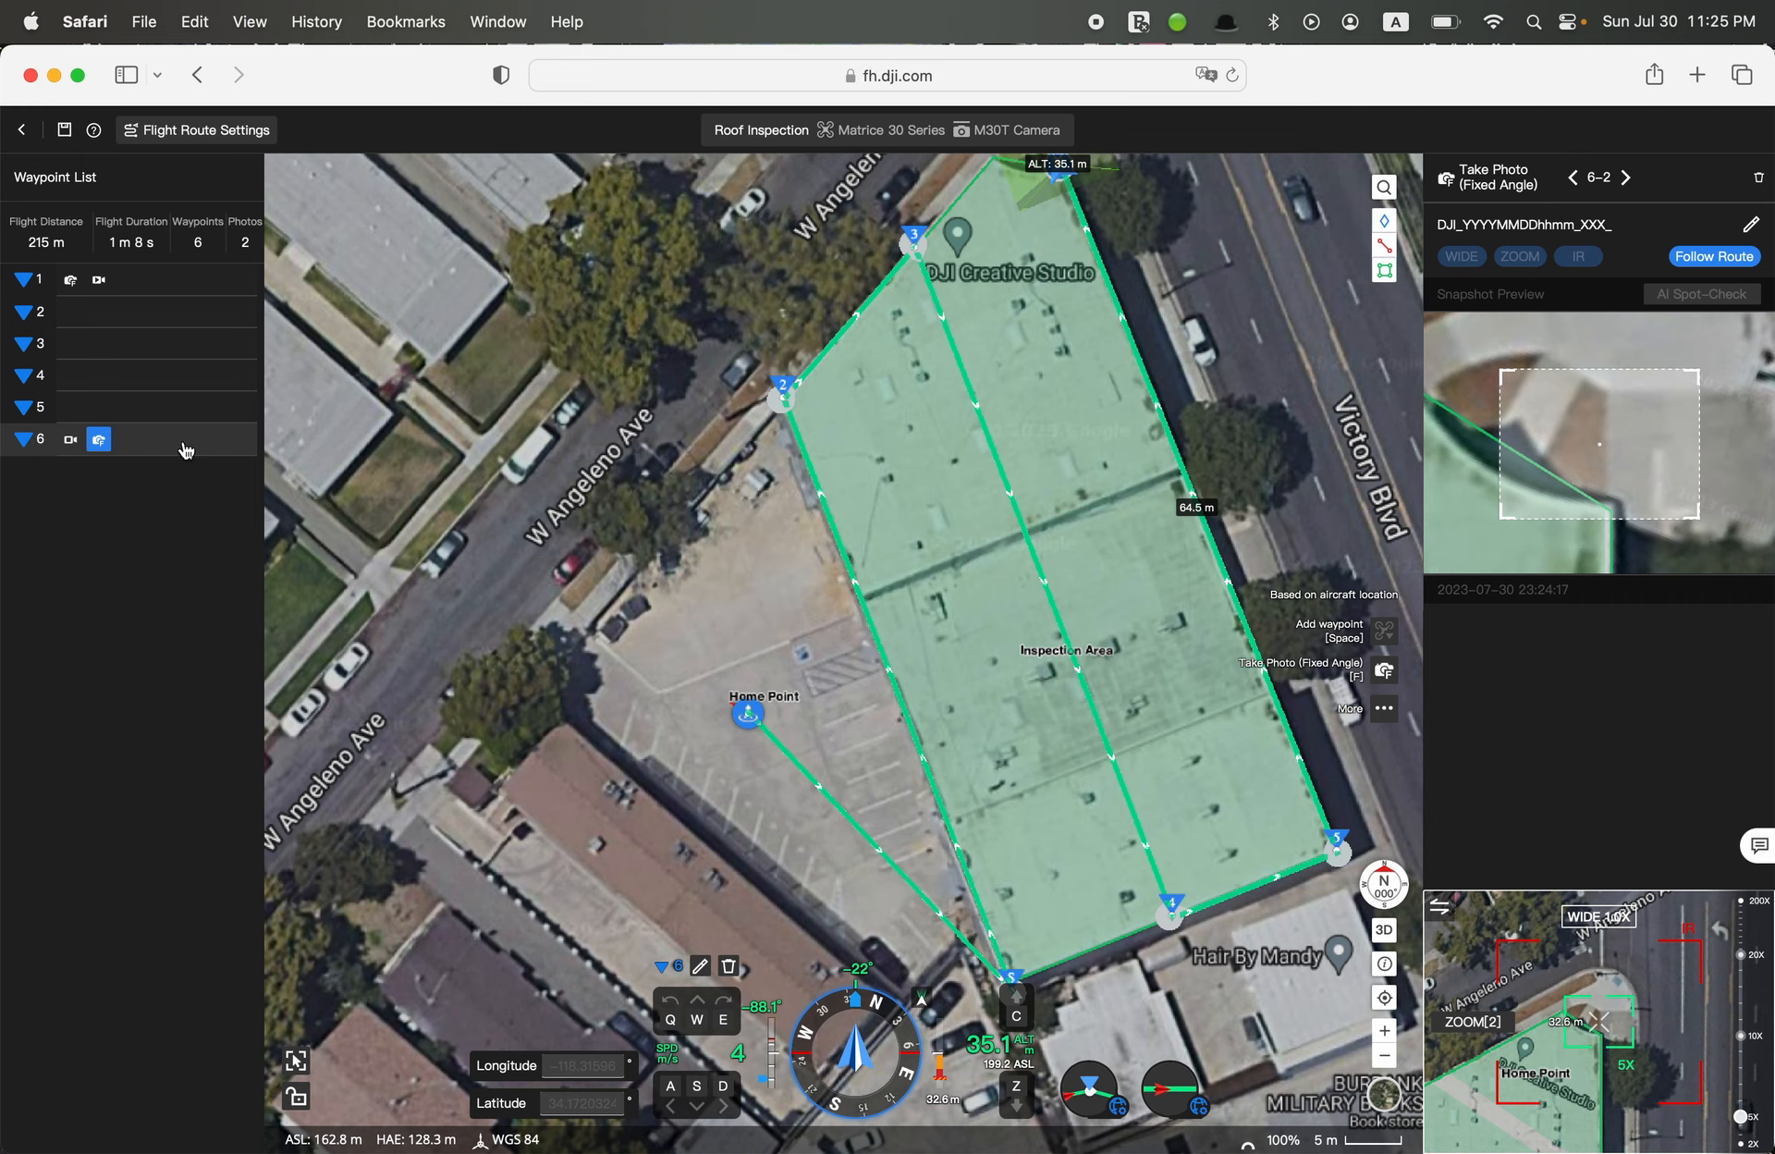
left_click_drag(780, 574, 760, 665)
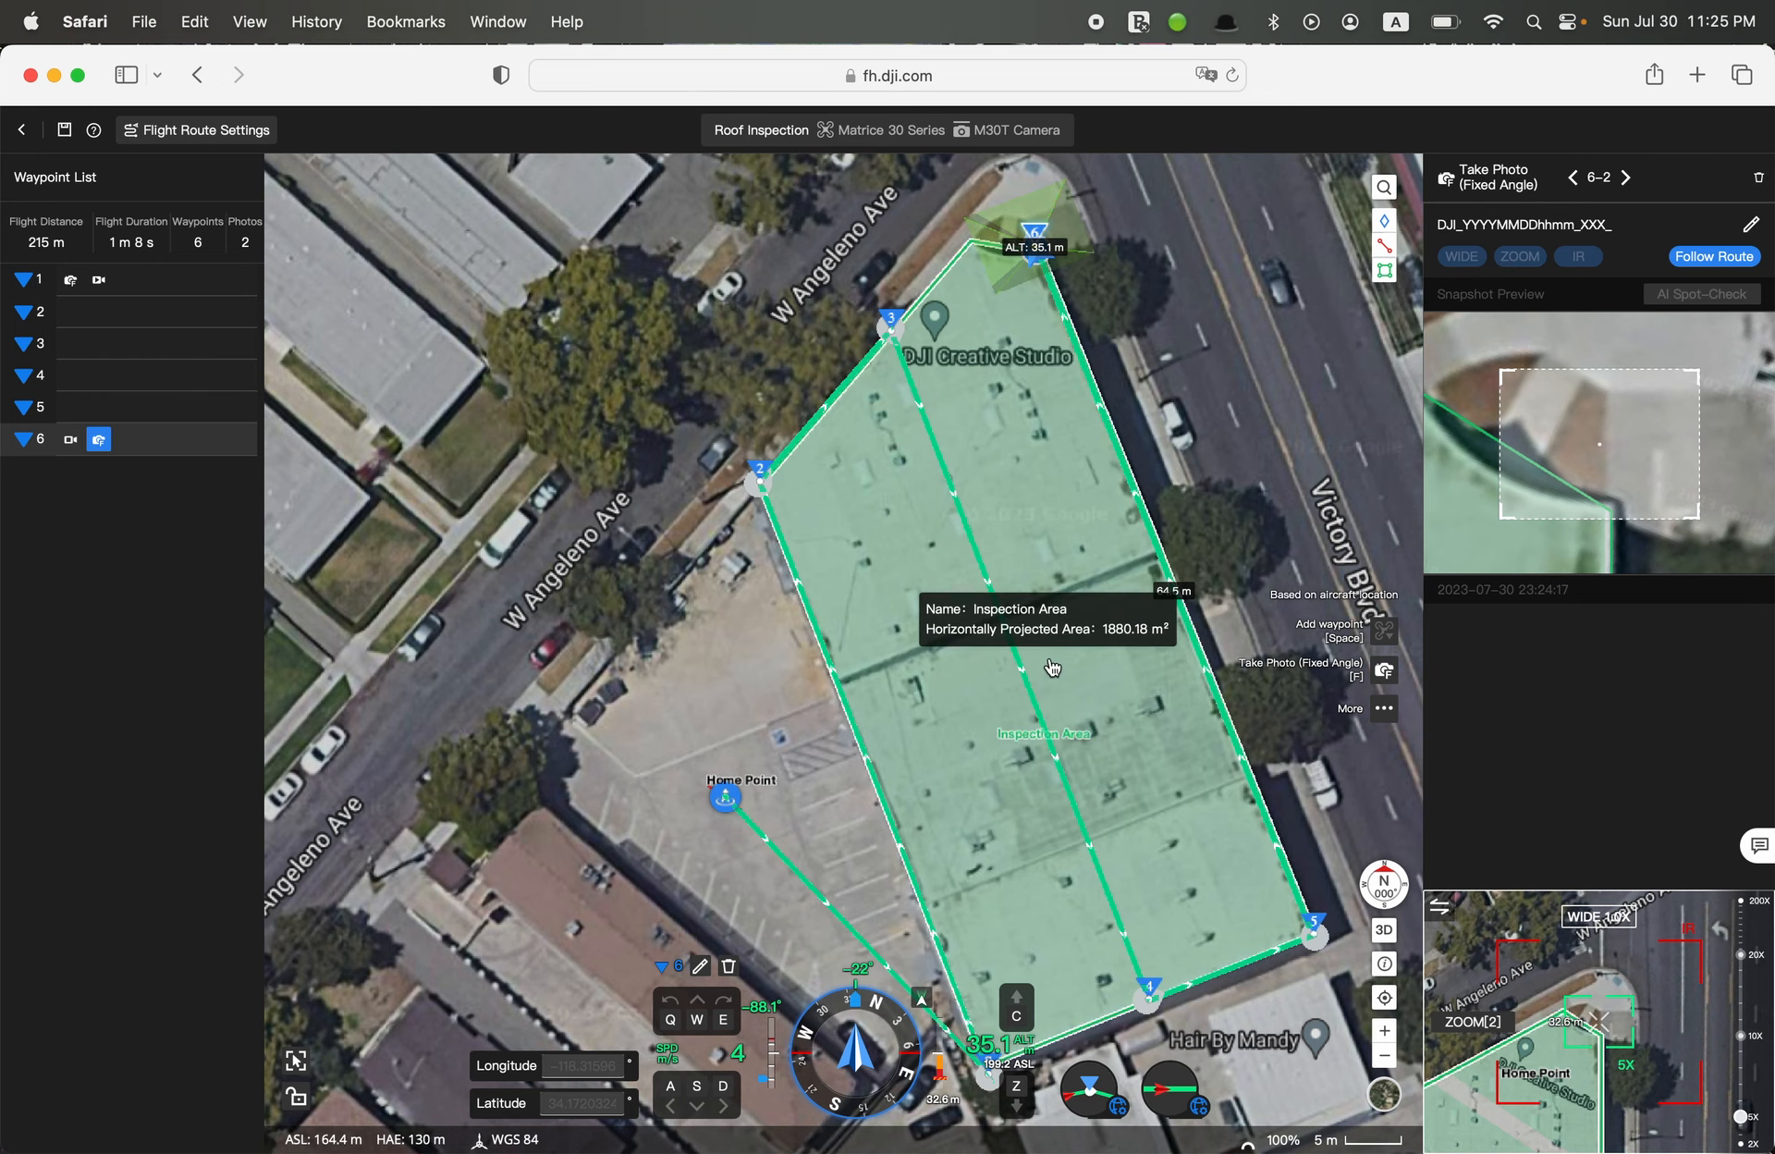
Insert a new waypoint after Waypoint 3, about 28.8 m along the leg toward the fourth waypoint, and delete it again
left_click(159, 349)
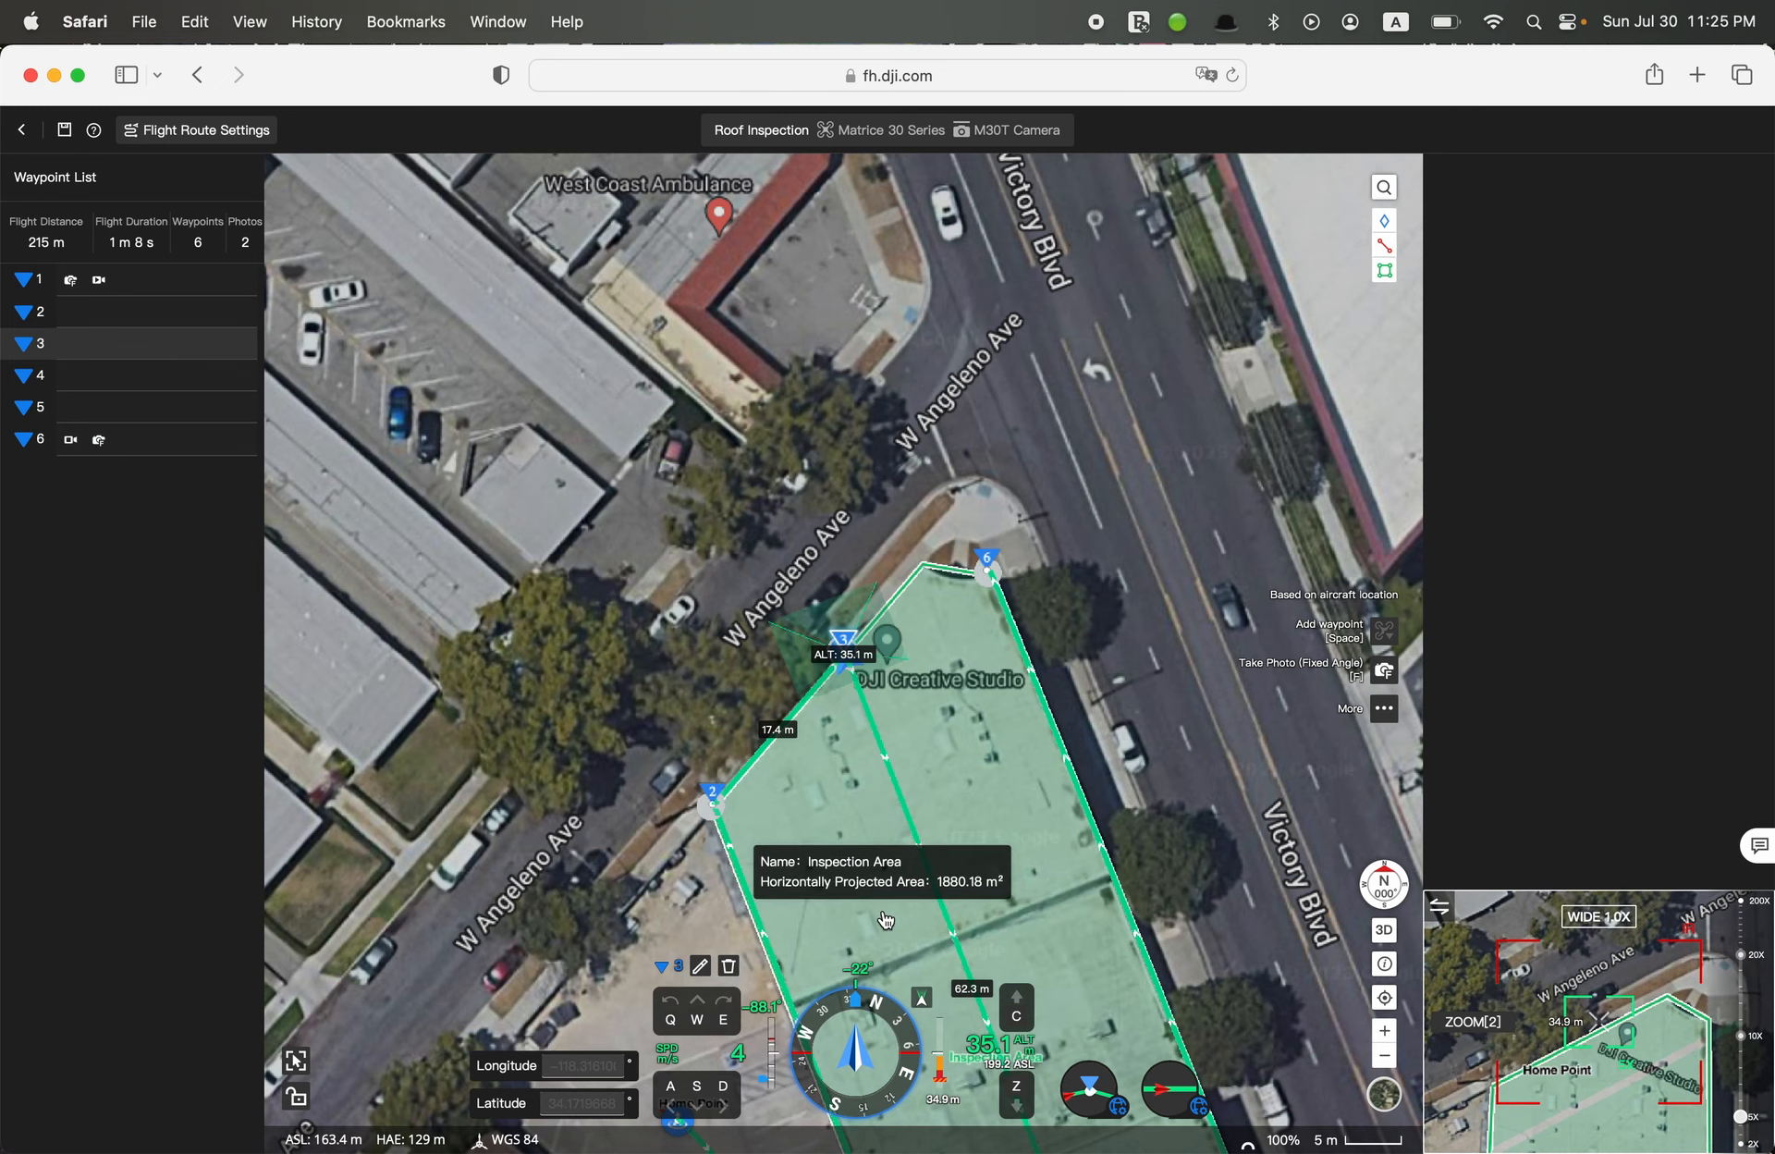
left_click_drag(784, 935, 781, 658)
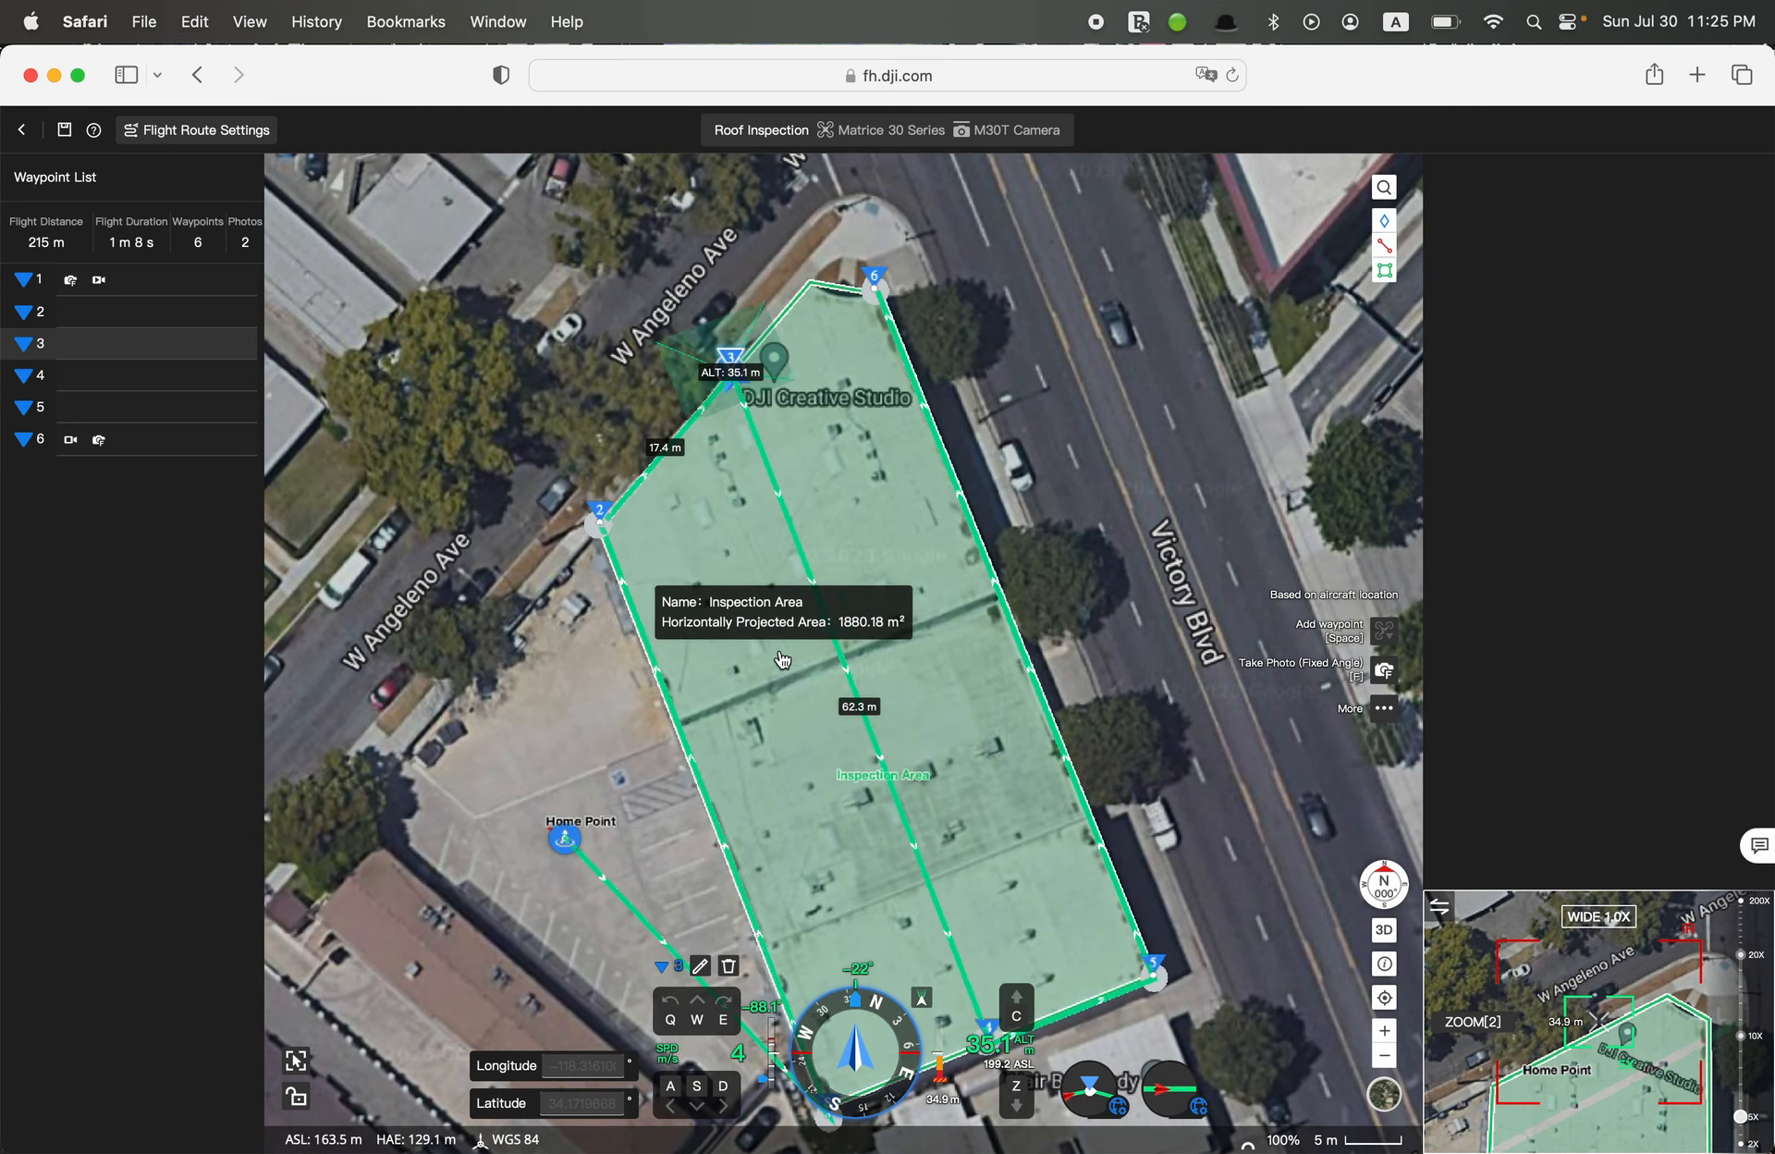
right_click(760, 650)
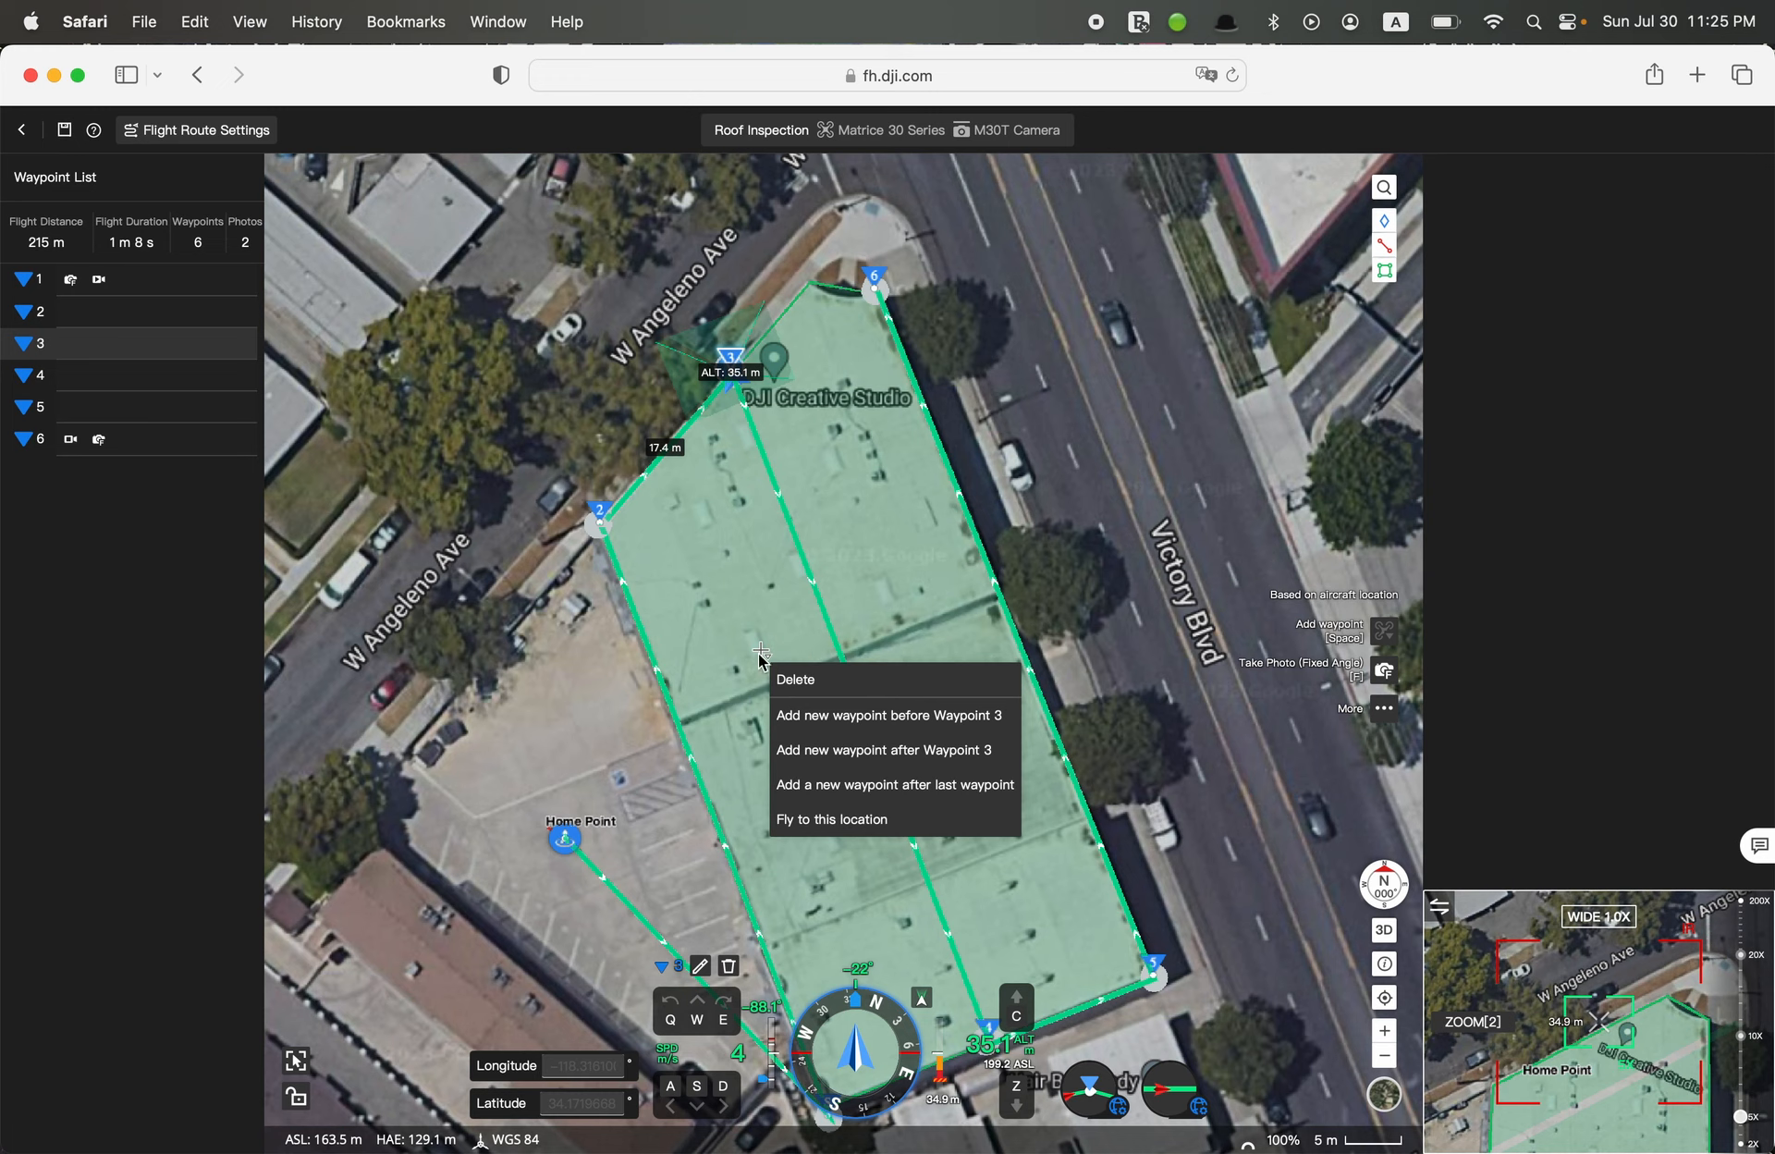
left_click(772, 635)
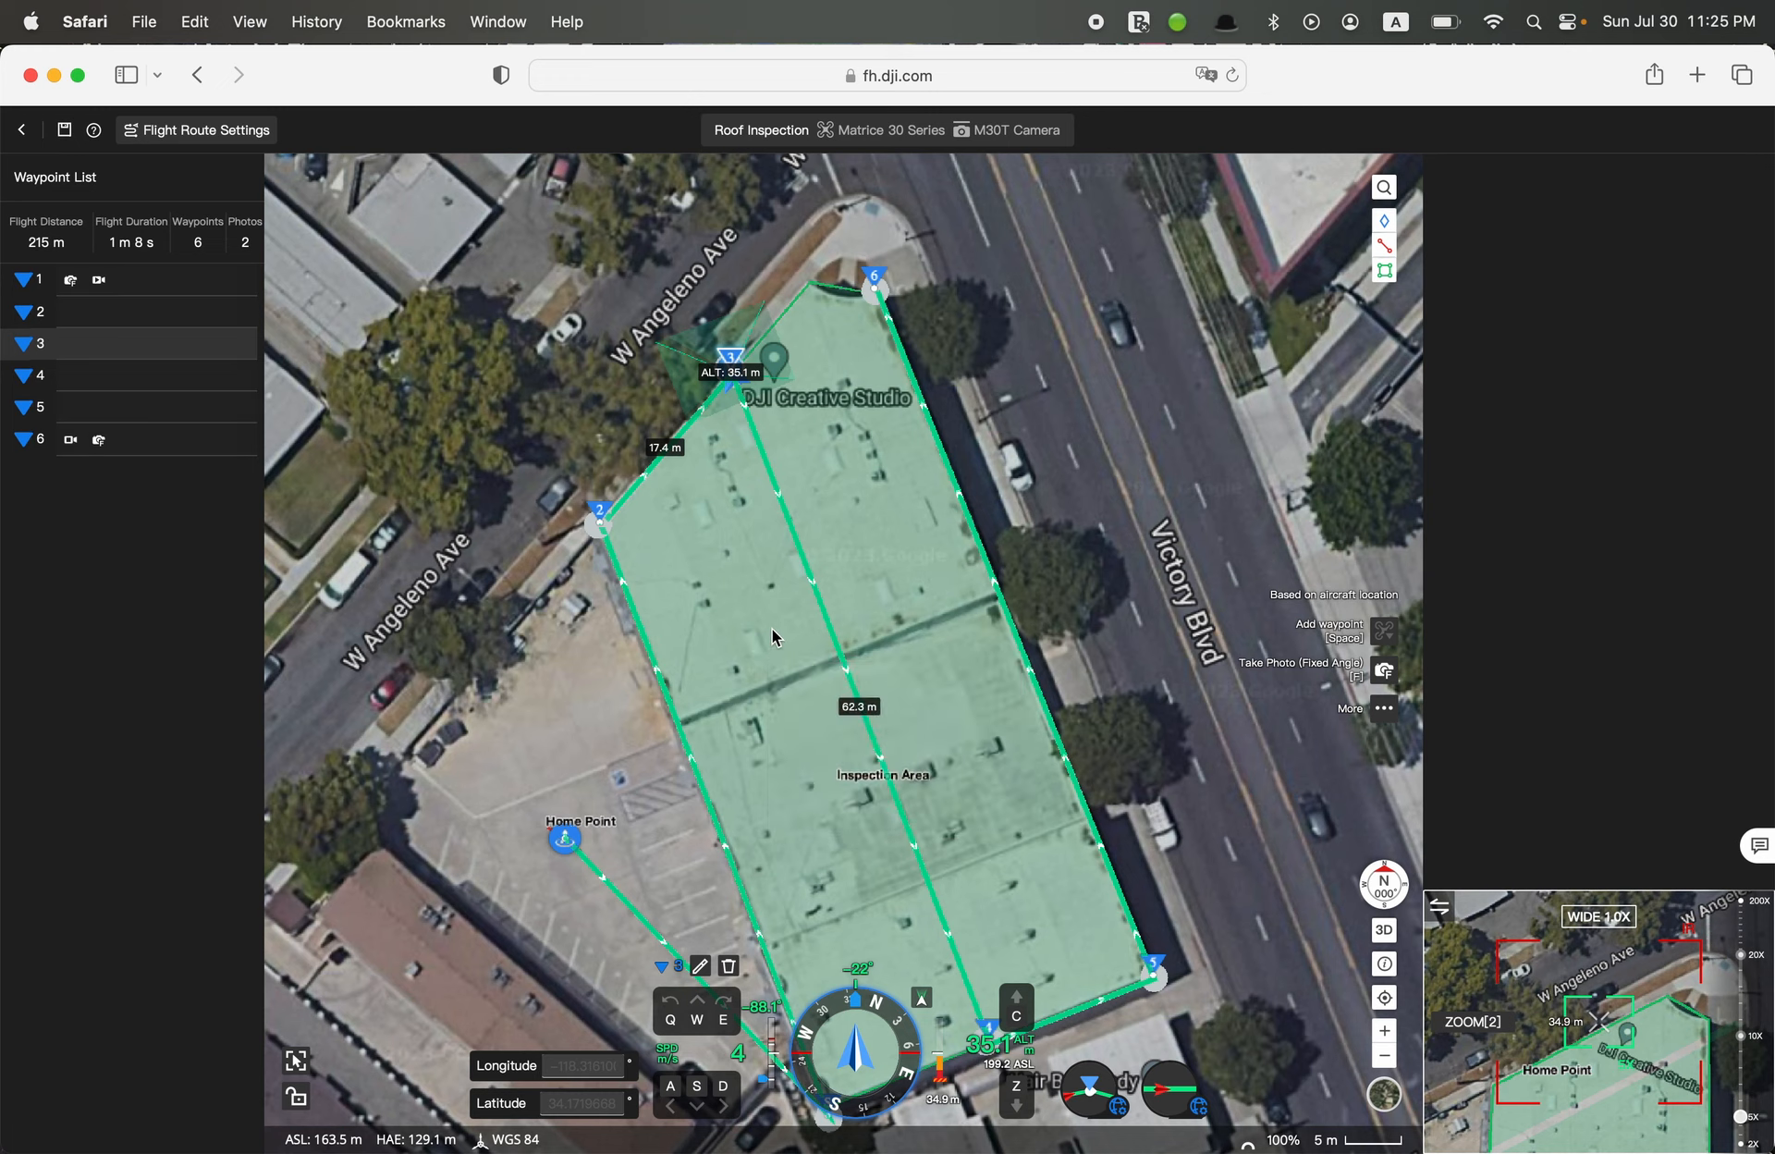
right_click(853, 685)
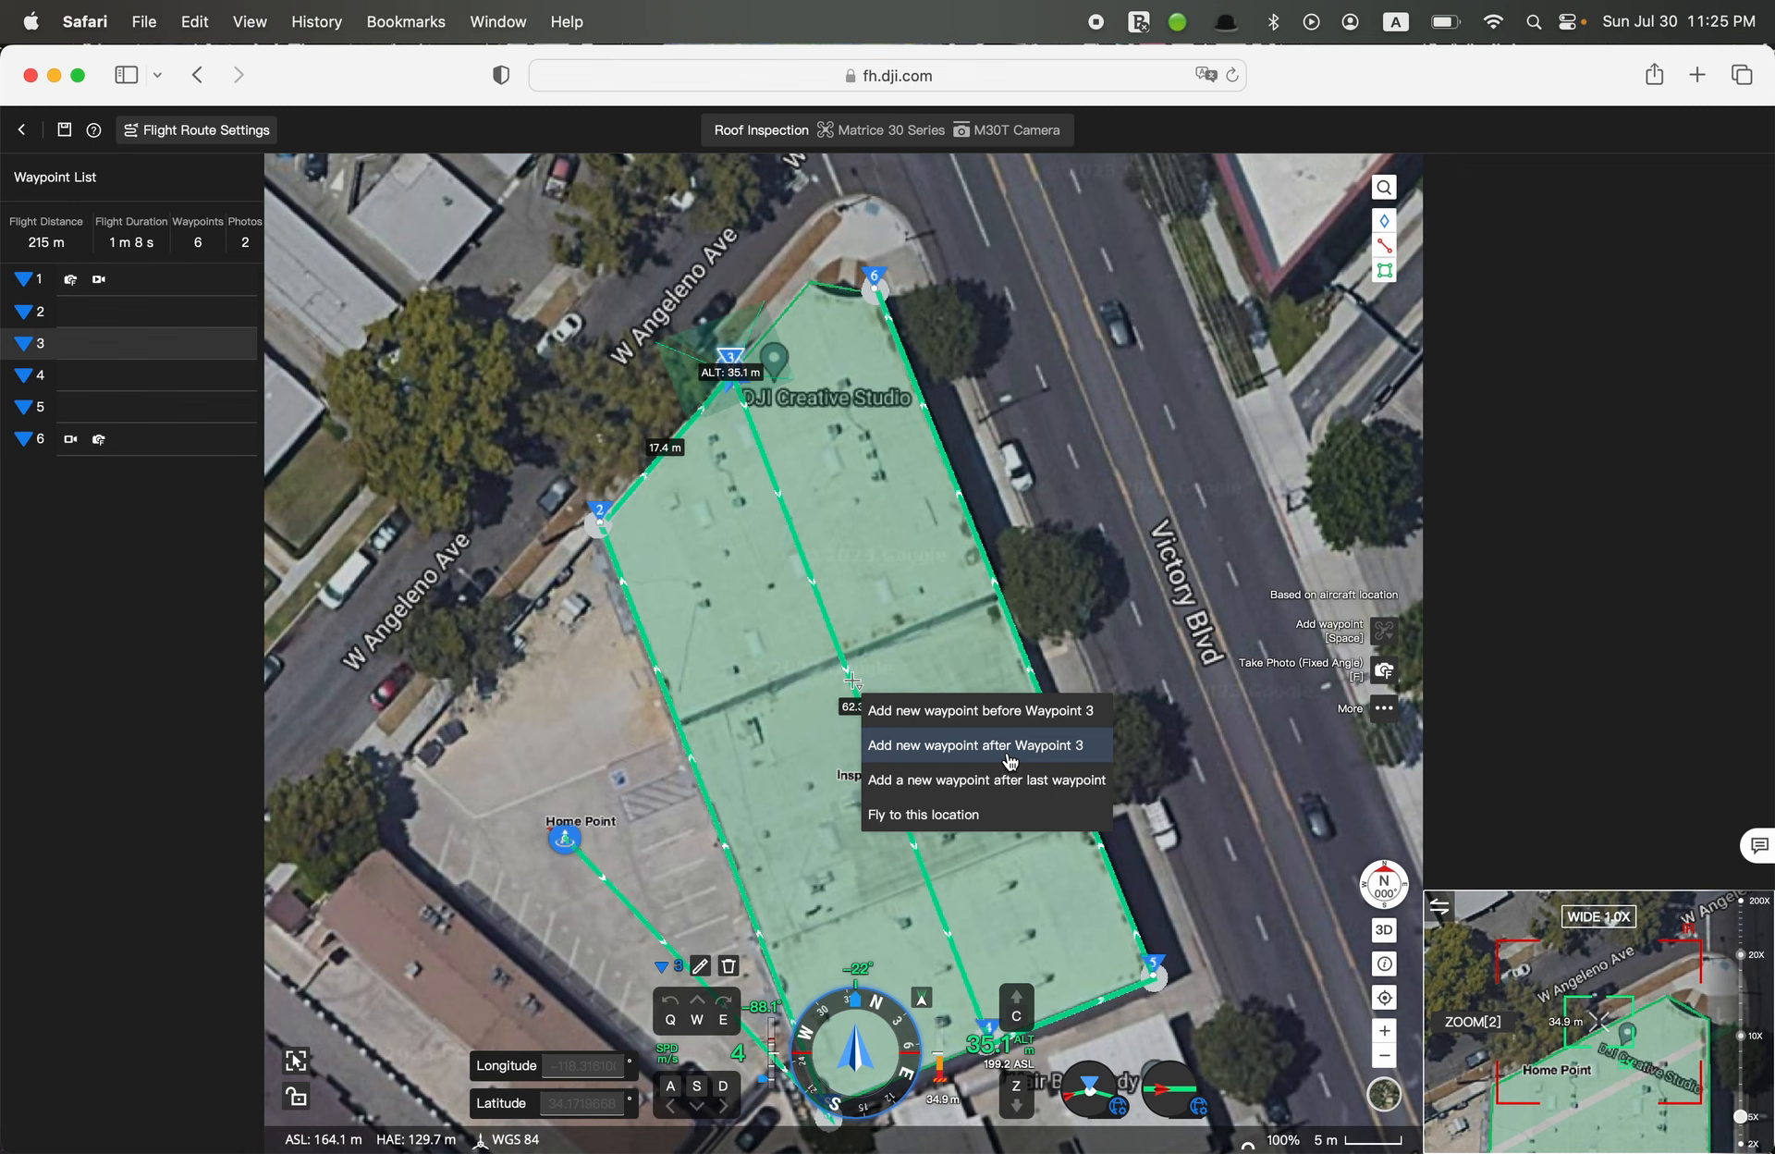
left_click(1024, 760)
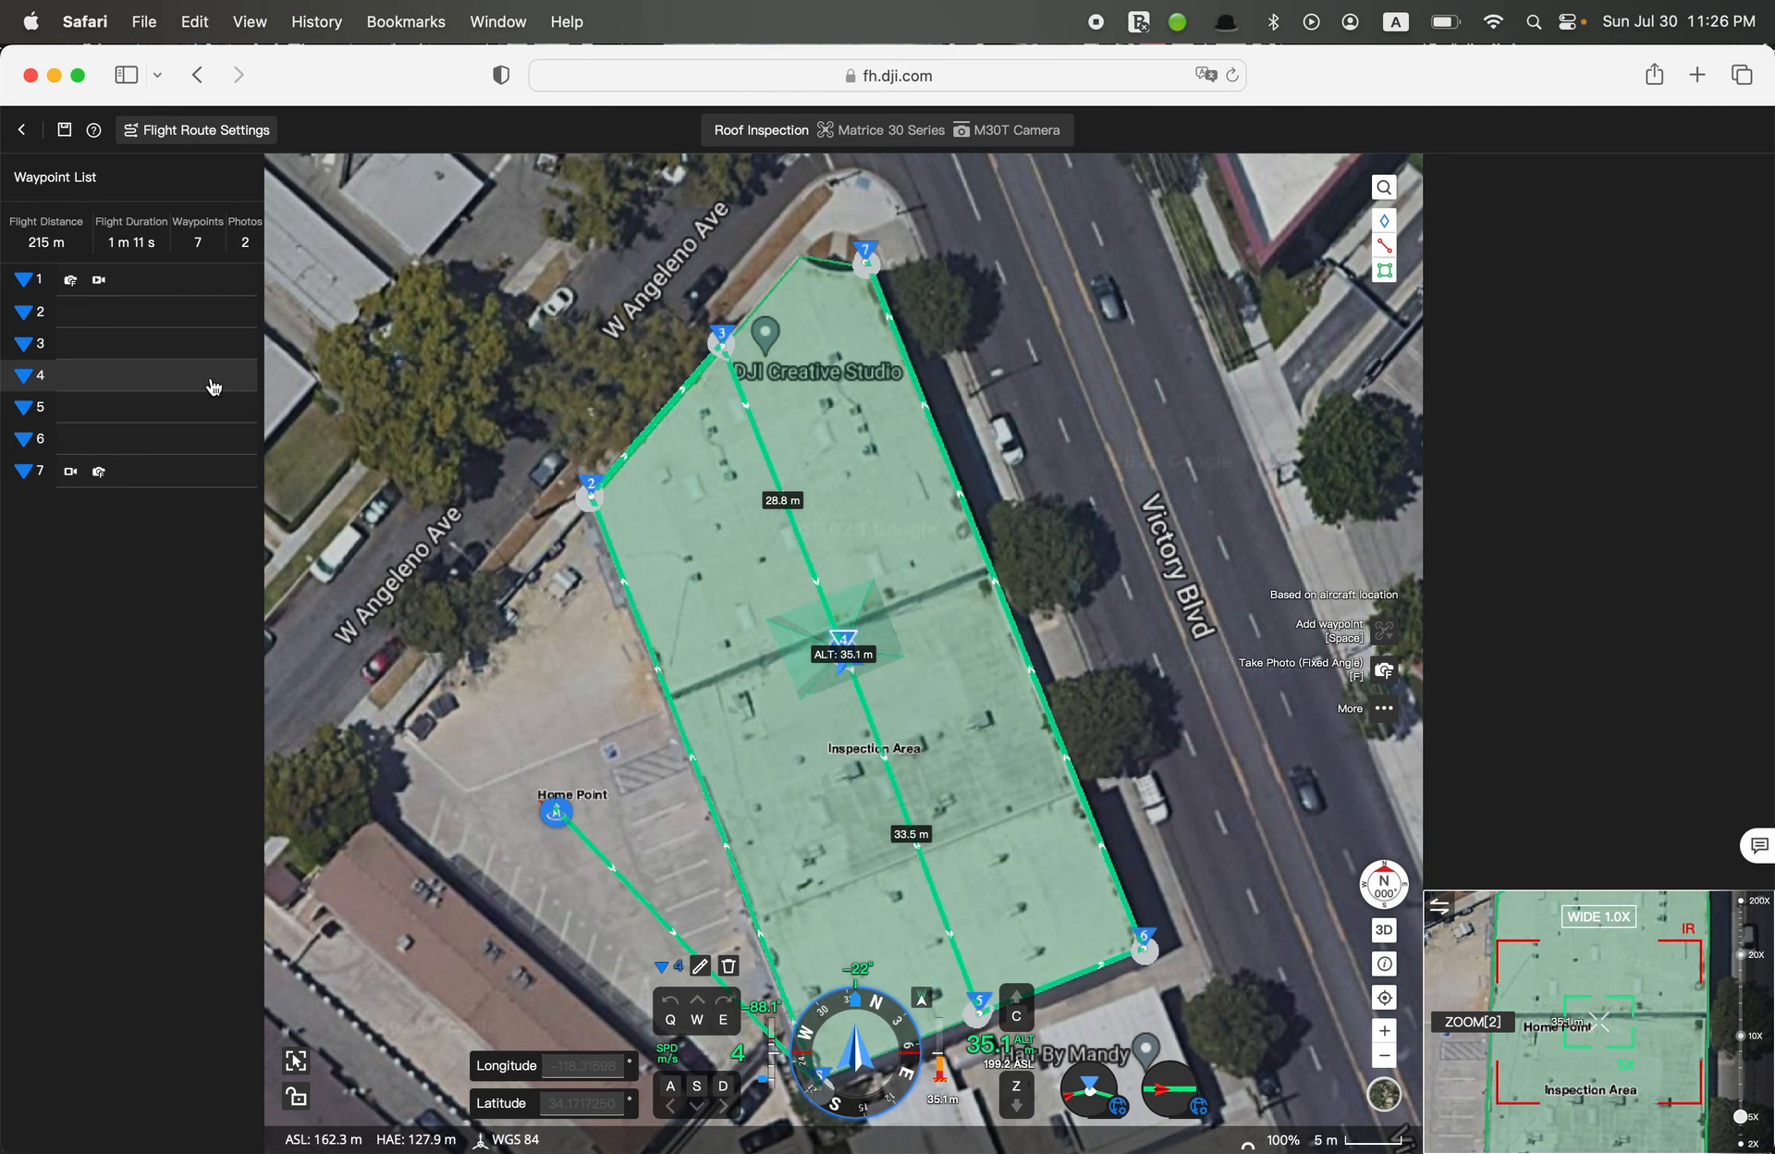
left_click(730, 966)
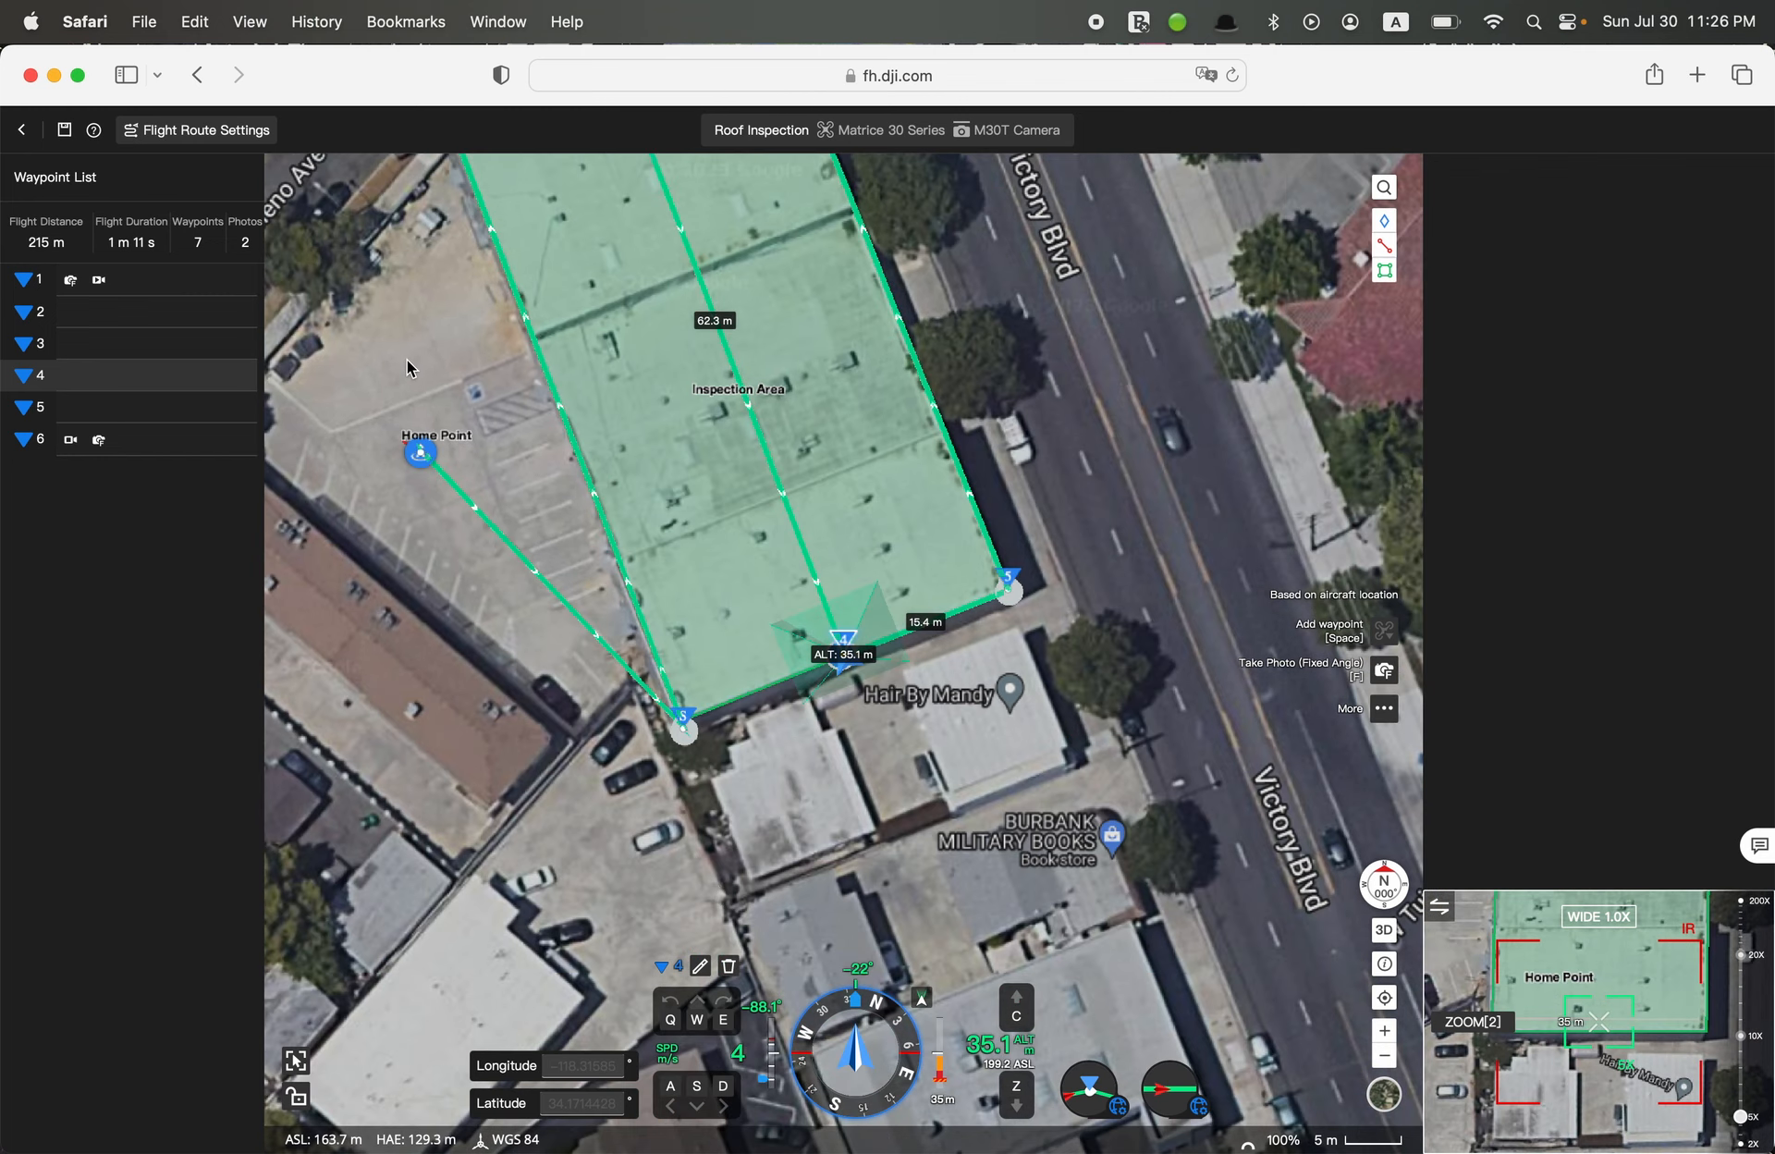
Add a new waypoint after the last waypoint, in the parking lot just north of the Home Point, about 48.2 m from the sixth
left_click_drag(434, 366, 659, 486)
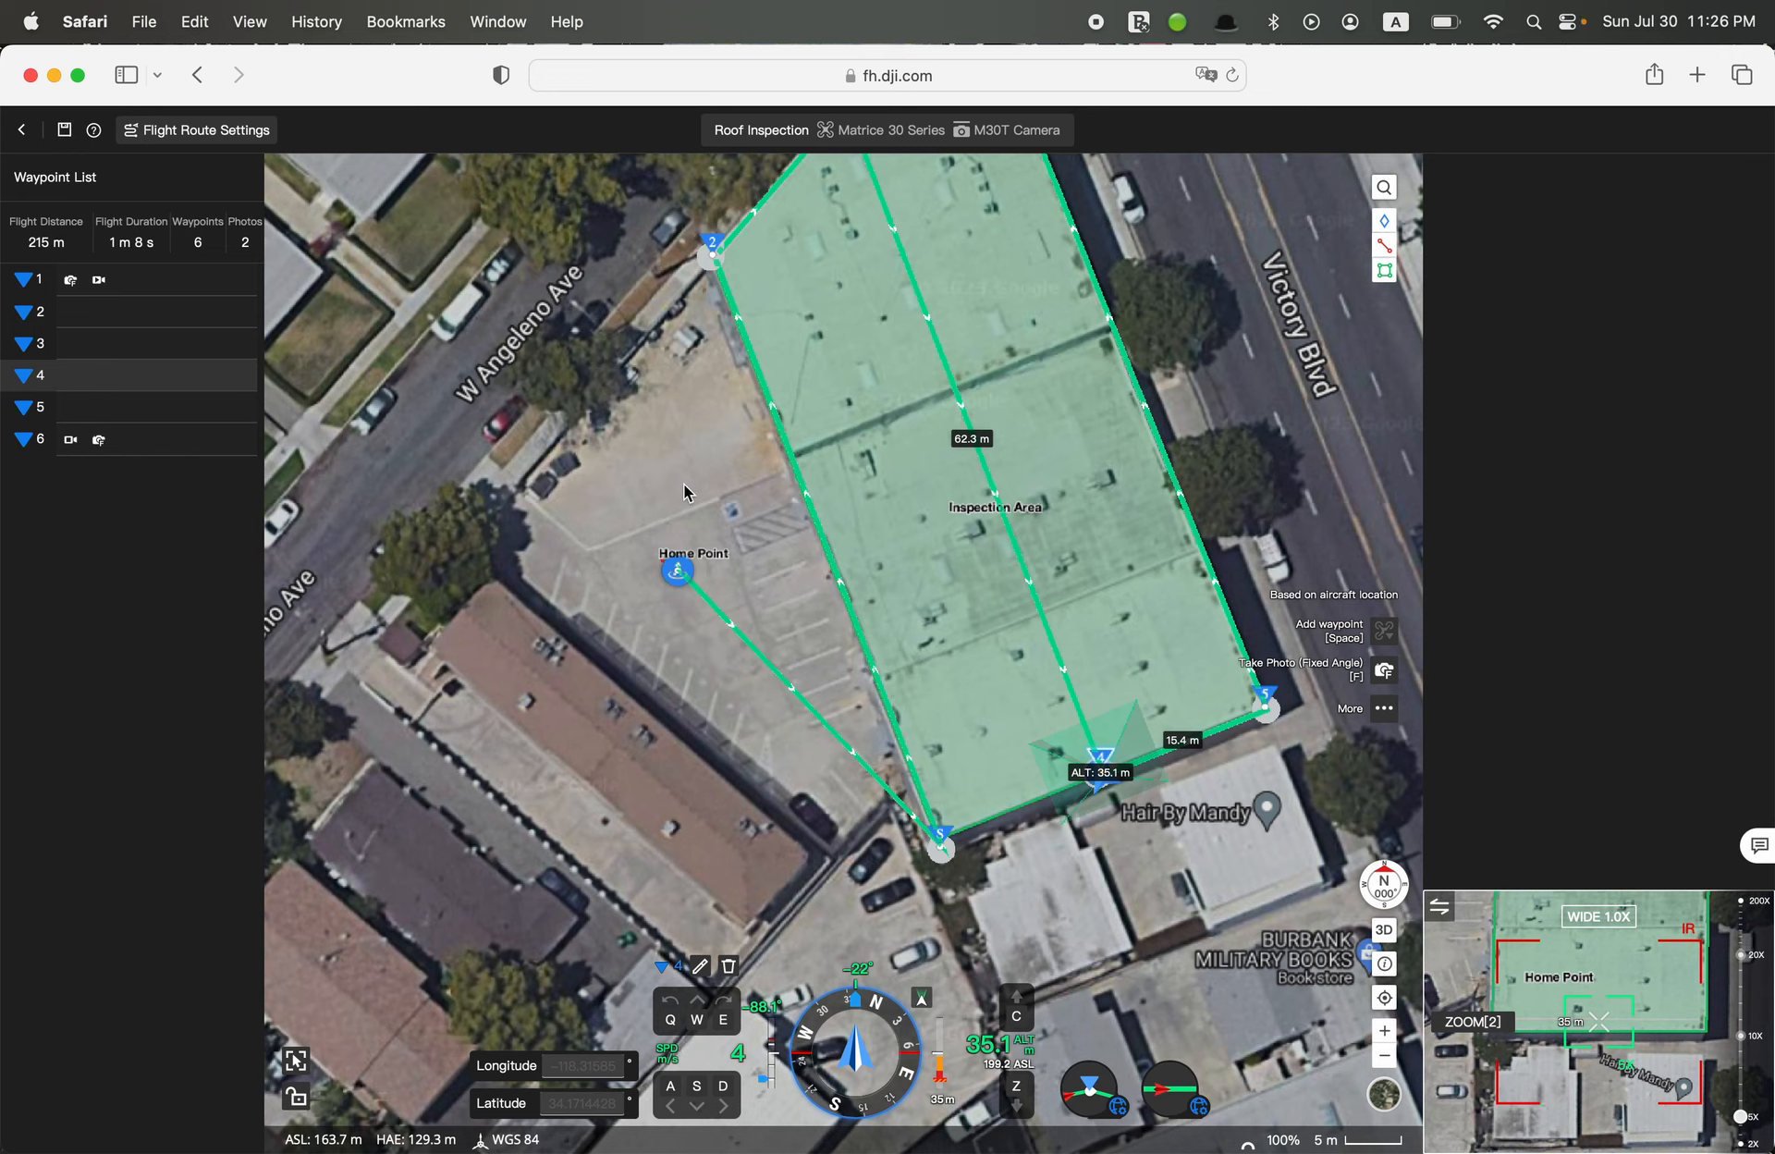
right_click(684, 488)
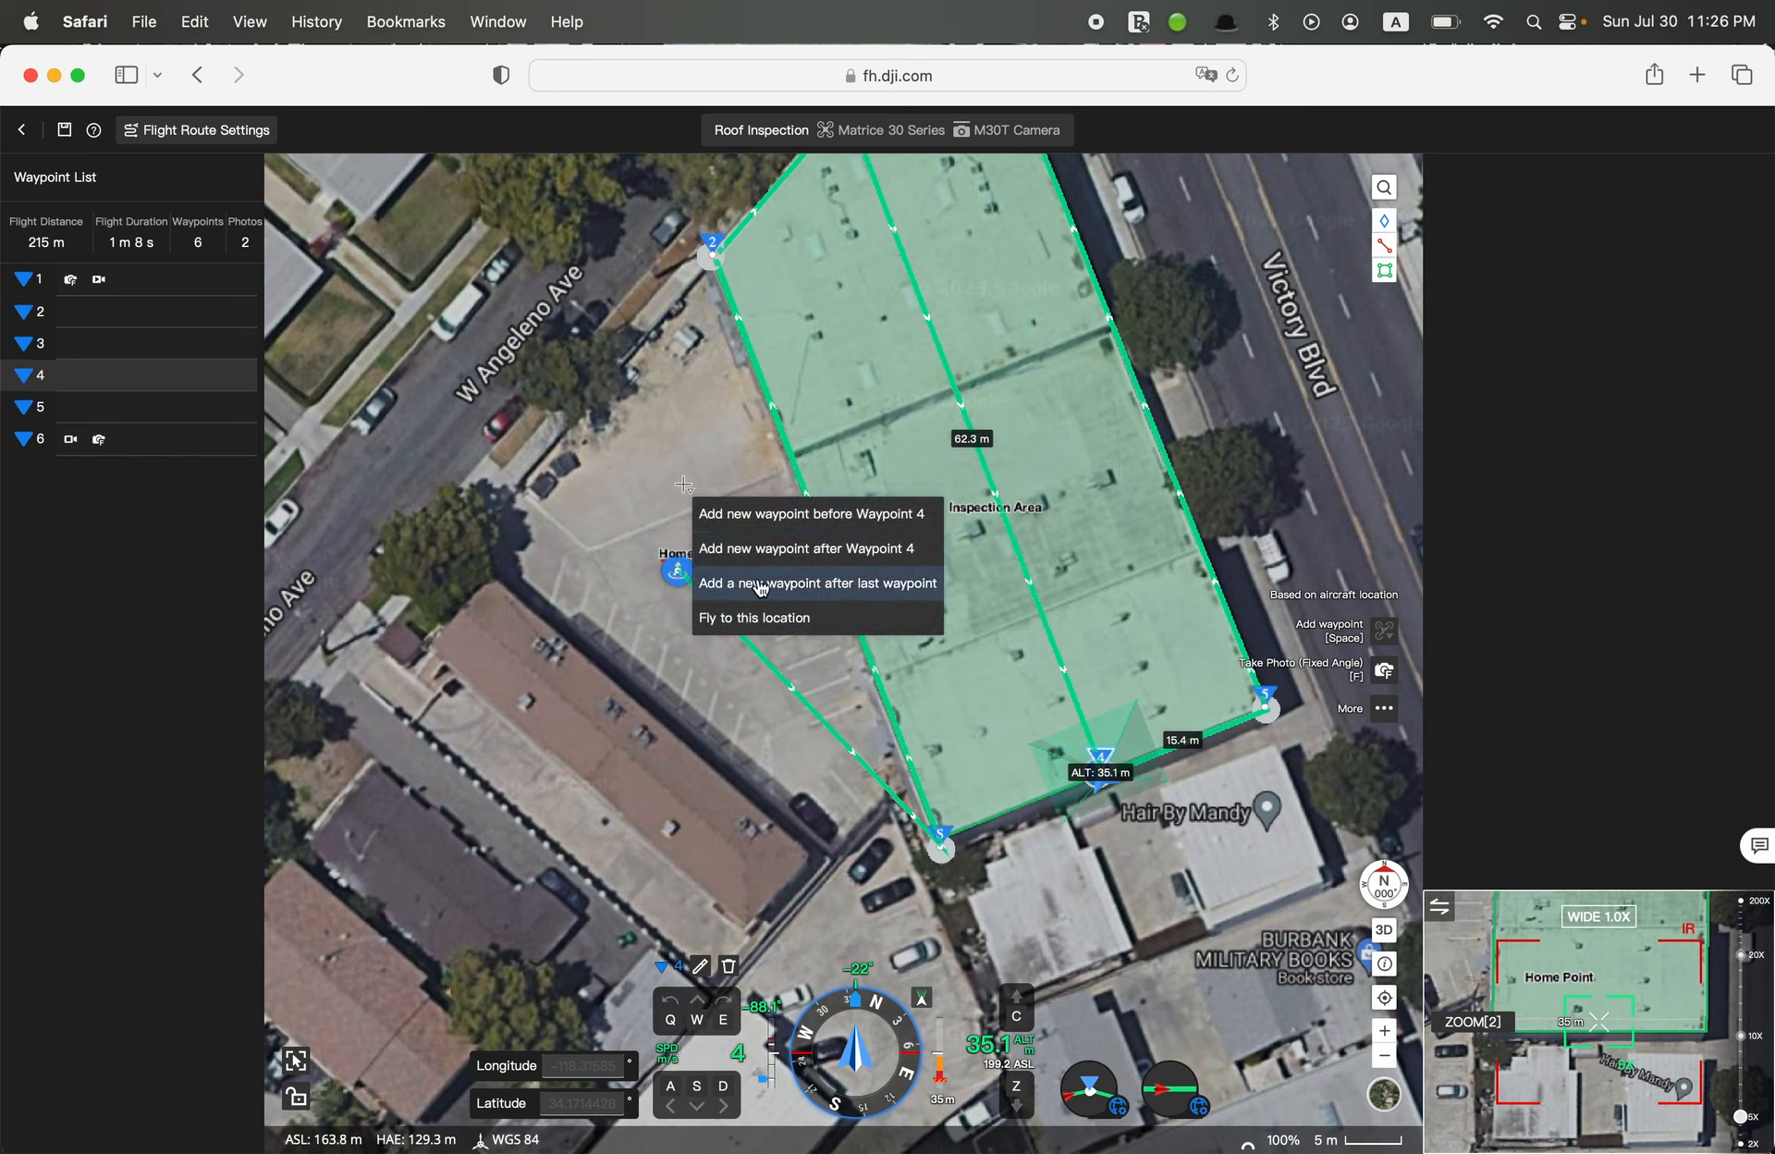
left_click(850, 583)
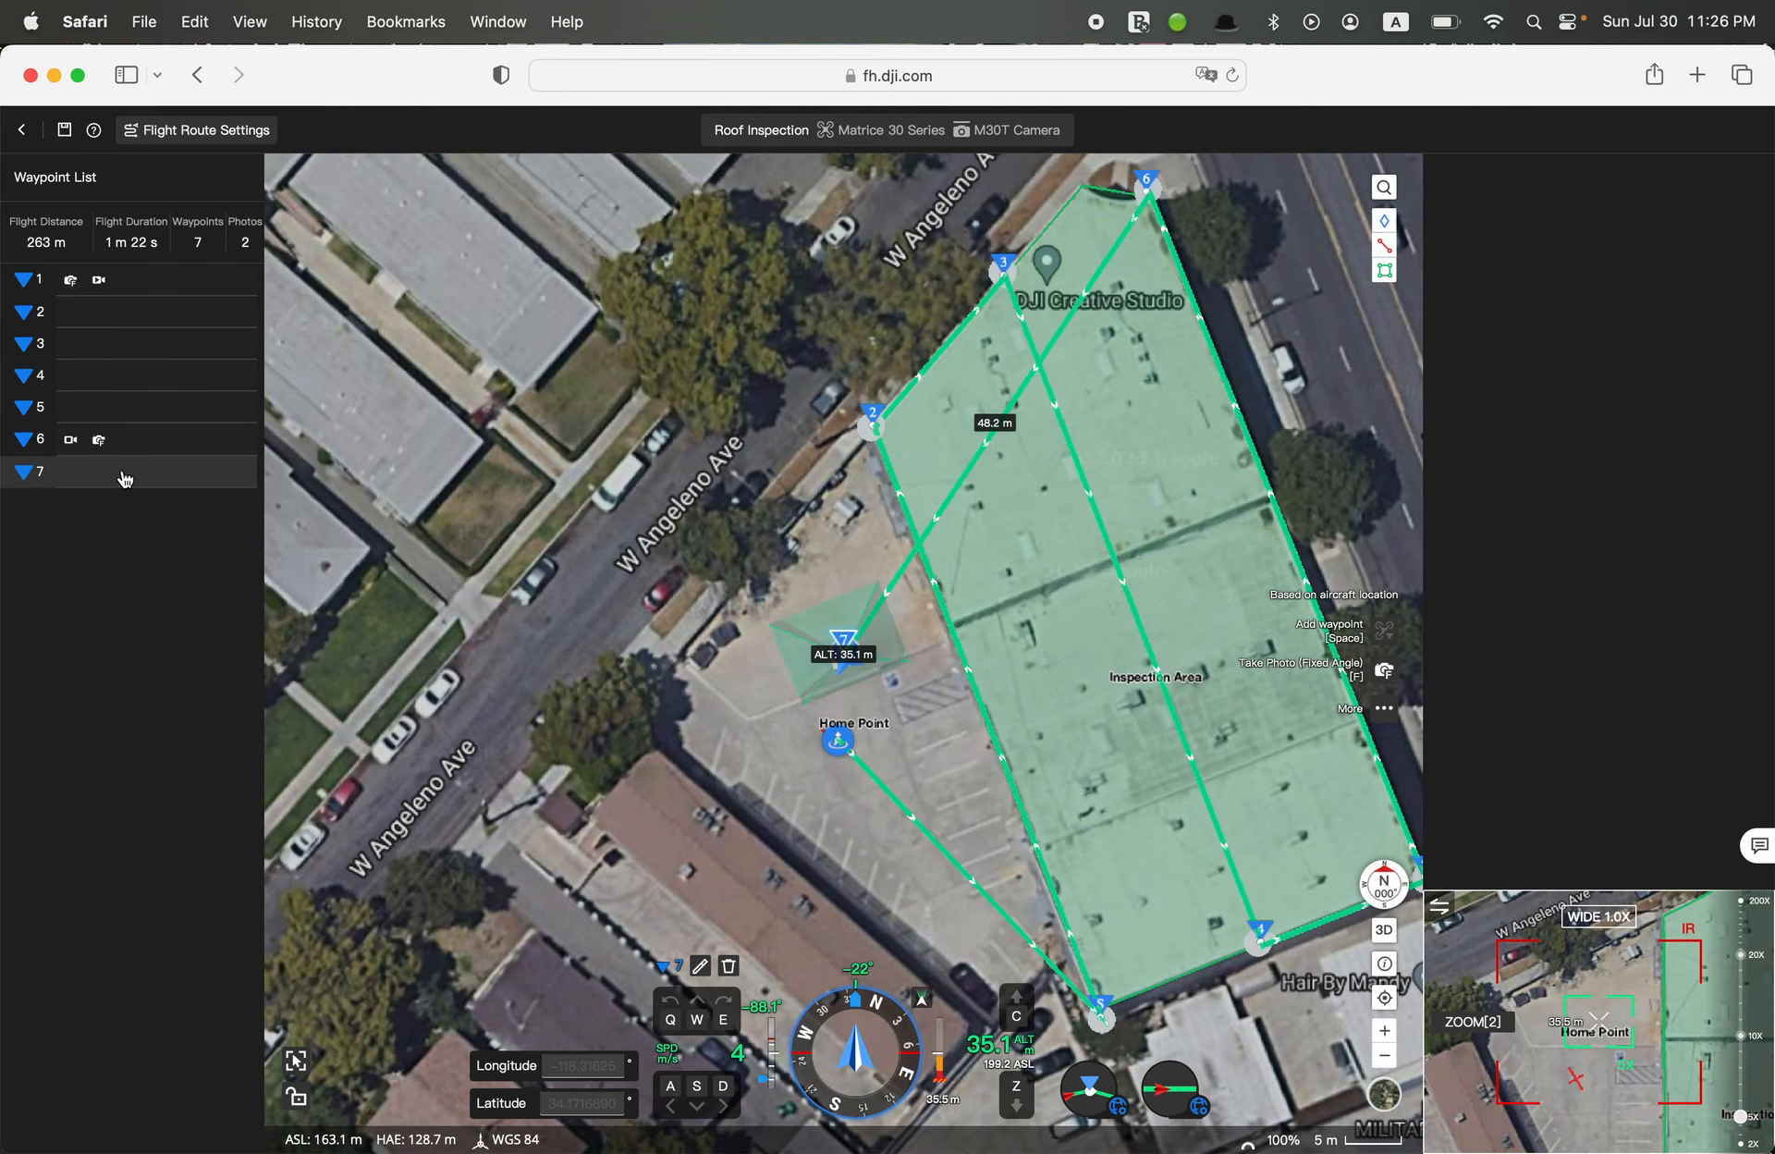
Set the seventh waypoint's altitude to 15 m and view the details of the route warning
left_click(702, 967)
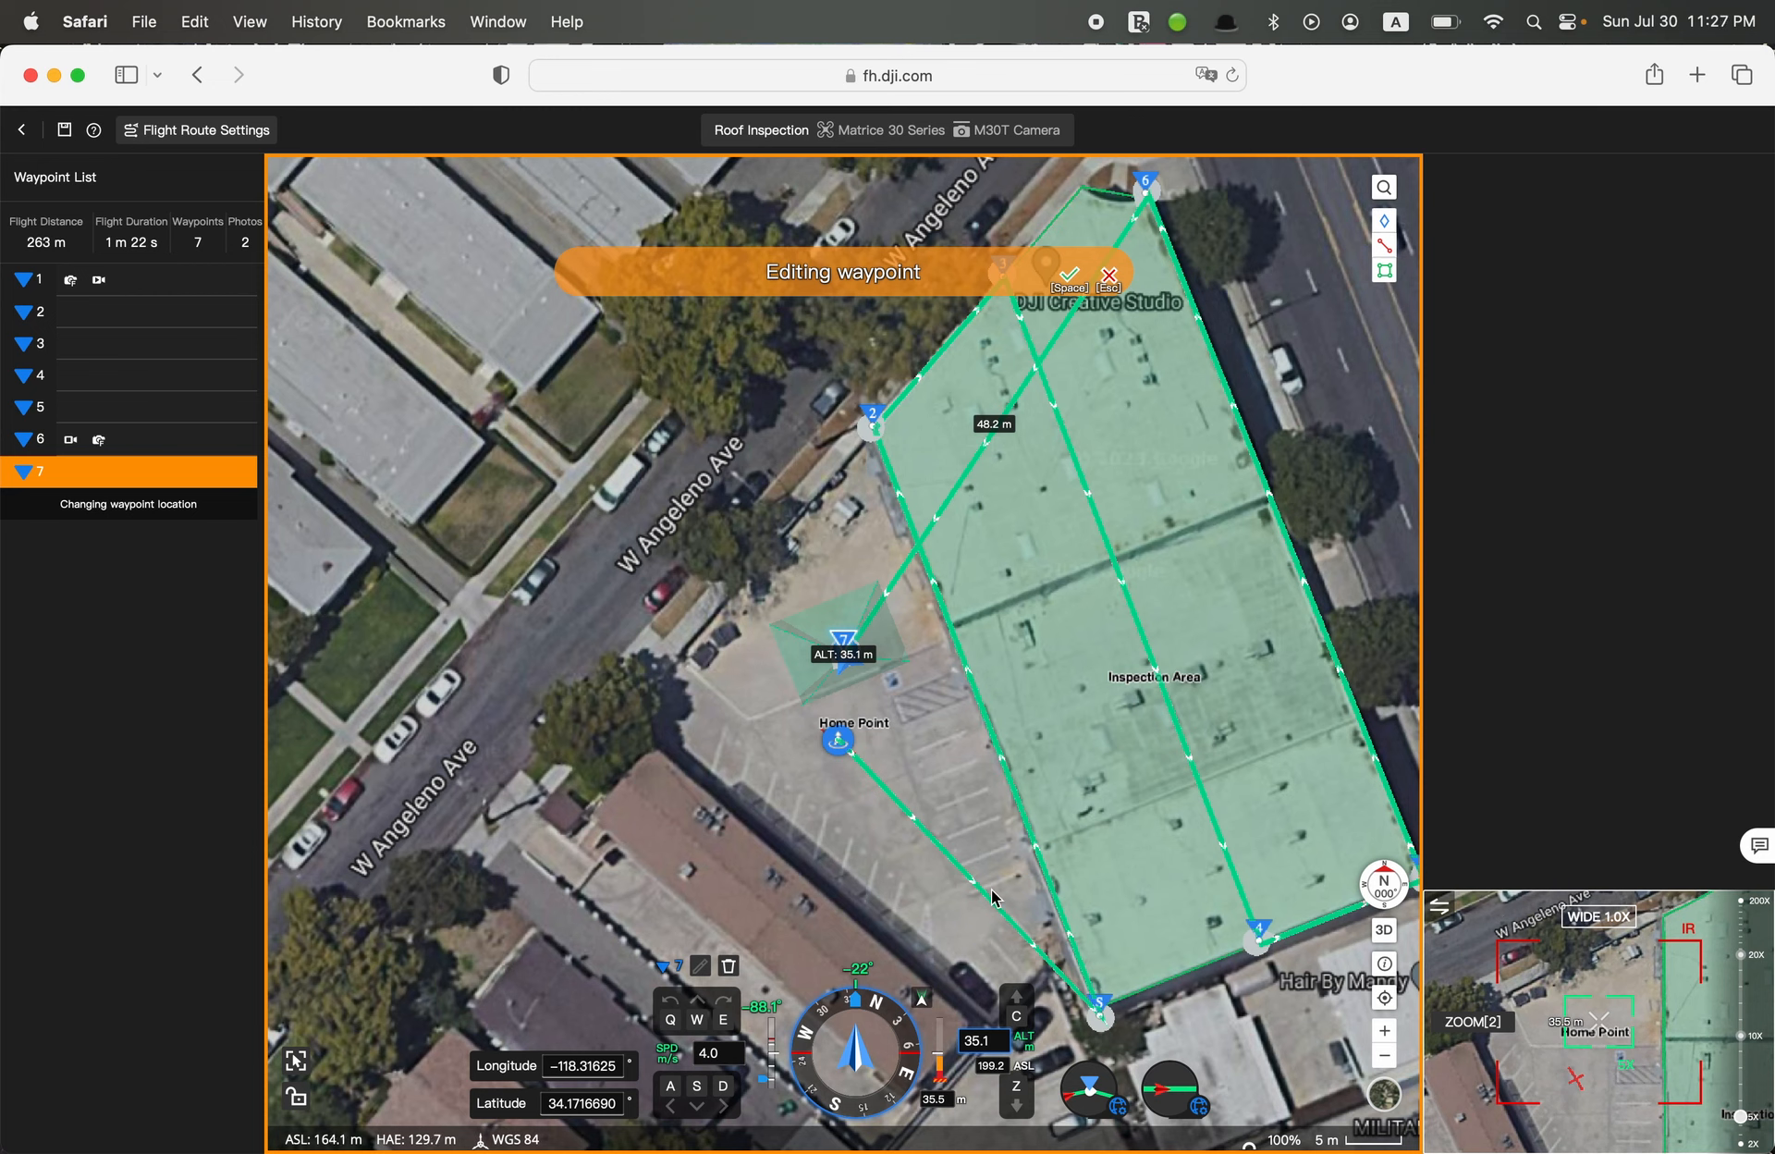
double_click(991, 1037)
type("15")
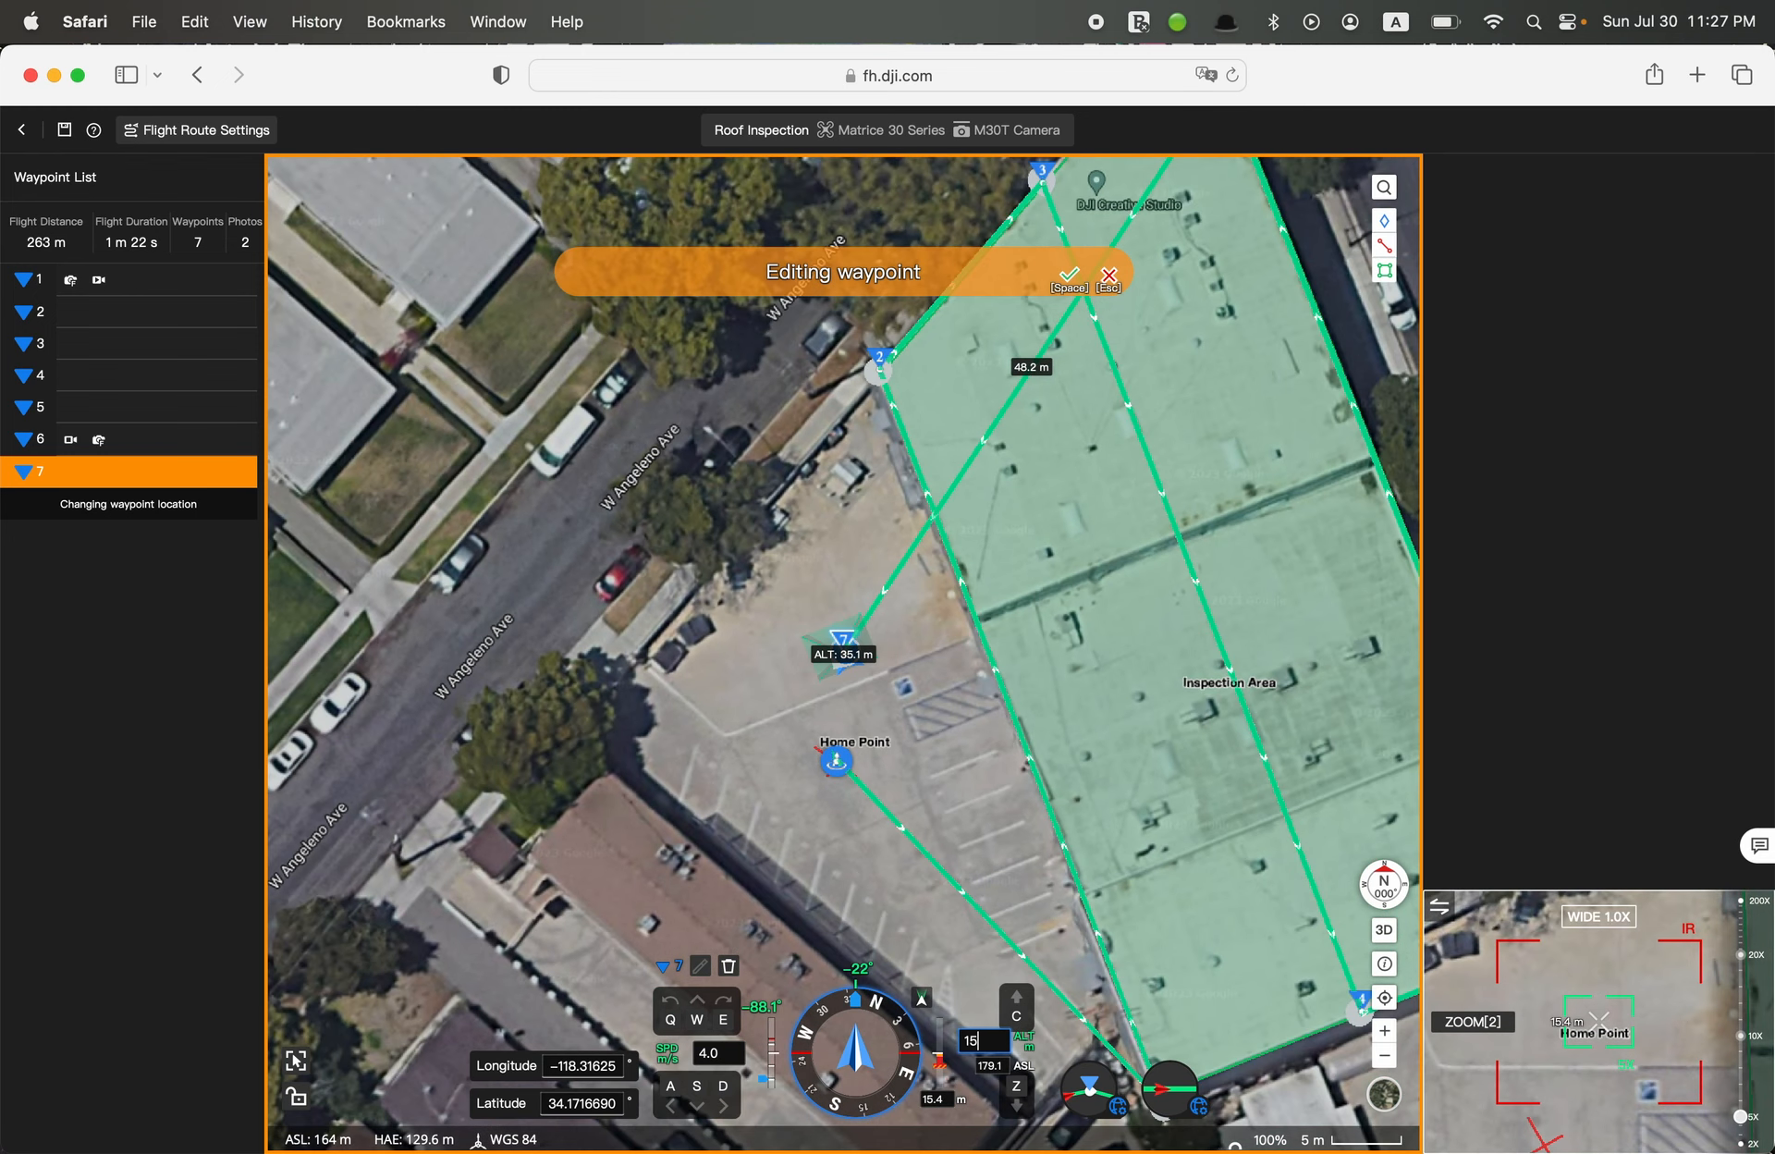
left_click(1069, 276)
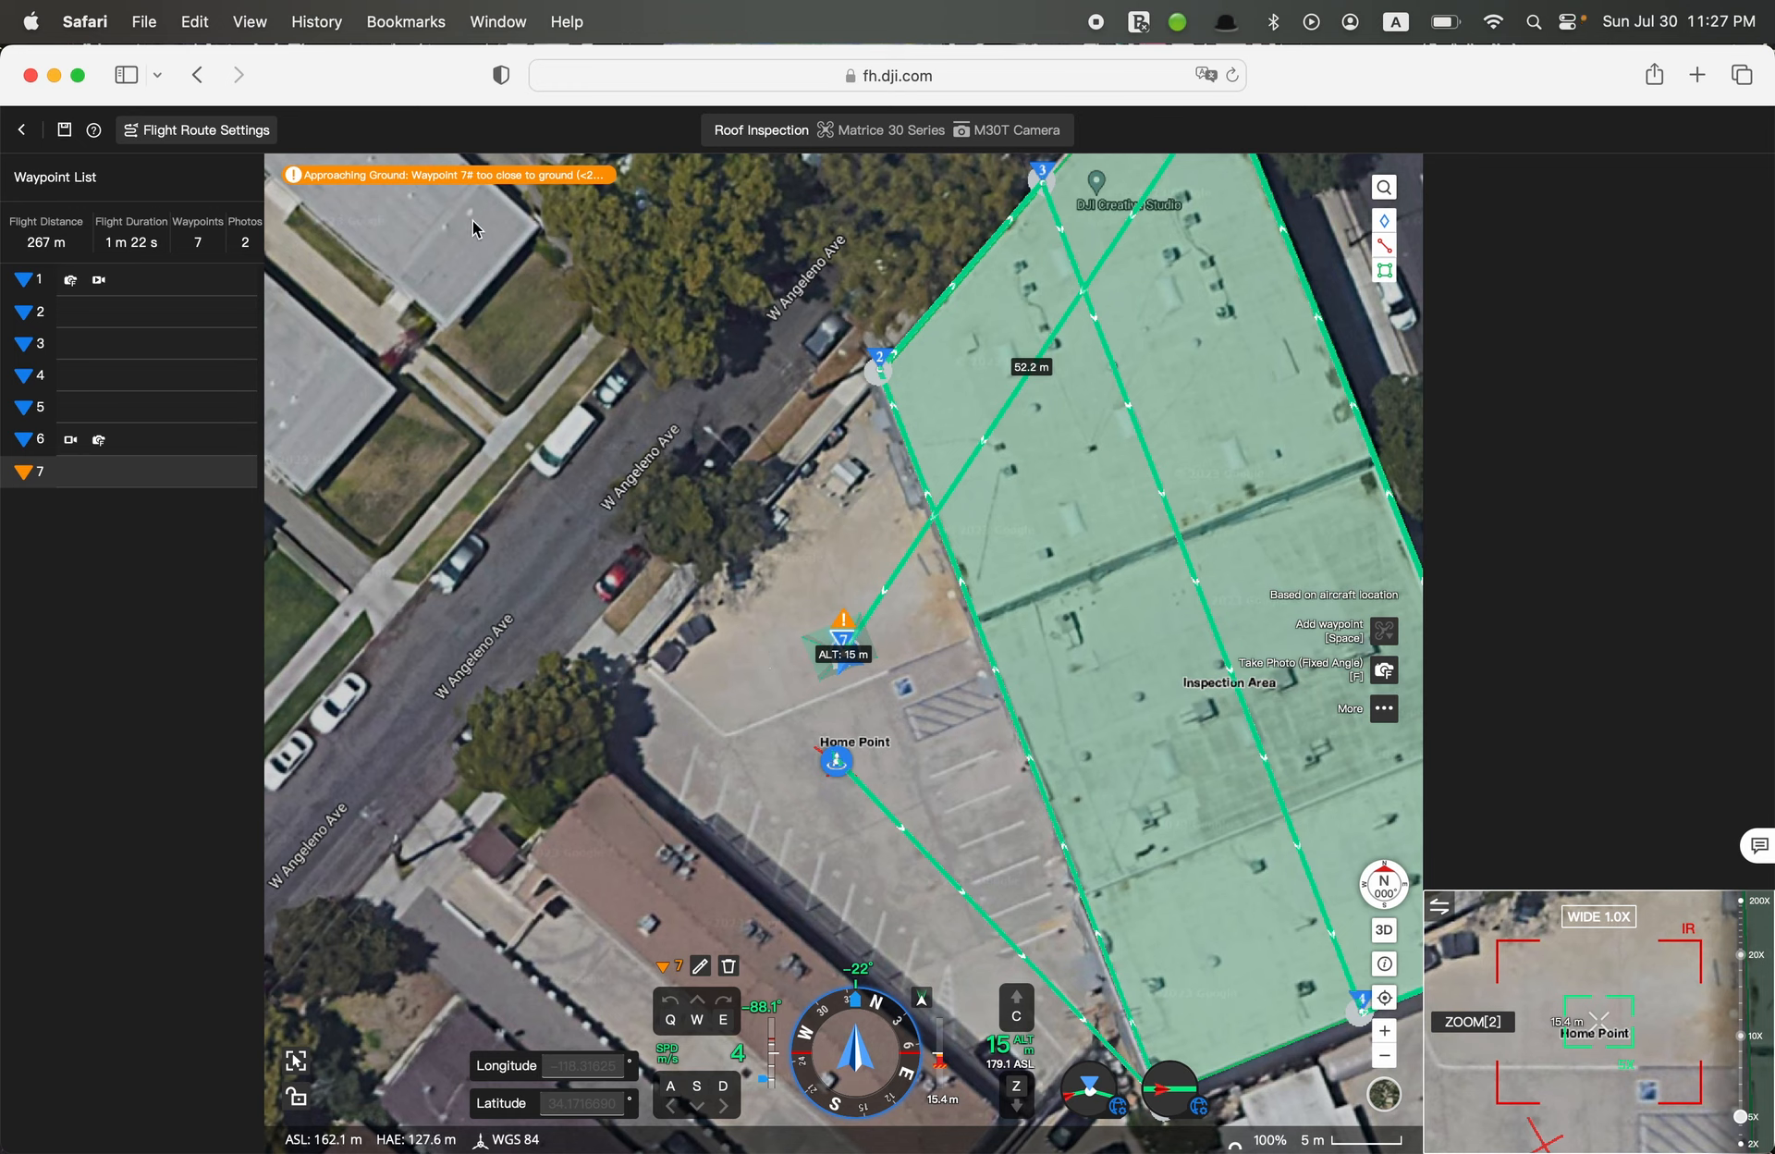
mouse_move(475, 182)
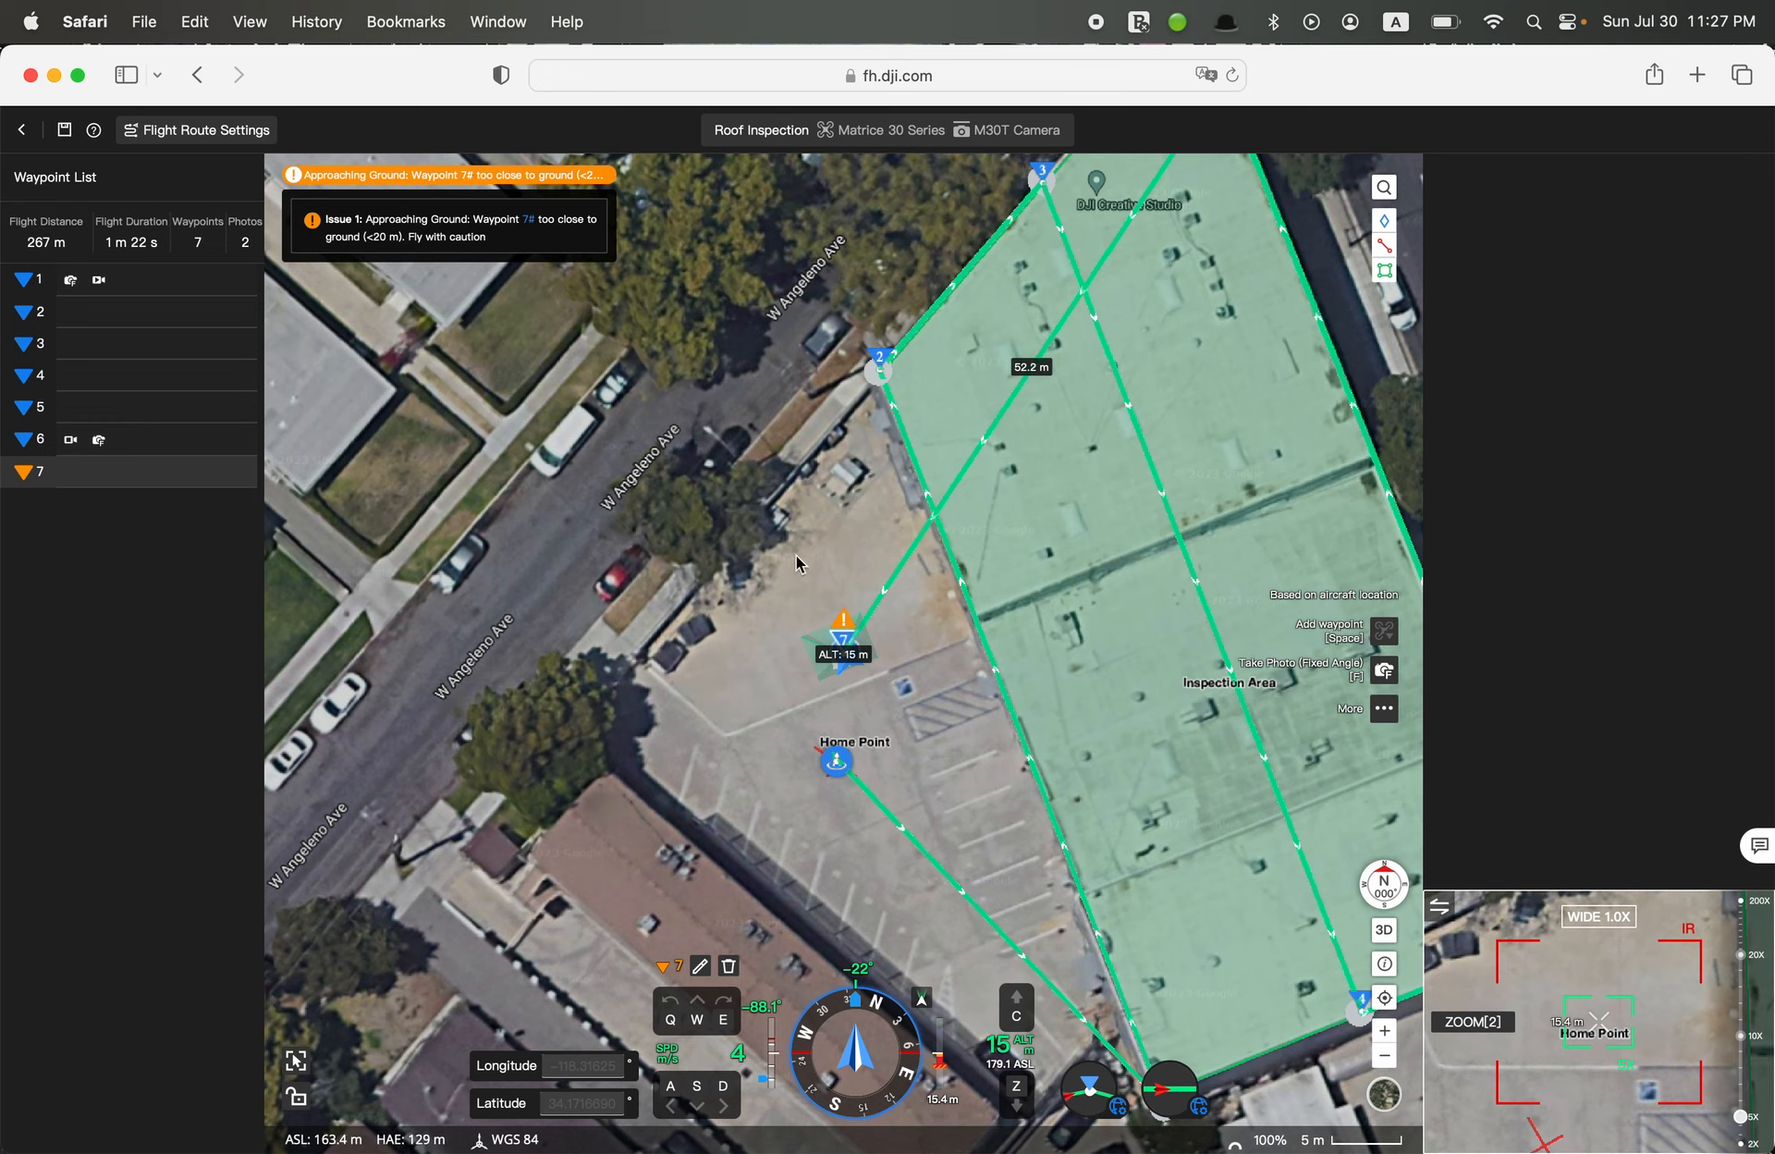
left_click(538, 179)
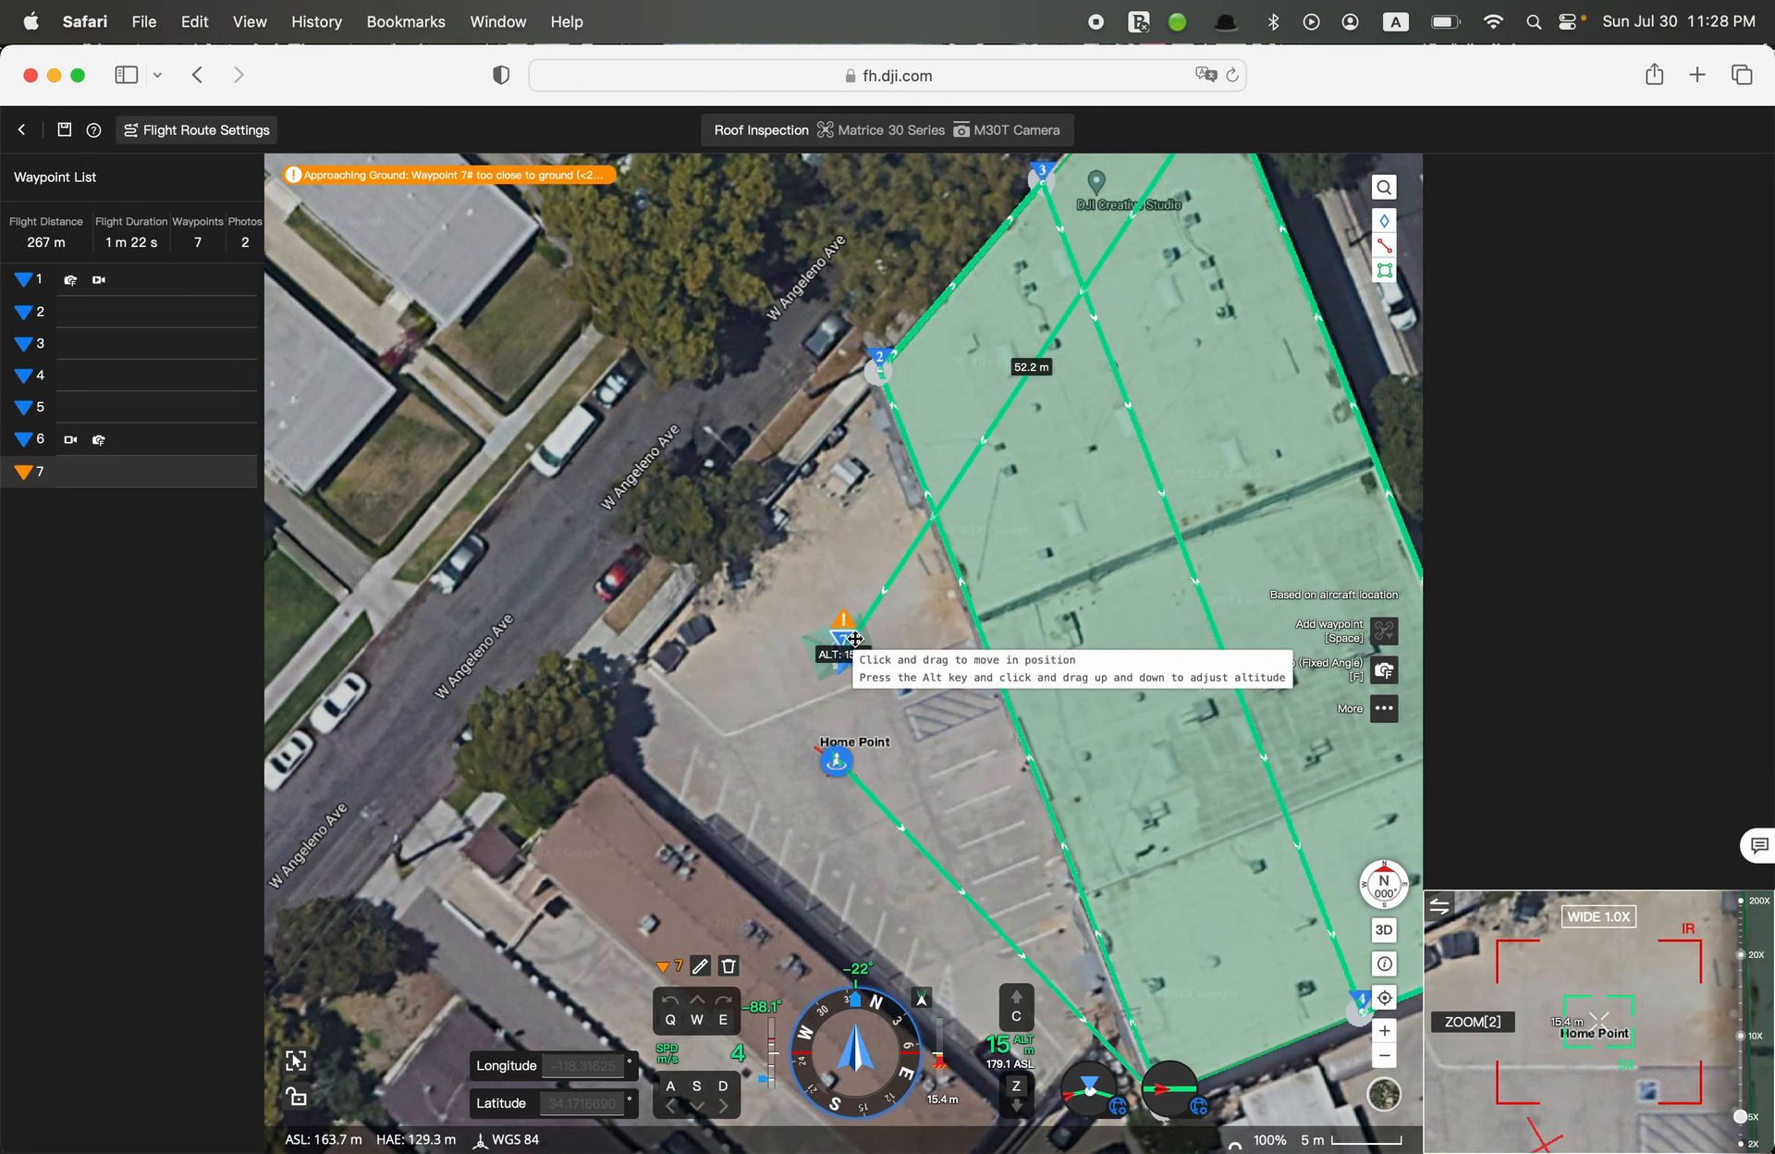
Shift the seventh waypoint slightly west, to about 54.2 m from the sixth, and delete it from the route
left_click_drag(842, 636, 773, 640)
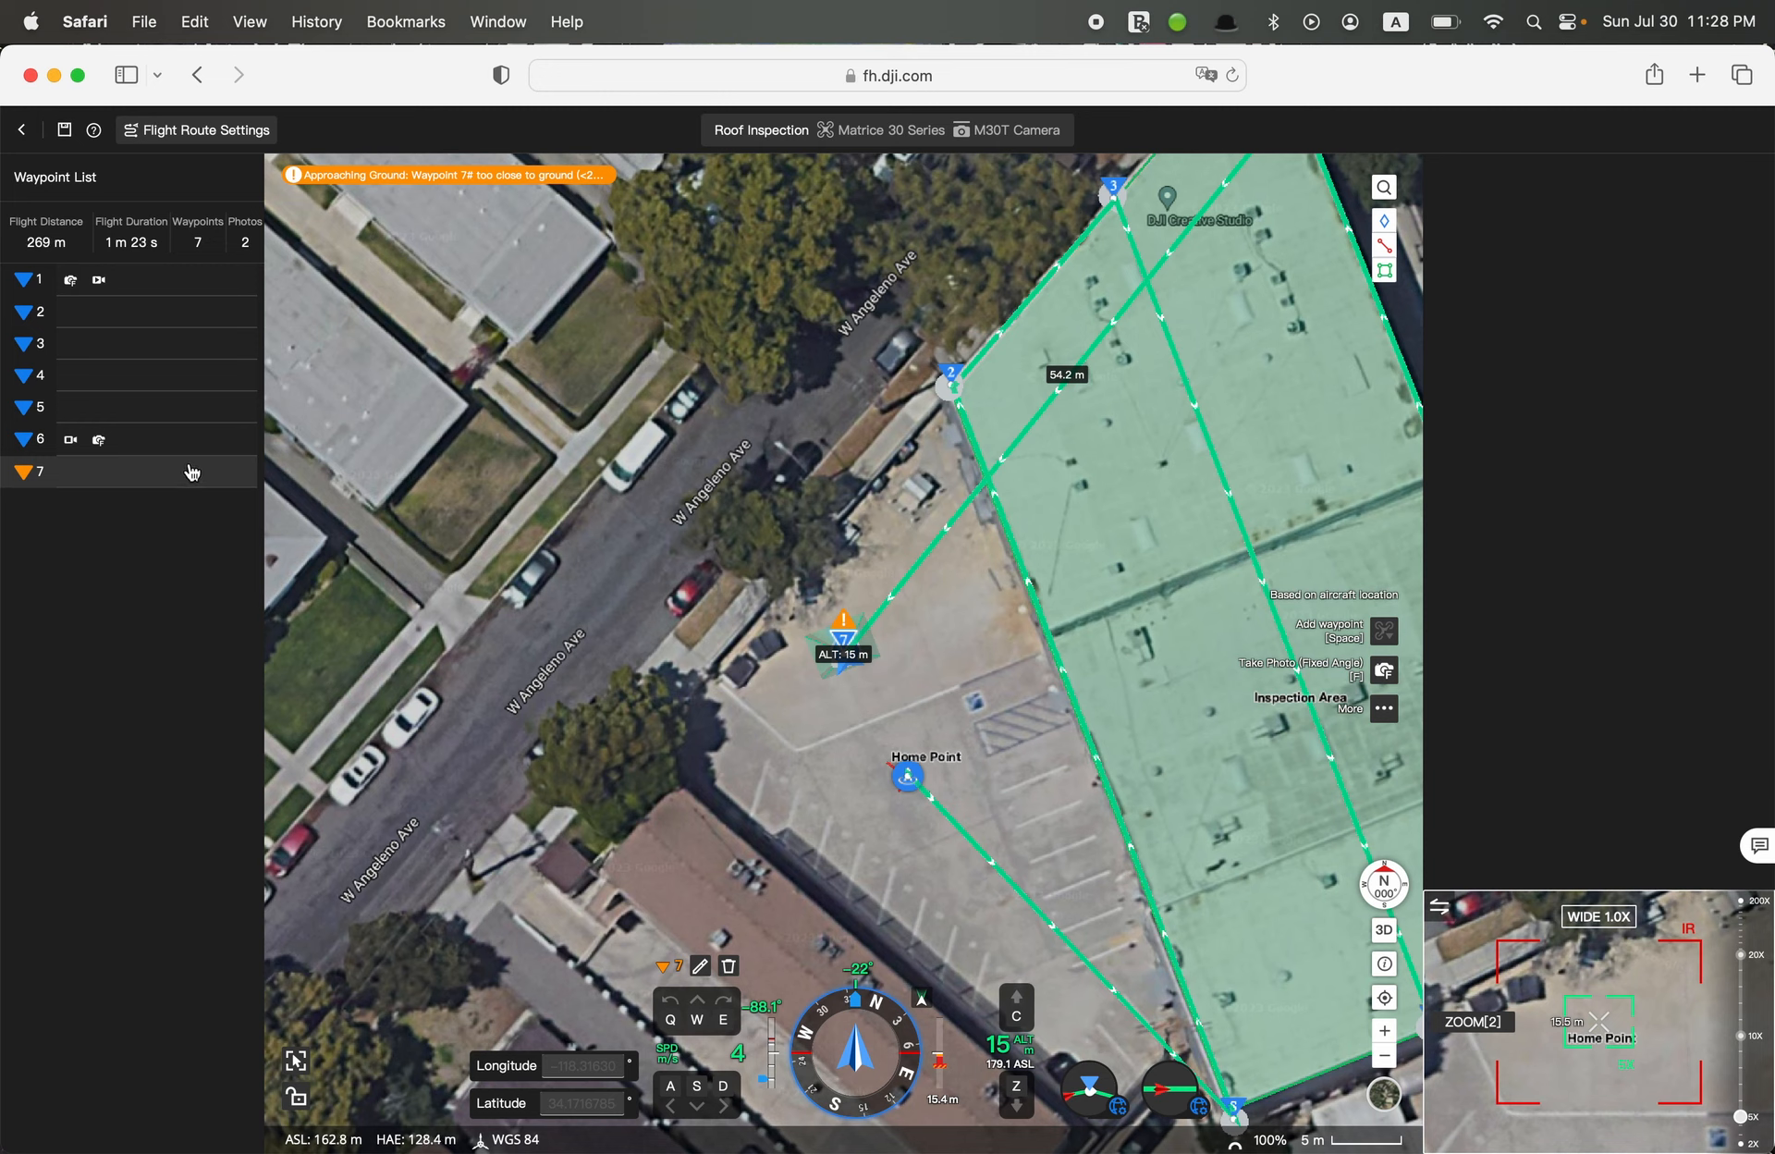
left_click(731, 967)
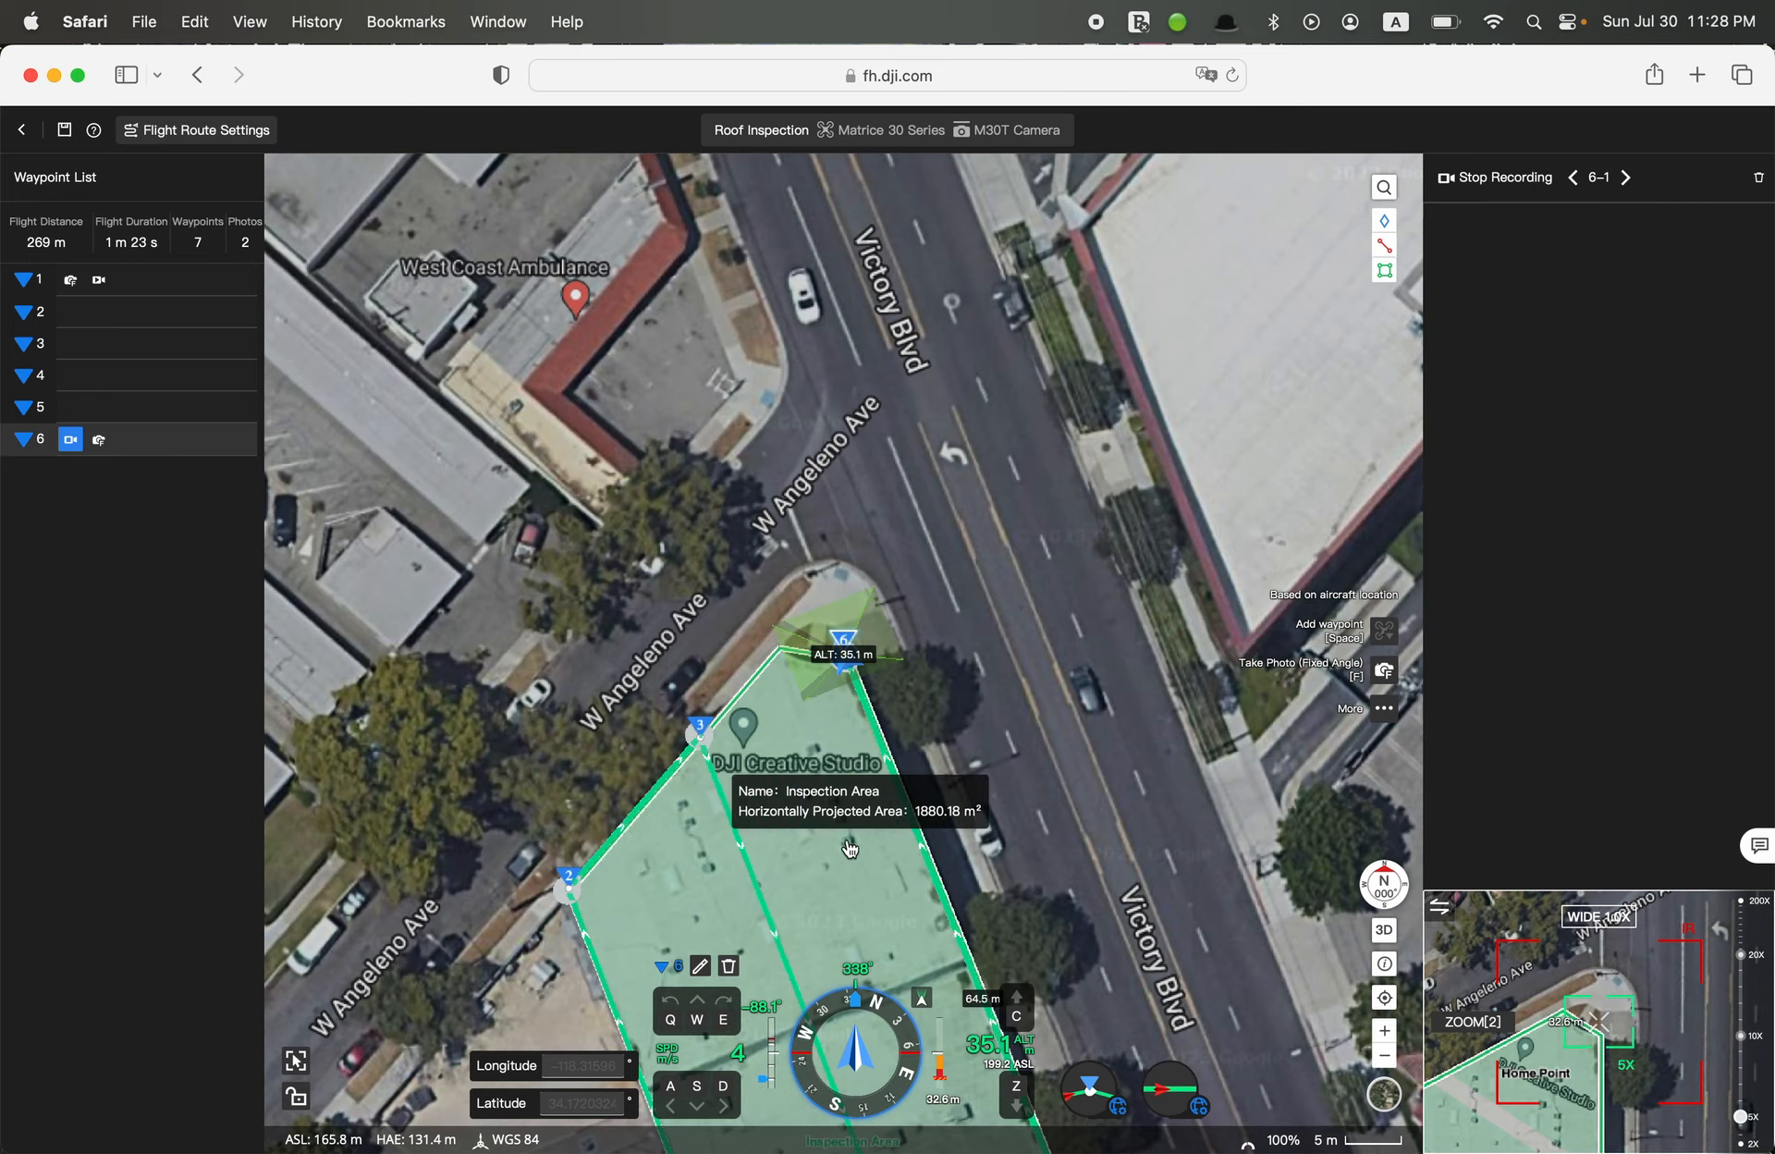
Open Waypoint 6's Take Photo (Fixed Angle) action and compare the zoom camera preview with the wide one
left_click_drag(484, 912, 728, 546)
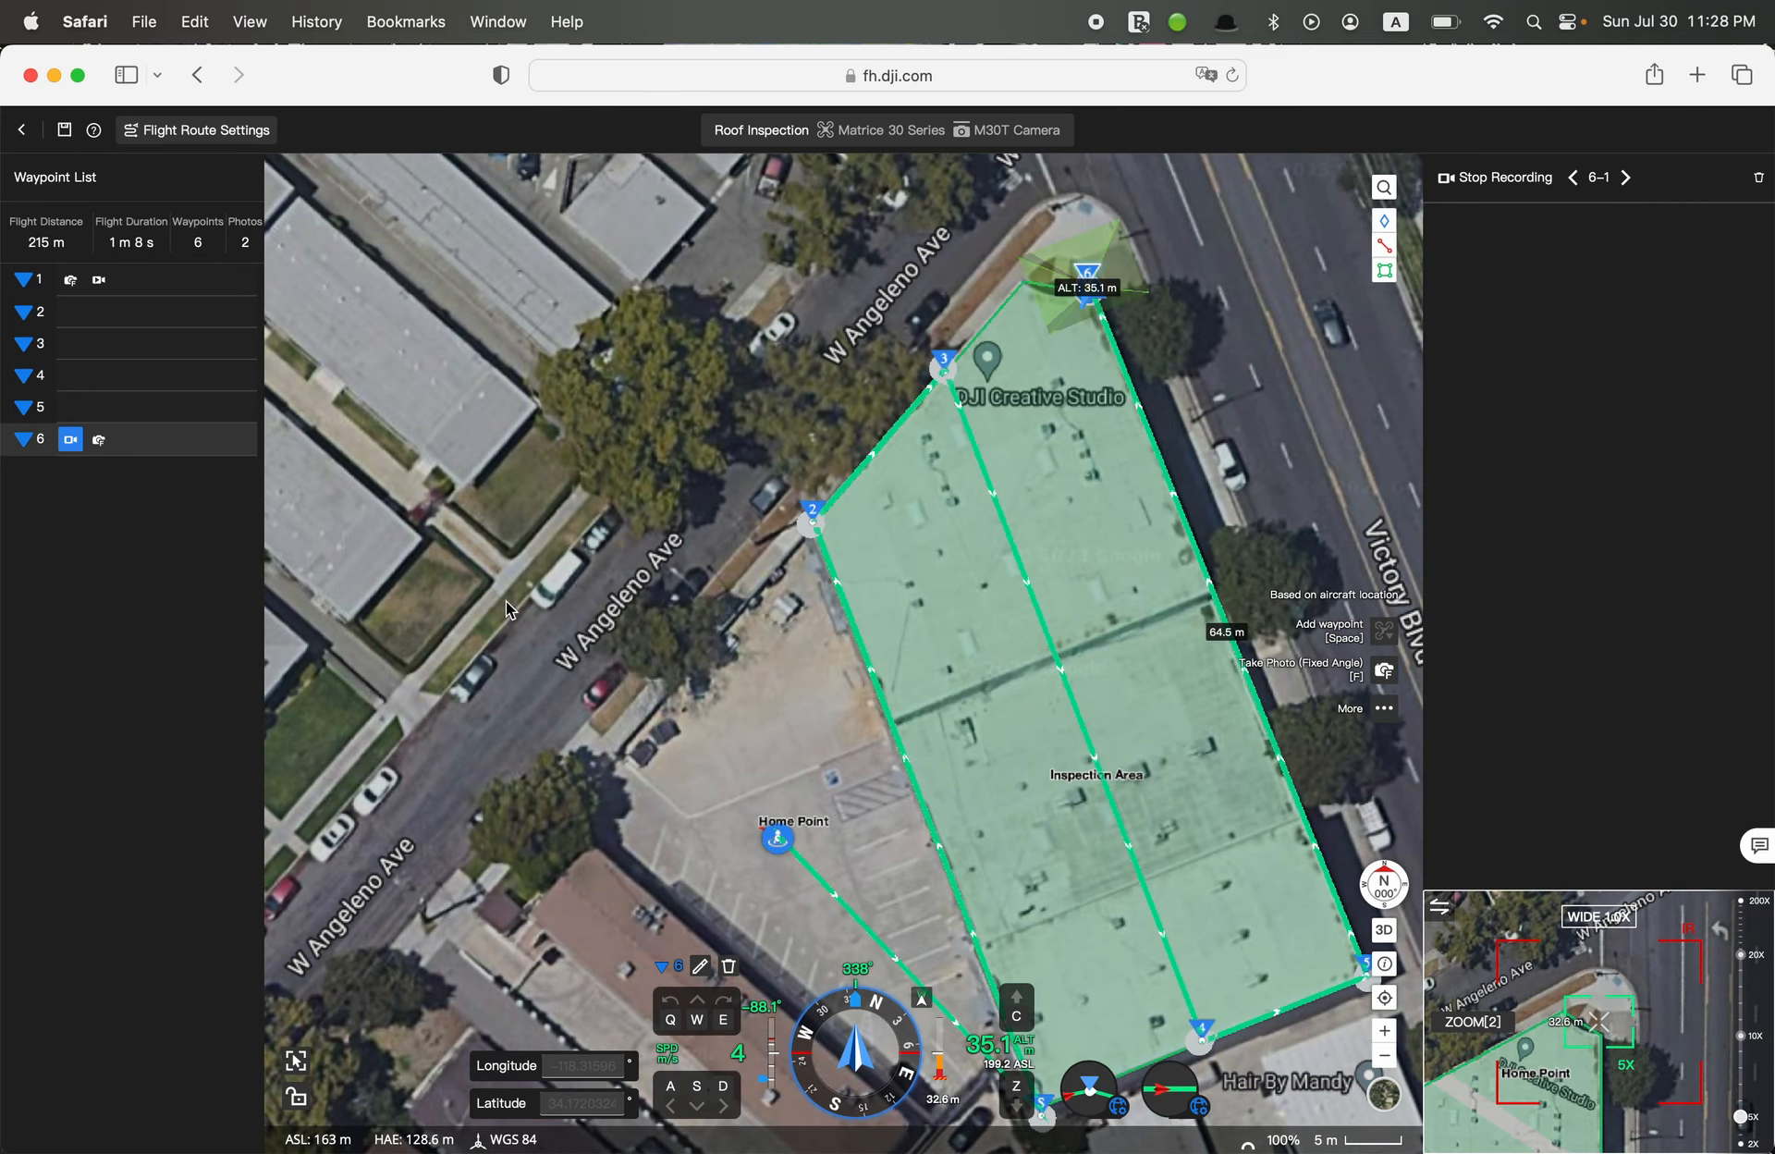
left_click(100, 442)
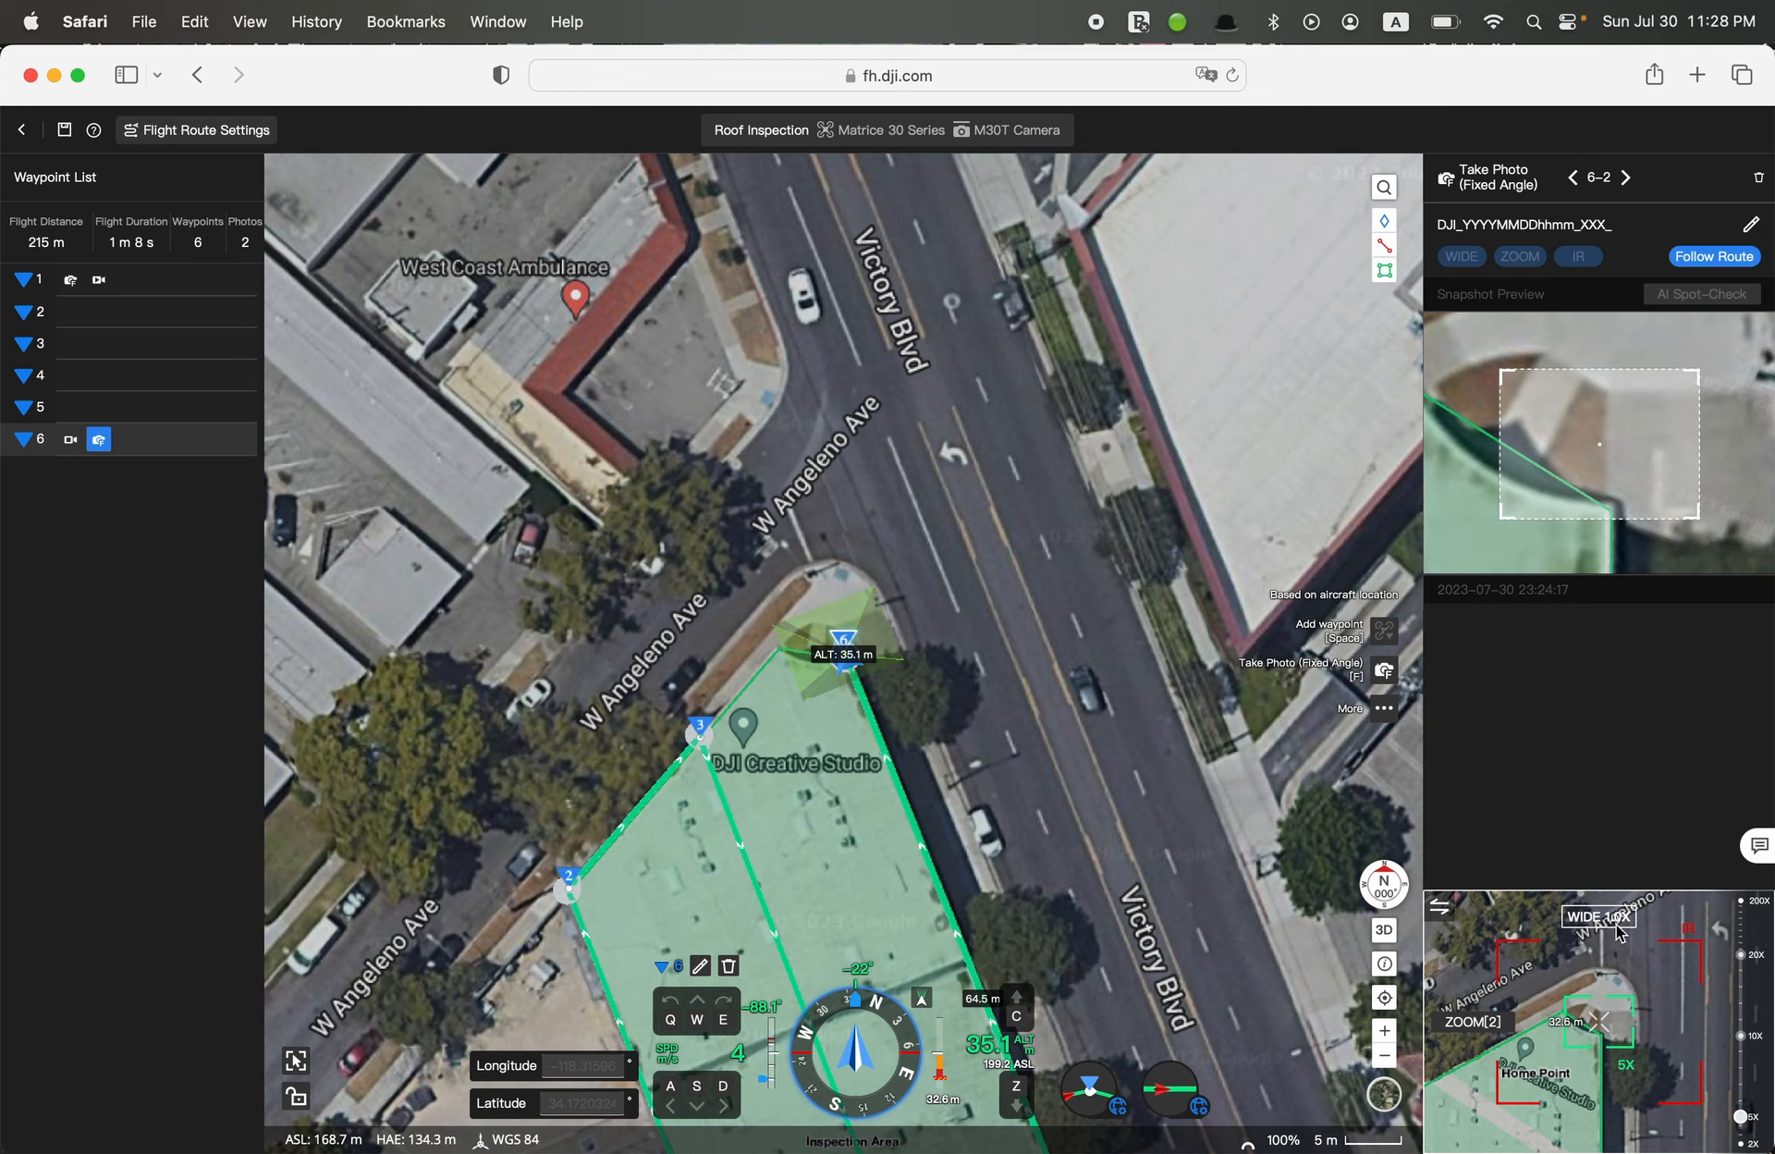
left_click(1490, 1021)
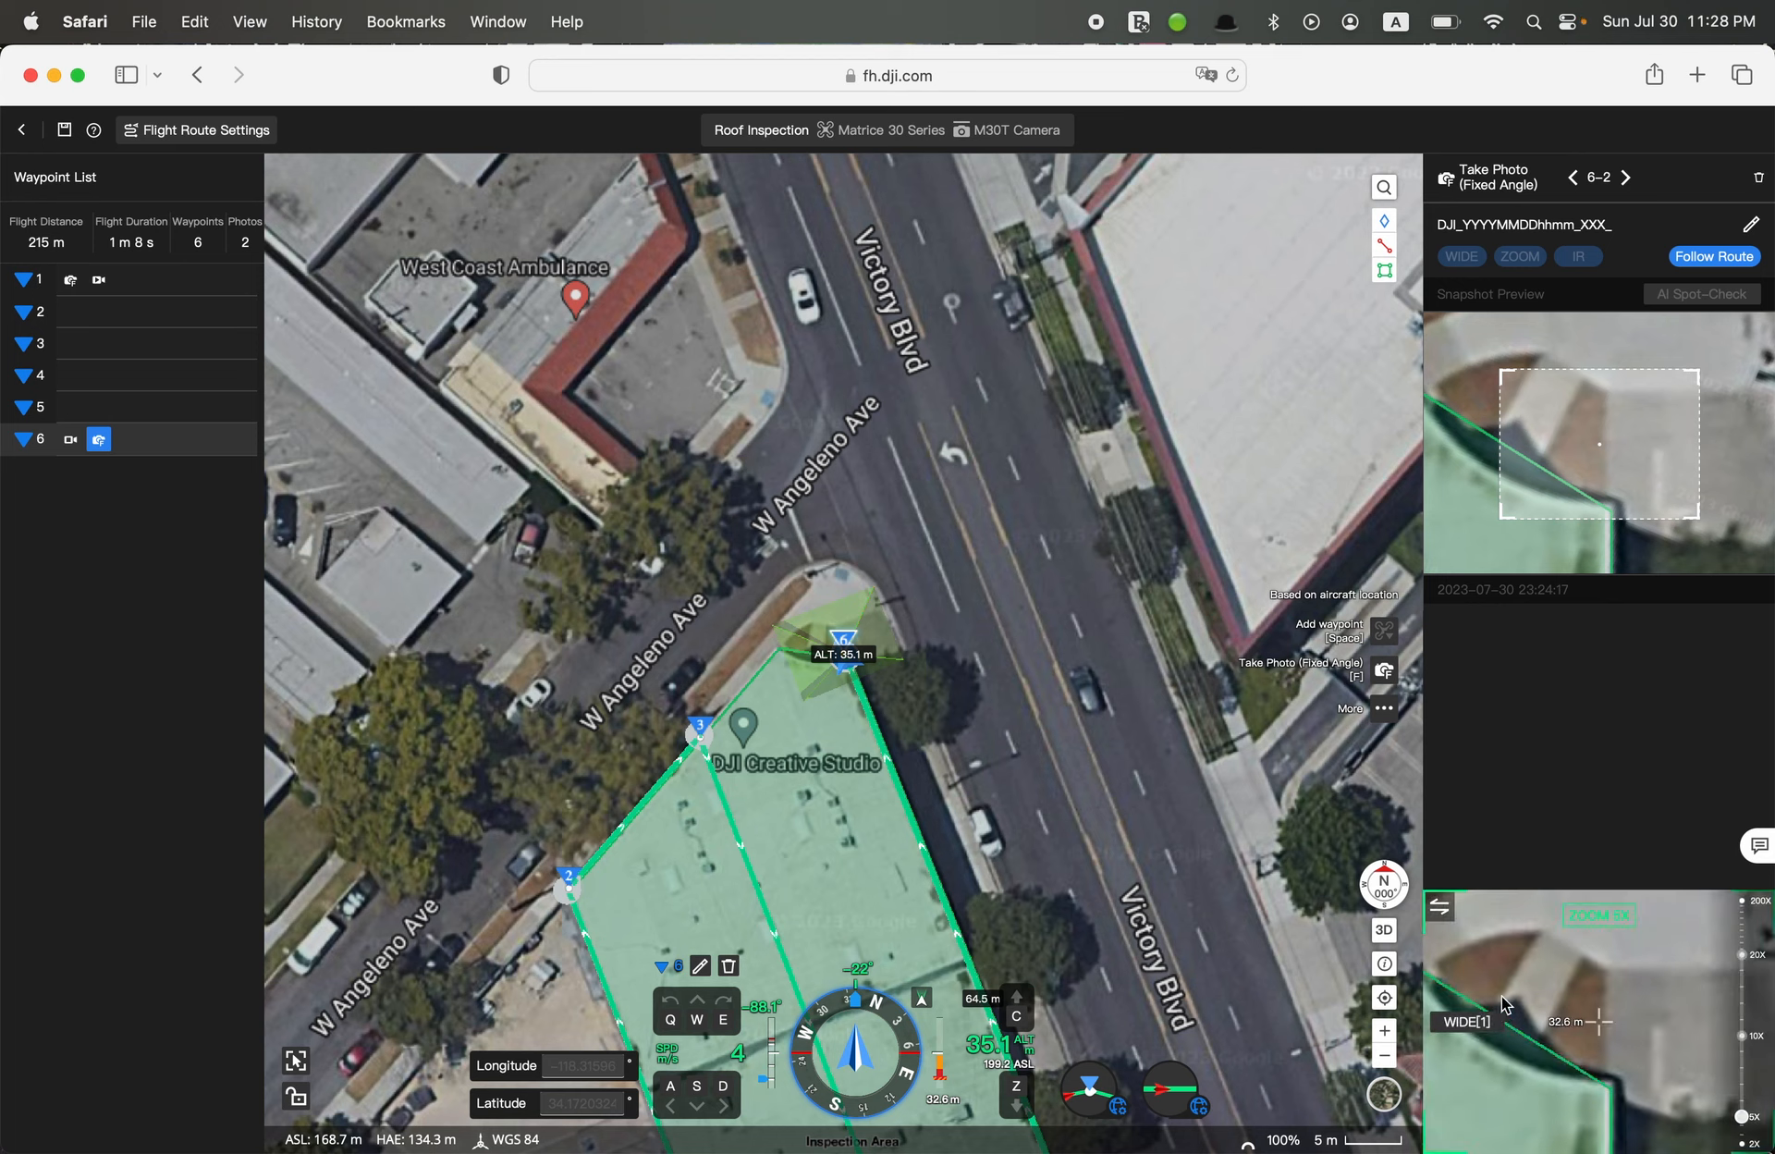
left_click(1479, 1022)
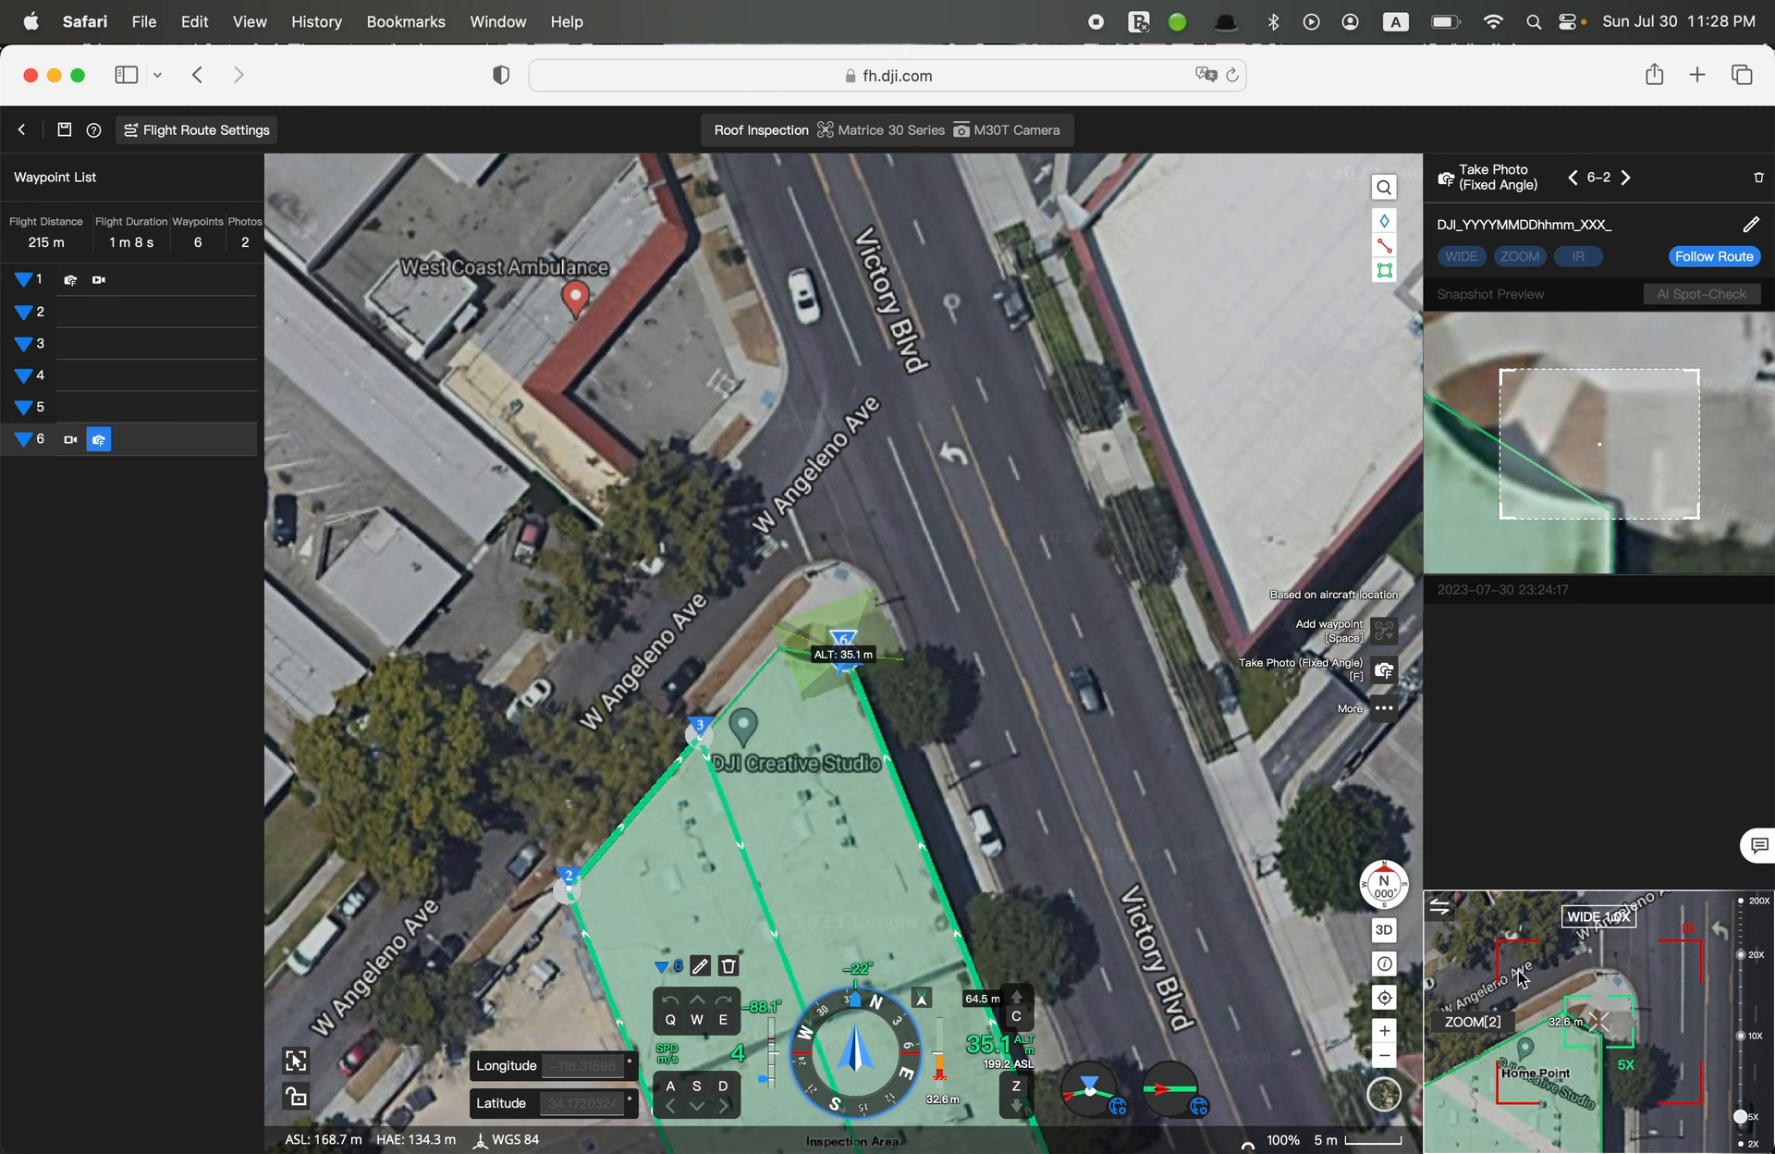
Test Waypoint 6's photo zoom at 10X and at a higher level, returning it to 5X each time
left_click(1740, 1036)
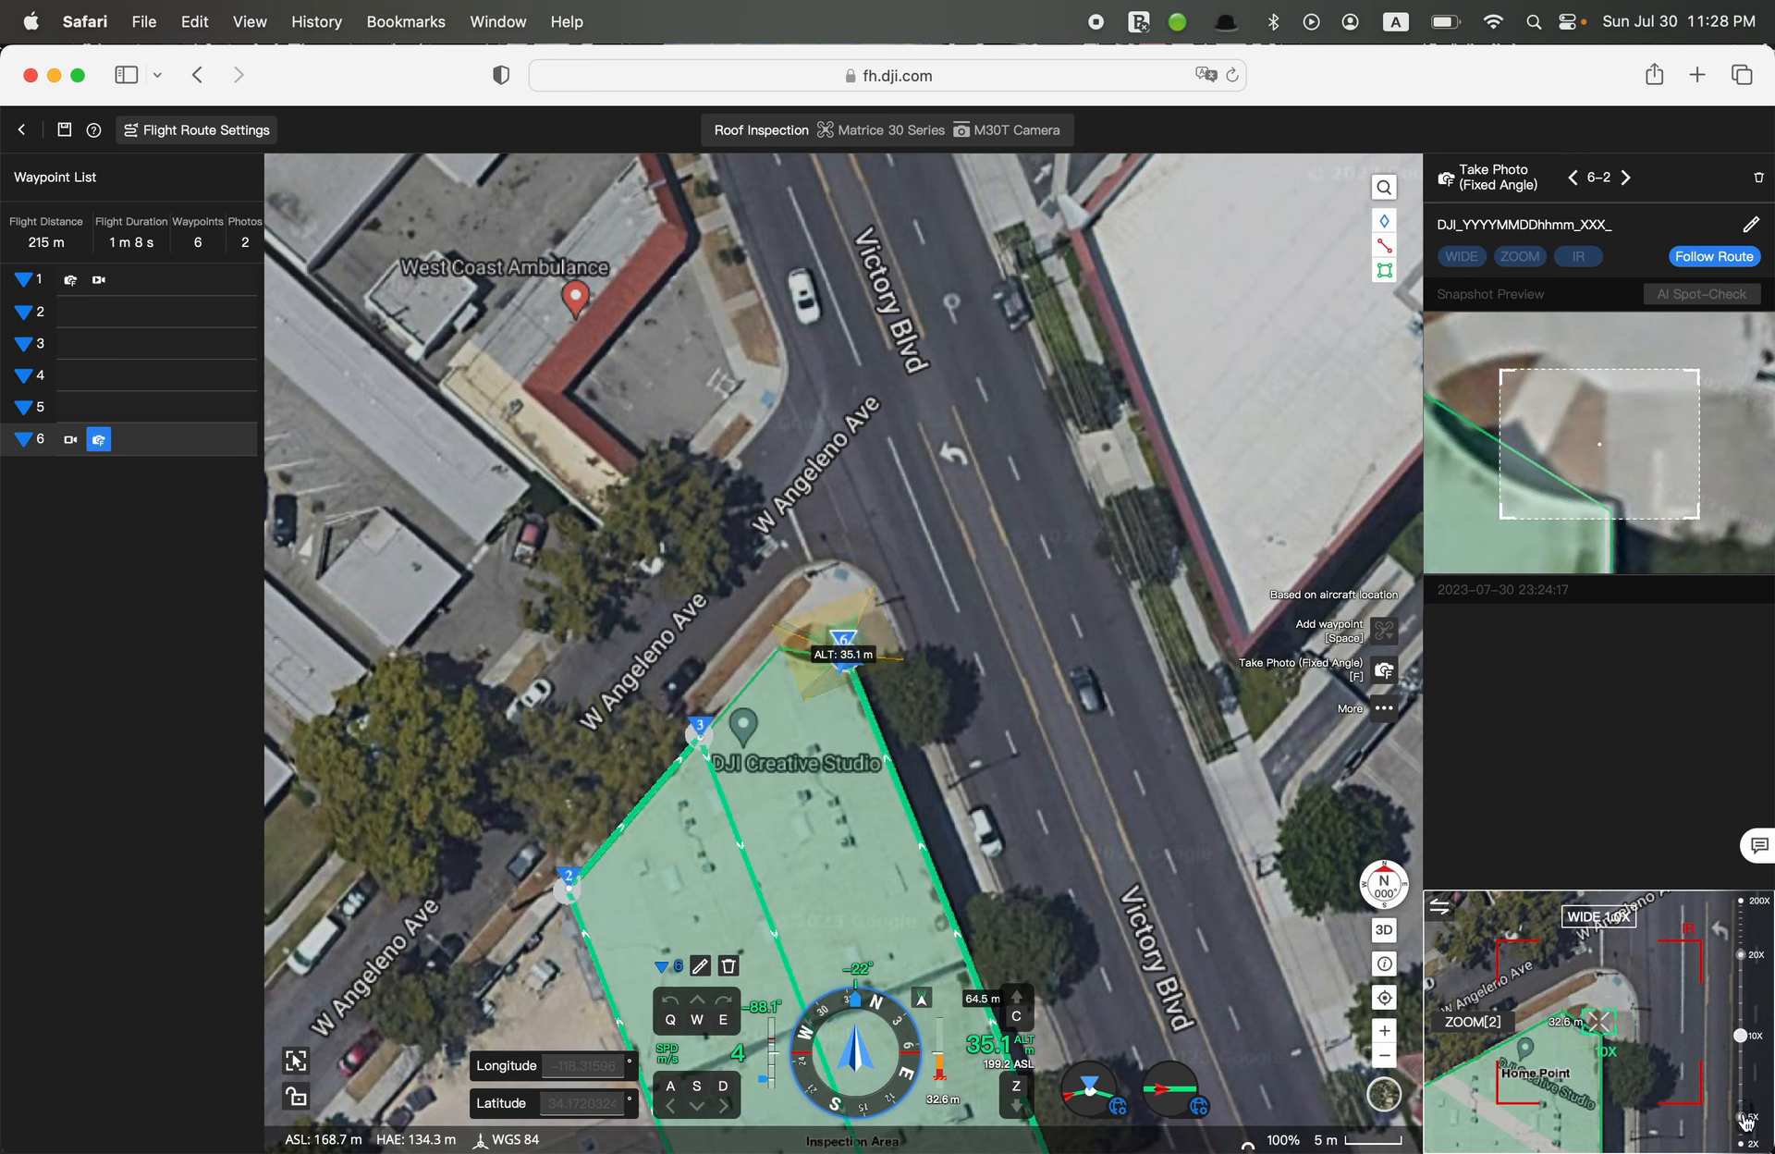
left_click(1743, 1117)
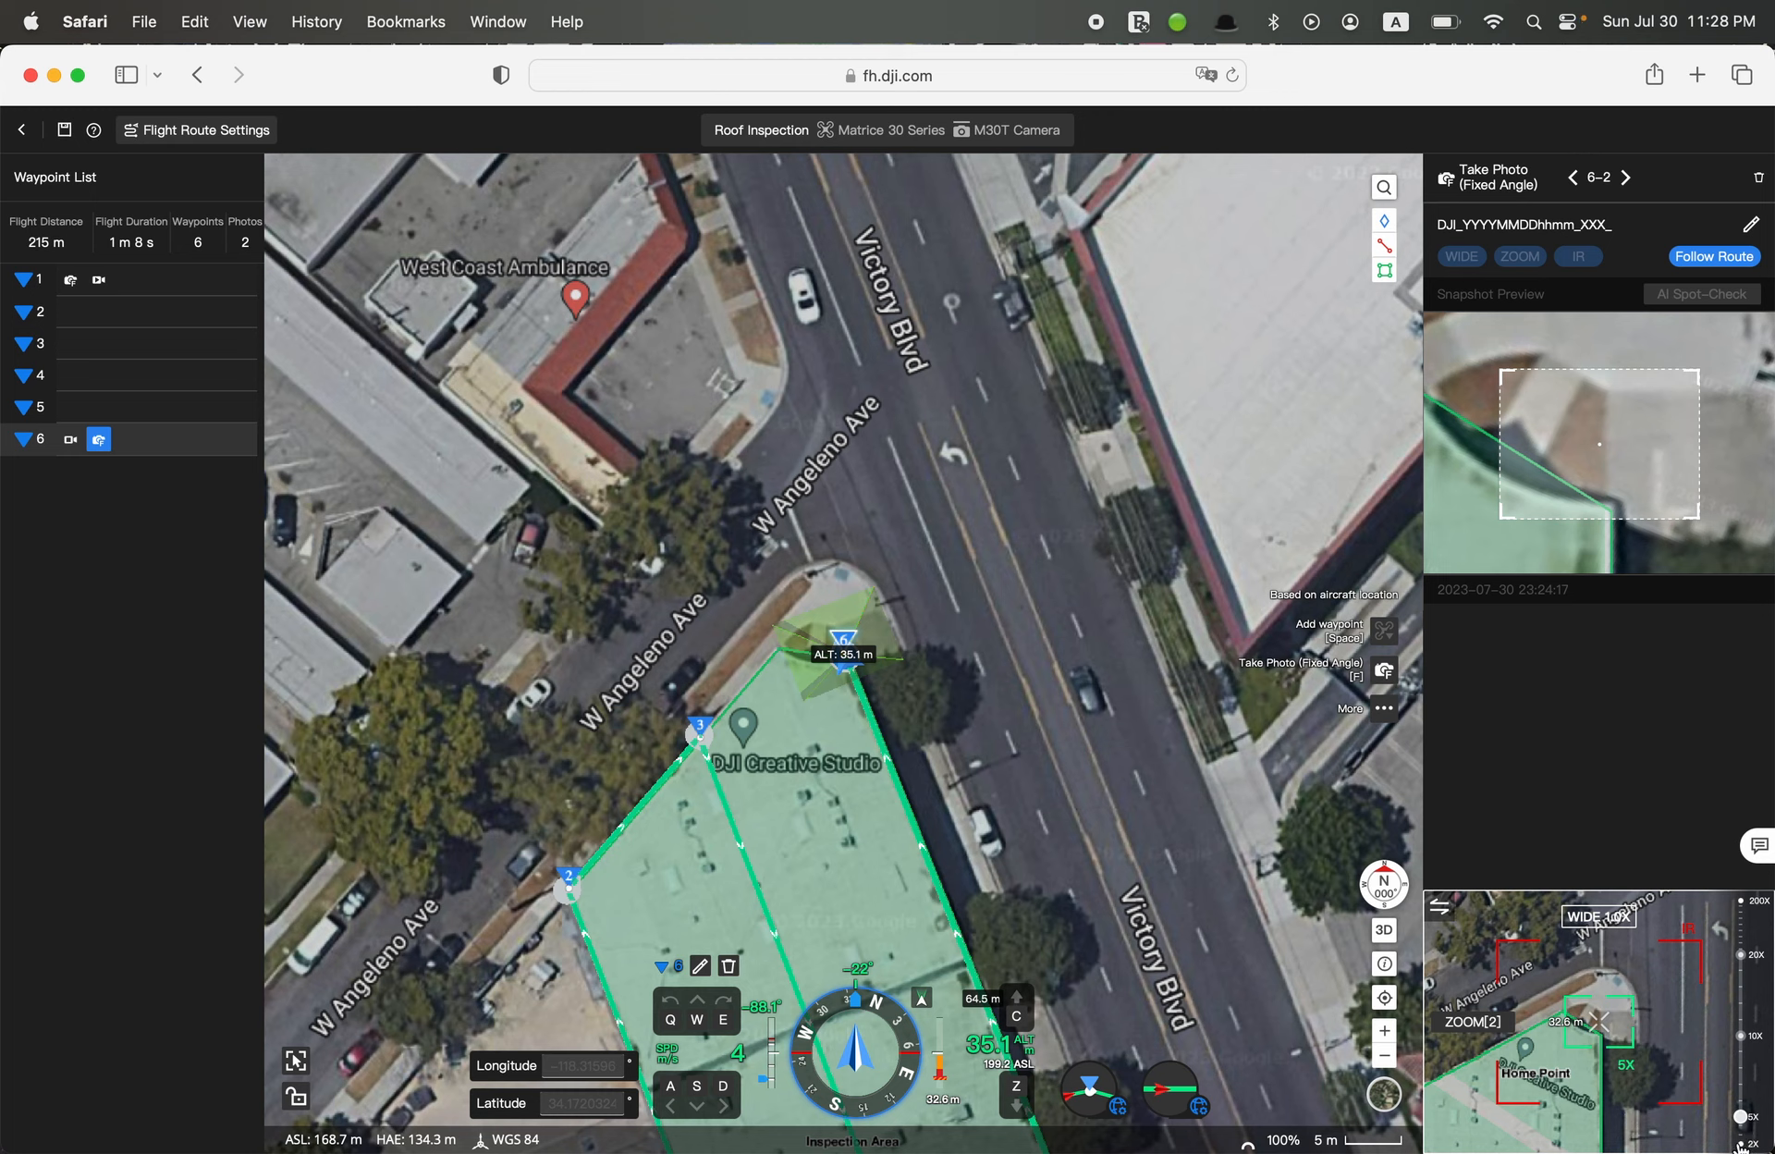
left_click(1741, 1004)
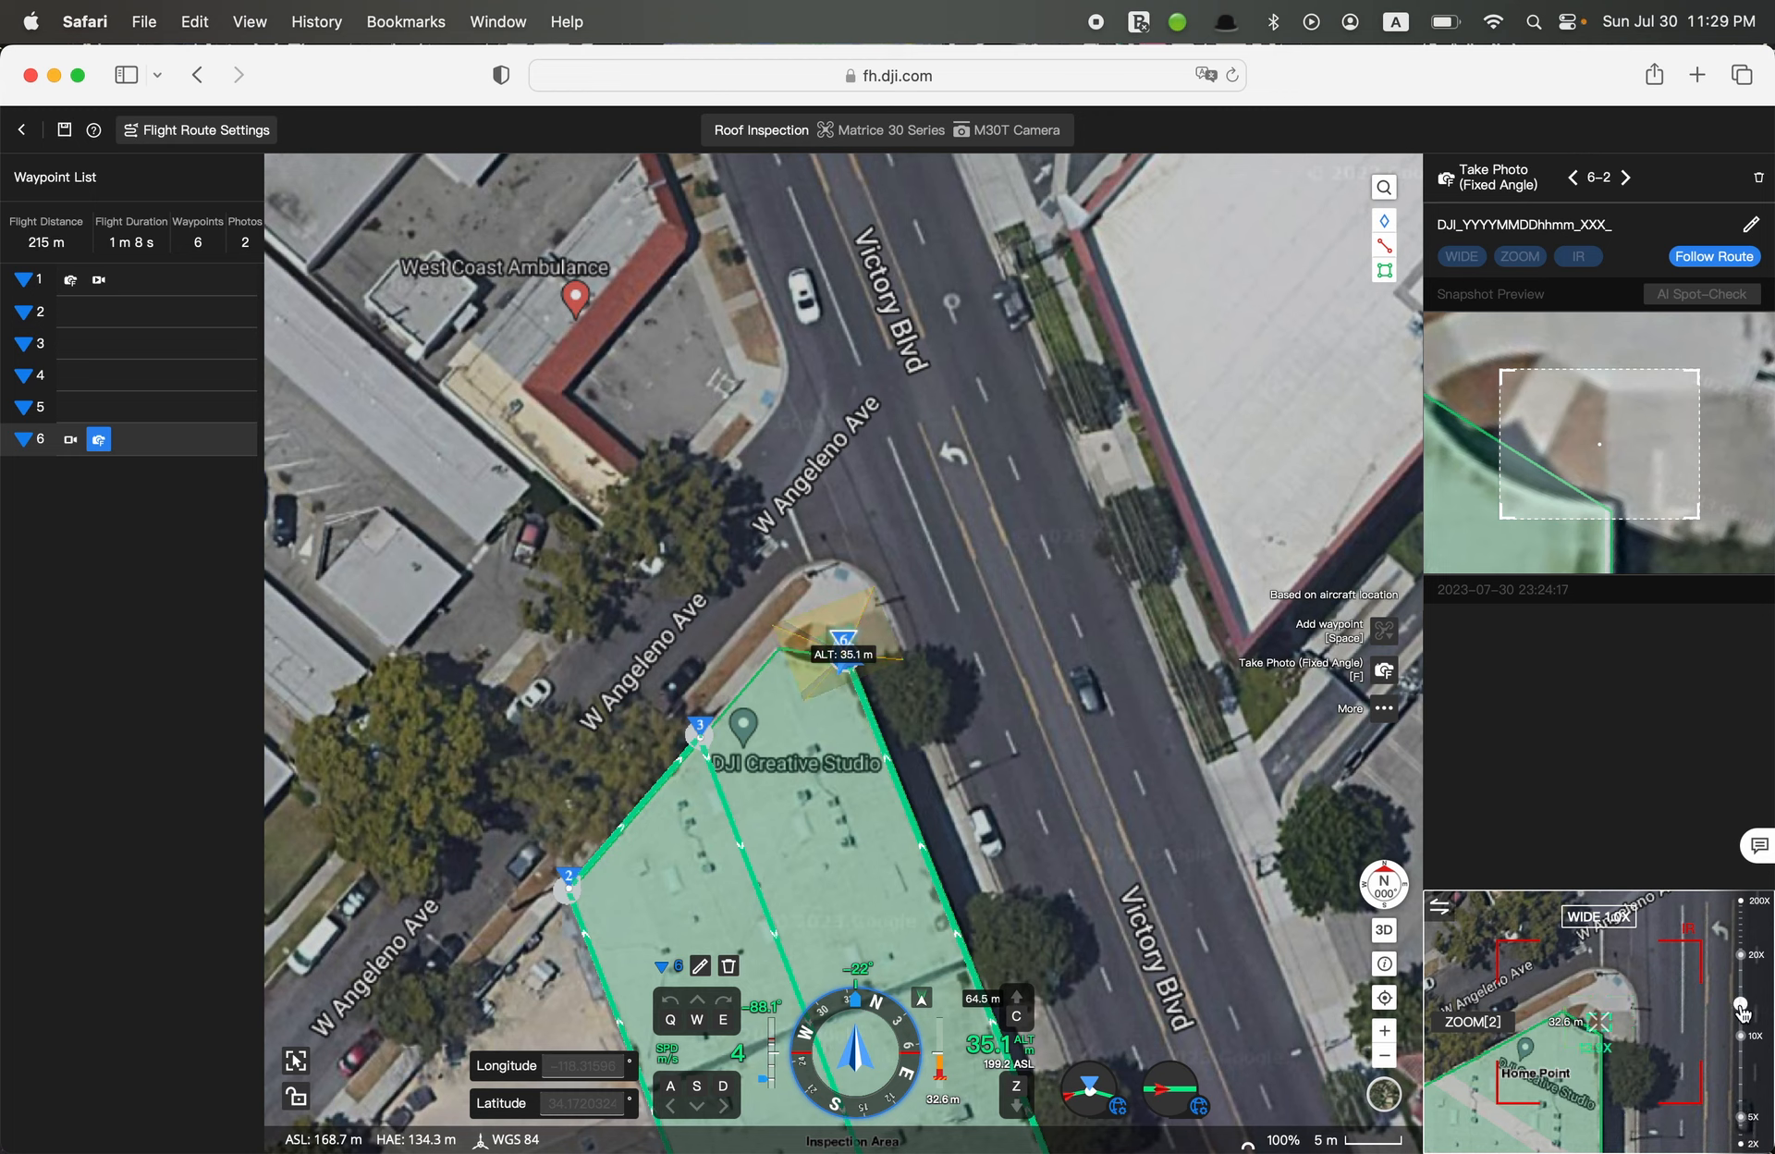
left_click(1742, 1119)
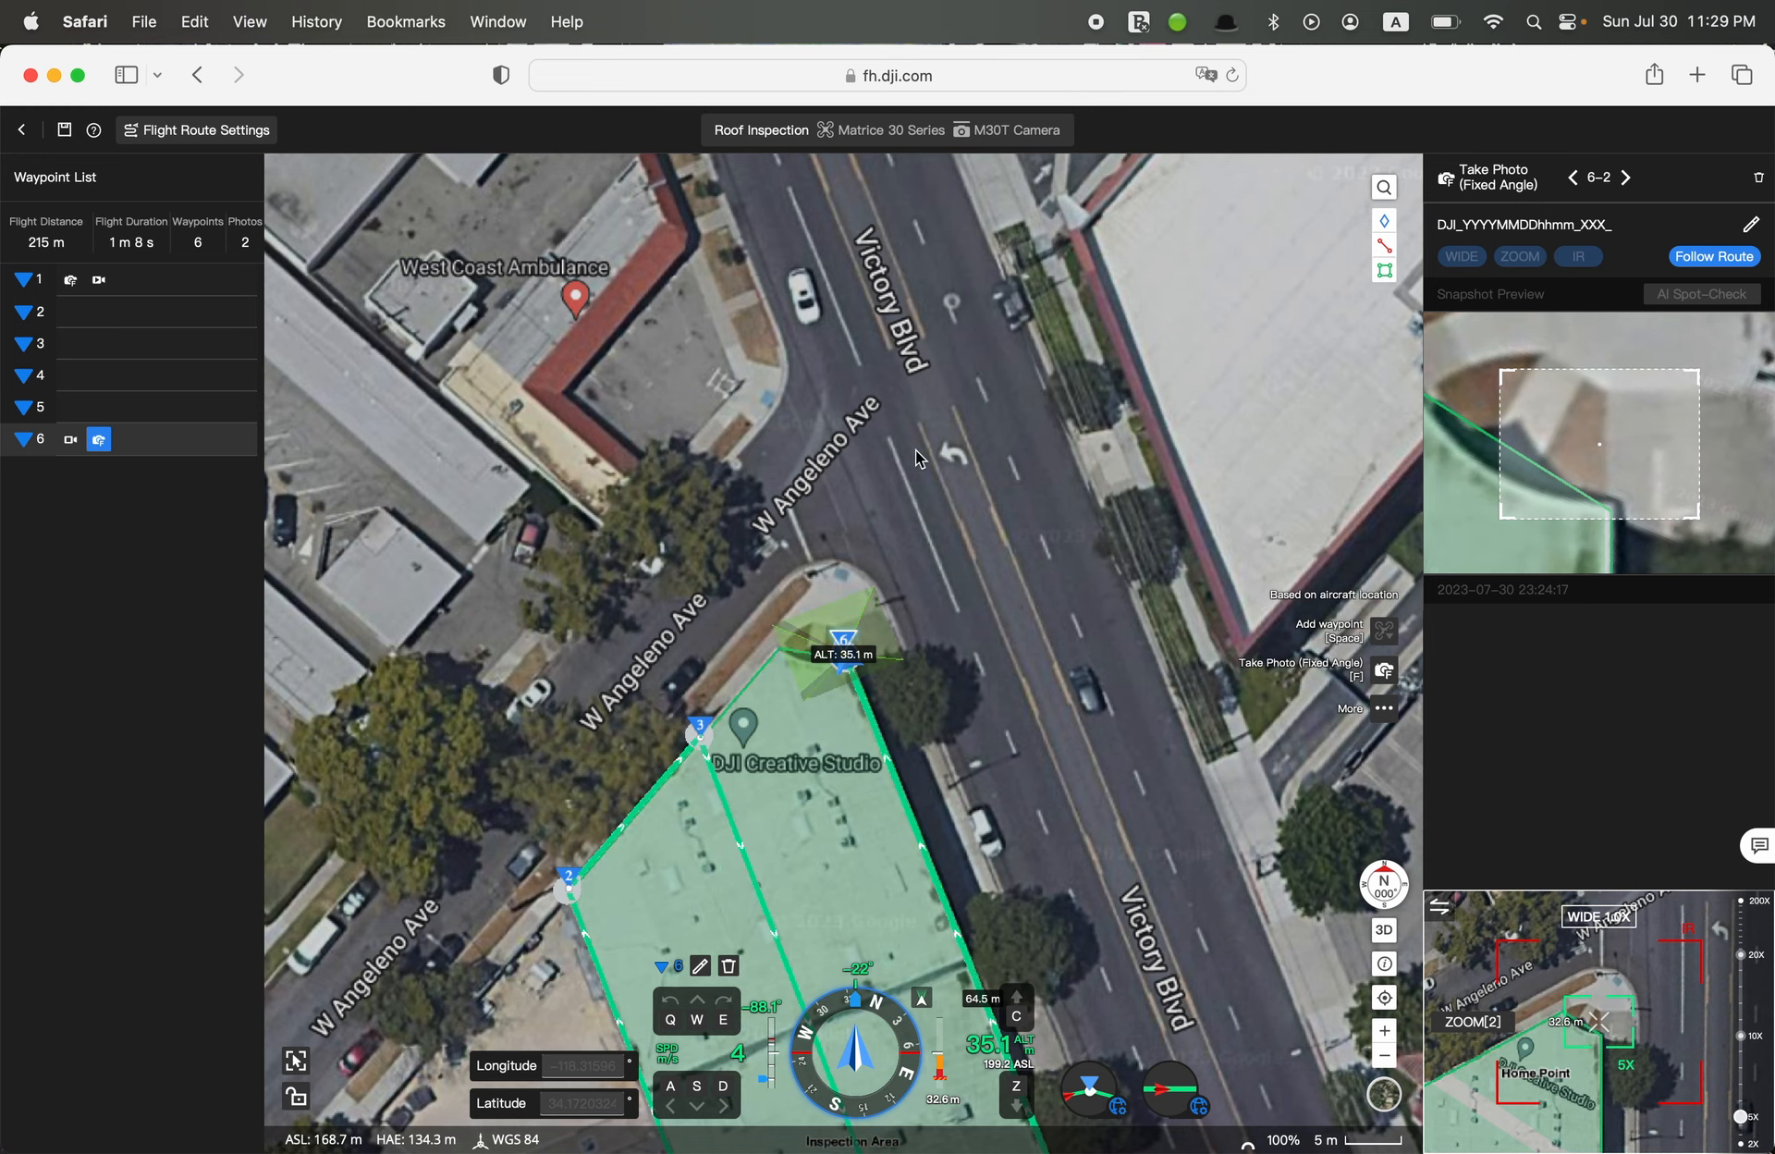
Save the Roof Inspection flight route
left_click_drag(827, 845, 975, 663)
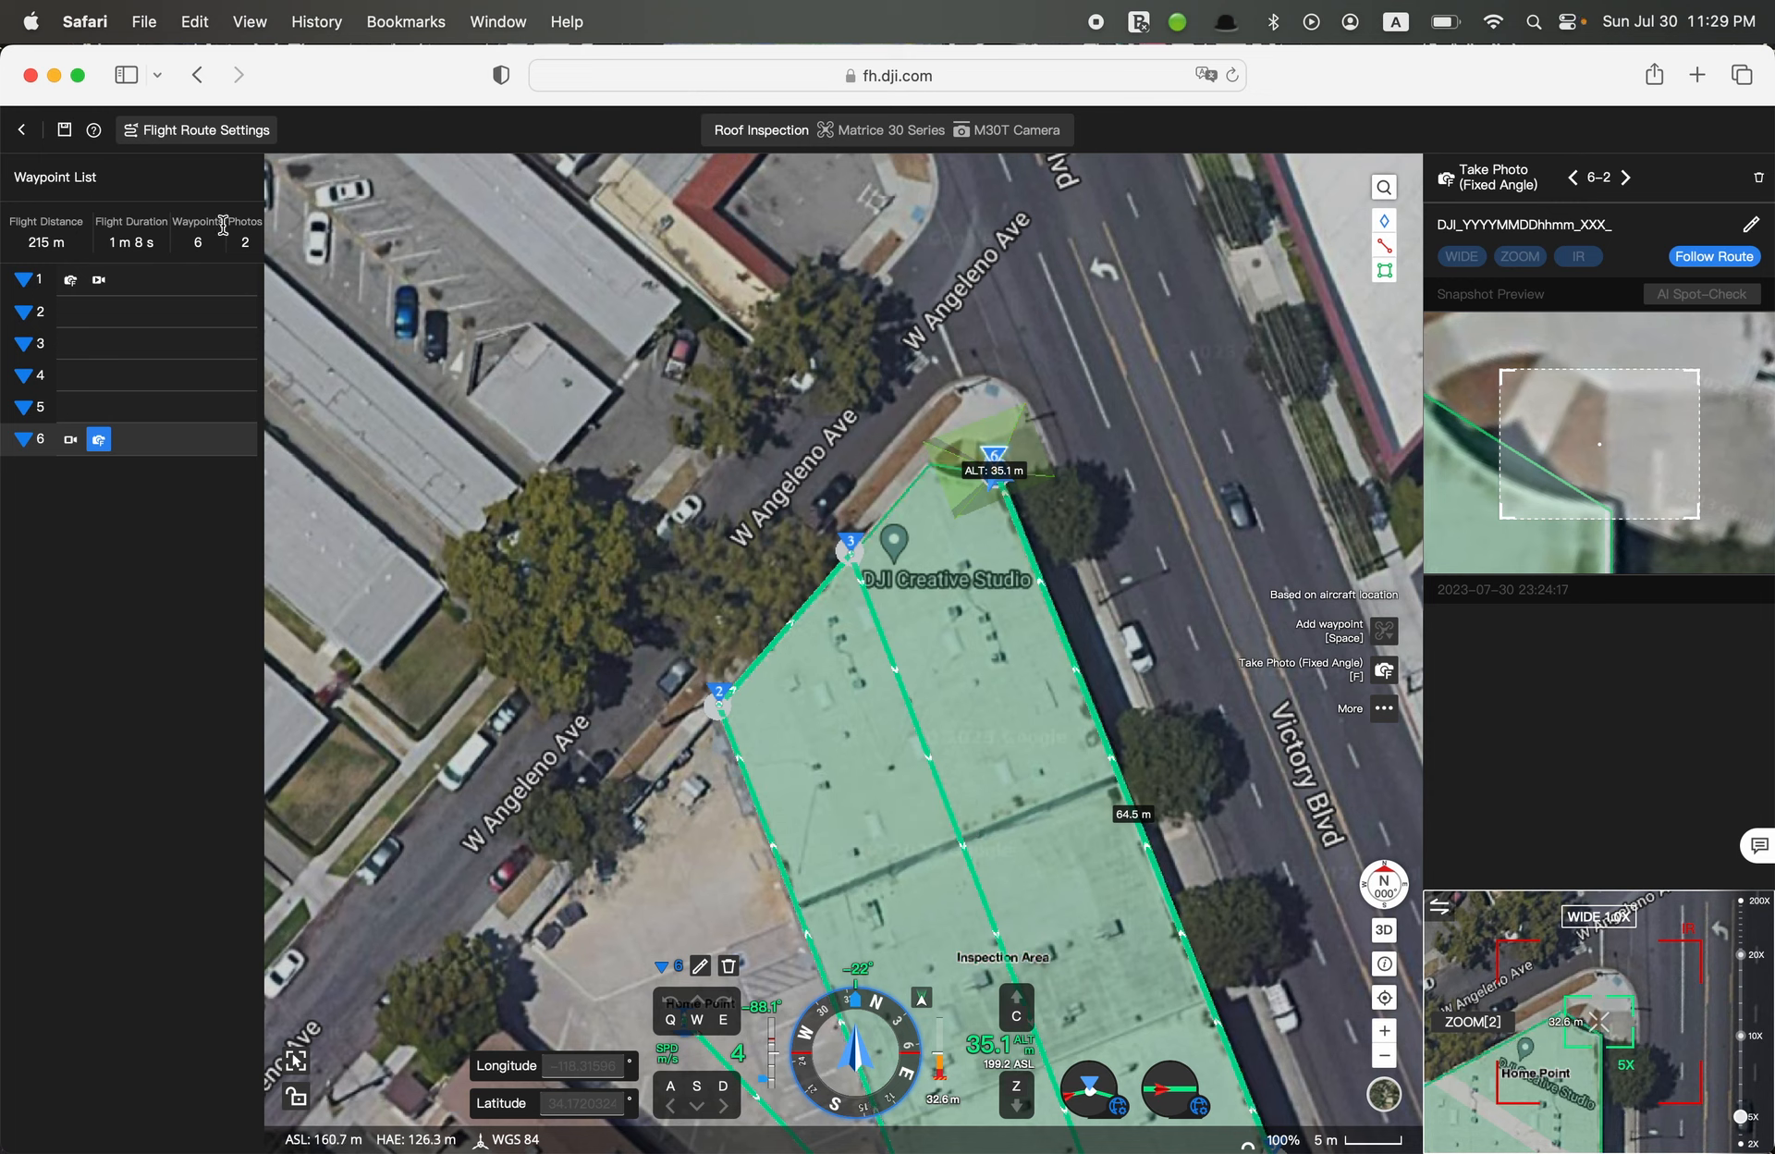
left_click(66, 134)
Try switching the route's aircraft to Mavic 3 Enterprise Series and back to Matrice 30 Series with the M30T Camera, then discard the changes
left_click(906, 137)
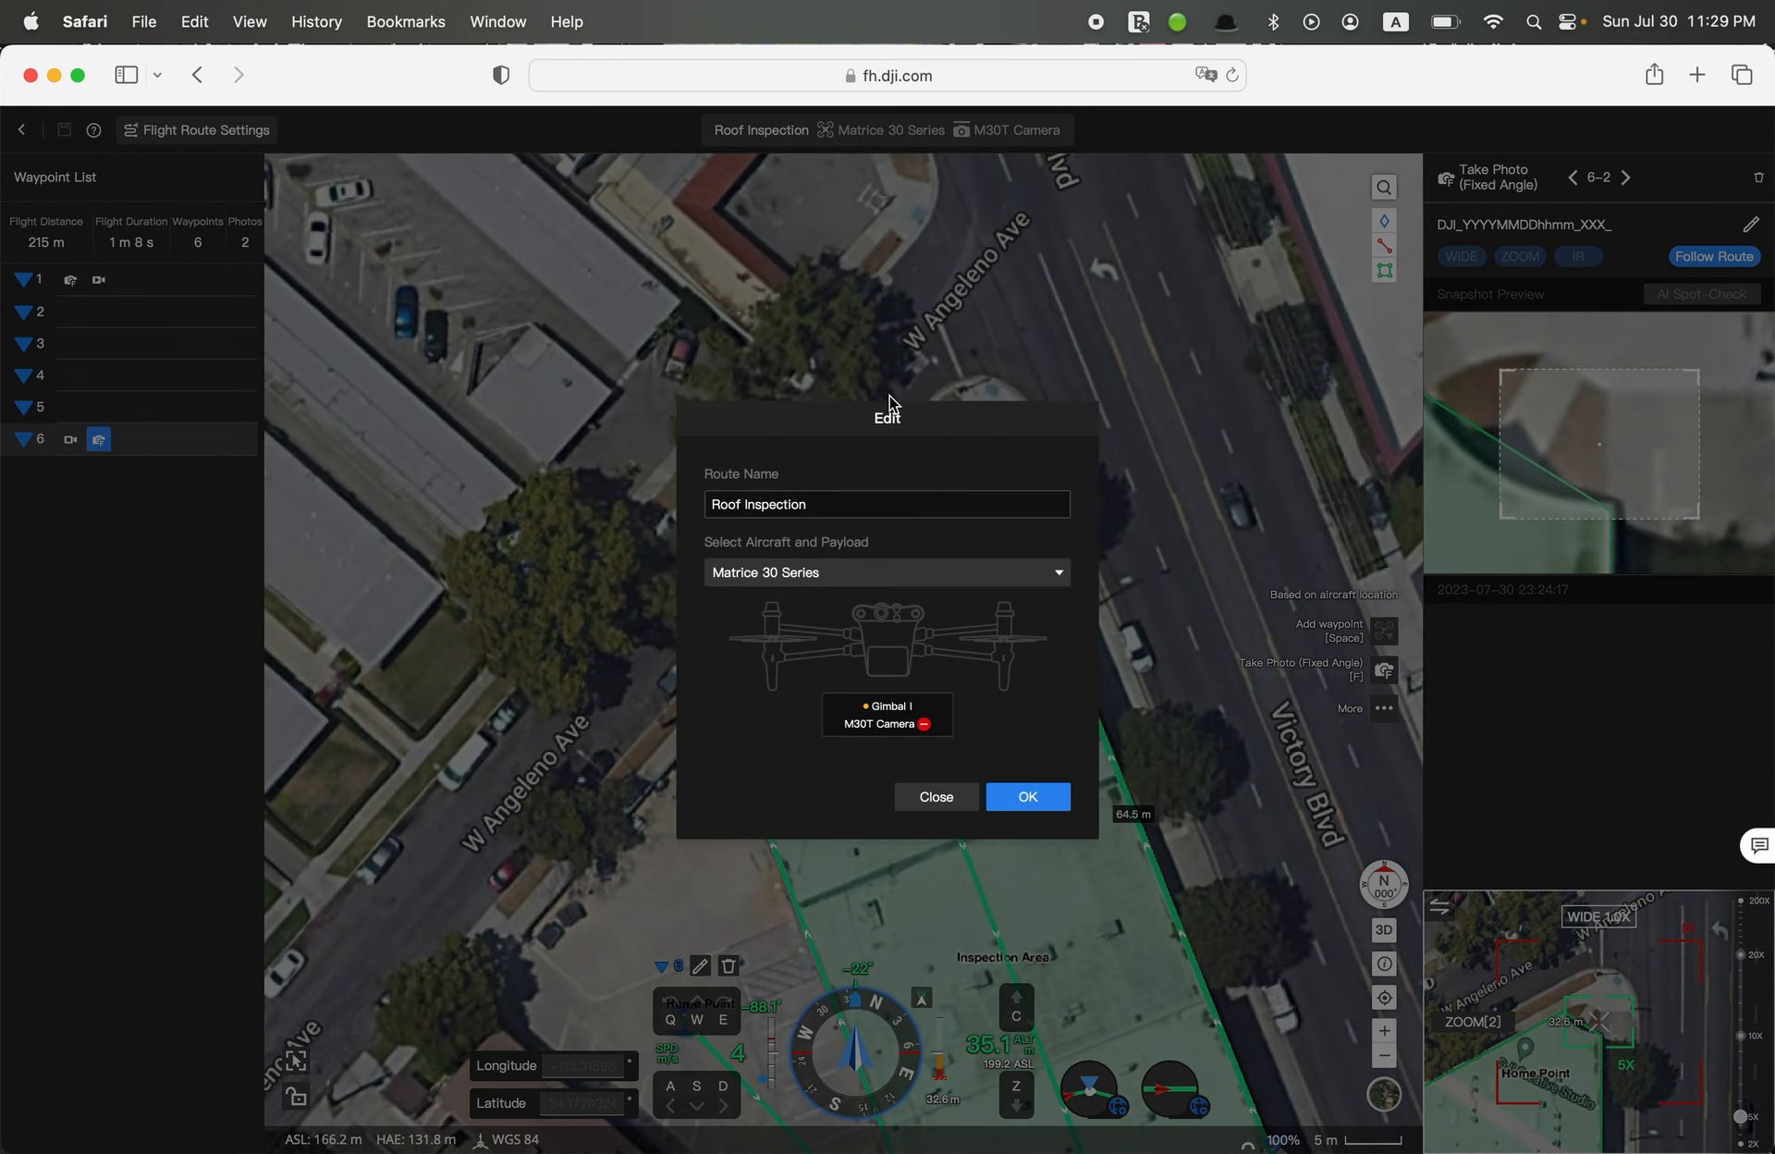
left_click(879, 573)
left_click(846, 635)
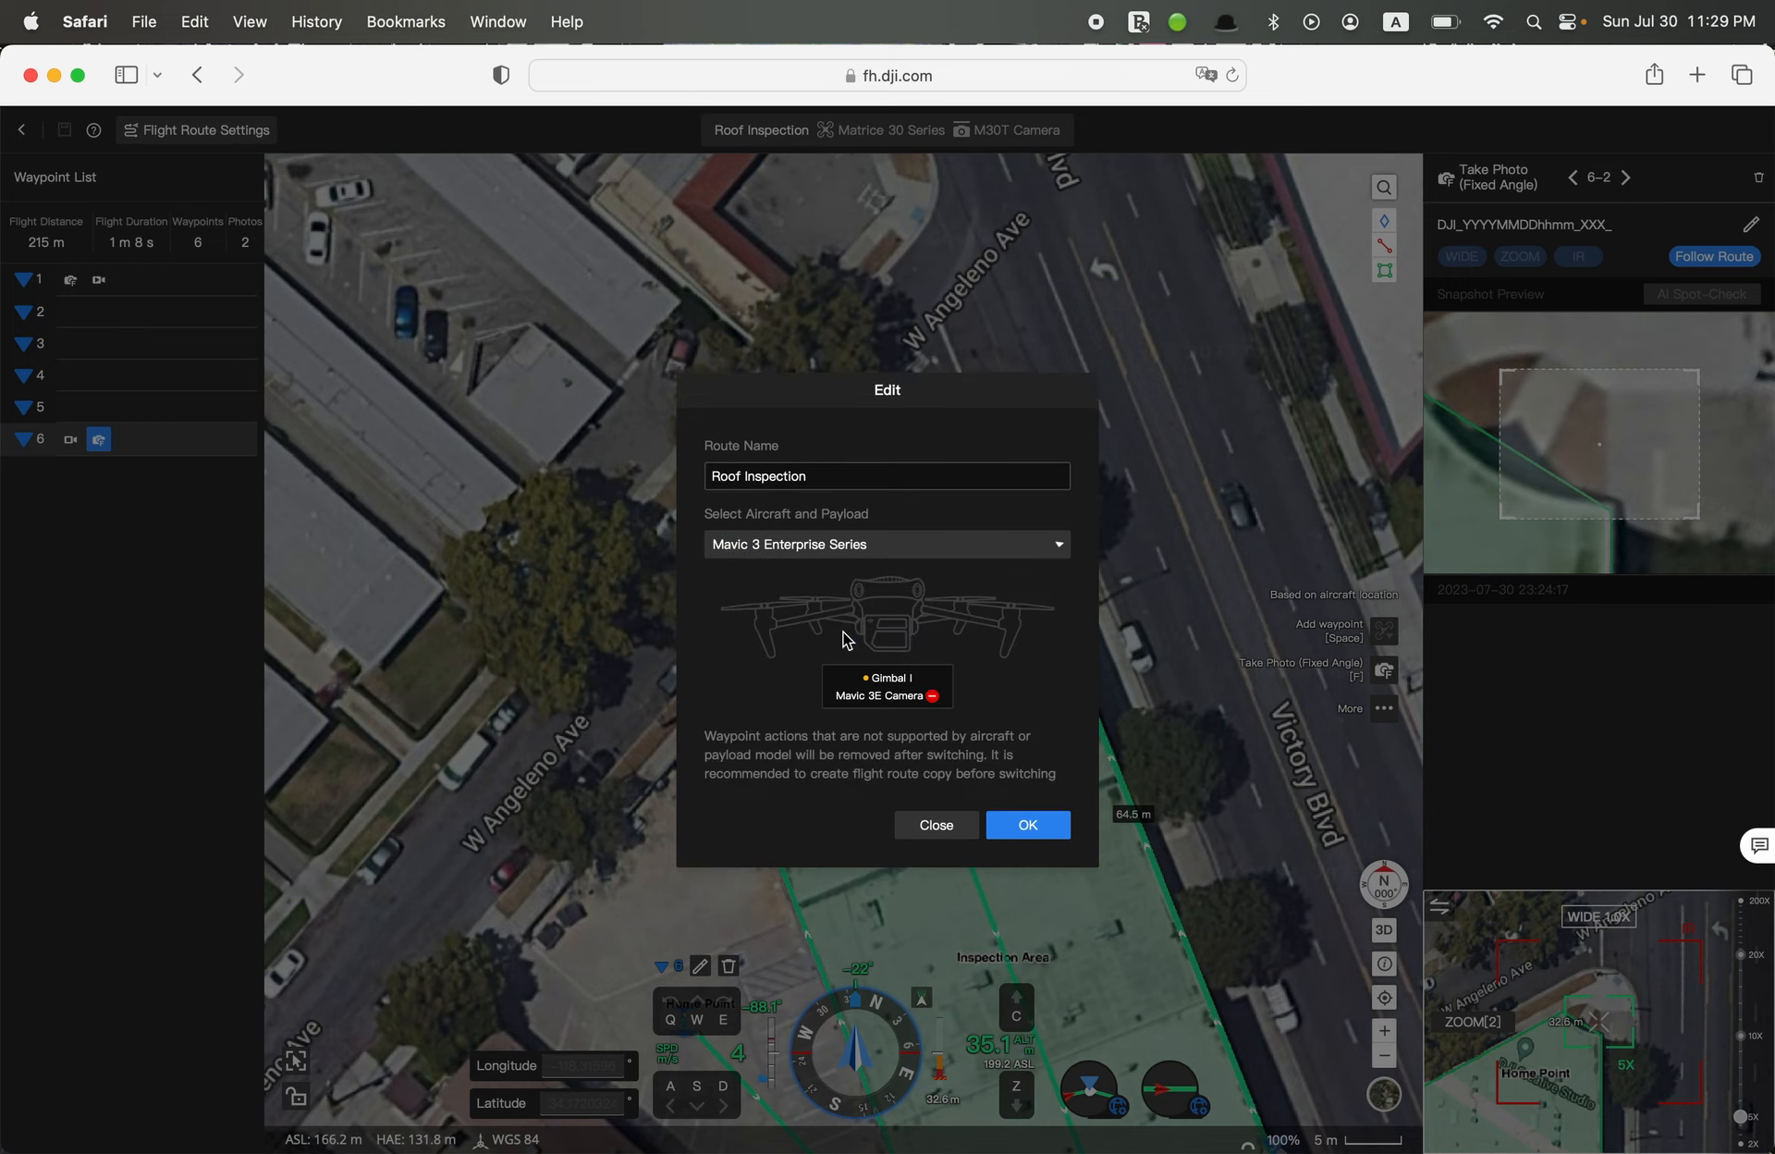
left_click(879, 553)
left_click(865, 579)
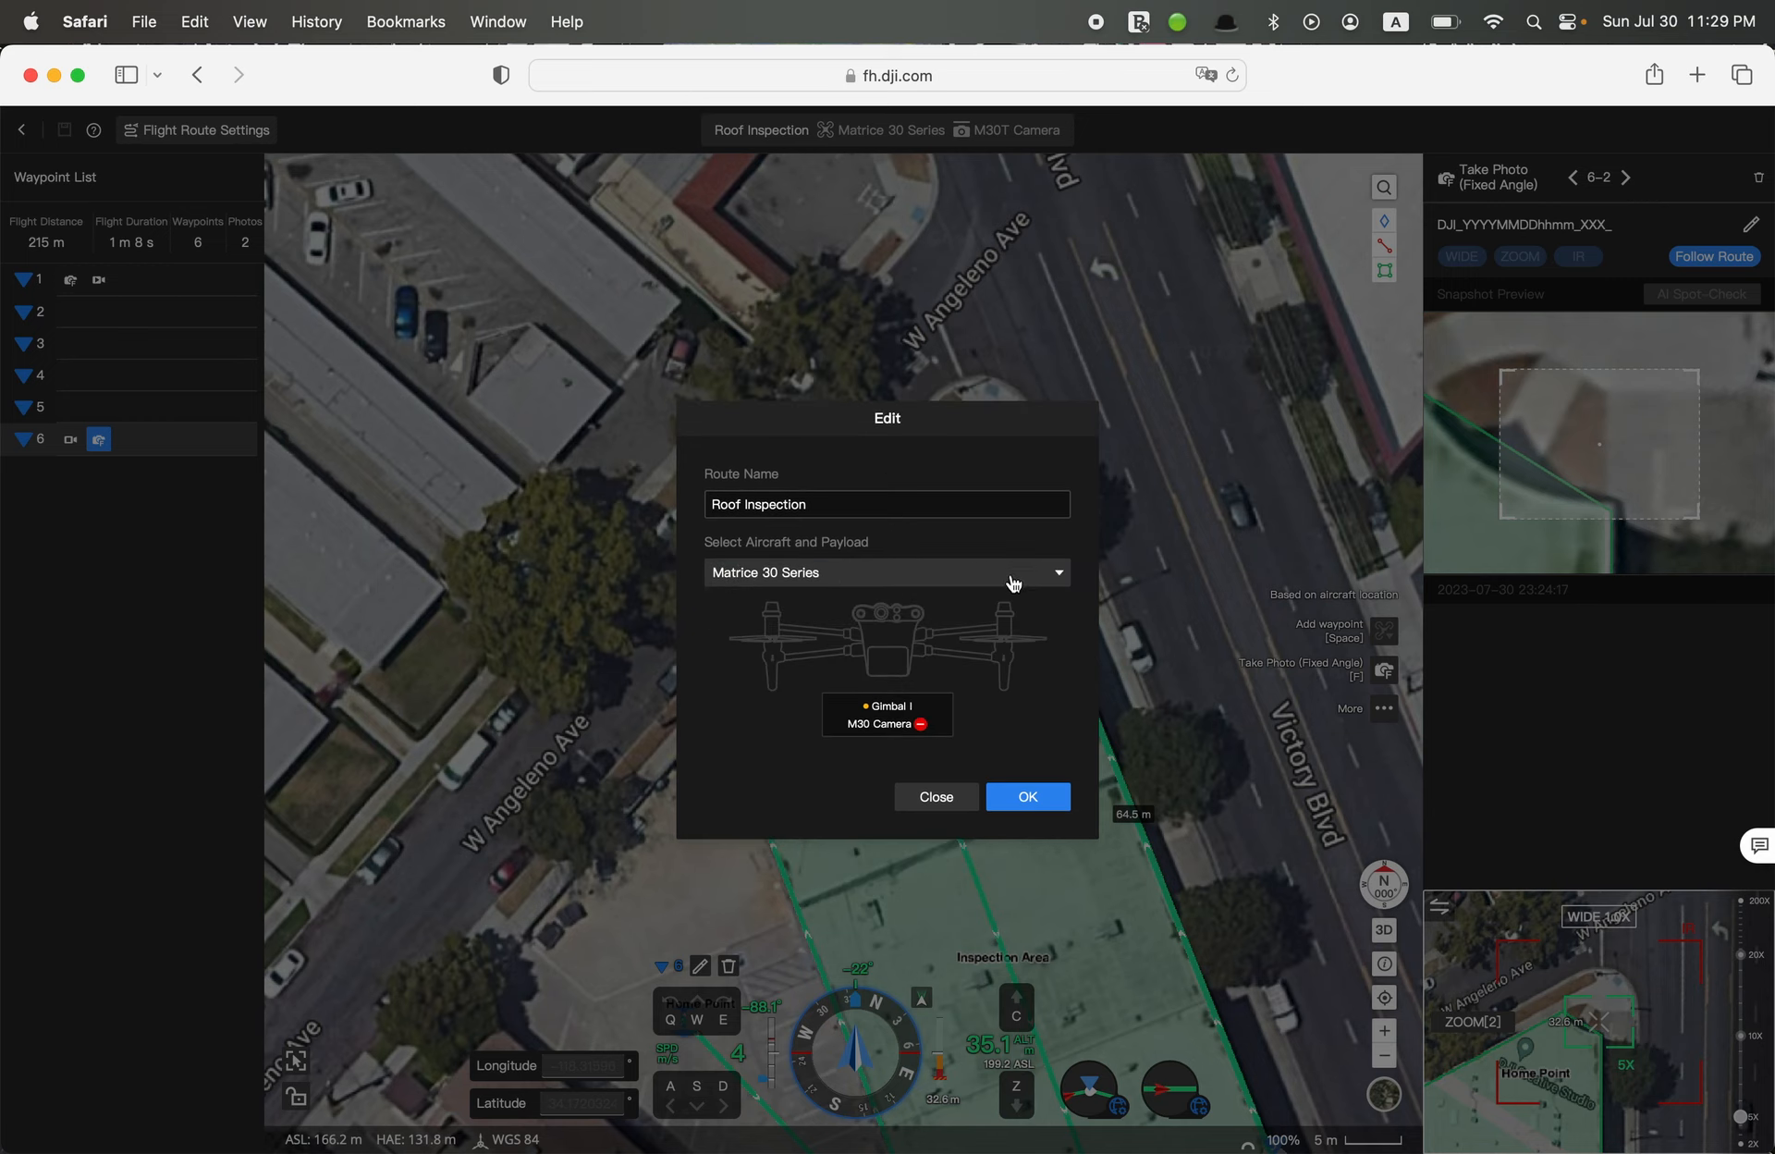
left_click(888, 716)
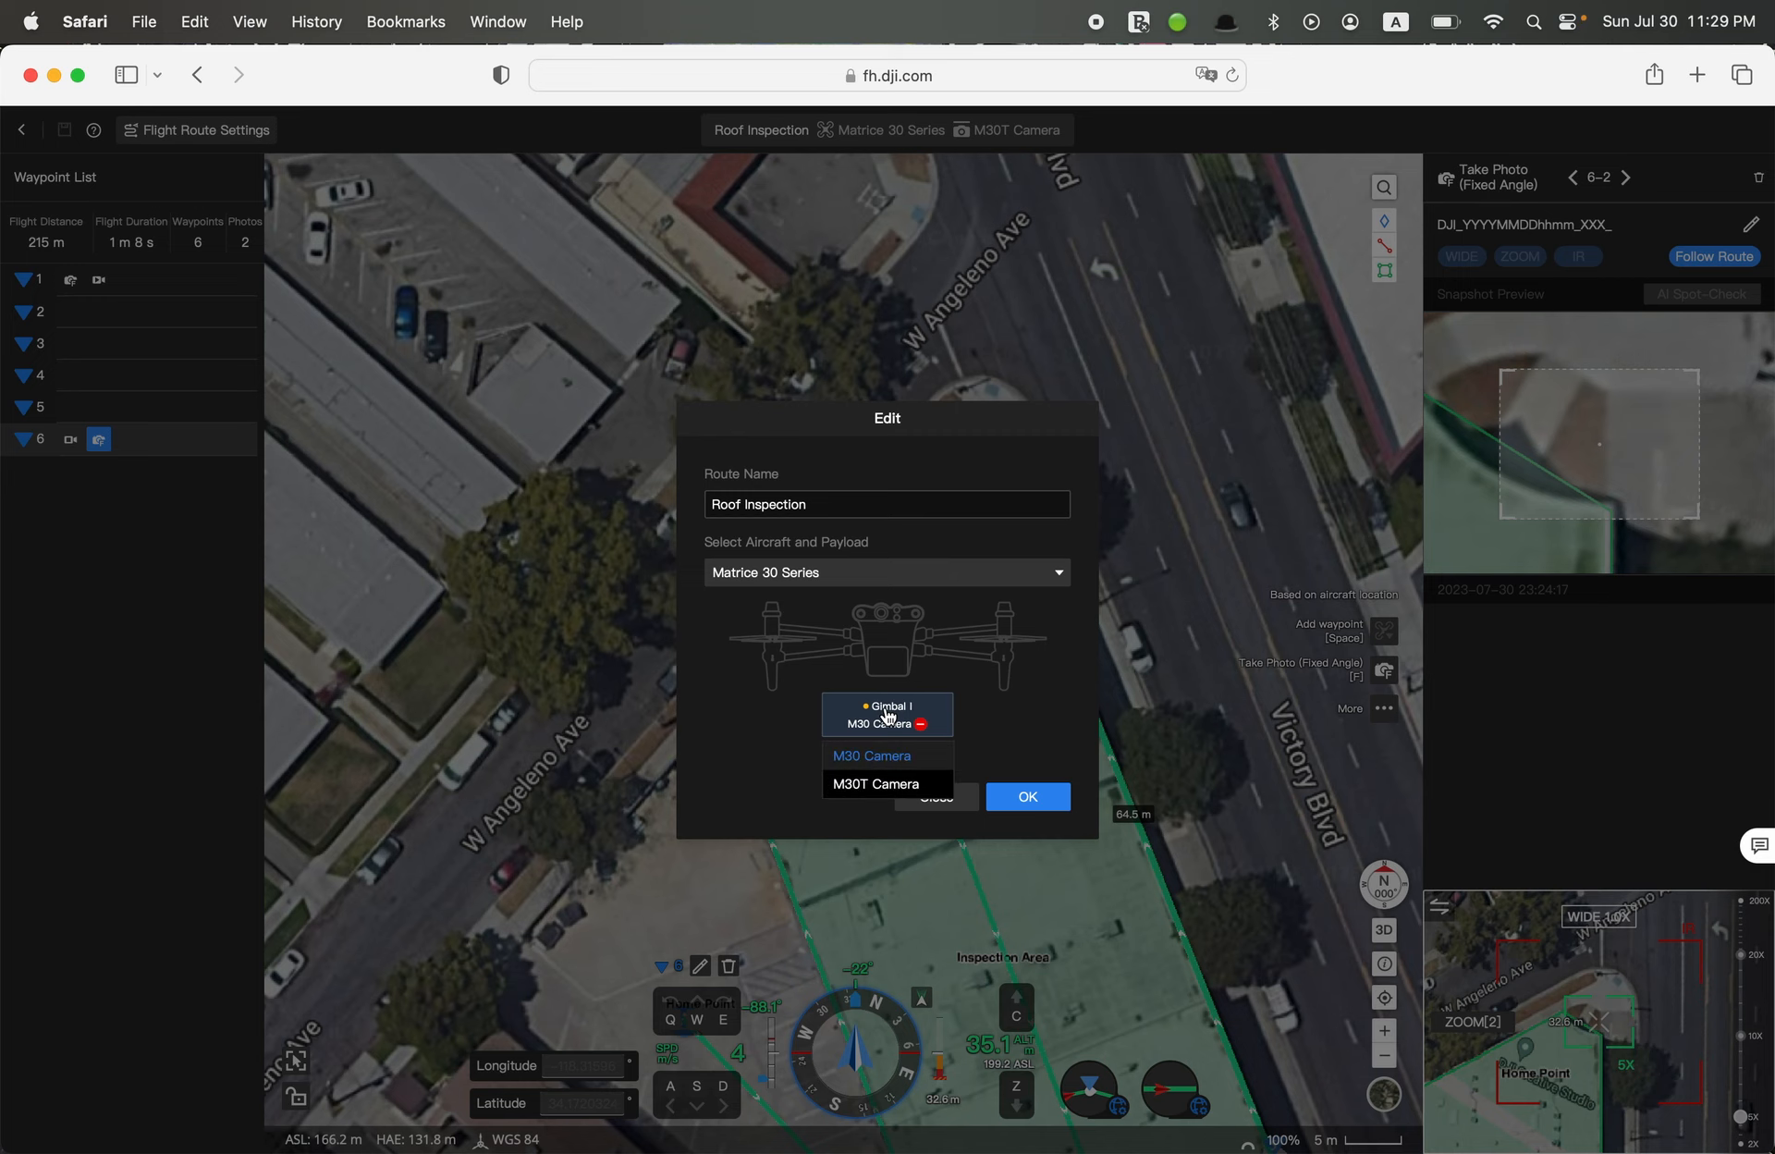
left_click(882, 784)
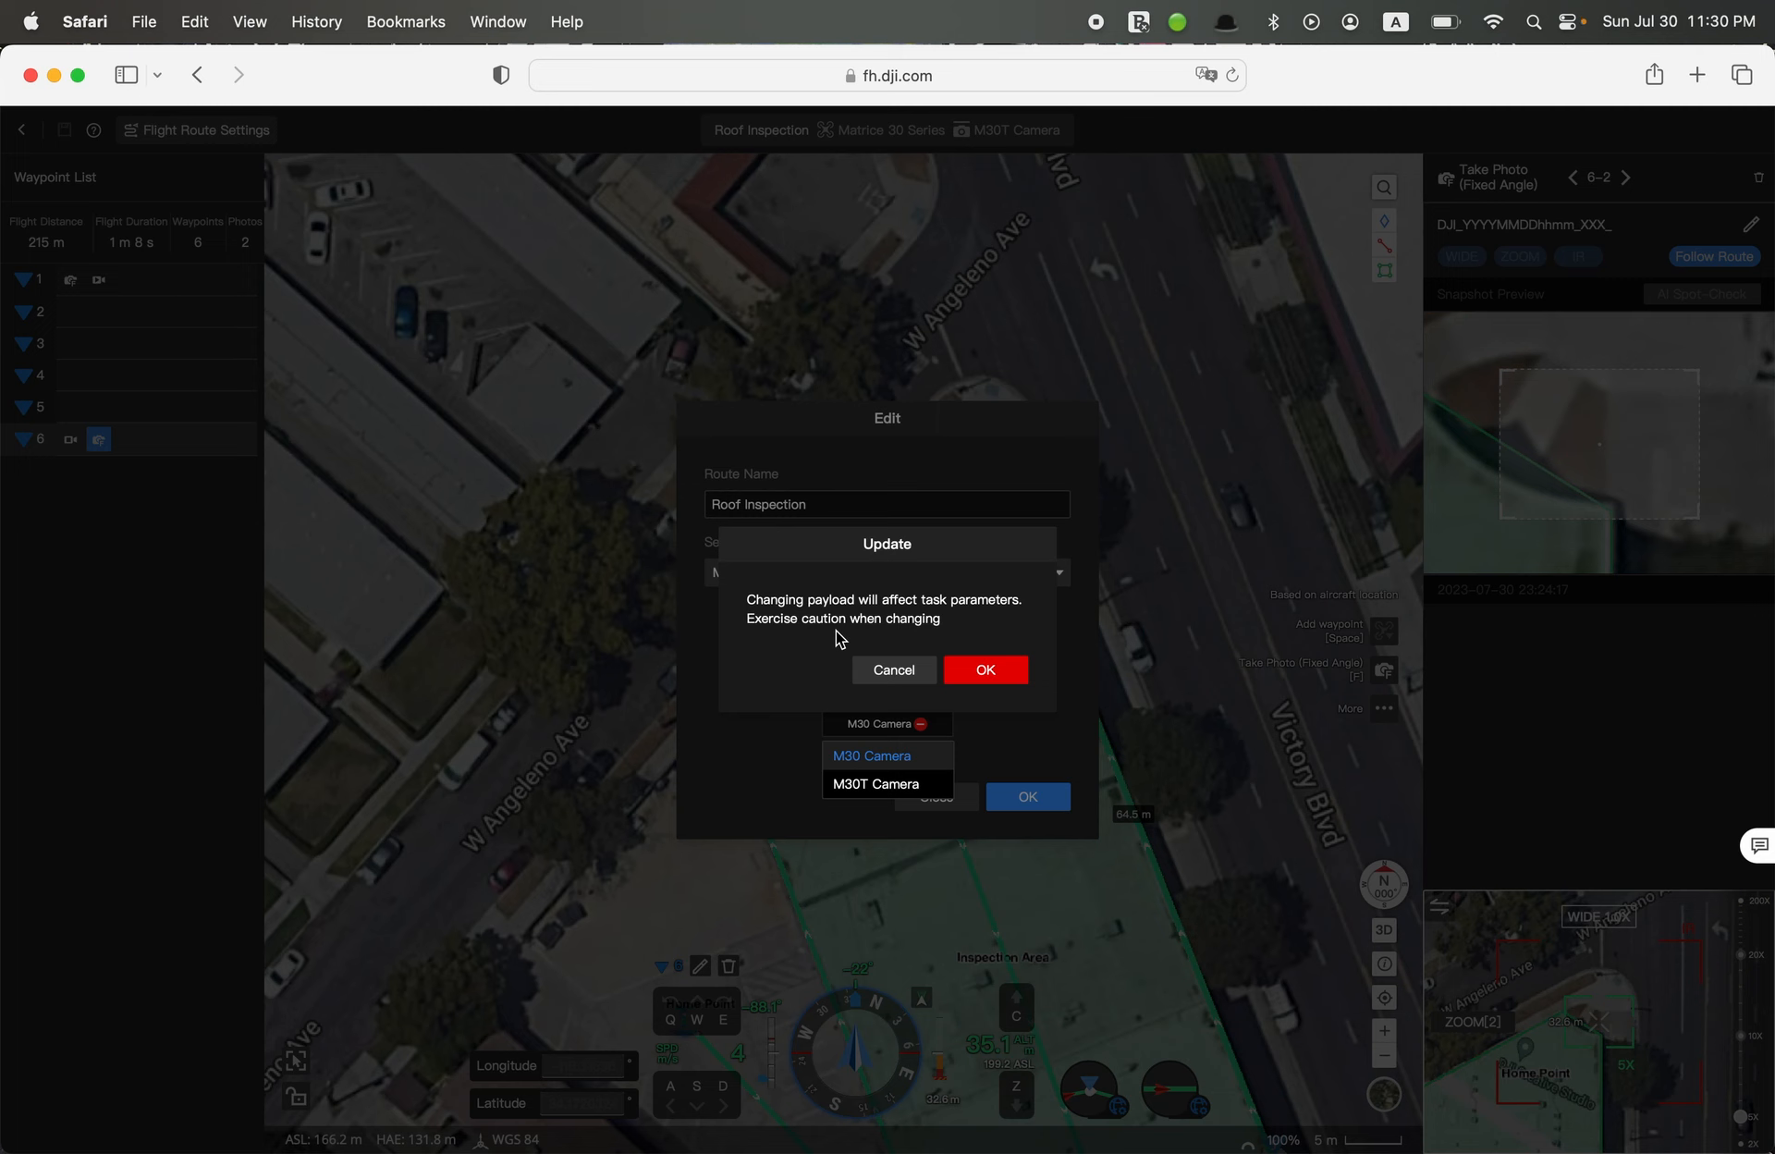
left_click(893, 671)
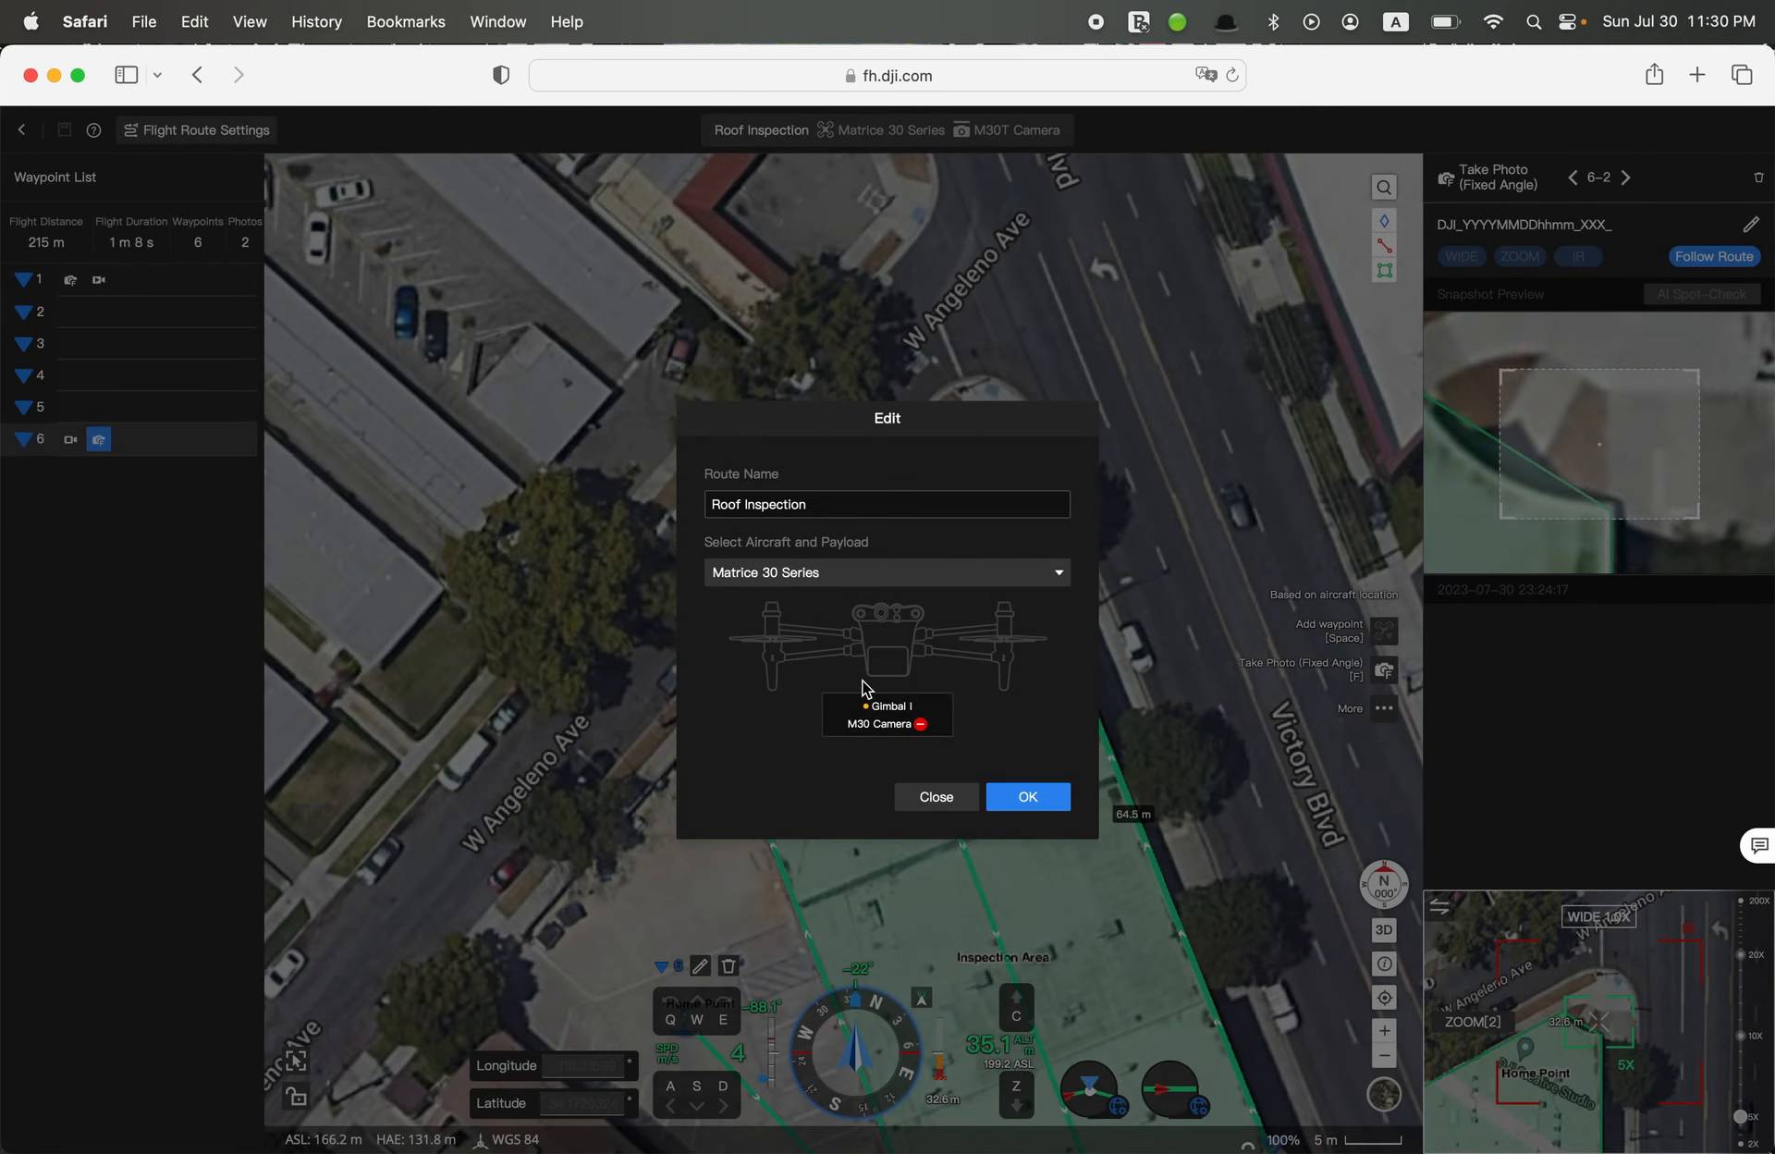
left_click(927, 796)
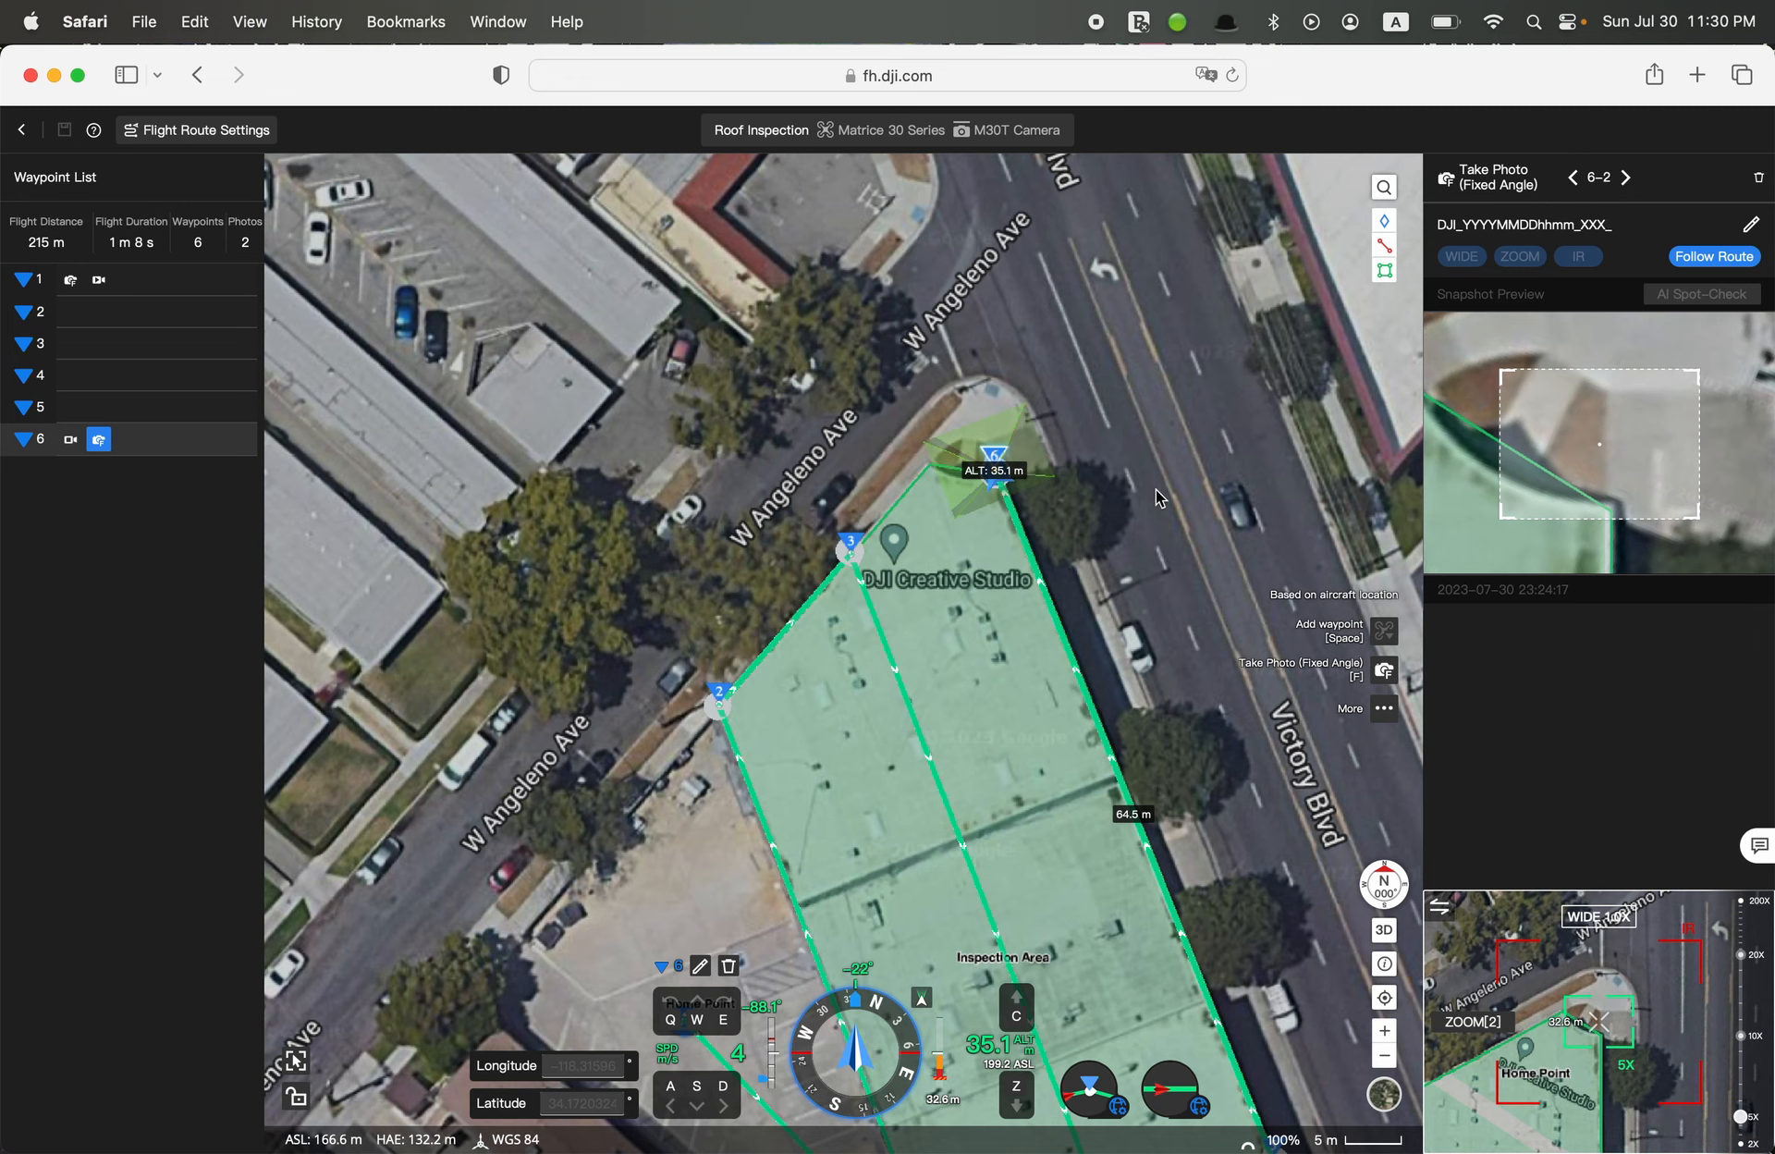
View the complete flight route above the Inspection Area in 3D from an oblique angle
left_click_drag(708, 907, 893, 608)
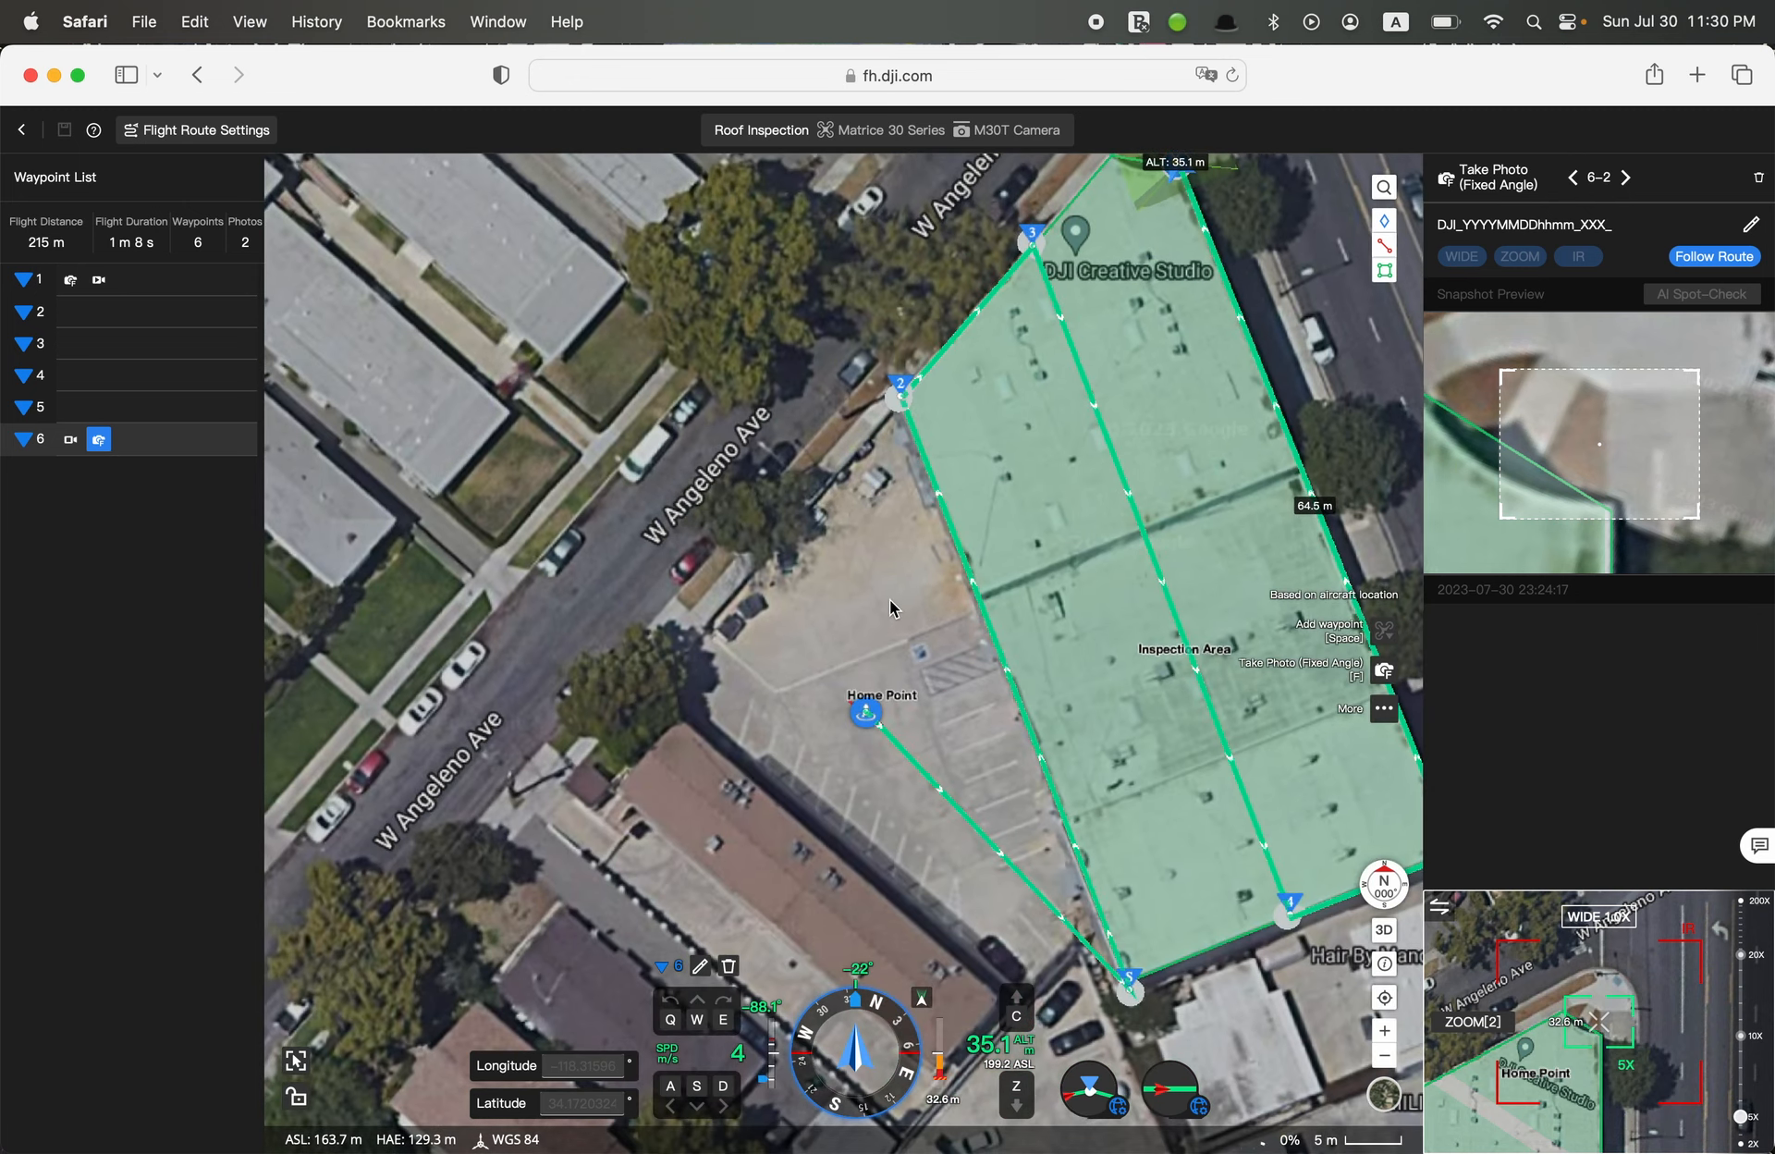
scroll(892, 608, "down", 2)
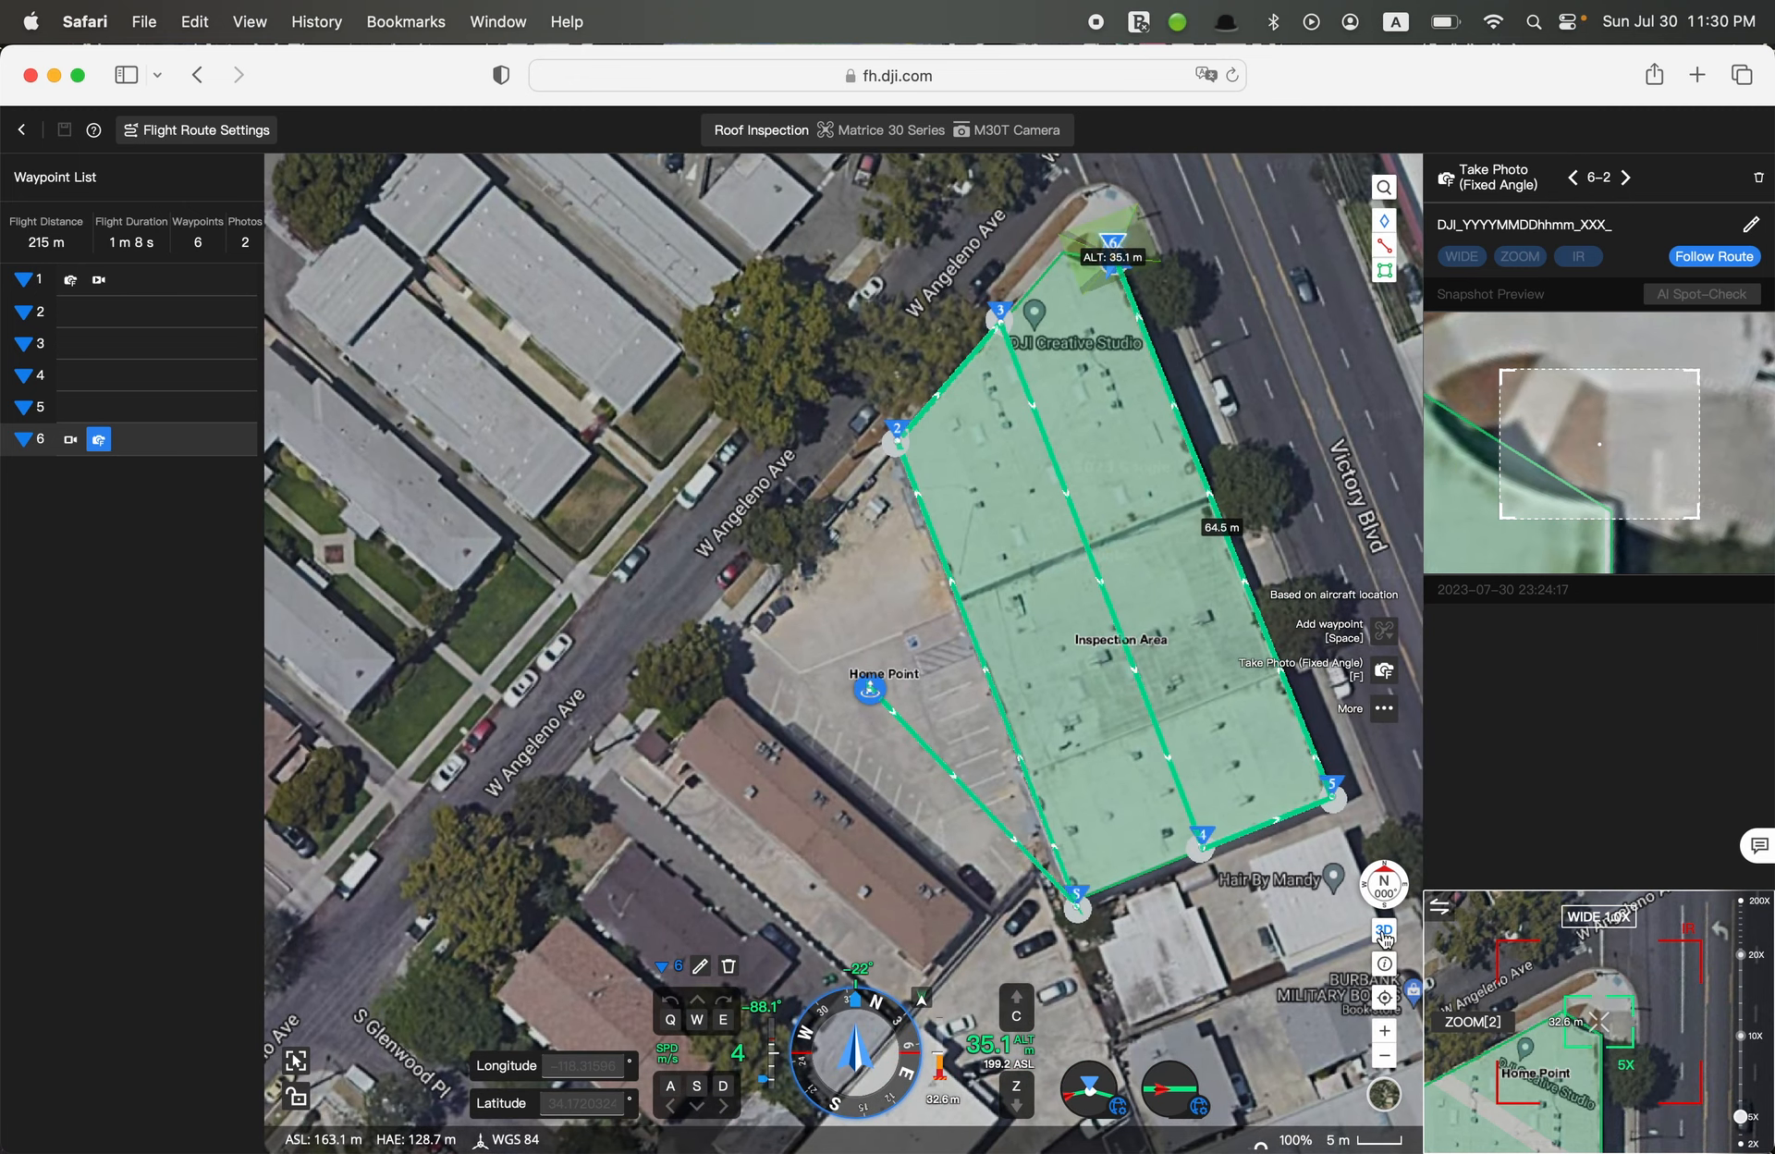
left_click(1383, 931)
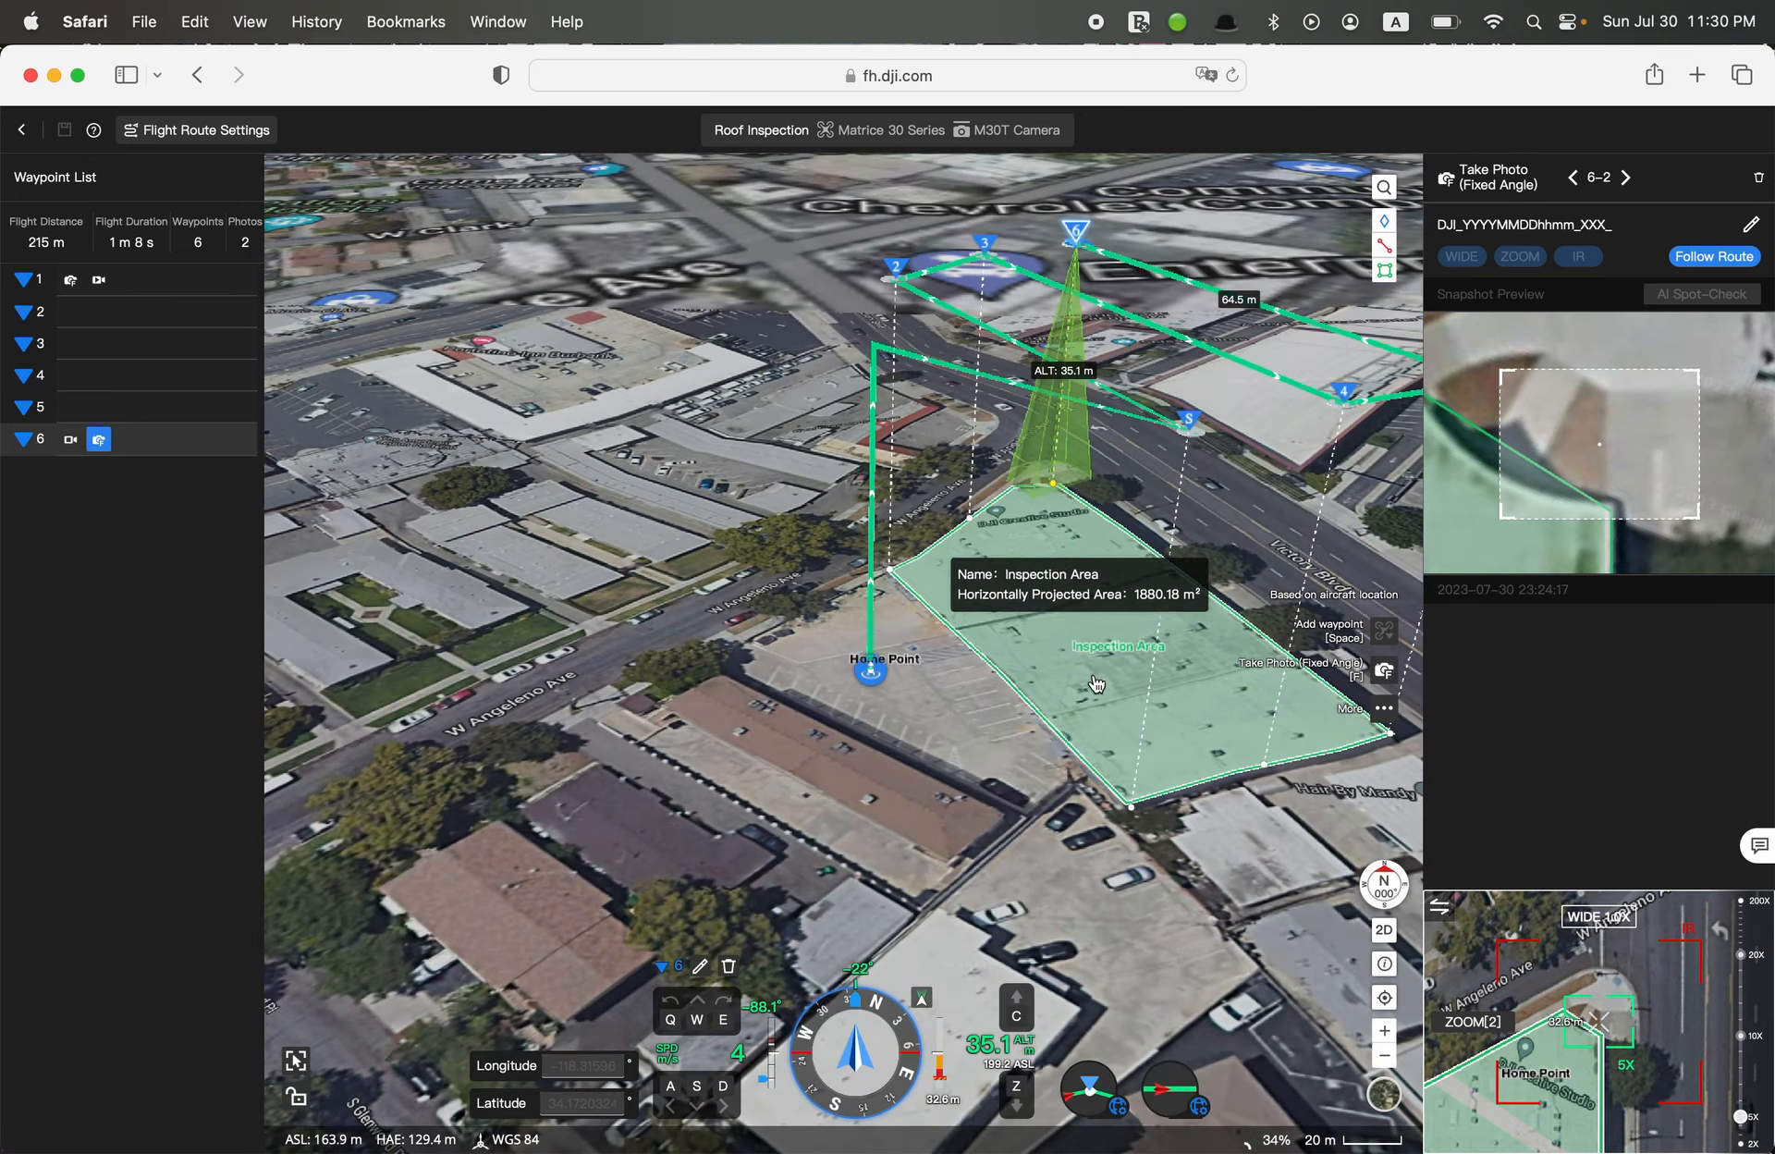
left_click_drag(998, 754, 745, 756)
left_click(1383, 964)
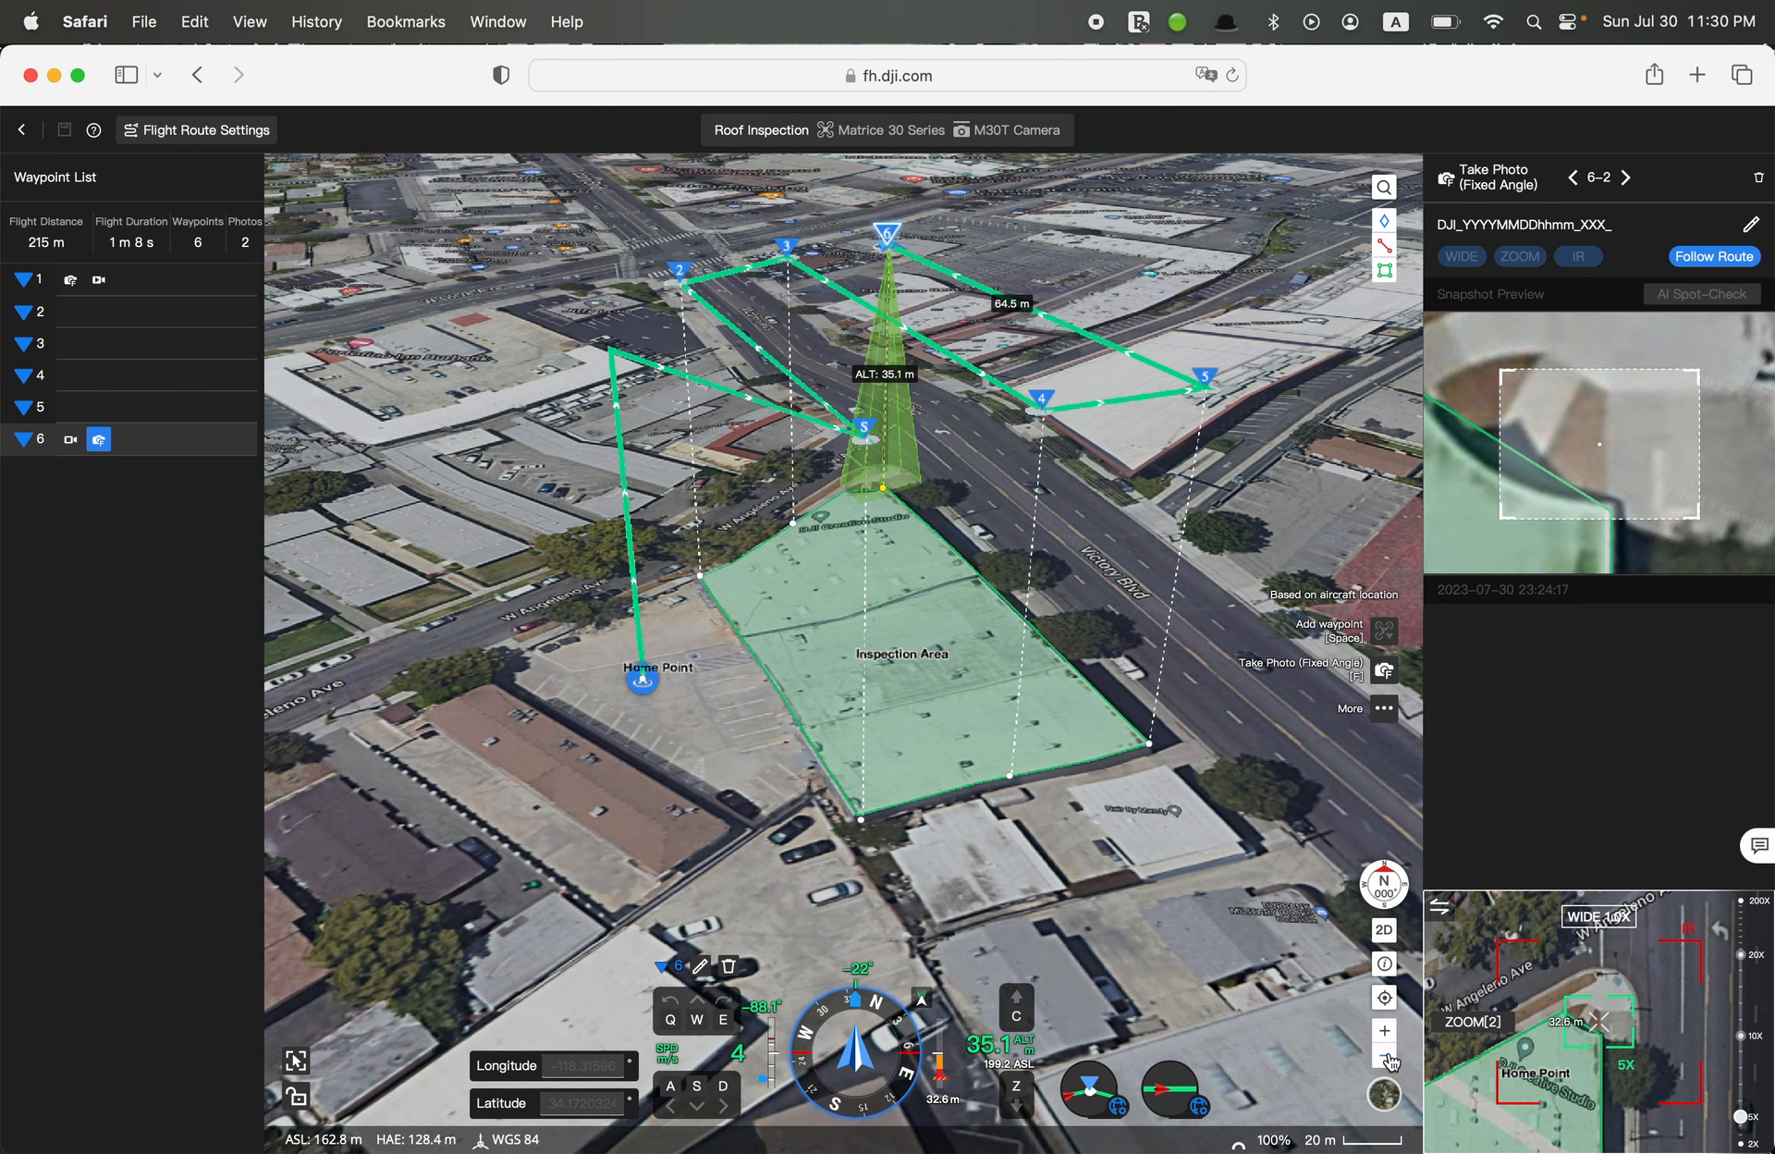
Turn on the Building Model for the map and check the information on the HD Model option
mouse_move(1385, 1098)
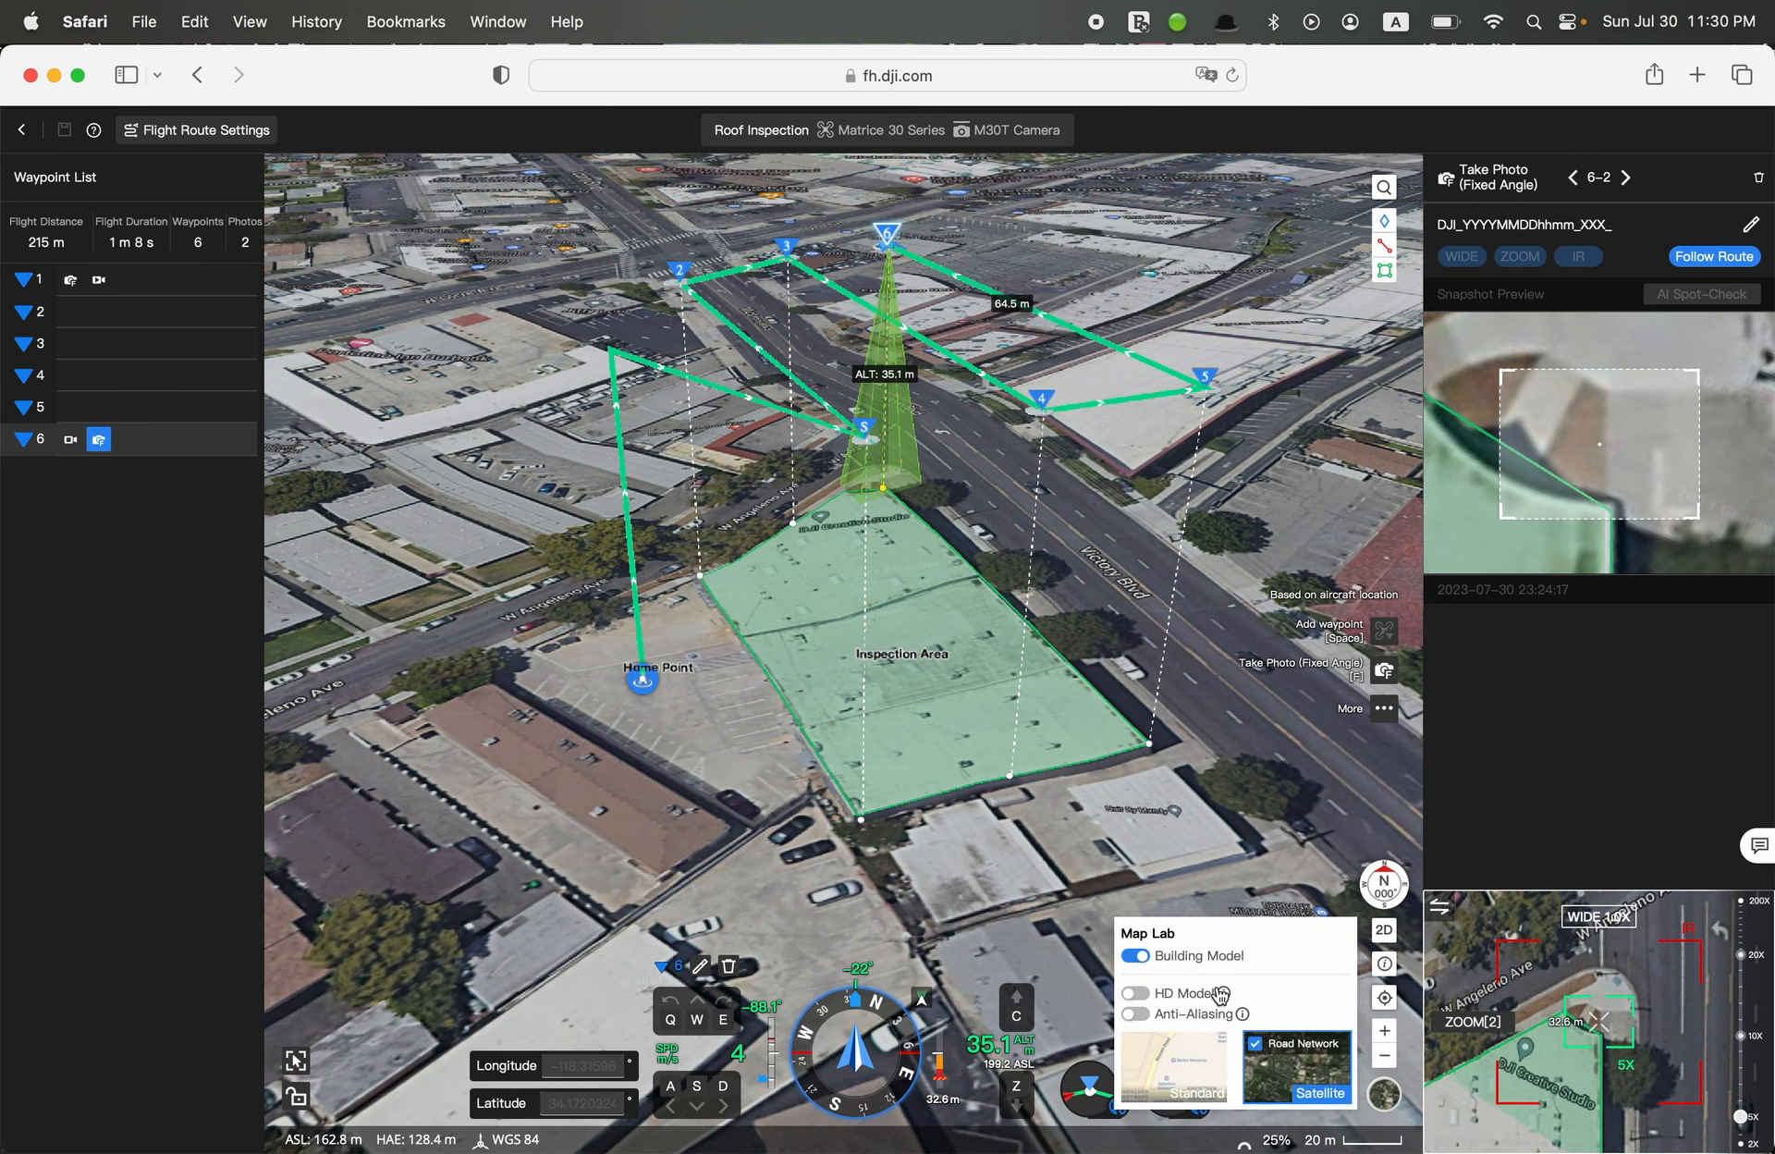
left_click(1137, 955)
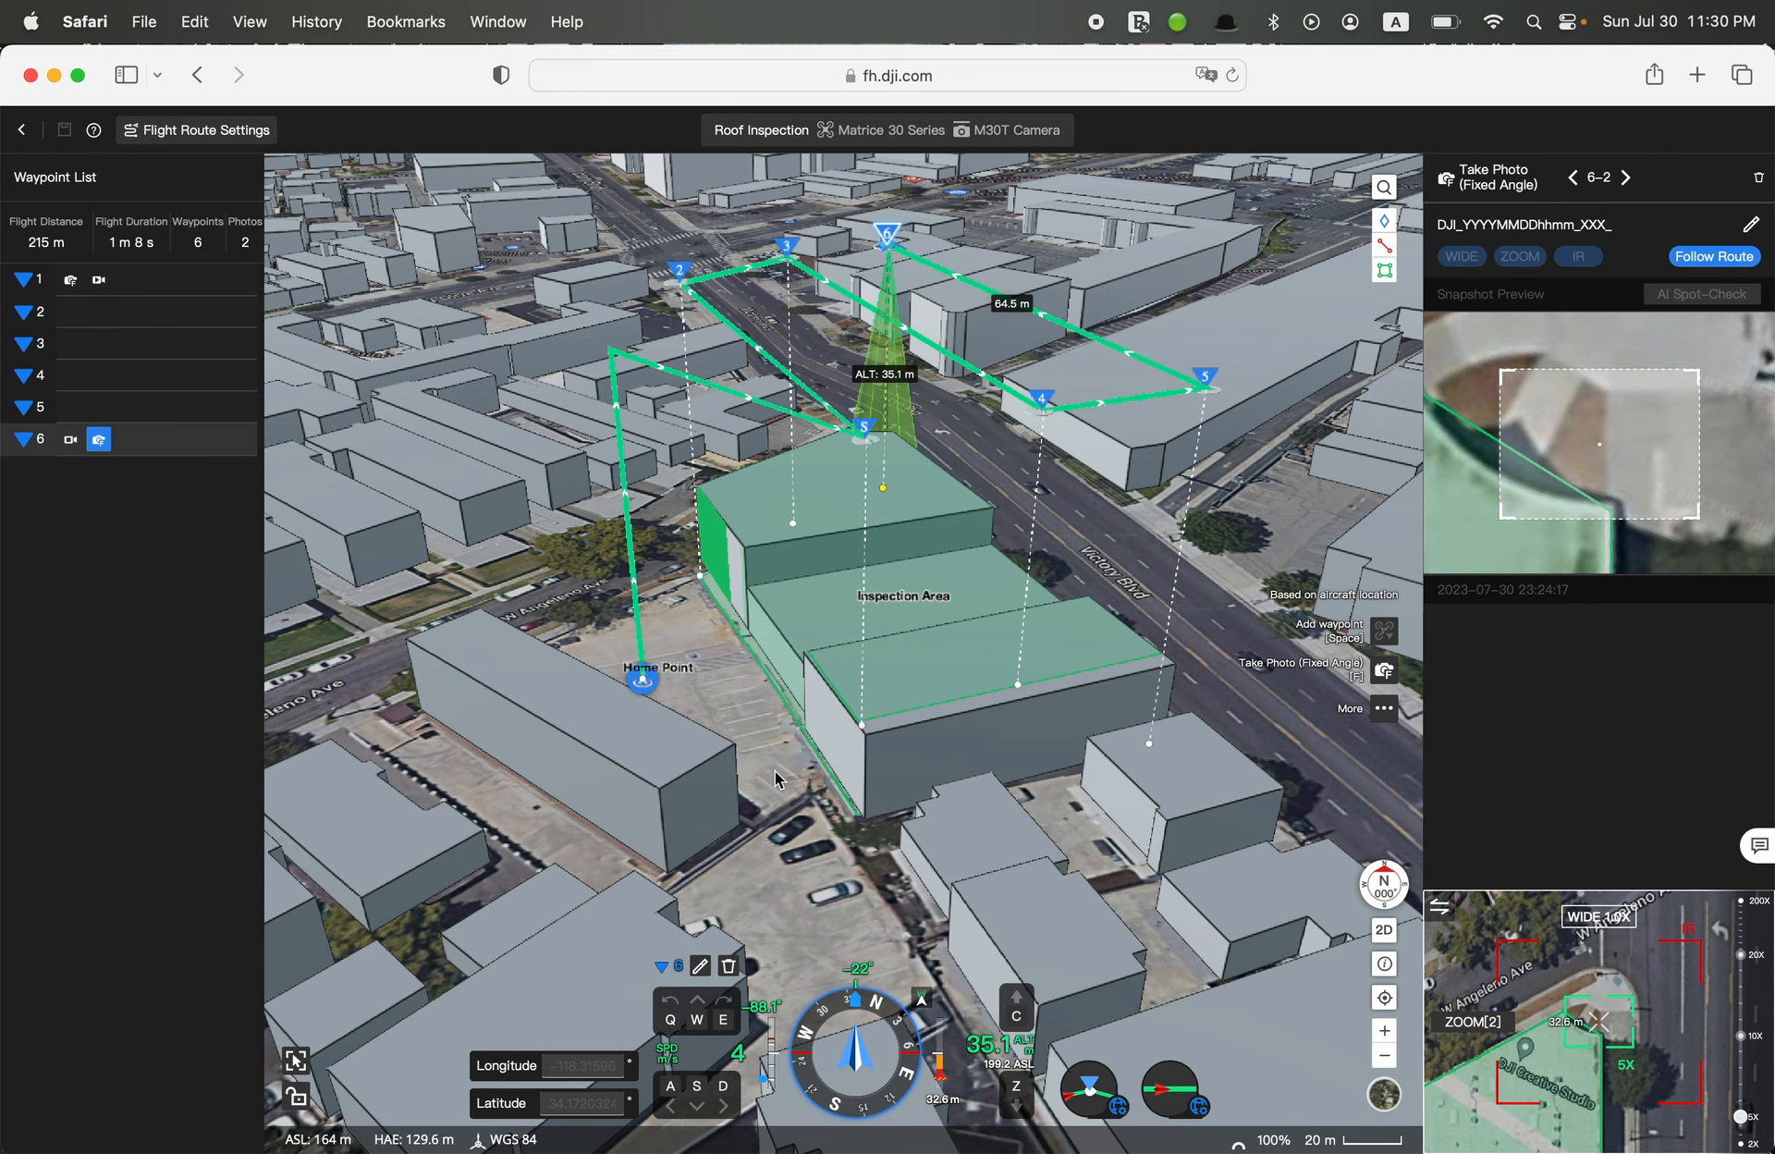
left_click_drag(776, 771, 862, 798)
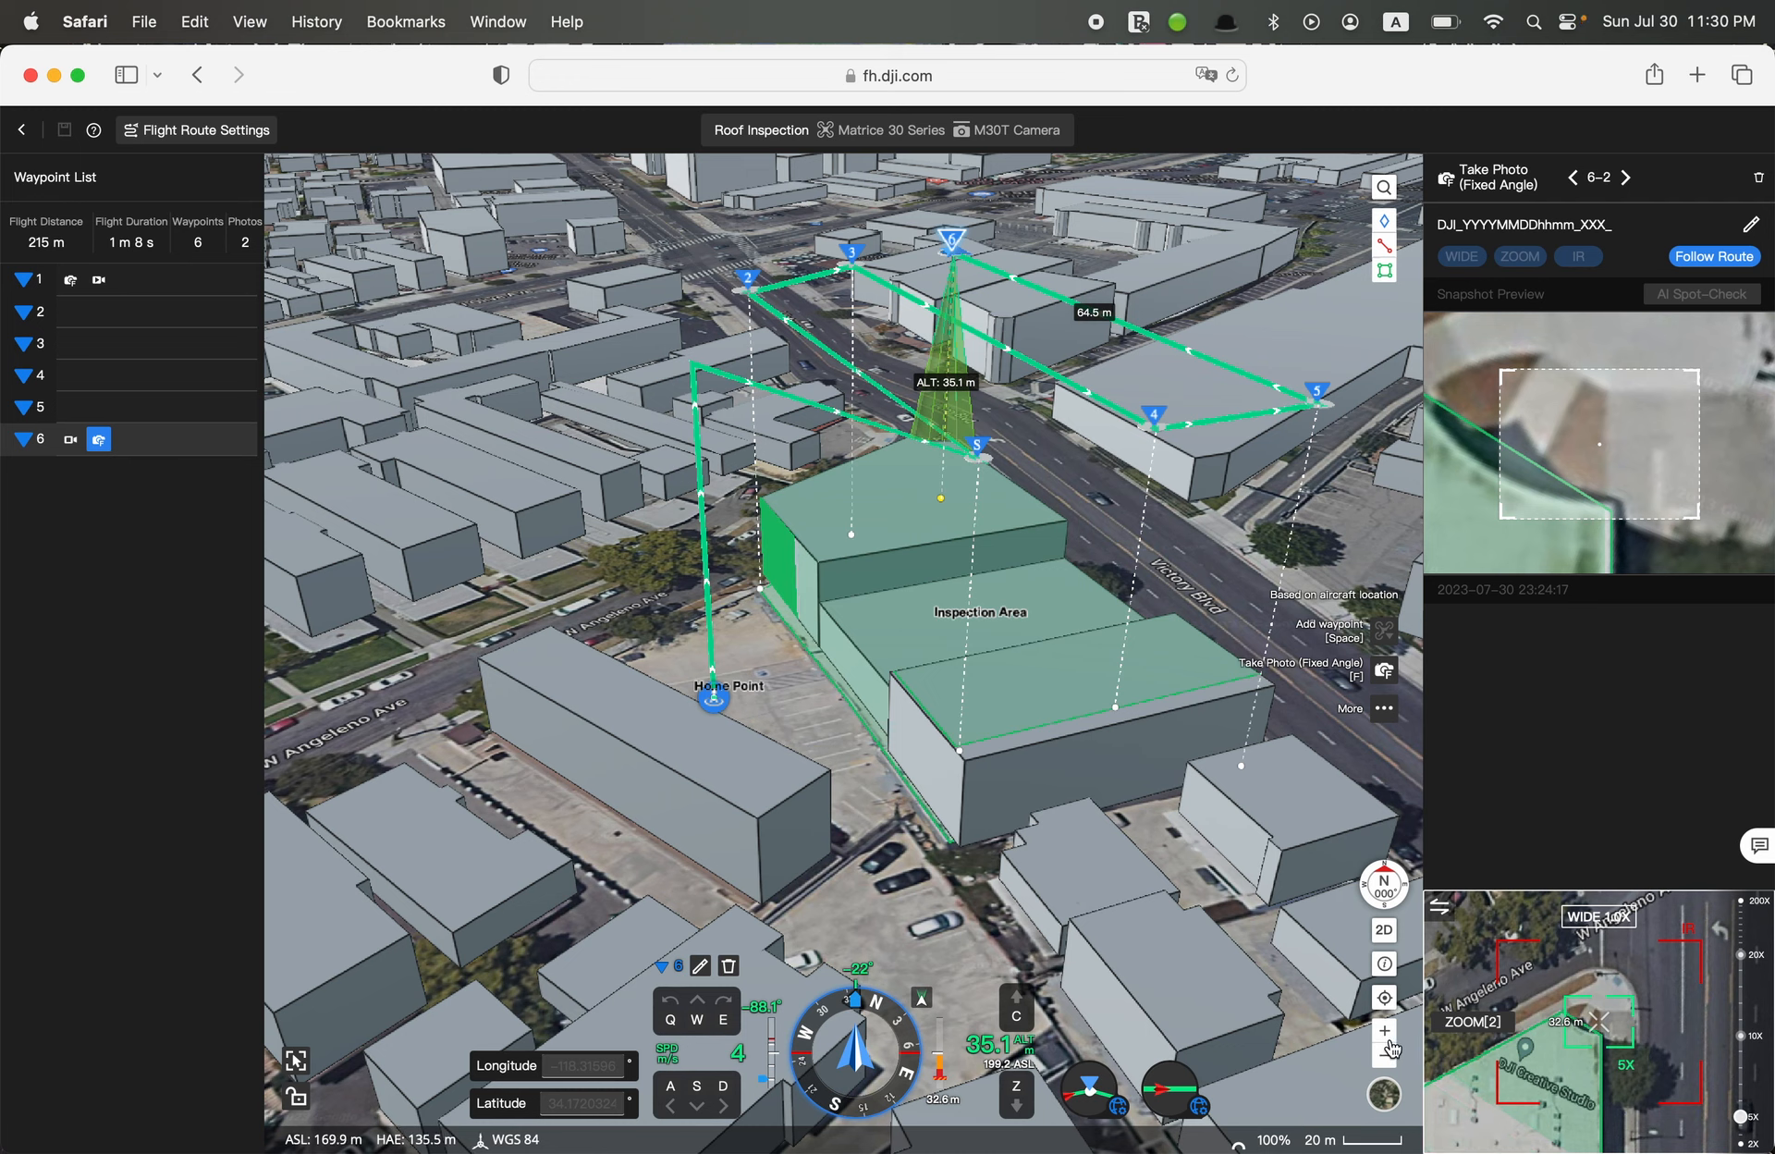
left_click(1385, 1095)
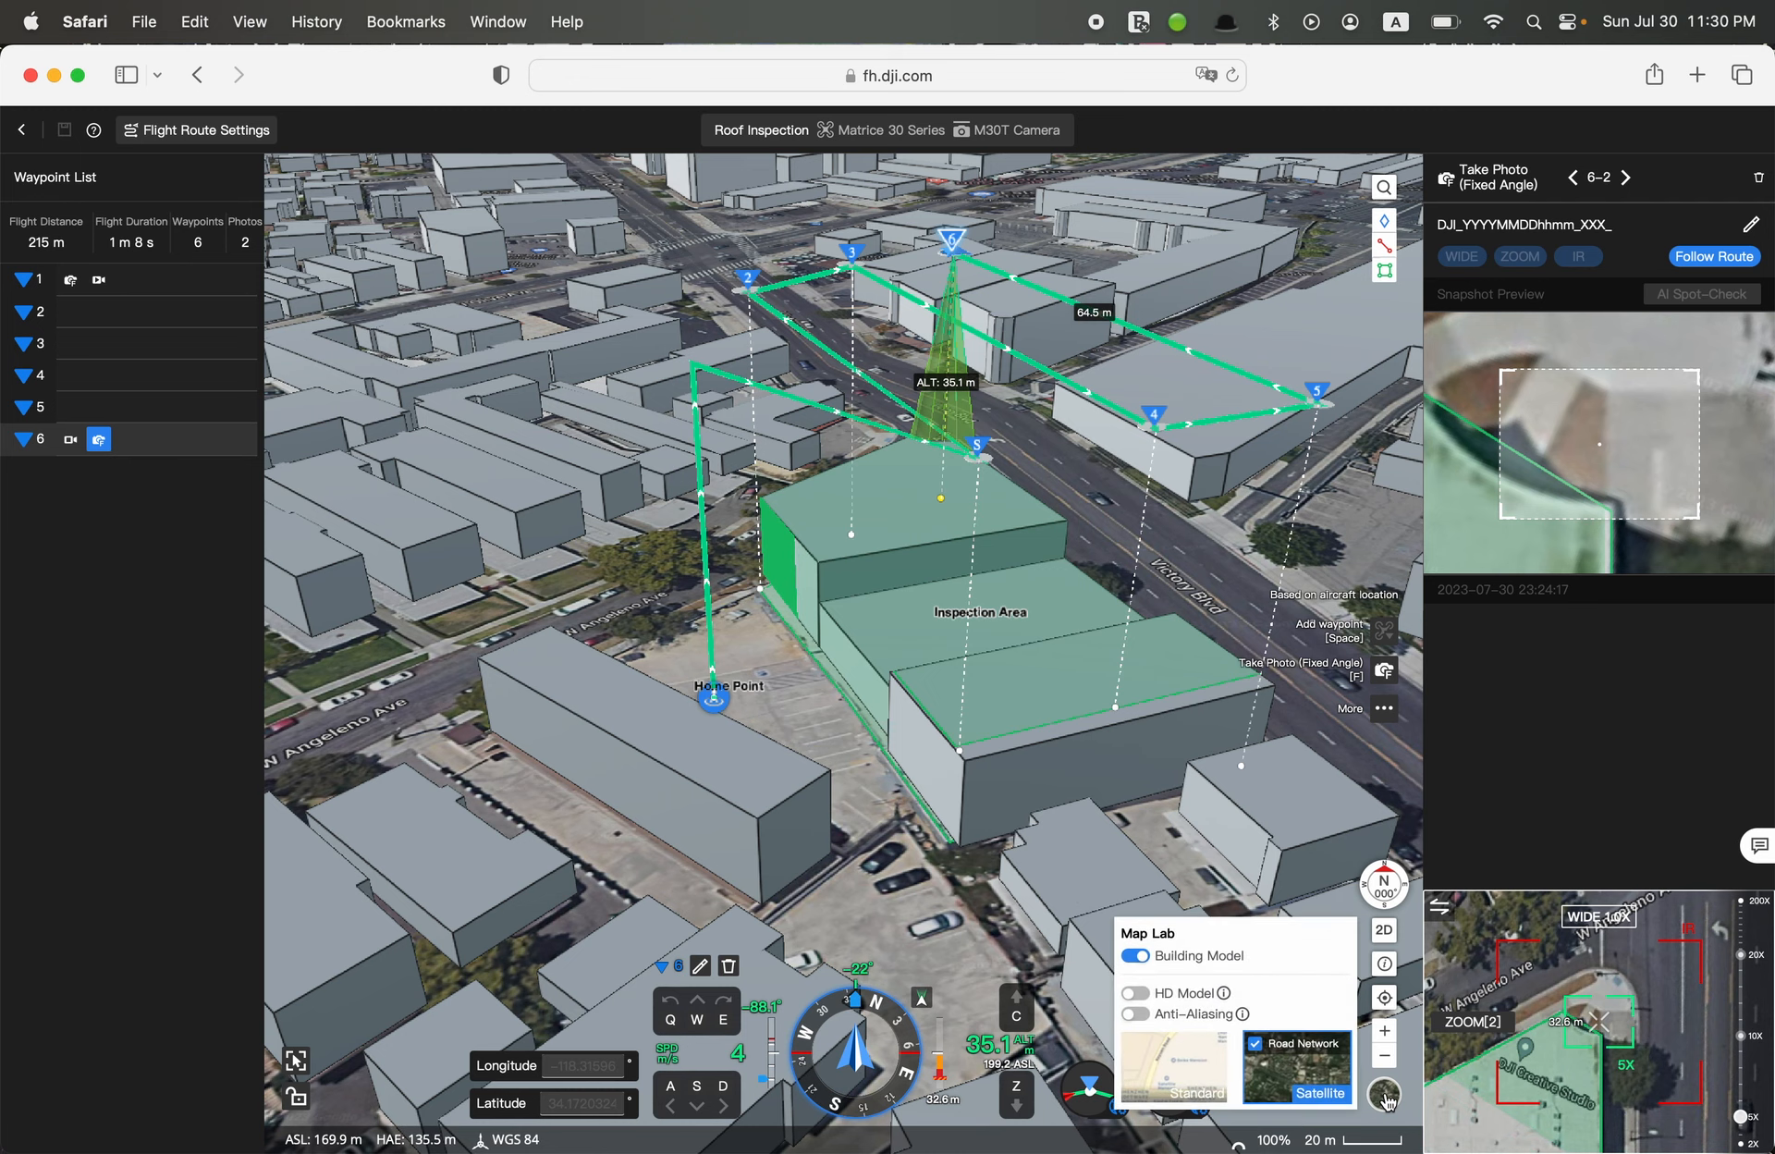
mouse_move(1393, 1095)
mouse_move(1225, 995)
mouse_move(955, 686)
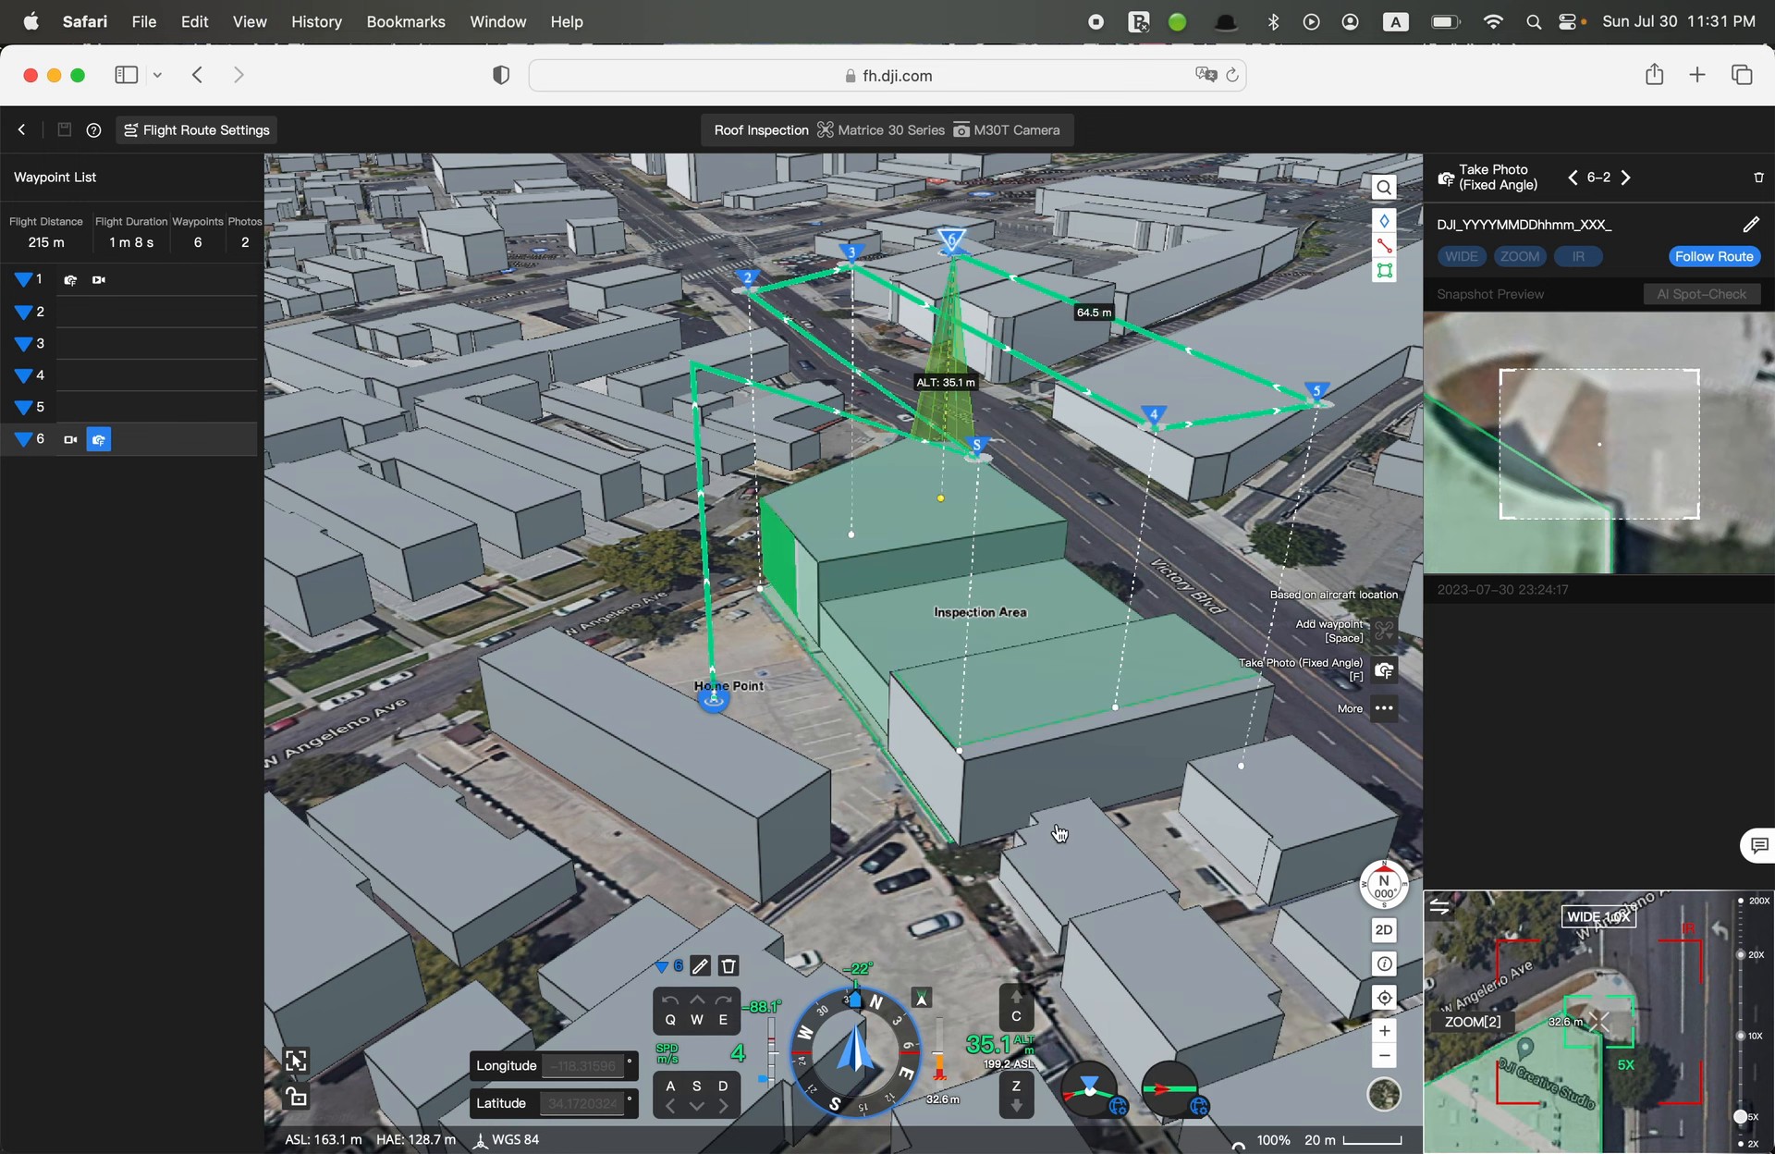
Return the map to 2D and leave the route editor for the Flight Route Library
left_click(1383, 929)
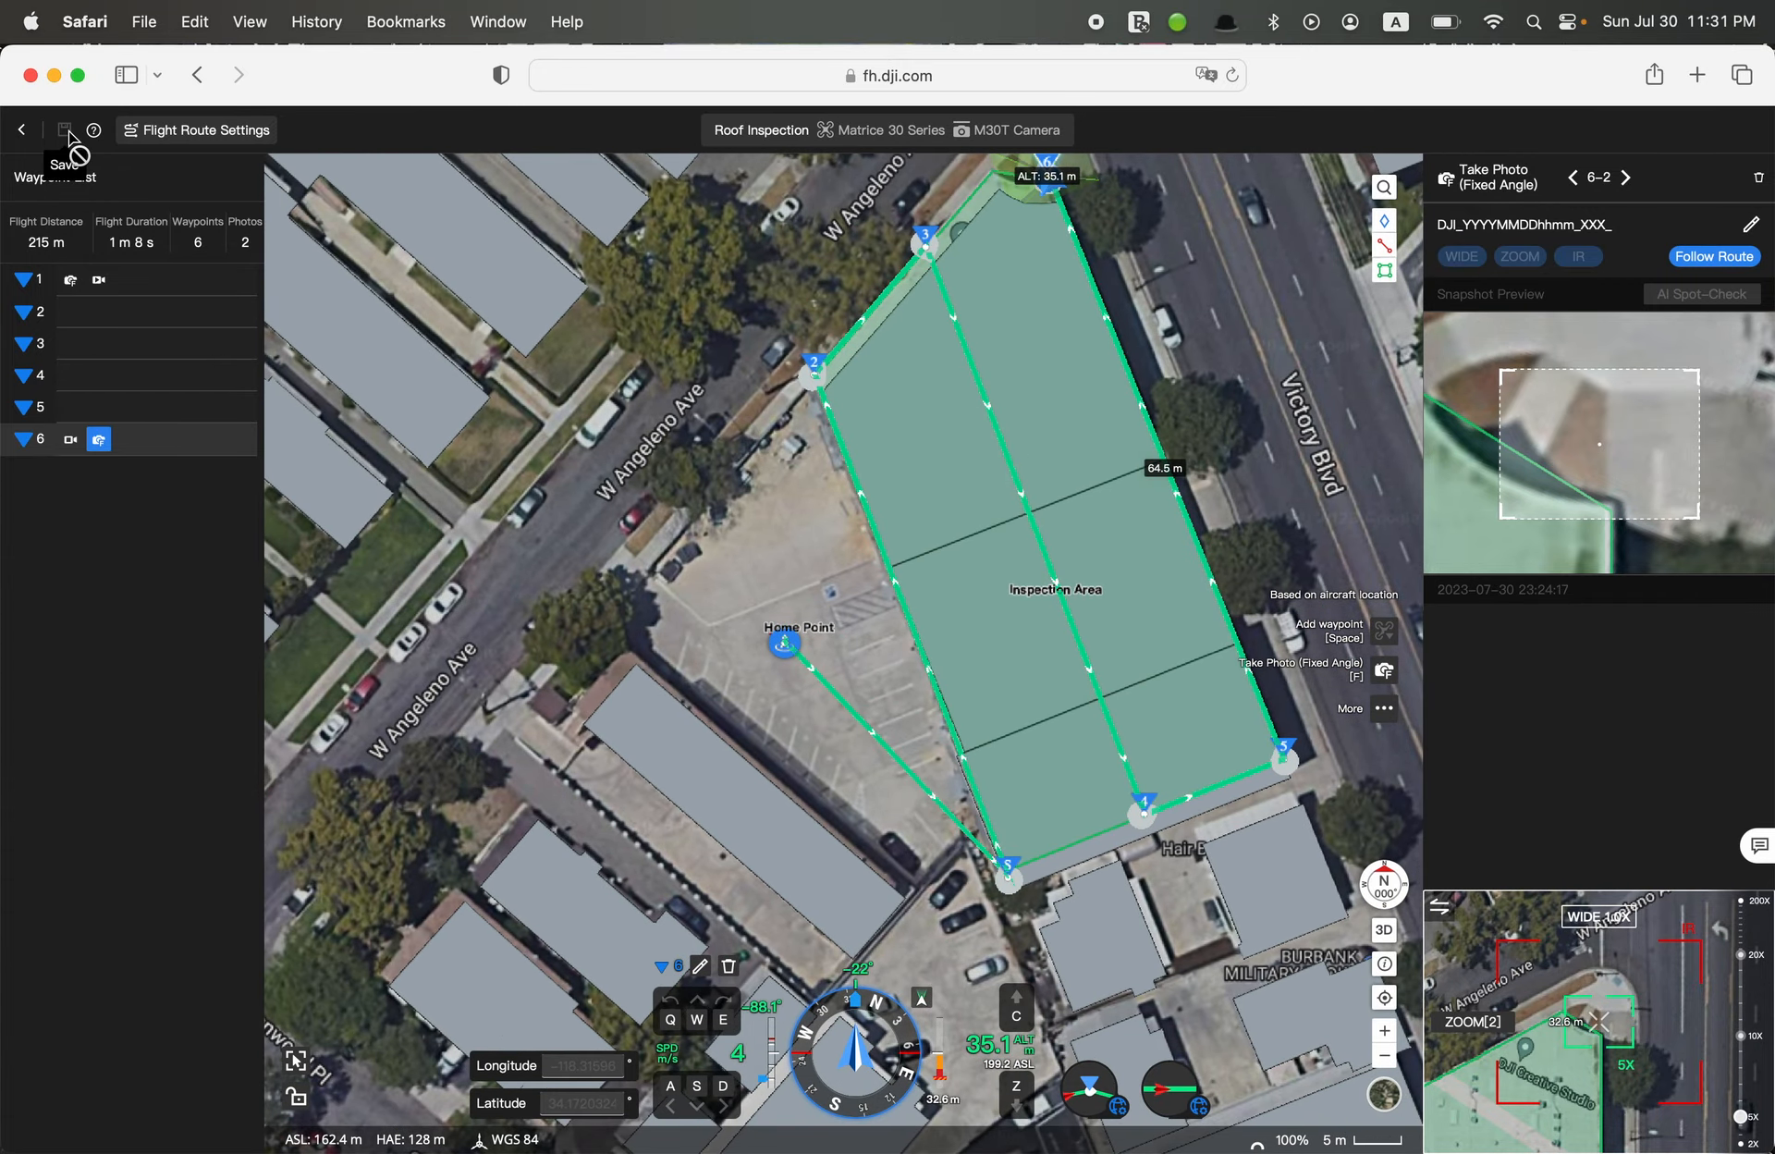
left_click(23, 134)
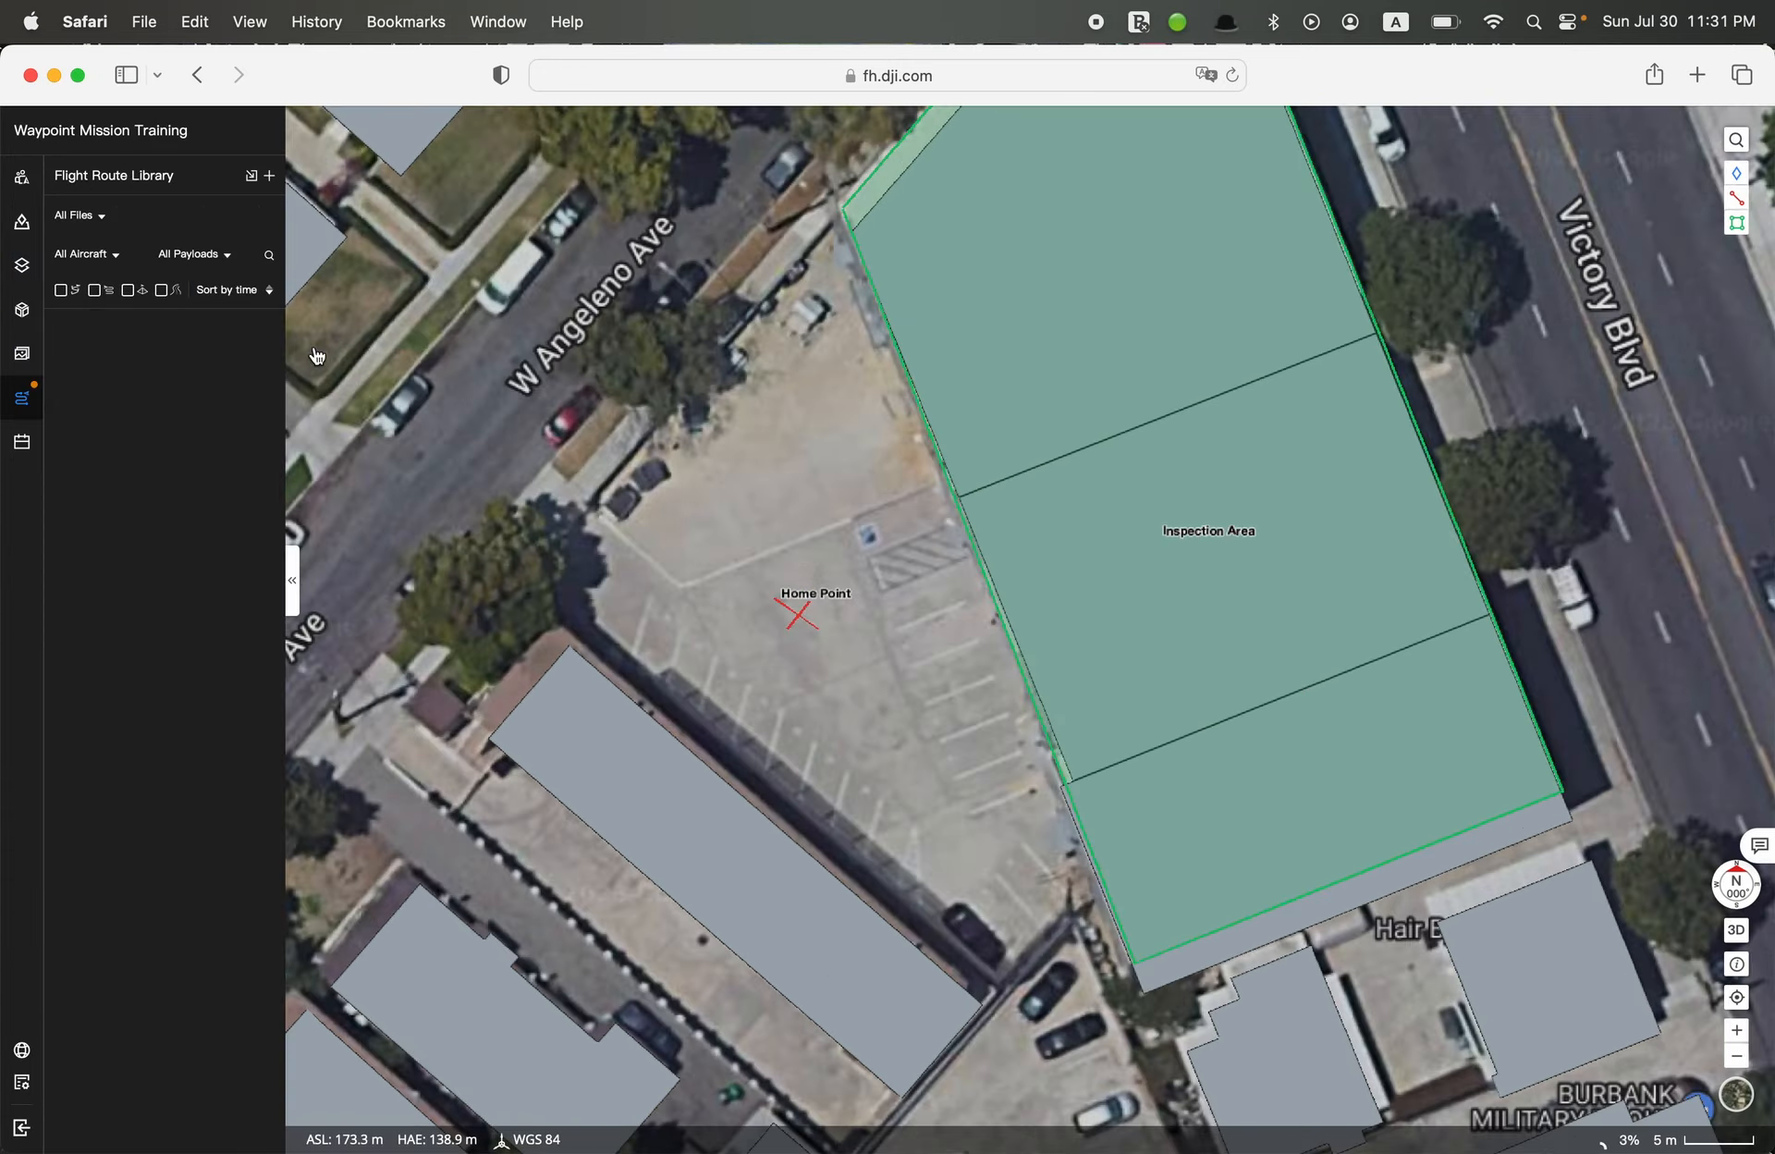